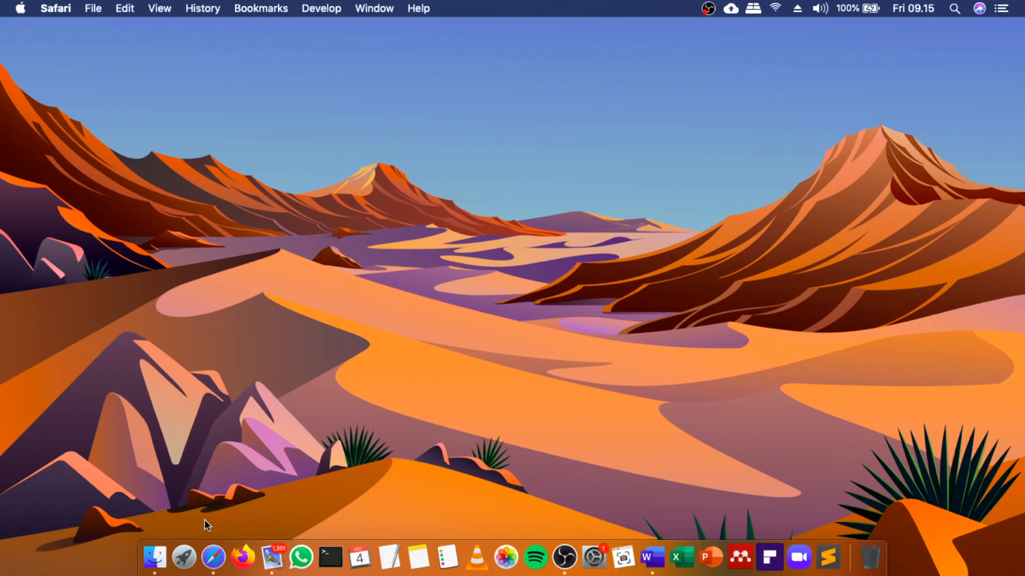
Switch to EasyEDA and open Sheet_1 of the Digispark ATTIny85 project.
click(184, 556)
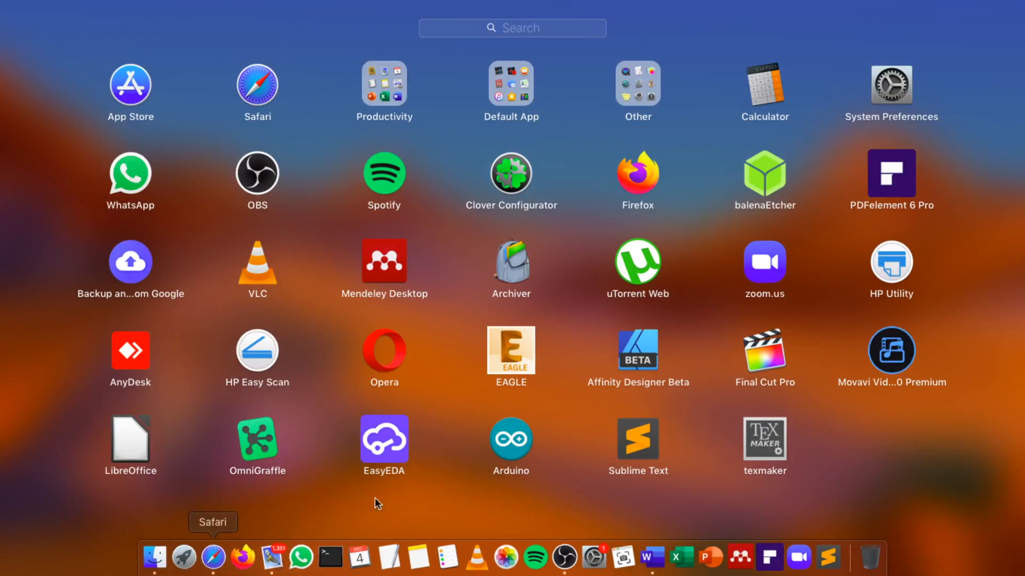
click(399, 435)
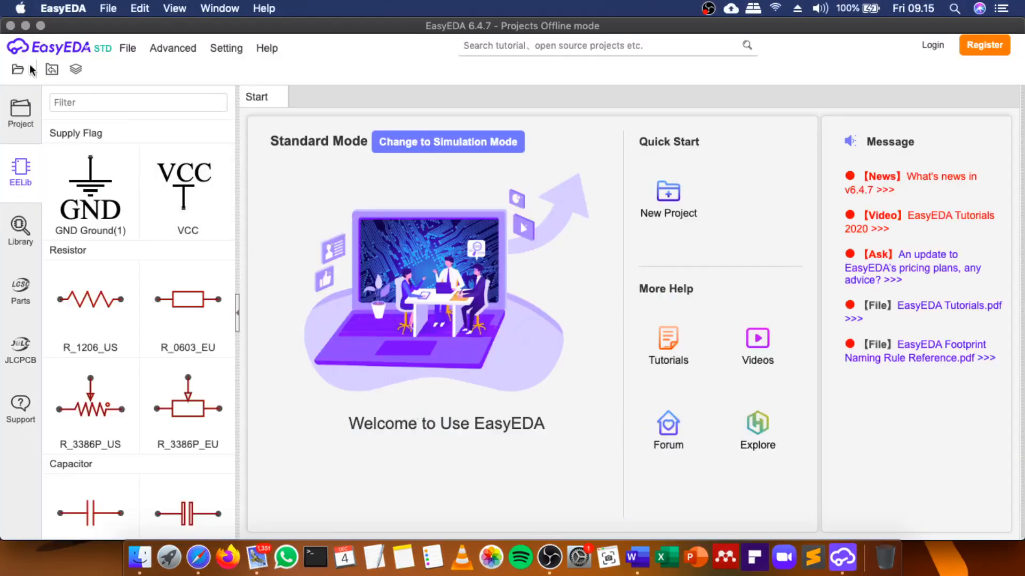
click(23, 113)
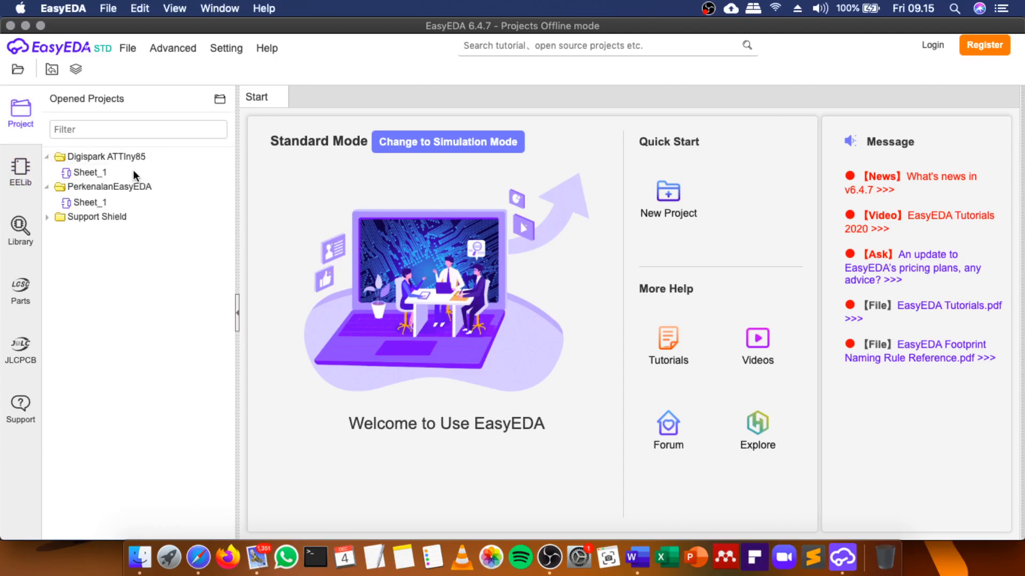
click(103, 174)
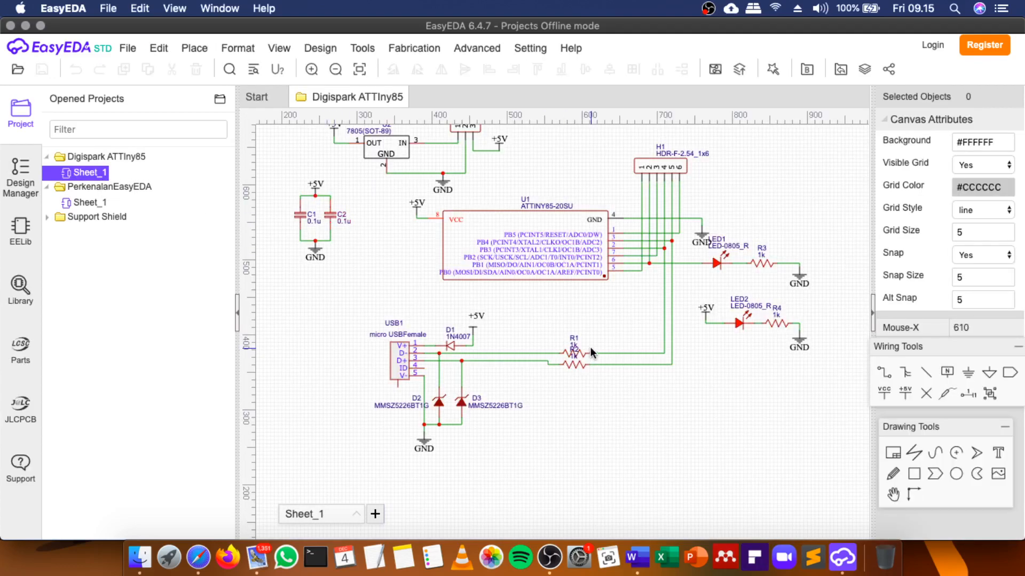
Convert the Digispark ATTIny85 schematic to a PCB, continuing without checking the unfinished nets.
scroll(562, 312, down, 2)
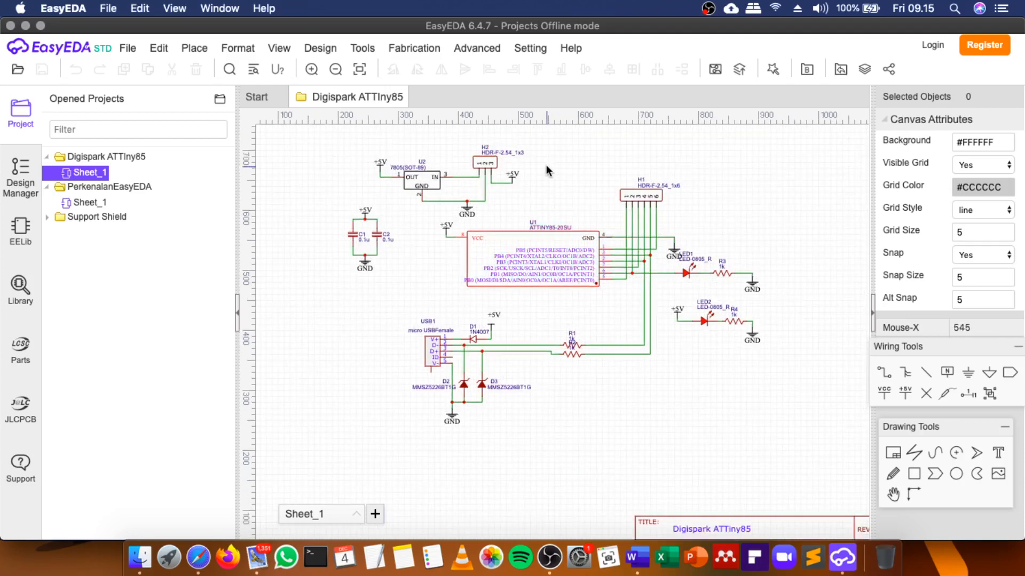
scroll(547, 163, up, 1)
scroll(548, 169, up, 1)
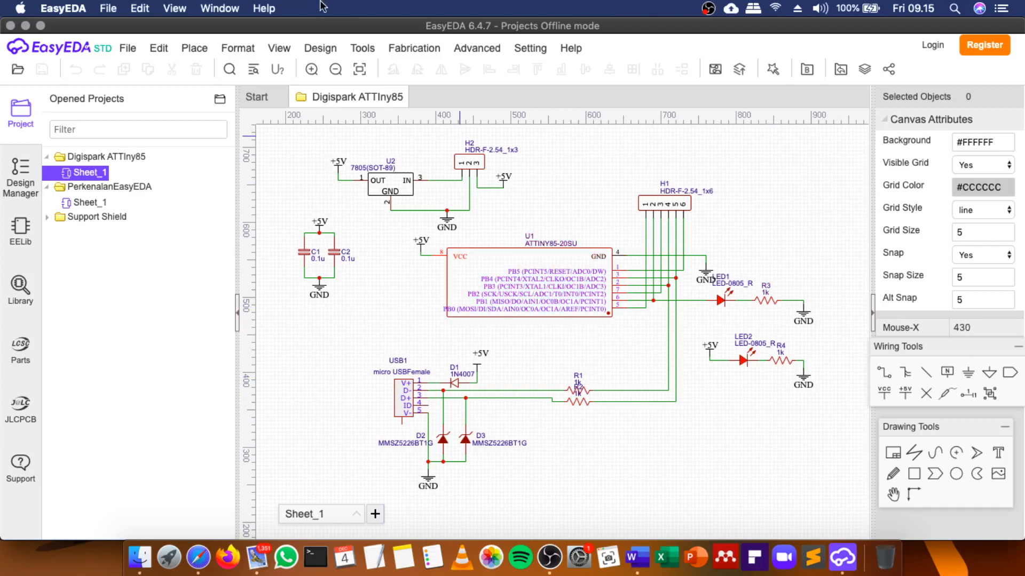
click(369, 49)
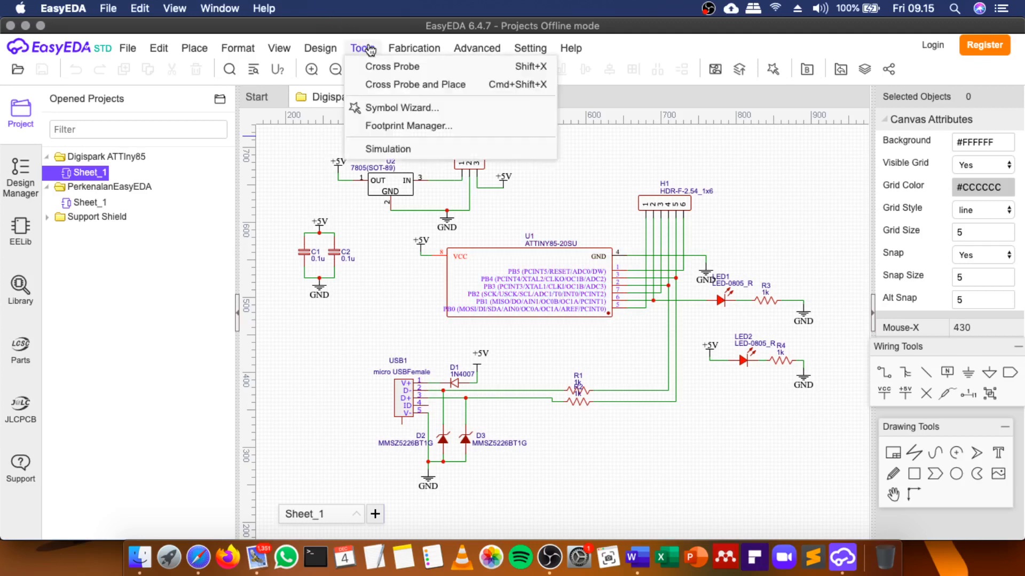
click(320, 51)
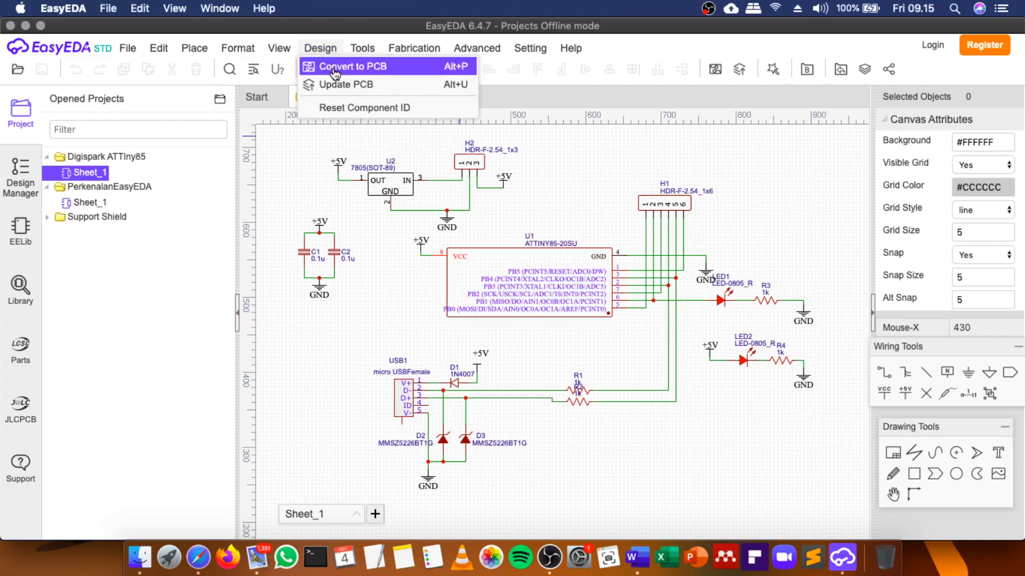
click(334, 68)
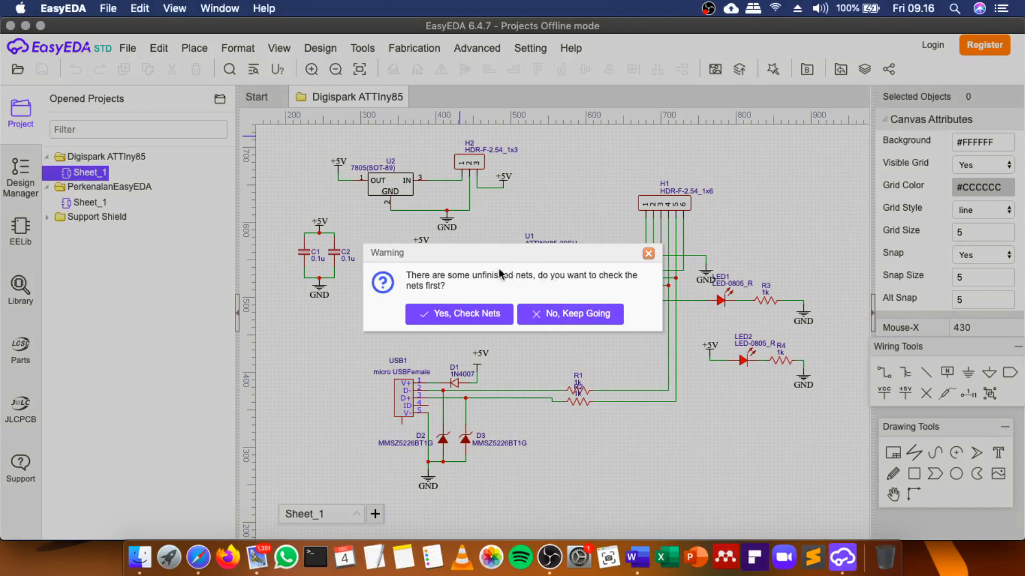
click(553, 318)
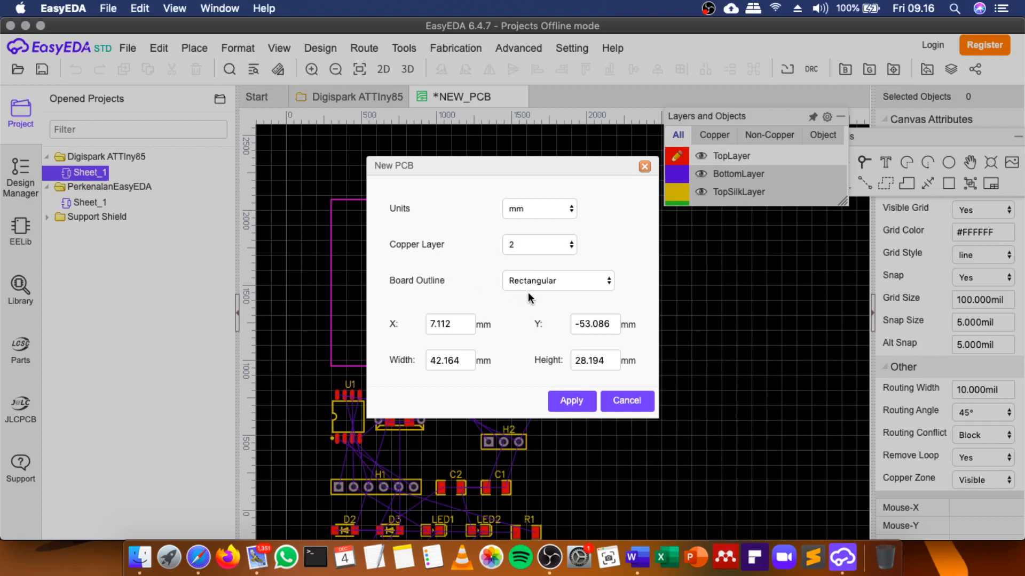
Try the Round Rectangular board outline for the new PCB.
click(542, 281)
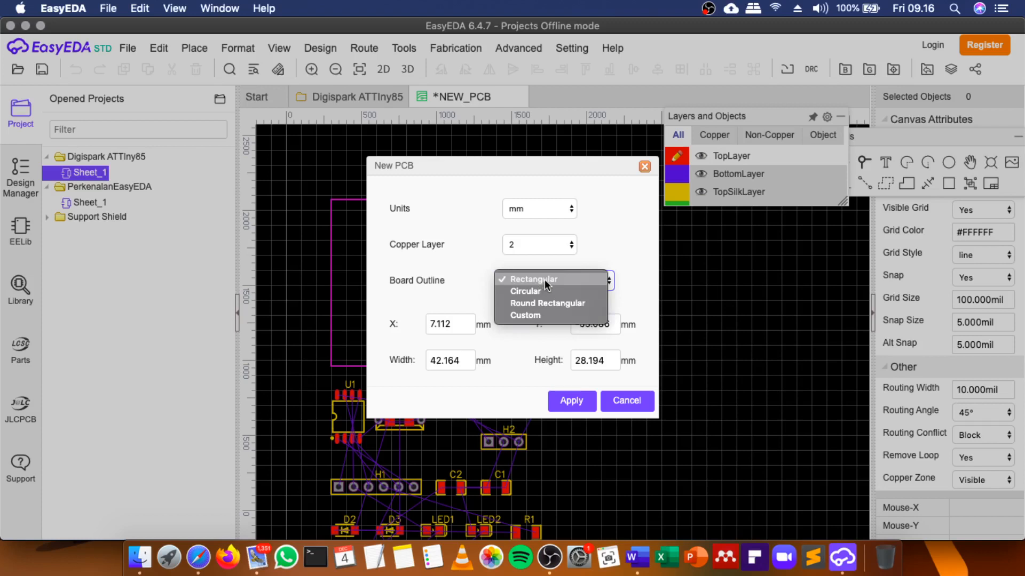
click(557, 304)
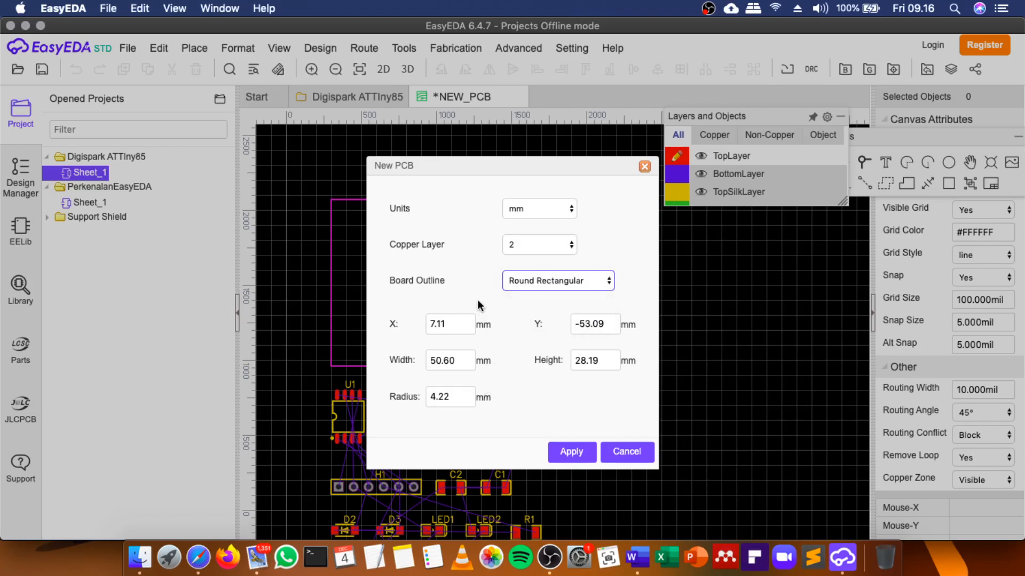
click(530, 281)
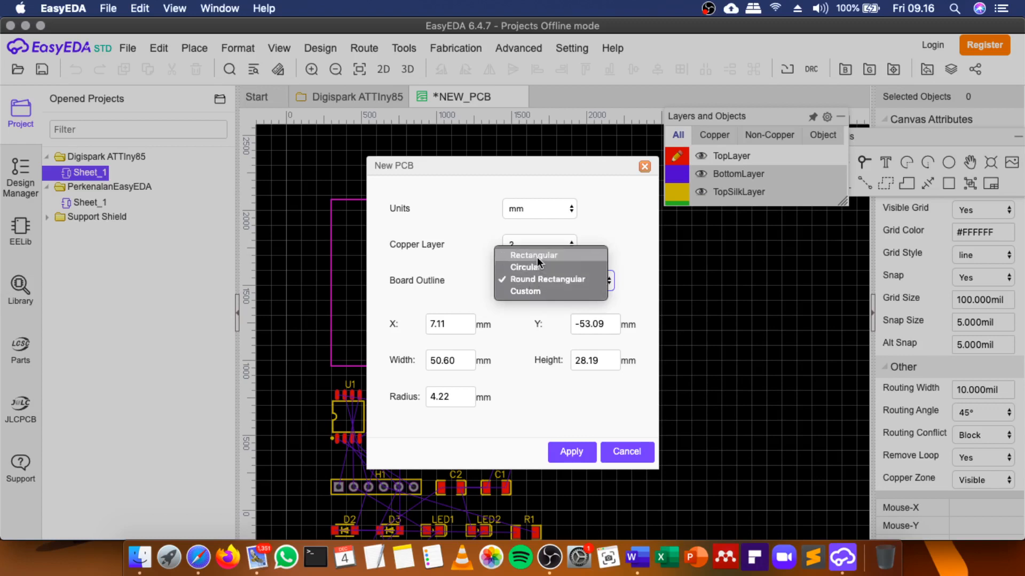
click(537, 256)
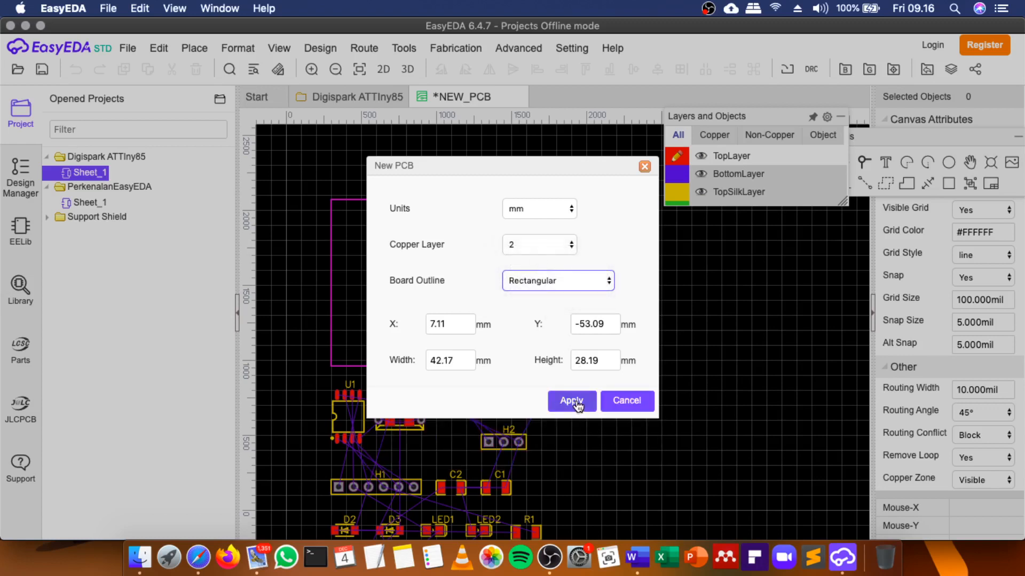
click(580, 278)
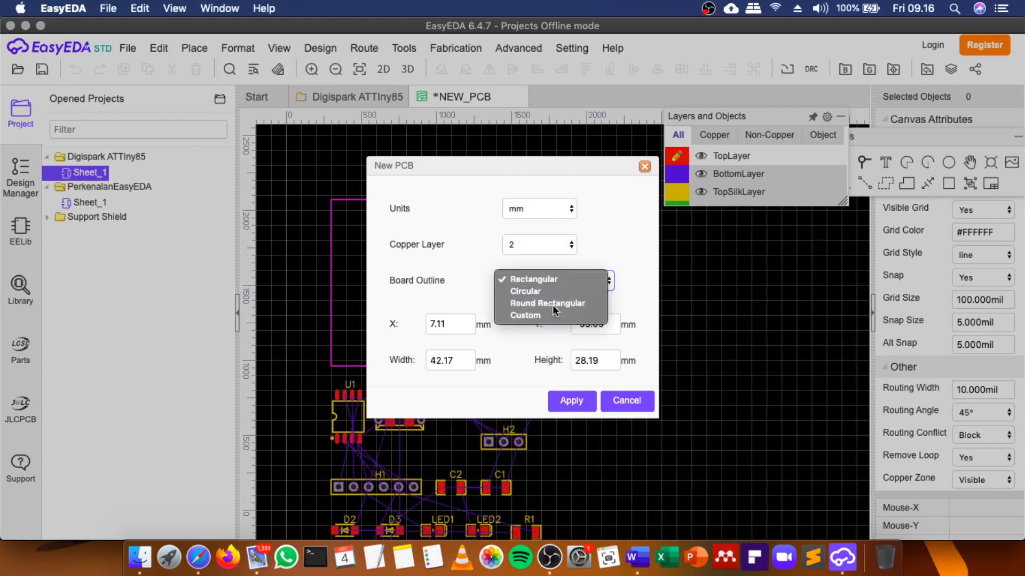
click(552, 302)
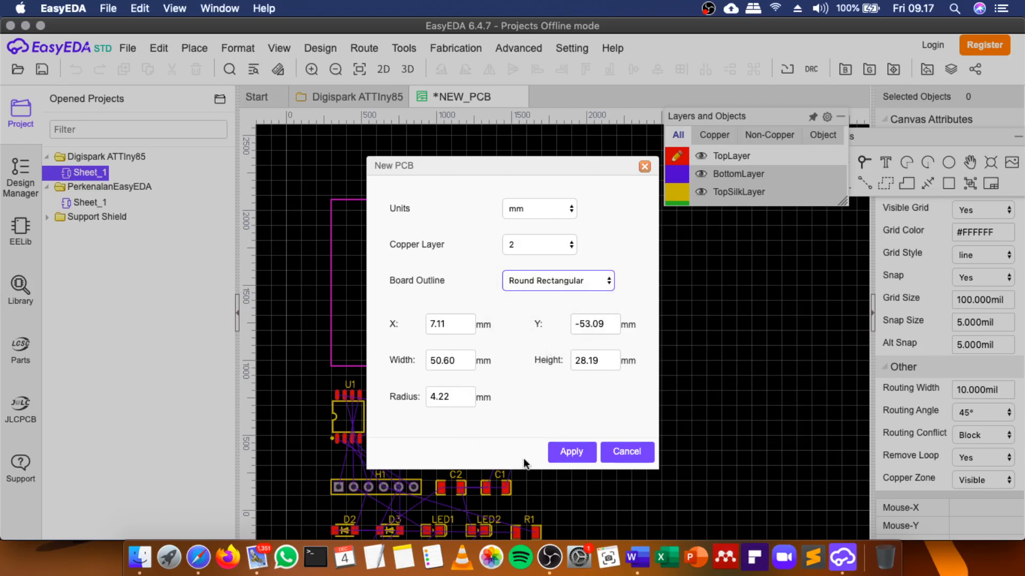
Create the PCB with a Rectangular board outline of 42.17 by 28.19 mm and 2 copper layers.
click(533, 274)
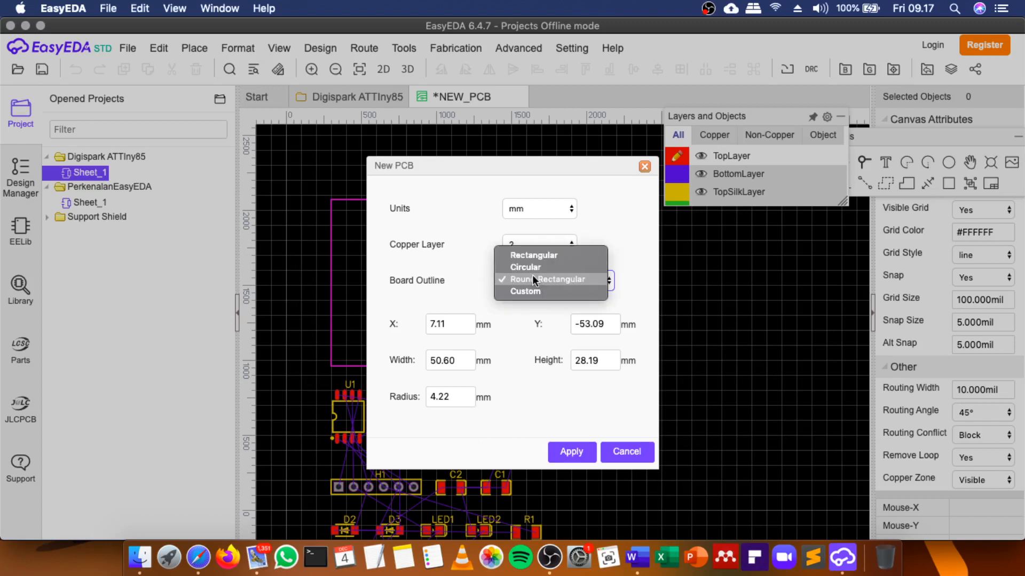
click(533, 254)
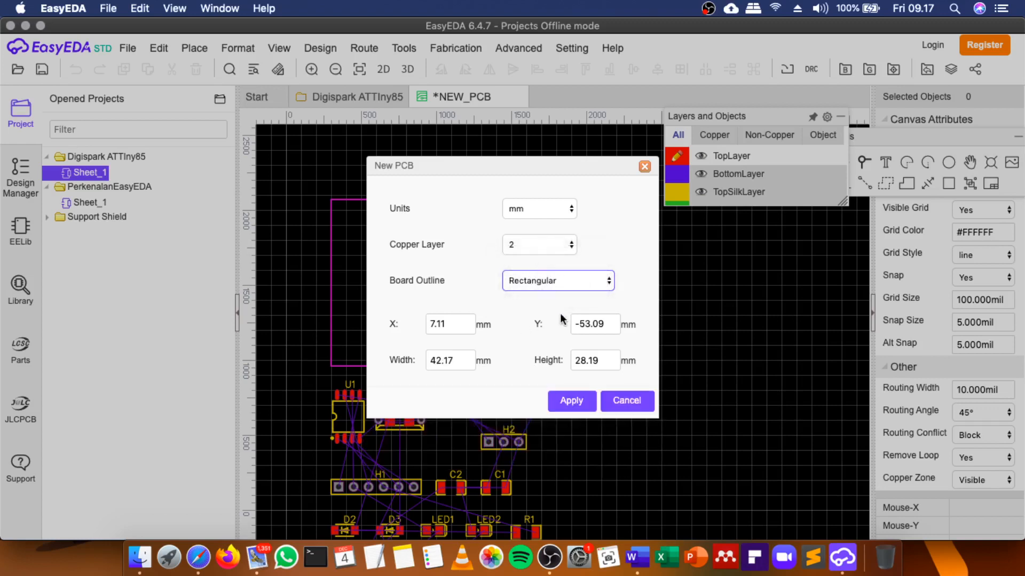
click(570, 407)
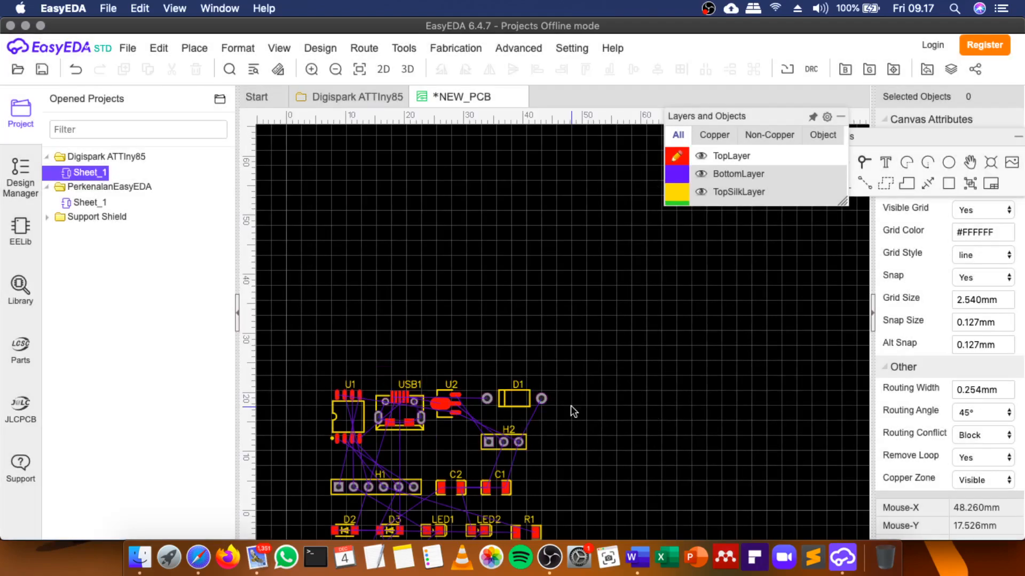
Stretch the board outline's upper edge upward past the component footprints so the outline encloses them.
scroll(582, 399, down, 10)
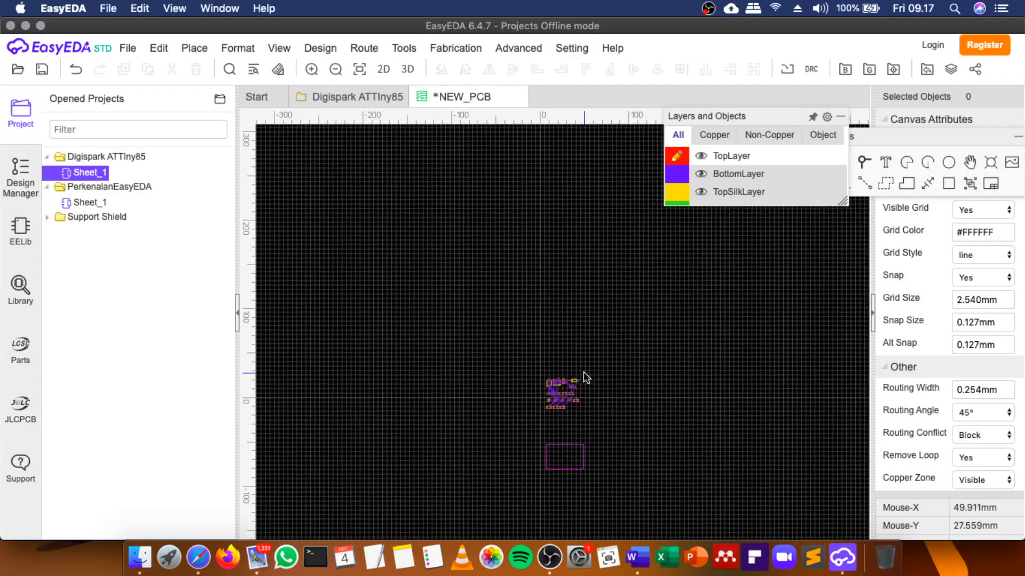
scroll(583, 450, up, 6)
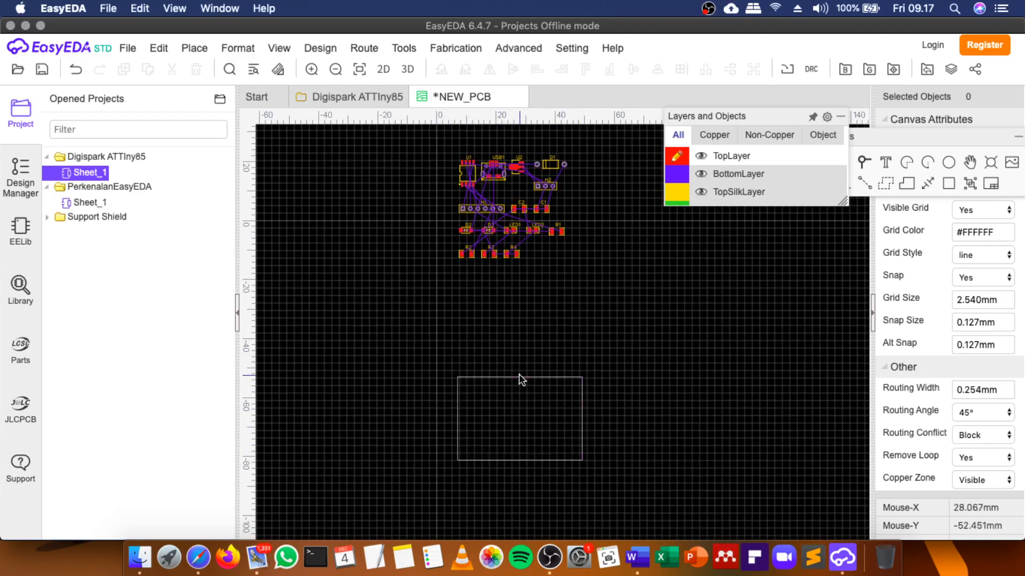
drag(519, 376, 518, 351)
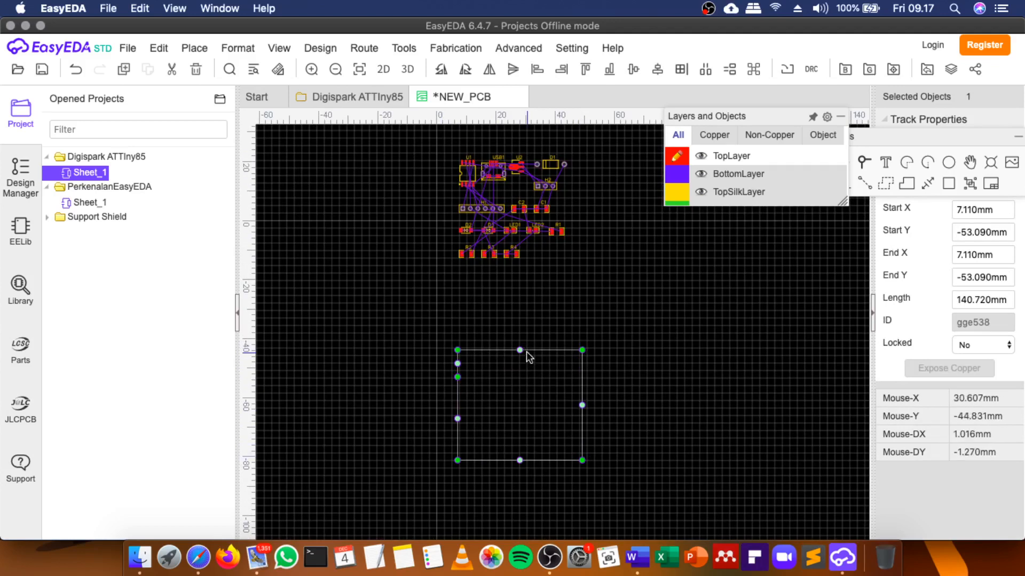
click(526, 344)
click(525, 350)
click(526, 346)
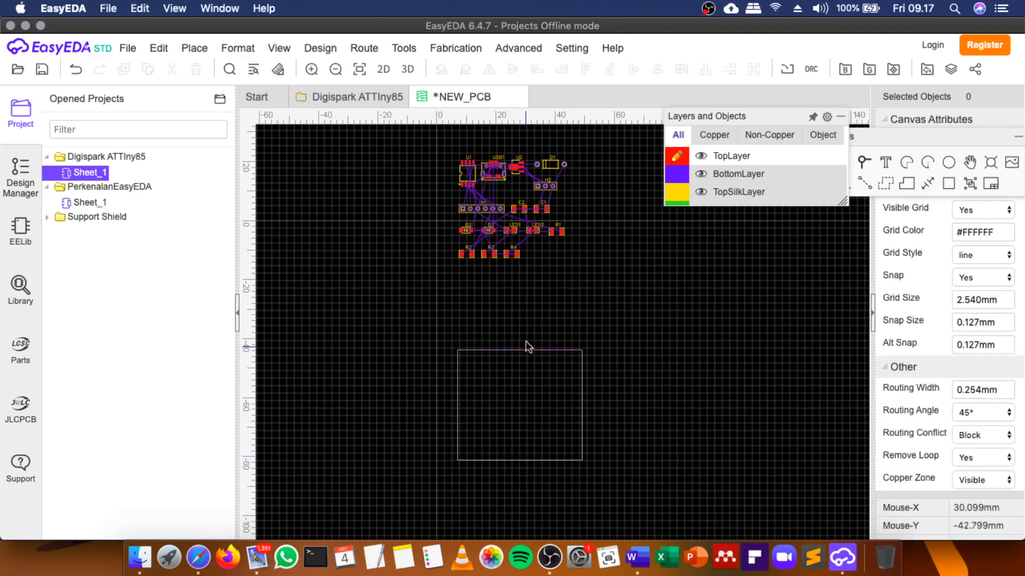
drag(525, 352, 507, 144)
click(524, 350)
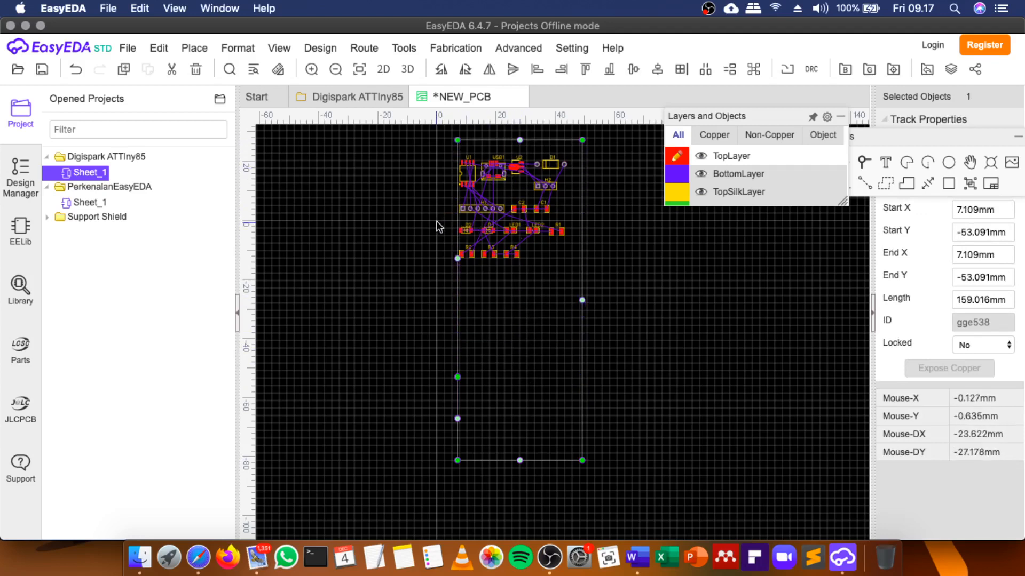
Set the board outline track's Start X to 0 mm.
scroll(445, 333, up, 1)
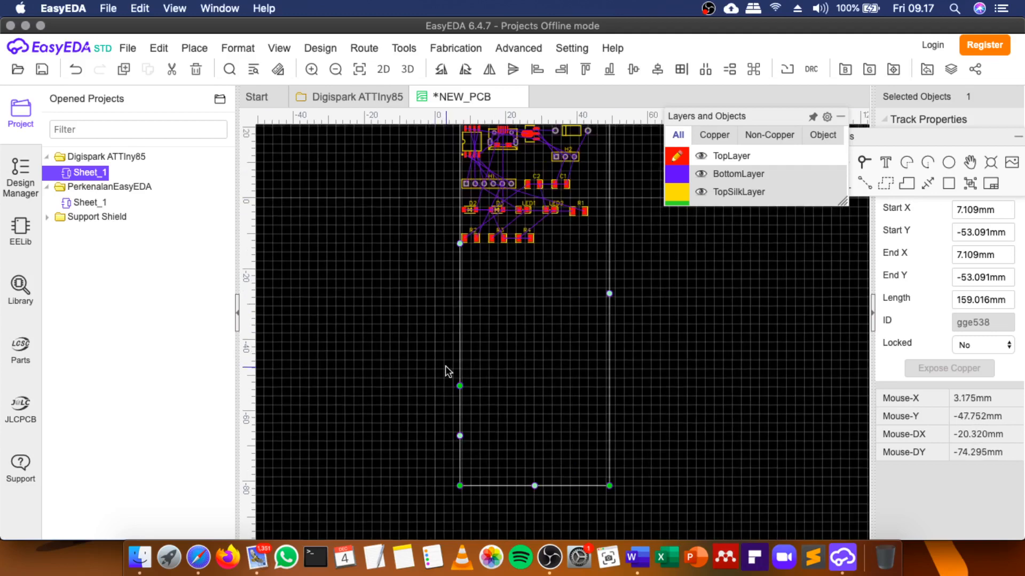
scroll(445, 366, down, 3)
scroll(453, 178, up, 1)
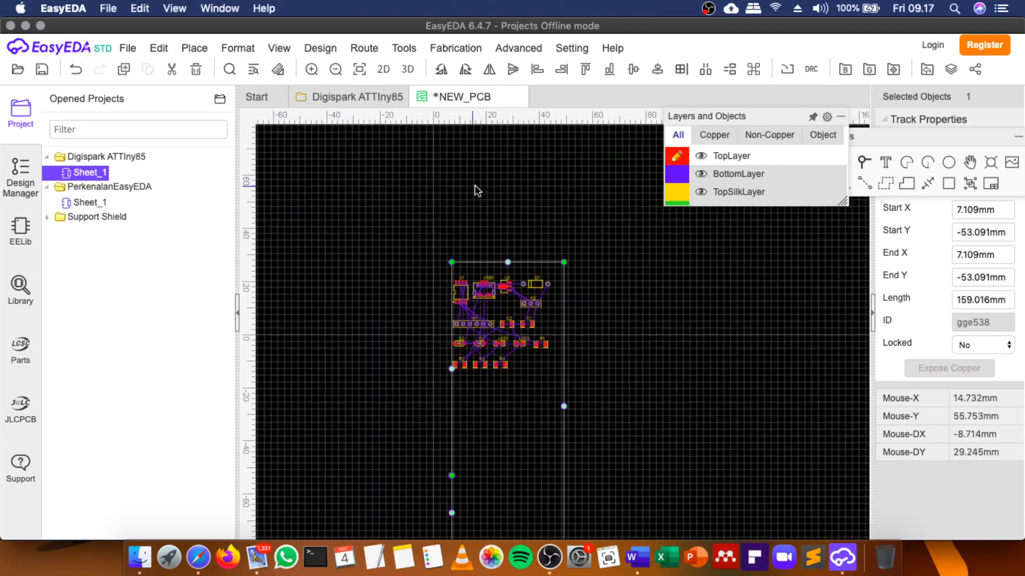
click(998, 209)
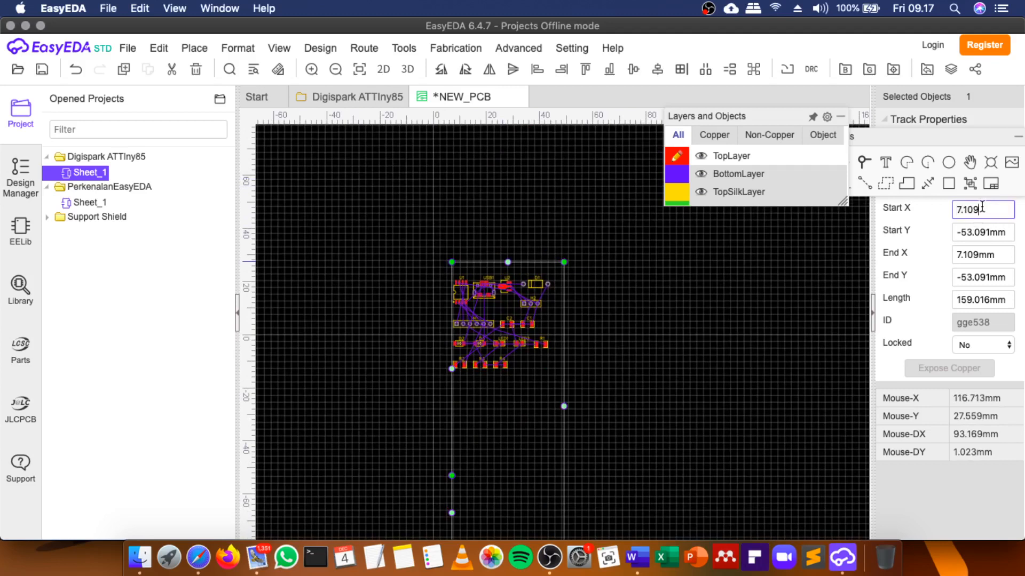
drag(980, 208, 937, 219)
text(0)
key(Return)
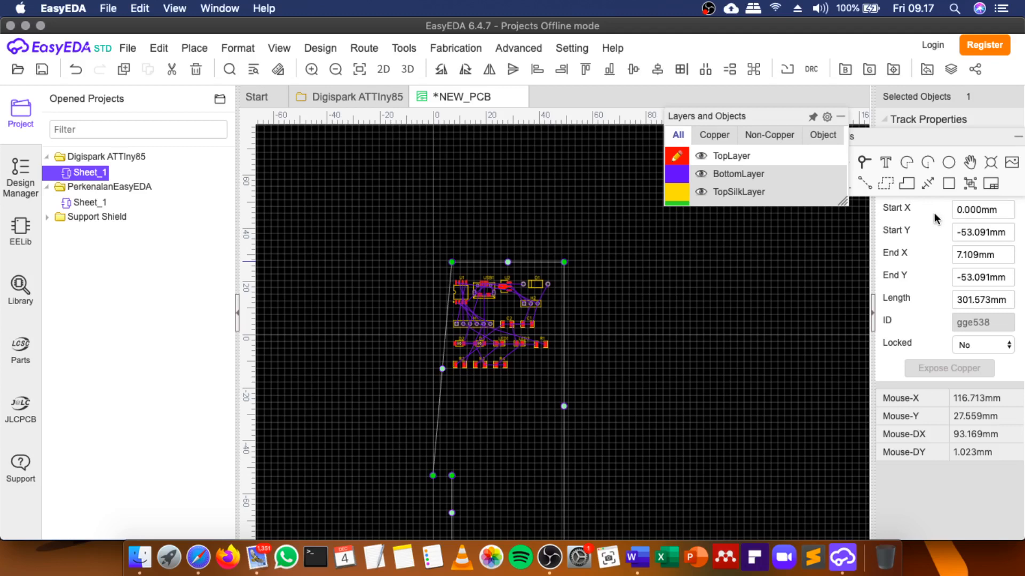
Set the board outline track's Start Y to 700 mm.
click(1012, 232)
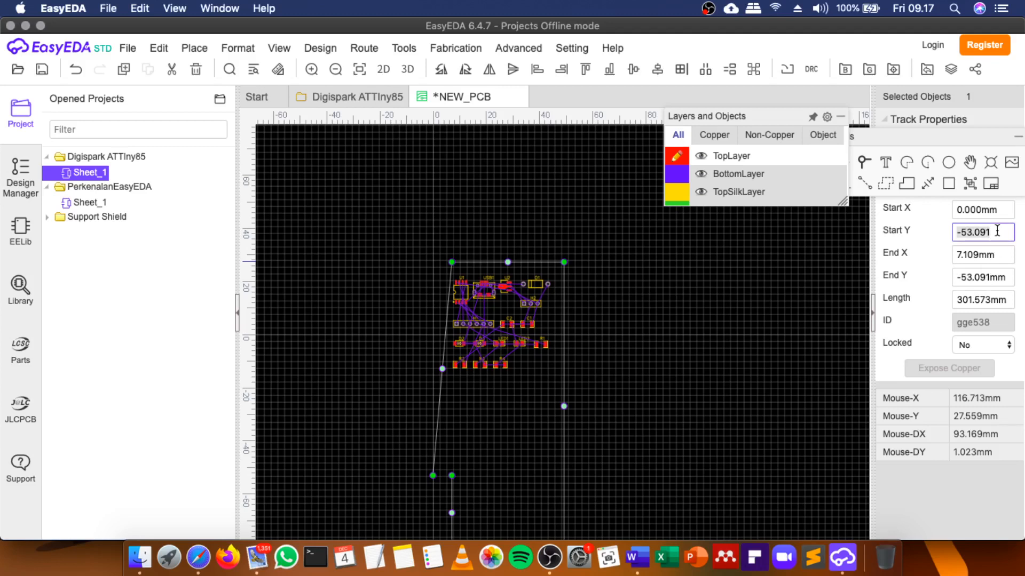
text(+)
key(BackSpace)
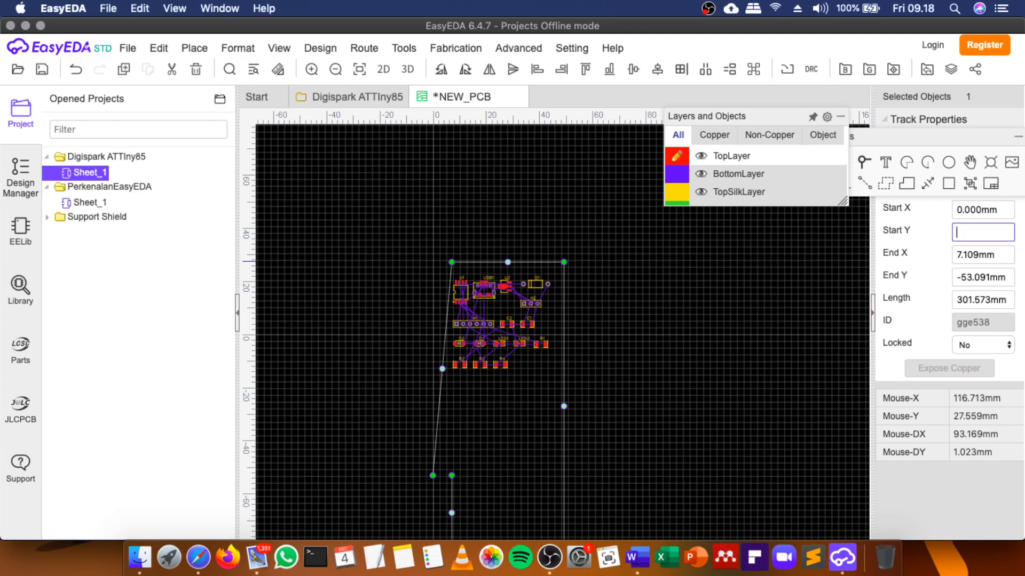
text(700)
key(Return)
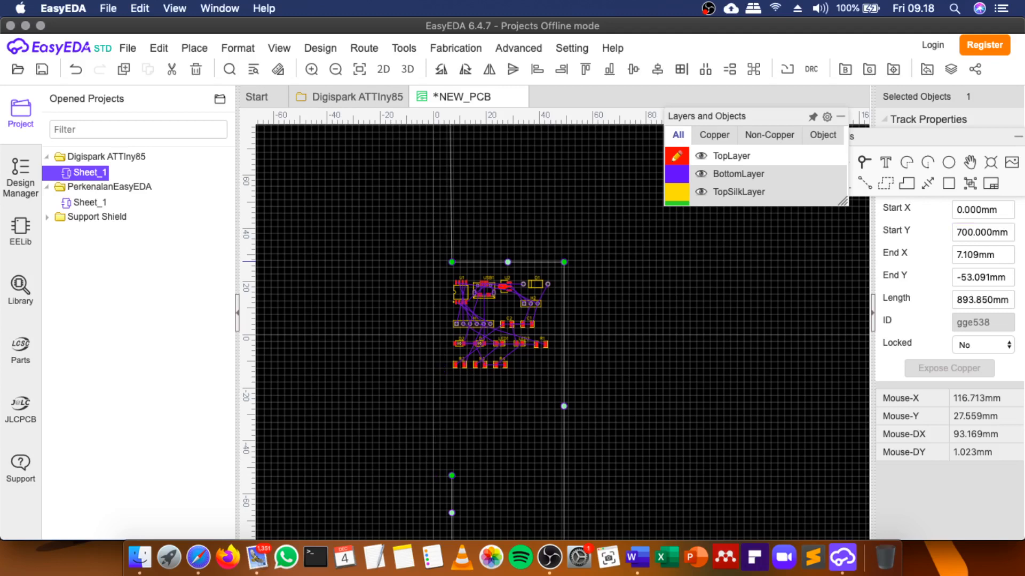
Set the board outline track's End X to 200 mm and its Start Y to -200 mm.
click(986, 255)
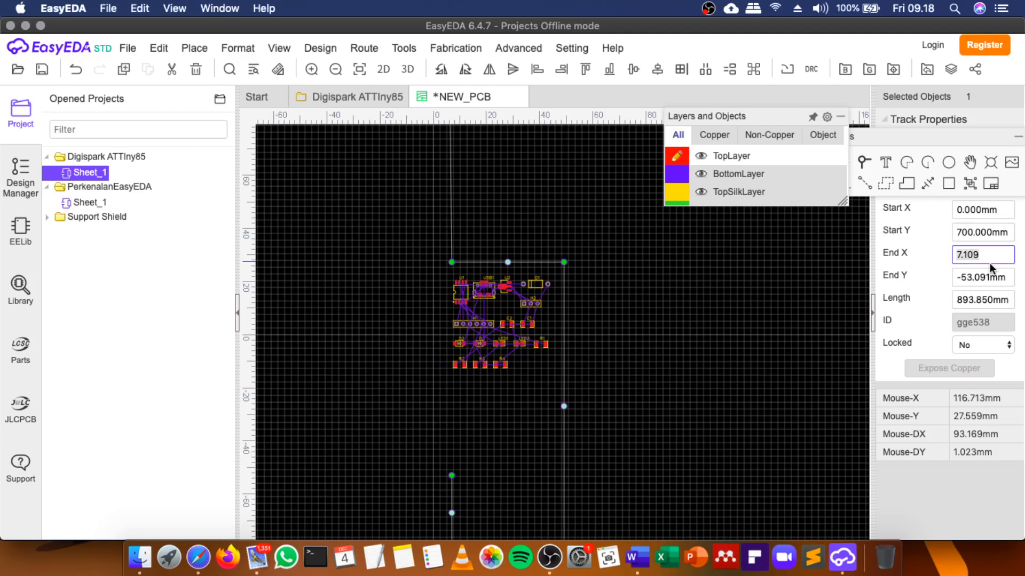
text(200)
key(Return)
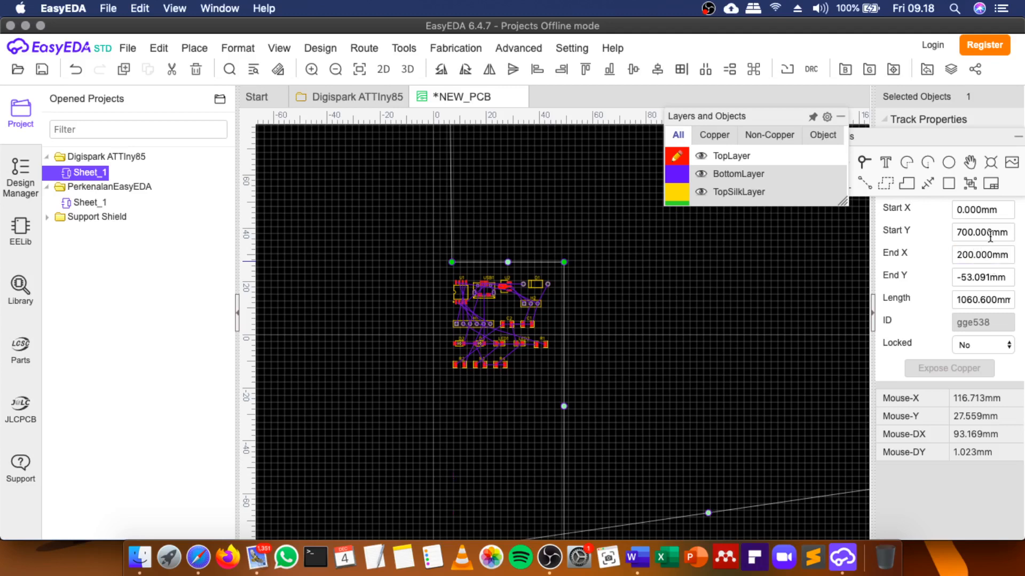
click(1012, 229)
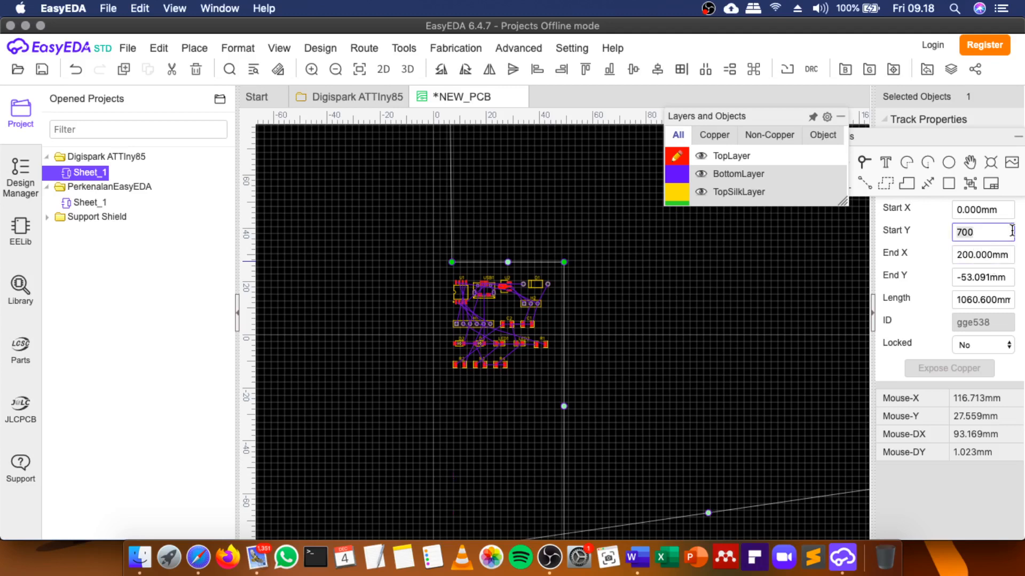
text(-200)
key(Return)
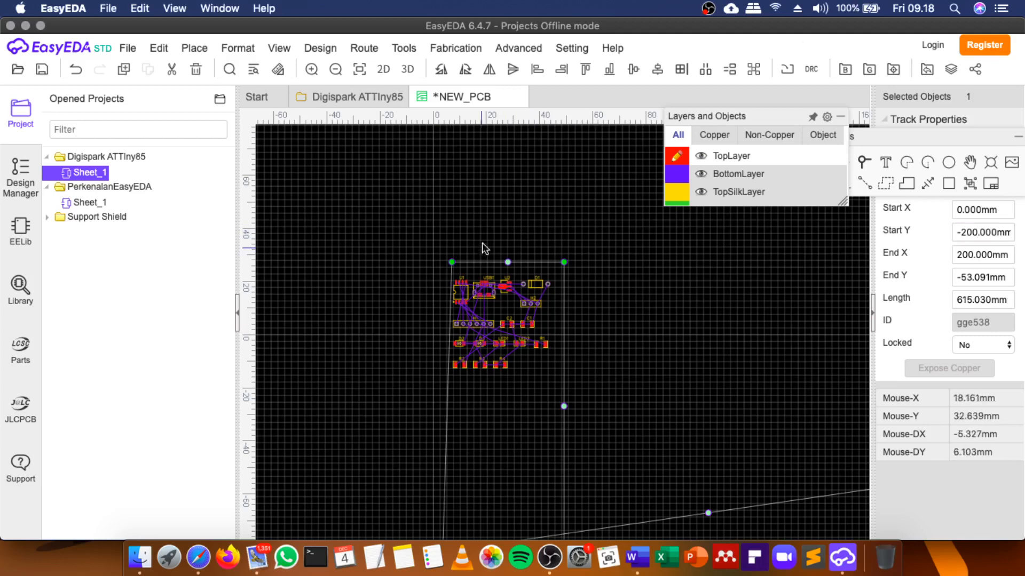
Undo the board outline's coordinate changes and the stretch of its upper edge, going back to the original rectangle below the components.
scroll(488, 224, down, 2)
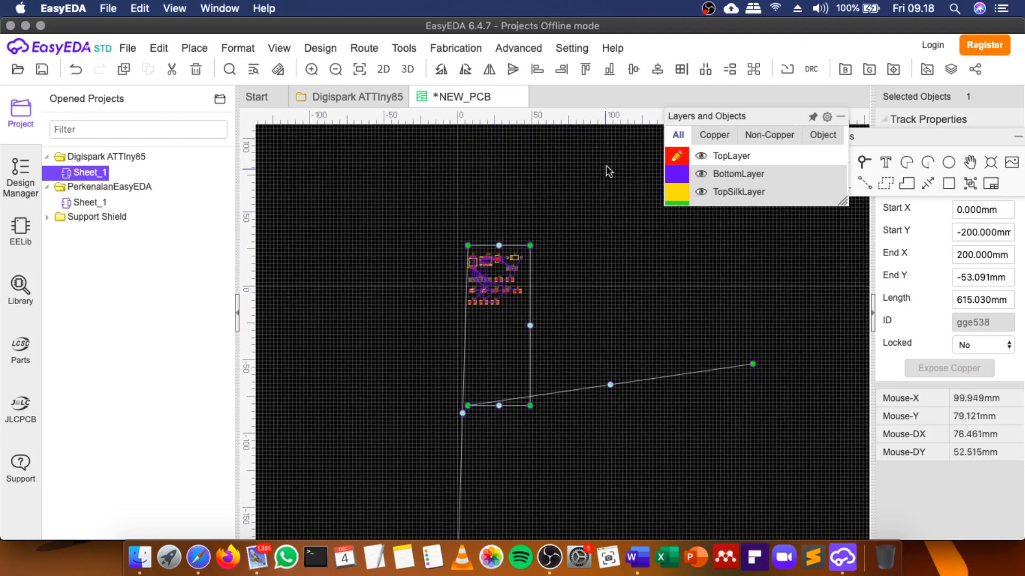
click(603, 244)
key(super+z)
key(super+z)
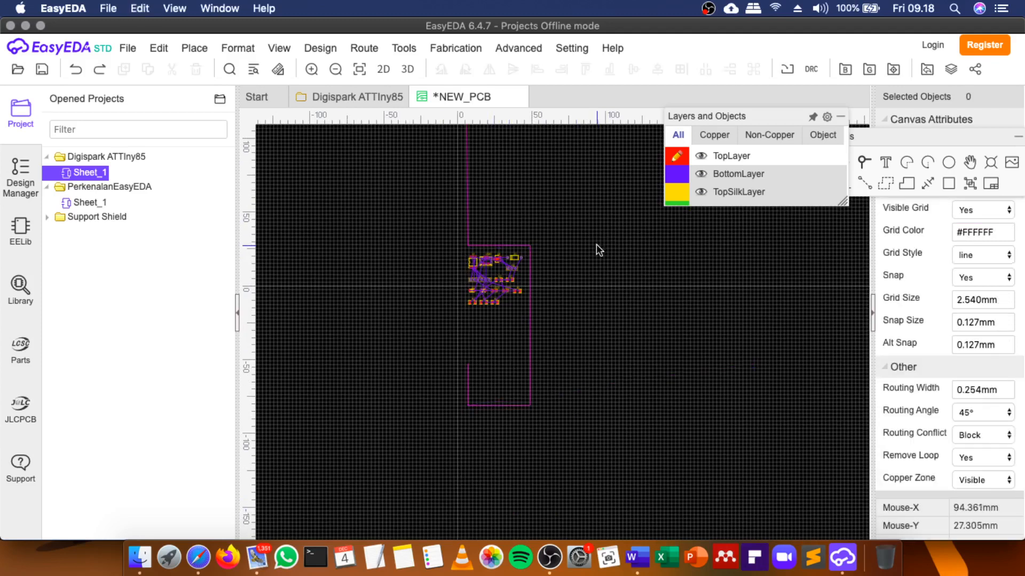
key(super+z)
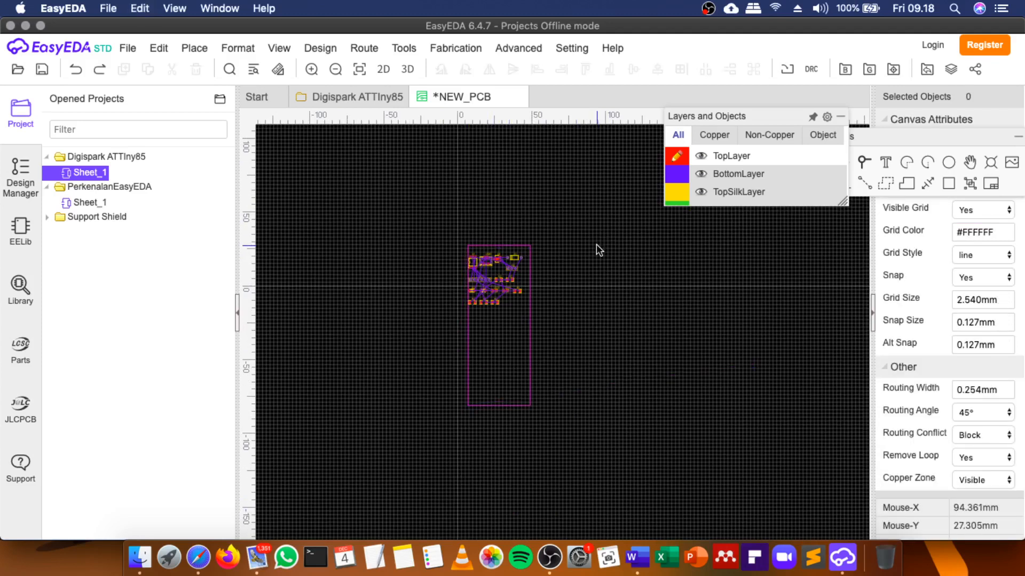
key(super+z)
scroll(549, 323, up, 2)
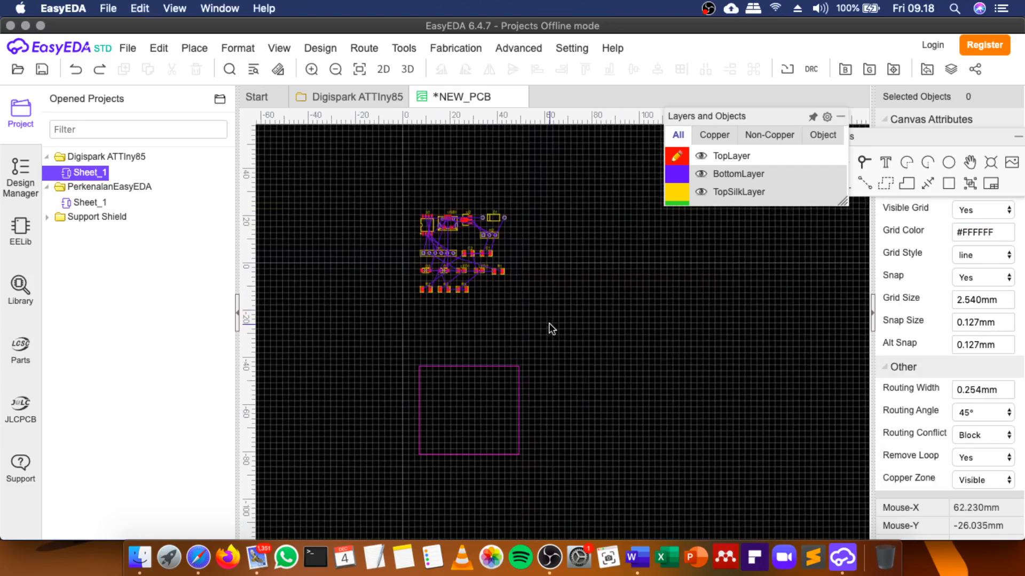
Select the board outline and move the Layers and Objects and PCB Tools palettes clear of the track properties.
click(519, 366)
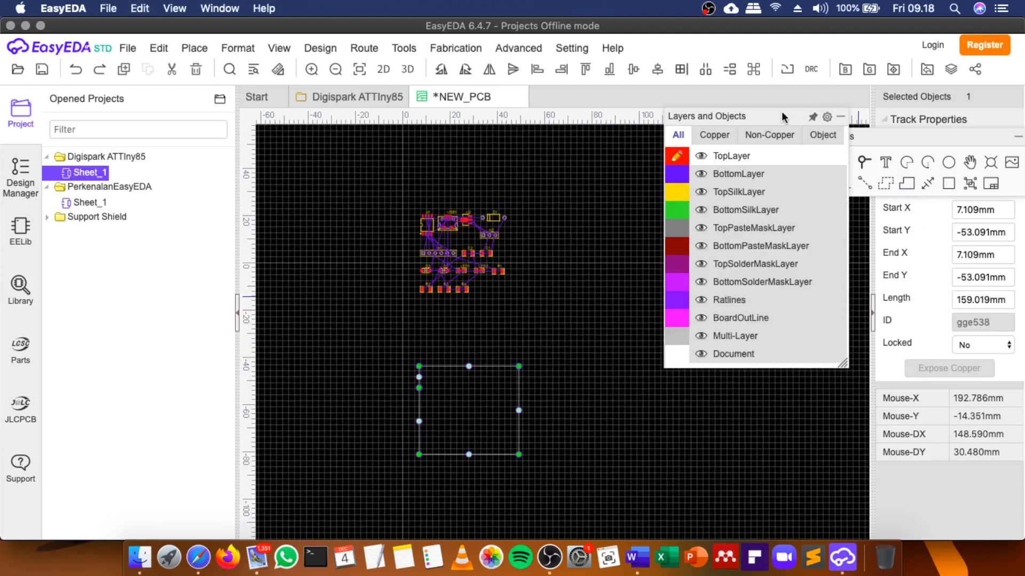
drag(789, 116, 667, 73)
drag(853, 137, 939, 562)
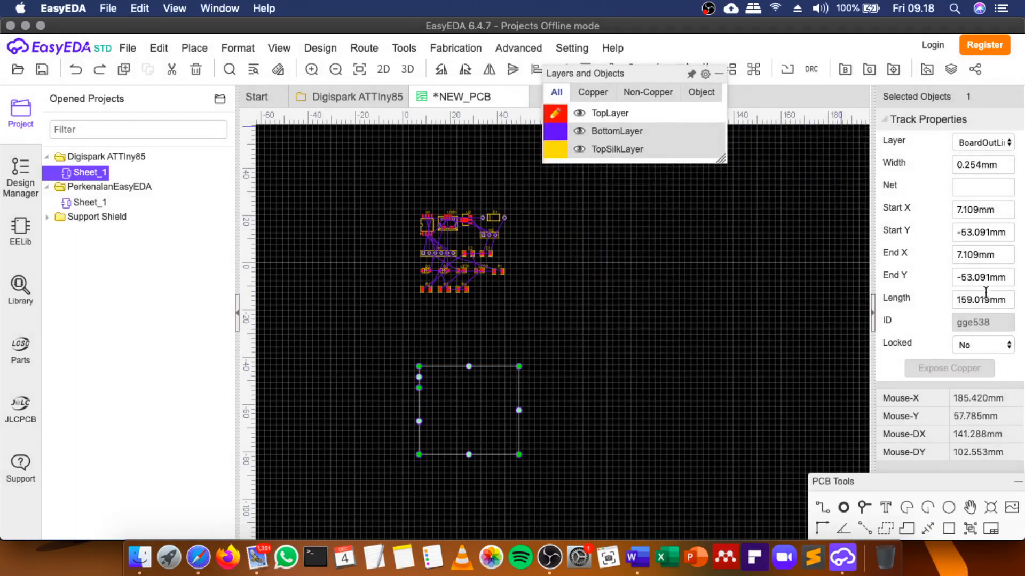
Try to pull the middle of the board outline's left edge outward, and undo the change.
click(996, 211)
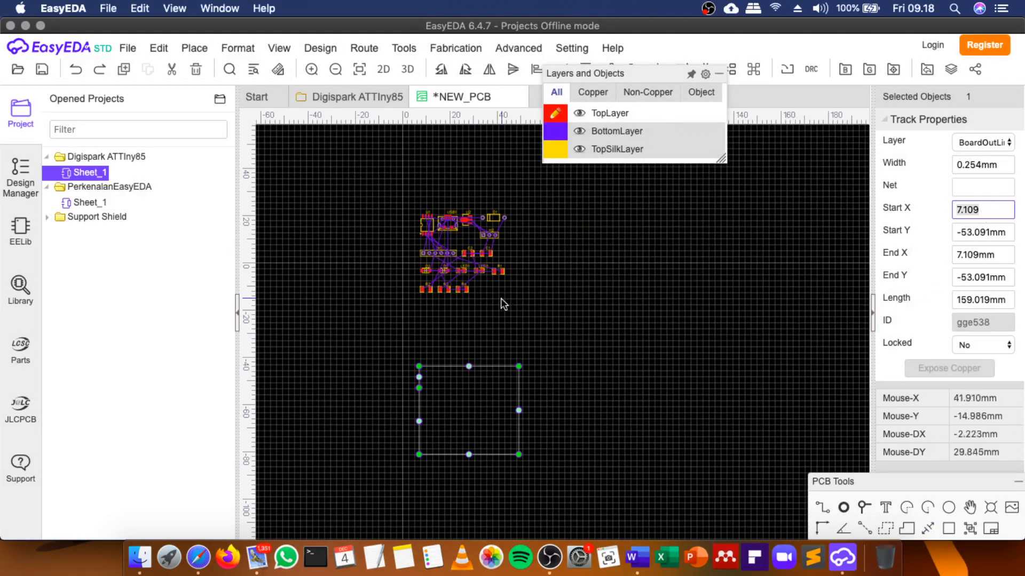
key(Return)
drag(420, 419, 409, 400)
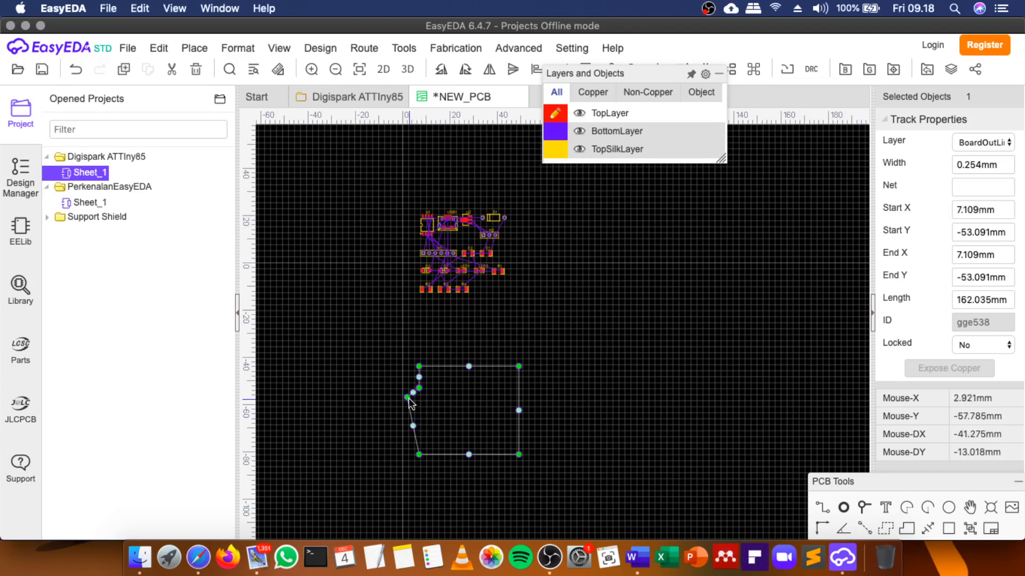
key(ctrl+z)
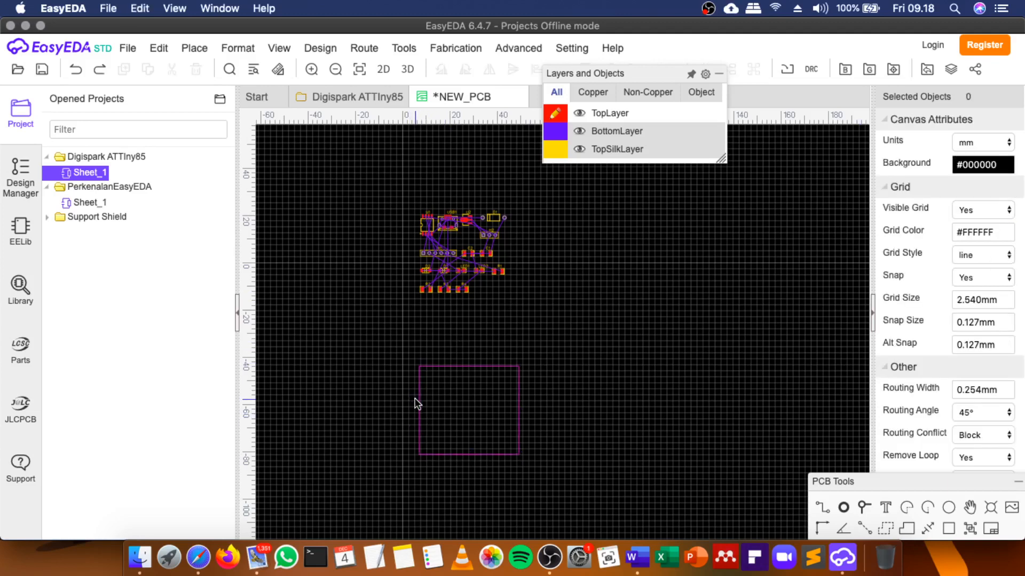
Stretch the board outline's upper edge above the component footprints, to about Y 35 mm.
click(481, 370)
drag(479, 366, 474, 179)
scroll(424, 258, up, 2)
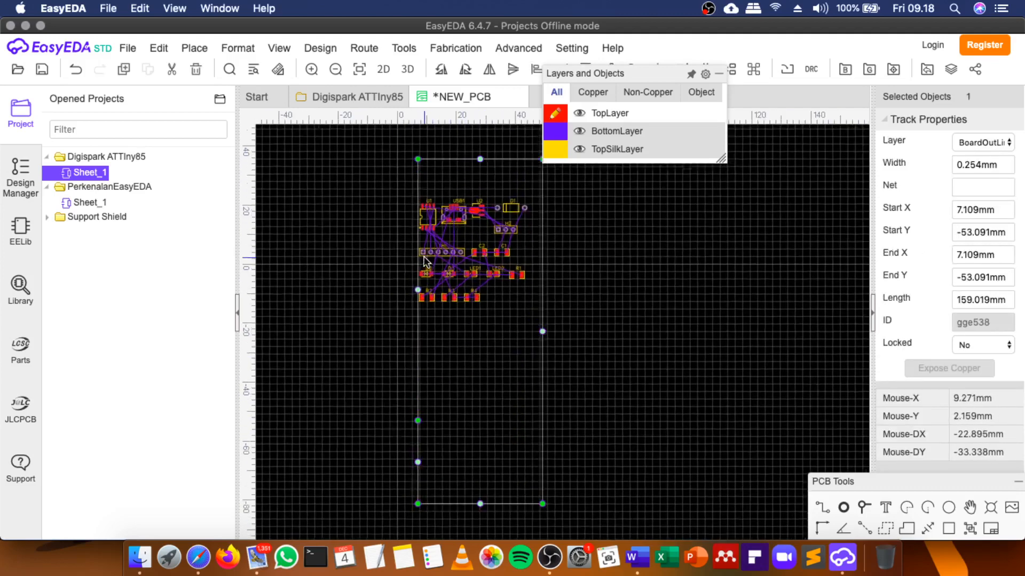
Move the board outline's long left edge outward from the footprints to about X 0 mm.
click(418, 356)
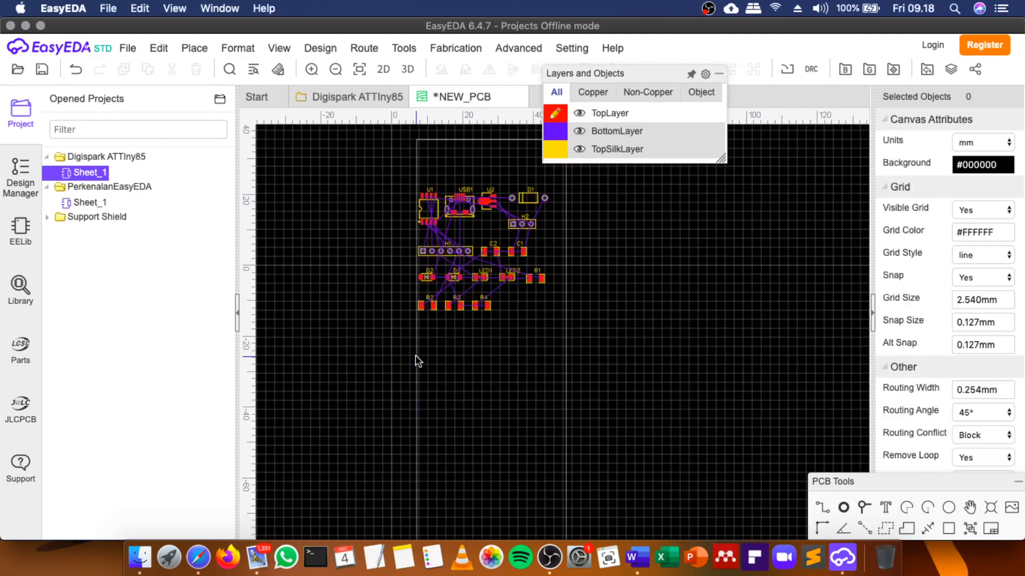
click(415, 355)
drag(415, 354, 388, 349)
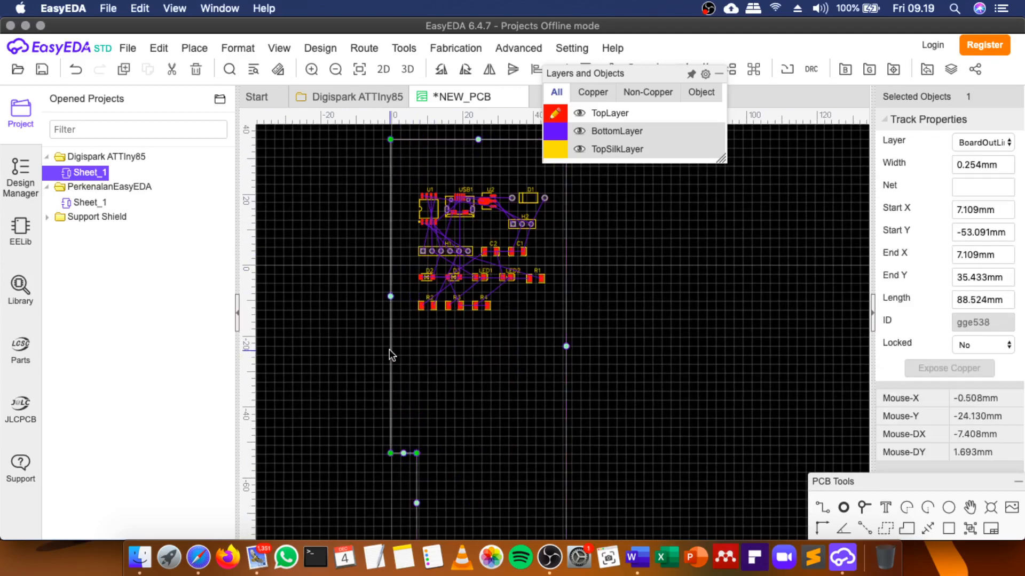
Raise the board outline's long lower edge to just below the R2, R3 and R4 footprints.
scroll(429, 383, down, 2)
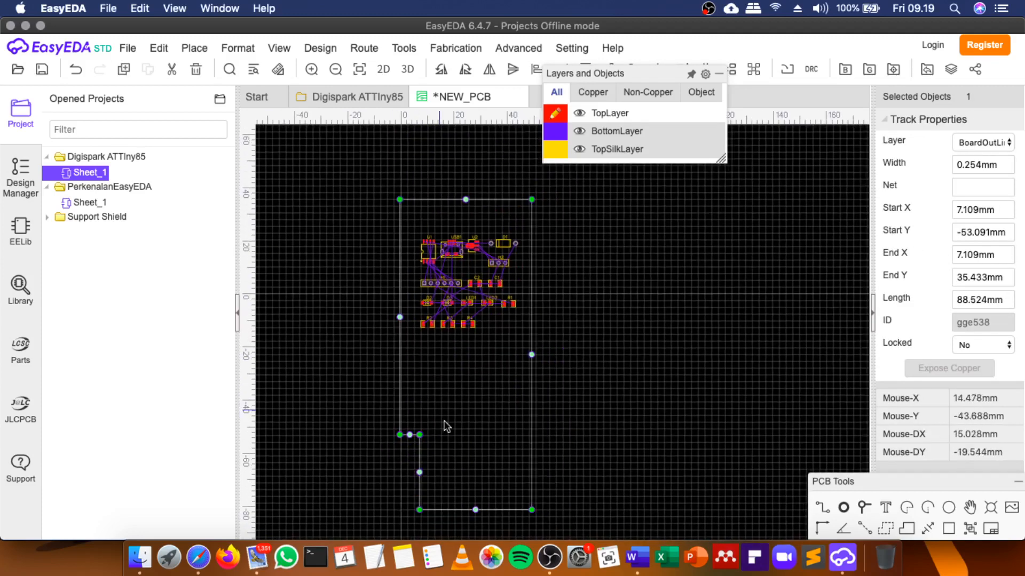
click(464, 508)
drag(464, 508, 478, 342)
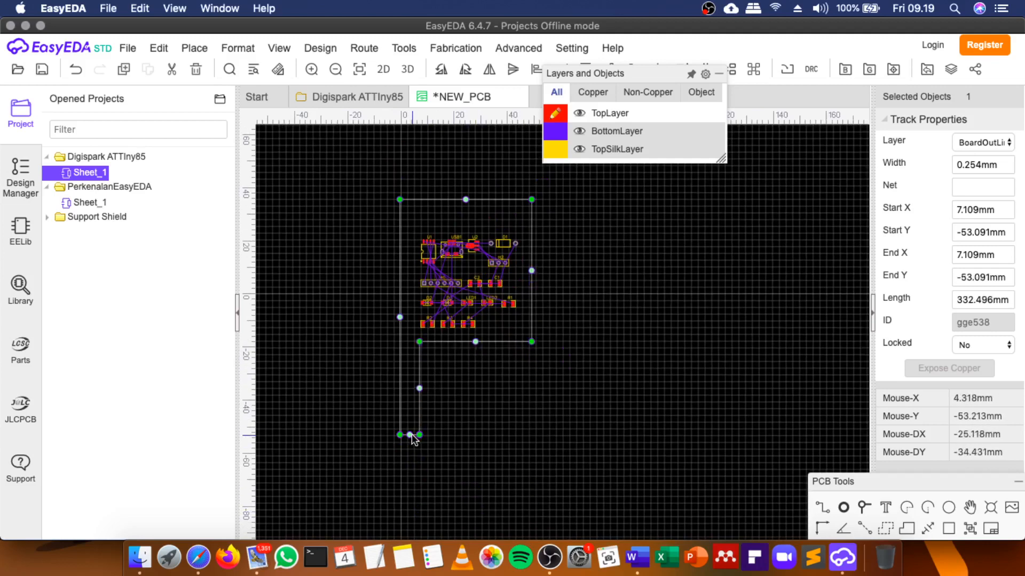
drag(409, 435, 408, 387)
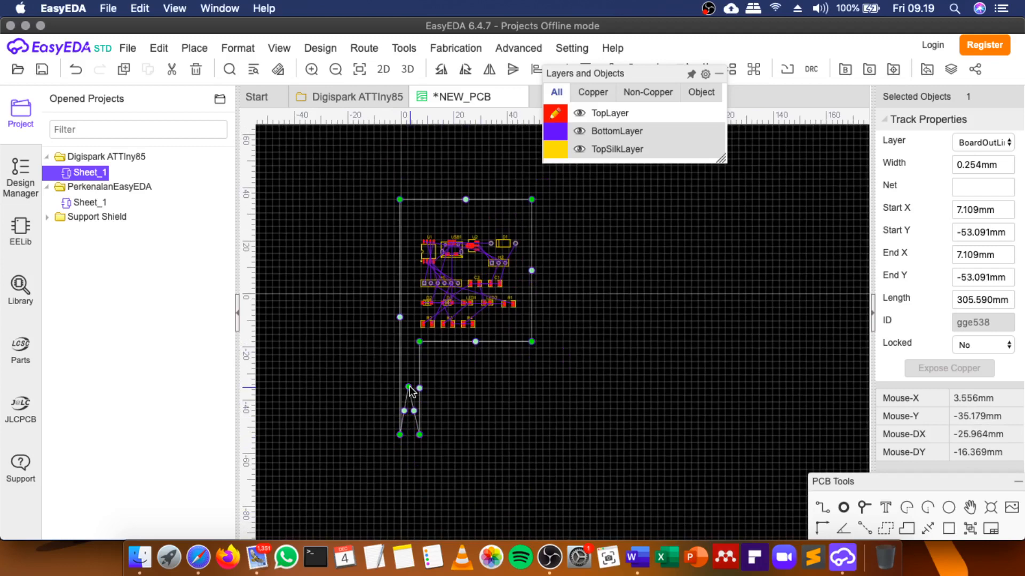
key(ctrl+z)
Bring the outline's short bottom segment and its leftover end points up to the lower edge at about Y -18 mm.
scroll(408, 405, up, 2)
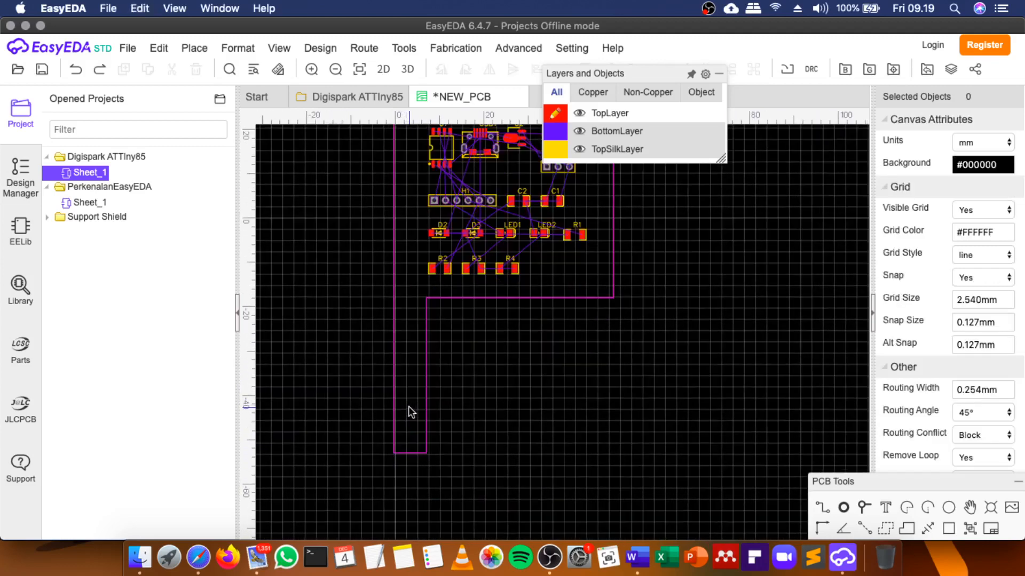
click(414, 450)
drag(414, 454, 417, 299)
click(413, 453)
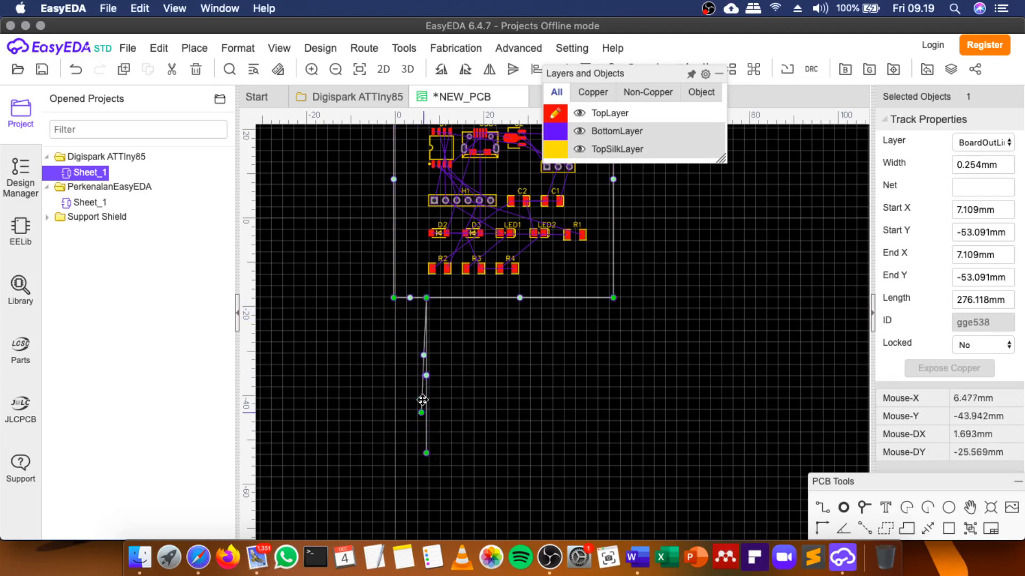
click(429, 299)
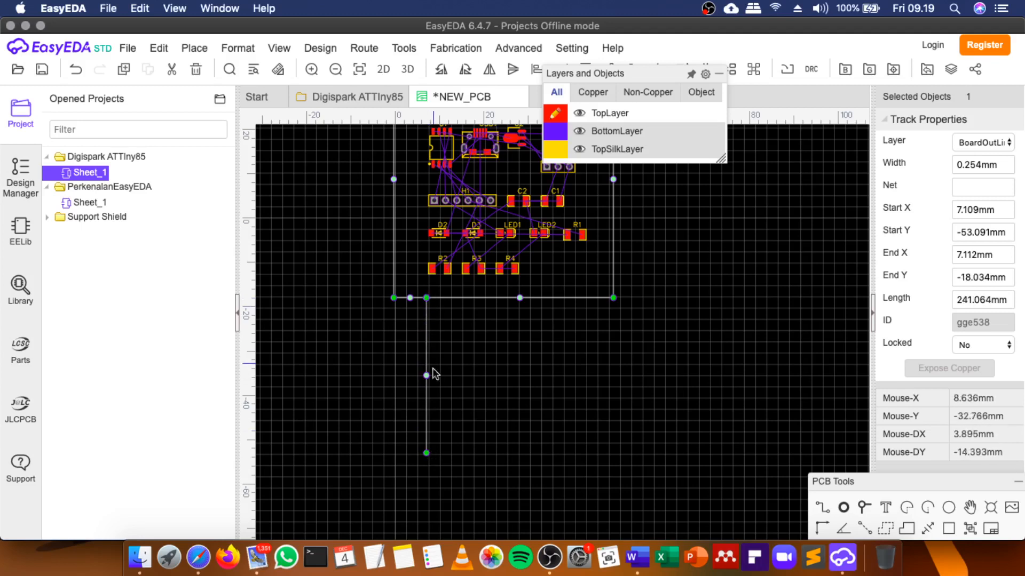
drag(427, 455, 425, 298)
click(476, 305)
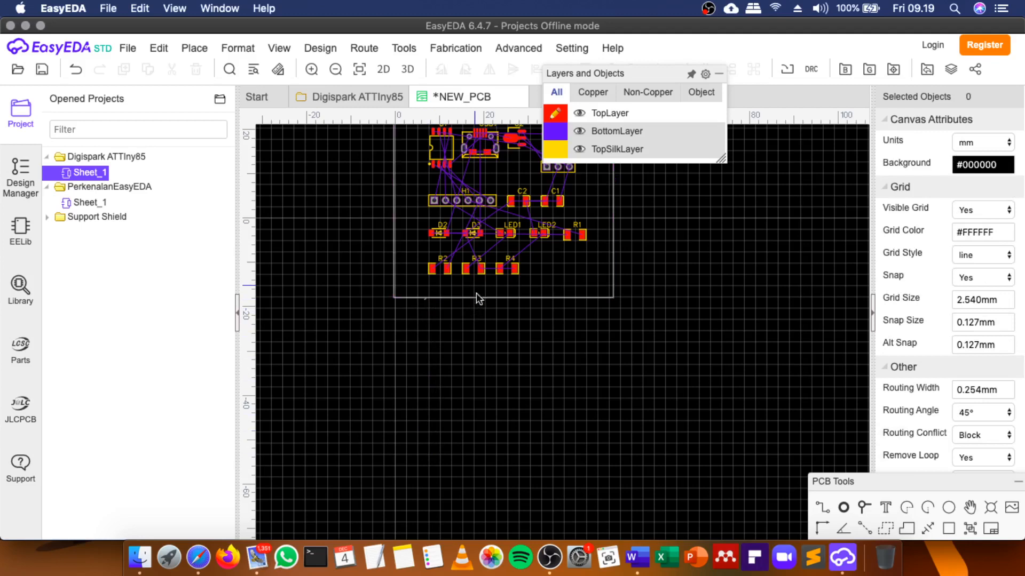
Raise the board outline's long lower edge to about Y 0 mm, between header H1 and the D2 row.
drag(484, 297, 492, 218)
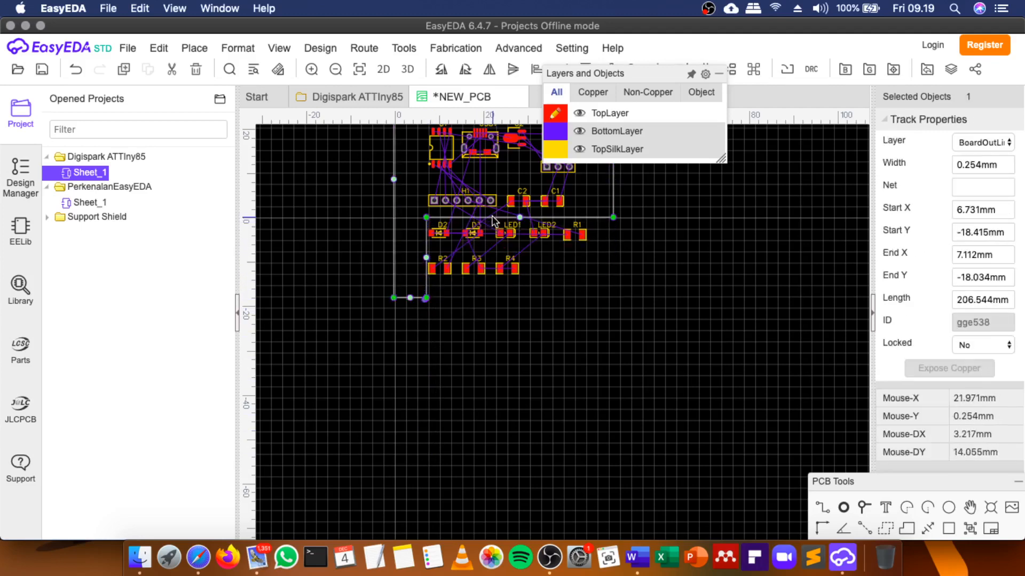
scroll(510, 335, down, 5)
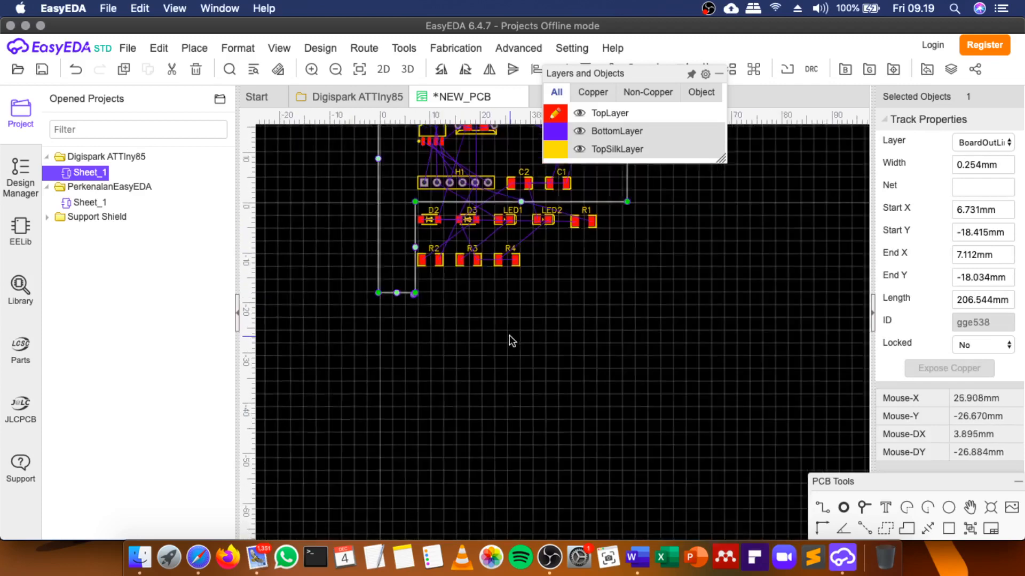
scroll(505, 168, up, 3)
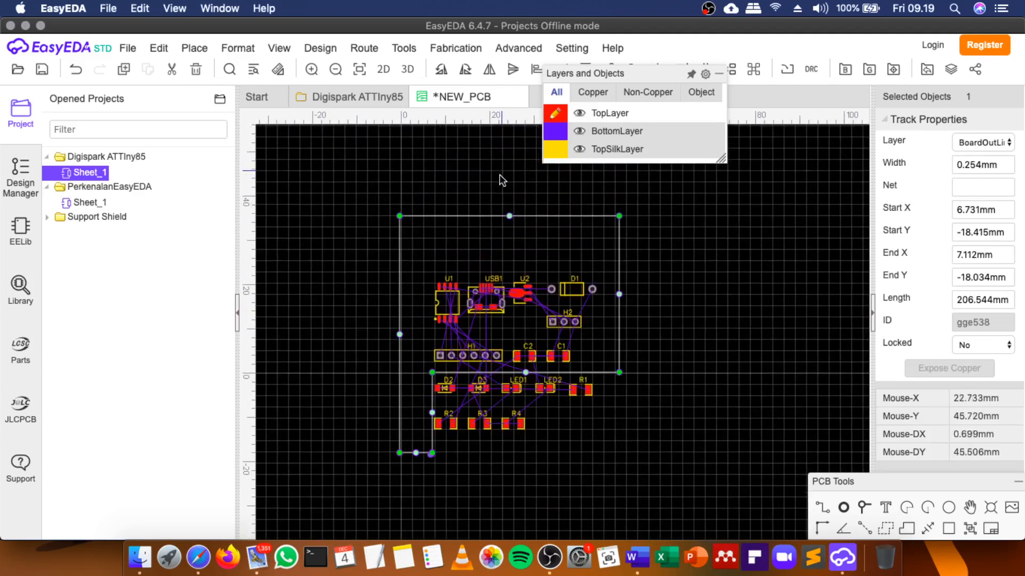
Raise the outline's short lower-left segment to about Y 0 mm and pull its stray corner back beside the long edge.
click(409, 457)
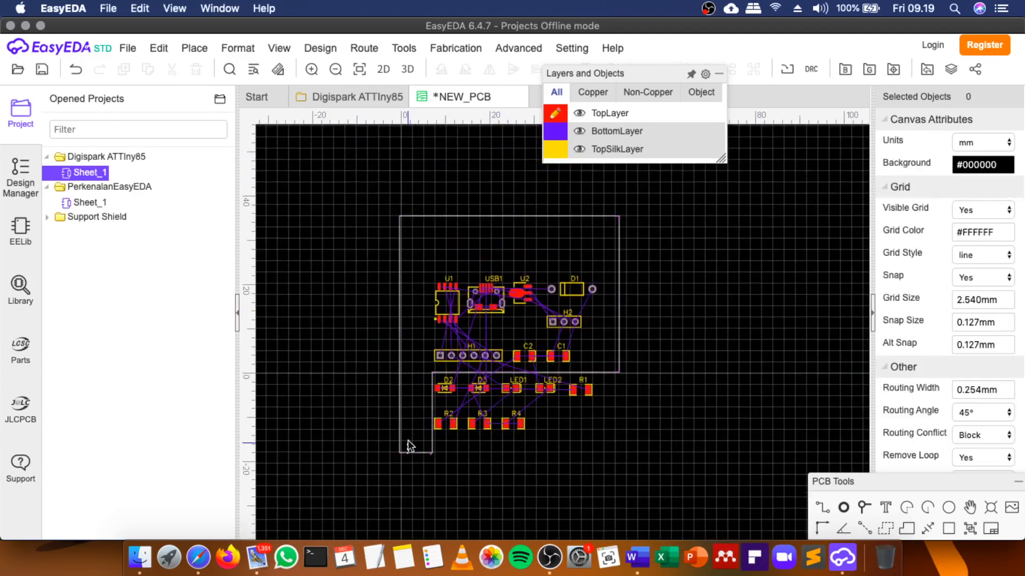
click(413, 453)
drag(421, 452, 419, 376)
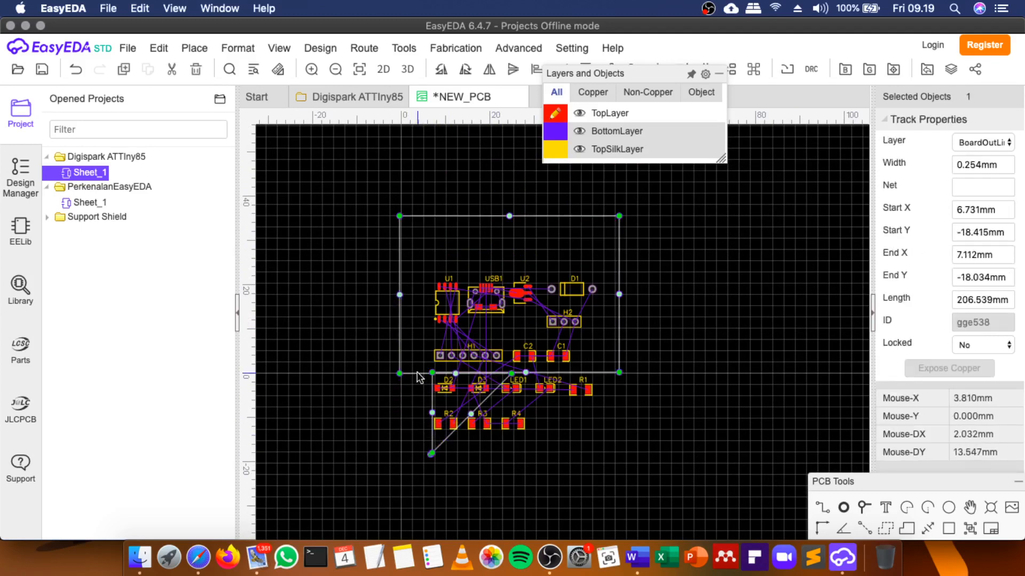
drag(439, 440, 426, 377)
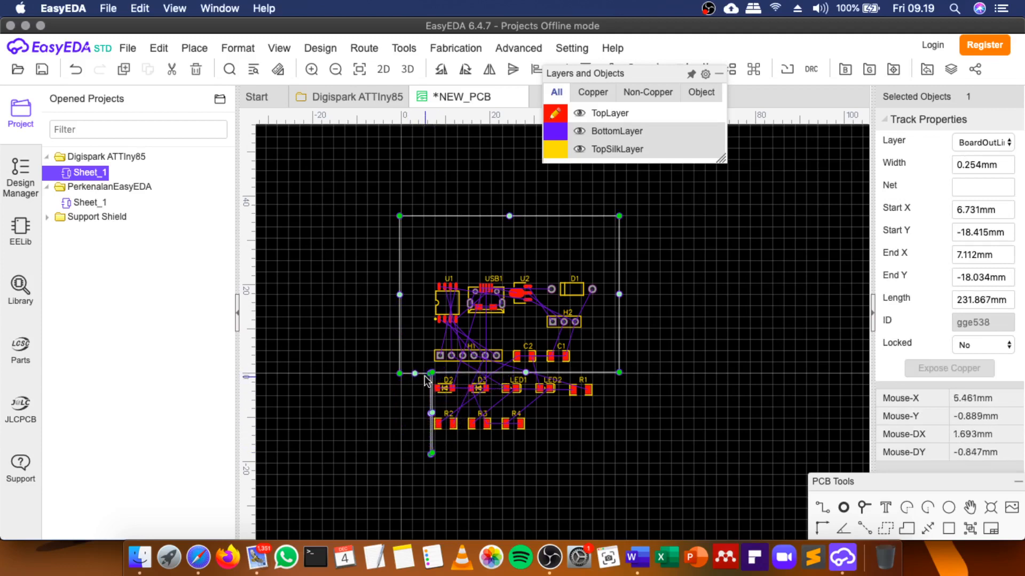
Straighten the corner of the outline's short lower segment and align it with the long lower edge at about Y 0 mm.
scroll(425, 379, up, 12)
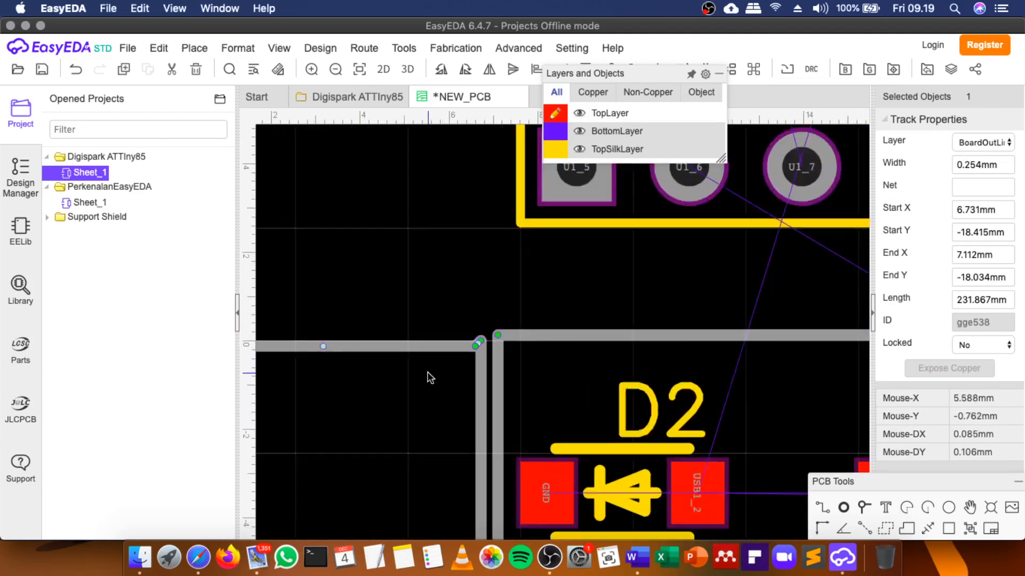
scroll(428, 372, up, 10)
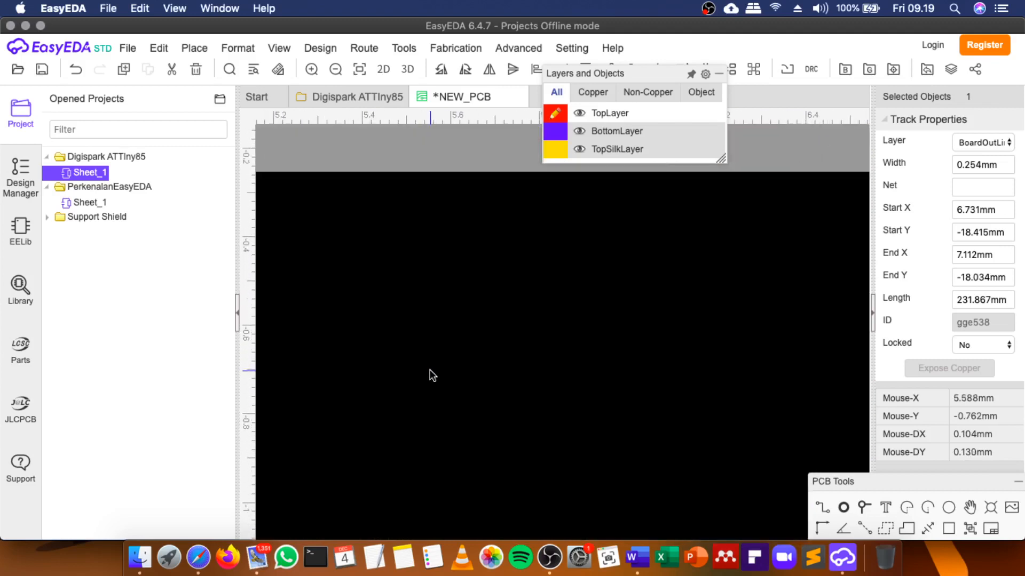
scroll(430, 369, up, 6)
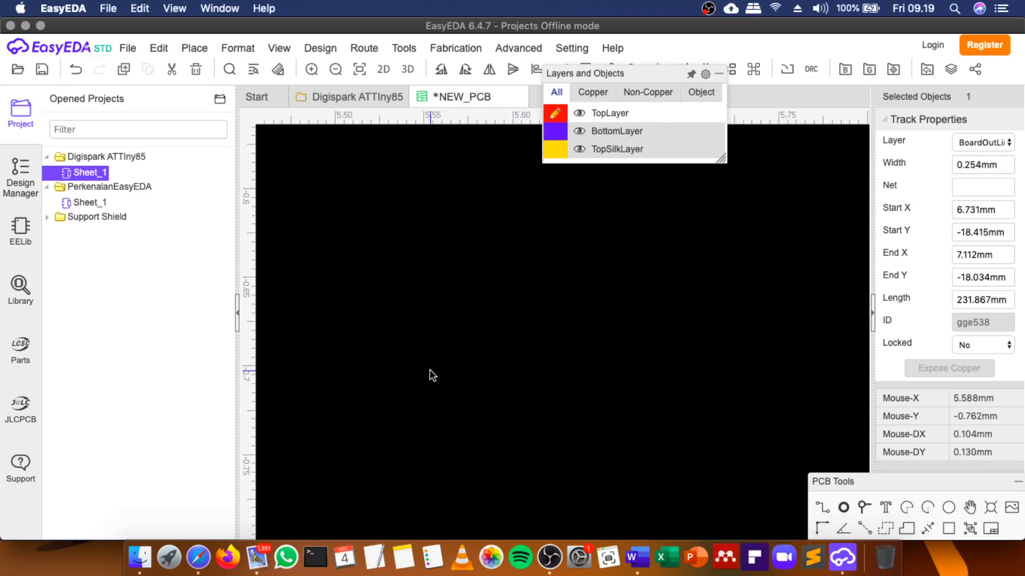
scroll(430, 369, up, 3)
scroll(430, 370, down, 15)
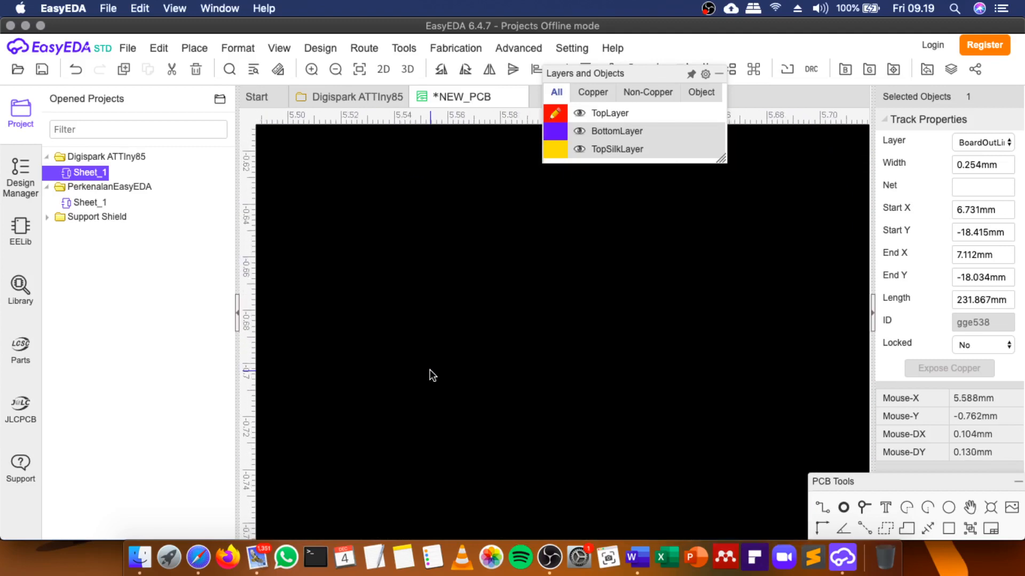
scroll(431, 367, down, 6)
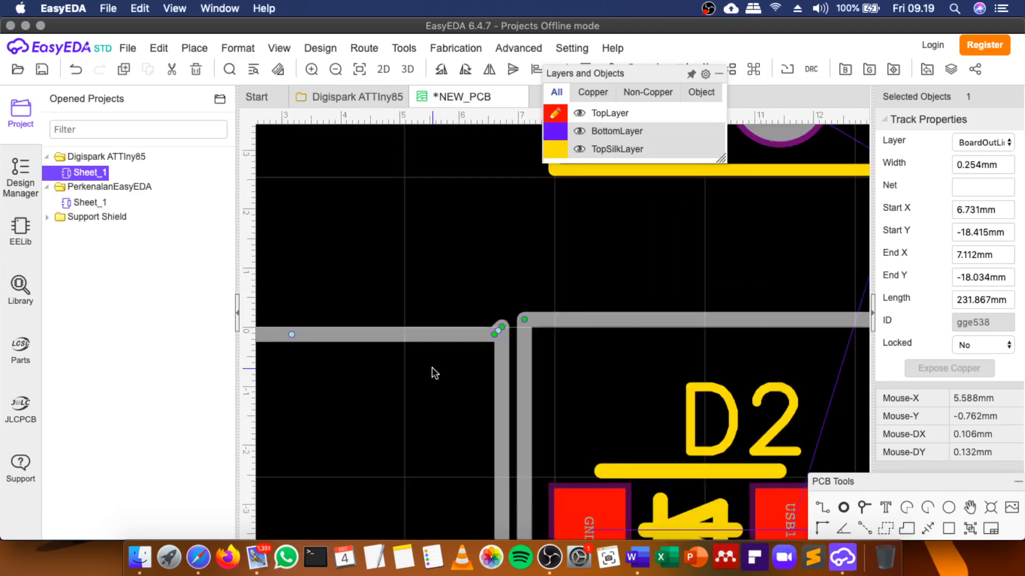
drag(427, 348, 427, 343)
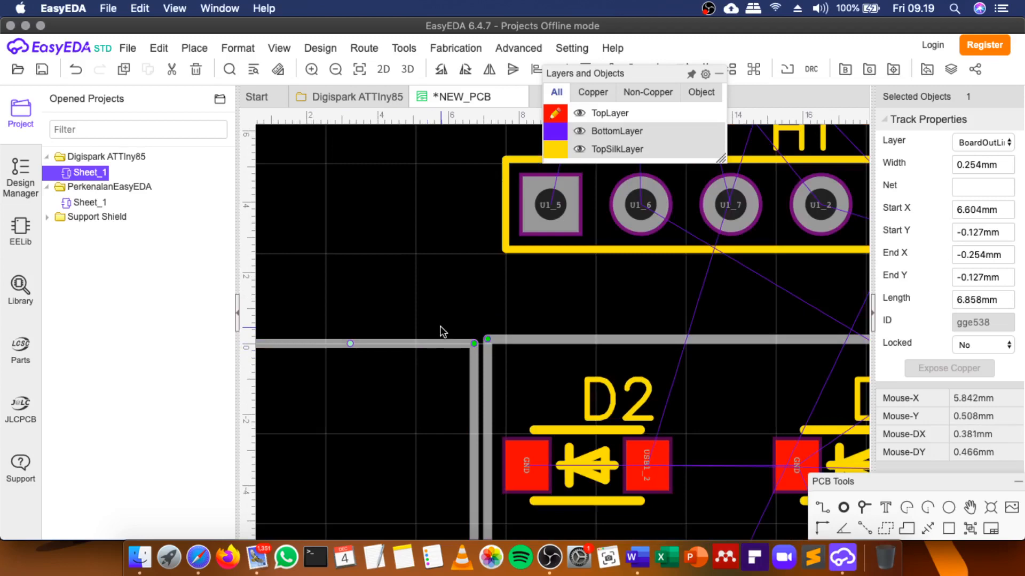
scroll(492, 313, down, 2)
drag(537, 332, 539, 334)
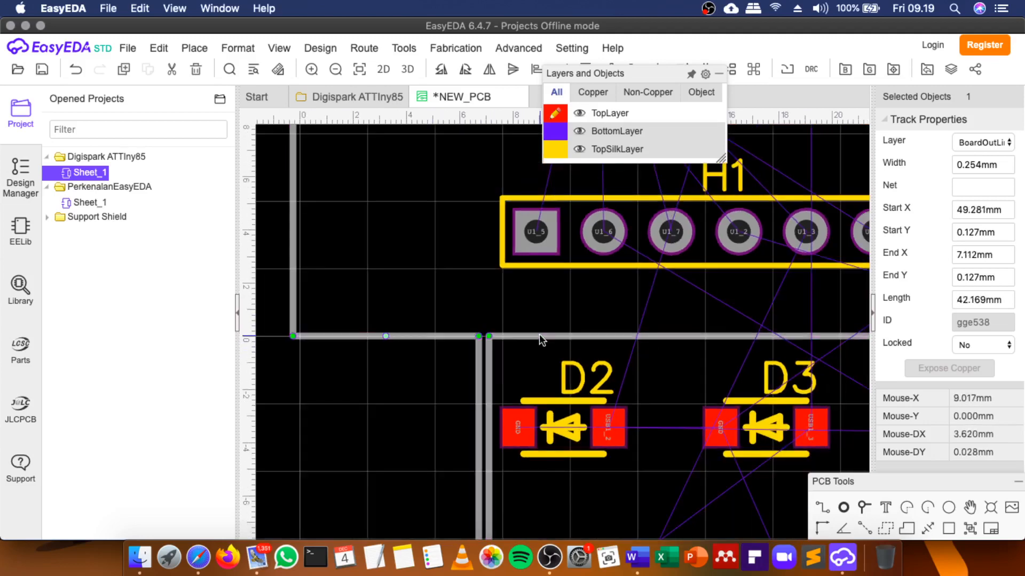
Pull one lower corner of the outline's leftover vertical spur up to the lower edge at about X 6.5 mm, Y 0 mm.
scroll(537, 332, down, 8)
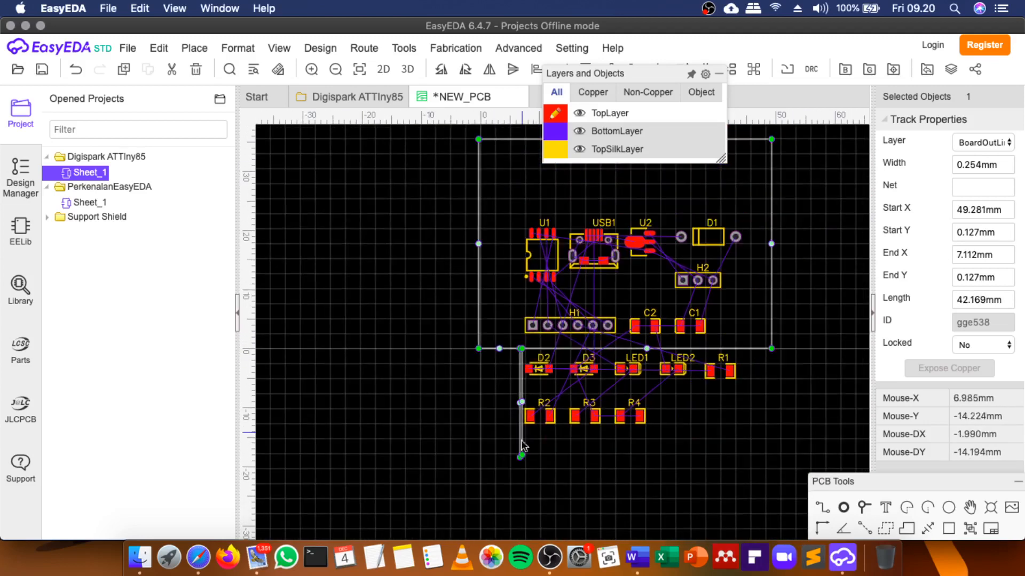
scroll(523, 457, up, 9)
click(522, 452)
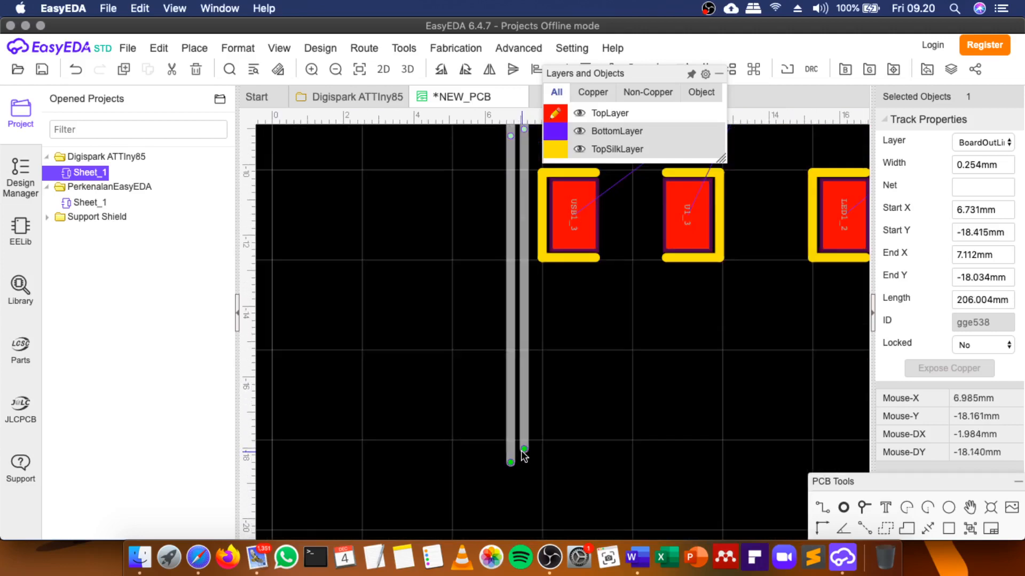
scroll(522, 452, down, 2)
scroll(521, 452, down, 3)
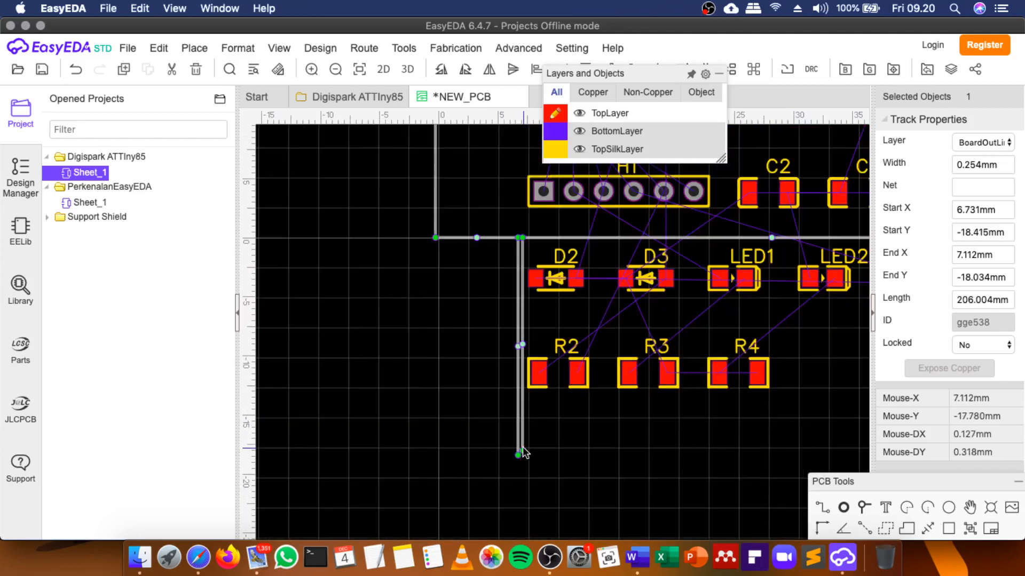
drag(523, 453, 518, 240)
scroll(518, 241, up, 4)
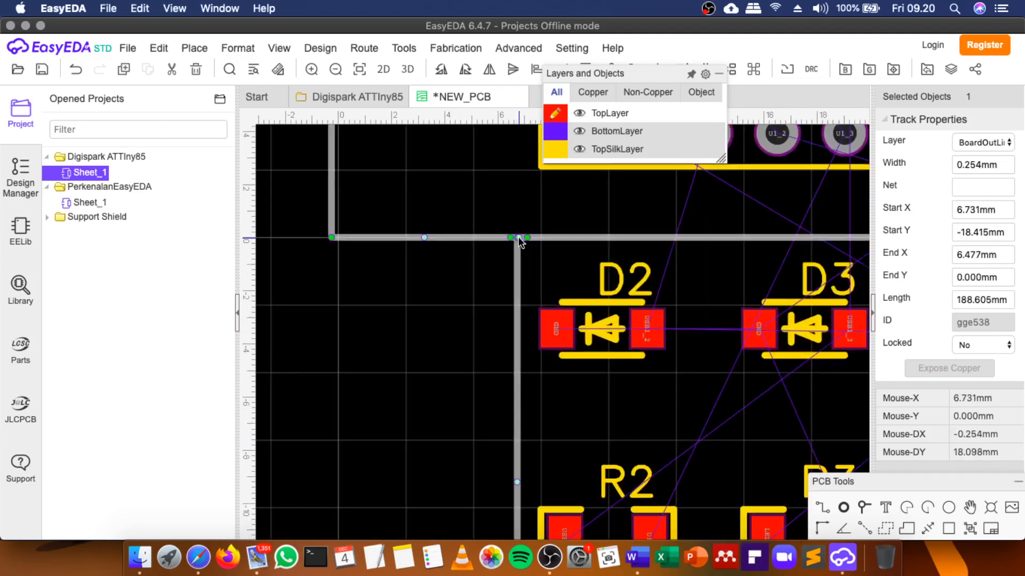
Bring the spur's remaining end point up onto the lower edge at about X 6.7 mm, Y 0 mm.
scroll(517, 241, down, 5)
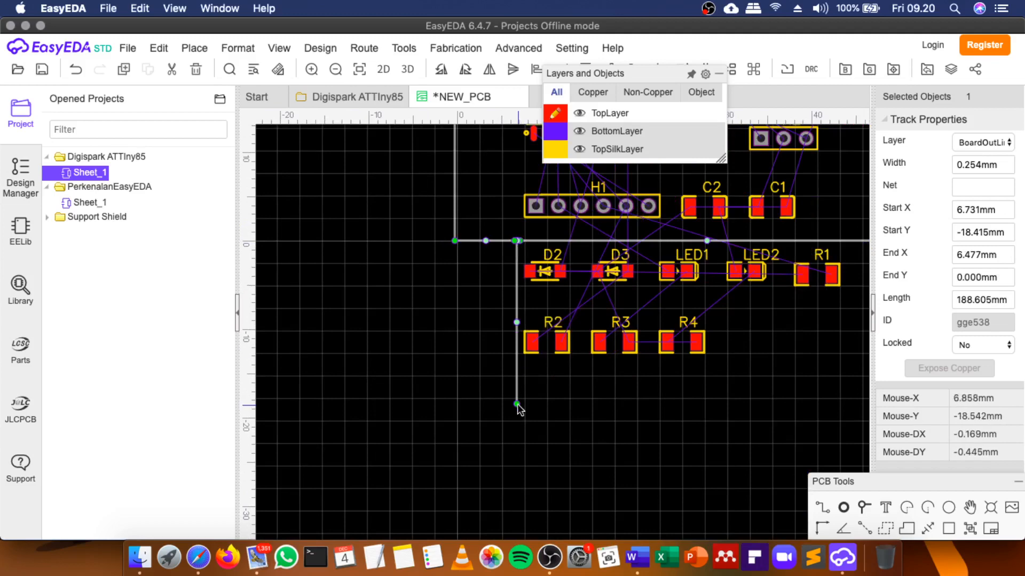
drag(543, 233, 517, 233)
scroll(518, 237, up, 4)
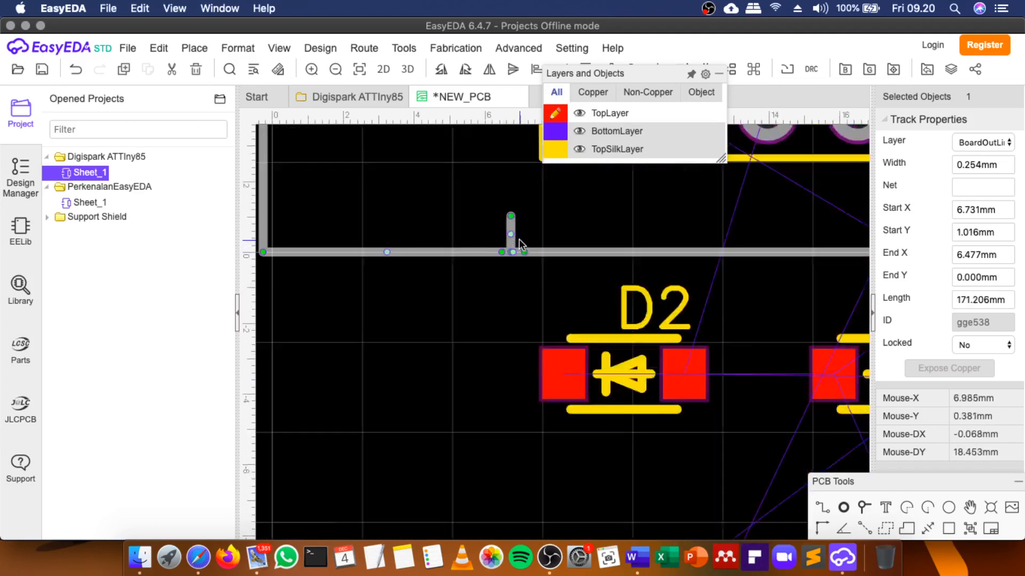
drag(498, 182, 526, 272)
scroll(526, 270, down, 5)
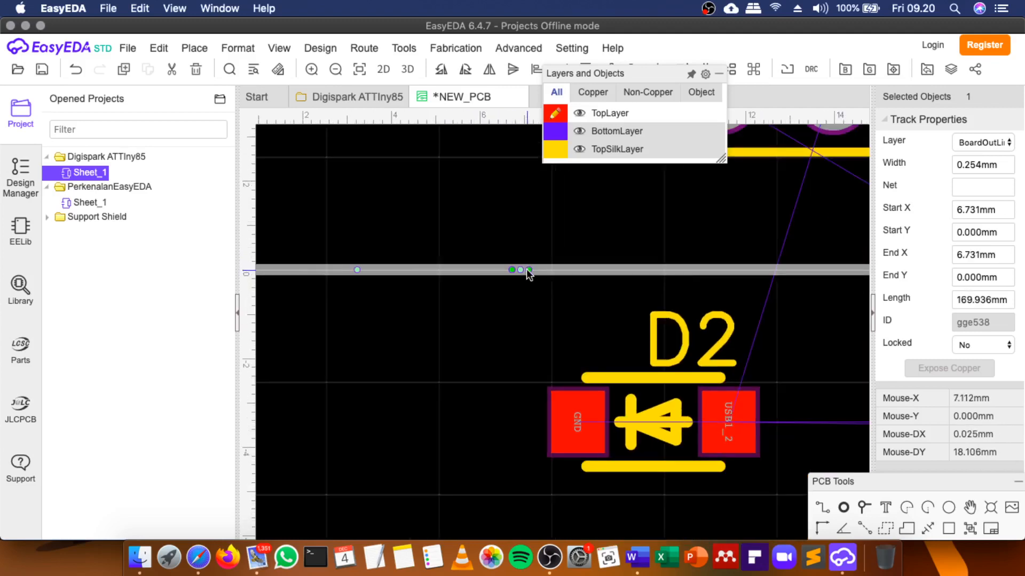
Shift the board outline's left vertical edge to X 0 mm and check the whole rectangle around the components.
scroll(444, 207, up, 2)
scroll(433, 279, up, 3)
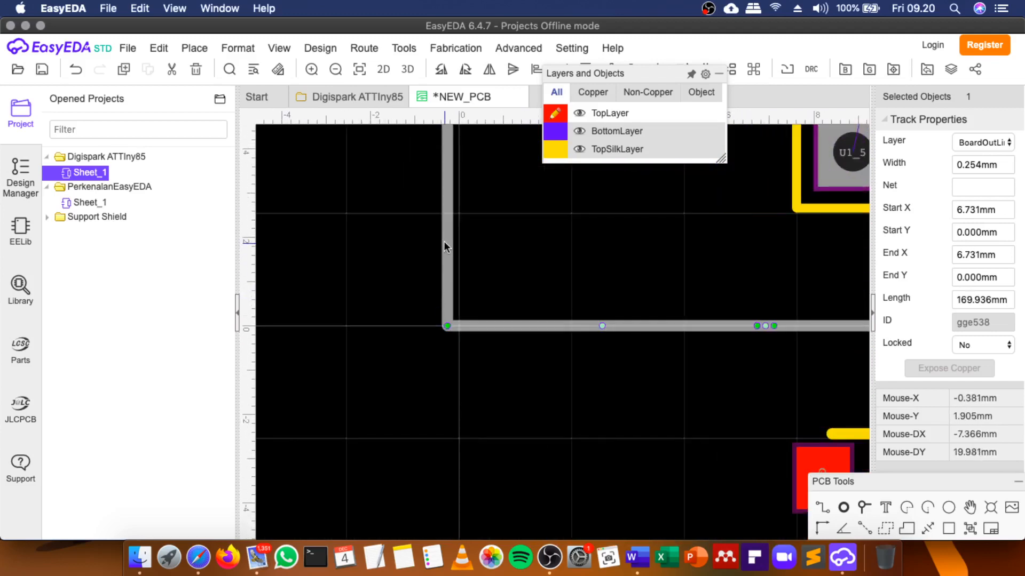
click(453, 231)
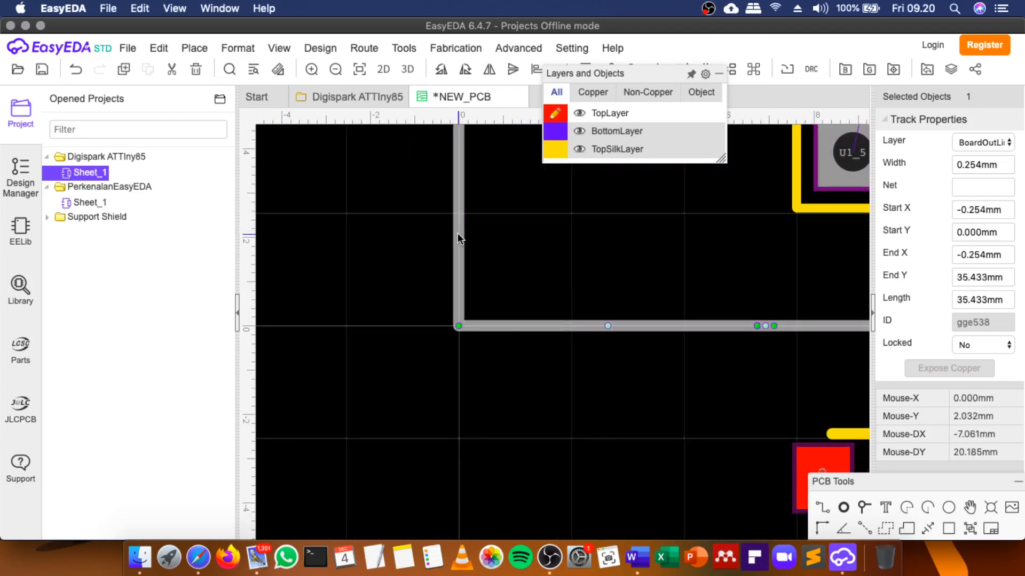
scroll(454, 382, down, 4)
scroll(454, 382, down, 3)
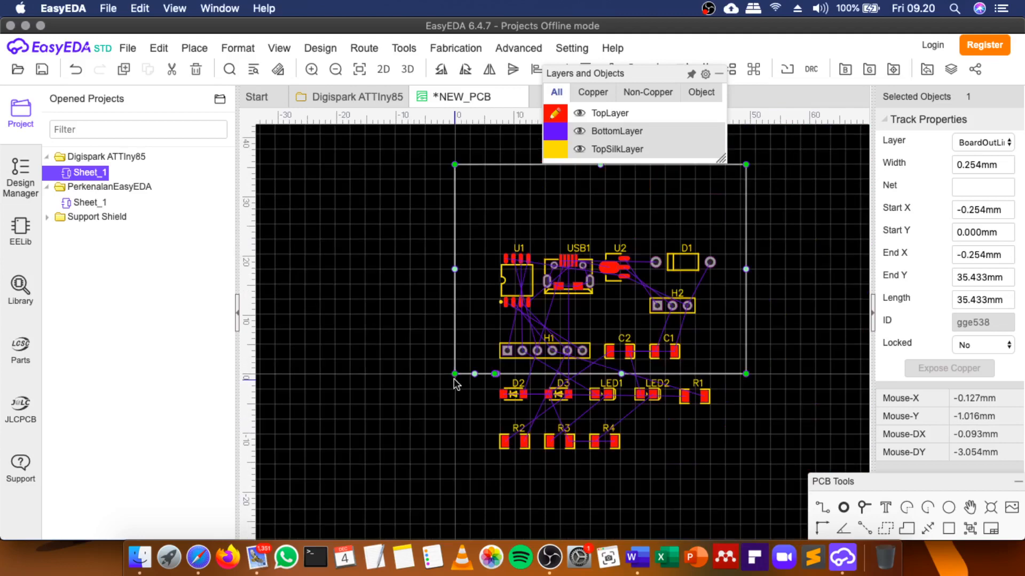
scroll(725, 280, down, 2)
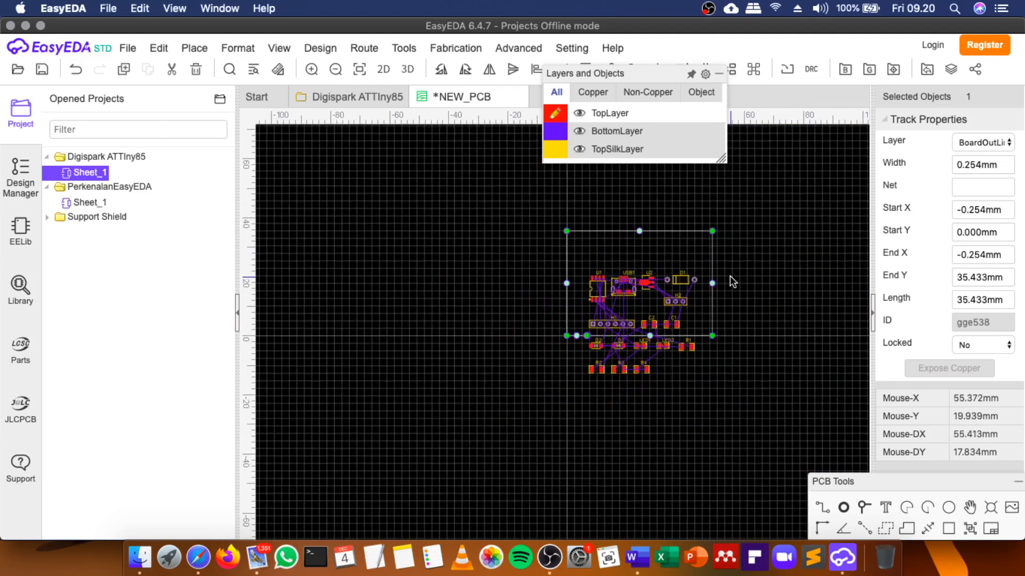
scroll(728, 245, up, 3)
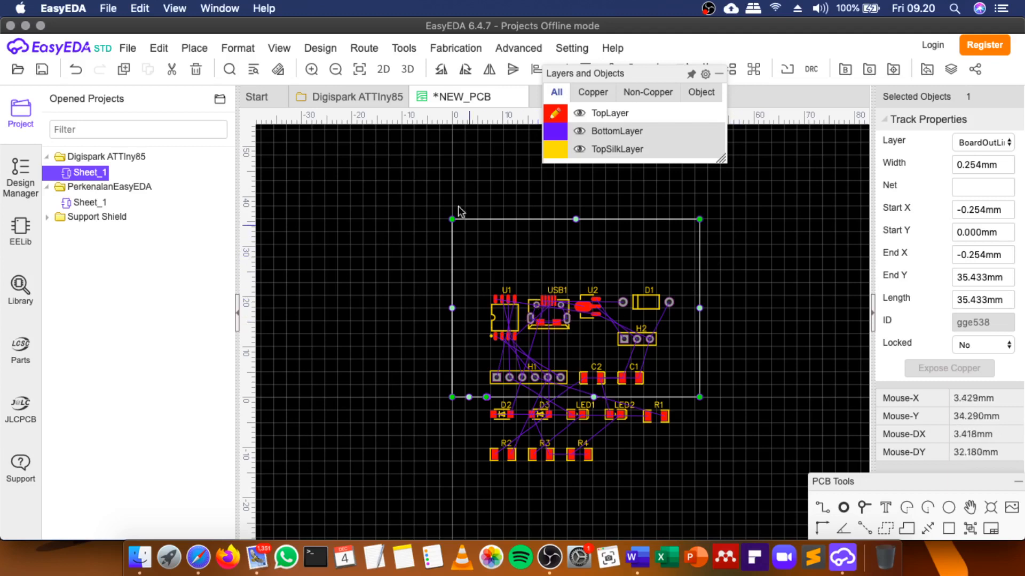
Move the Layers and Objects panel clear of the board outline and consult the Digispark ATTIny85 schematic before returning to the PCB.
mouse_move(606, 73)
drag(606, 73, 791, 119)
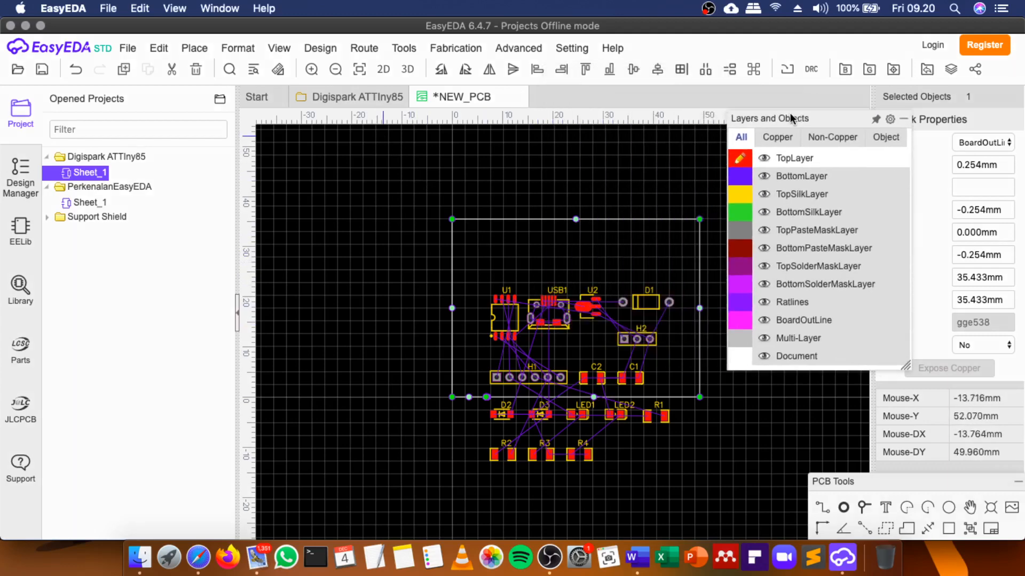
click(344, 104)
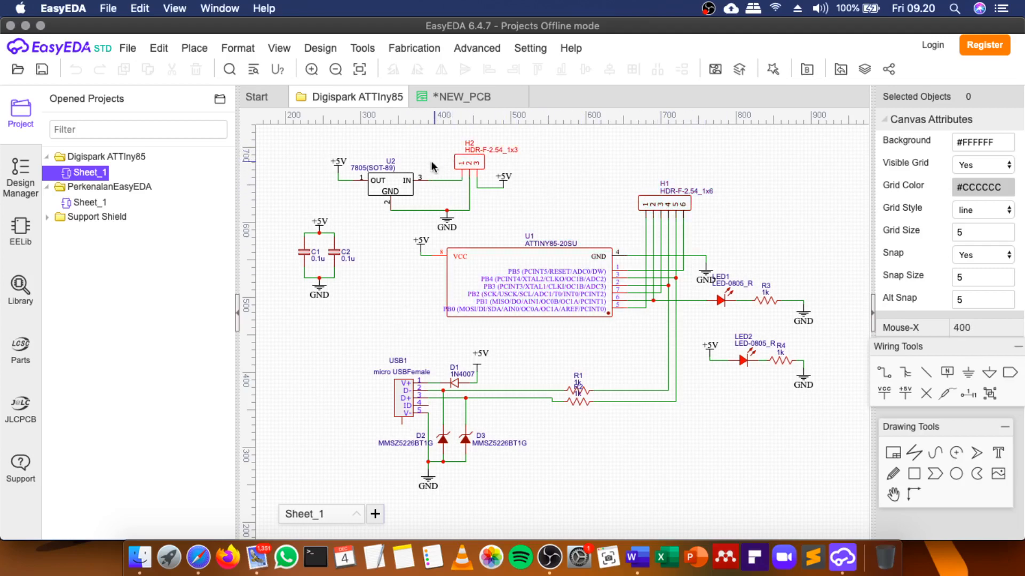
click(457, 110)
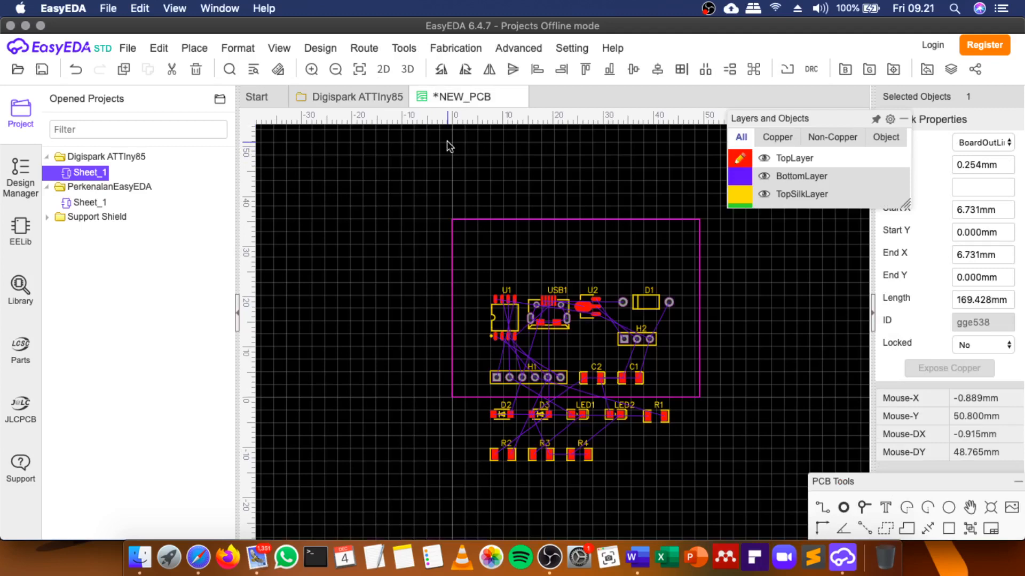
Move connector USB1 up into the free area near the board's upper edge, at about X 19.3 mm, Y 27.8 mm.
click(537, 313)
drag(530, 278, 548, 264)
click(489, 269)
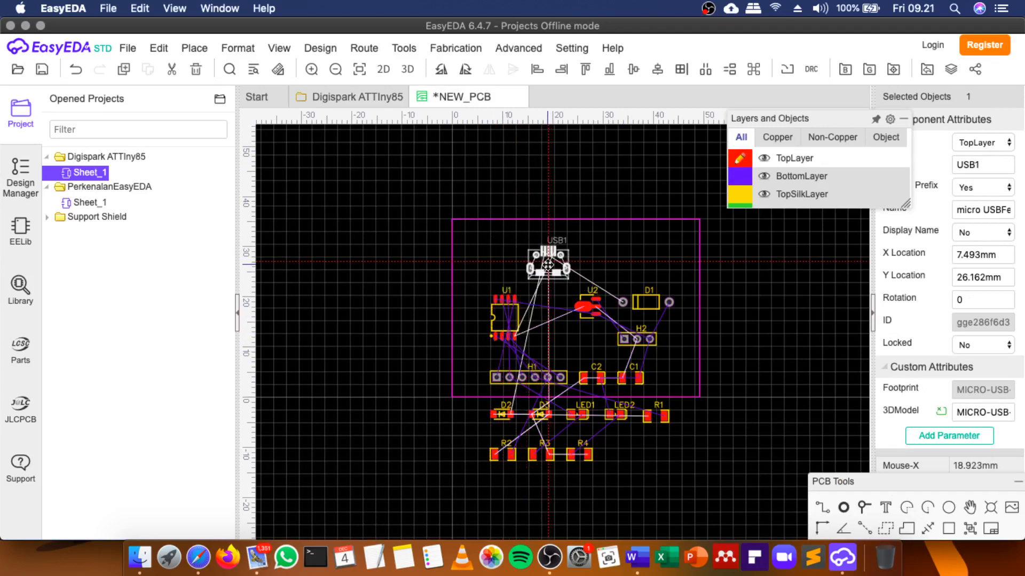
mouse_move(548, 264)
mouse_down()
mouse_move(503, 265)
mouse_move(549, 259)
mouse_up()
scroll(549, 257, up, 2)
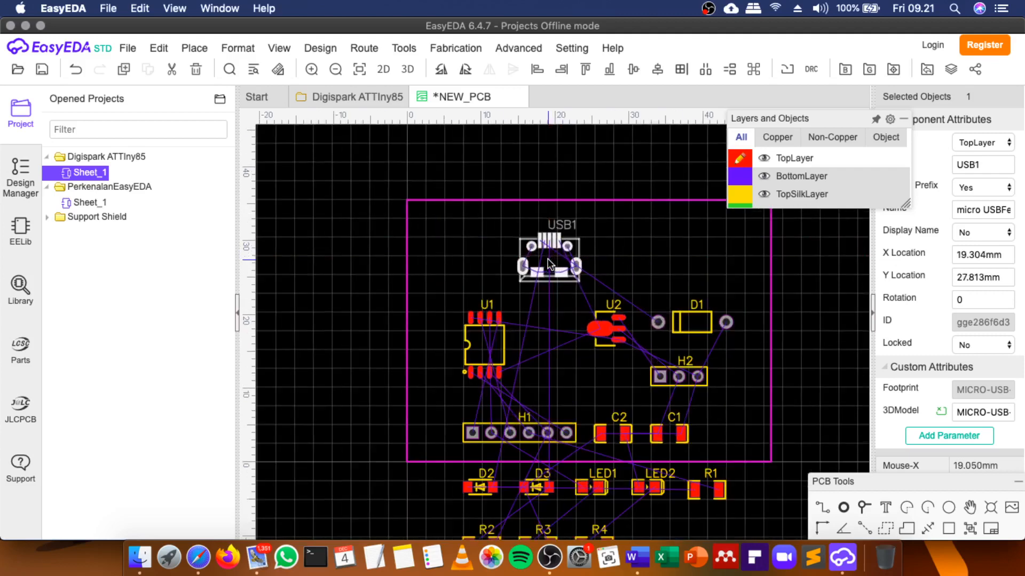
scroll(551, 260, up, 1)
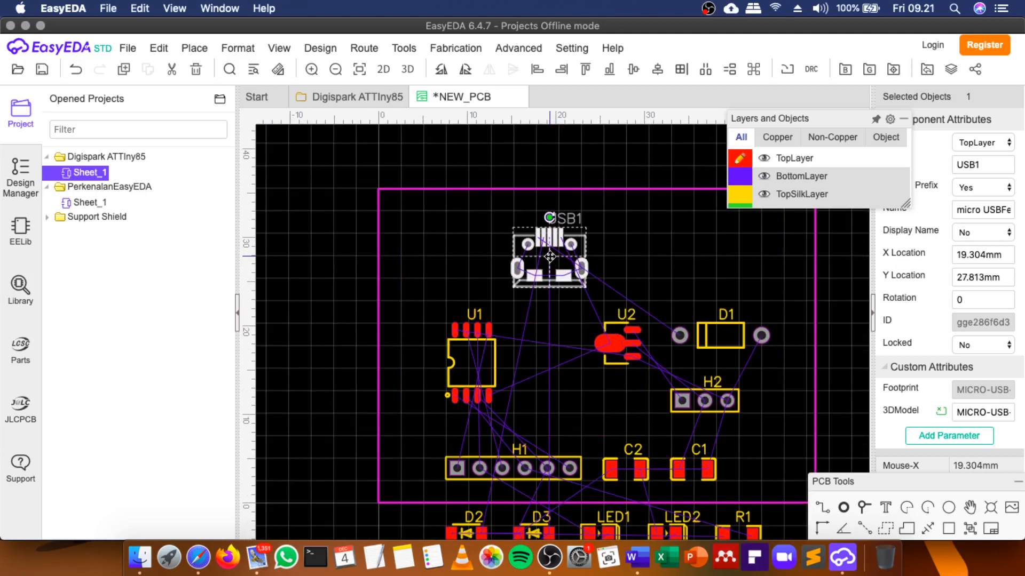
Rotate connector USB1 to 270° and place it beside the board's left edge at about X 4.8 mm, Y 24 mm.
drag(549, 257, 528, 272)
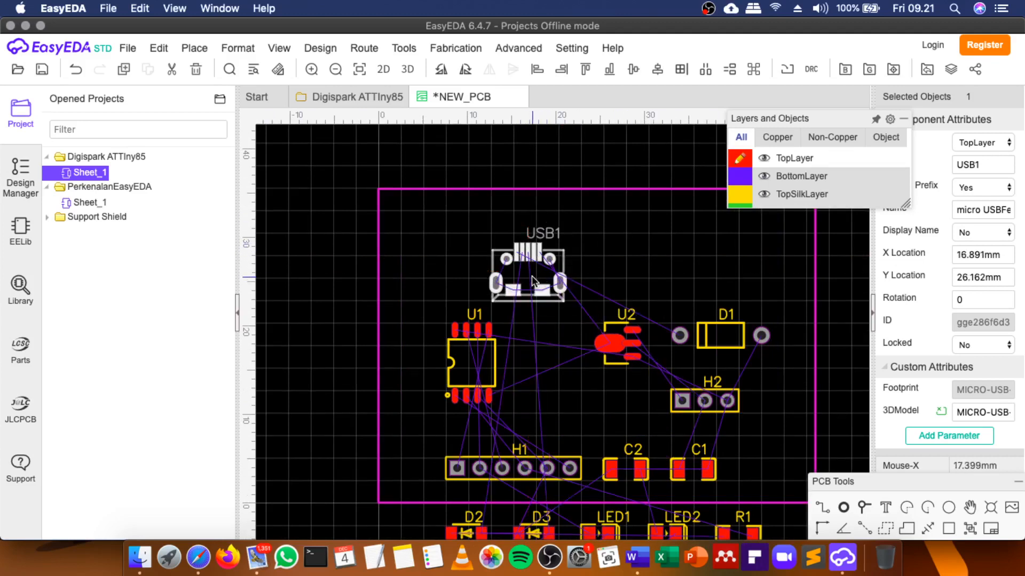
click(531, 275)
drag(531, 276, 535, 292)
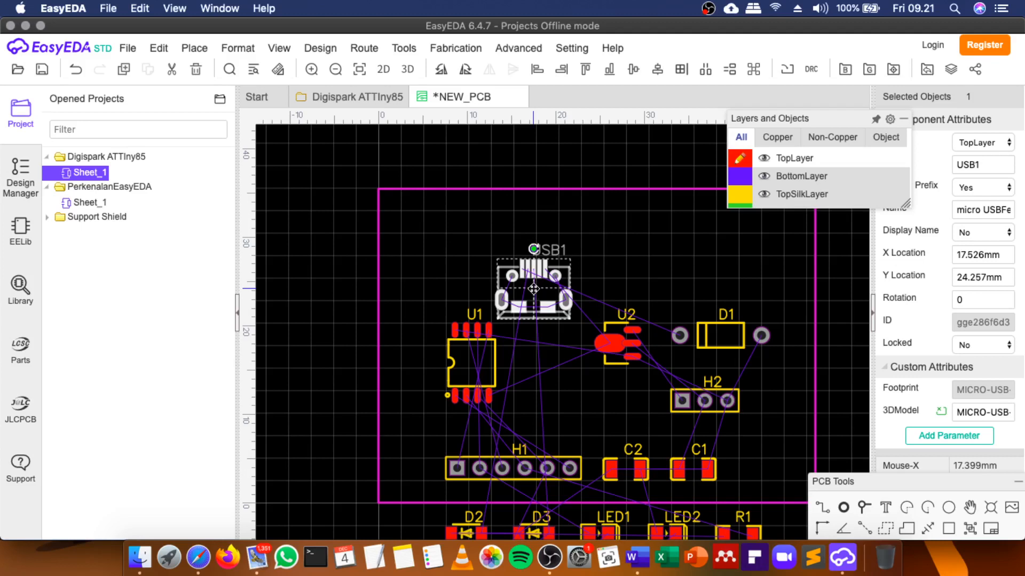
key(space)
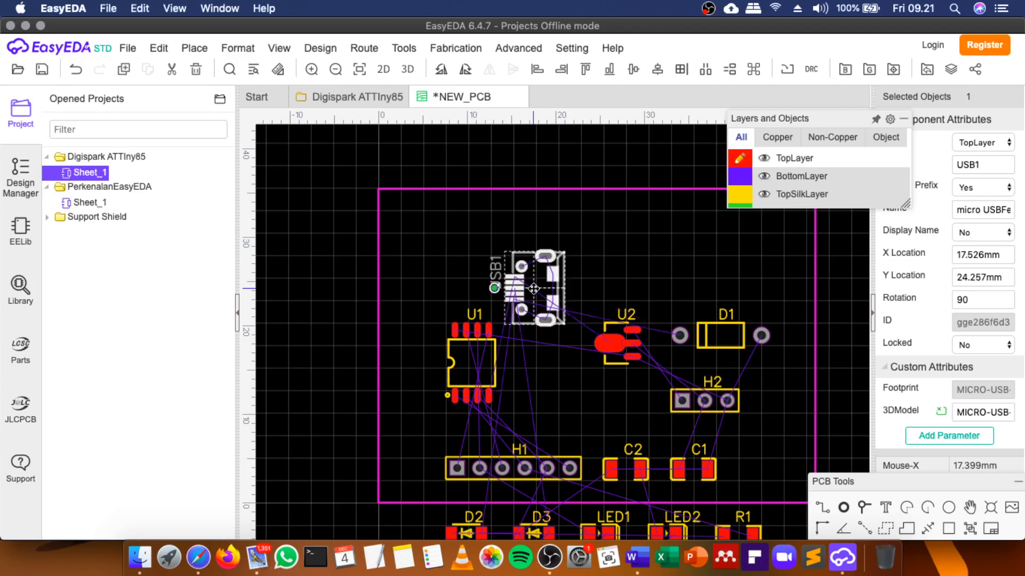
key(space)
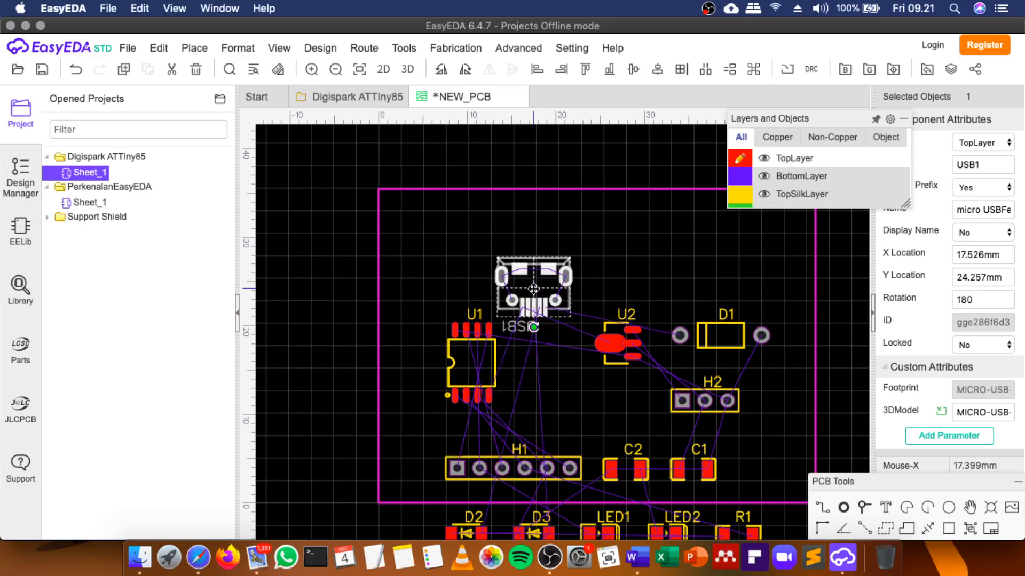
key(space)
drag(534, 288, 421, 290)
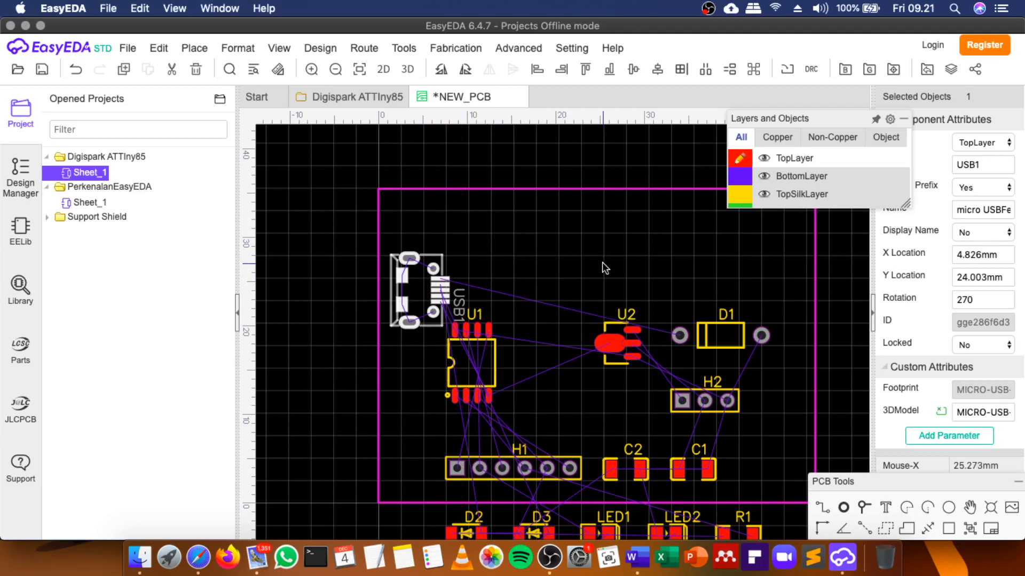
Place header H2 below USB1 at about X 3.8 mm, Y 13 mm and rotate it to 90°.
scroll(513, 241, down, 2)
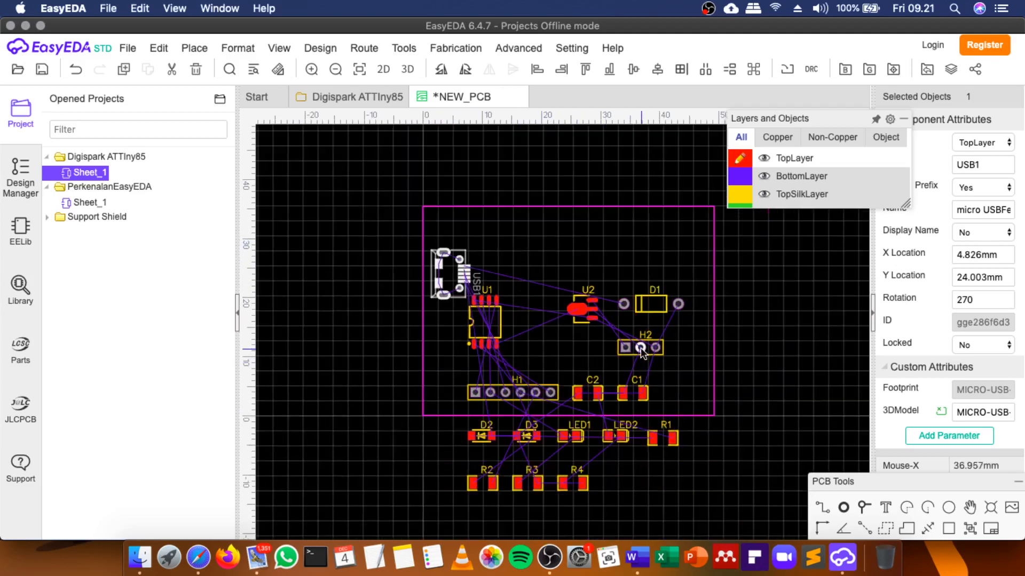
drag(641, 348, 451, 344)
key(space)
scroll(451, 344, up, 3)
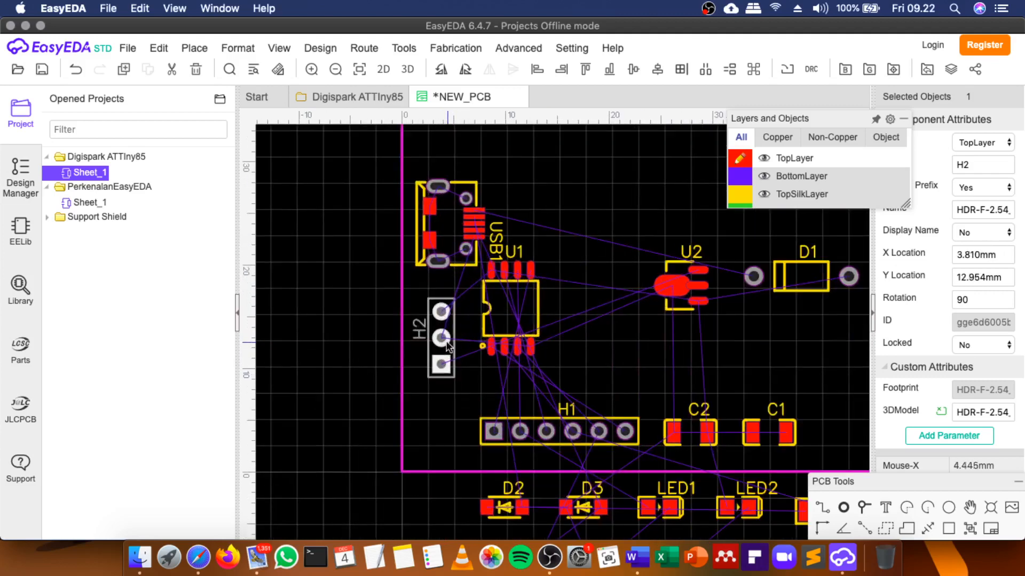
scroll(452, 320, up, 1)
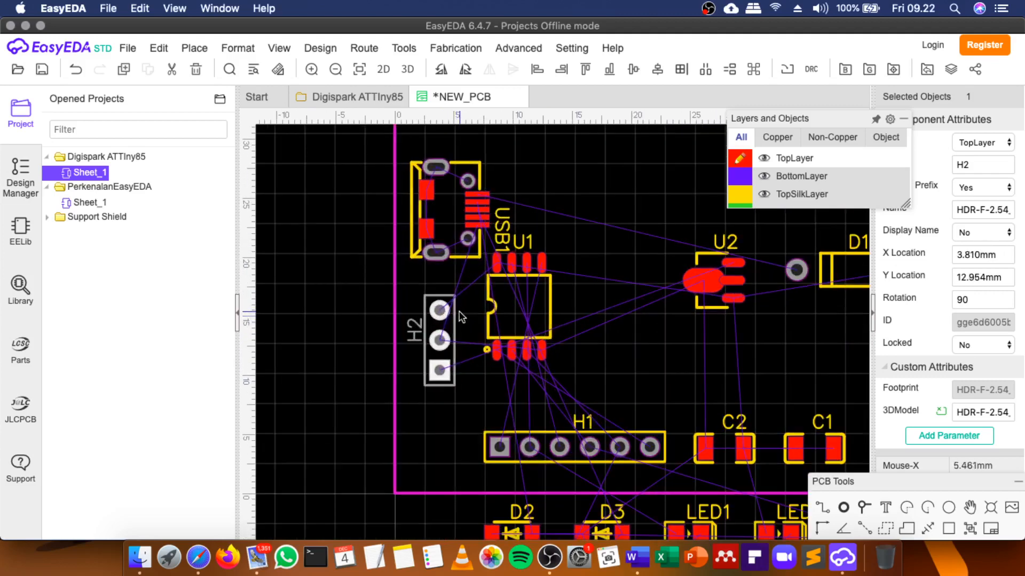
Nudge header H2 to about X 4.3 mm, Y 13.8 mm and turn it by 180°.
mouse_move(439, 341)
mouse_down()
mouse_move(480, 334)
mouse_move(446, 330)
mouse_up()
key(space)
key(space)
Rotate chip U1 by 180° farther right of H2 and place regulator U2 between them at about X 11.9 mm, Y 15.7 mm.
mouse_move(555, 308)
mouse_down()
mouse_move(610, 366)
mouse_move(631, 349)
mouse_move(565, 297)
mouse_move(591, 258)
mouse_move(596, 324)
mouse_move(562, 307)
mouse_move(560, 291)
mouse_move(592, 298)
mouse_move(566, 307)
mouse_move(631, 299)
mouse_move(645, 272)
mouse_move(643, 238)
mouse_move(558, 286)
mouse_move(550, 302)
mouse_up()
key(space)
key(space)
scroll(603, 290, down, 2)
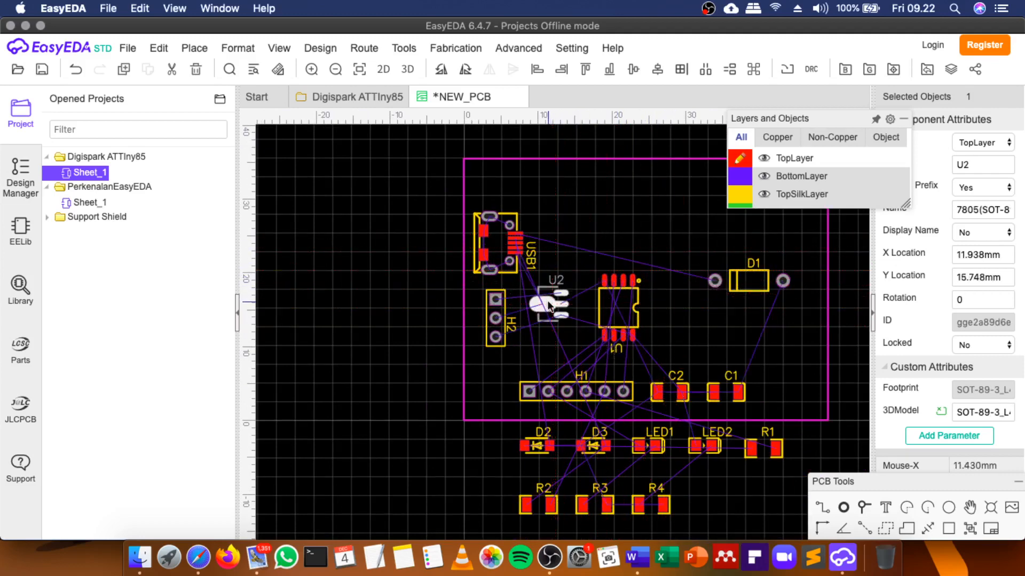
Rotate regulator U2 to 180° so its three pins face header H2, and lower it level with H2's middle pin.
scroll(550, 302, up, 2)
key(space)
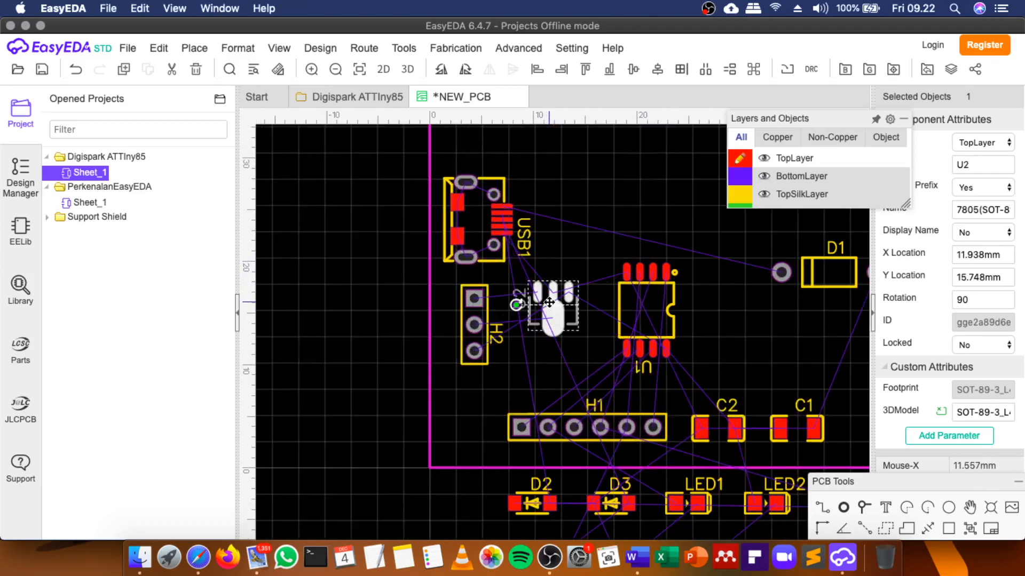
key(space)
drag(549, 303, 543, 326)
scroll(543, 326, up, 1)
click(540, 331)
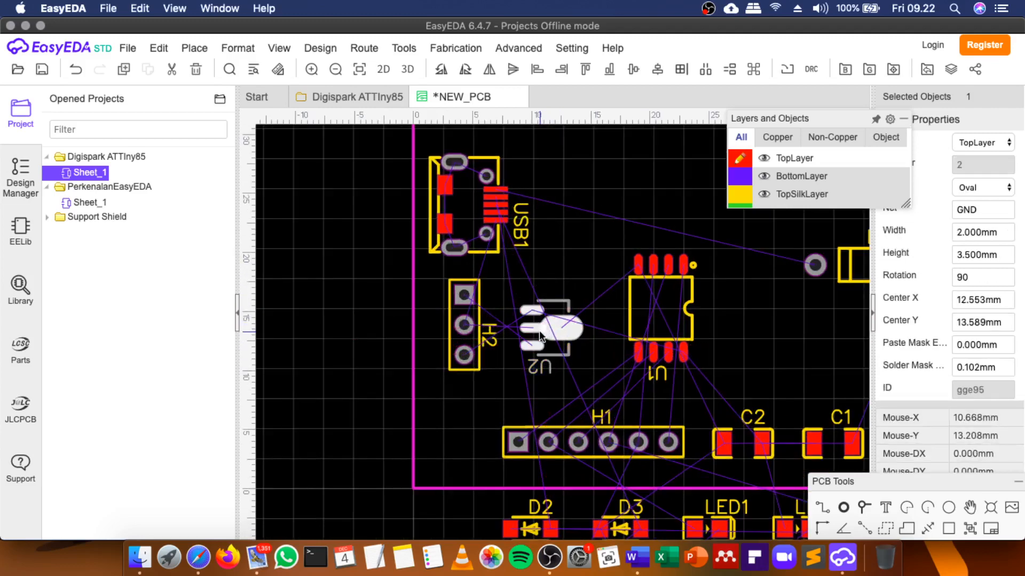
Rotate header H2 to 90°, move it to about X 5.7 mm, Y 14.1 mm, and shift U2 to about X 11.9 mm, Y 14.4 mm.
click(465, 324)
click(466, 324)
key(space)
key(space)
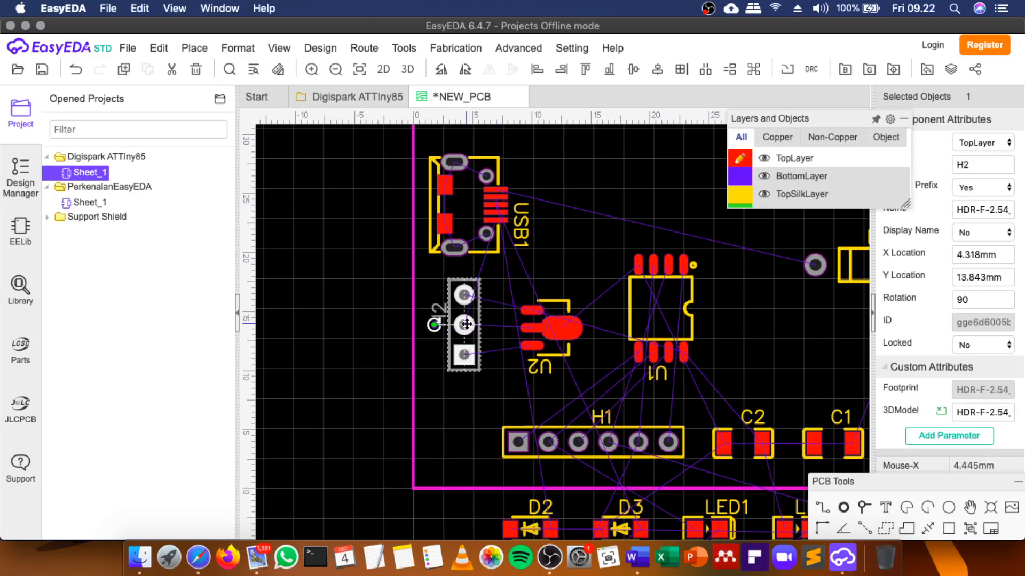
drag(461, 324, 483, 320)
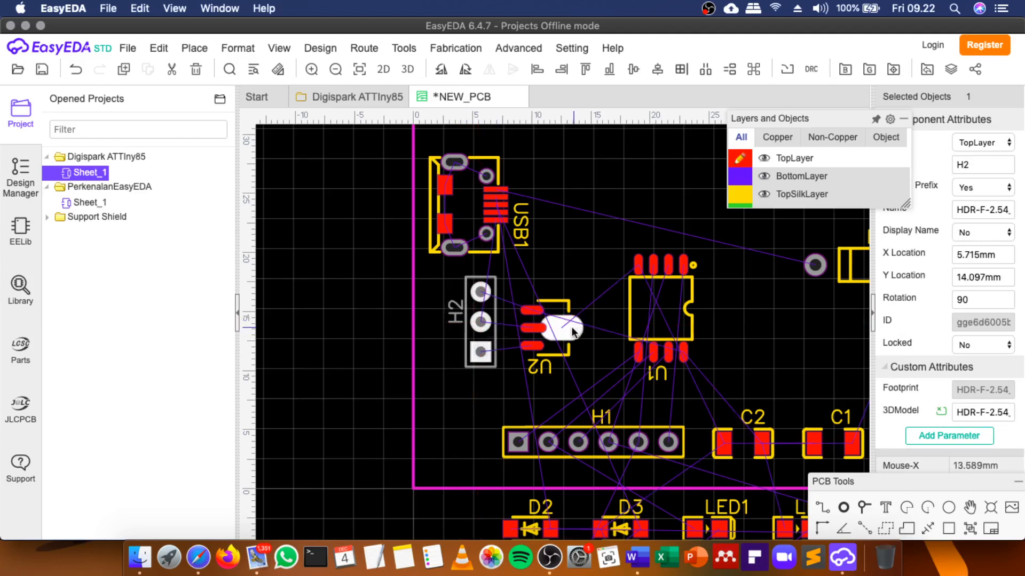
drag(568, 326, 577, 319)
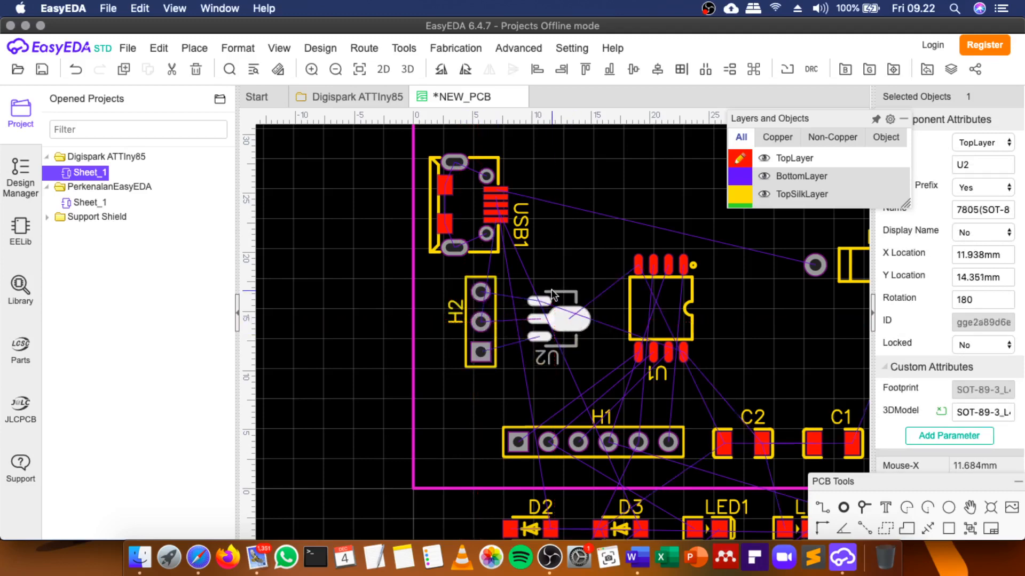
Move the six-pin header H1 to the right of U1, just below D1, at about X 35.7 mm, Y 15.1 mm.
scroll(559, 295, down, 4)
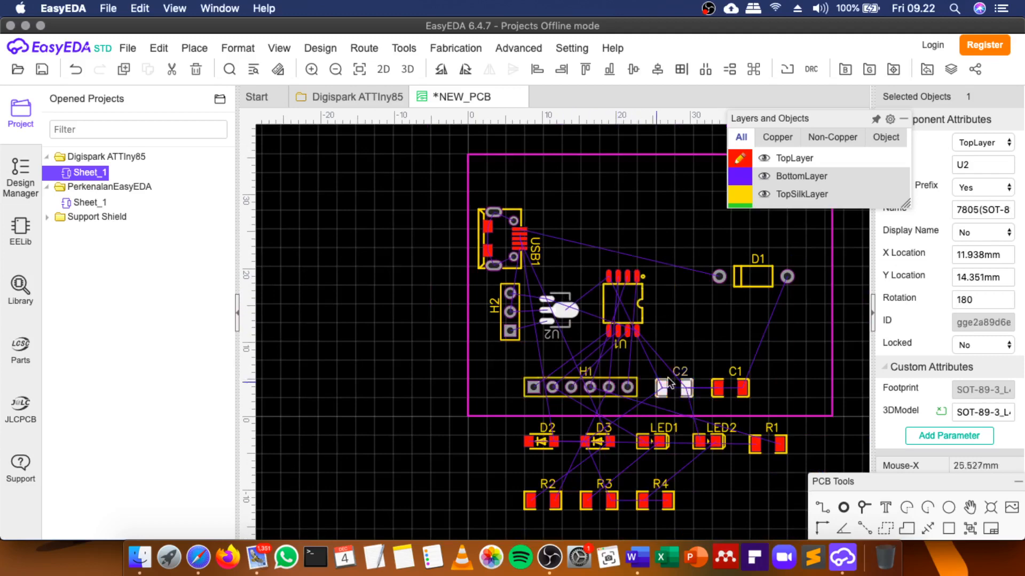
click(593, 388)
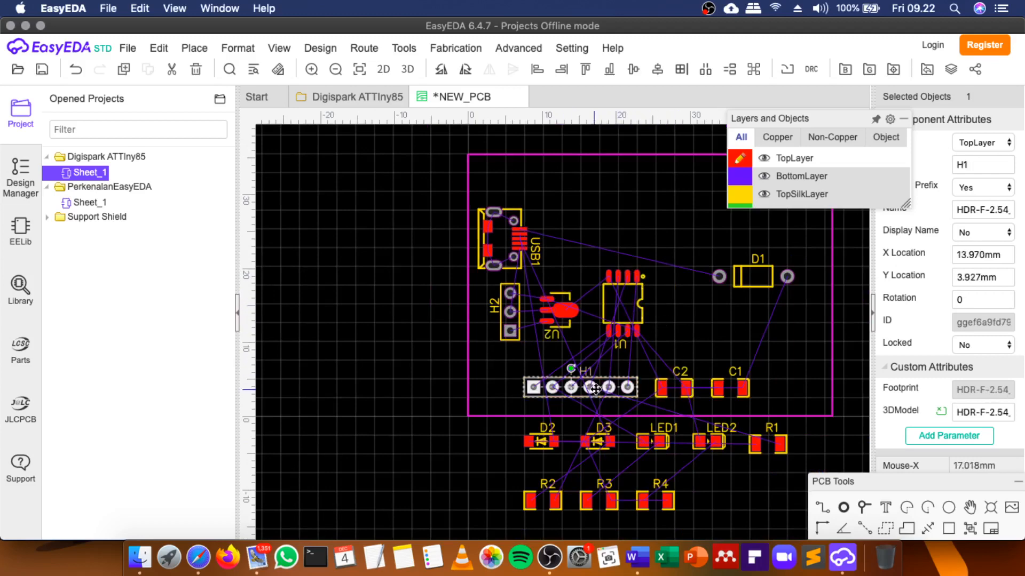
drag(595, 388, 754, 308)
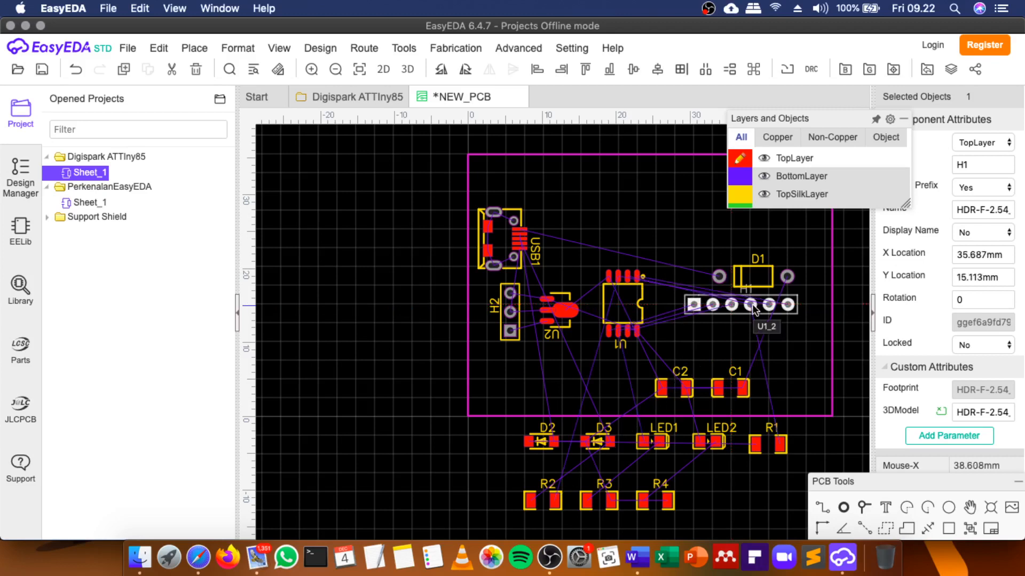
Rotate header H1 to 90° at about X 34.9 mm, Y 15.0 mm, and move the Layers and Objects panel clear of the board outline.
key(space)
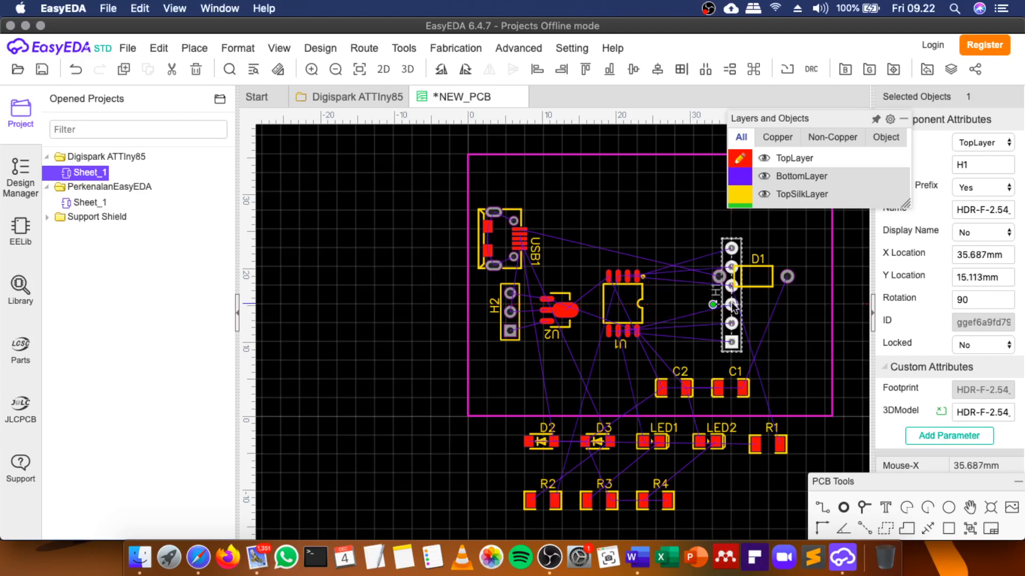
drag(733, 308, 726, 306)
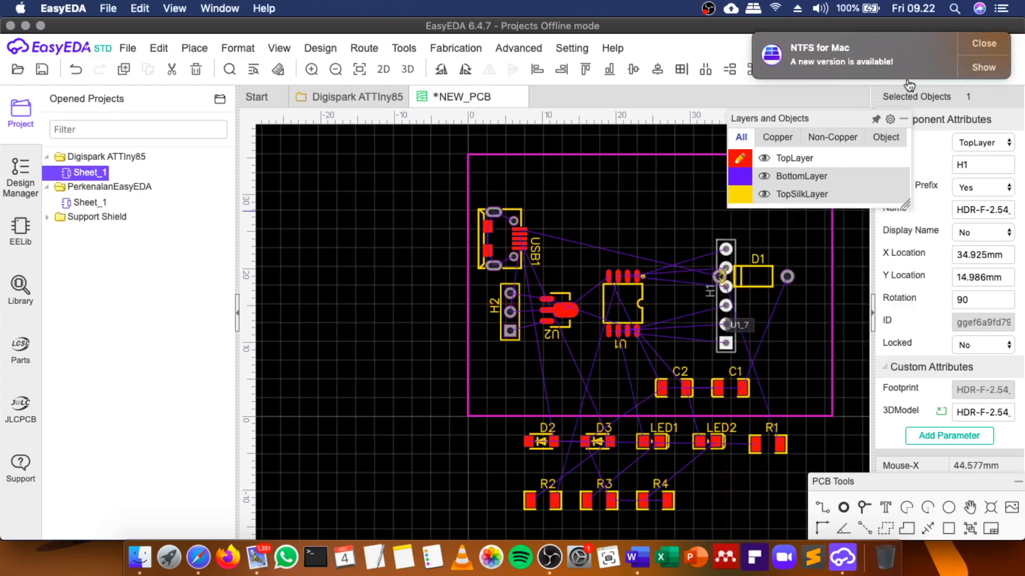
click(976, 41)
mouse_move(773, 144)
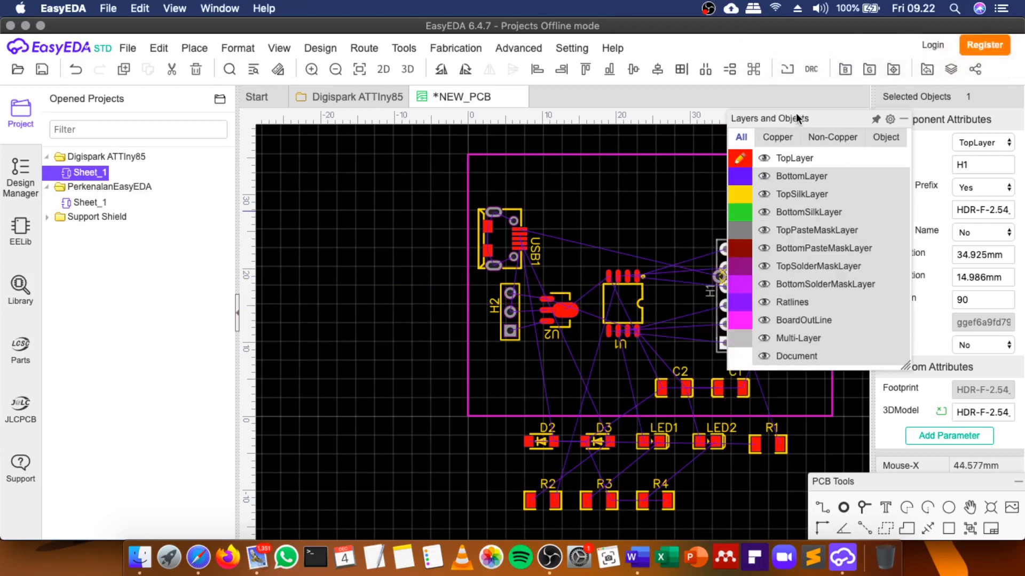
drag(795, 113, 910, 115)
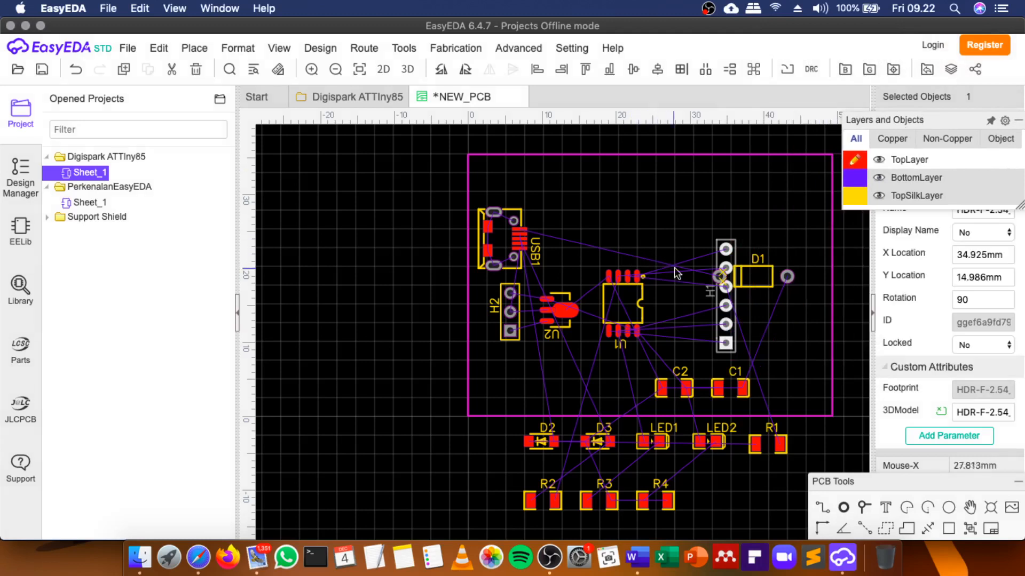
Move diode D1 to about X 16.1 mm, Y 27.3 mm, beside USB1, and place capacitor C1 just beneath it.
drag(753, 265, 584, 213)
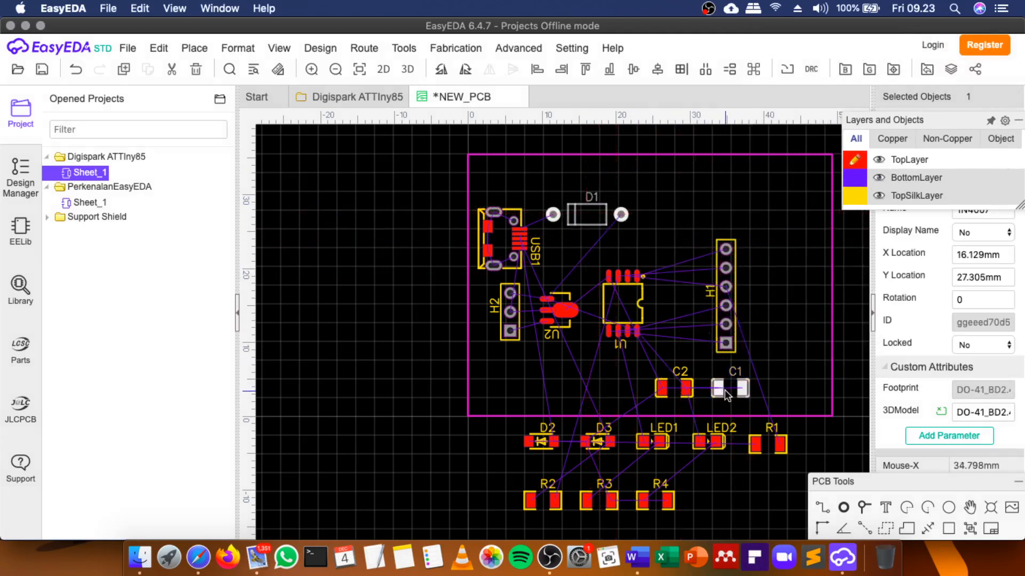
drag(724, 390, 564, 255)
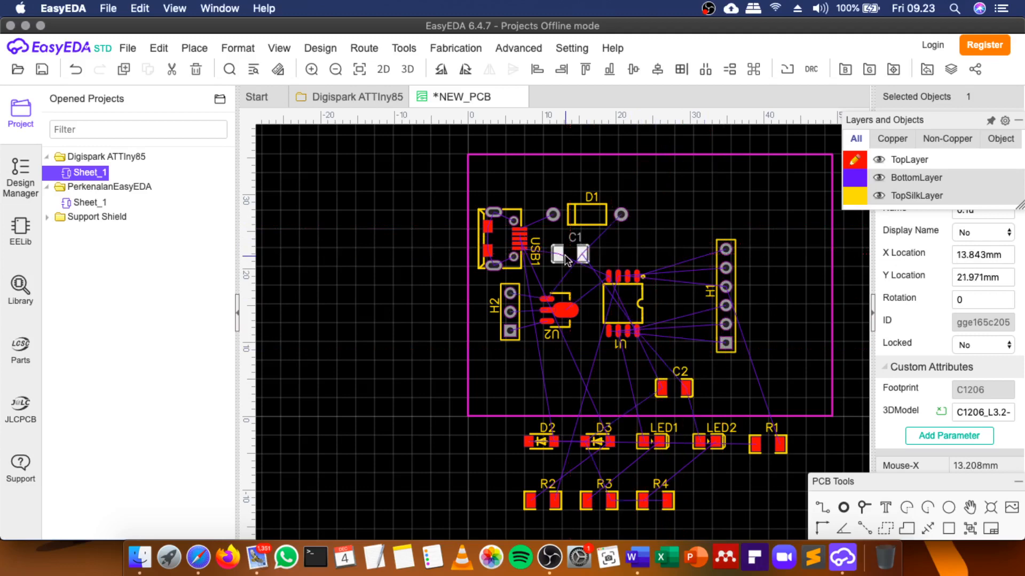
Shift U2 toward U1 and C1 to about X 14.7 mm, Y 22.5 mm, and place C2 below U2 at about X 15.7 mm, Y 8.1 mm.
scroll(563, 262, up, 1)
drag(557, 319, 588, 321)
mouse_move(563, 254)
mouse_down()
mouse_move(534, 282)
mouse_move(572, 249)
mouse_up()
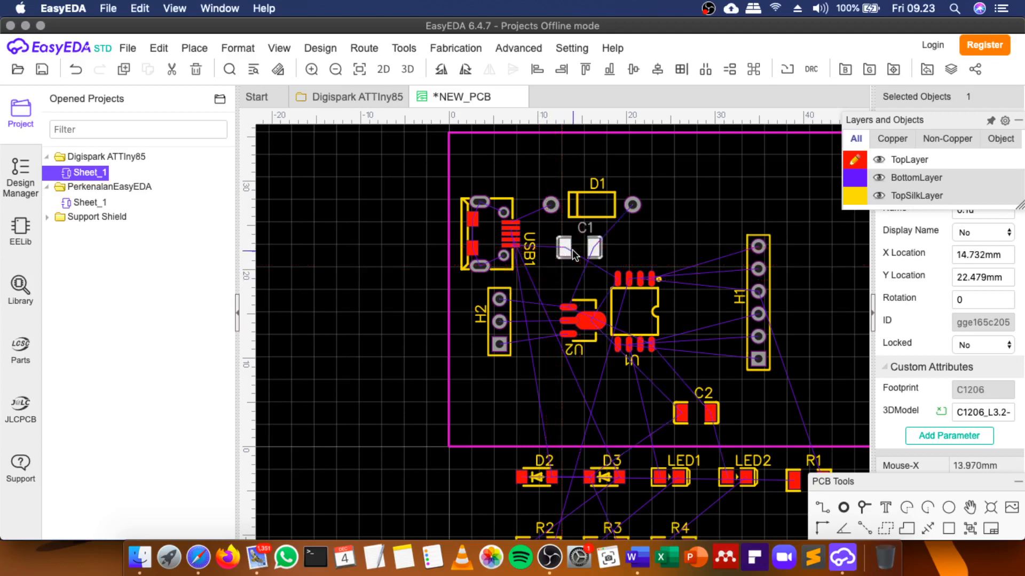
click(687, 412)
drag(687, 412, 585, 373)
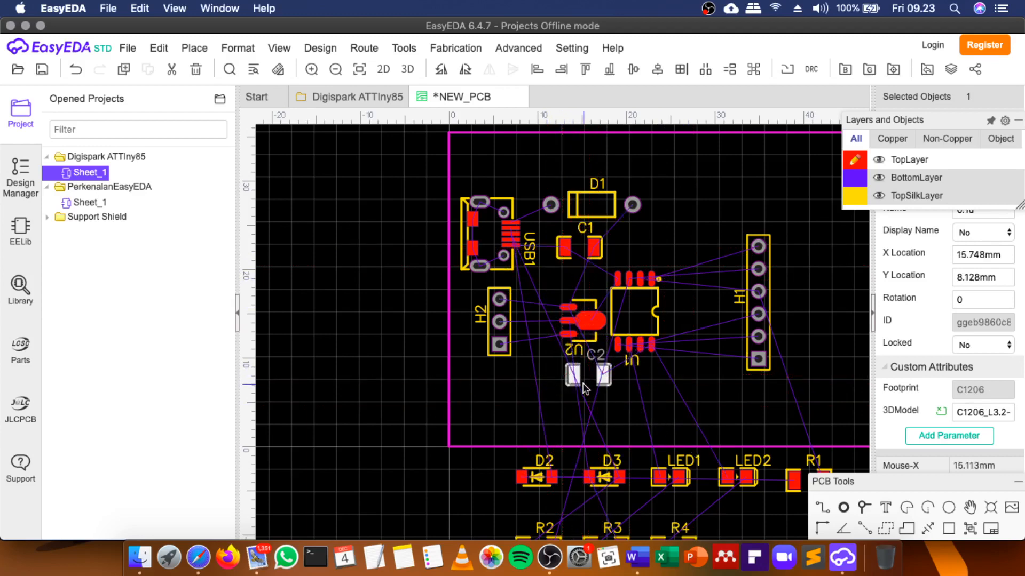
Bring diode D3 inside the outline, rotate it to 90°, and place it between D1 and U1 at about X 21.1 mm, Y 23.0 mm.
scroll(585, 374, down, 2)
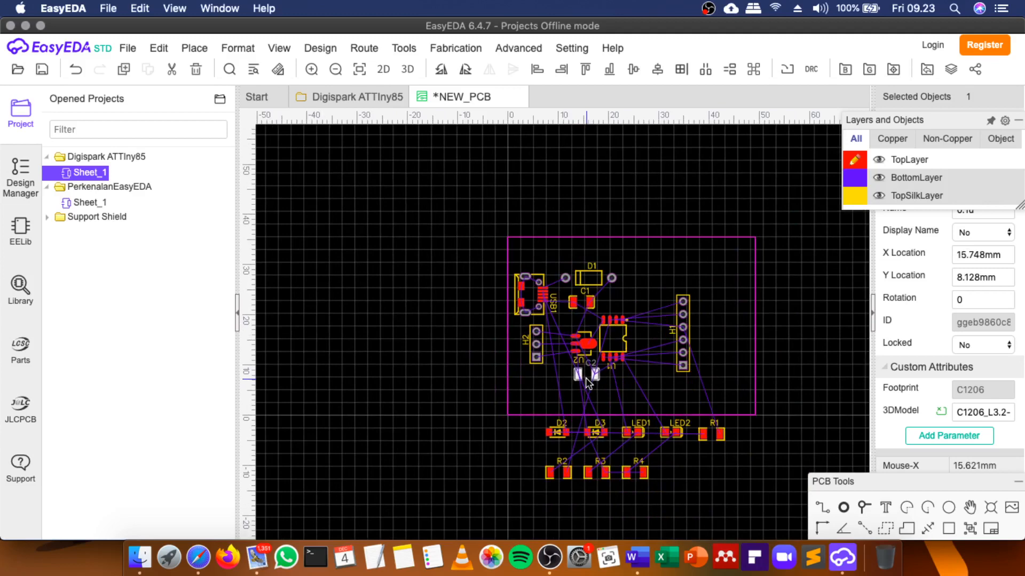
drag(595, 431, 635, 291)
scroll(635, 292, up, 2)
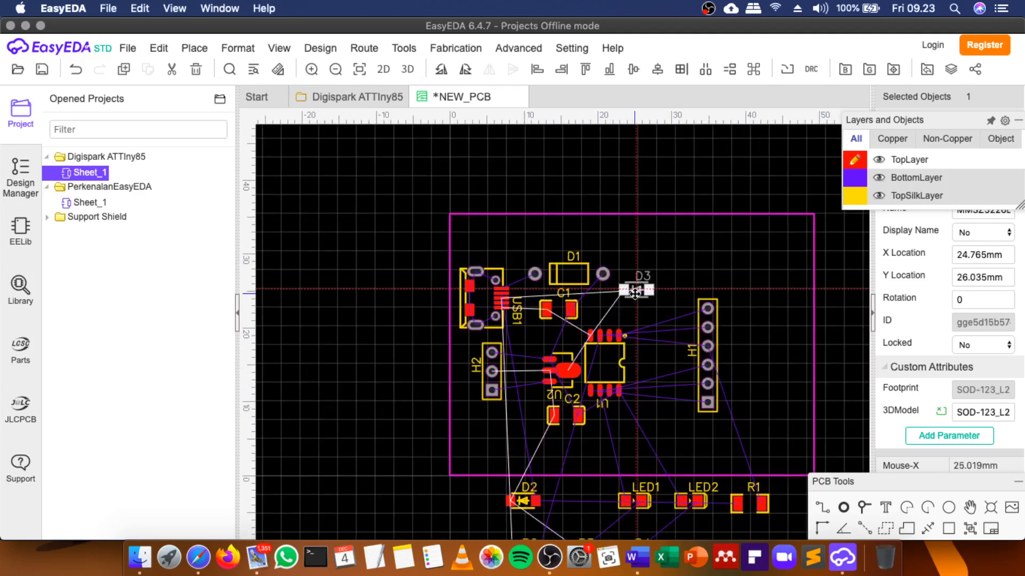
key(space)
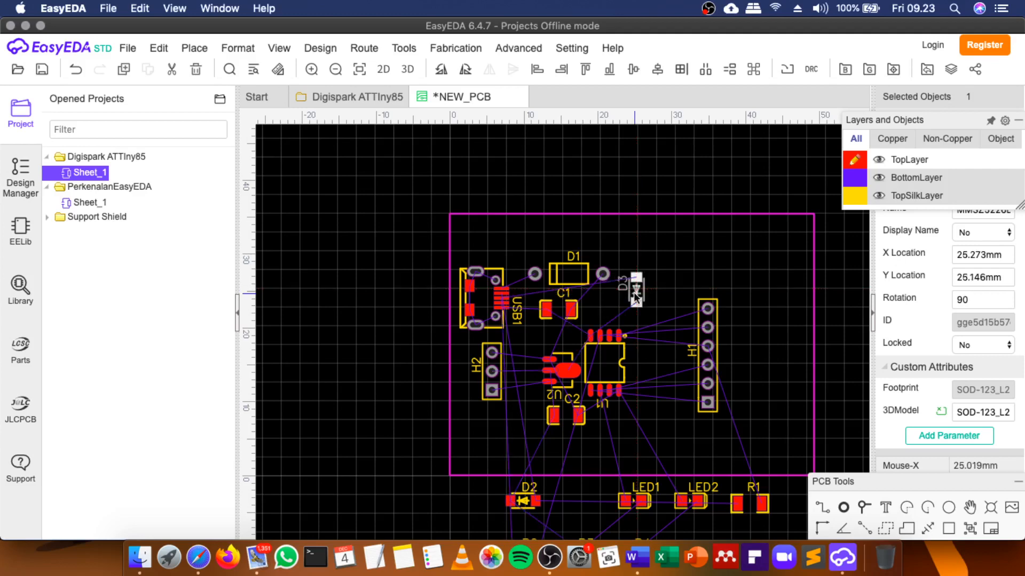
scroll(634, 293, up, 2)
drag(639, 296, 590, 308)
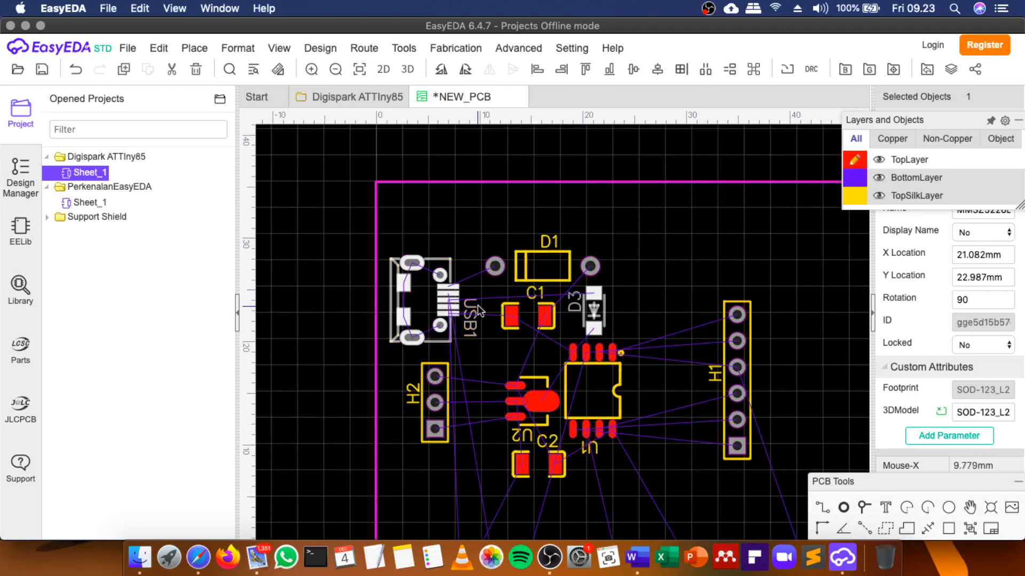
Bring diode D2 inside the outline, rotate it to 180°, and place it beside C2 at about X 10.0 mm, Y 6.6 mm.
scroll(524, 300, down, 2)
drag(487, 492, 466, 431)
scroll(466, 432, up, 2)
click(468, 433)
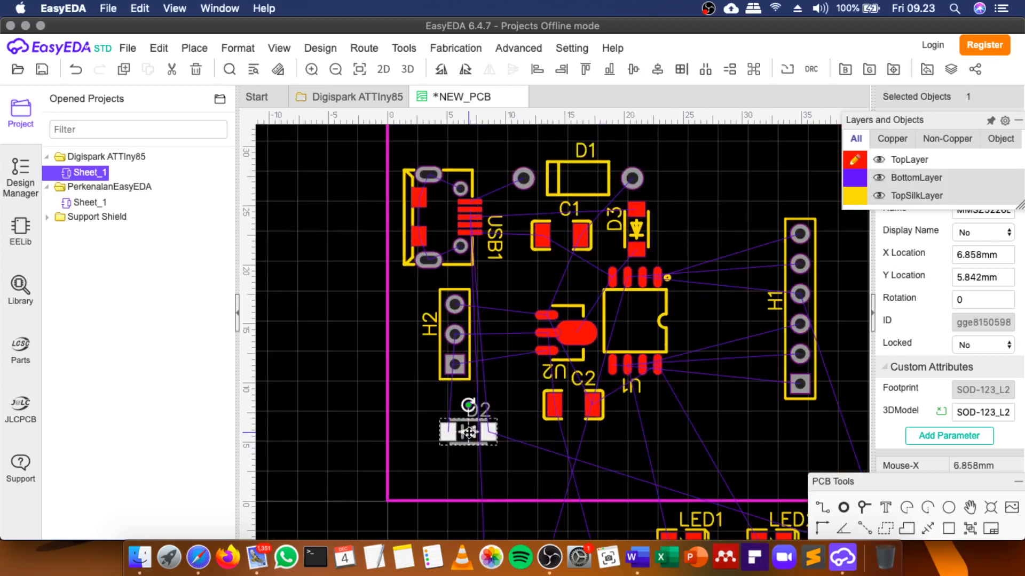
key(space)
key(space)
drag(468, 433, 506, 425)
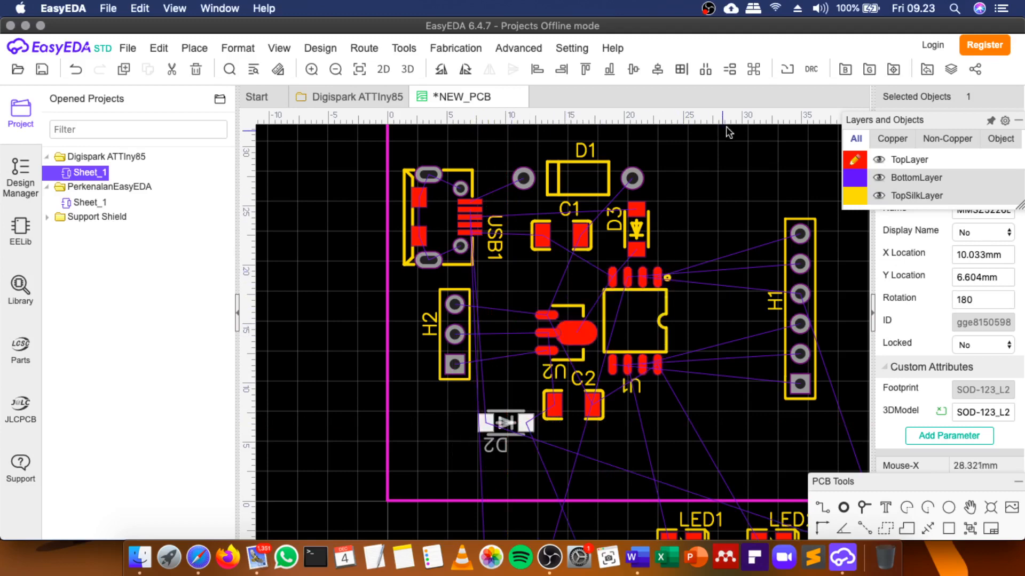
Select diode D3 and rearrange the floating panels so that Layers and Objects sits below PCB Tools, clear of the components around U1.
scroll(668, 215, down, 2)
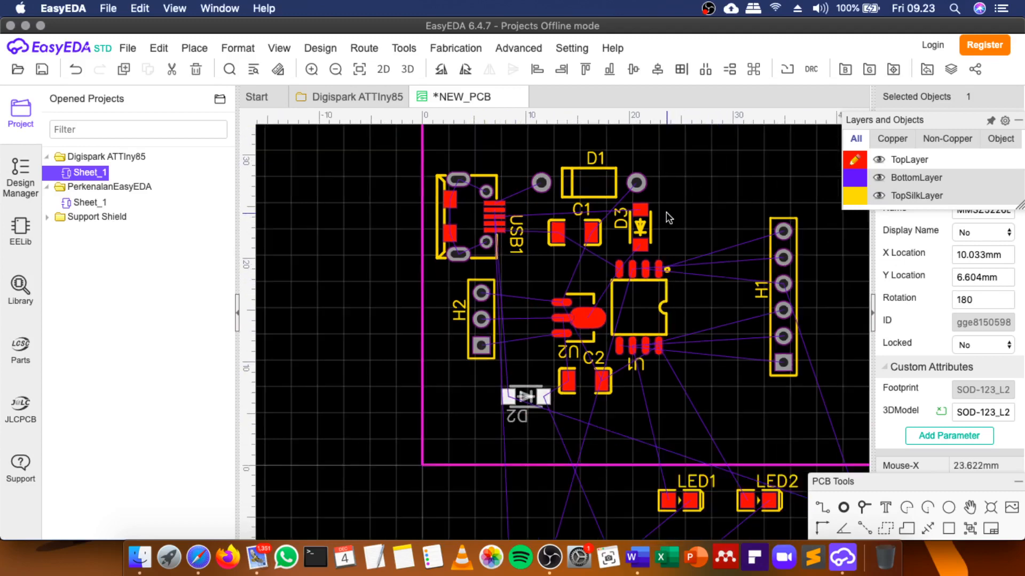
scroll(668, 216, up, 3)
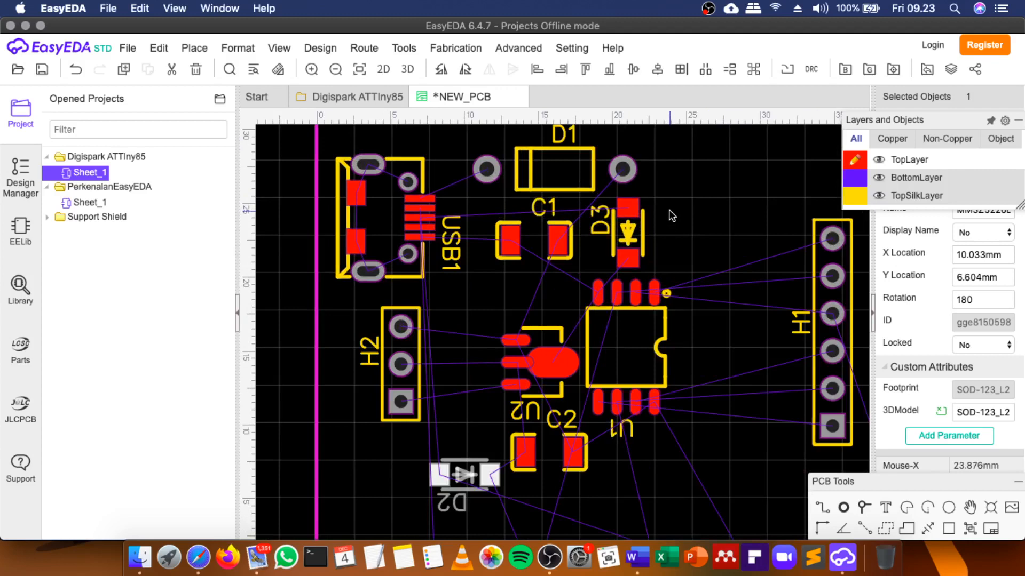
click(629, 239)
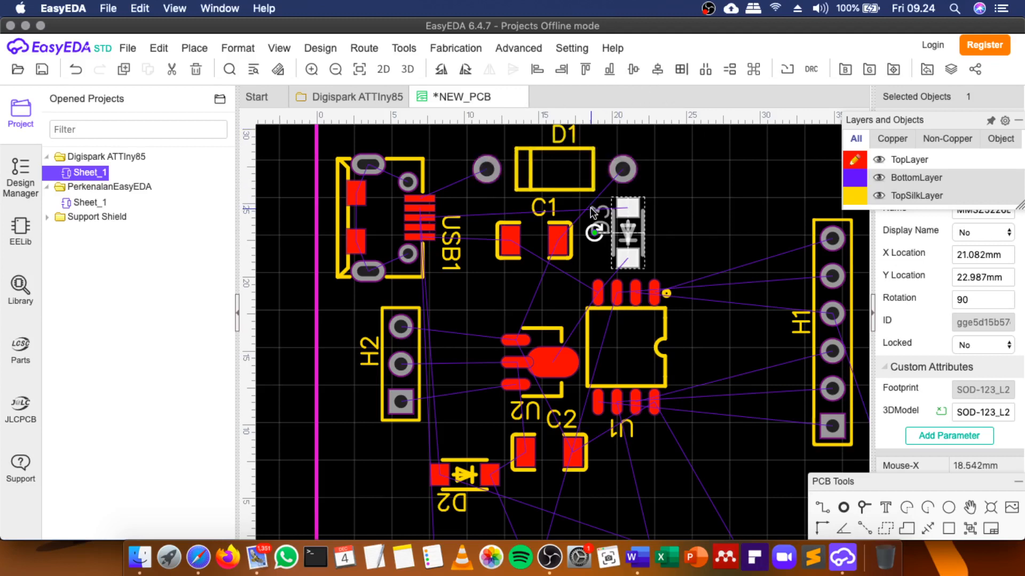
right_click(628, 243)
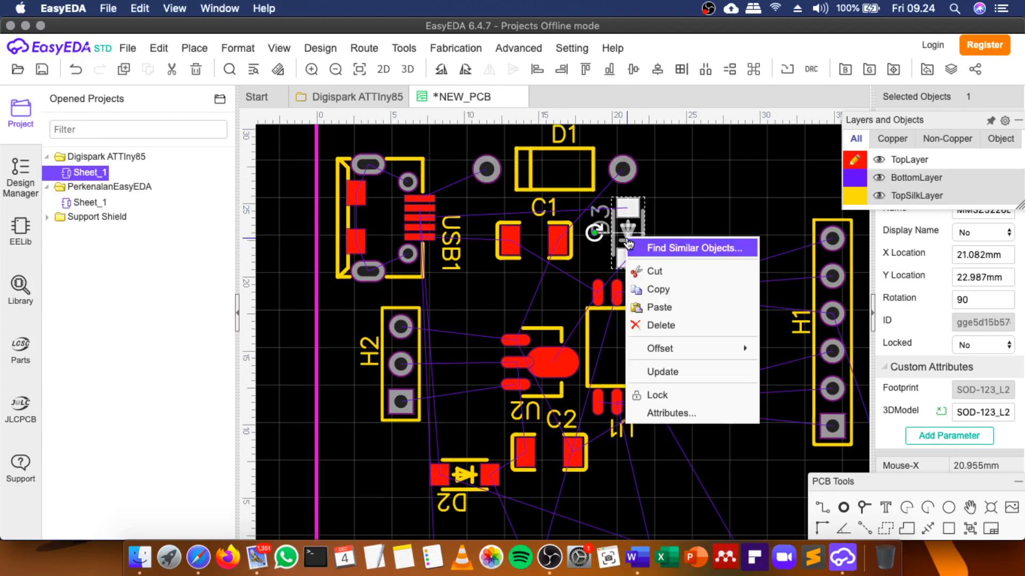
mouse_move(904, 114)
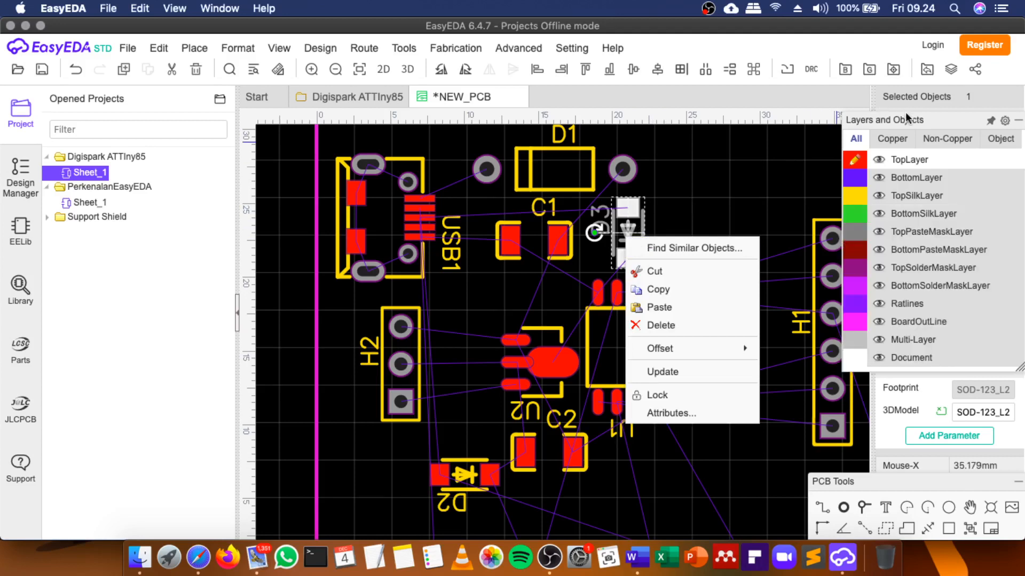
drag(905, 114, 748, 60)
drag(885, 487, 860, 201)
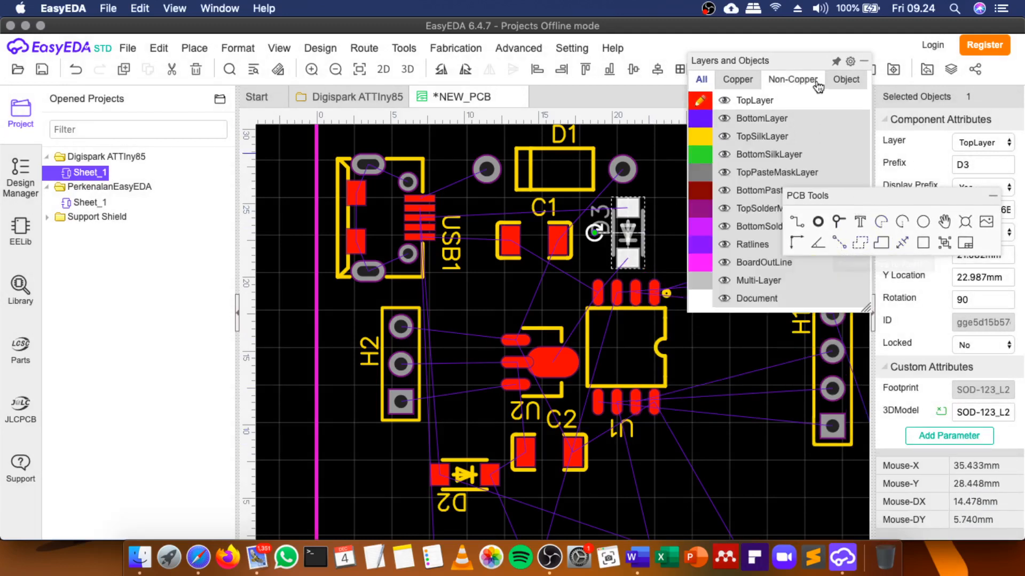
drag(797, 56, 948, 288)
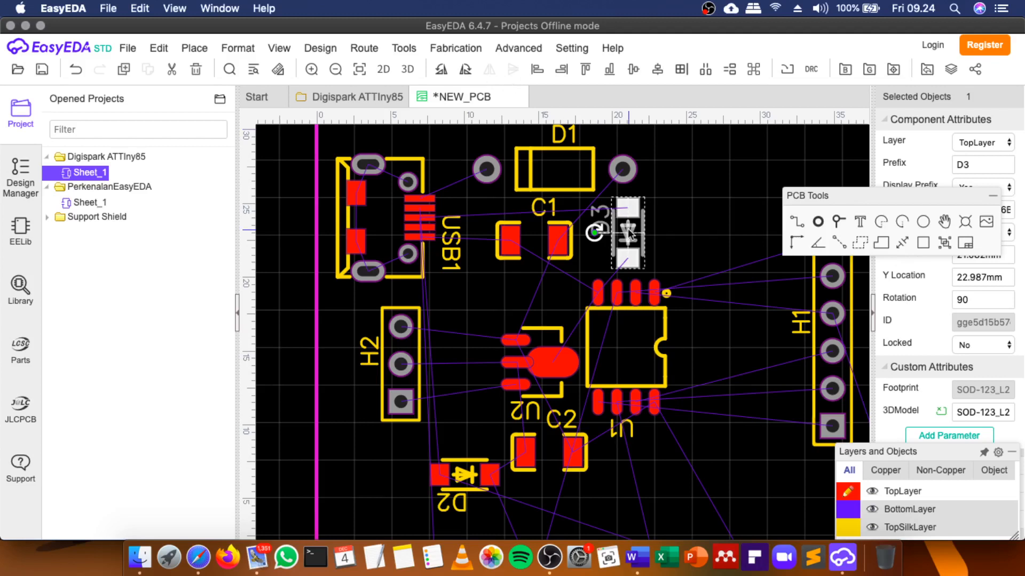
Try to rotate diodes D1 and D3 together by 90°, and undo the rotation.
click(679, 194)
drag(639, 228, 588, 268)
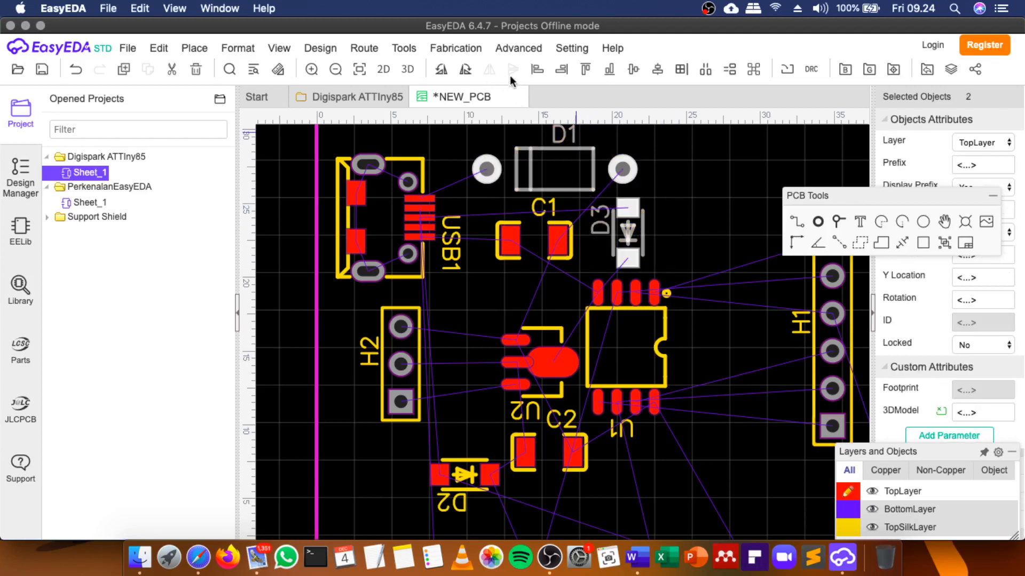
click(464, 76)
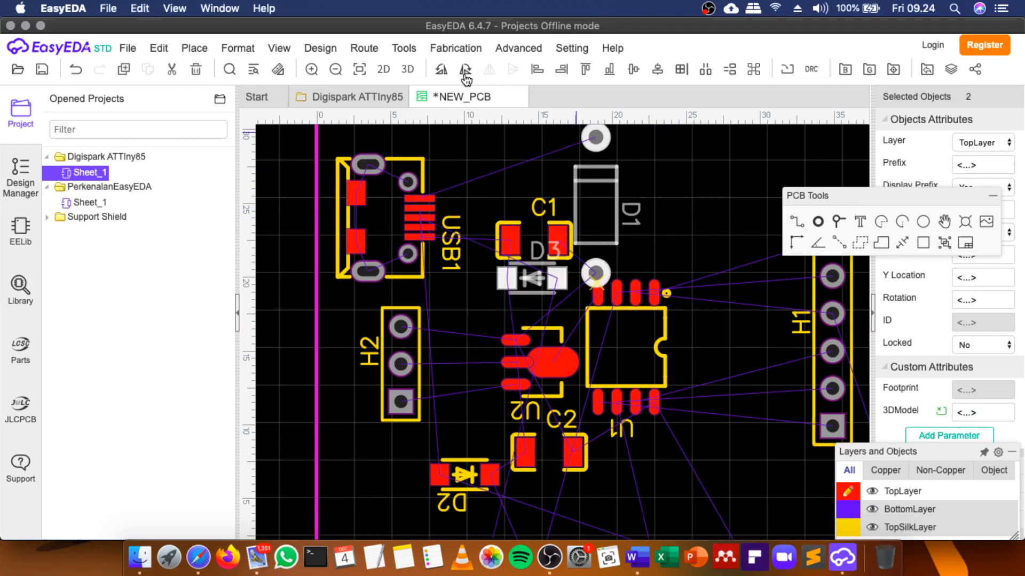
key(super+z)
click(79, 69)
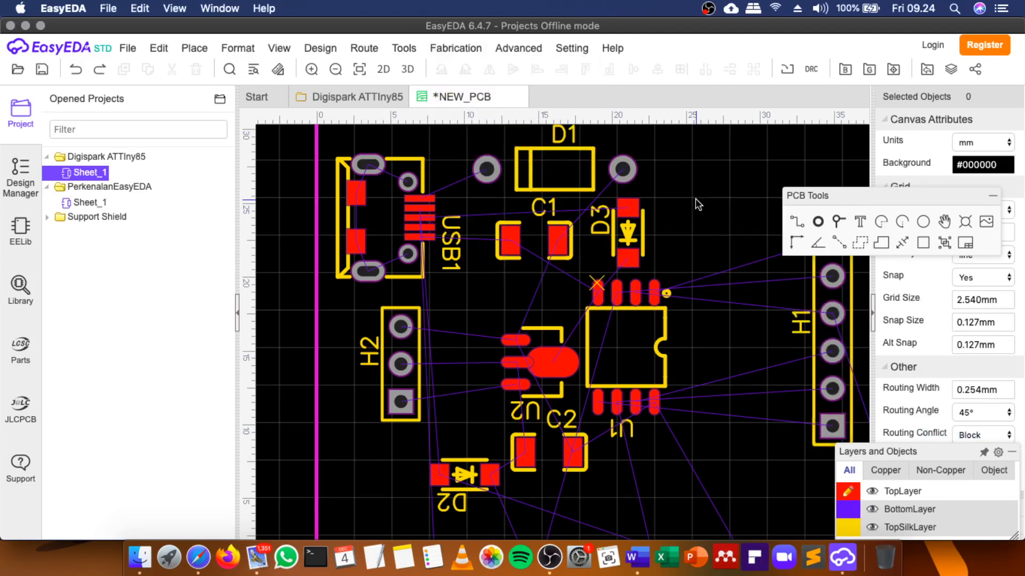
Move diode D3 away from D1 to about X 24.8 mm, Y 24.9 mm, and save the PCB.
drag(650, 226, 683, 201)
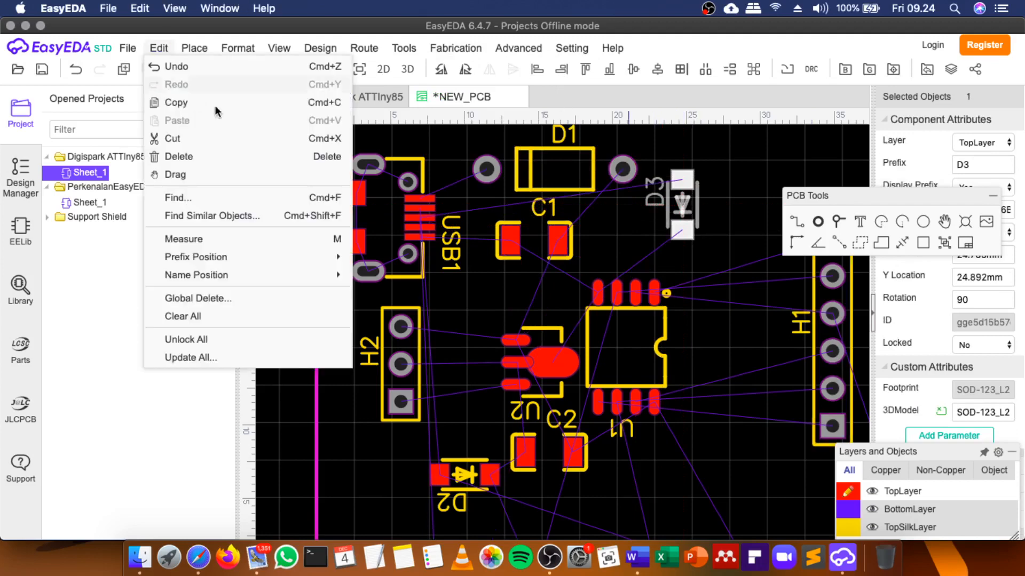
mouse_move(320, 48)
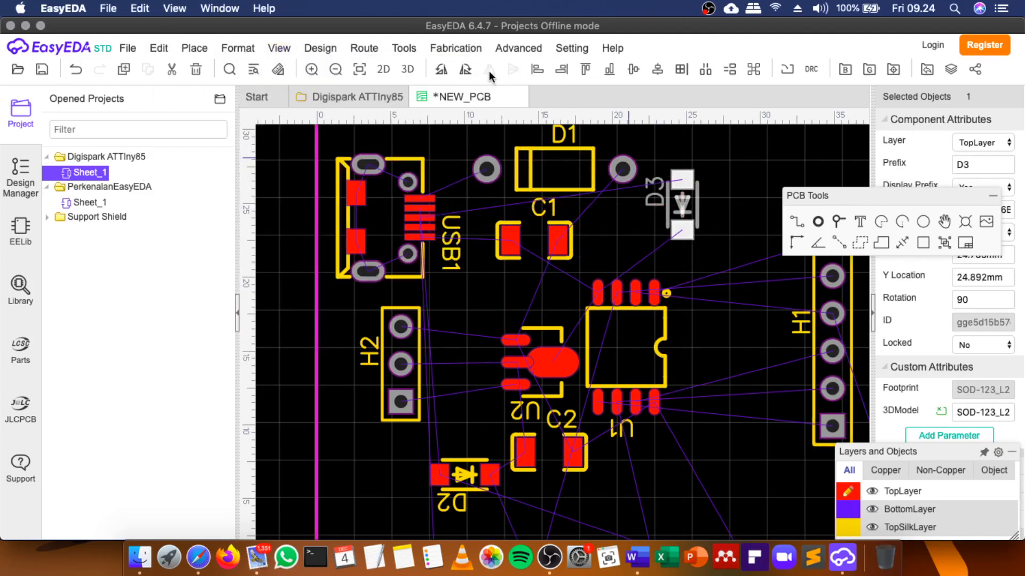
click(40, 72)
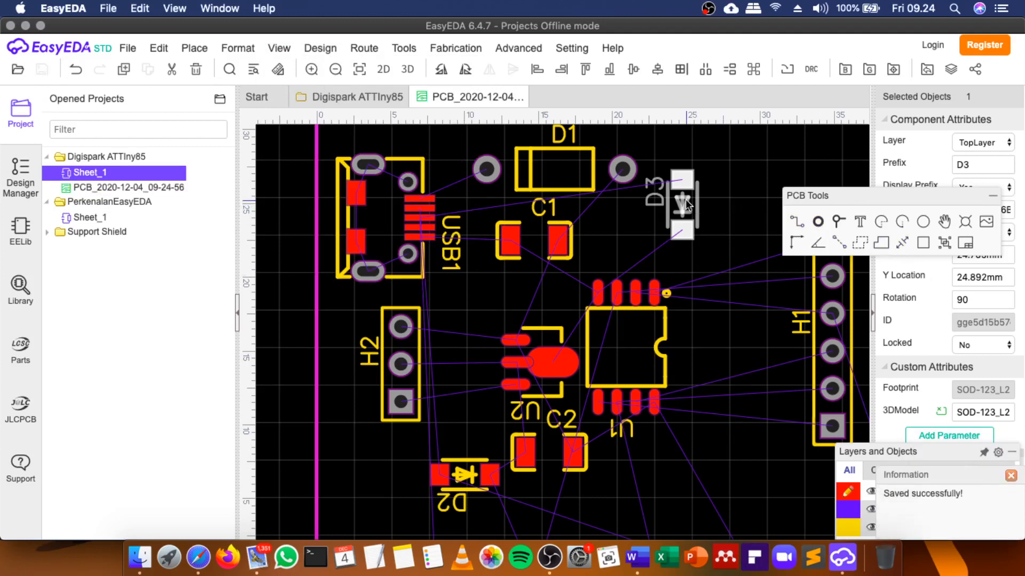
Lower diode D3 to about X 24.4 mm, Y 23.5 mm and rotate it through a full turn in 90° steps.
drag(685, 200, 679, 222)
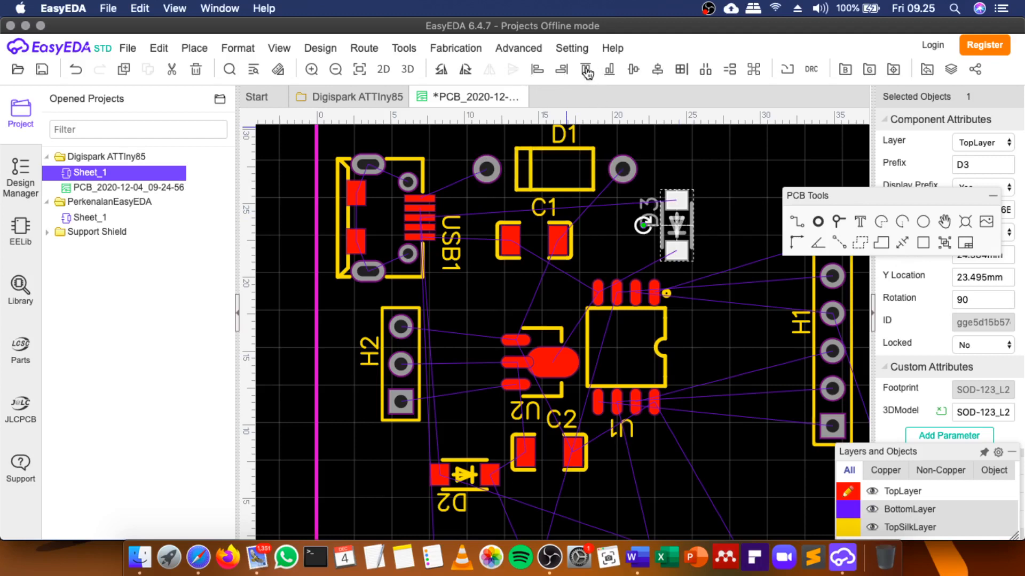
click(754, 249)
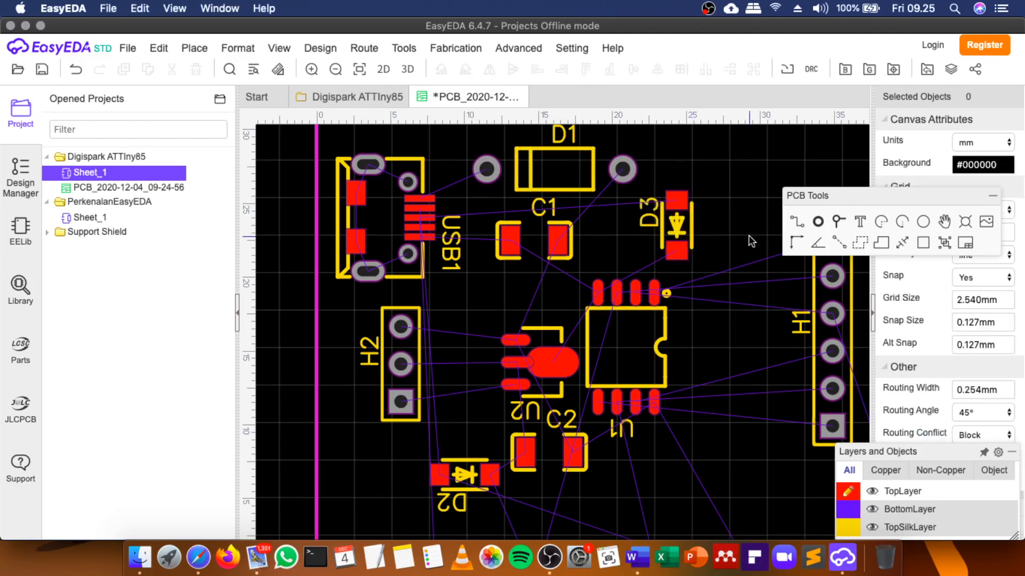
click(670, 223)
key(space)
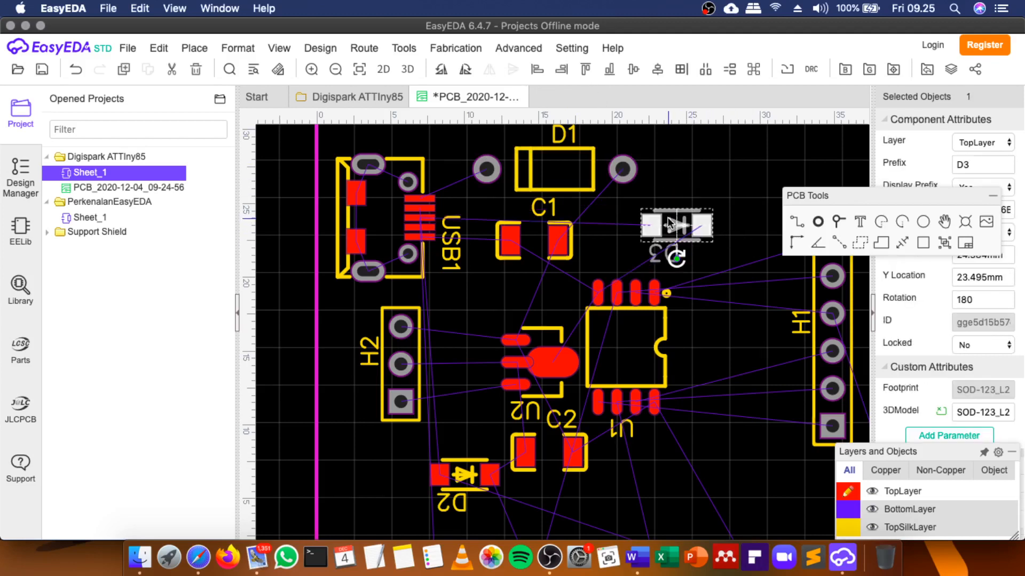
key(space)
key(space)
key(space)
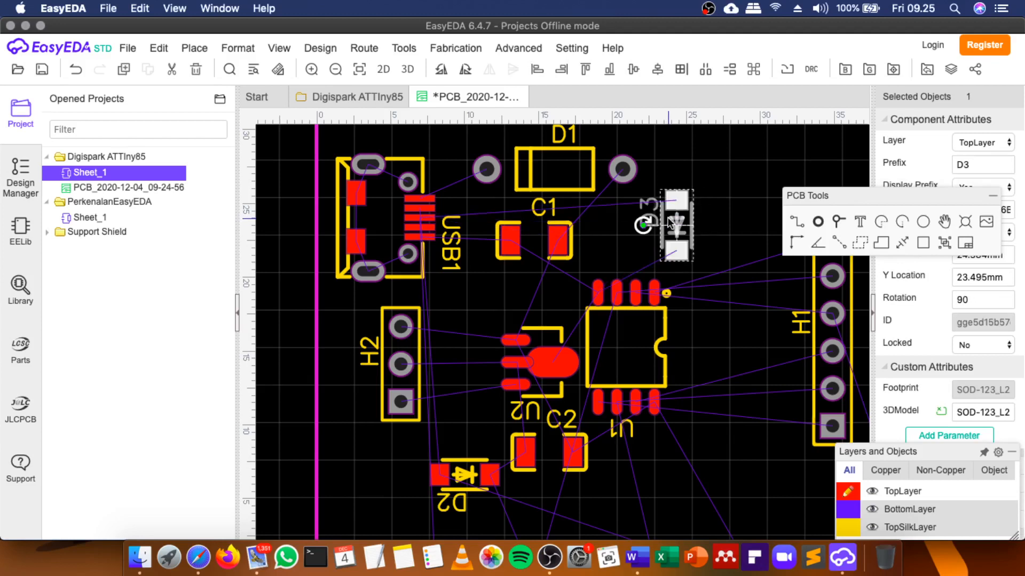
key(Escape)
Move diode D3 to about X 25.9 mm, Y 22.9 mm, above and to the right of U1, keeping its 90° rotation.
click(671, 223)
click(673, 206)
click(674, 207)
click(674, 207)
click(673, 207)
click(674, 207)
click(674, 209)
drag(677, 212, 696, 220)
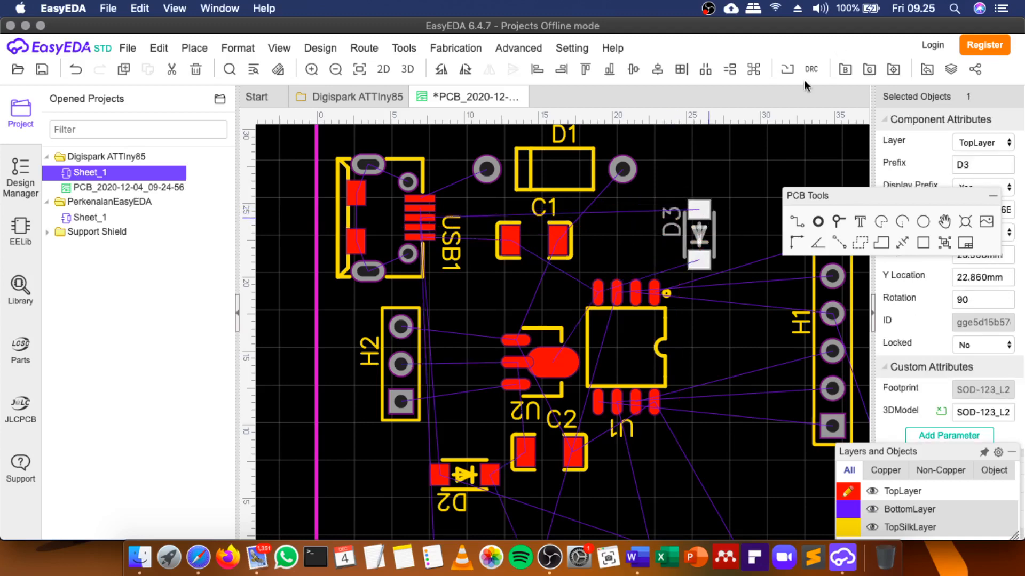
Reselect diode D3 and move the PCB Tools panel up so it no longer covers header H1 and the location attributes.
click(745, 196)
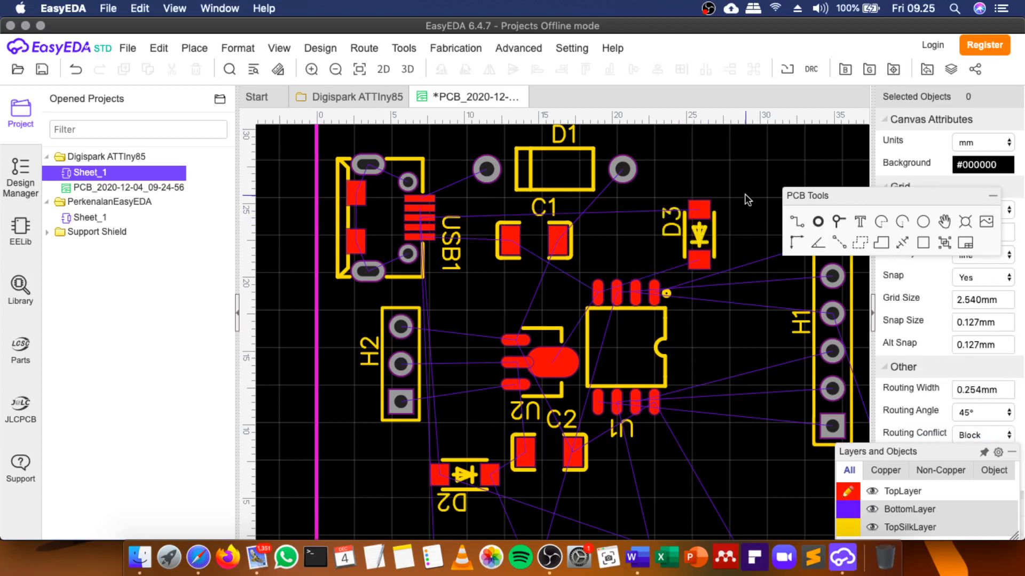
click(701, 242)
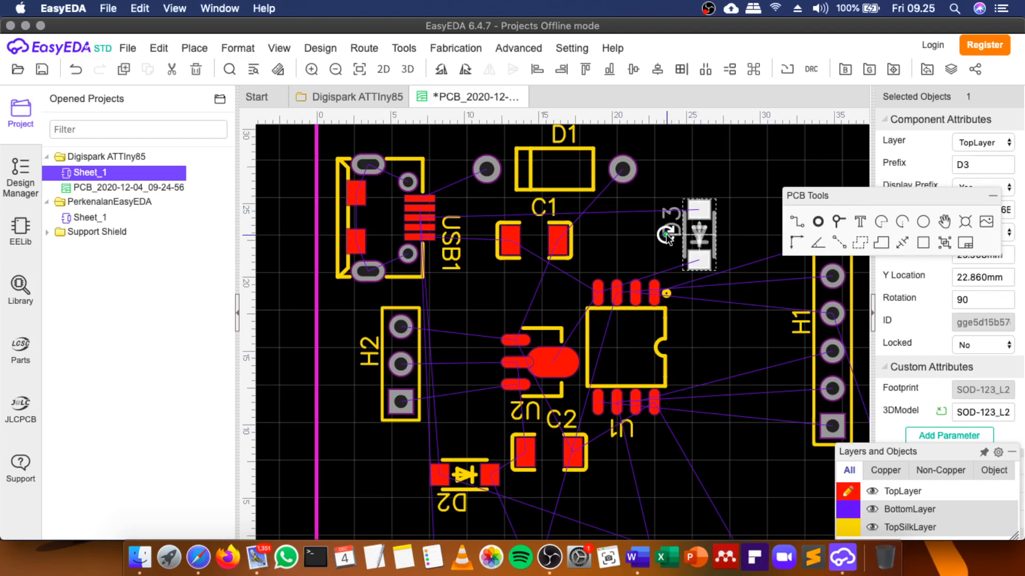
drag(883, 196, 840, 106)
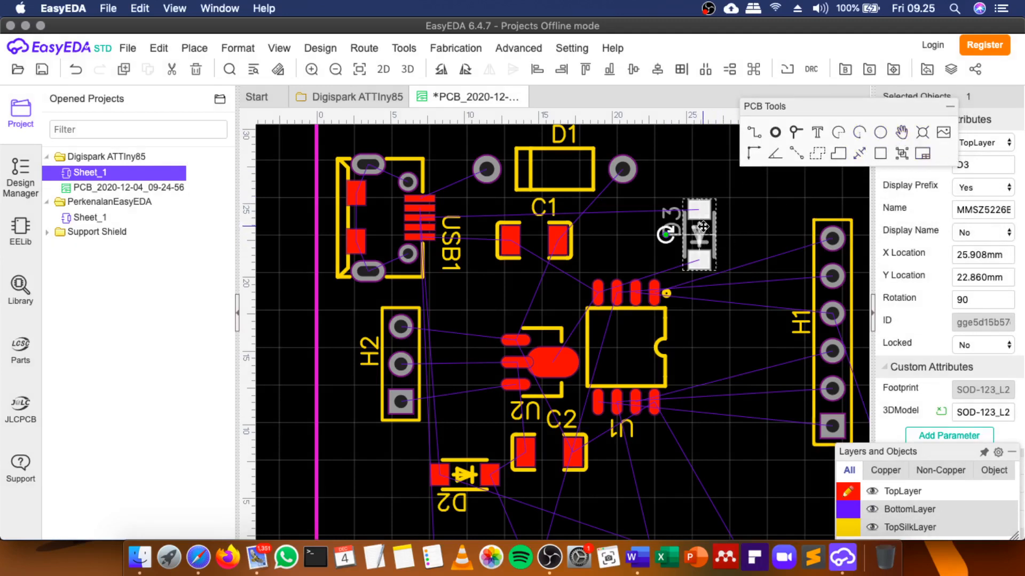
Move diode D3 to about X 23.5 mm, Y 24.6 mm, just below and to the right of D1, and deselect it.
drag(703, 227, 666, 201)
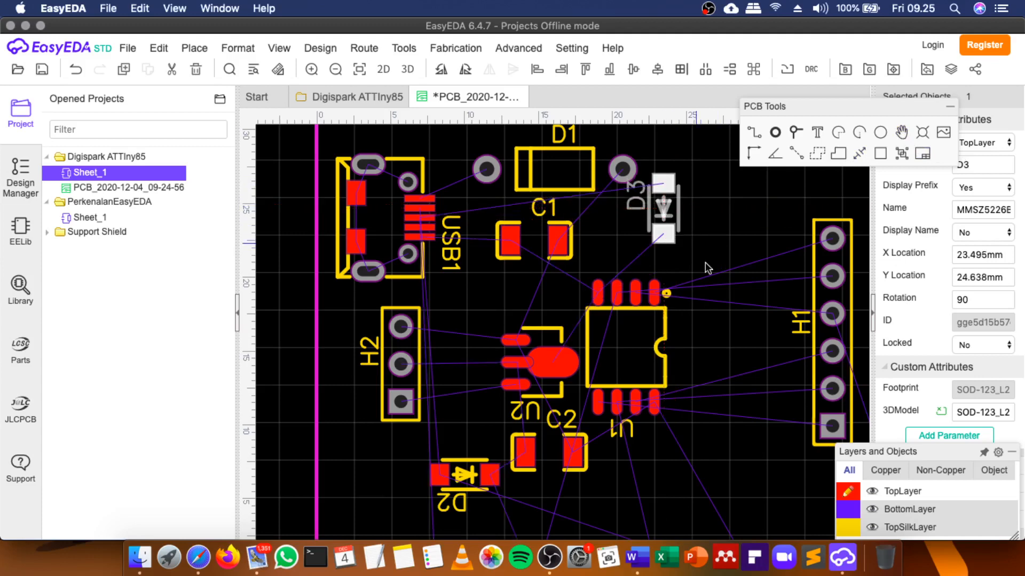
scroll(723, 299, down, 2)
click(713, 232)
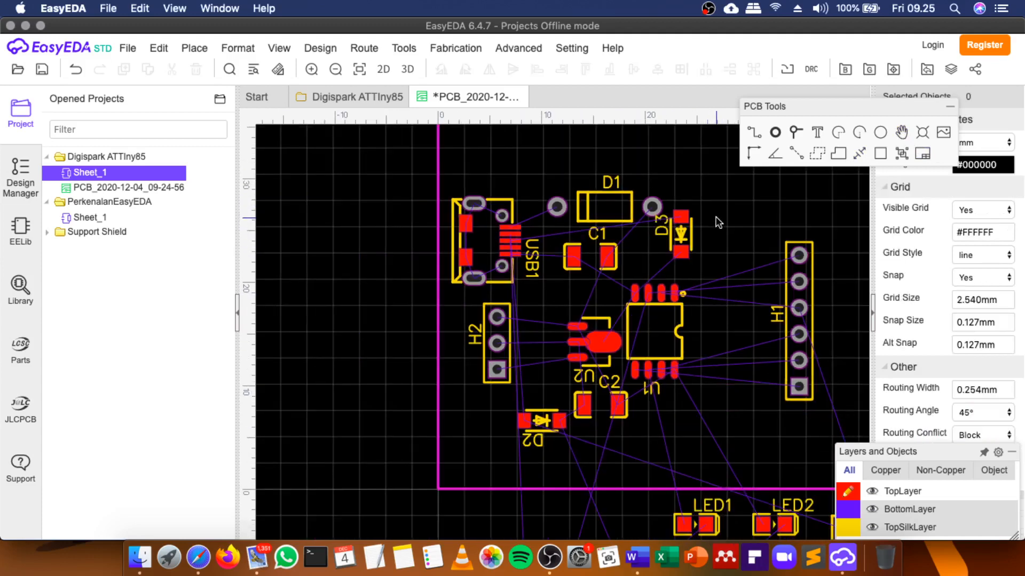
Check the flip options for D1 and D3 together, then for D3, header H1, one of H1's pads and U1.
drag(713, 206, 643, 265)
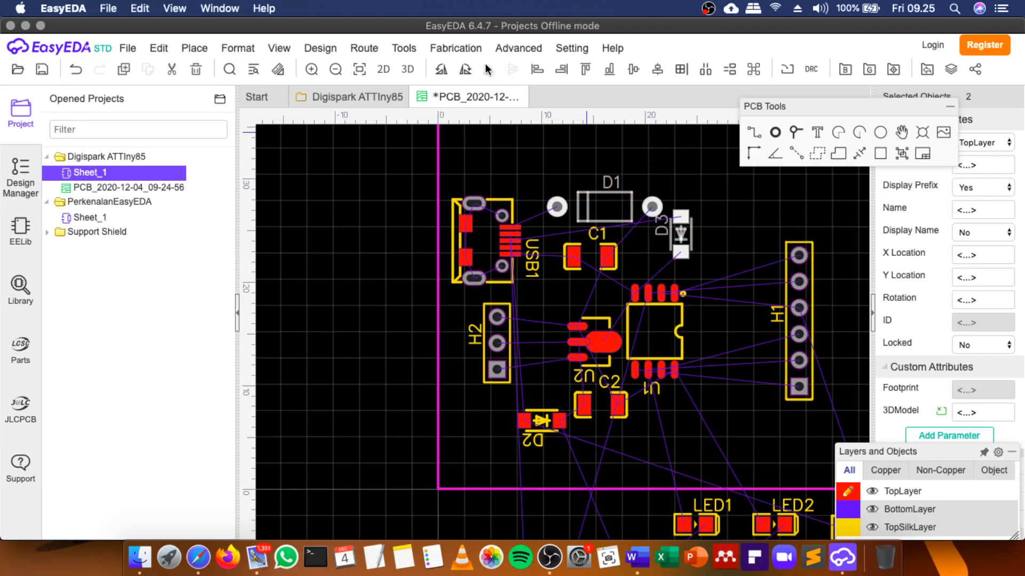
click(720, 200)
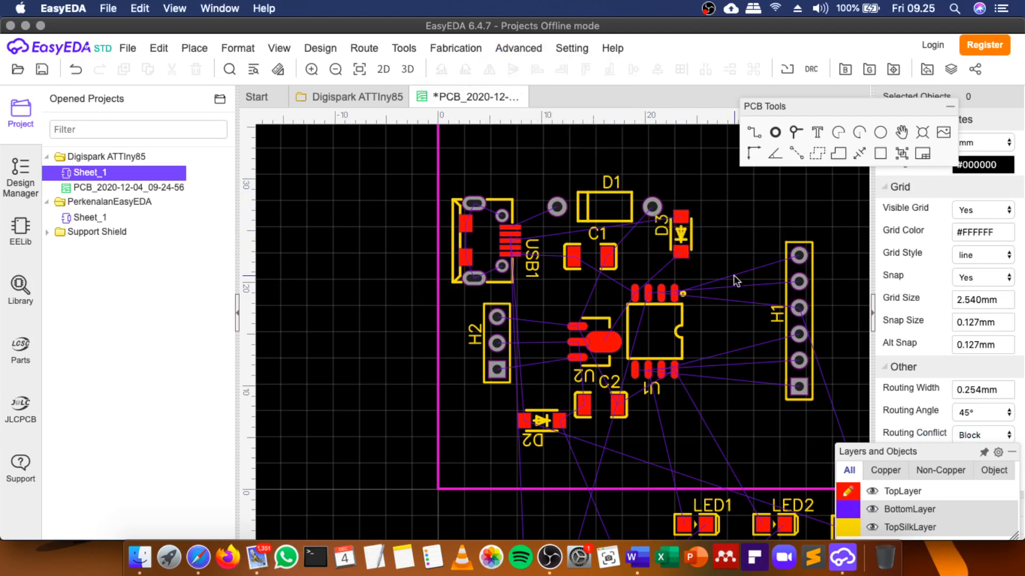
click(687, 238)
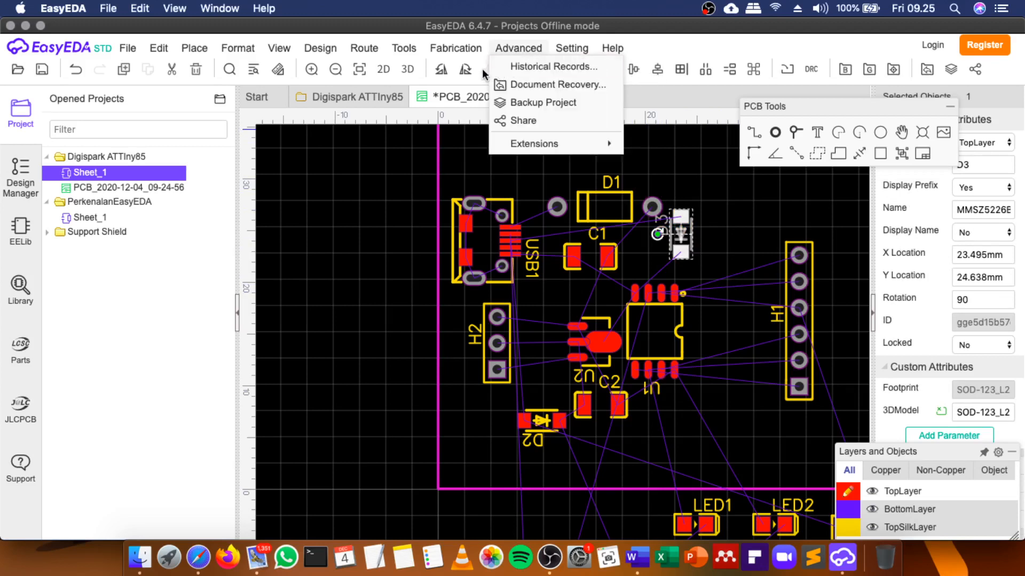
click(799, 360)
click(799, 334)
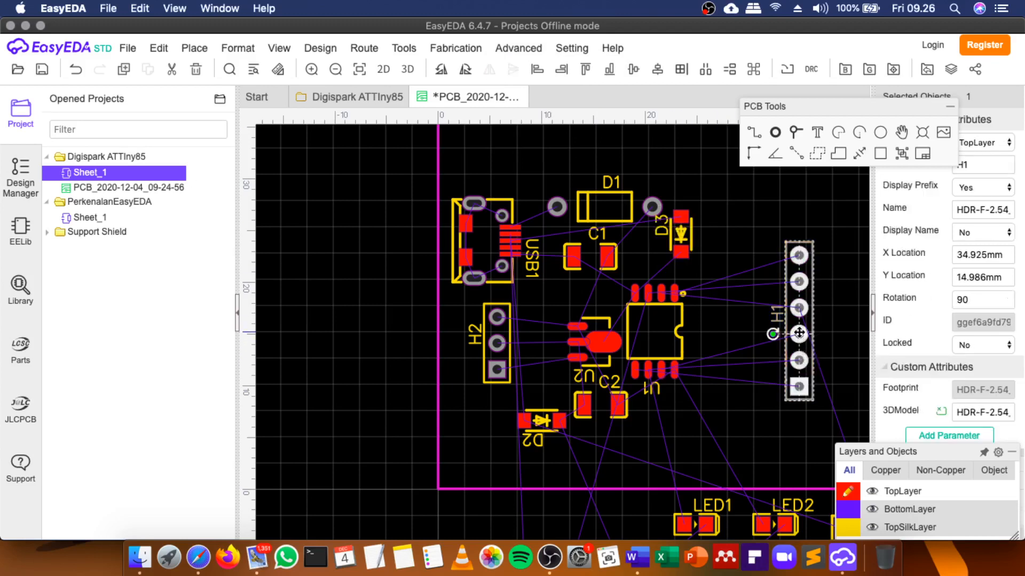
click(799, 282)
click(798, 282)
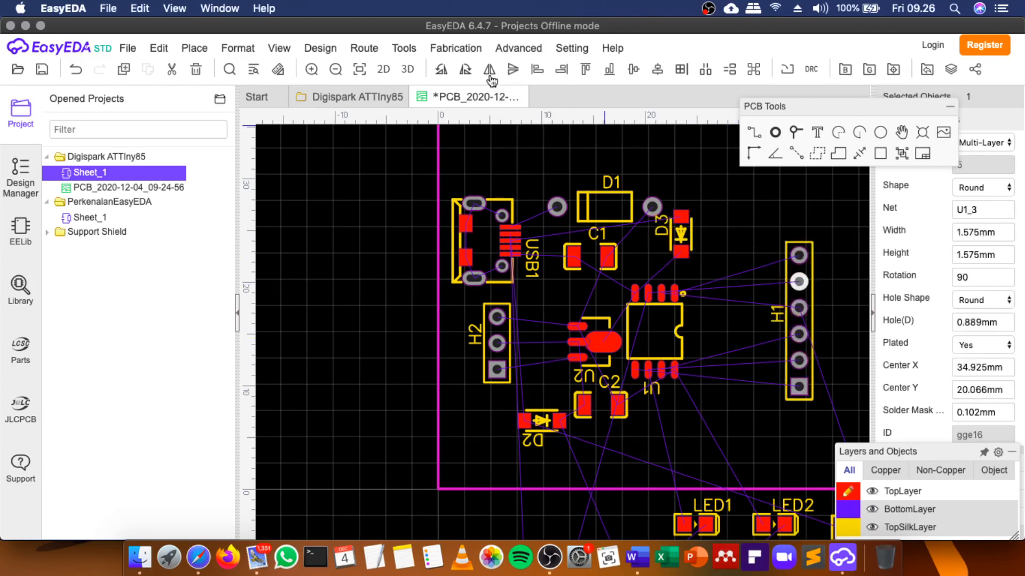
click(663, 348)
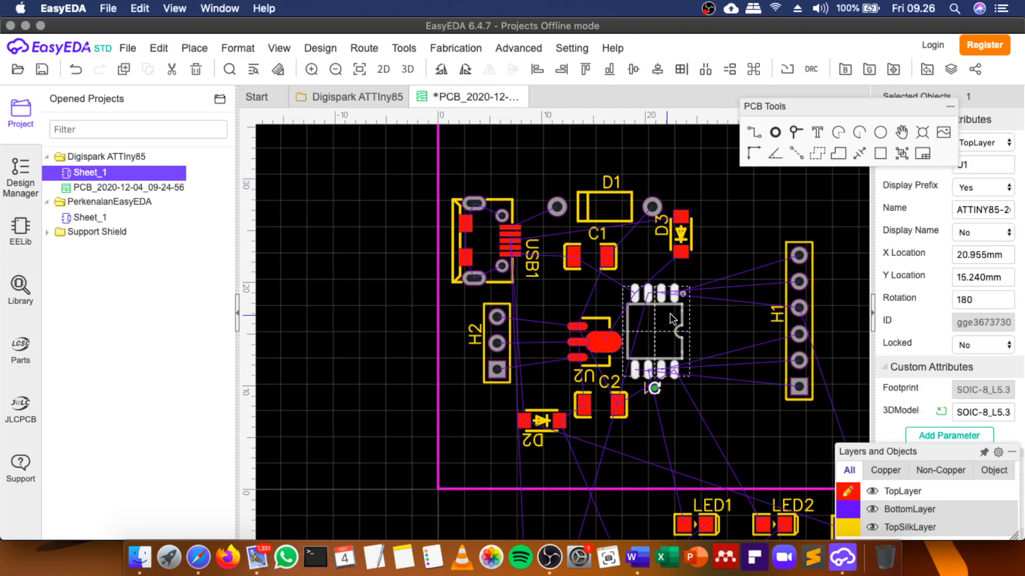
Reposition the PCB Tools and Layers and Objects panels and review the copper, non-copper and object lists, returning to all layers.
drag(851, 106, 857, 114)
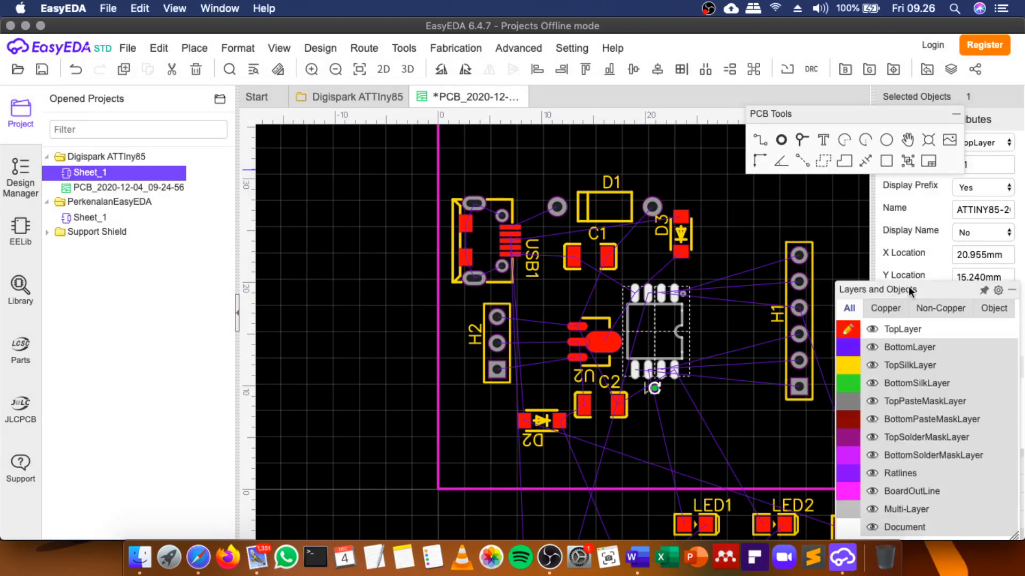
drag(909, 286, 871, 200)
click(844, 219)
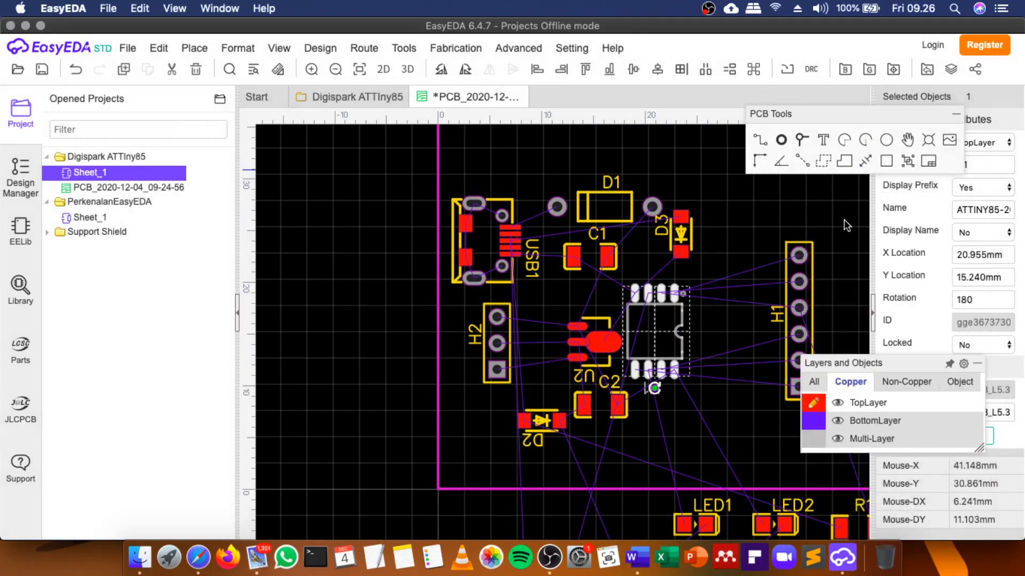
click(902, 382)
click(951, 275)
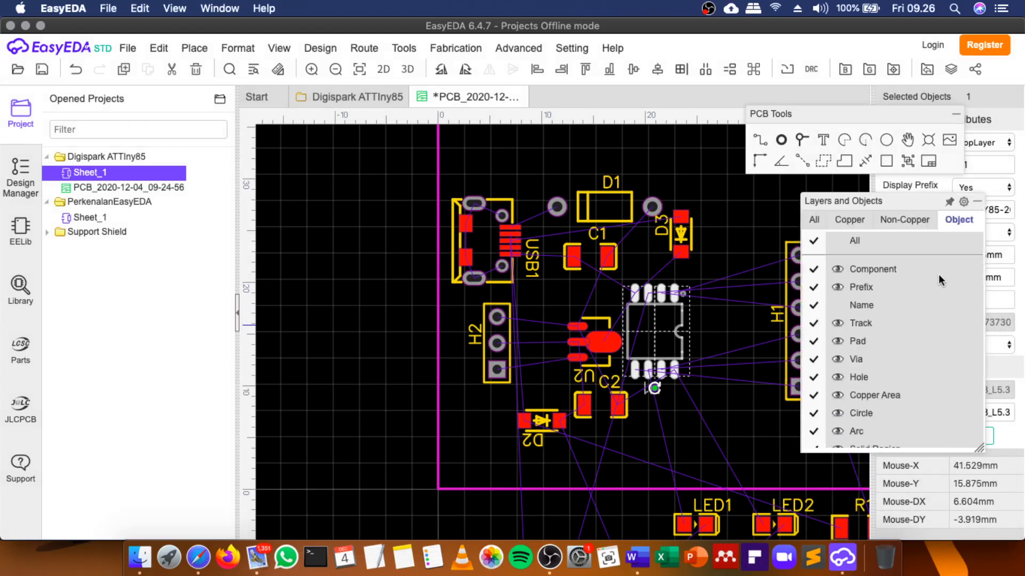
click(813, 219)
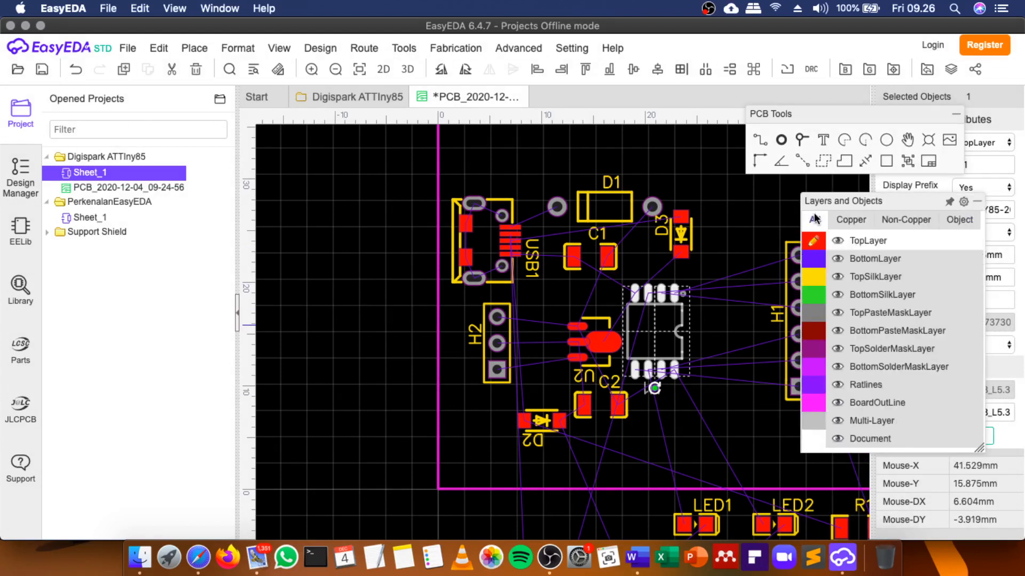
Check the flip options and properties of diode D1, a USB1 hole pad and one of USB1's contact pads.
click(626, 177)
click(615, 198)
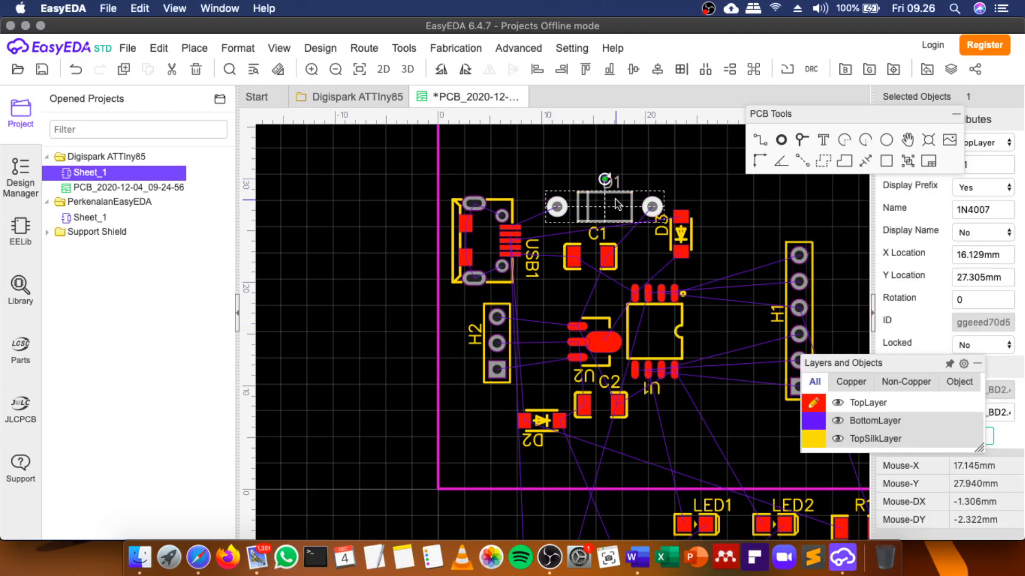
click(501, 216)
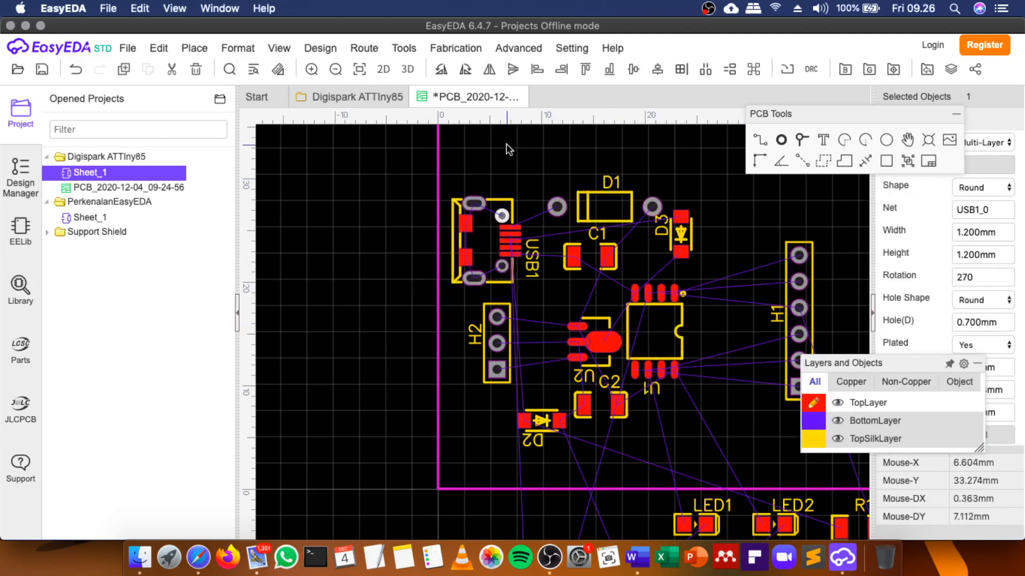
click(496, 221)
click(526, 163)
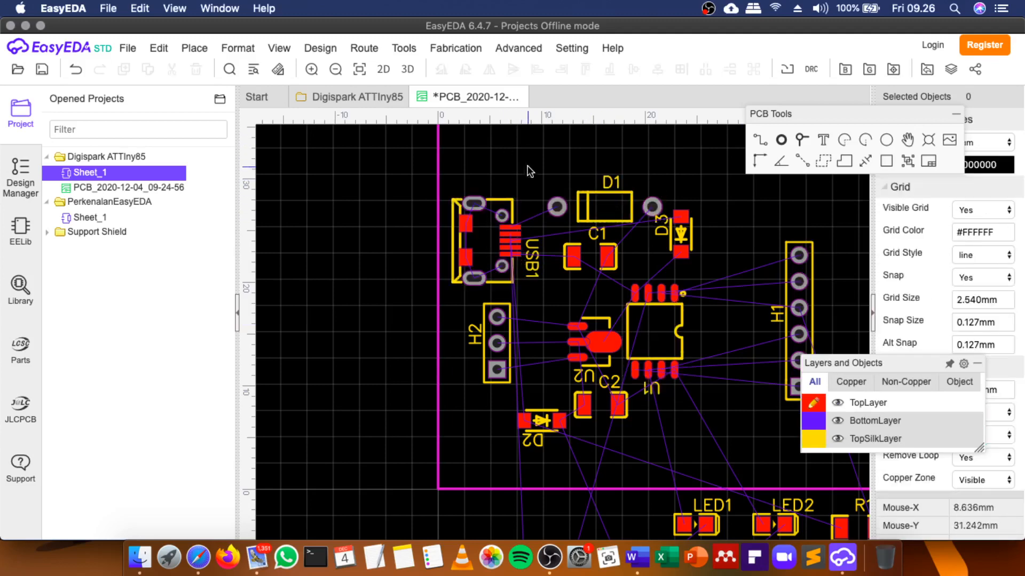
click(515, 236)
click(516, 236)
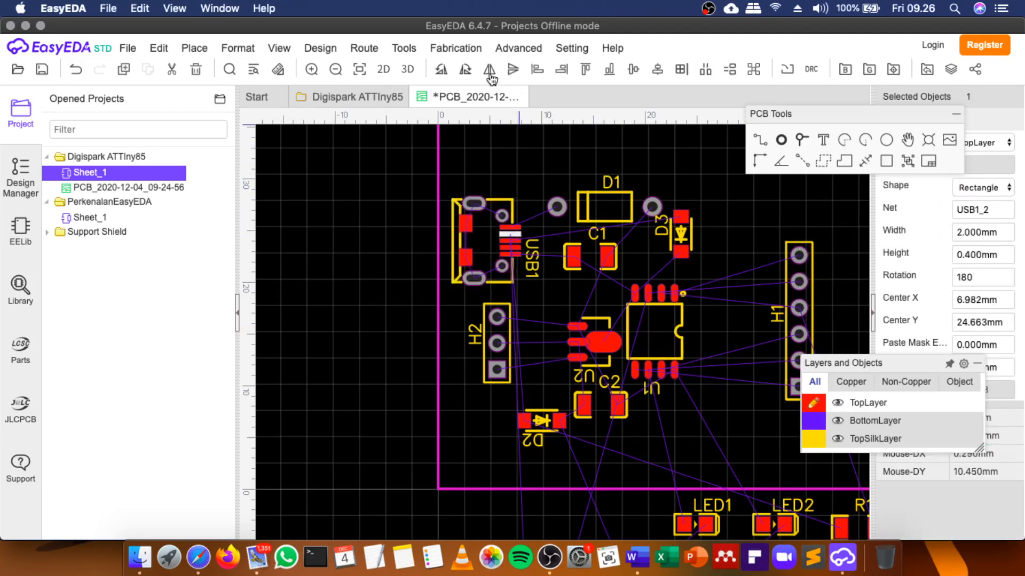
click(527, 177)
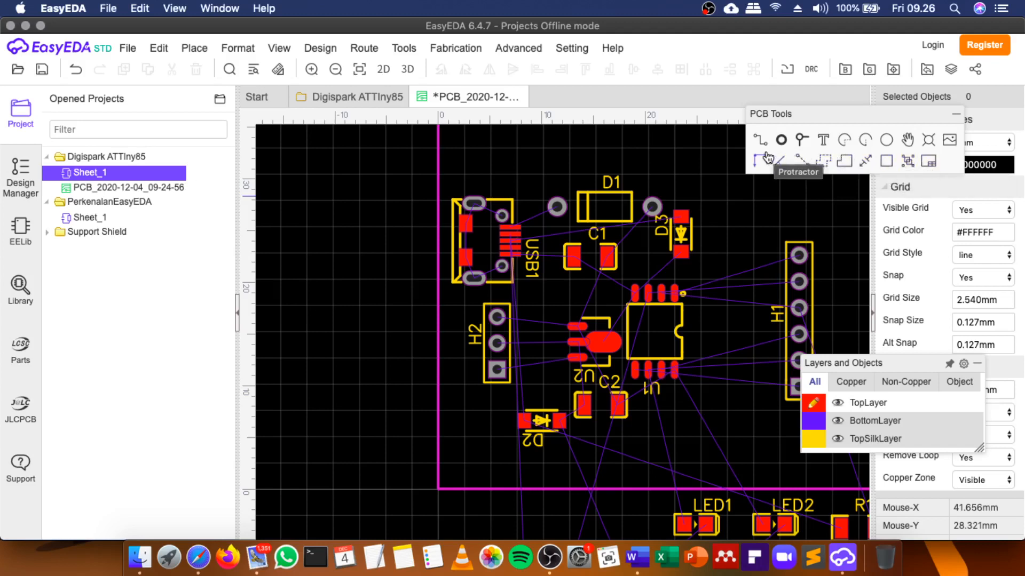
click(928, 141)
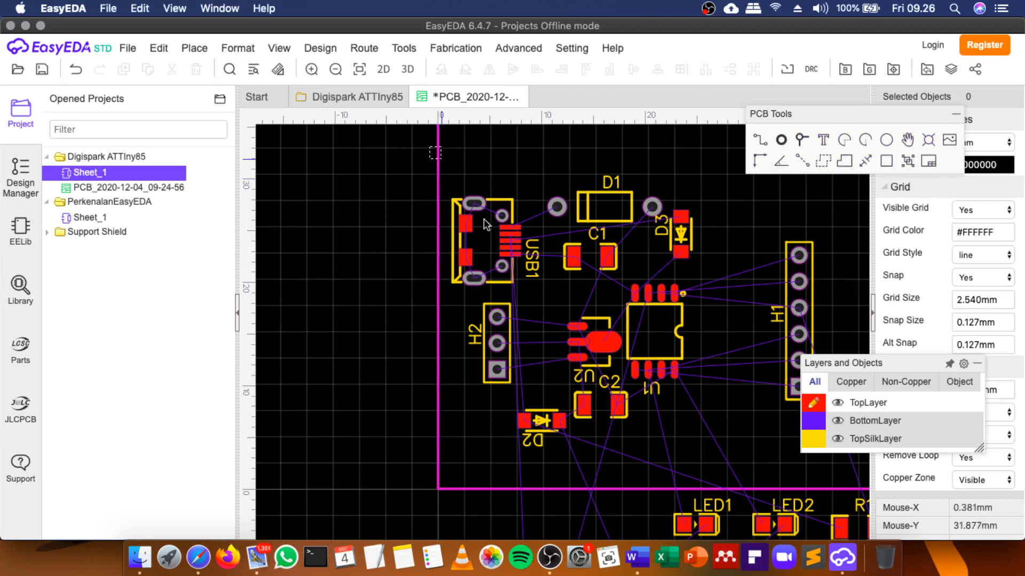
Select all components west of header H1 inside the outline, review the group's available commands including Offset, and clear the selection.
drag(441, 159, 733, 456)
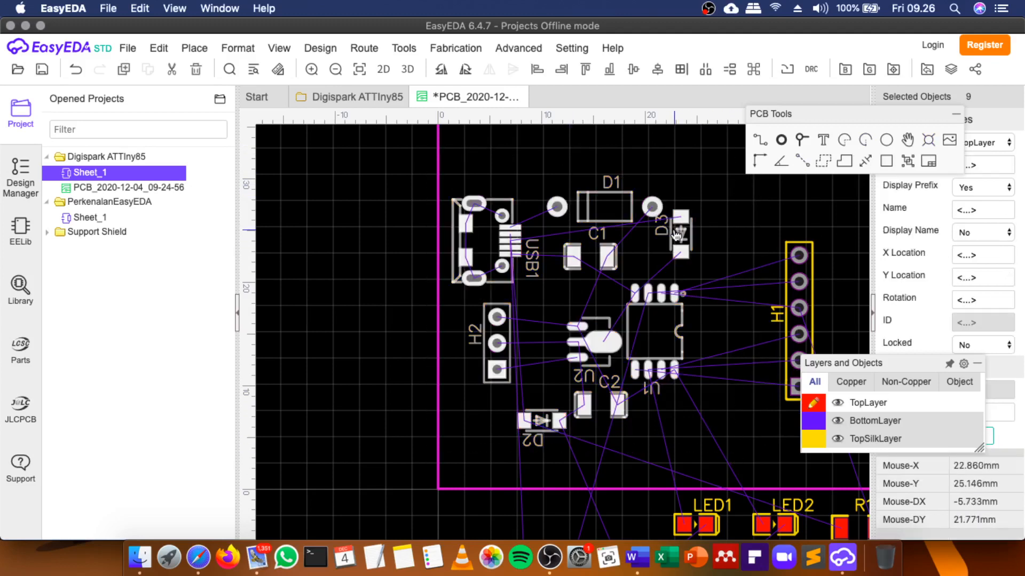
right_click(677, 234)
mouse_move(724, 344)
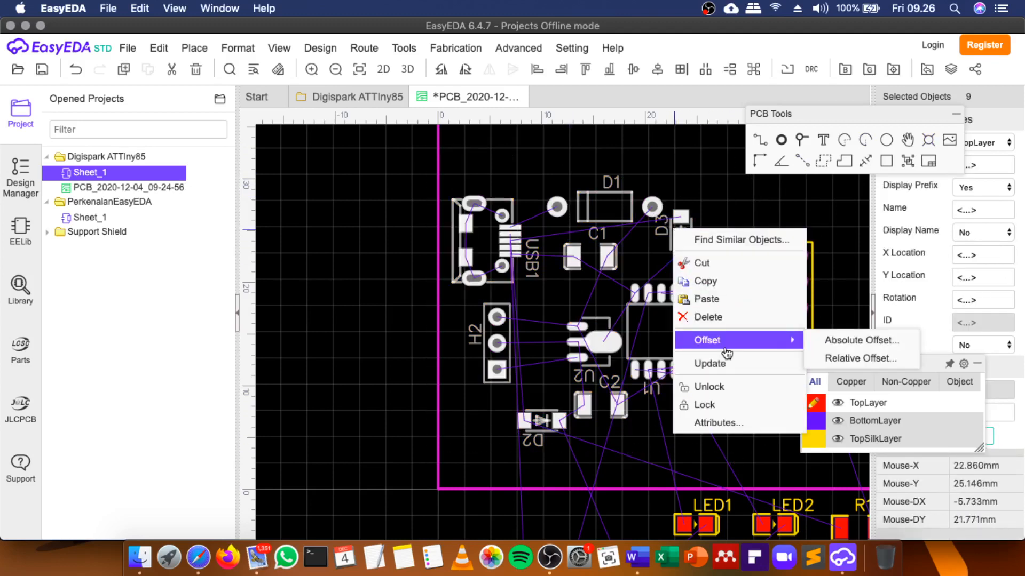
click(588, 156)
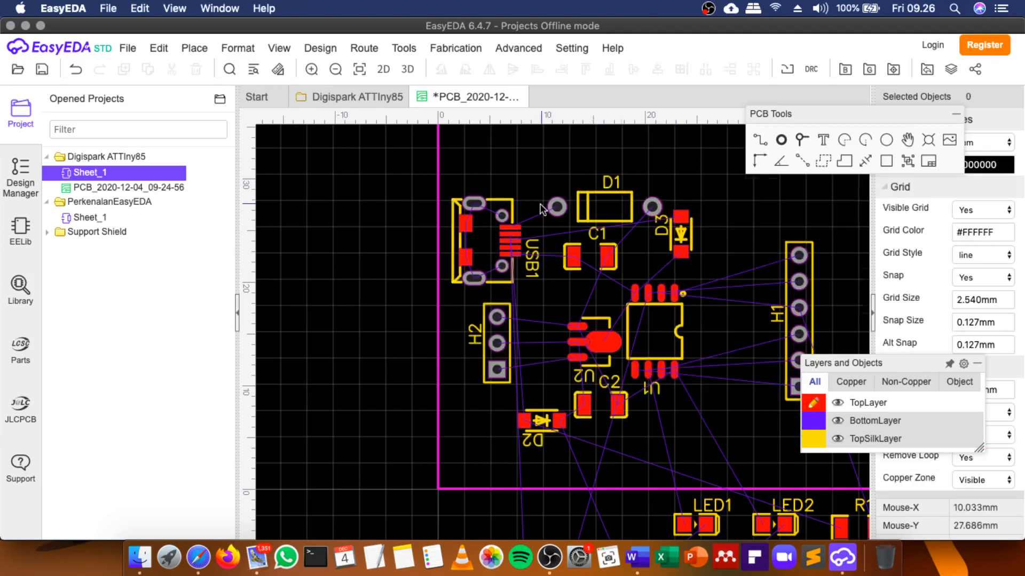
Bring LED1 into the board at about X 26.0 mm, Y 5.2 mm, and place LED2 and R1 in a row beside it.
scroll(575, 240, down, 3)
scroll(574, 239, down, 3)
scroll(574, 239, up, 3)
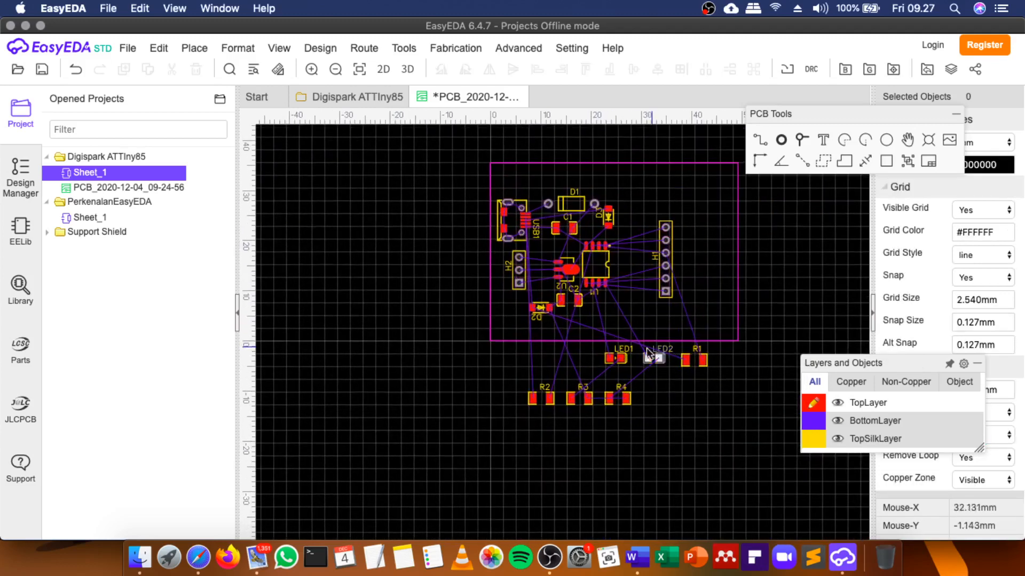
drag(625, 360, 626, 318)
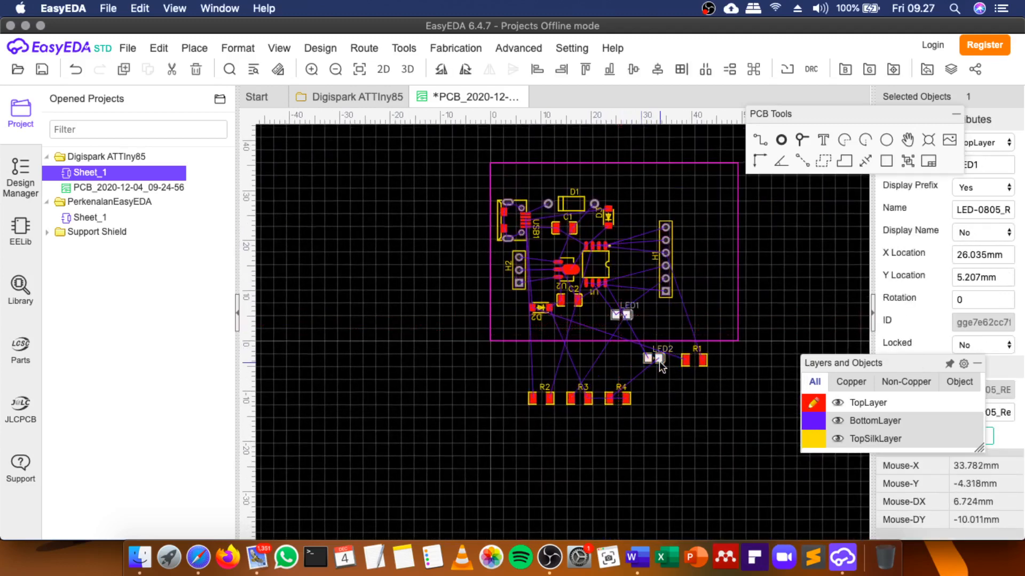
click(655, 354)
drag(655, 355, 654, 318)
drag(694, 361, 686, 317)
Bring R4 into the board at about X 30.5, Y 29.2 mm, R3 at X 38.6, Y 30.7 mm and R2 at X 42.7, Y 22.5 mm.
drag(620, 397, 652, 194)
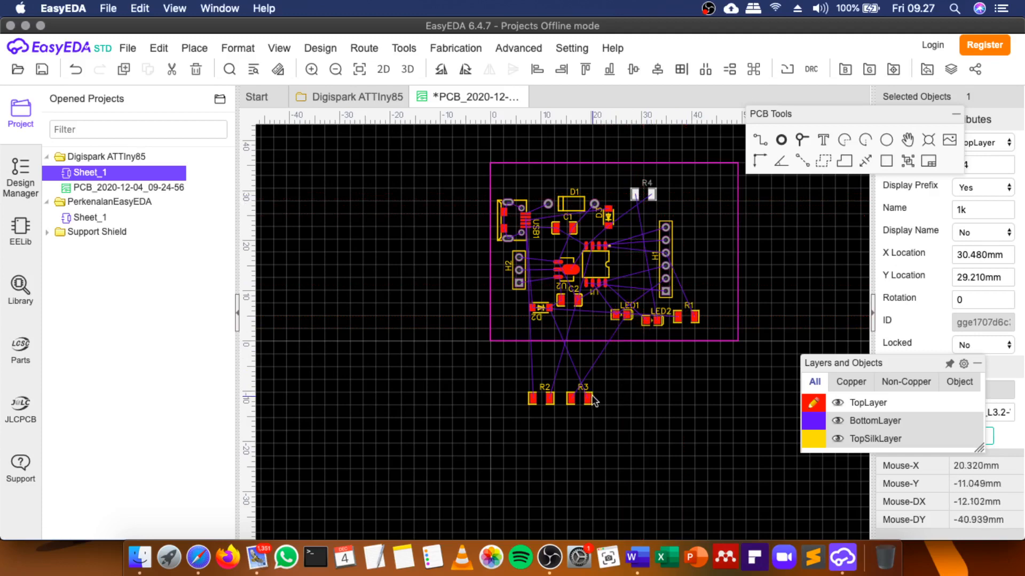
drag(589, 399, 726, 165)
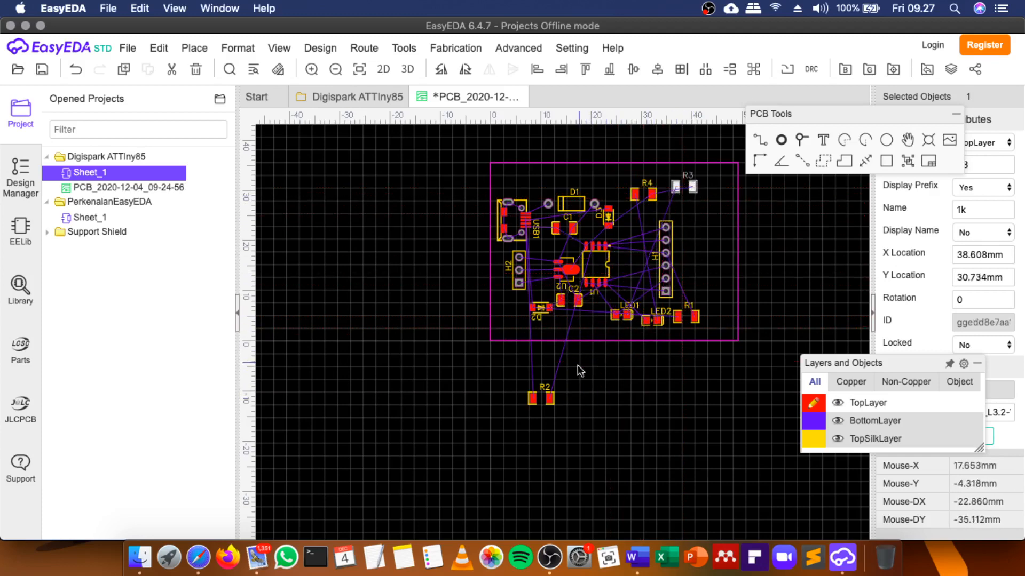
drag(555, 401, 718, 229)
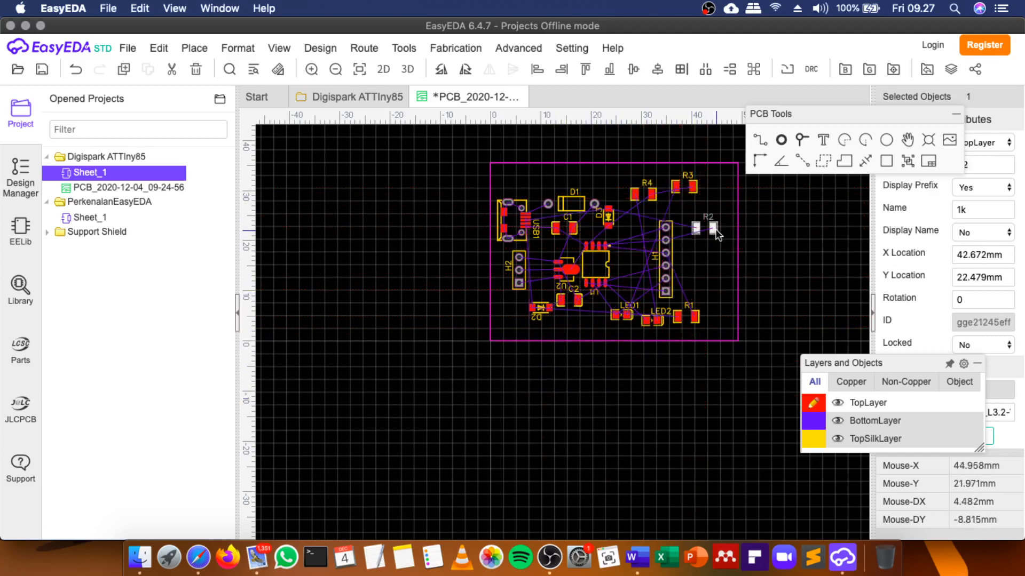
Move the PCB Tools panel off the component's layer attribute, assign diode D3 to BottomLayer and deselect it.
scroll(719, 229, up, 1)
drag(866, 118, 928, 329)
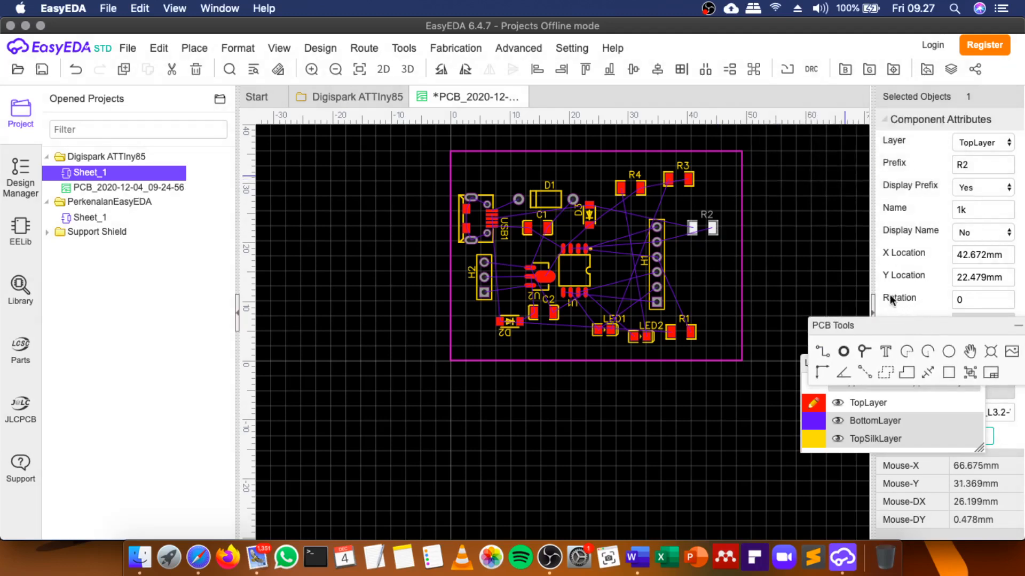
scroll(594, 230, up, 1)
click(592, 229)
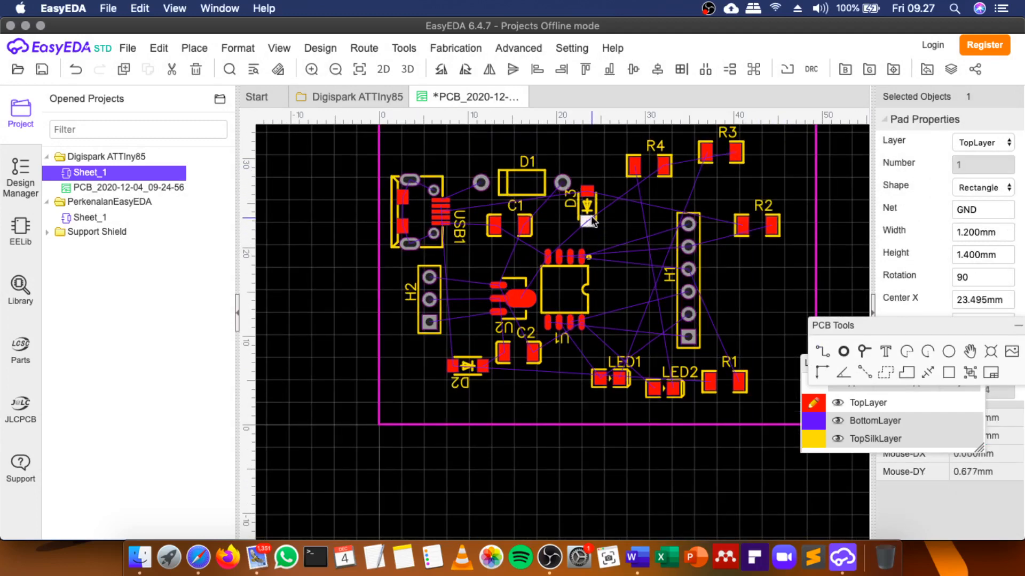
click(592, 209)
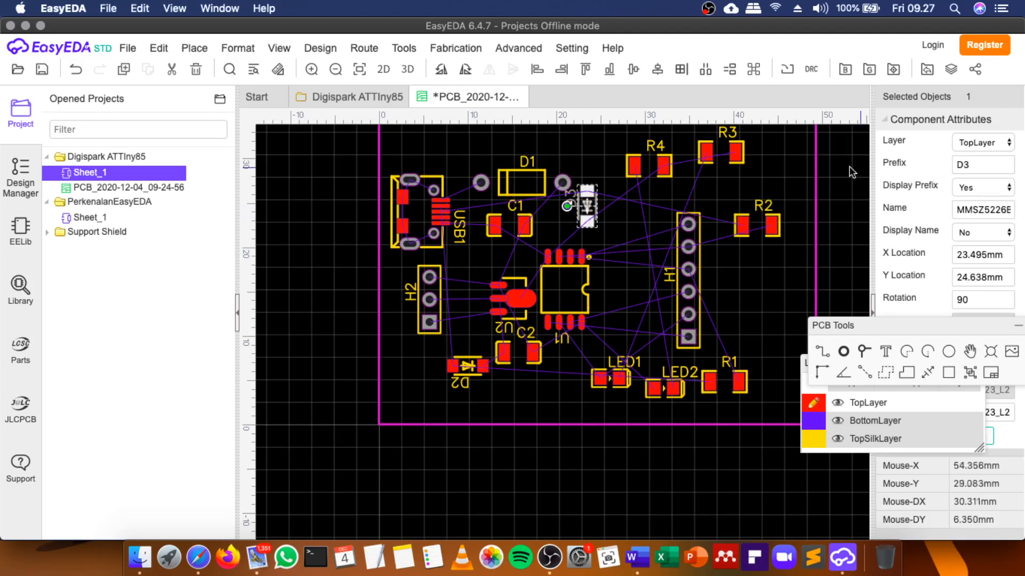
click(983, 141)
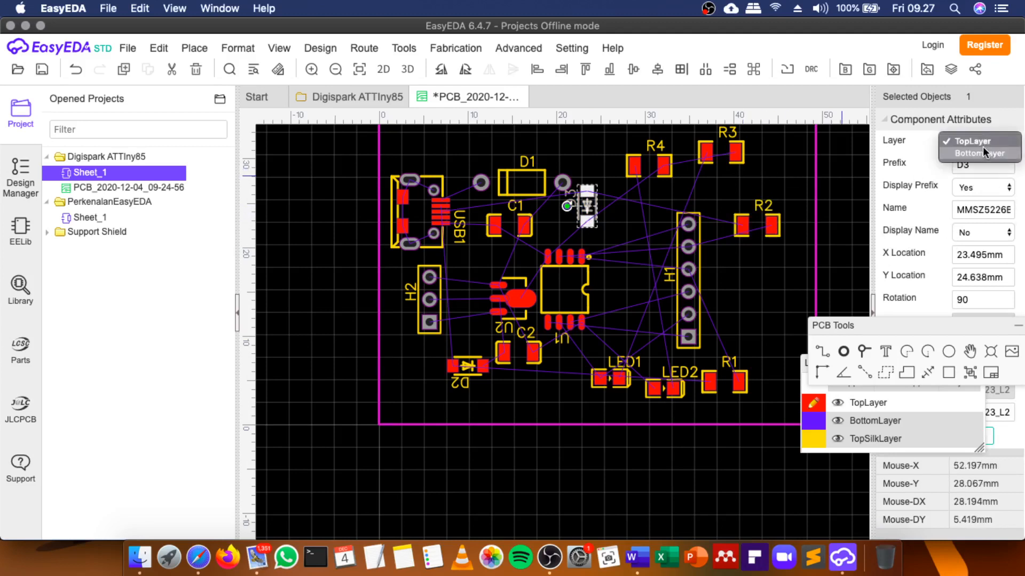
click(984, 152)
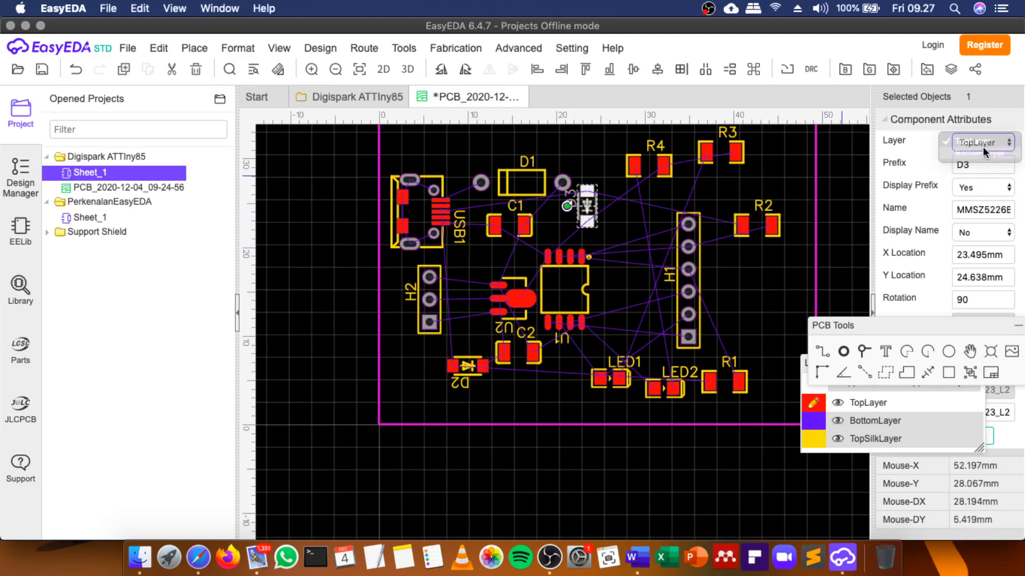
click(746, 183)
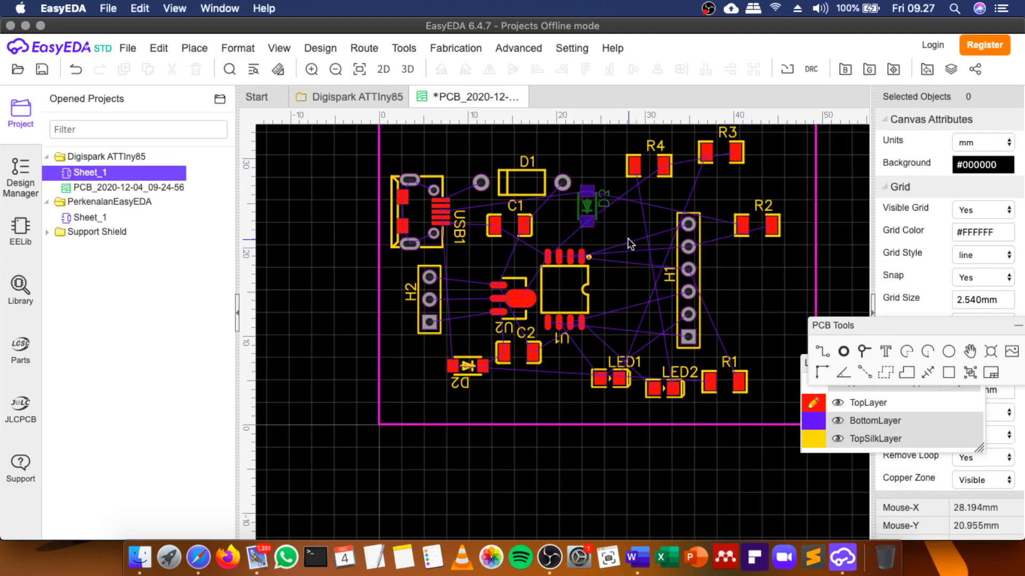
Select resistor R4 as a whole component and check the layer options available for it.
click(633, 166)
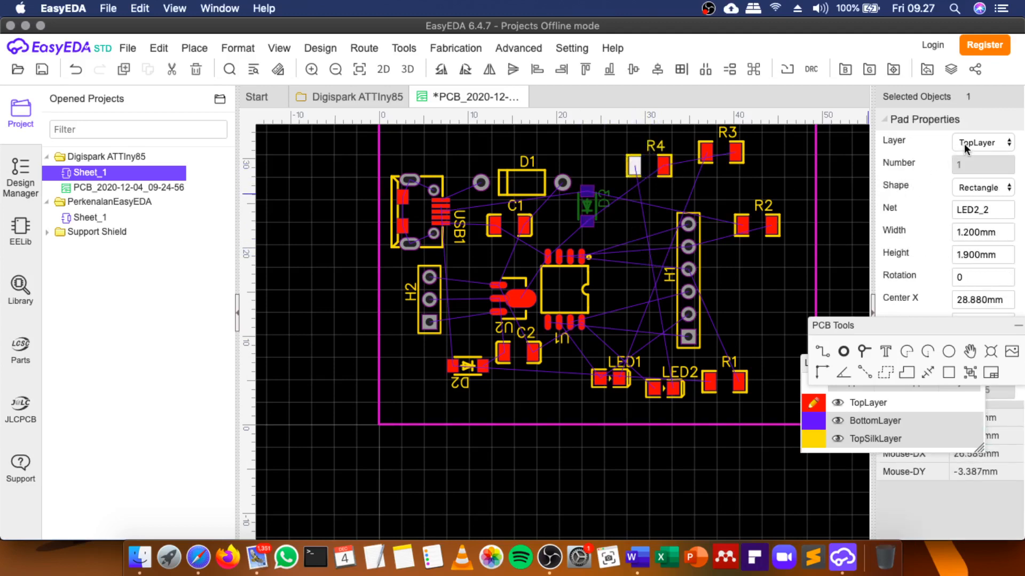
click(669, 166)
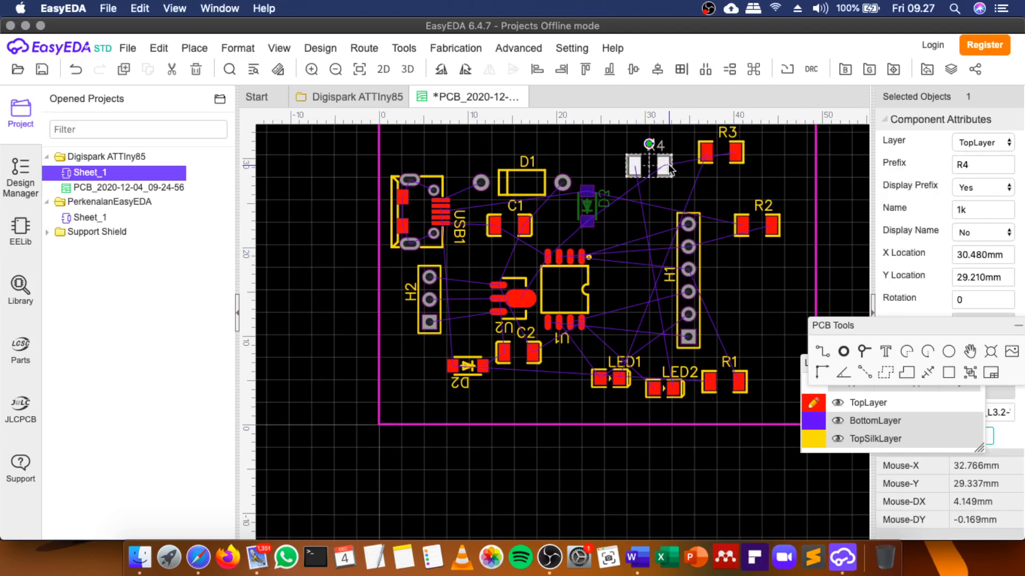
click(966, 143)
click(872, 167)
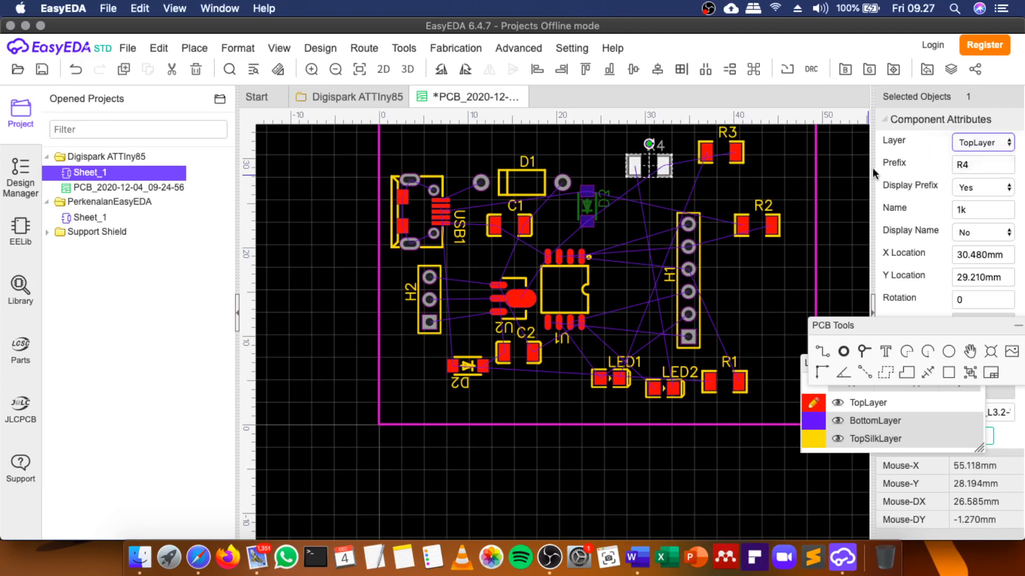
Assign resistor R4 to BottomLayer and deselect it.
click(795, 183)
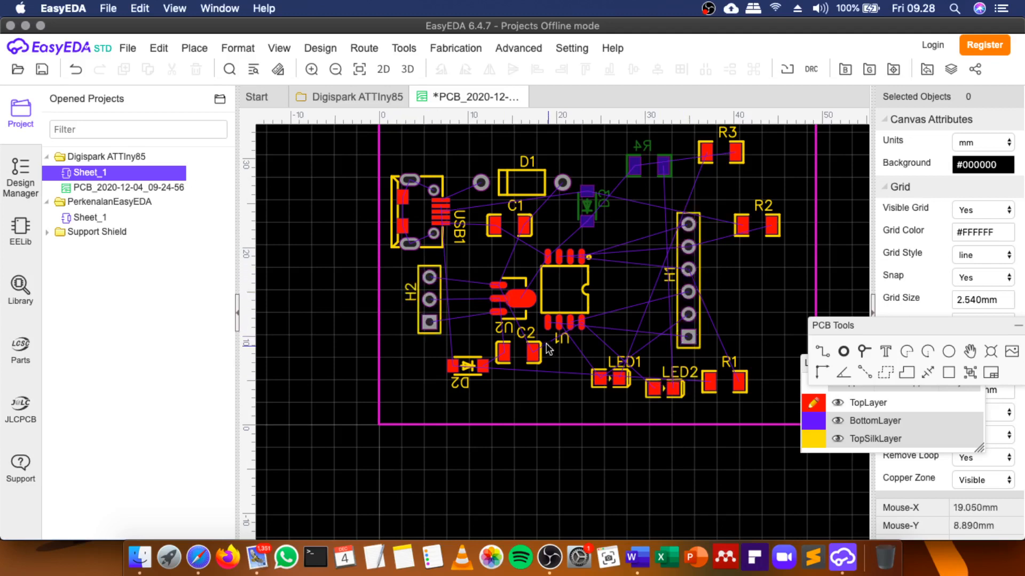
scroll(430, 306, up, 3)
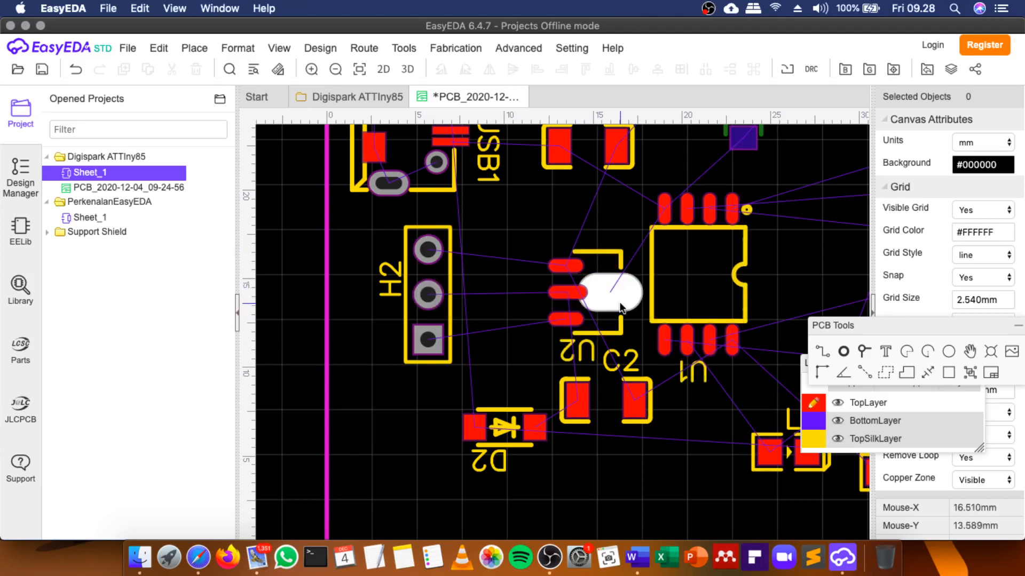
scroll(619, 307, down, 1)
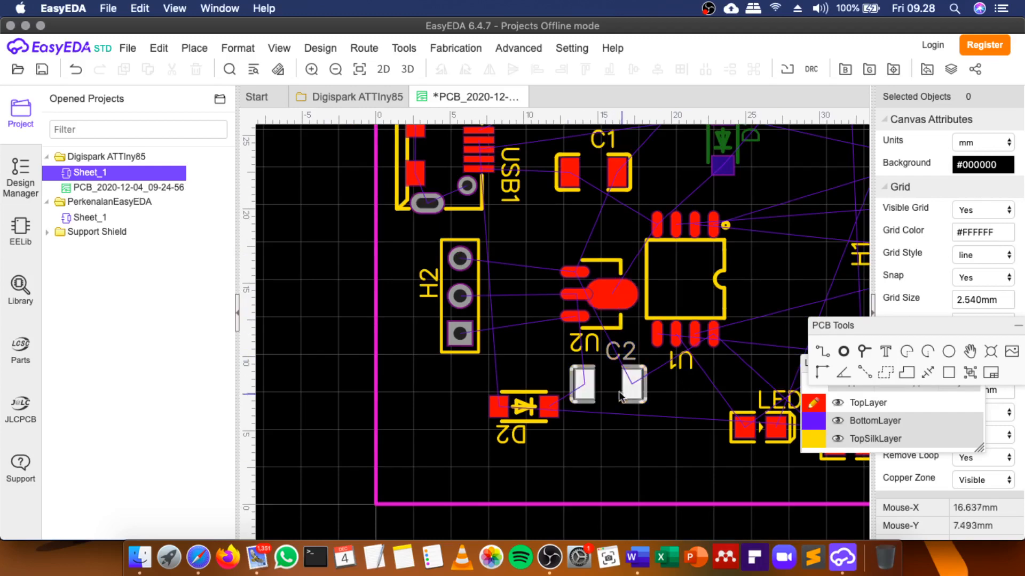
scroll(616, 378, down, 1)
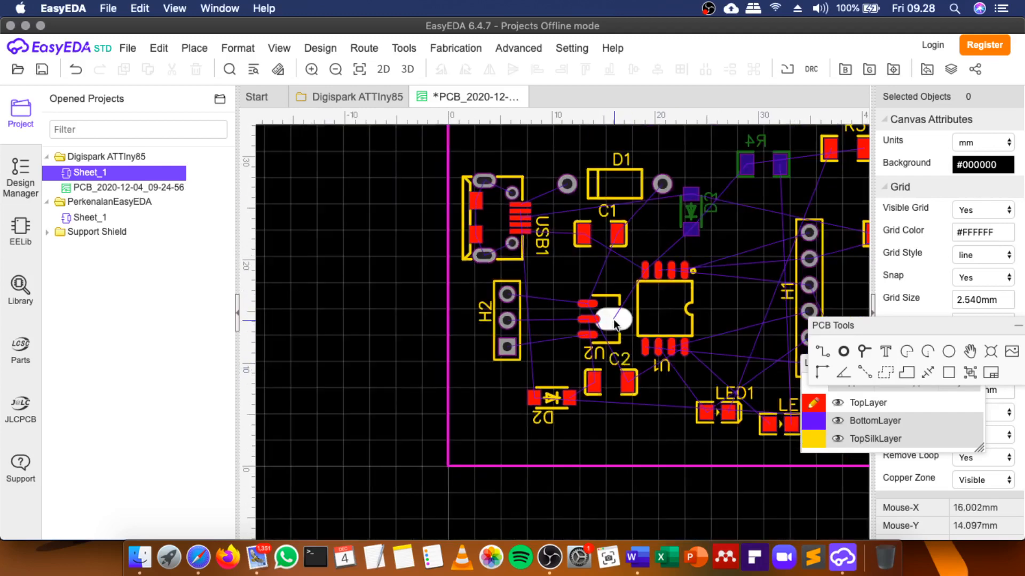
scroll(606, 305, down, 2)
scroll(608, 259, up, 3)
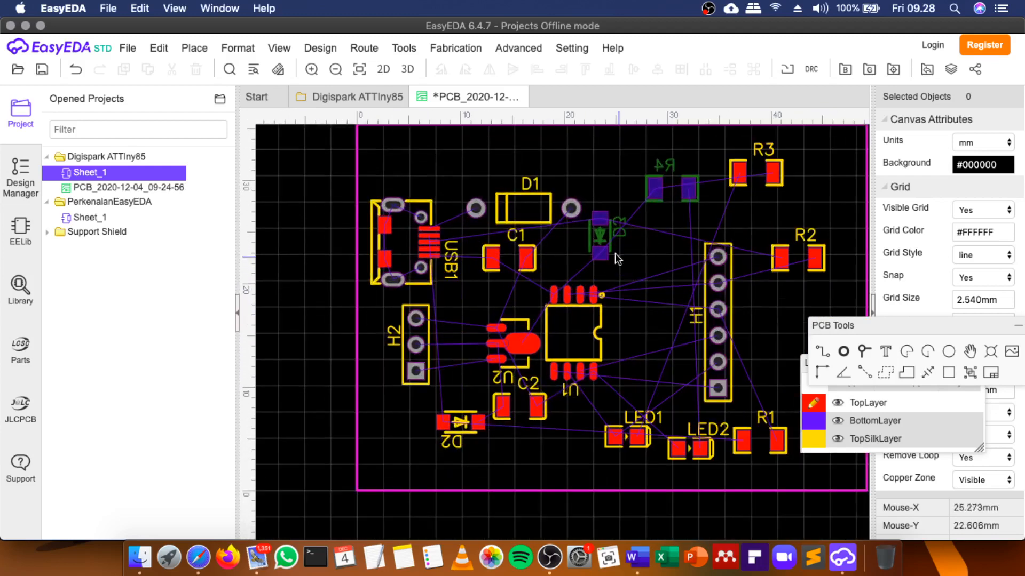
Move diode D1 to about X 14.2, Y 29.8 mm and assign it to BottomLayer.
click(546, 203)
drag(546, 203, 526, 177)
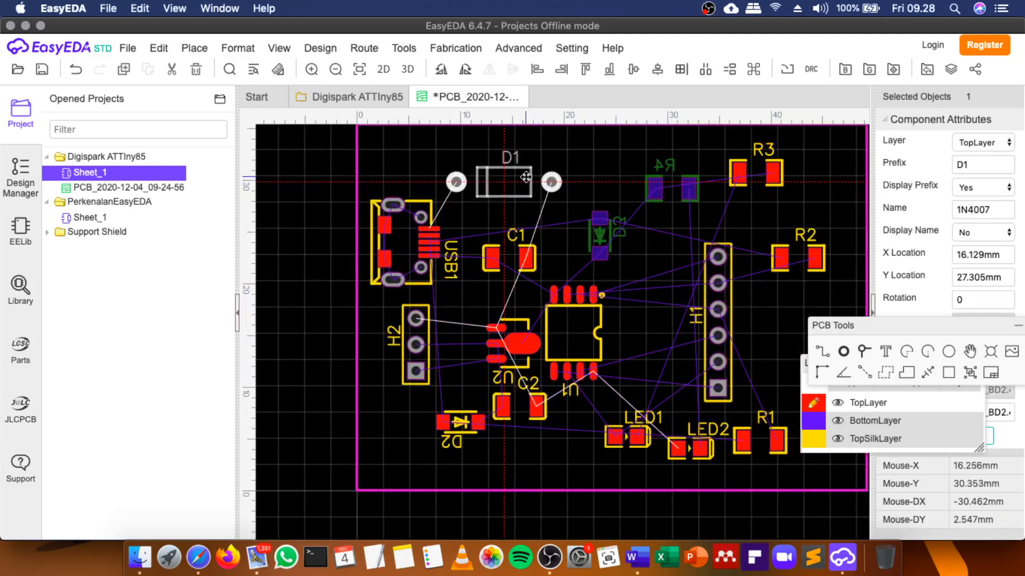
click(967, 140)
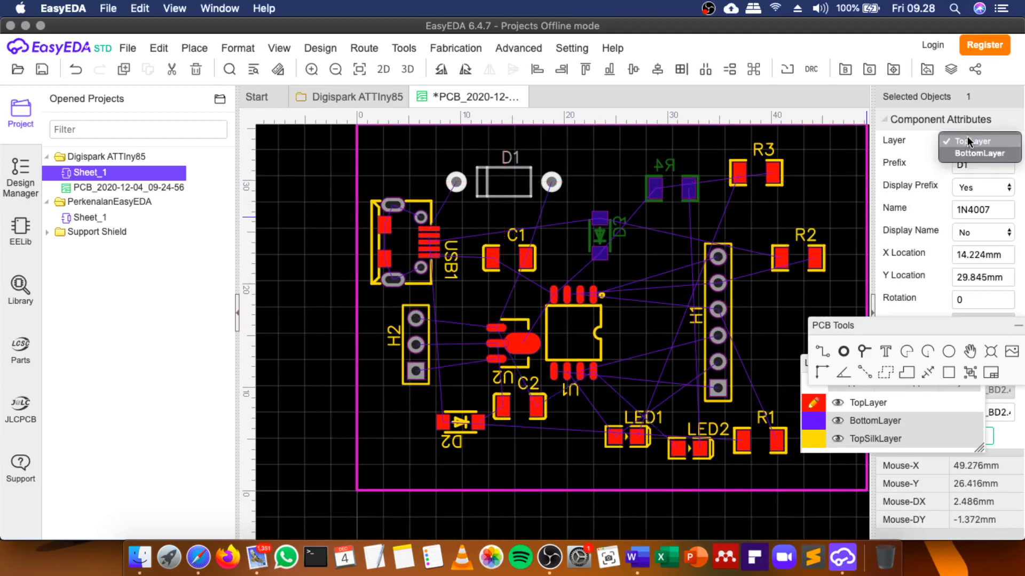
click(967, 153)
Assign each of resistor R3's two pads individually to BottomLayer and clear the selection.
click(773, 173)
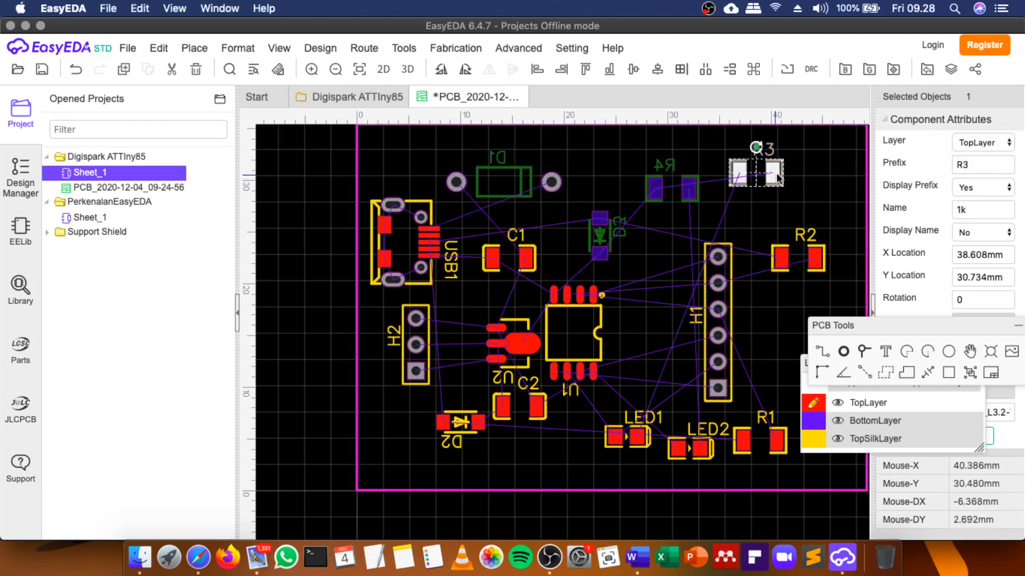
click(773, 172)
click(982, 141)
click(982, 153)
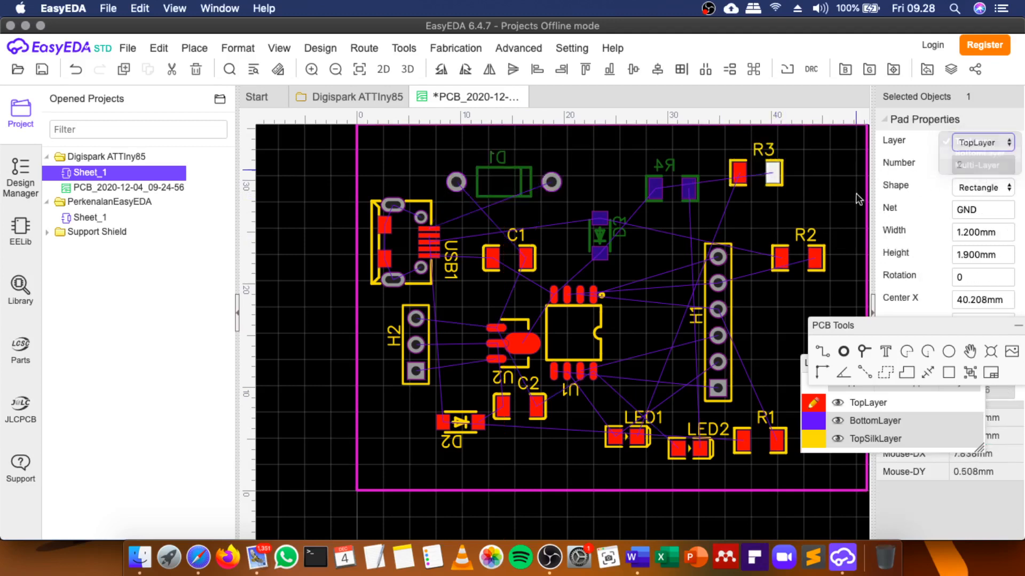
click(789, 192)
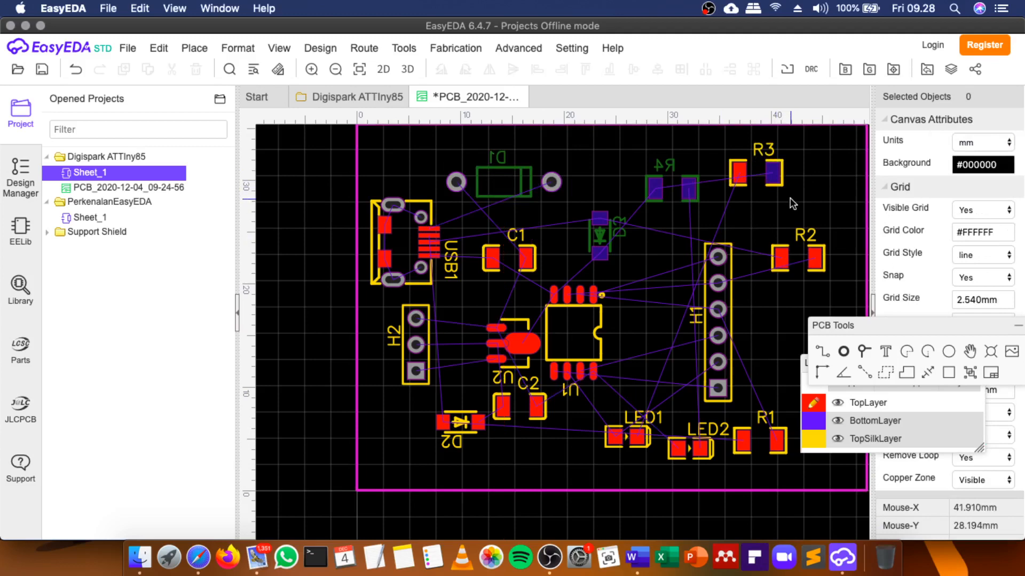
click(739, 173)
click(739, 172)
click(963, 142)
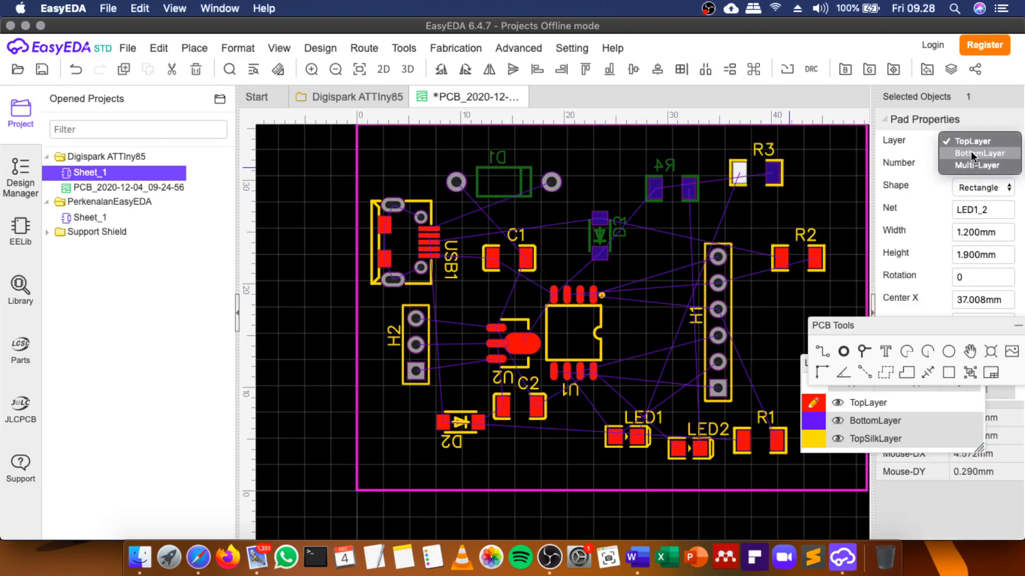
click(972, 152)
click(841, 171)
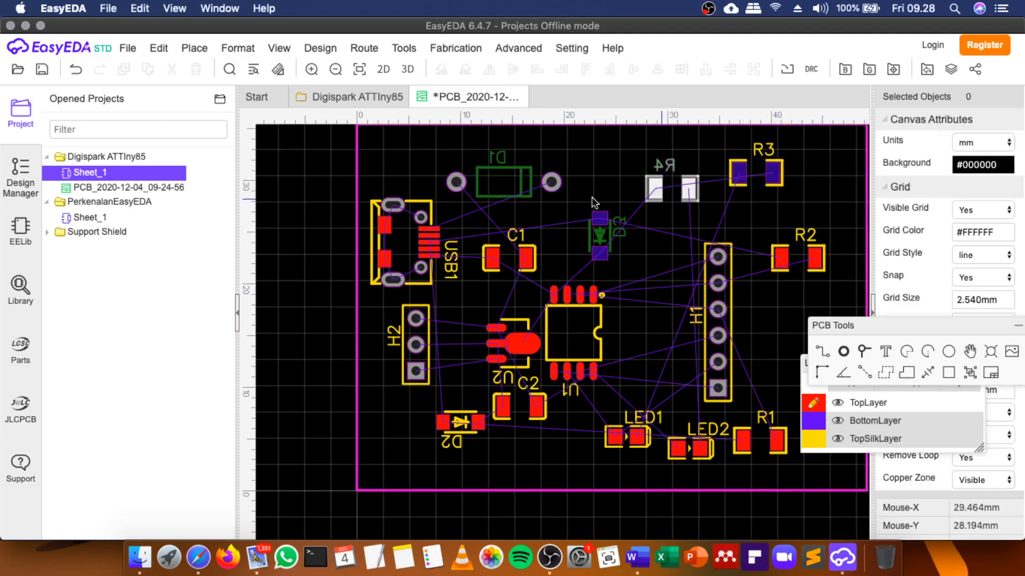
Select resistor R2 as a whole component and assign it to BottomLayer.
scroll(537, 197, down, 1)
click(776, 248)
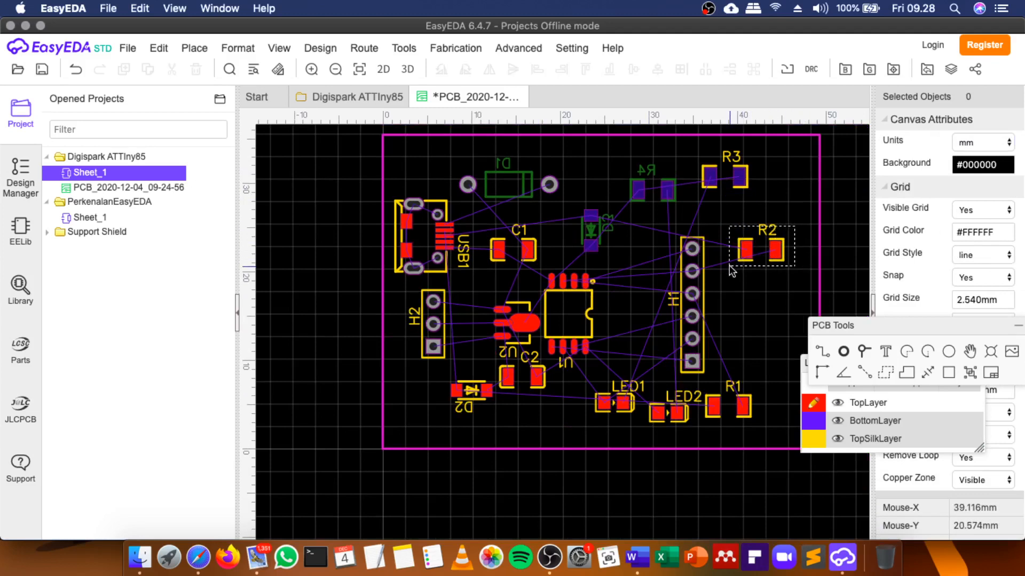
click(991, 142)
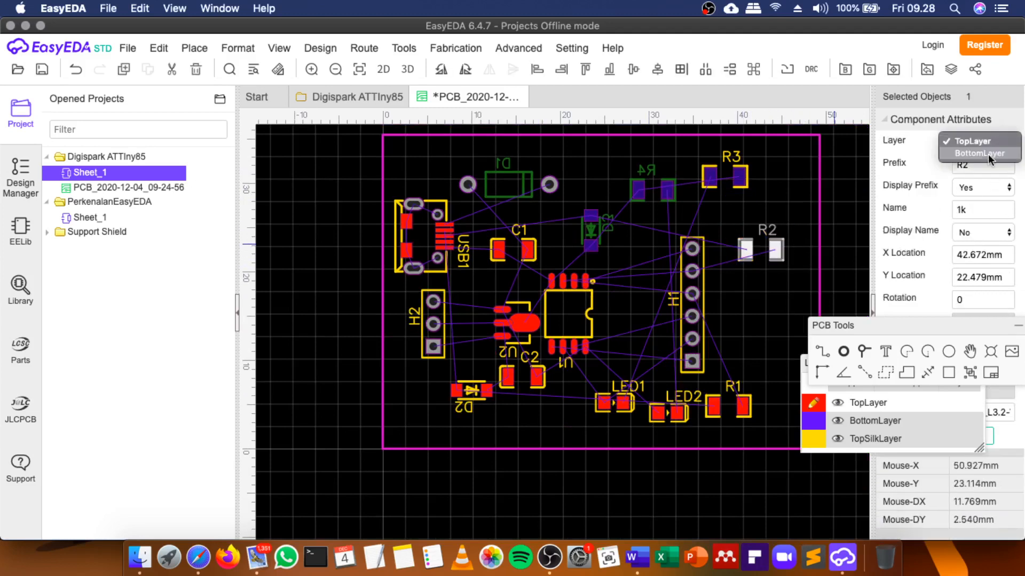
click(988, 153)
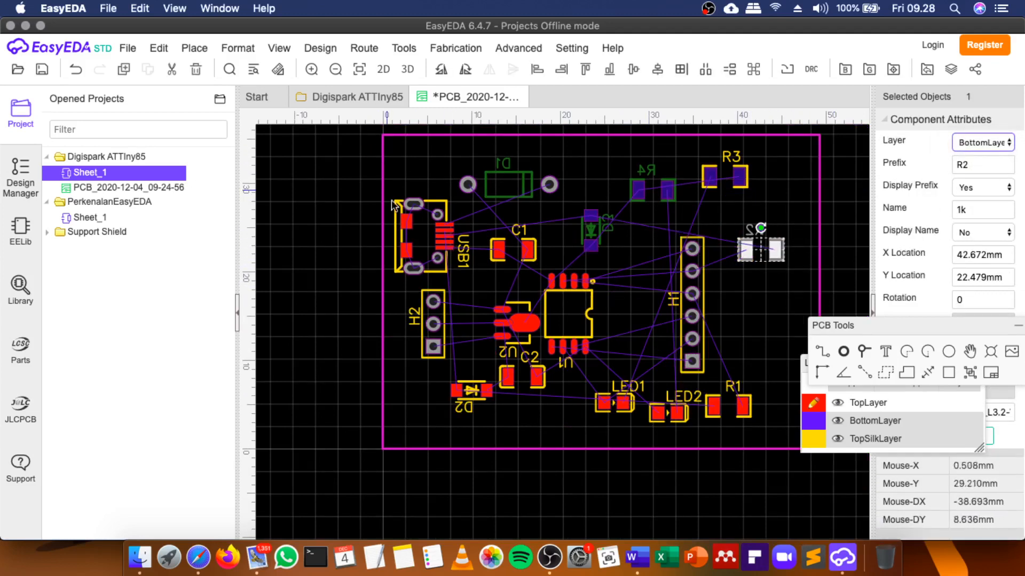
Move headers H2 and H1 aside to opposite sides of the board and assign all the other components to BottomLayer together.
drag(431, 317, 335, 303)
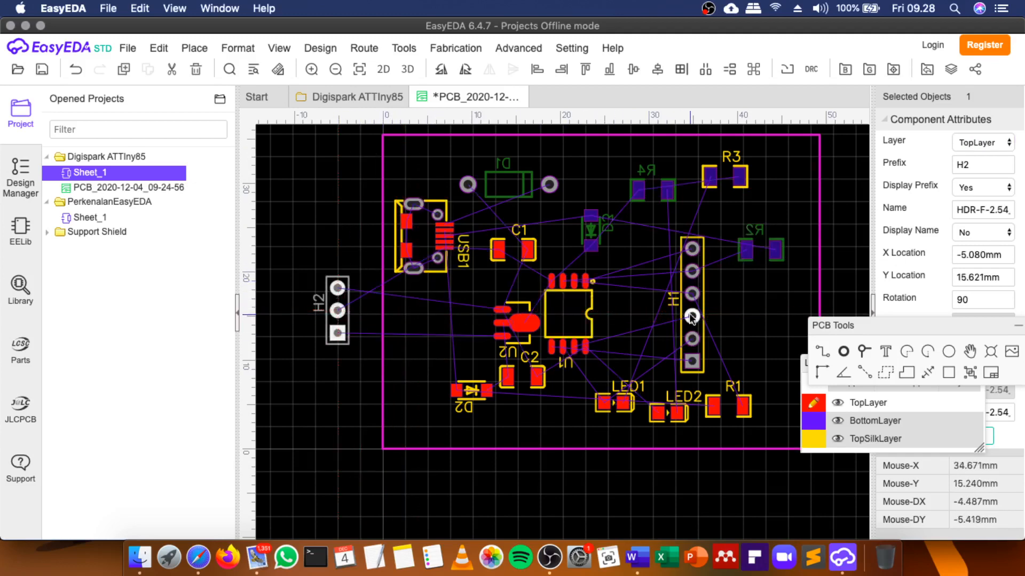
drag(694, 321, 824, 335)
drag(345, 146, 788, 433)
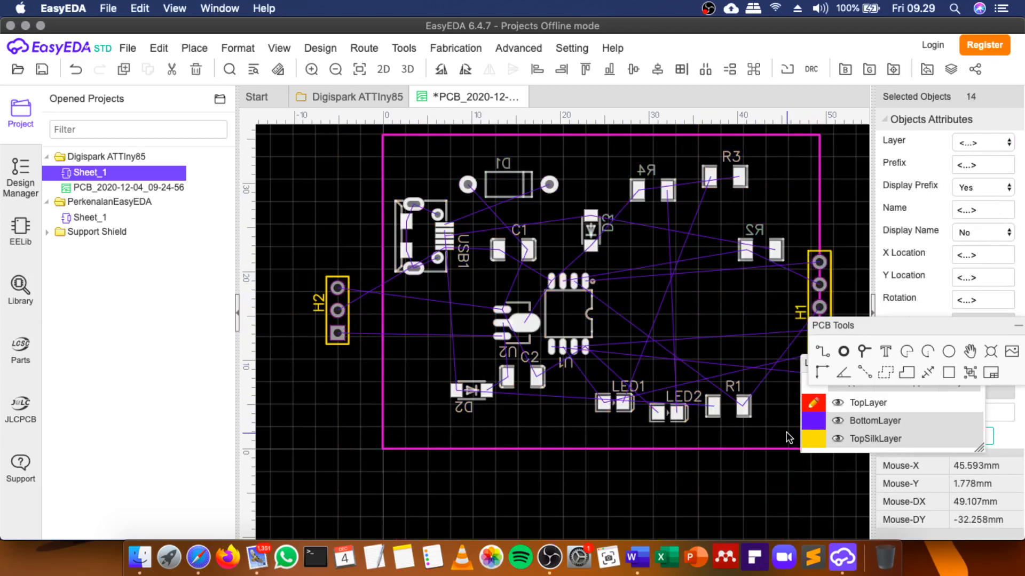
click(967, 144)
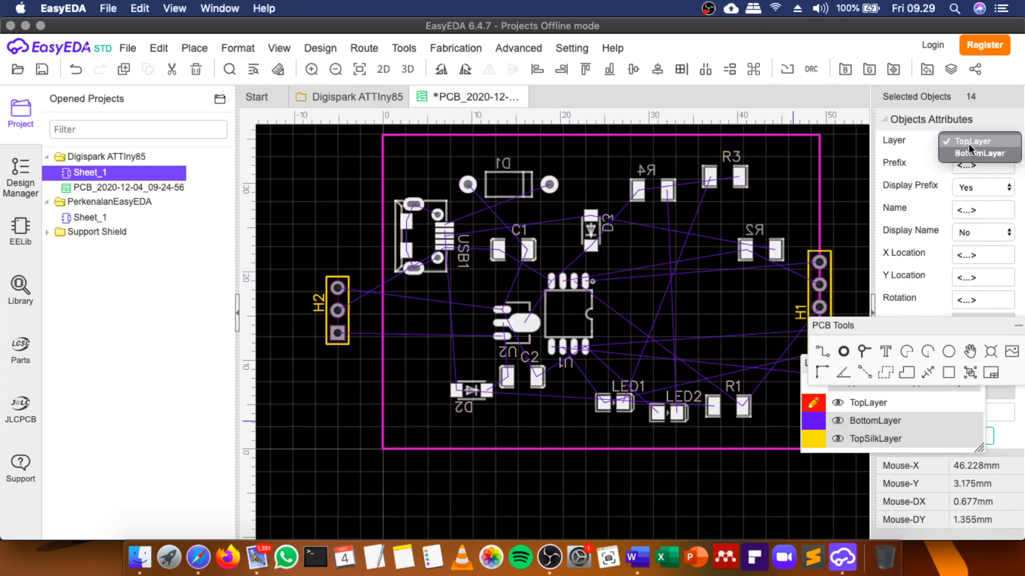
click(969, 151)
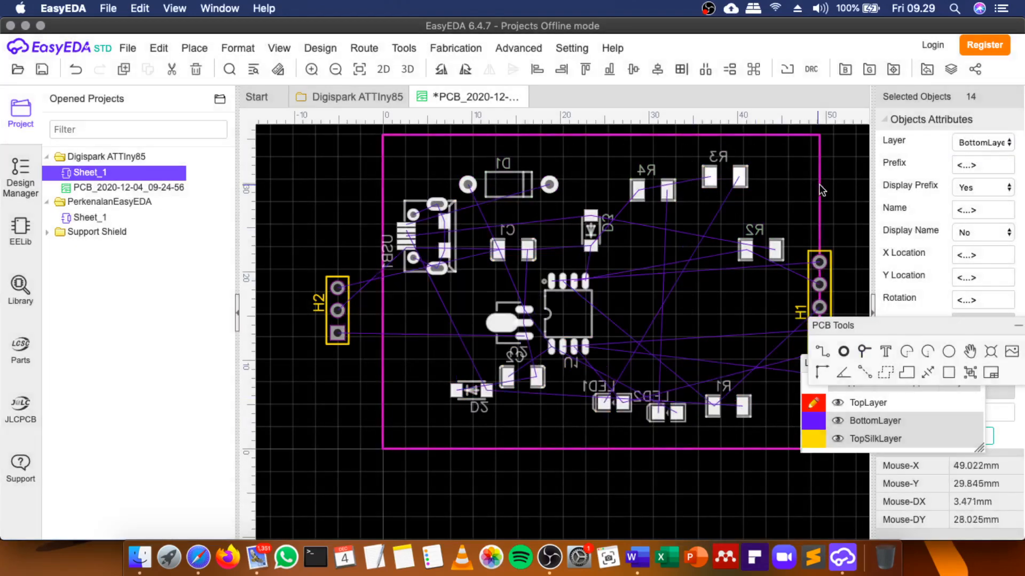
click(831, 190)
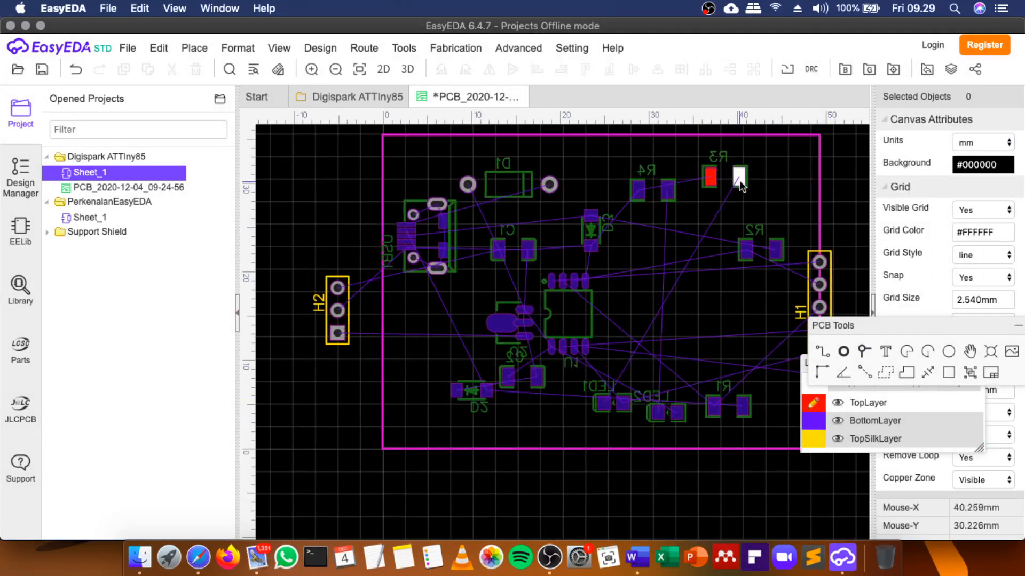
Try reapplying BottomLayer to resistor R3 as a whole component.
click(704, 192)
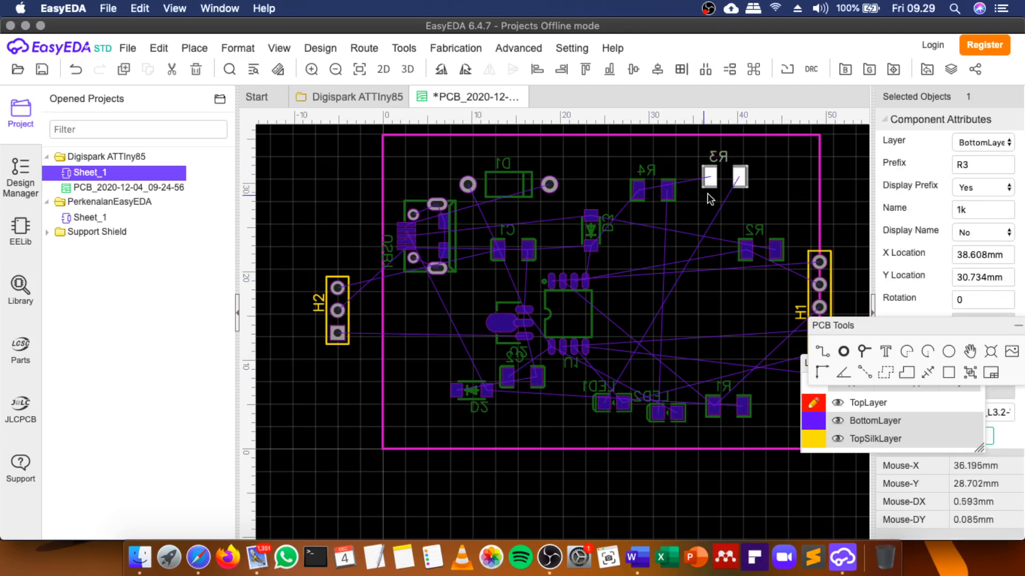
click(994, 142)
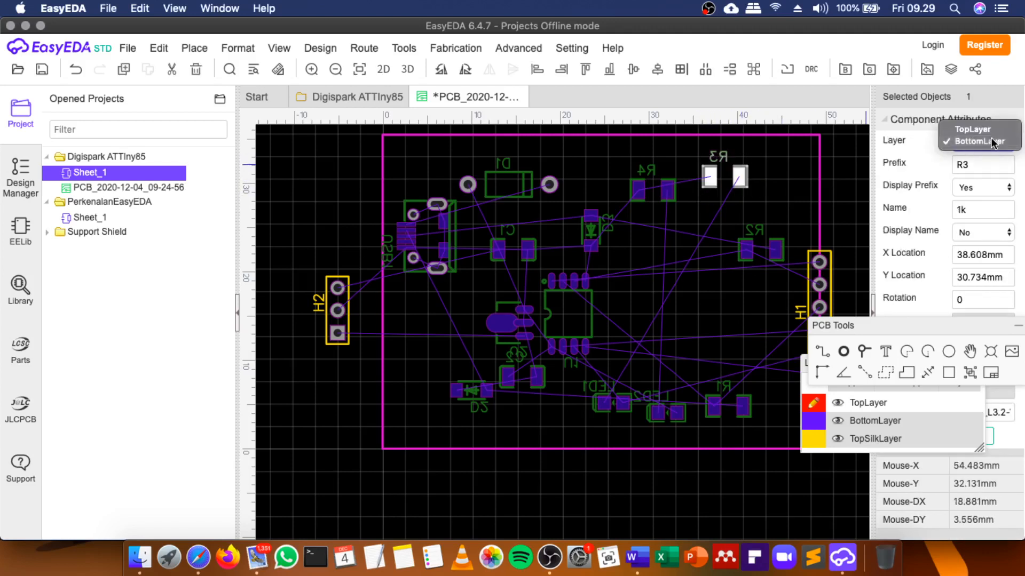
click(992, 140)
click(849, 178)
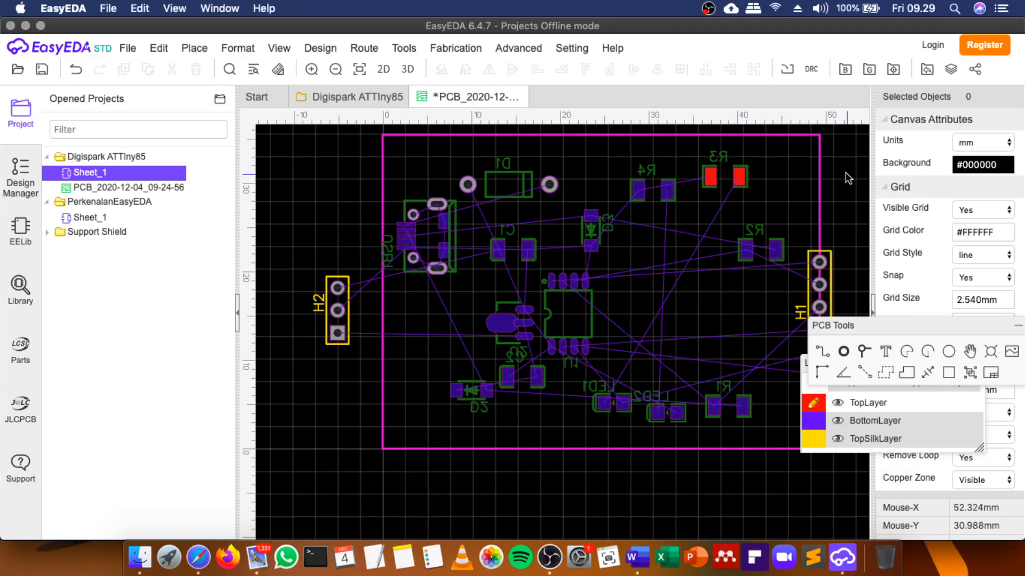
Switch the whole resistor R3 to TopLayer and deselect it.
click(739, 179)
click(723, 178)
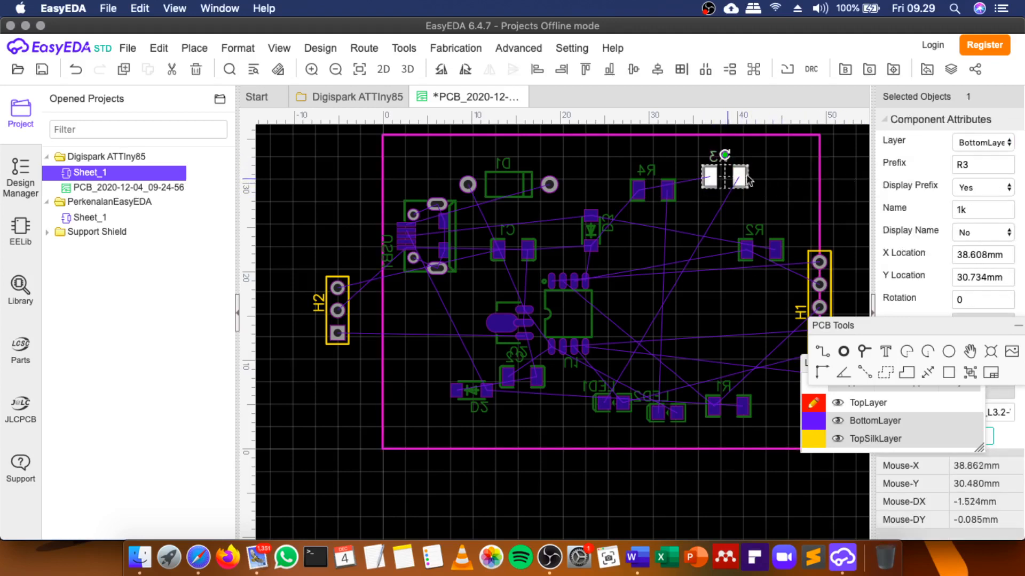
click(961, 142)
click(968, 128)
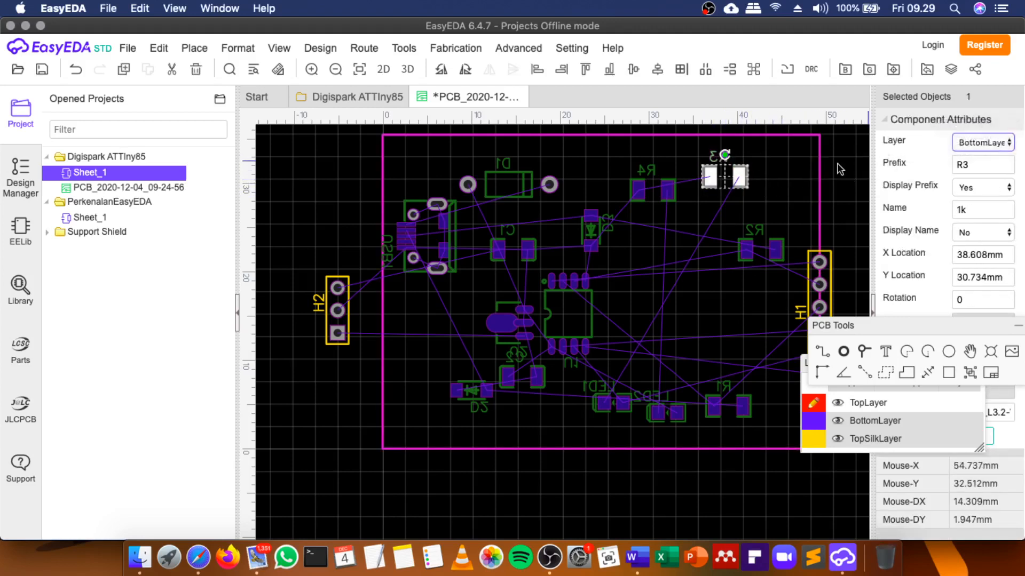
click(837, 173)
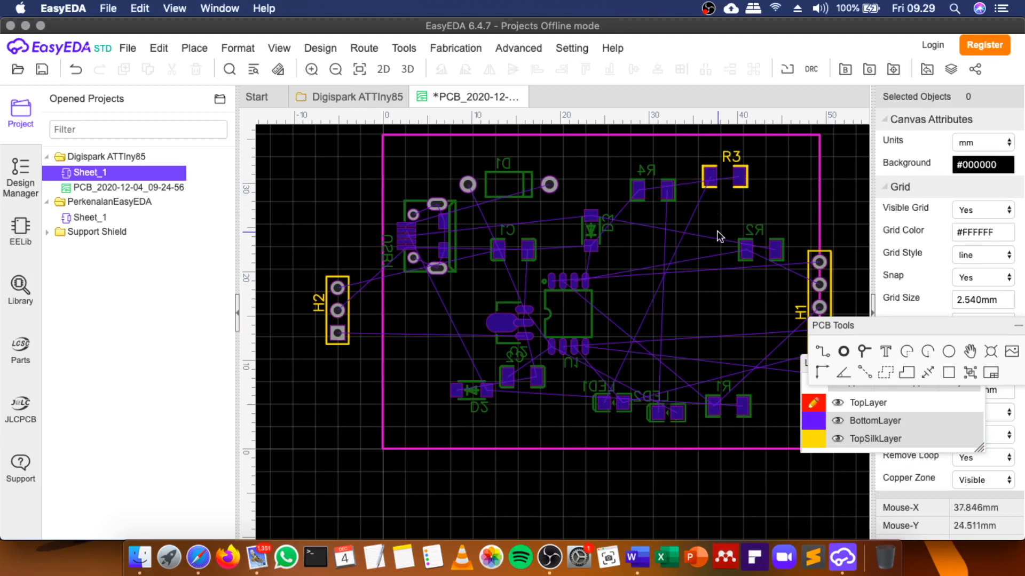
Rotate the USB1 connector to 270° and move it to about X 4.2, Y 21.6 mm near the board edge.
scroll(727, 235, down, 1)
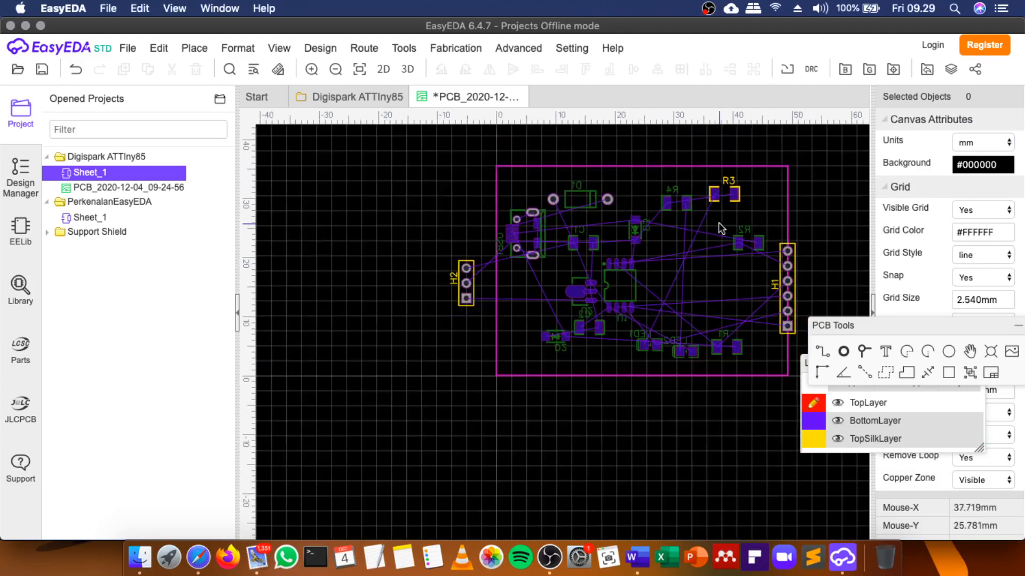
scroll(721, 229, up, 2)
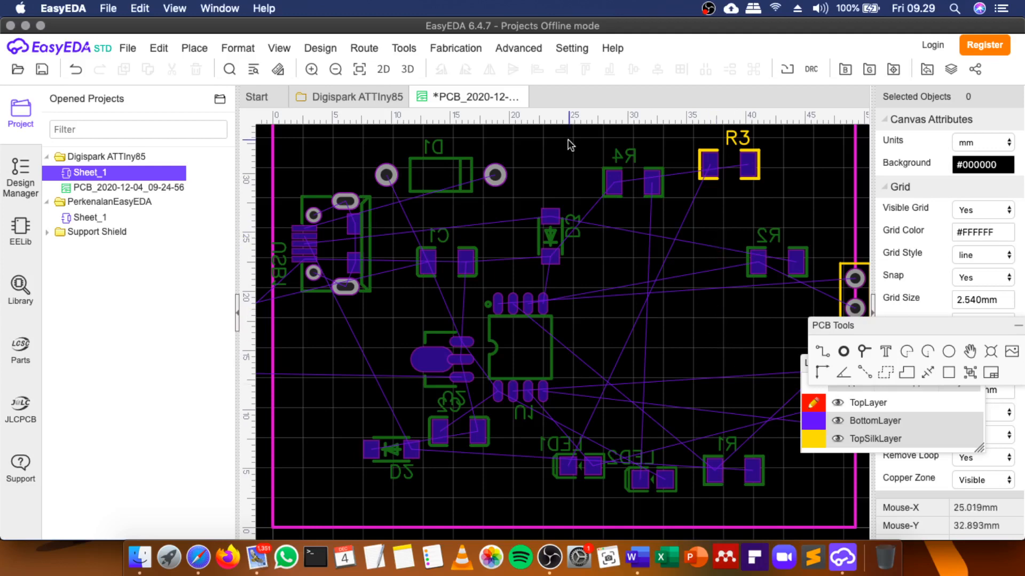
scroll(697, 292, down, 1)
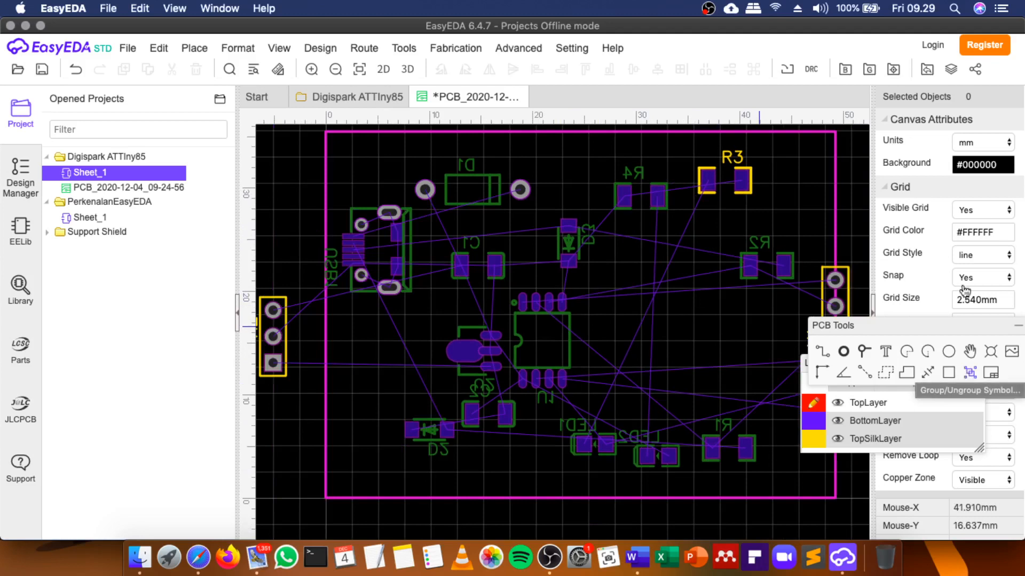
click(374, 256)
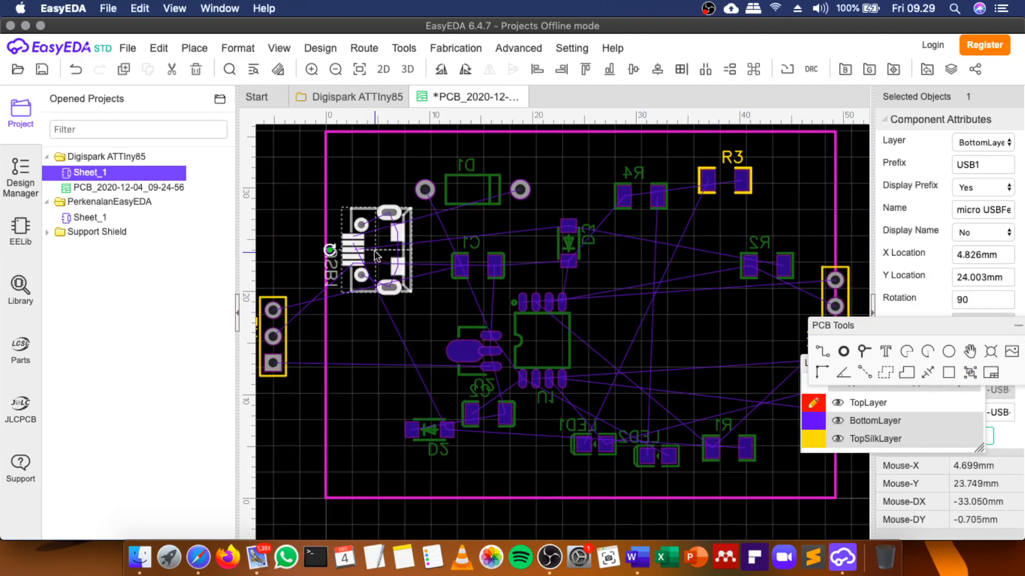
key(space)
key(space)
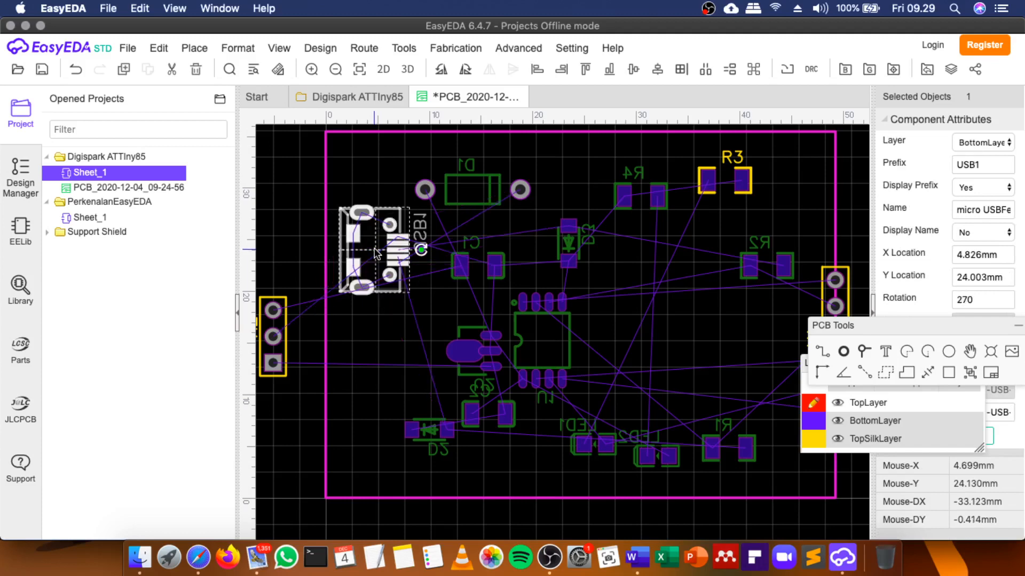
drag(376, 255, 367, 279)
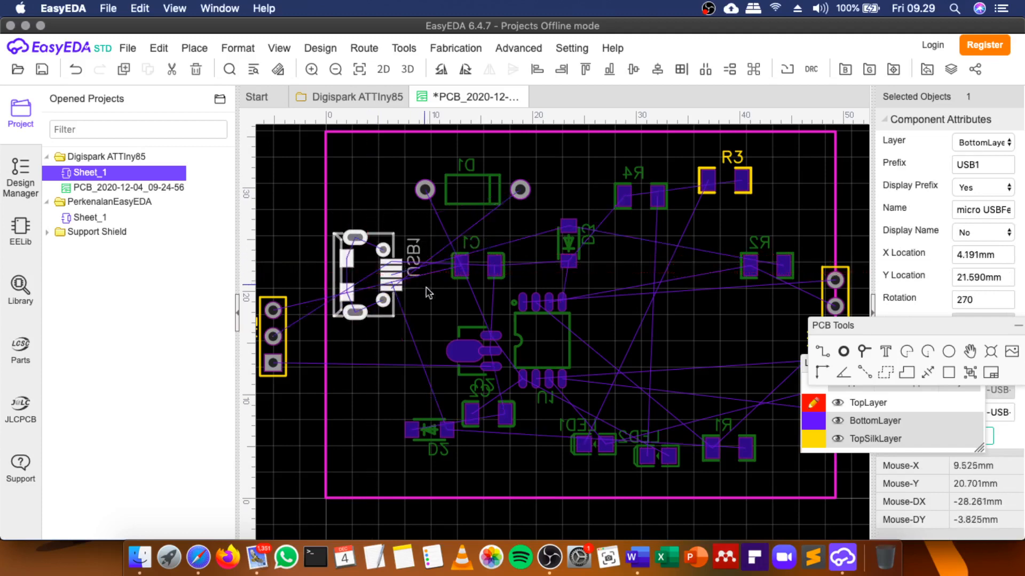
Move U2 to about X 9.9, Y 14.0 mm and bring header H2 beside it at about X 3.8, Y 13.2 mm, rotated to 90°.
drag(480, 354, 422, 357)
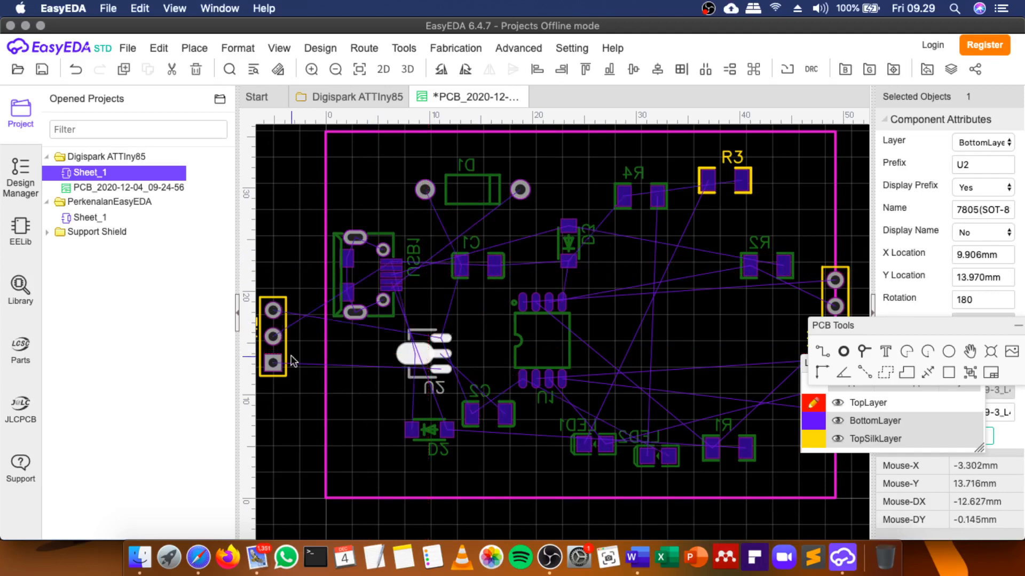
drag(272, 337, 365, 362)
key(space)
key(space)
key(space)
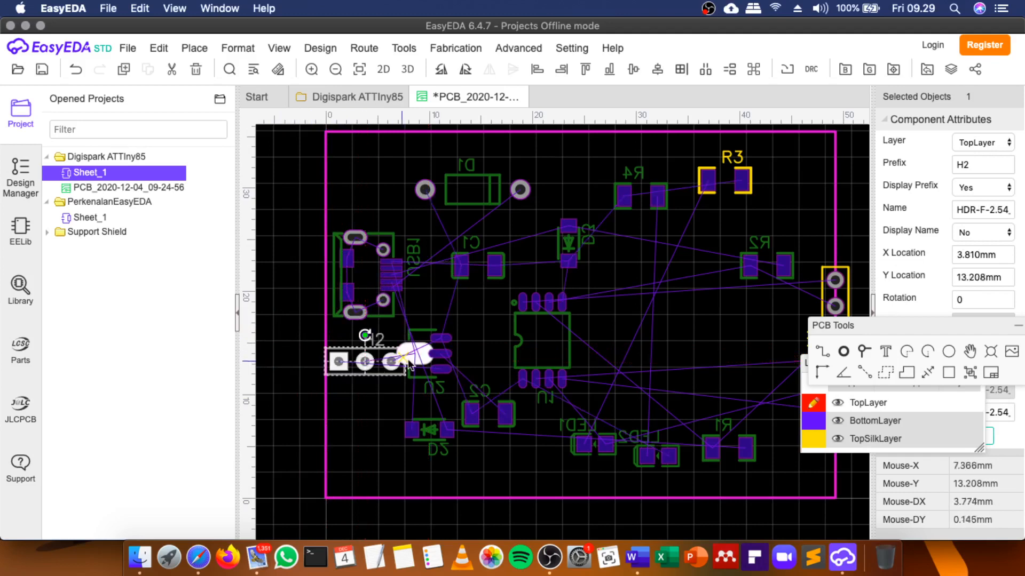
key(space)
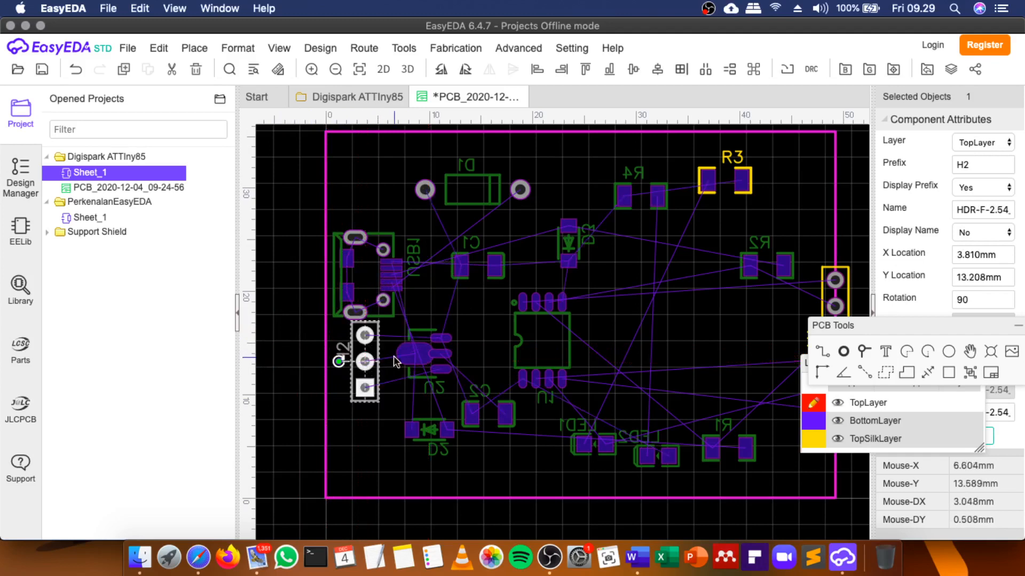
Rotate header H2 to 270° and turn U2 around by 180°, shifting U2 further away from the header.
key(space)
key(space)
click(416, 354)
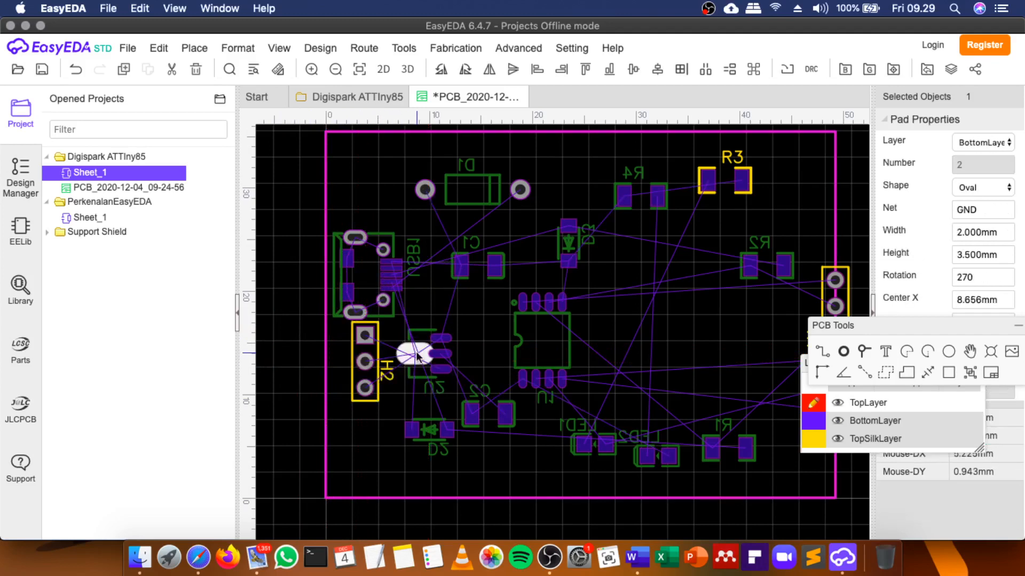
key(space)
key(space)
drag(428, 355, 452, 355)
Move H2 to about X 4.3, Y 9.9 mm and, after consulting the schematic, D2 to about X 17.8, Y 0.9 mm.
mouse_move(430, 427)
mouse_down()
mouse_move(363, 401)
mouse_move(440, 323)
mouse_move(432, 316)
mouse_move(443, 434)
mouse_up()
drag(369, 363, 374, 396)
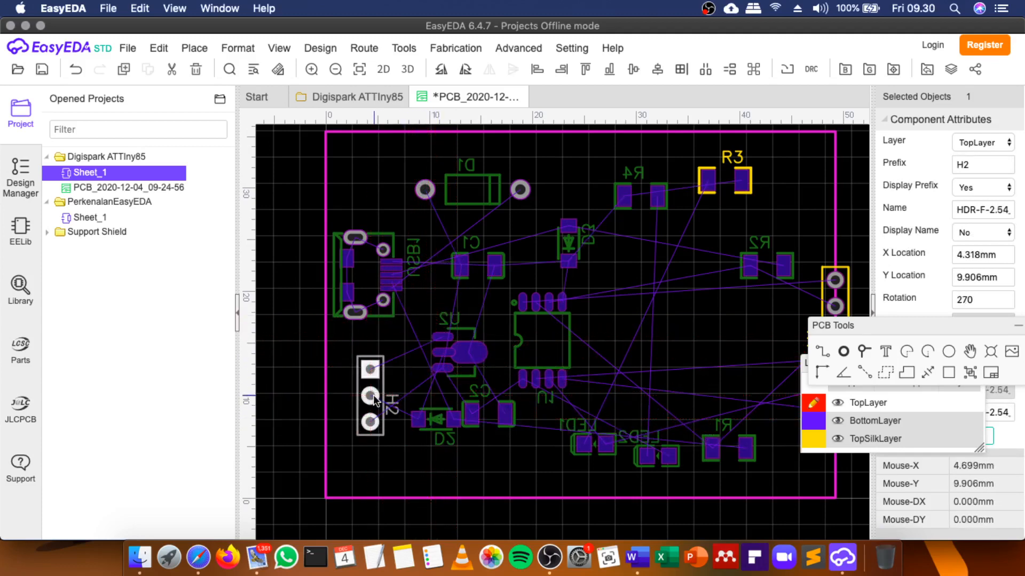
click(356, 105)
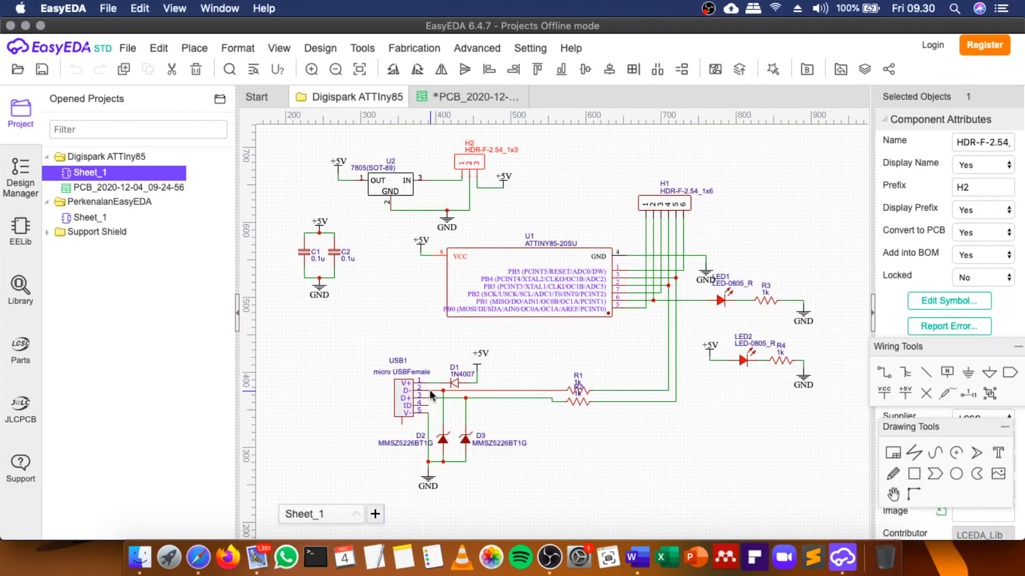
scroll(430, 395, up, 2)
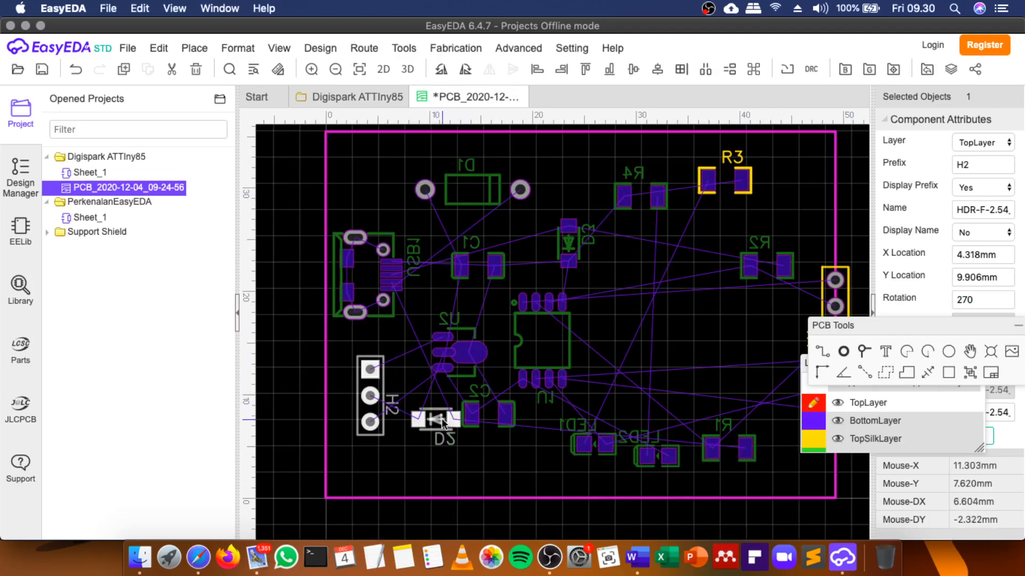
drag(440, 418, 515, 487)
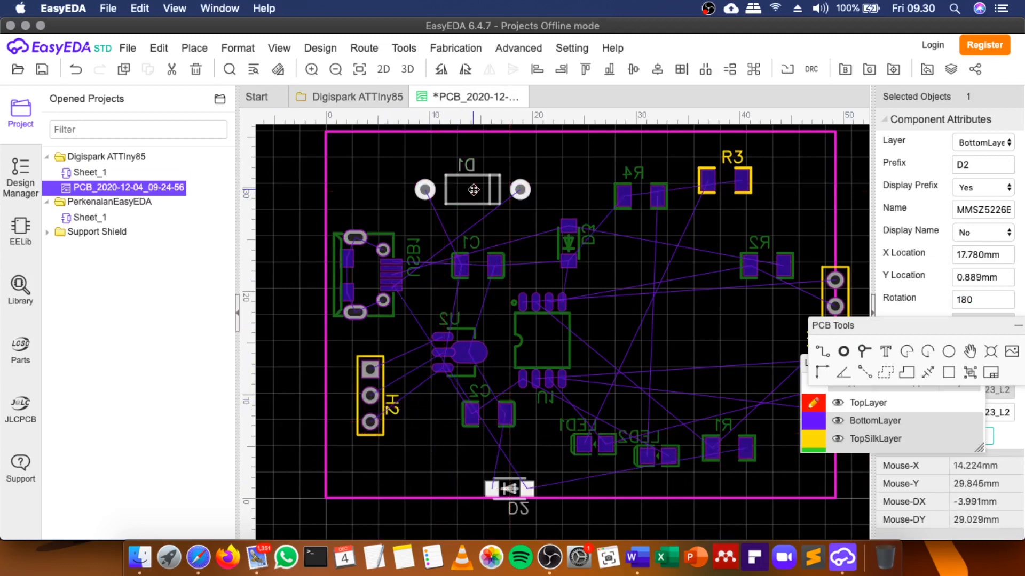
Bring D1 to about X 12.6, Y 17.8 mm and shift U1 and U2 away to make room for it.
drag(473, 189, 457, 315)
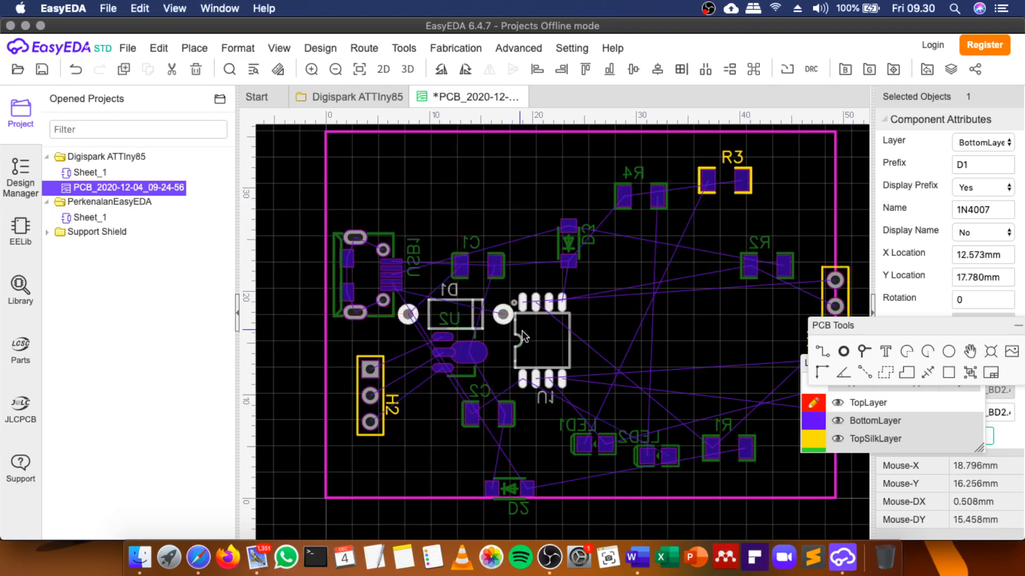
drag(541, 341, 602, 347)
drag(468, 354, 507, 387)
Rotate diode D1 to 180° and place it at about X 8.9, Y 15.5 mm between USB1 and header H2.
click(451, 319)
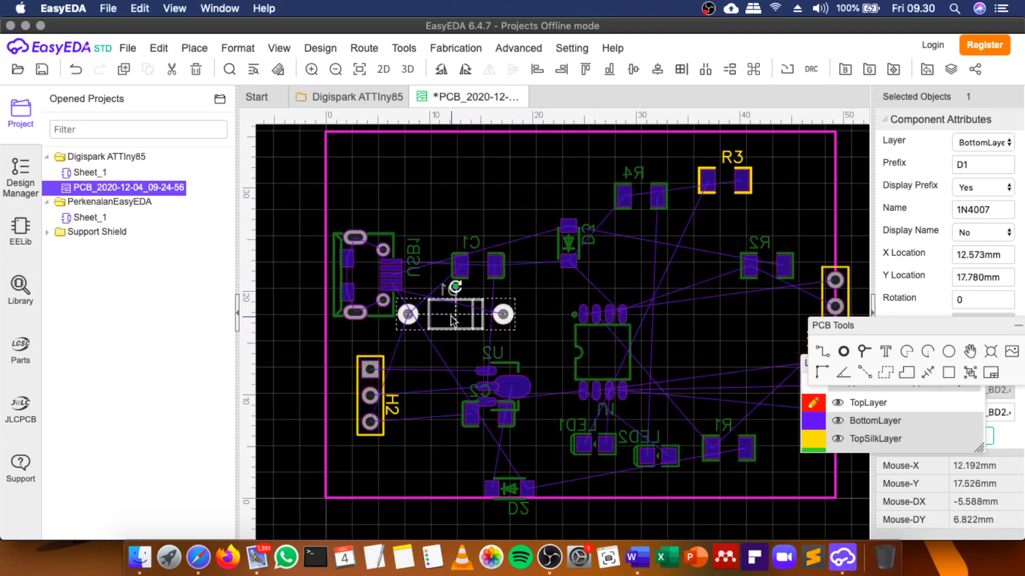
key(space)
key(space)
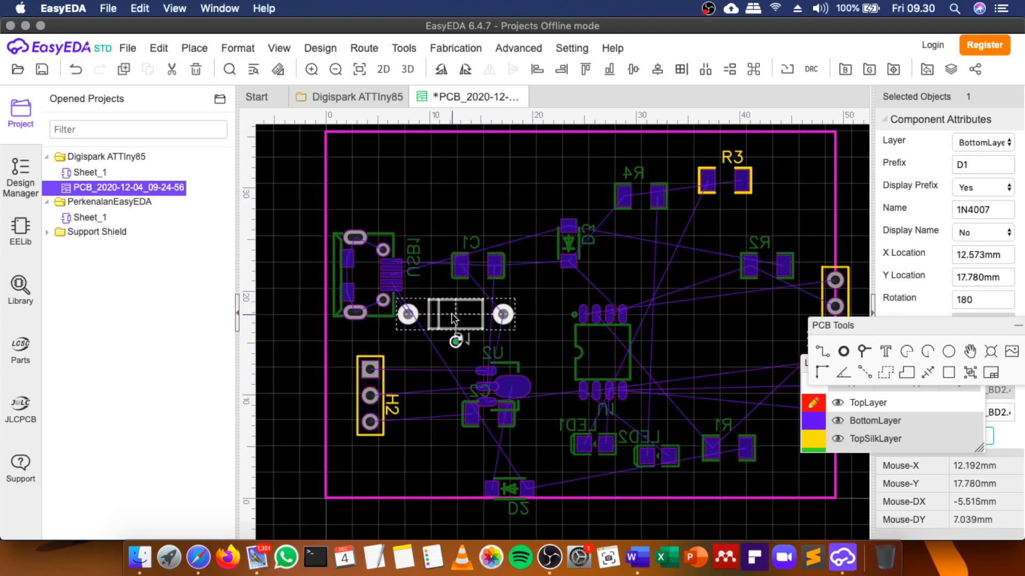
drag(452, 319, 414, 338)
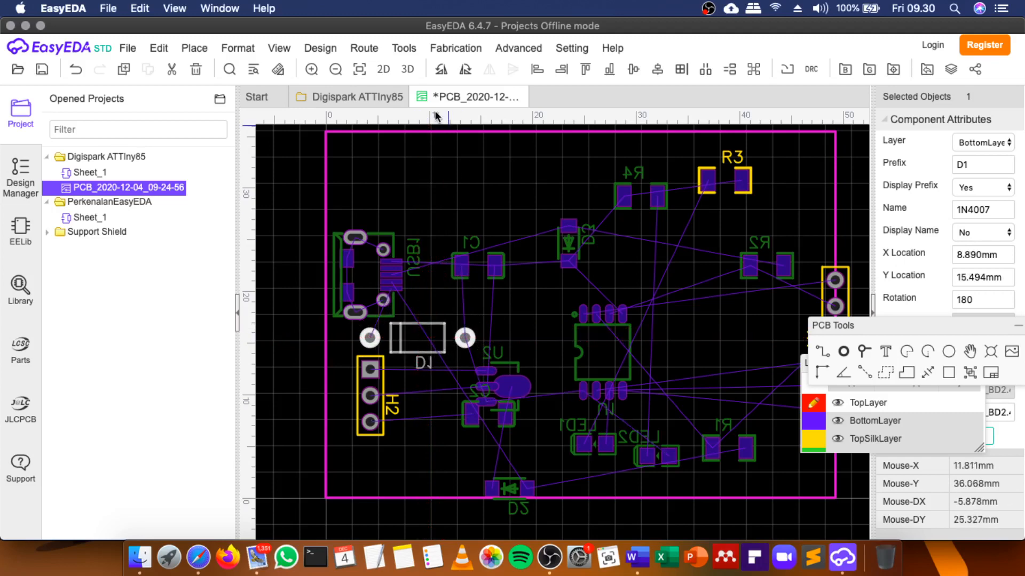
Check the diode connections in the schematic and place D2 at about X 10.0, Y 18.5 mm, rotated to 270°.
click(369, 101)
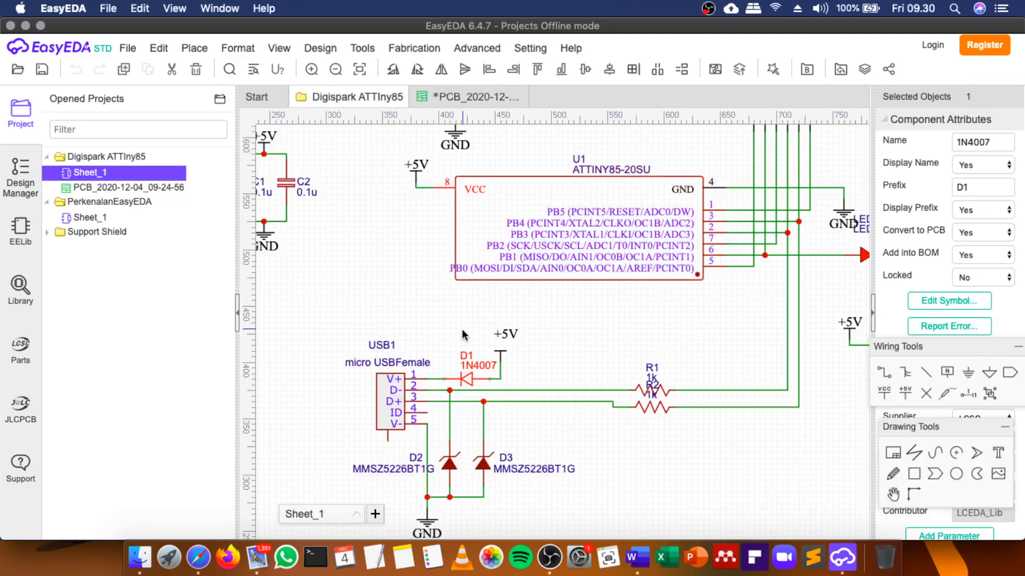
scroll(462, 328, down, 2)
scroll(481, 422, up, 3)
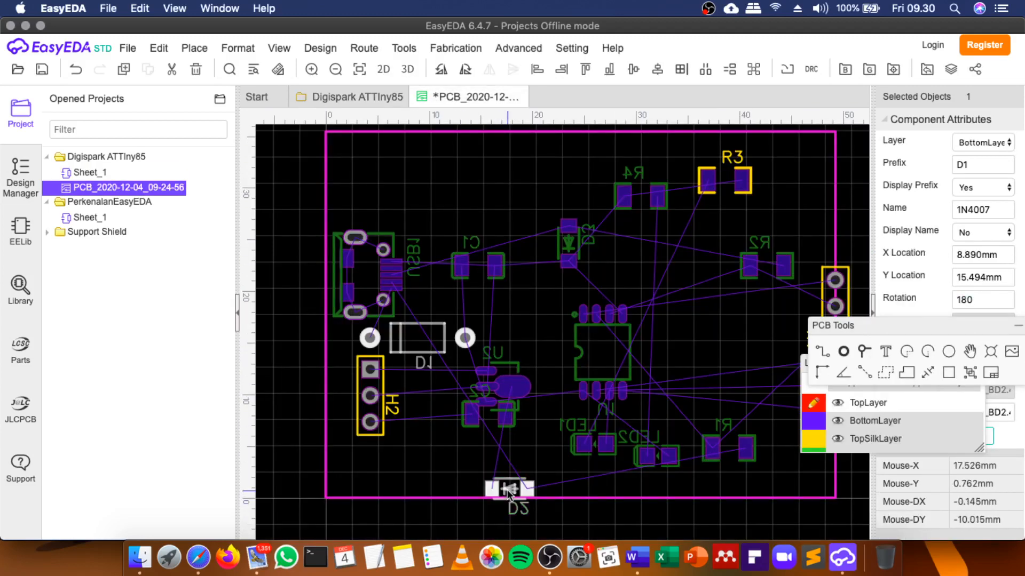
drag(507, 494, 428, 311)
key(space)
key(space)
key(space)
key(space)
scroll(430, 312, up, 2)
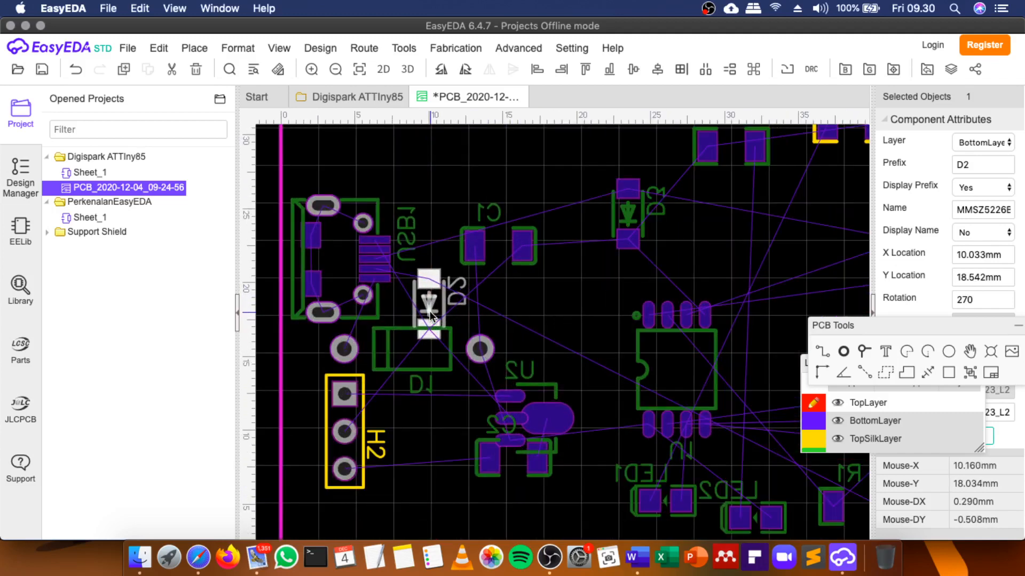
Clear the space beside USB1 by moving D2 to about X 16.8, Y 18.4 mm and C1 up towards the board's upper edge.
drag(431, 305, 534, 305)
drag(431, 343, 421, 343)
click(503, 245)
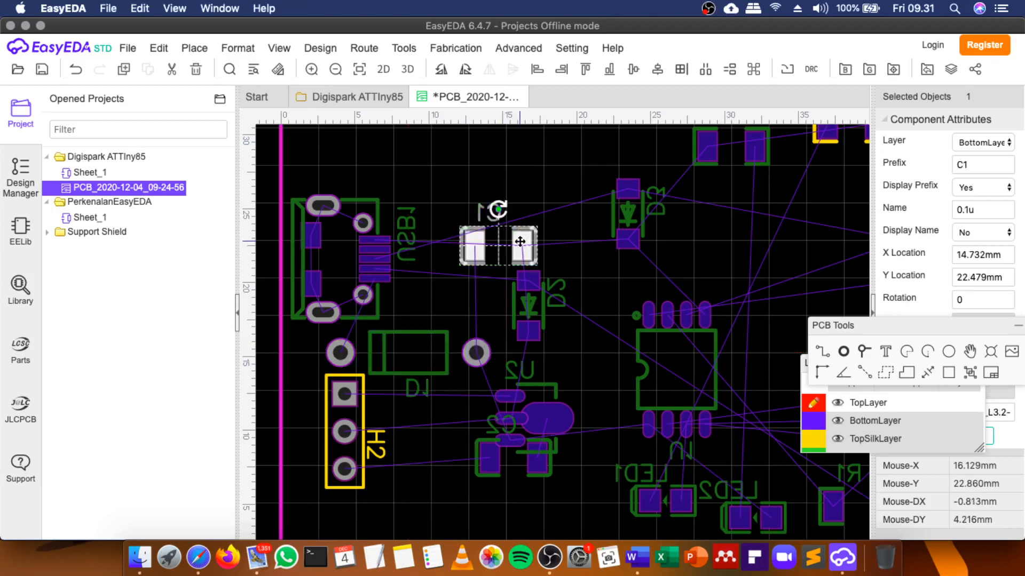
drag(519, 242, 524, 137)
Rotate diode D3 to 90° and bring it next to the USB1 connector.
click(621, 214)
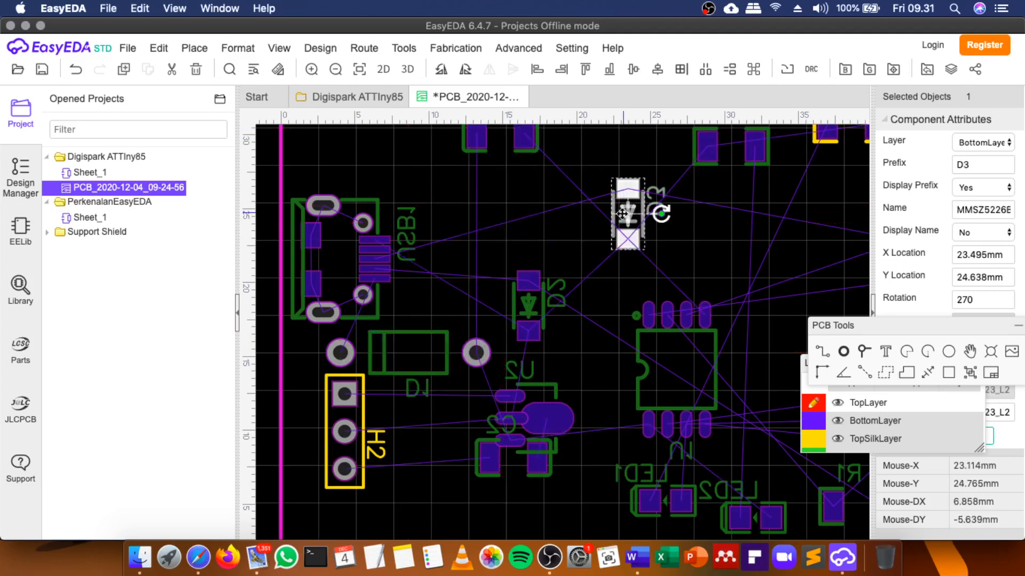
key(space)
drag(622, 213, 463, 241)
key(space)
Rotate D2 to 90° and place it at about X 15.0, Y 22.7 mm, adjusting D3 so both diodes sit beside USB1.
click(524, 302)
key(space)
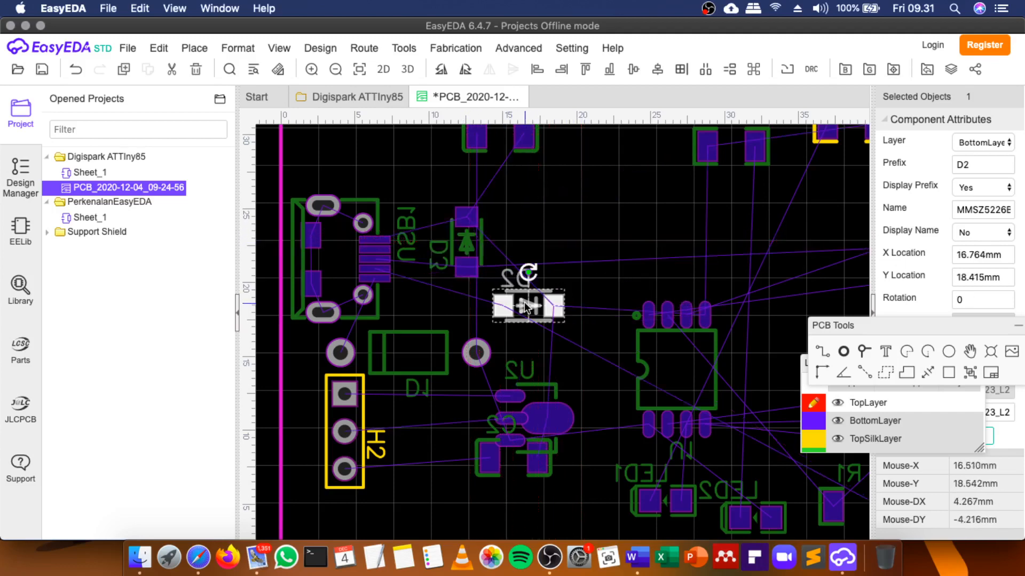
key(space)
drag(525, 297, 446, 228)
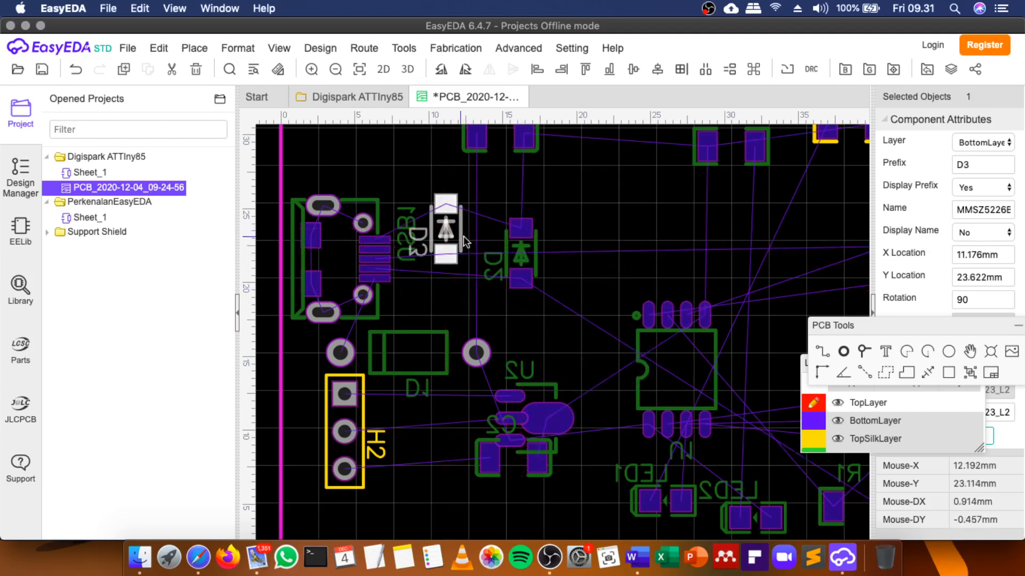
drag(519, 251, 511, 247)
drag(449, 224, 449, 219)
drag(507, 241, 496, 239)
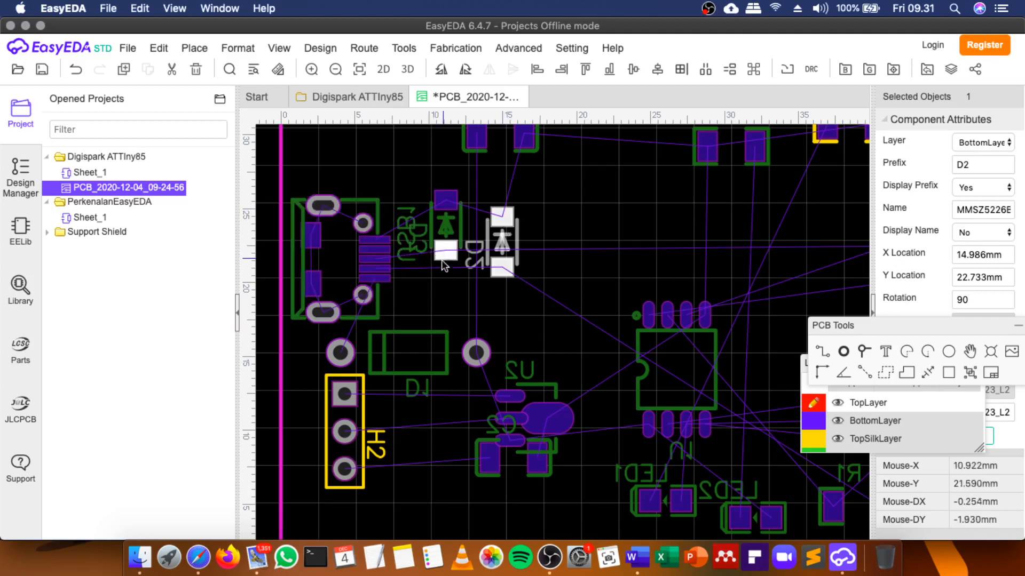
Check the USB data-line resistors in the schematic and place R1 at about X 19.9, Y 20.0 mm, rotated to 180°.
scroll(453, 320, down, 2)
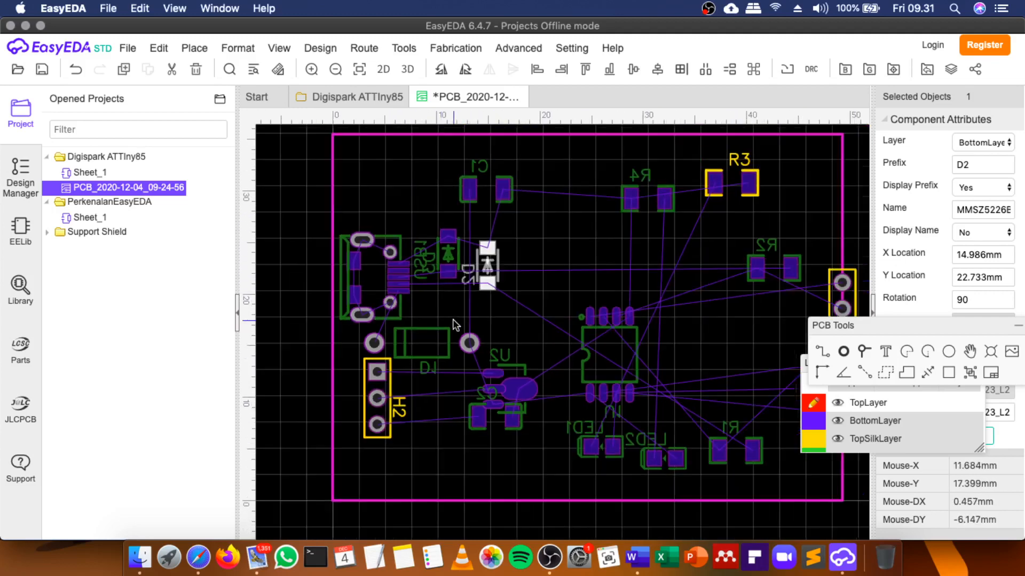
click(364, 98)
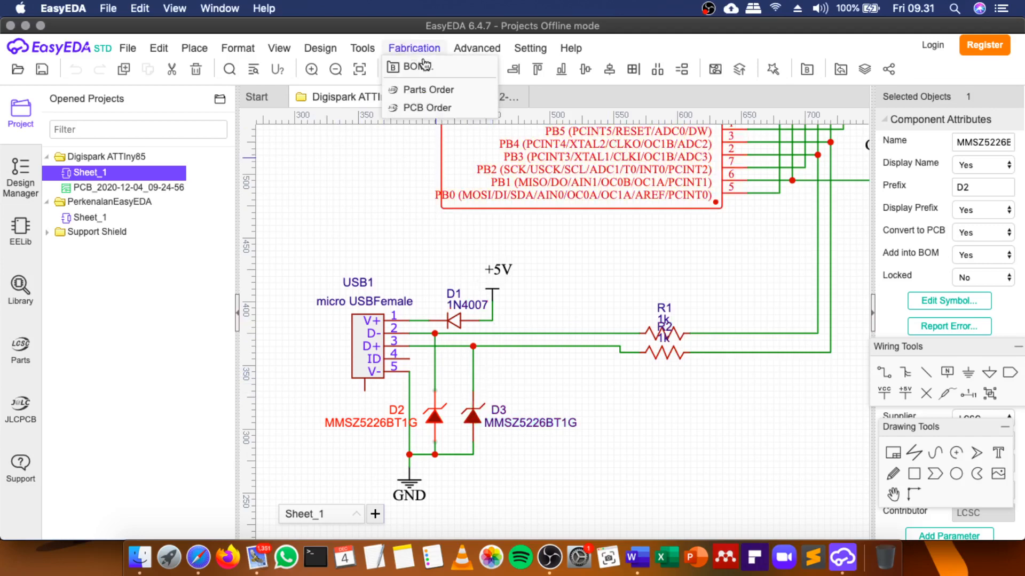
click(490, 98)
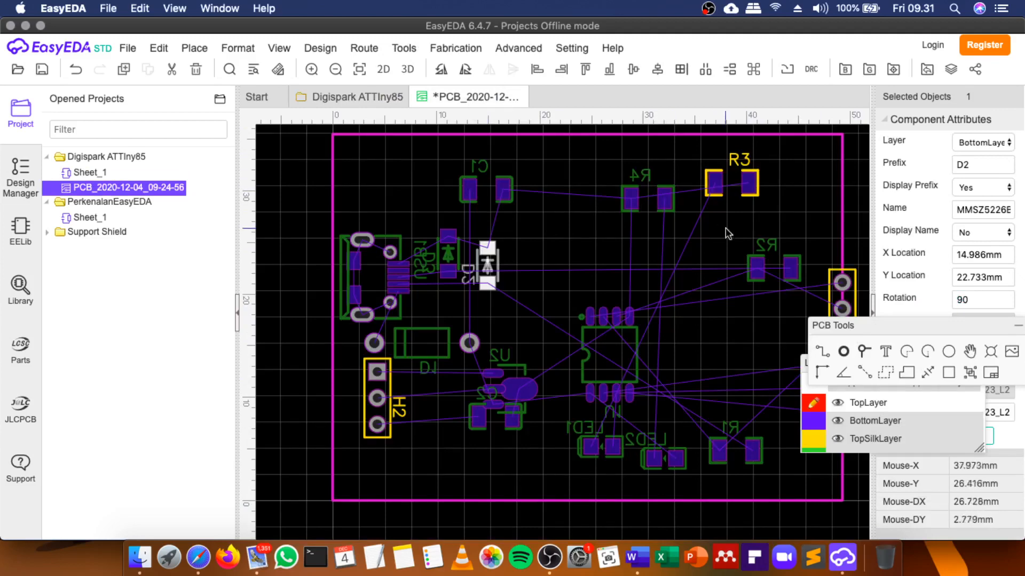
drag(726, 446, 552, 285)
scroll(552, 285, up, 1)
scroll(552, 285, up, 1)
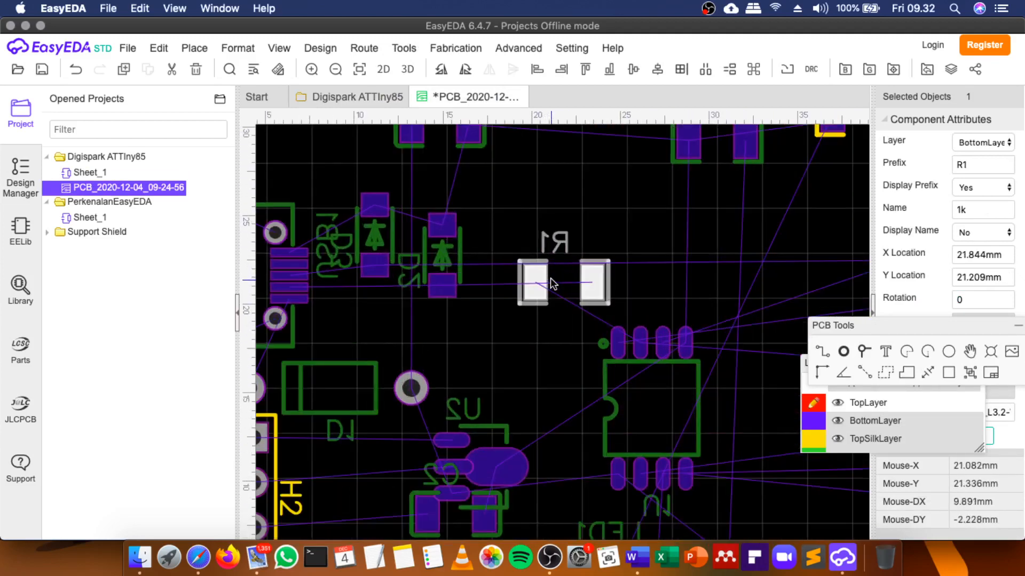
key(space)
key(space)
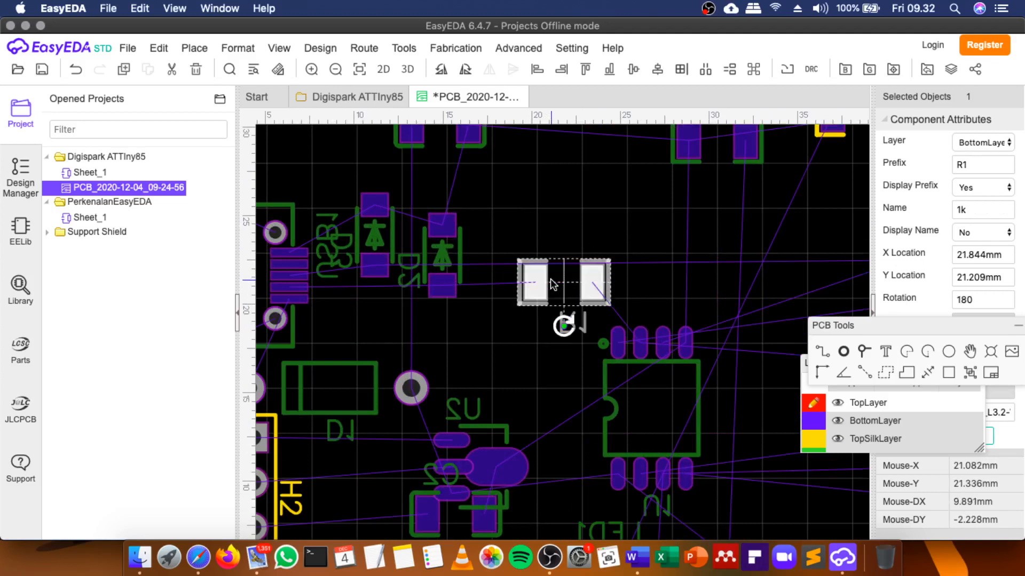
drag(552, 284, 517, 302)
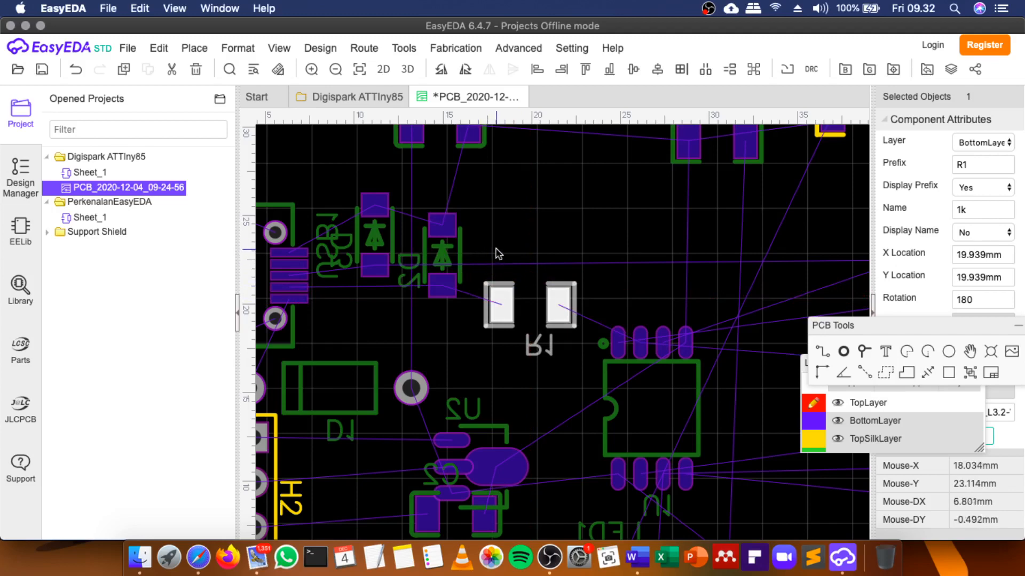
Place resistor R2 above U1 at about X 25.3, Y 22.9 mm, rotated to 180°.
scroll(501, 249, down, 3)
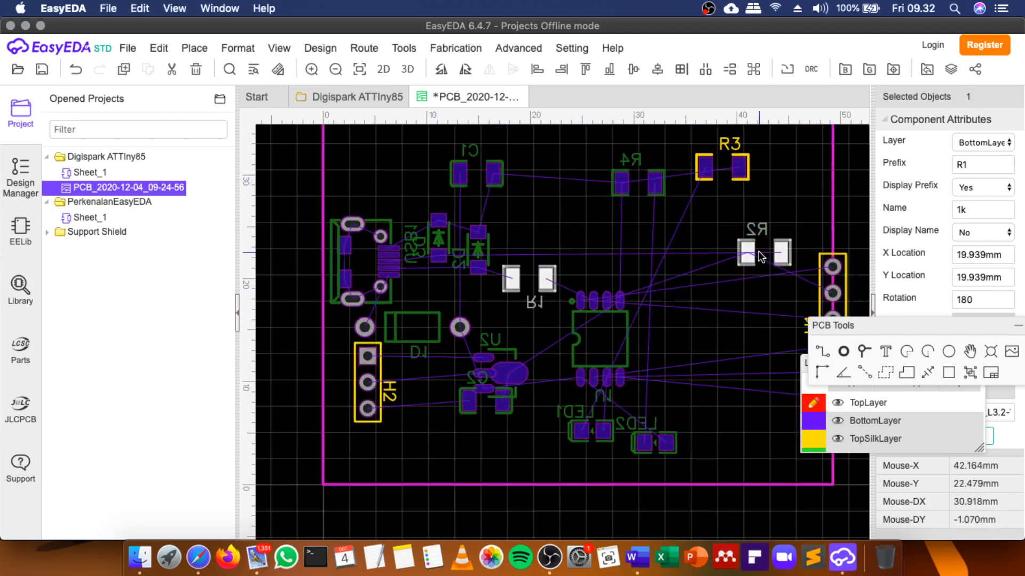
drag(760, 257, 605, 253)
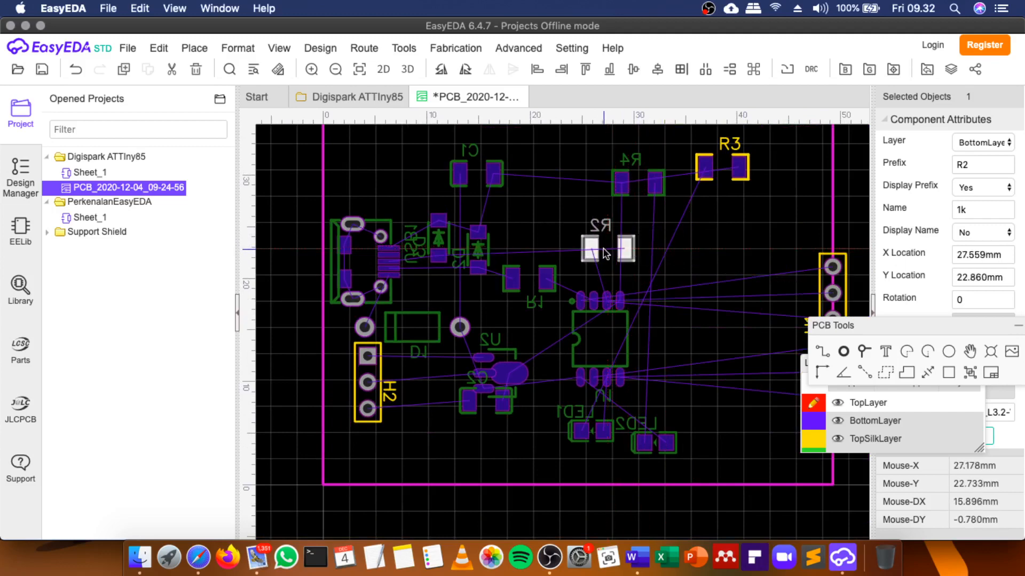
scroll(605, 253, up, 2)
key(space)
key(space)
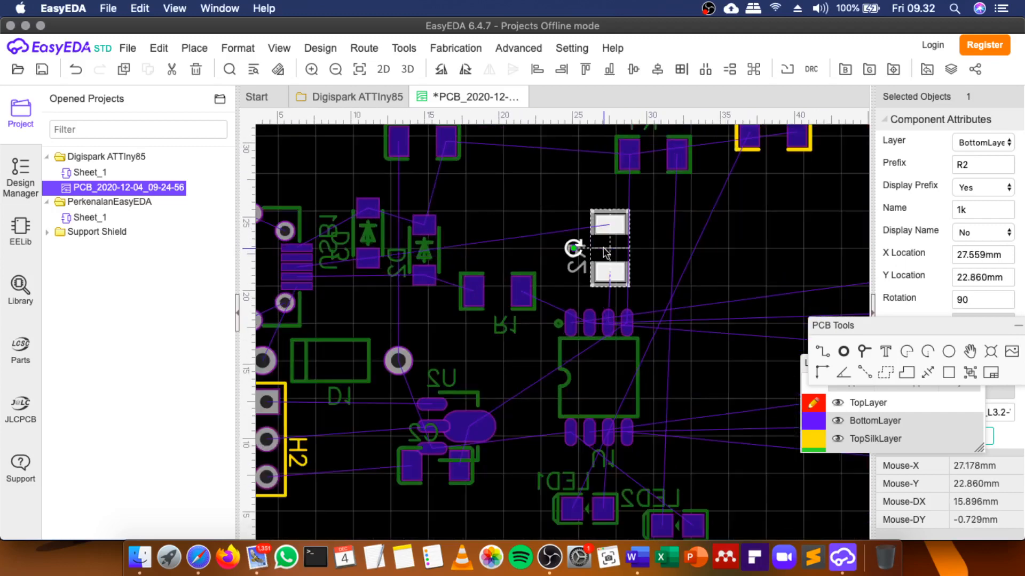
drag(602, 248, 570, 250)
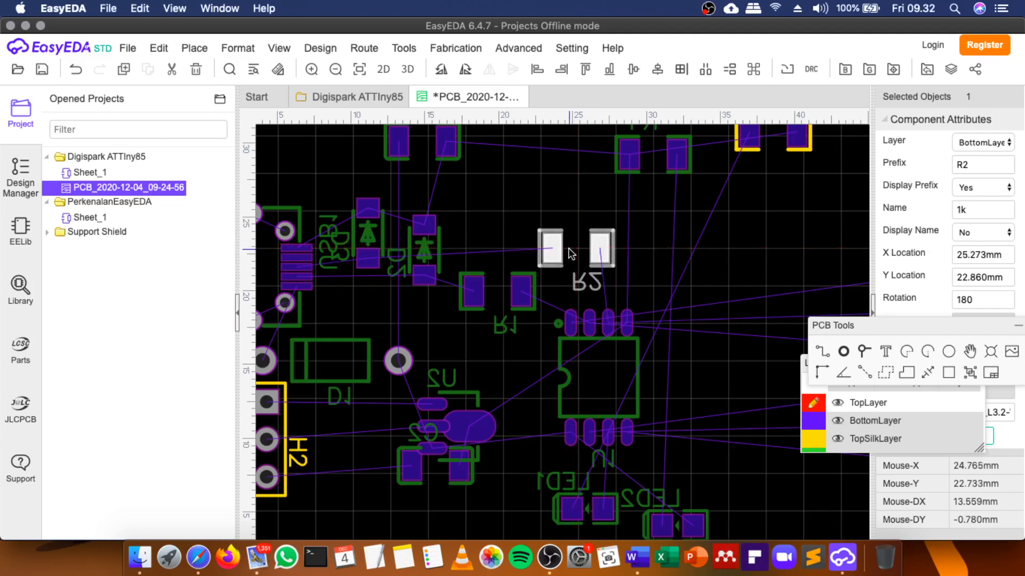
scroll(434, 255, up, 1)
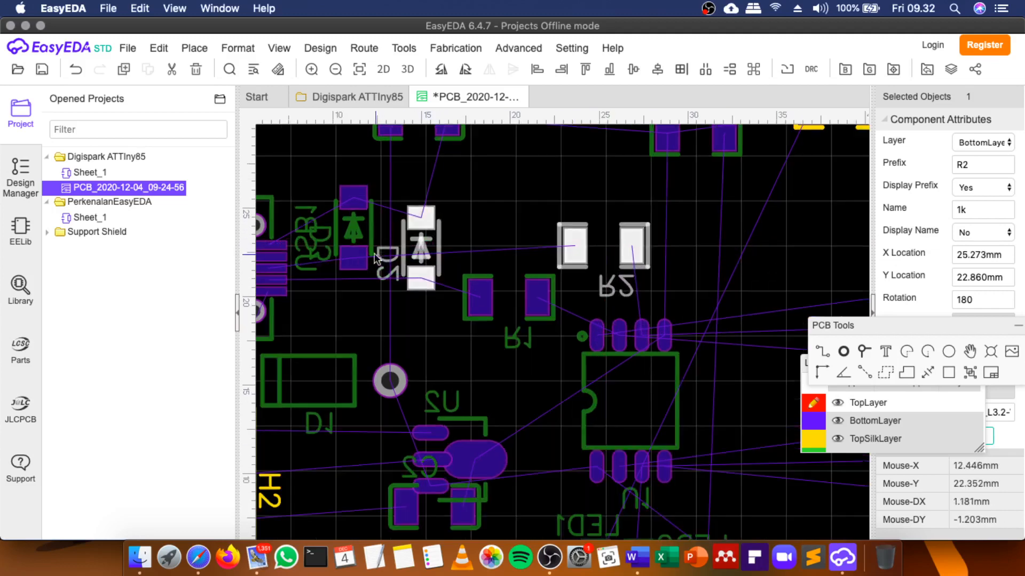
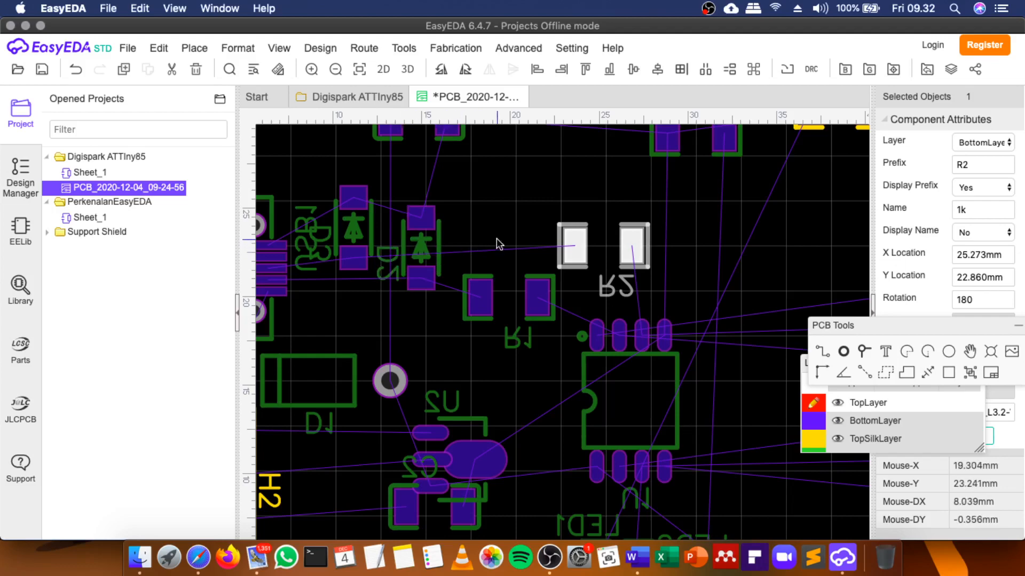
Nudge D2 slightly away from D3, and rotate R1 to 90° and move it closer to D2.
scroll(496, 240, down, 3)
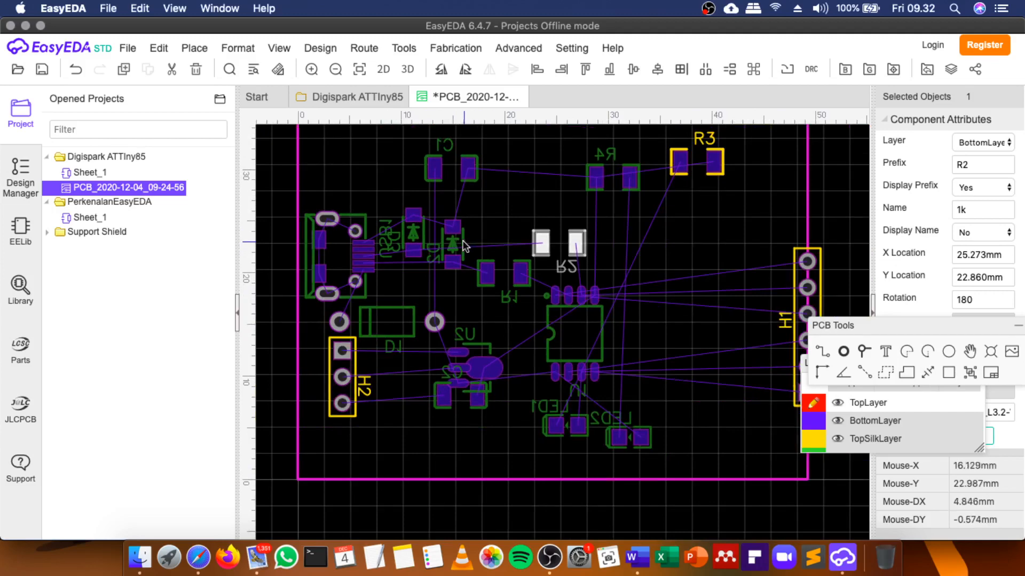
scroll(454, 242, up, 3)
mouse_move(453, 242)
mouse_down()
mouse_move(473, 192)
mouse_move(462, 243)
mouse_up()
click(555, 290)
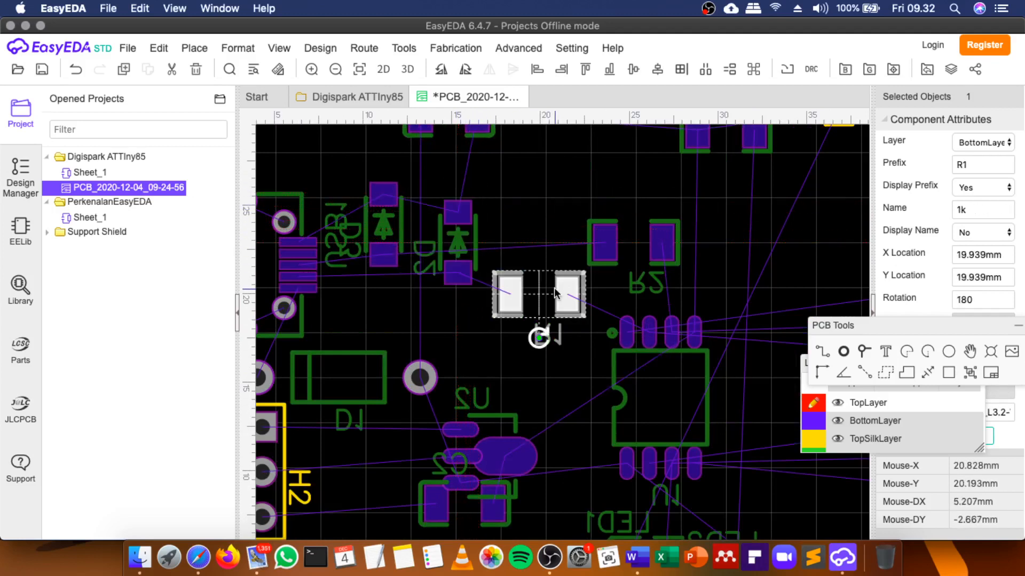
key(space)
key(space)
key(space)
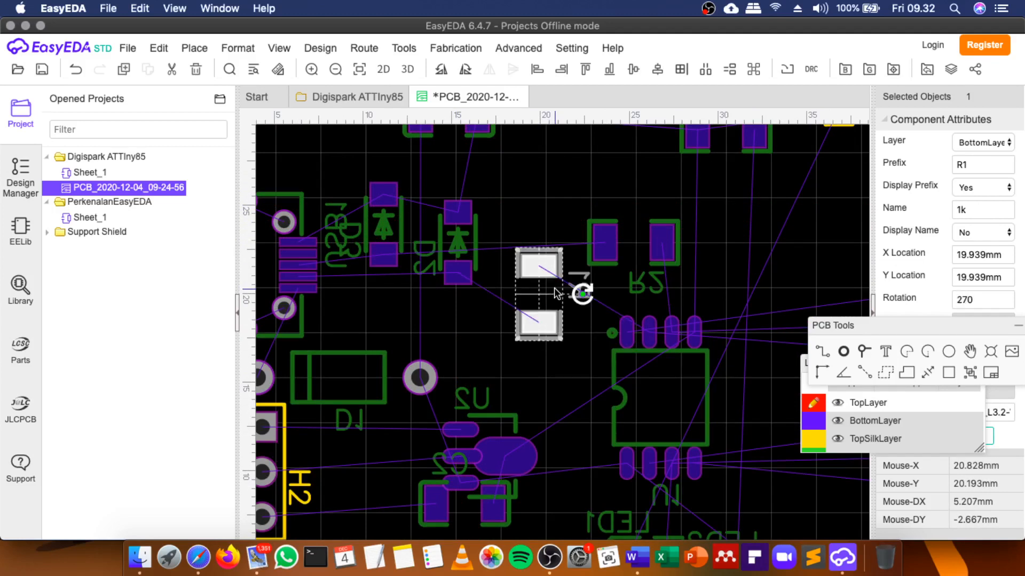
drag(551, 297, 531, 310)
Rotate R2 to 90° and move it to about X 13.2, Y 19.1 mm, between the zener diodes and D1.
click(607, 249)
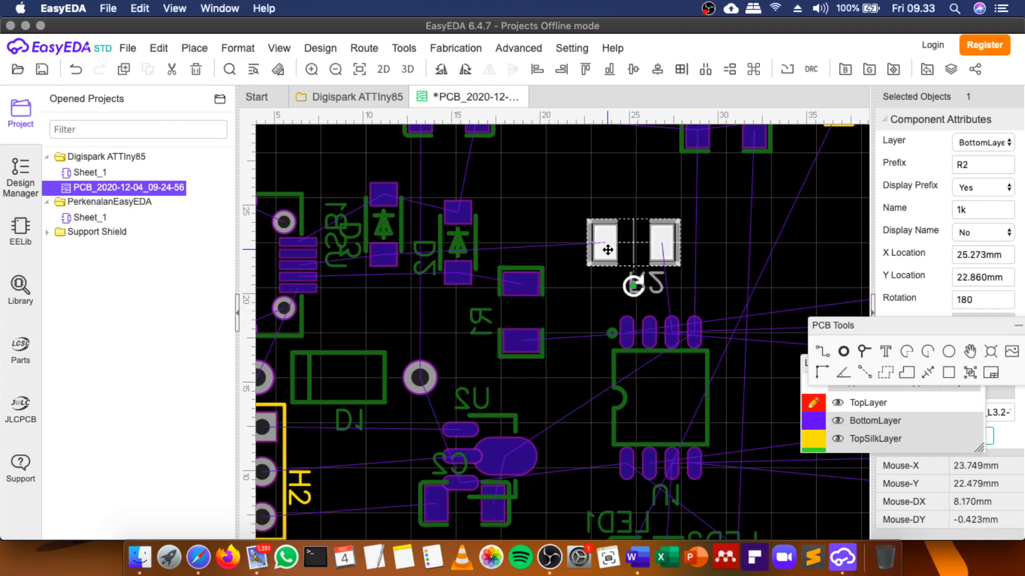
key(space)
key(space)
key(space)
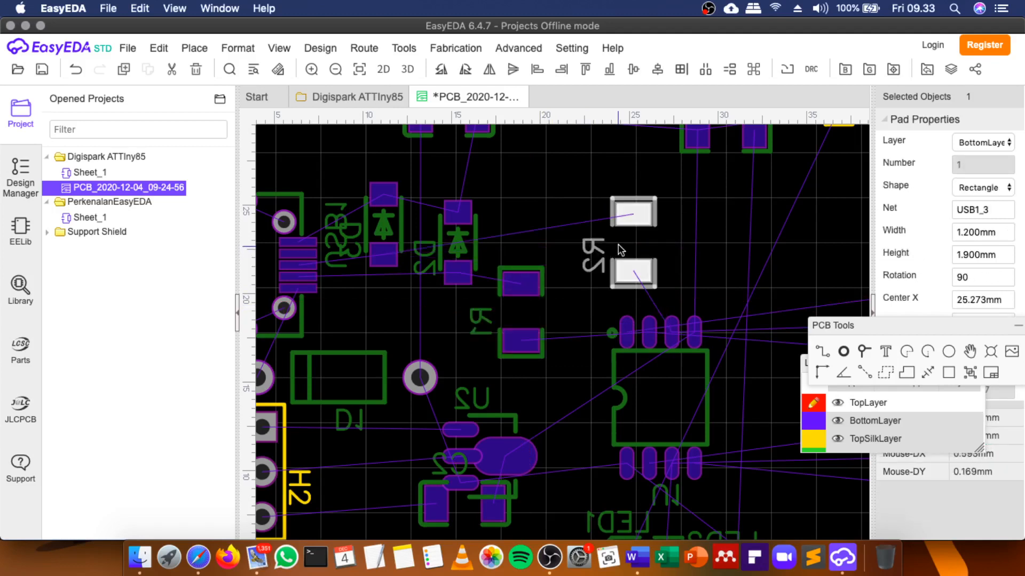
drag(629, 238, 404, 315)
scroll(587, 207, down, 1)
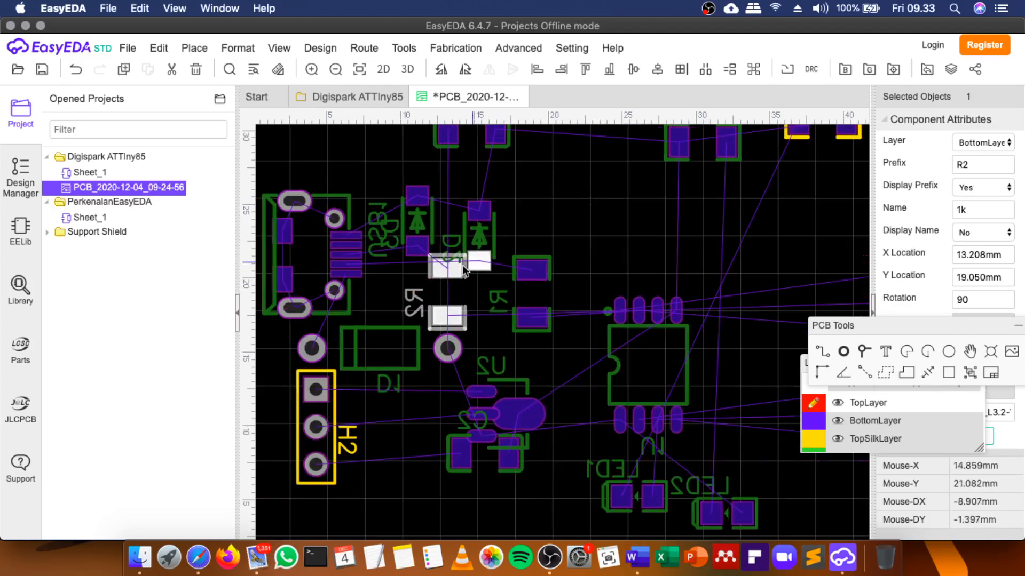
Try R2 at about X 15.0 mm beside D3, D2 at X 24.3, Y 22.9 mm, and R1 between them at X 19.1, Y 19.4 mm.
drag(443, 283, 471, 264)
click(546, 280)
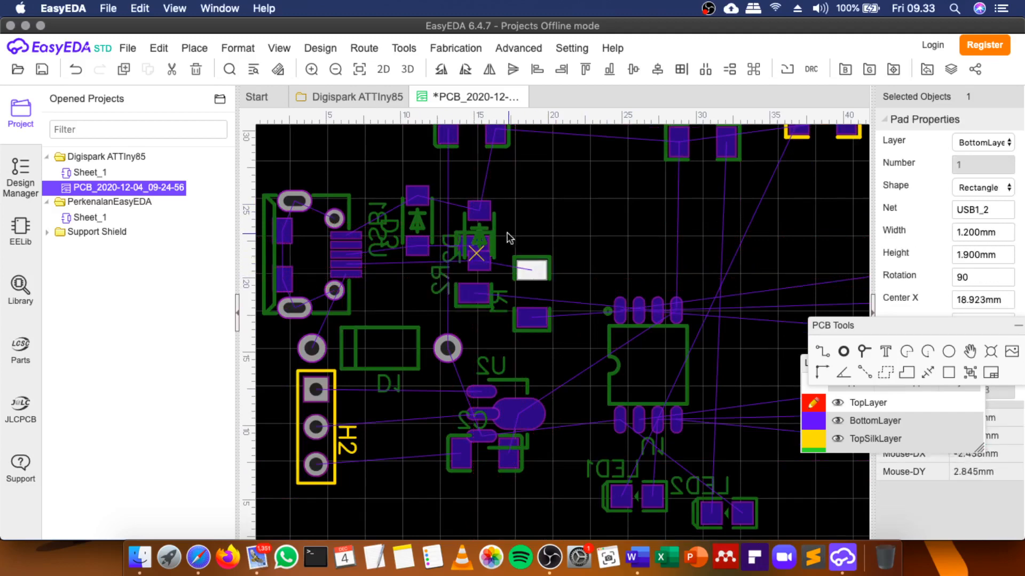
drag(482, 222, 586, 214)
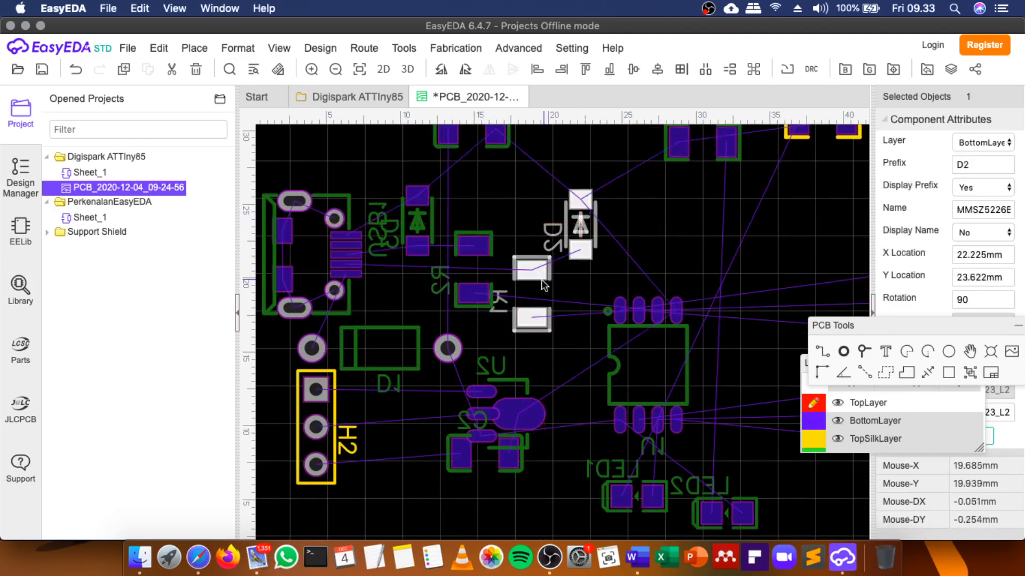
drag(528, 292, 534, 285)
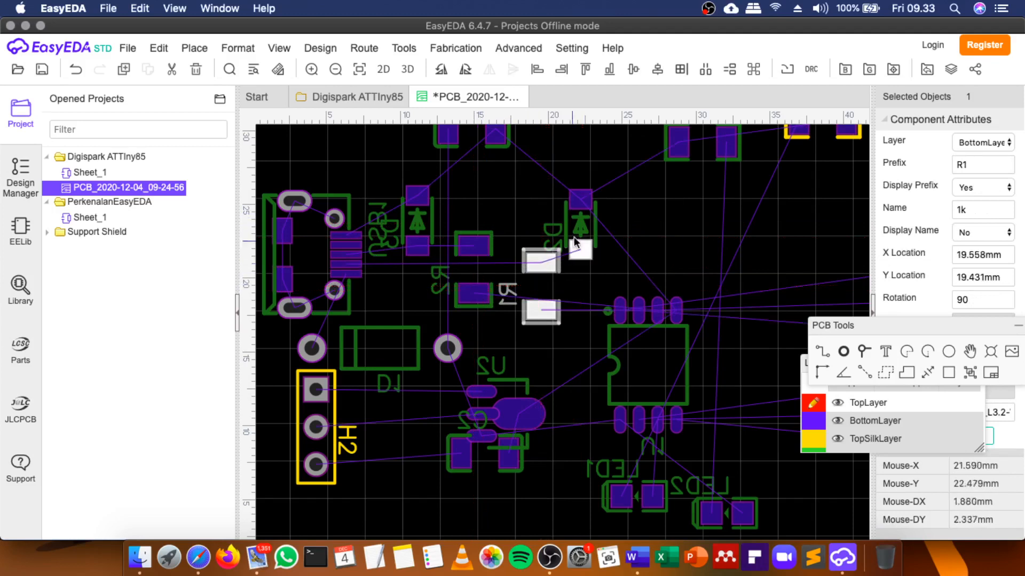
drag(574, 236, 606, 236)
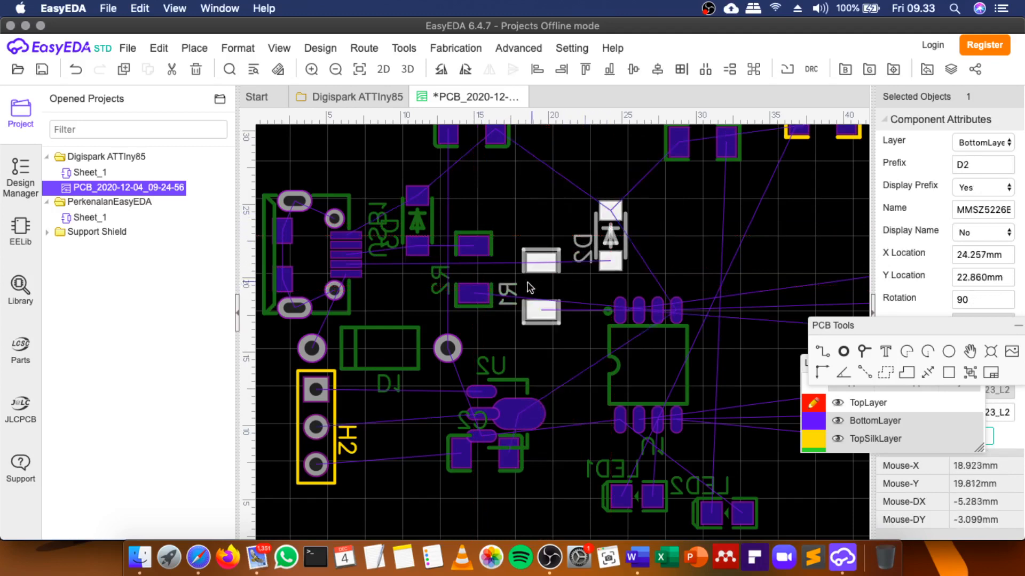
drag(479, 283, 531, 271)
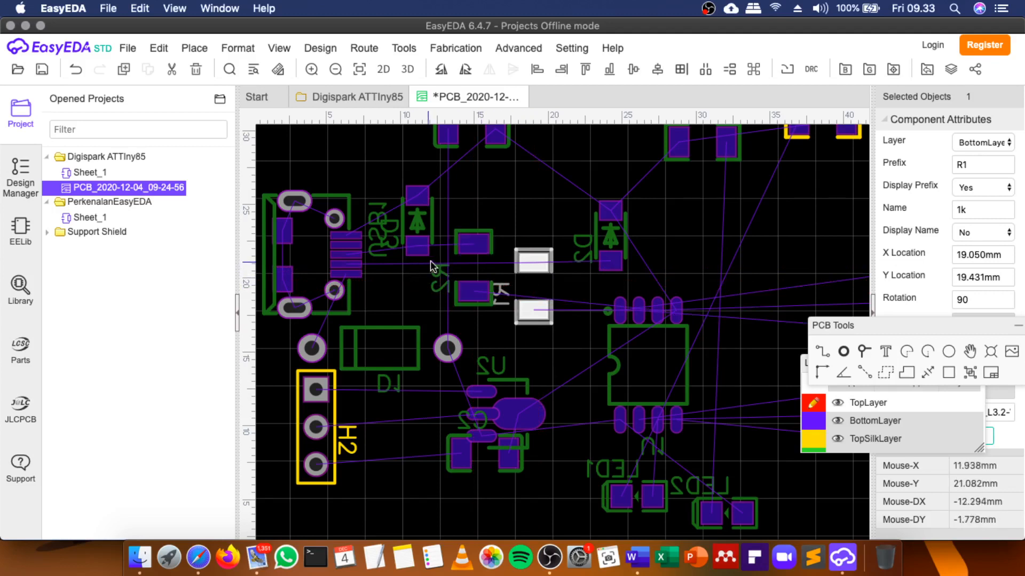
Rotate R2 and R1 to 180° and stack them beside D3, with R1 directly below R2.
click(460, 283)
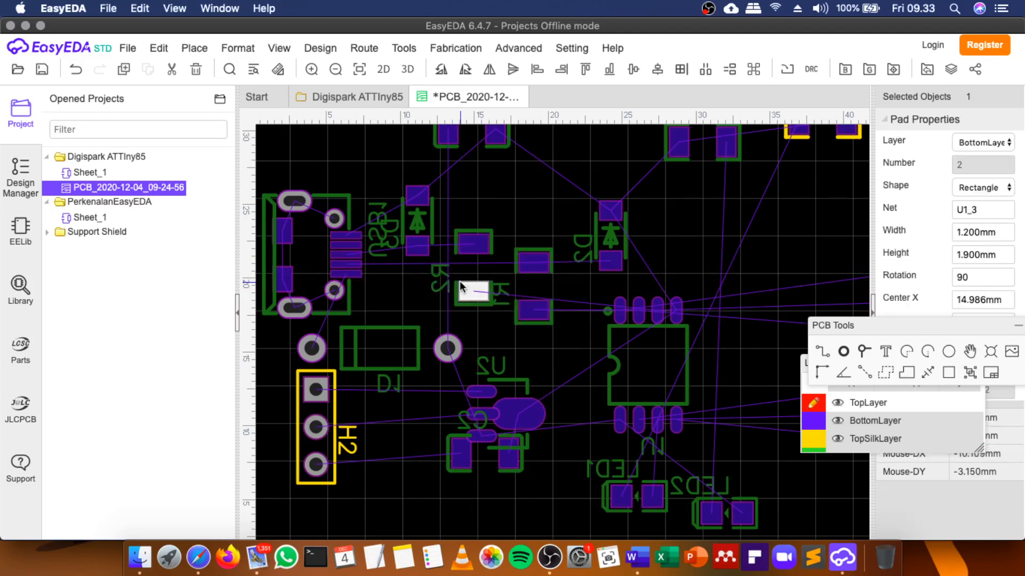
double_click(460, 281)
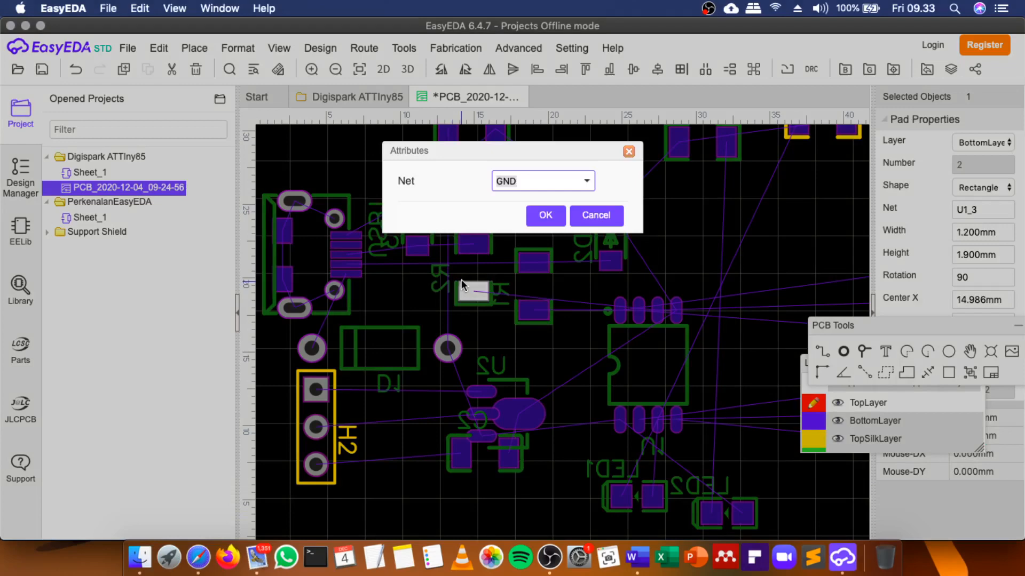
key(Escape)
click(467, 242)
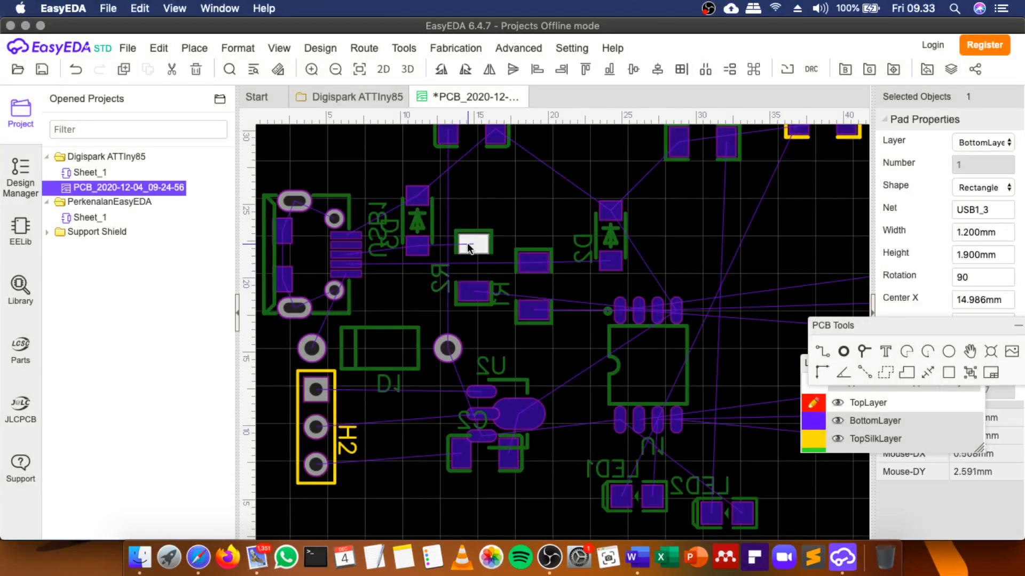
key(space)
drag(461, 262, 463, 233)
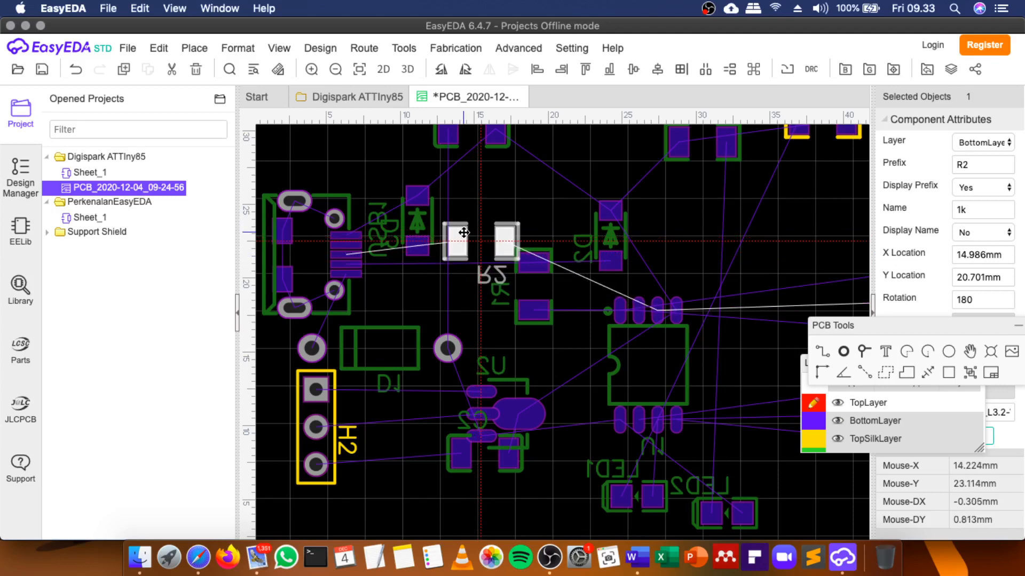
click(531, 292)
key(space)
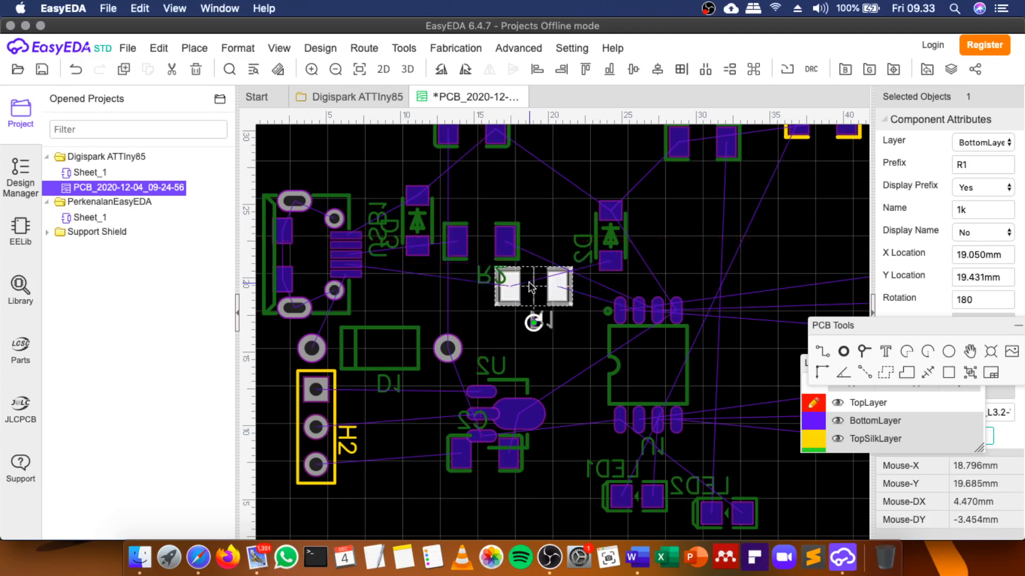
drag(528, 288, 463, 289)
Rotate D2 to 270° and place it below D3 at about X 10.9, Y 18.8 mm, shifting R2 and R1 away to about X 19 mm.
click(599, 236)
key(space)
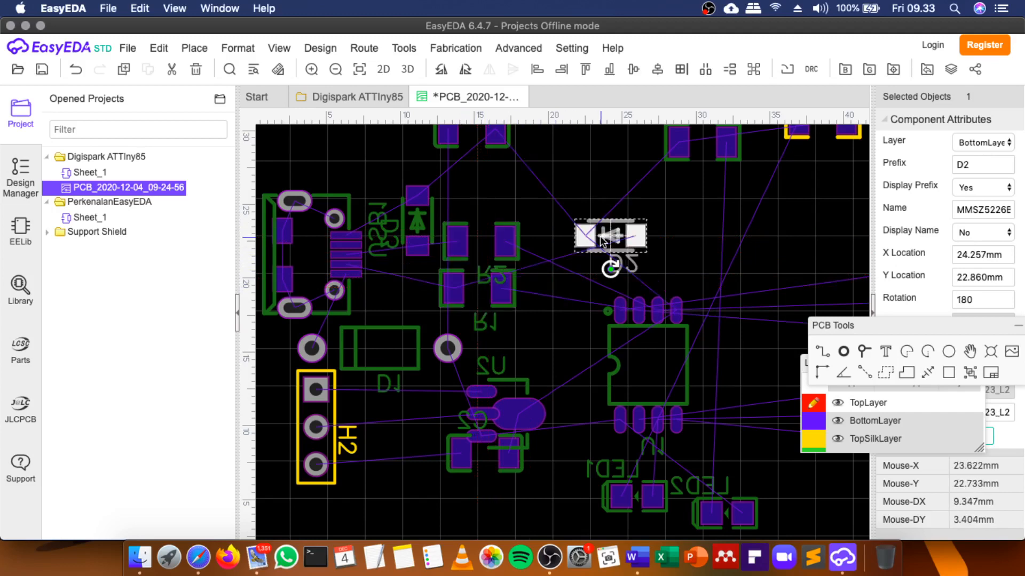
key(space)
drag(600, 236, 520, 248)
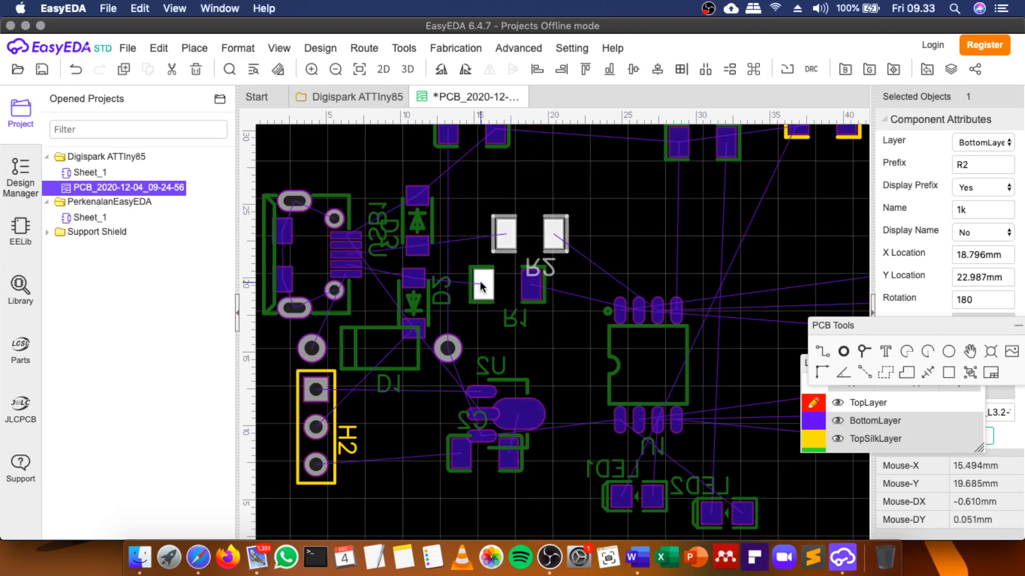
drag(482, 287, 506, 283)
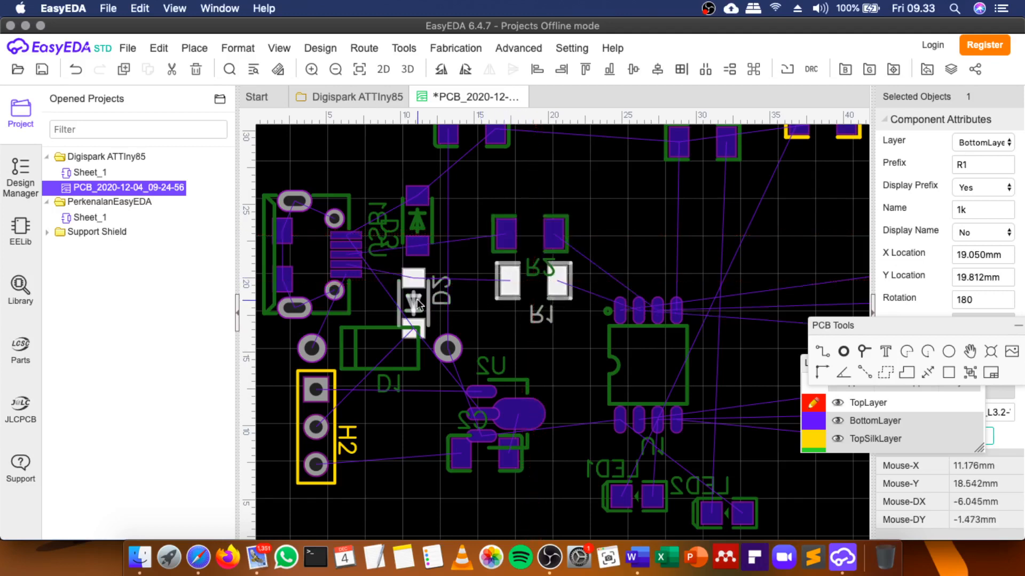
drag(417, 299, 425, 287)
Check the U2, H2 and capacitor connections in the schematic, and move C2 below U2 to about X 17.0, Y 6.0 mm.
scroll(510, 259, down, 1)
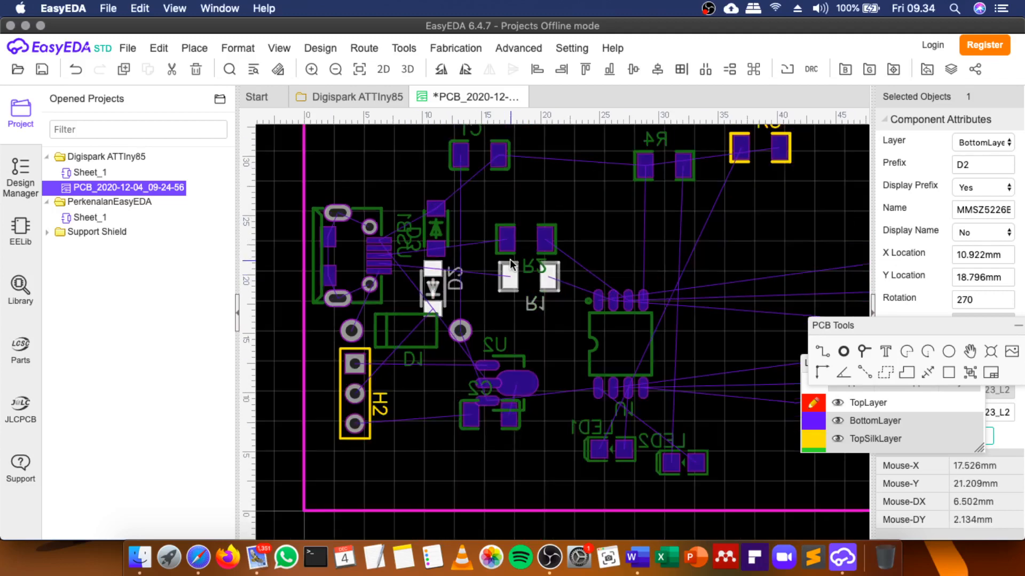
click(351, 98)
scroll(523, 355, down, 4)
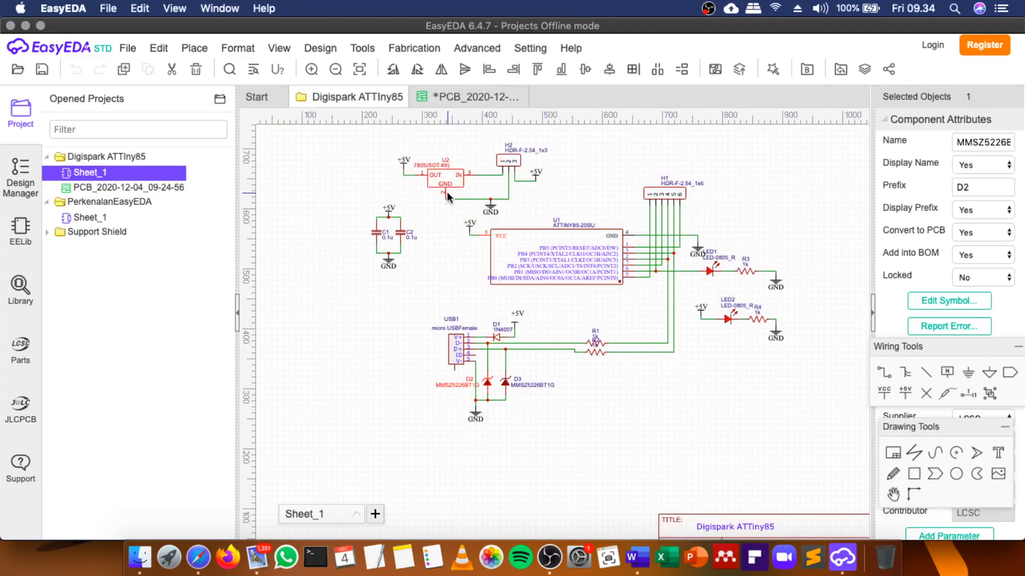
scroll(504, 140, up, 3)
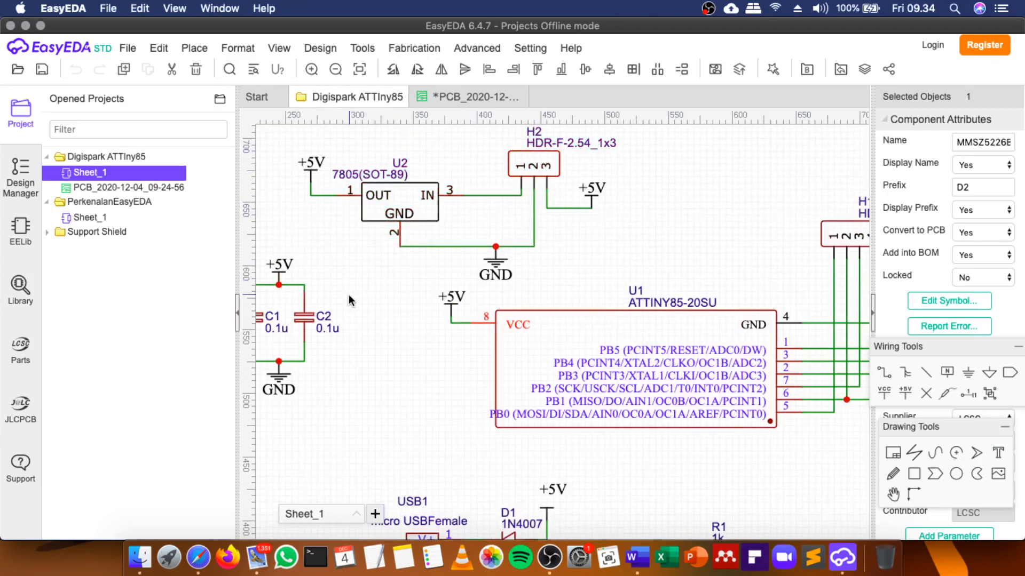
scroll(312, 317, down, 1)
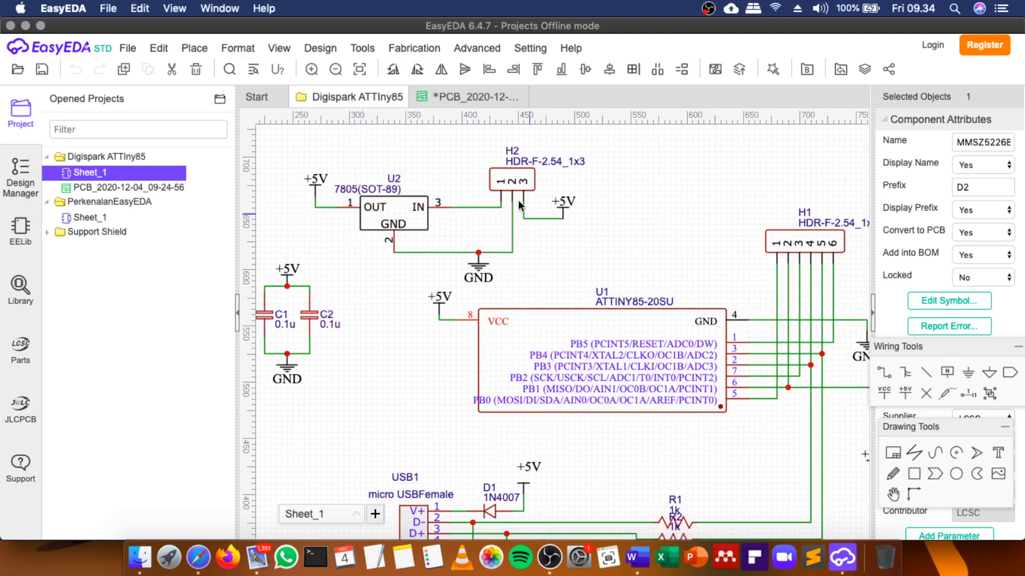
click(448, 97)
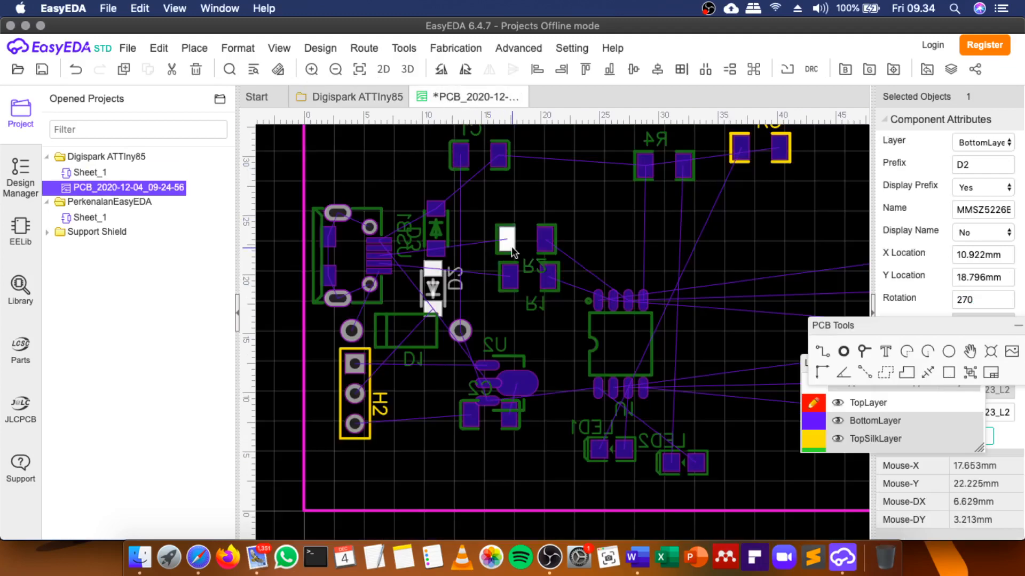
scroll(511, 246, down, 2)
scroll(493, 383, up, 1)
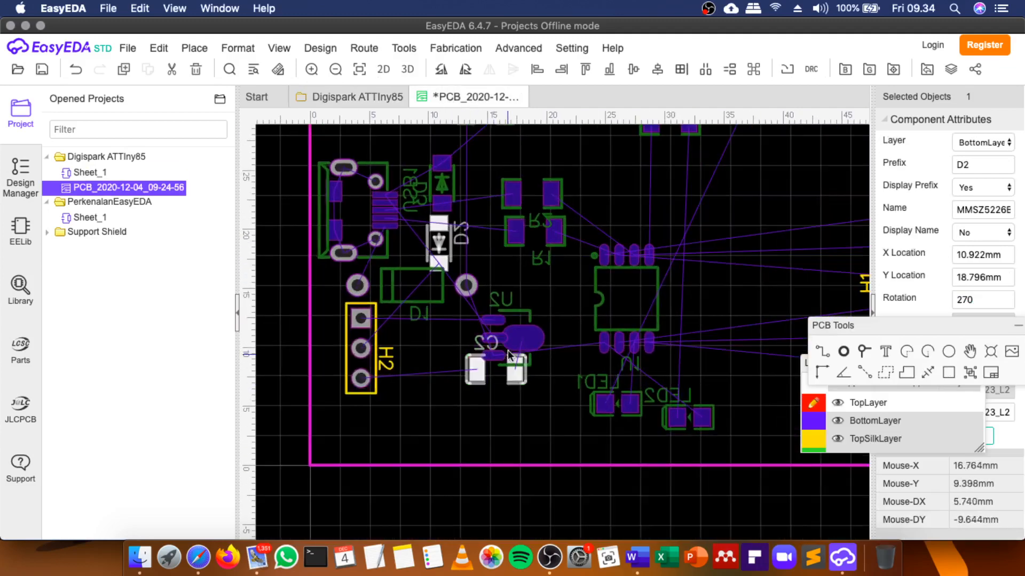
mouse_move(509, 375)
mouse_down()
mouse_move(480, 446)
mouse_move(487, 415)
mouse_move(472, 418)
mouse_move(525, 419)
mouse_move(511, 407)
mouse_move(518, 375)
mouse_up()
scroll(510, 412, up, 1)
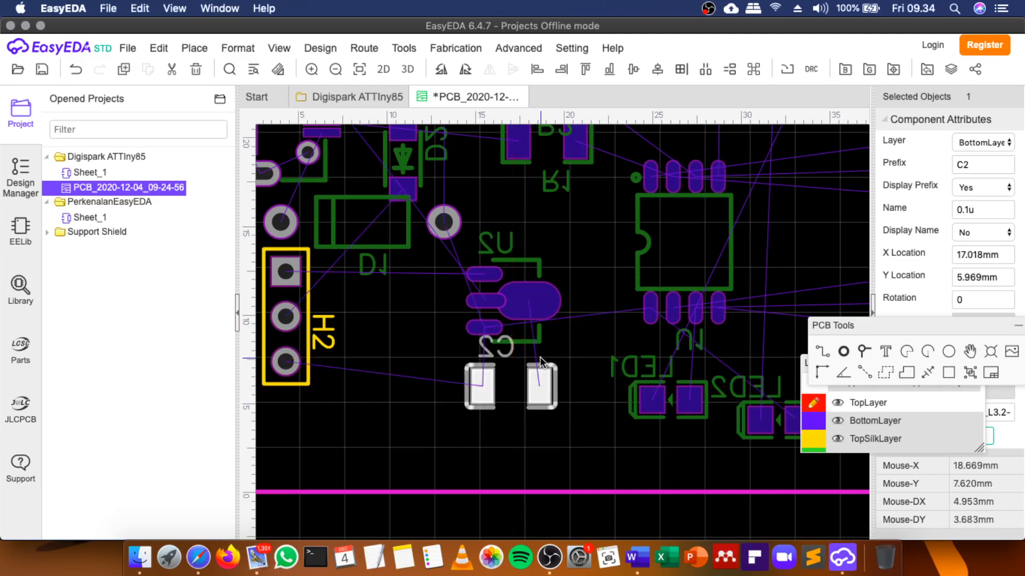
Move C1 down beside C2 near the lower board edge, and place U2 next to H2 at about X 10.2, Y 10.3 mm.
scroll(540, 357, down, 2)
scroll(594, 357, down, 1)
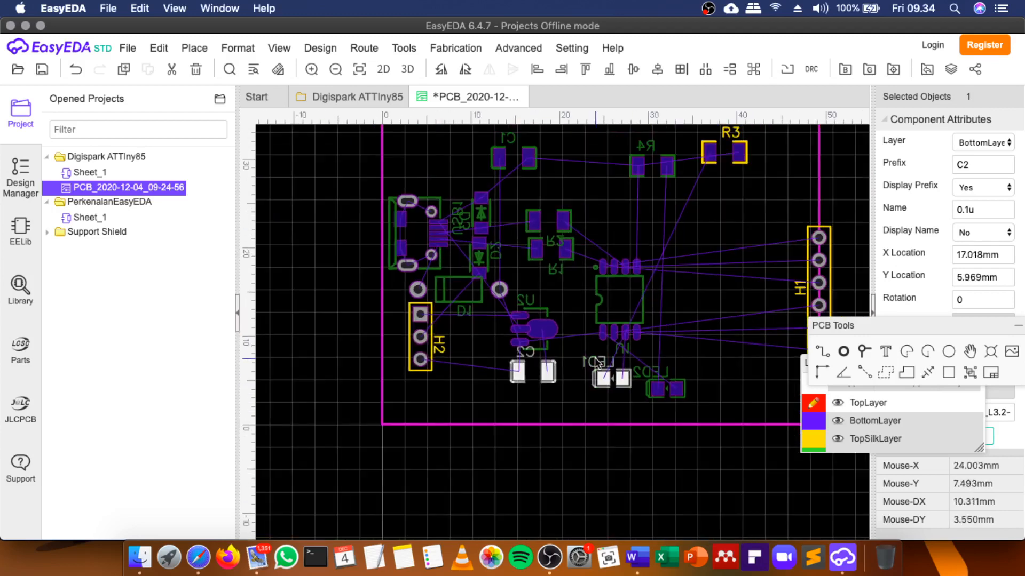
drag(533, 159, 500, 388)
scroll(456, 395, up, 1)
scroll(456, 396, up, 1)
drag(564, 307, 498, 315)
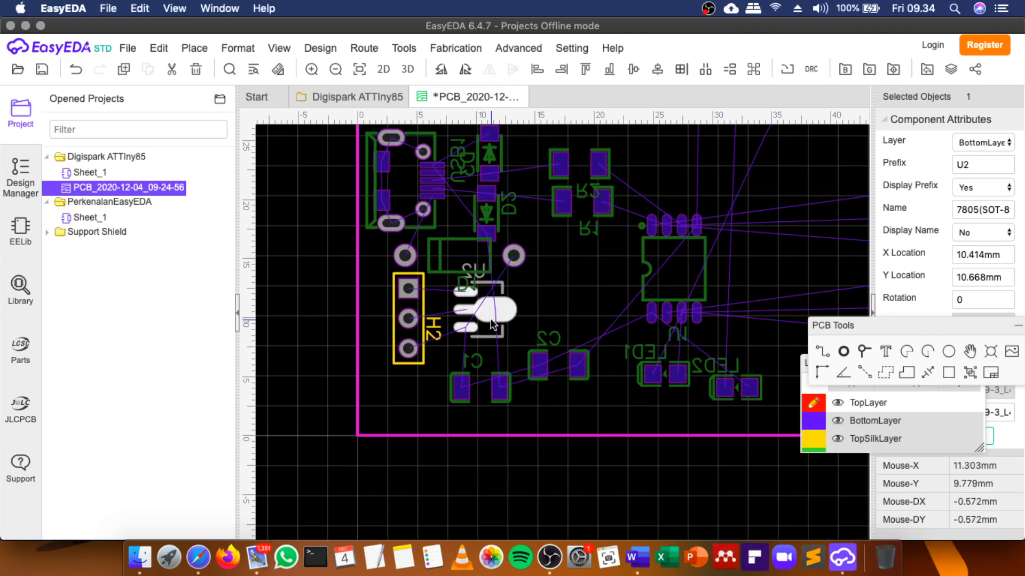
drag(492, 319, 491, 325)
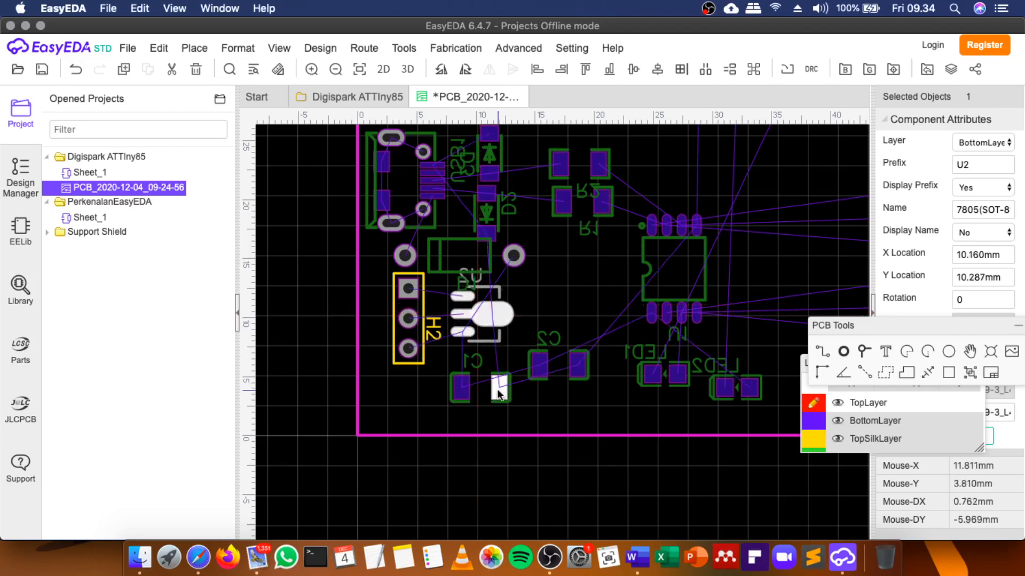
Stack C1 and C2 directly below U2, with C2 lowest at about X 10.0, Y 2.9 mm.
drag(500, 388, 457, 412)
click(531, 372)
scroll(453, 374, up, 3)
drag(452, 370, 448, 354)
drag(508, 405, 506, 394)
scroll(476, 315, down, 3)
scroll(478, 312, down, 2)
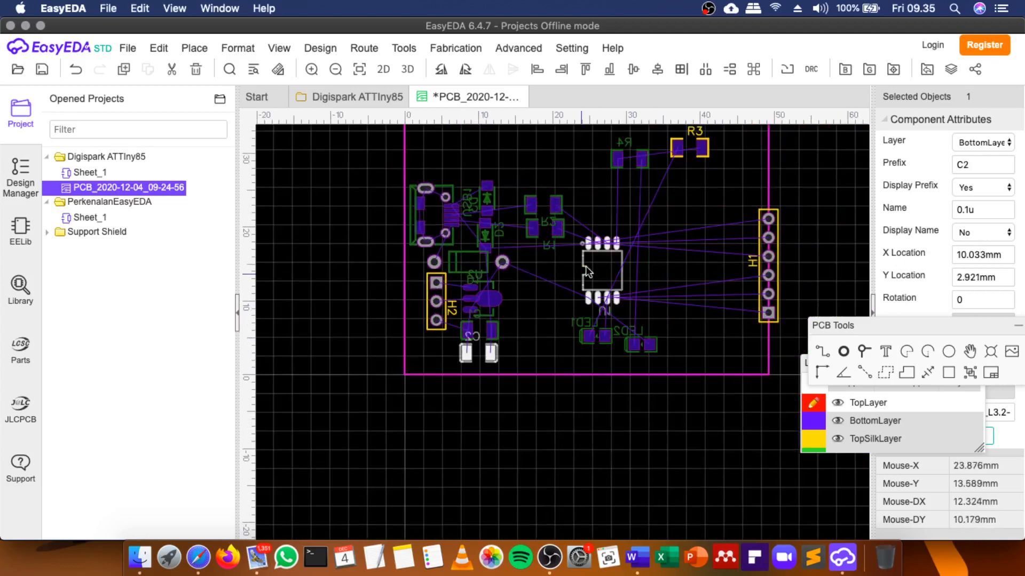
Check the pin connections of U1 in the Digispark ATTiny85 schematic.
click(350, 96)
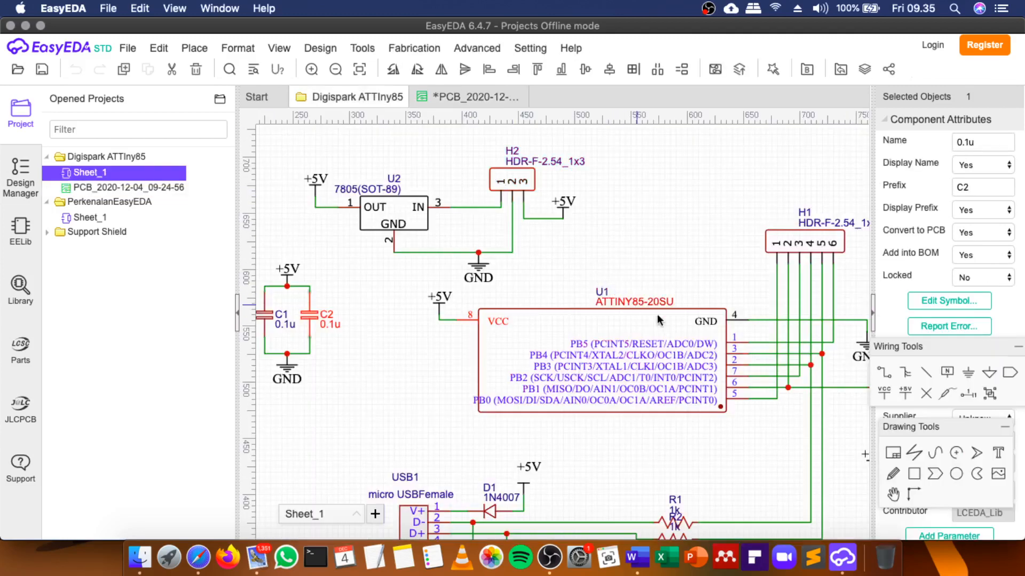
Check the LED wiring in the schematic, and on the PCB move LED1 beside U1 and LED2 next to the capacitors.
scroll(604, 307, down, 2)
scroll(751, 365, up, 1)
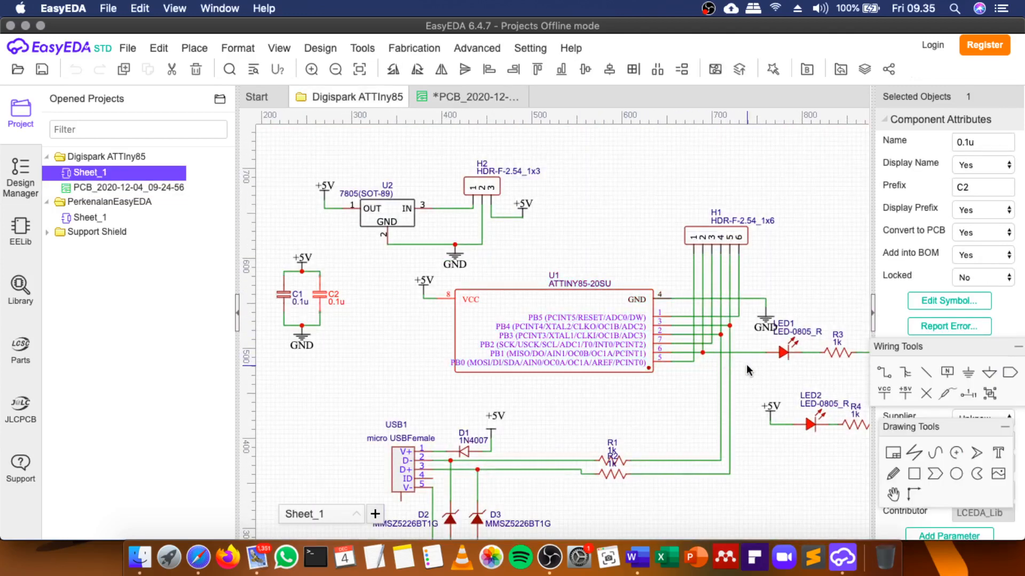
scroll(770, 393, down, 2)
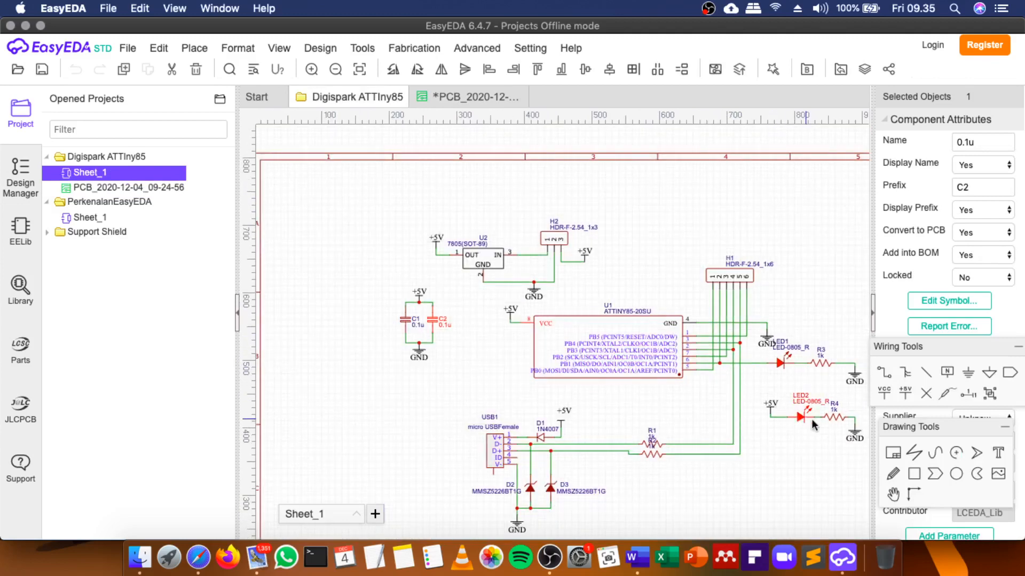
scroll(844, 422, up, 2)
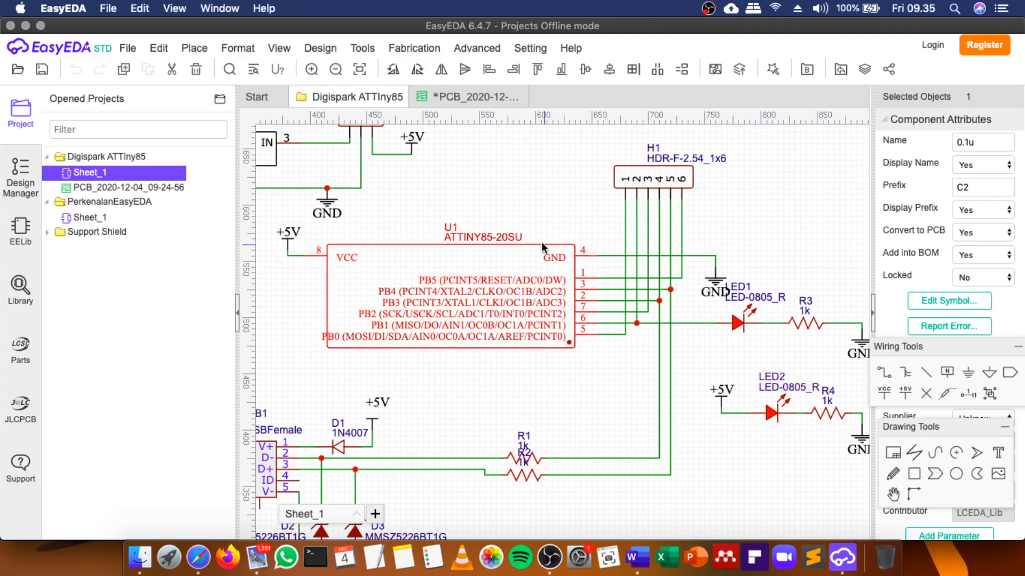
click(448, 98)
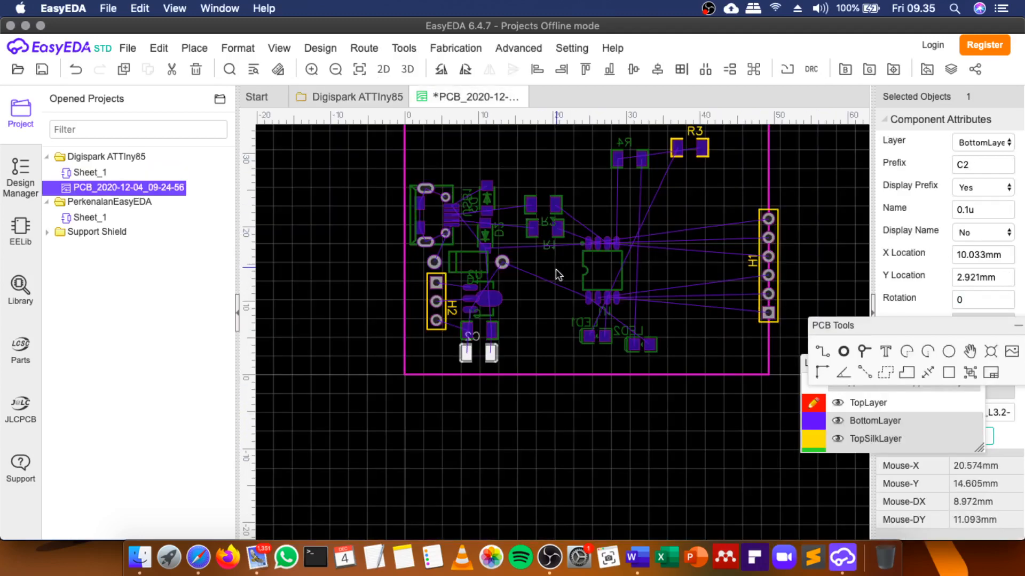
scroll(534, 350, up, 2)
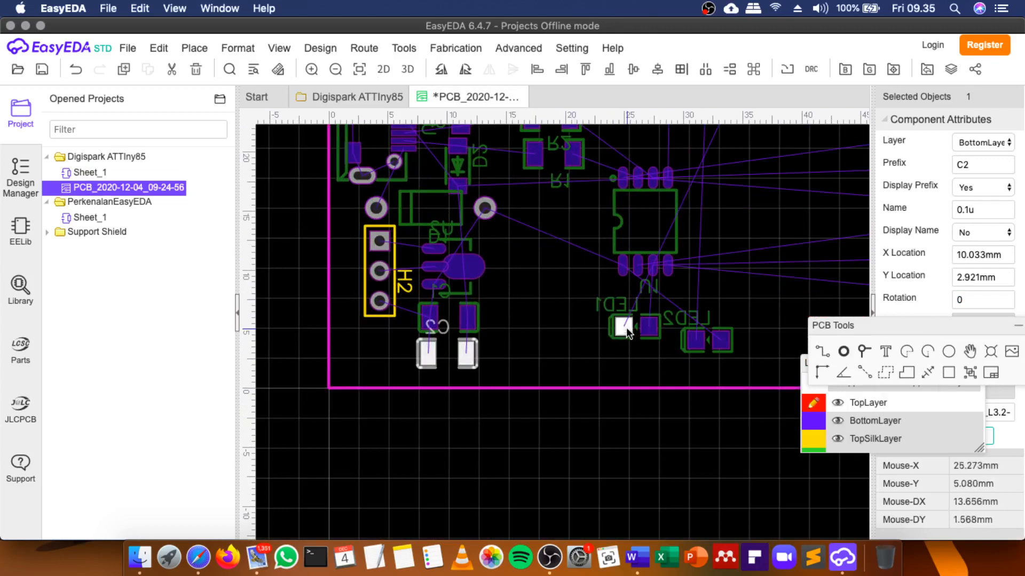
drag(626, 327, 576, 271)
drag(685, 344, 511, 335)
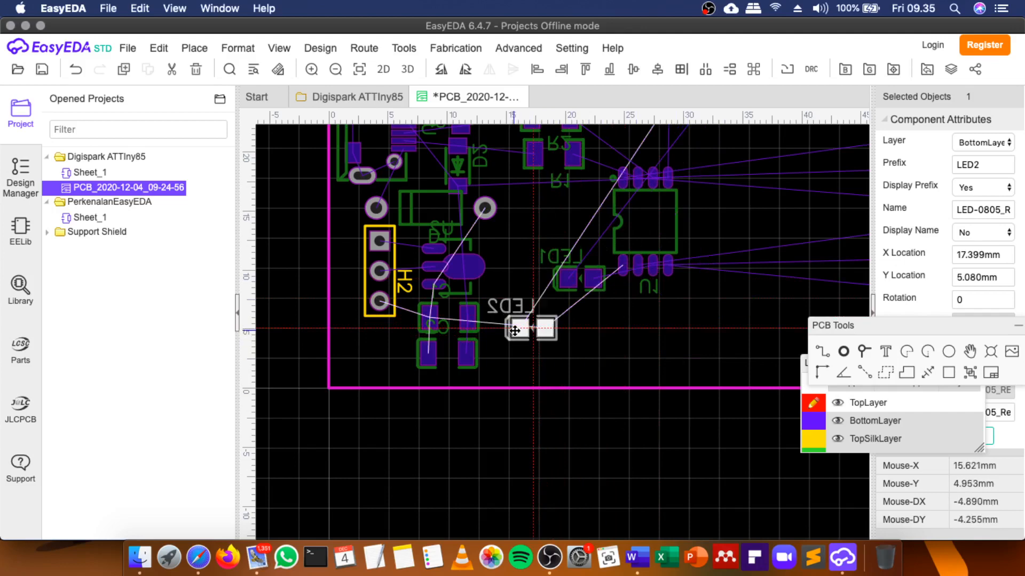
Rotate LED2 to 90° and place it beside C2 at about X 16.1 mm, Y 4.8 mm.
scroll(515, 335, up, 3)
click(519, 328)
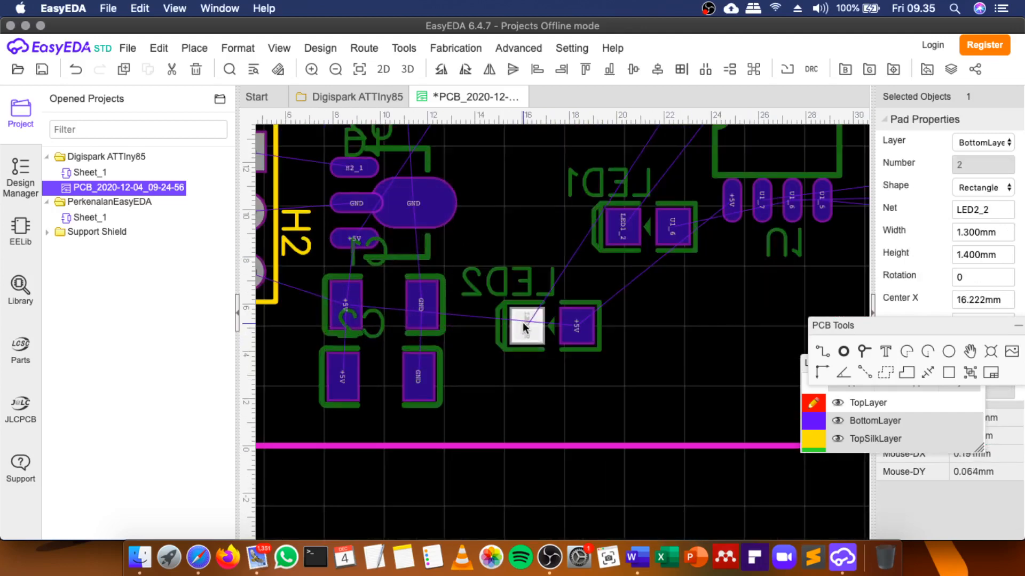
click(523, 327)
click(524, 326)
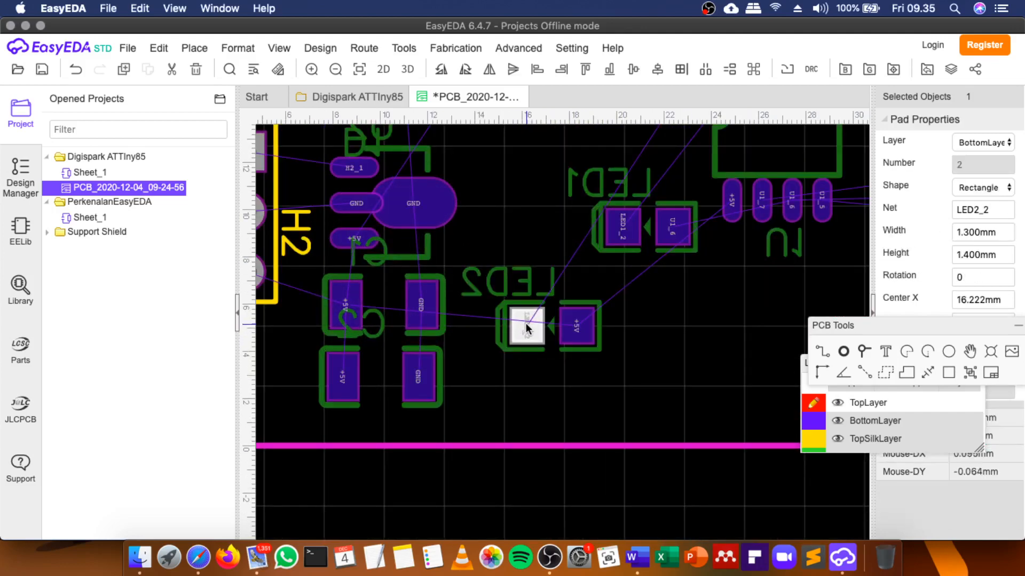
key(space)
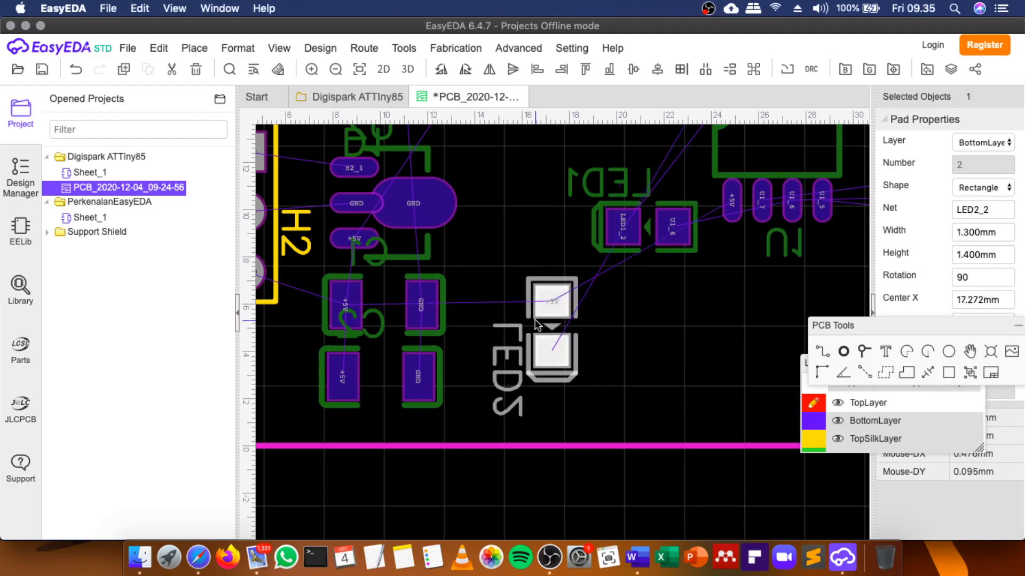
drag(537, 325, 514, 320)
scroll(515, 319, down, 5)
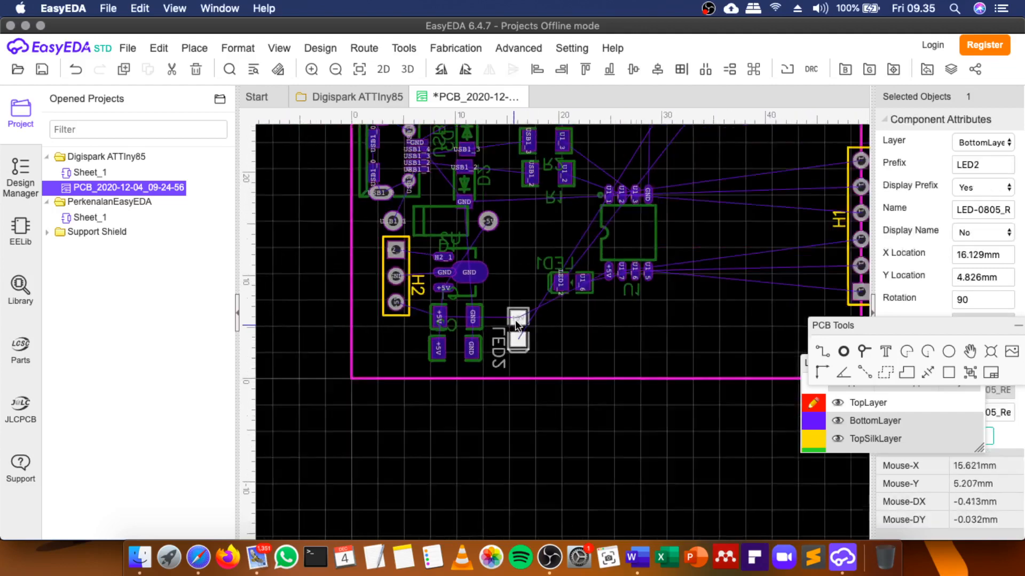
Rotate R4 to 90° and fit it between the capacitors and LED2, shifting LED2 to about X 18.3 mm, Y 4.7 mm.
drag(602, 182, 444, 327)
scroll(583, 340, up, 6)
scroll(567, 323, down, 4)
scroll(444, 327, up, 3)
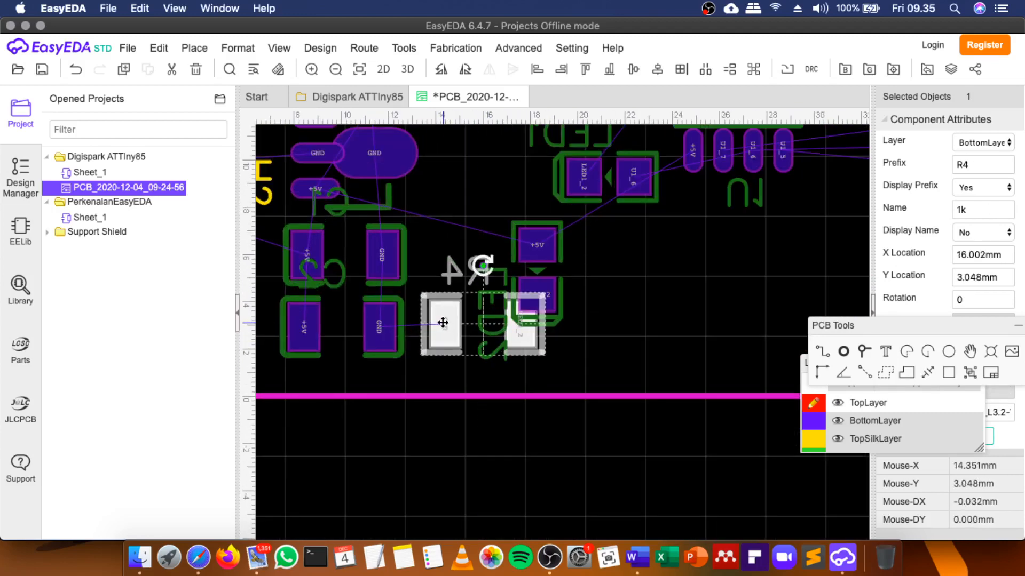
key(space)
drag(442, 322, 416, 291)
mouse_move(536, 295)
mouse_down()
mouse_move(527, 283)
mouse_move(536, 308)
mouse_up()
scroll(528, 298, down, 4)
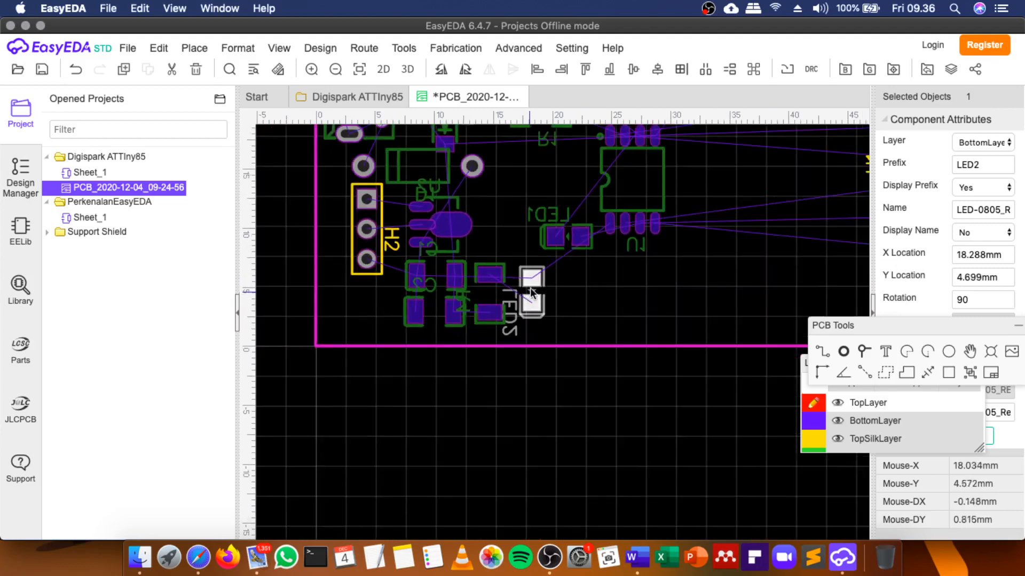
scroll(534, 282, up, 1)
scroll(576, 198, down, 2)
scroll(610, 163, up, 2)
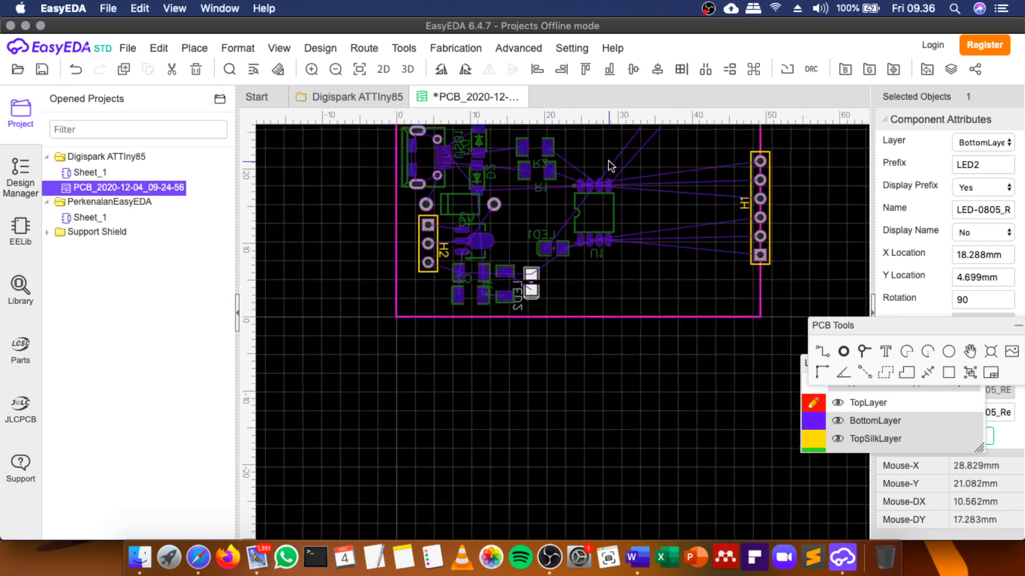
Move LED1 away to the open area on the far side of U1, and place LED2 above R4.
drag(543, 269, 659, 317)
scroll(503, 319, up, 2)
drag(503, 319, 486, 247)
scroll(492, 240, up, 1)
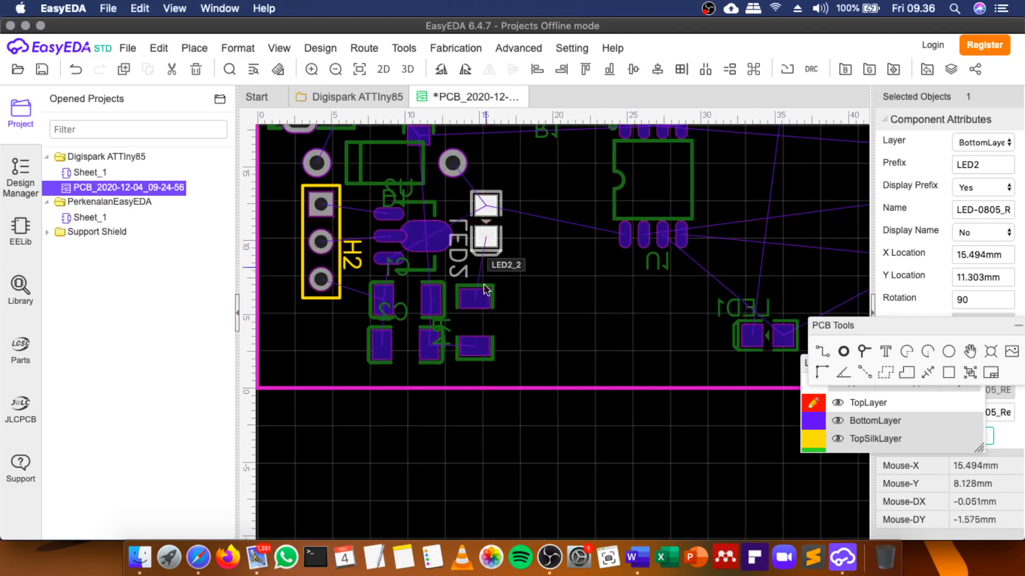
Line up LED2 and R4 vertically at X 16.891 mm, with LED2 at Y 10.668 mm and R4 at Y 4.572 mm.
drag(485, 296, 497, 292)
drag(489, 244, 509, 255)
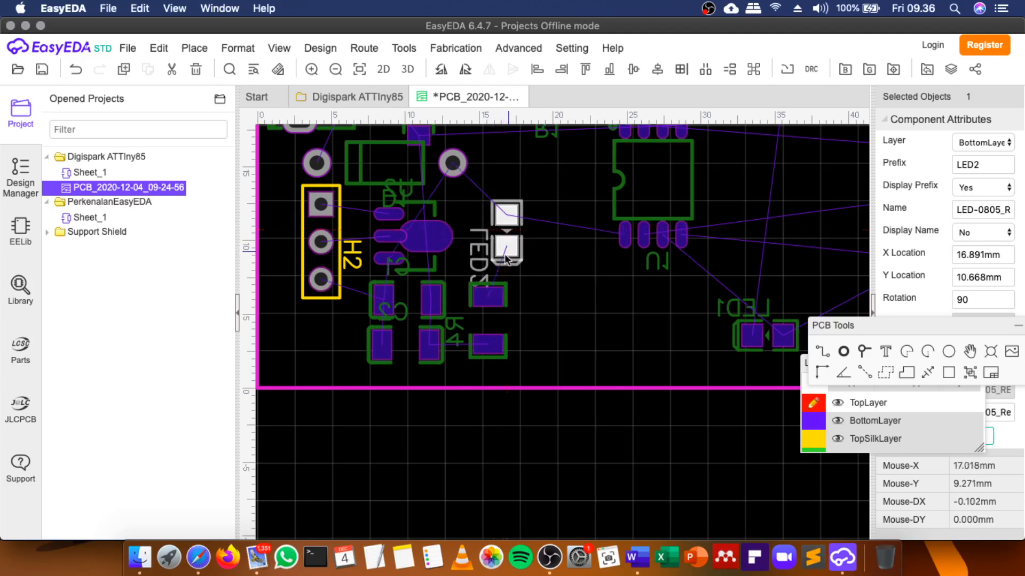
drag(496, 298, 512, 296)
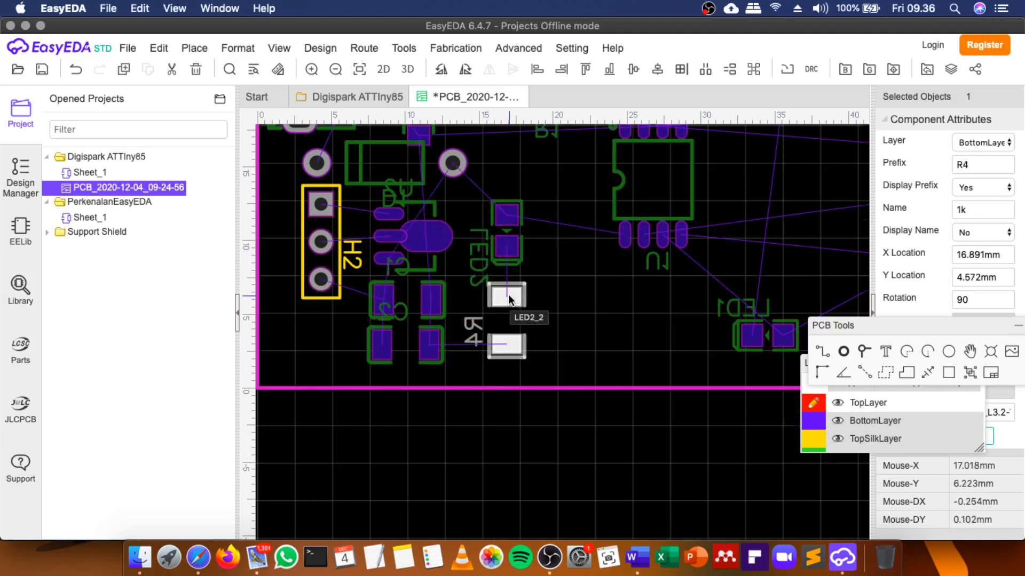
scroll(508, 293, down, 2)
scroll(506, 294, down, 2)
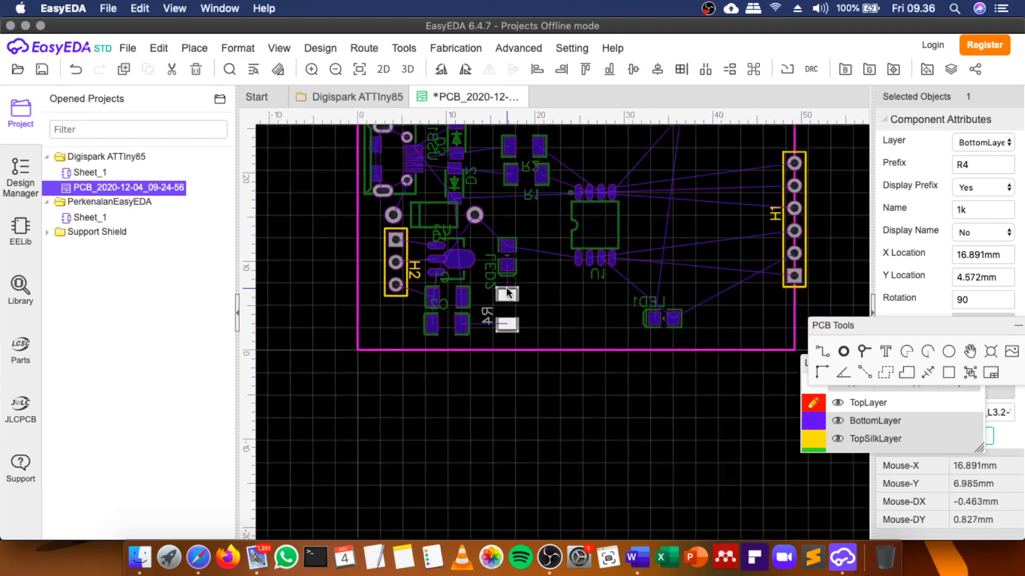
scroll(685, 235, down, 2)
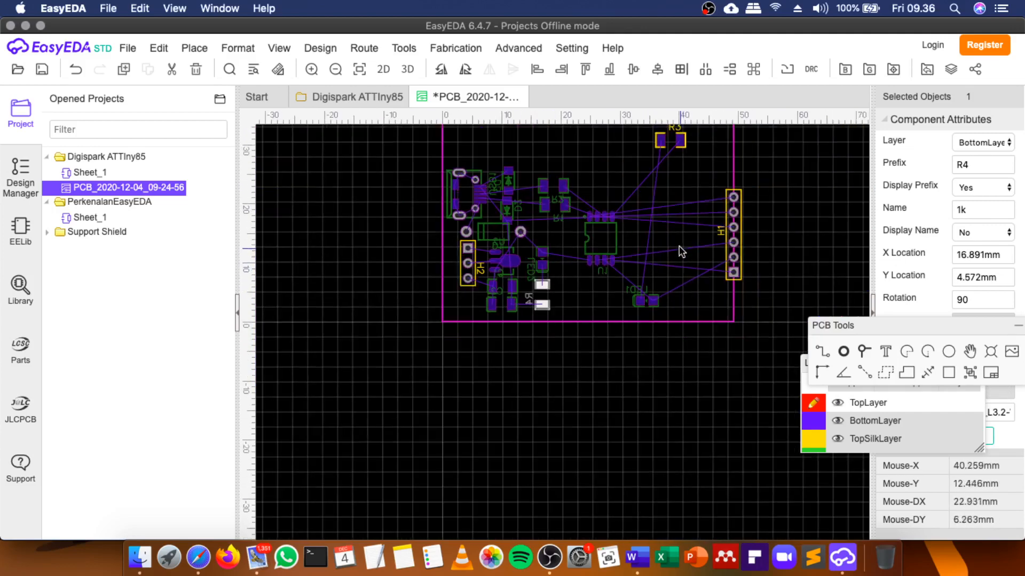
Move R3 above U1 to about X 32.1 mm, Y 24.9 mm, and check its connection in the schematic.
scroll(661, 170, up, 3)
drag(665, 170, 599, 223)
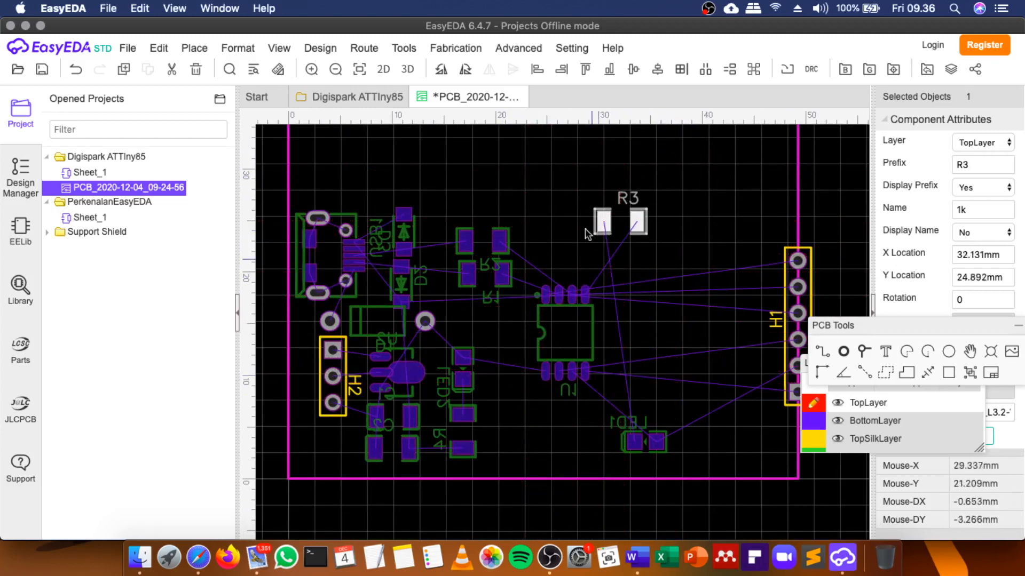
click(374, 96)
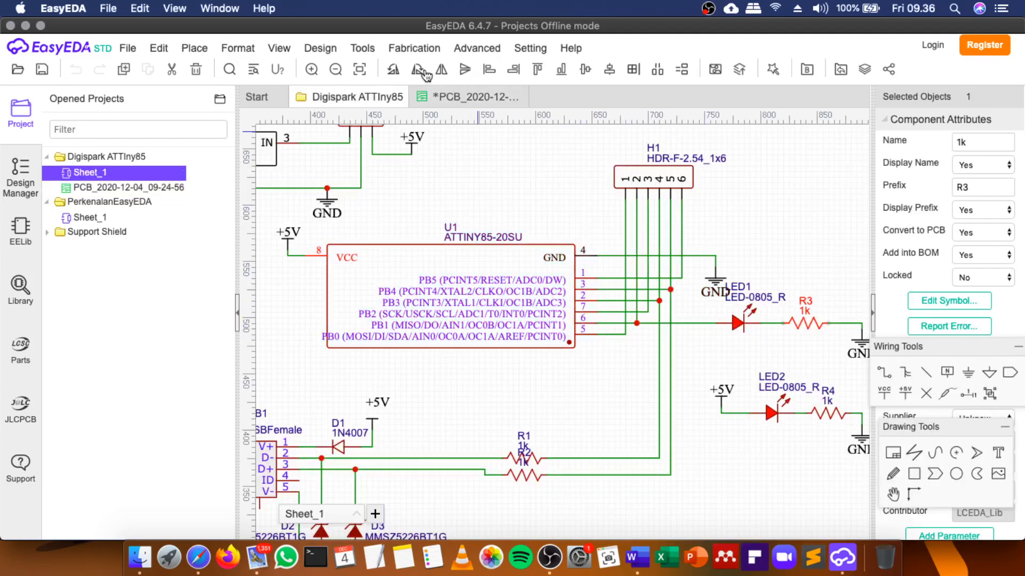
click(442, 97)
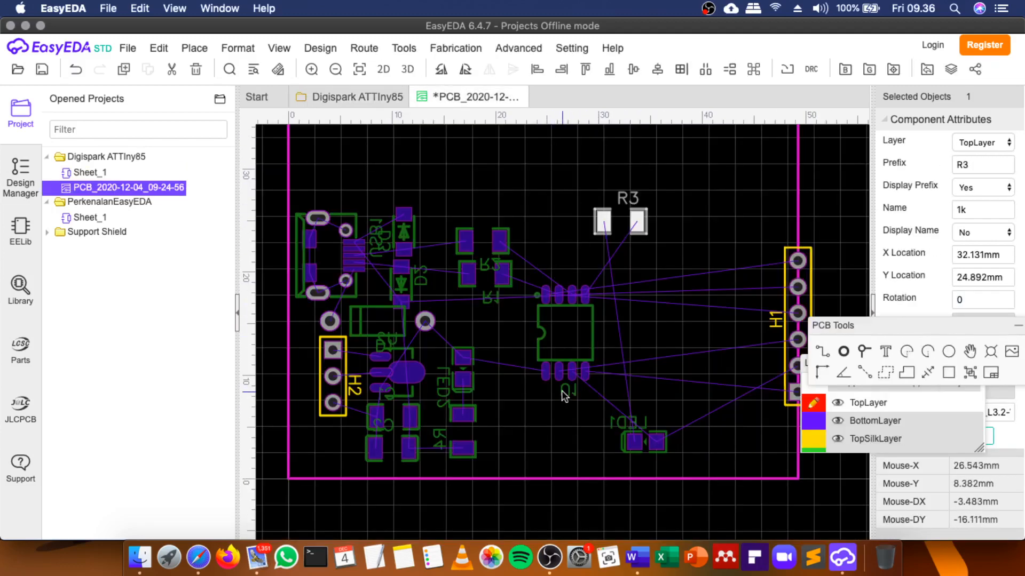
Move LED1 below U1 to about X 26 mm, Y 5.5 mm, and rotate it to 90°.
scroll(561, 390, up, 2)
drag(653, 461, 526, 435)
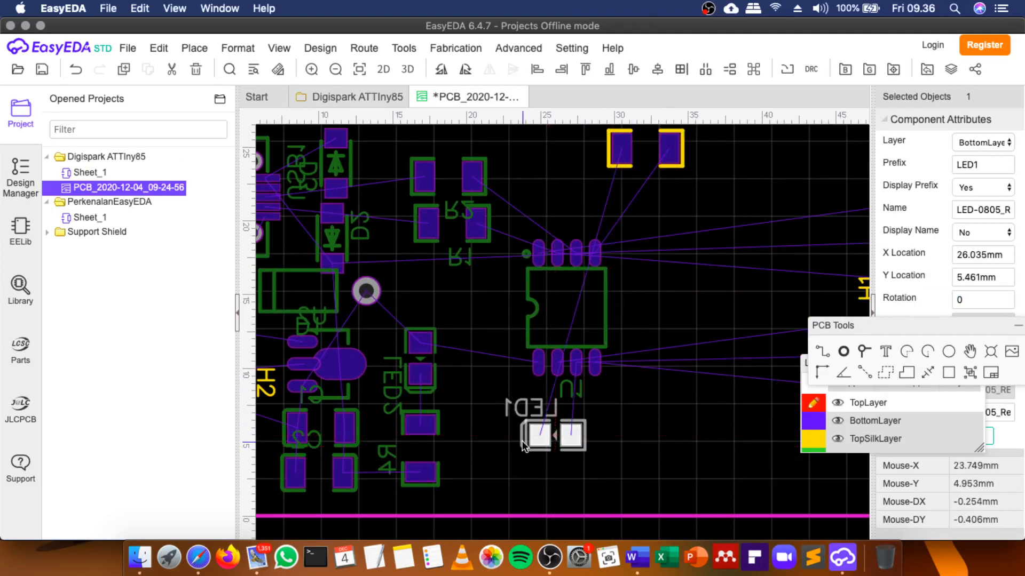
key(space)
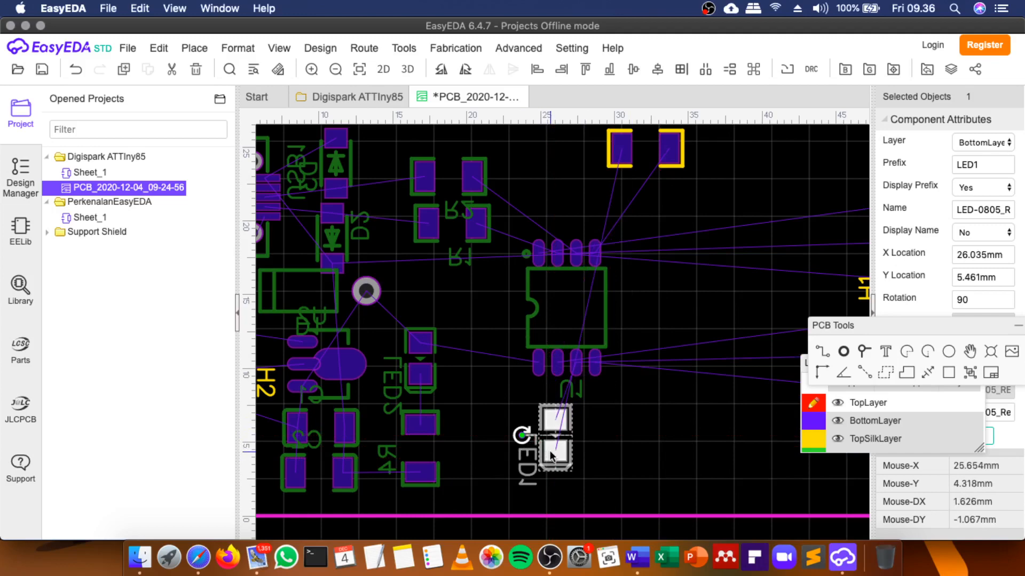
mouse_move(551, 456)
mouse_down()
mouse_move(453, 439)
mouse_move(556, 452)
mouse_up()
Place R3 between R4 and LED1, rotate it to 90°, and shift LED1 to X 25.654 mm, Y 4.953 mm.
drag(623, 159, 465, 461)
scroll(505, 428, up, 2)
key(space)
scroll(471, 375, down, 3)
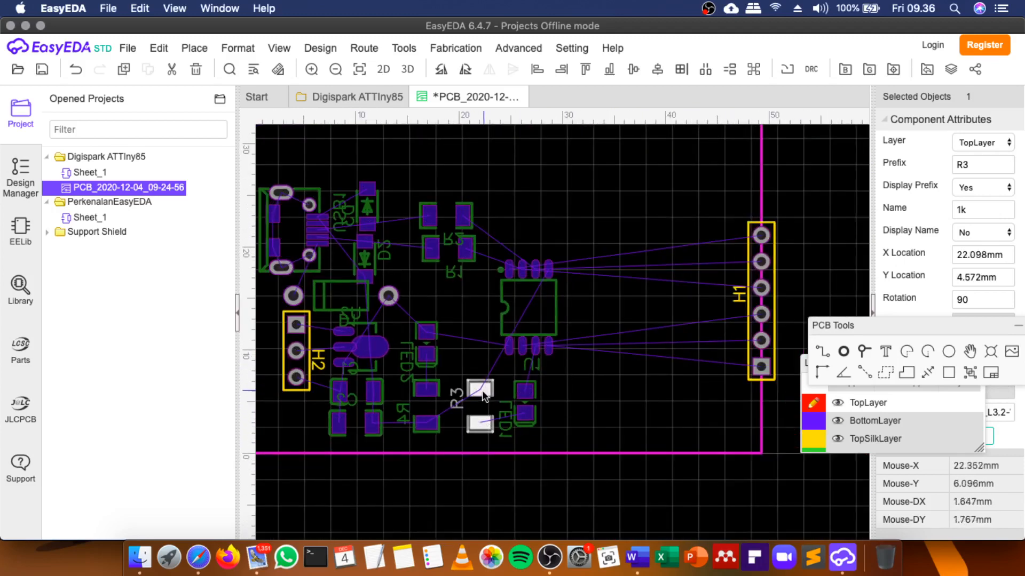
drag(482, 394, 512, 412)
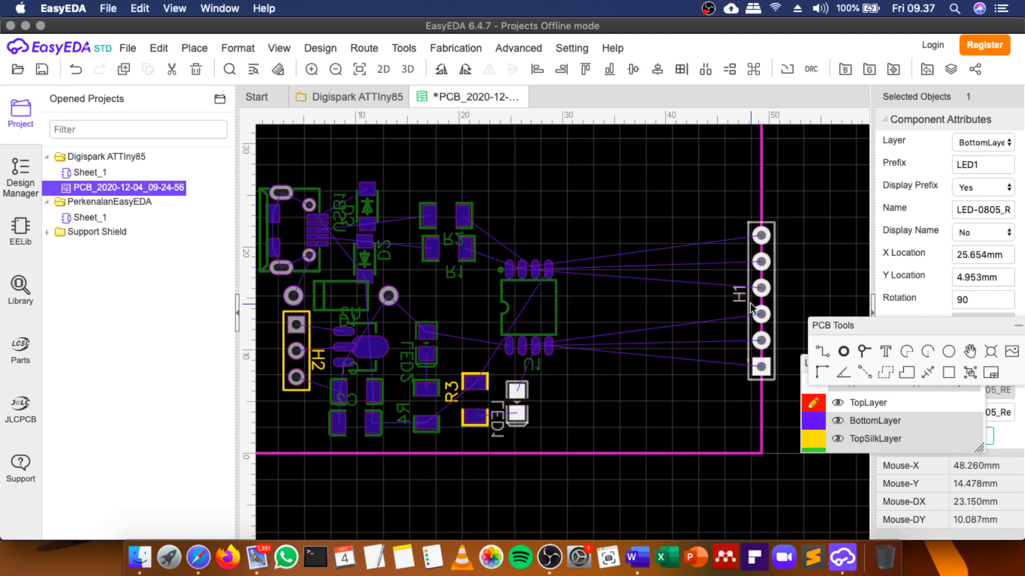
Move header H1 inward toward U1, and stack resistors R2 and R1 closer to diodes D3 and D2.
drag(750, 304, 607, 290)
drag(463, 216, 461, 207)
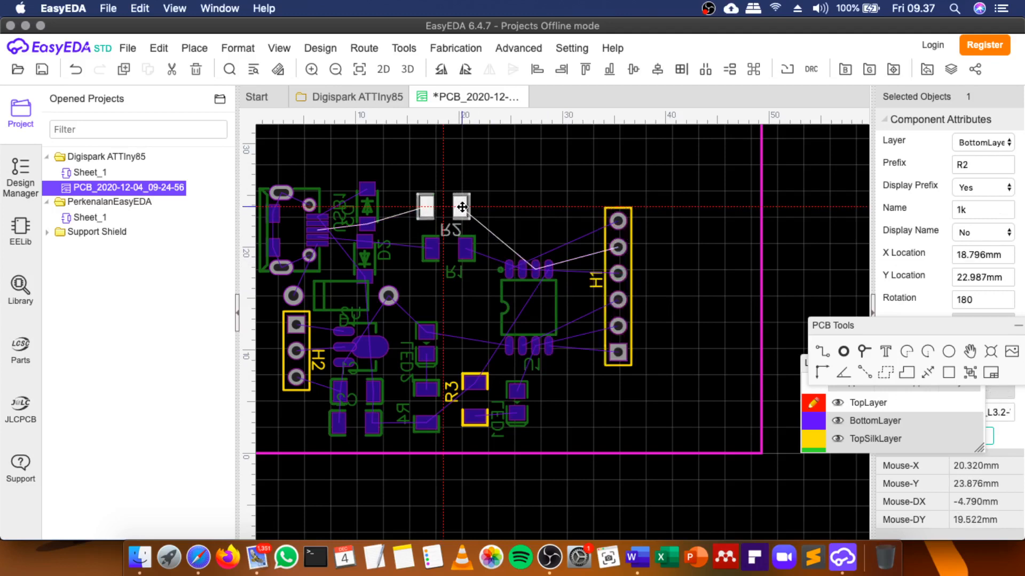
click(464, 247)
drag(464, 247, 440, 246)
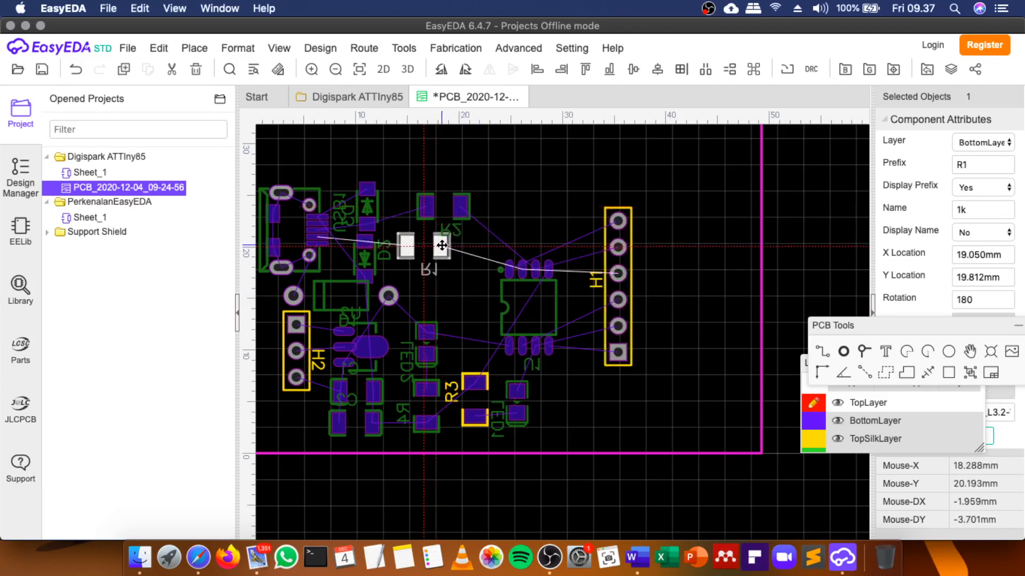
drag(458, 208, 437, 206)
Shift U1 to X 24.130 mm, Y 14.986 mm, and bring H1 closer to it at X 31.750 mm, Y 14.351 mm.
drag(519, 296, 500, 290)
click(622, 286)
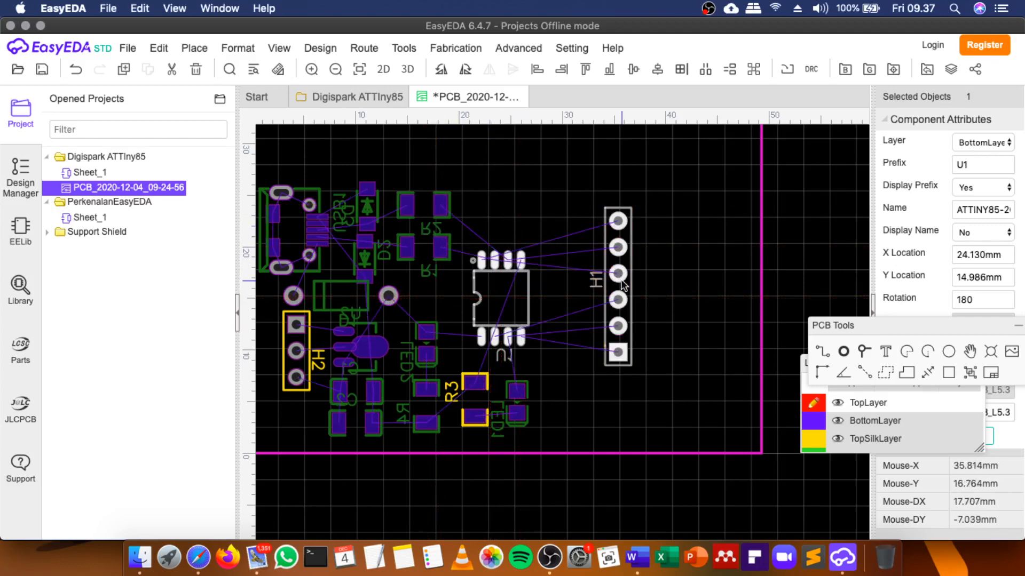
drag(621, 285, 583, 291)
scroll(663, 233, down, 3)
scroll(565, 227, up, 4)
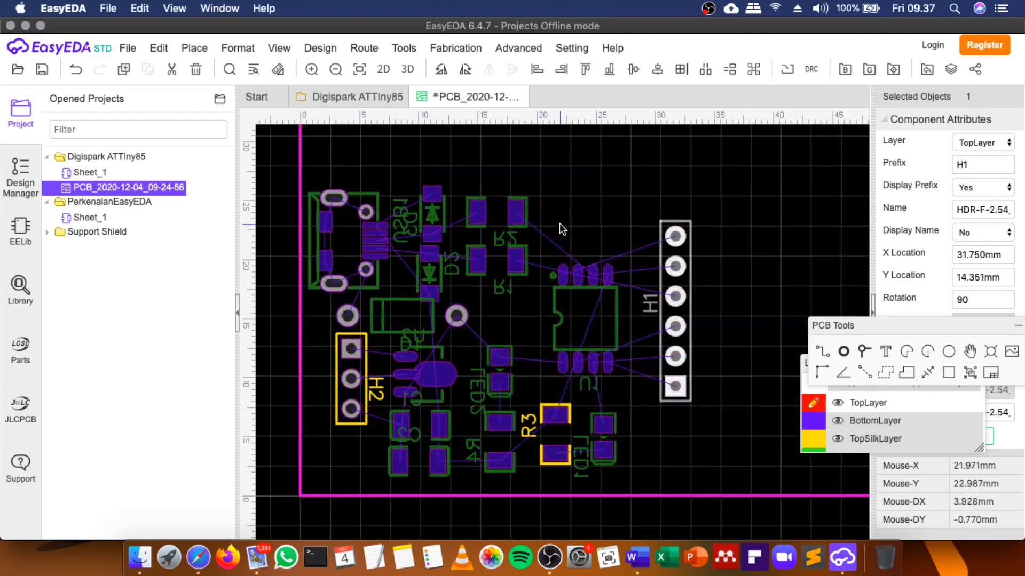
Move the floating PCB Tools and Layers and Objects palettes clear of the canvas attributes, and review the grid and routing settings.
drag(852, 323, 718, 81)
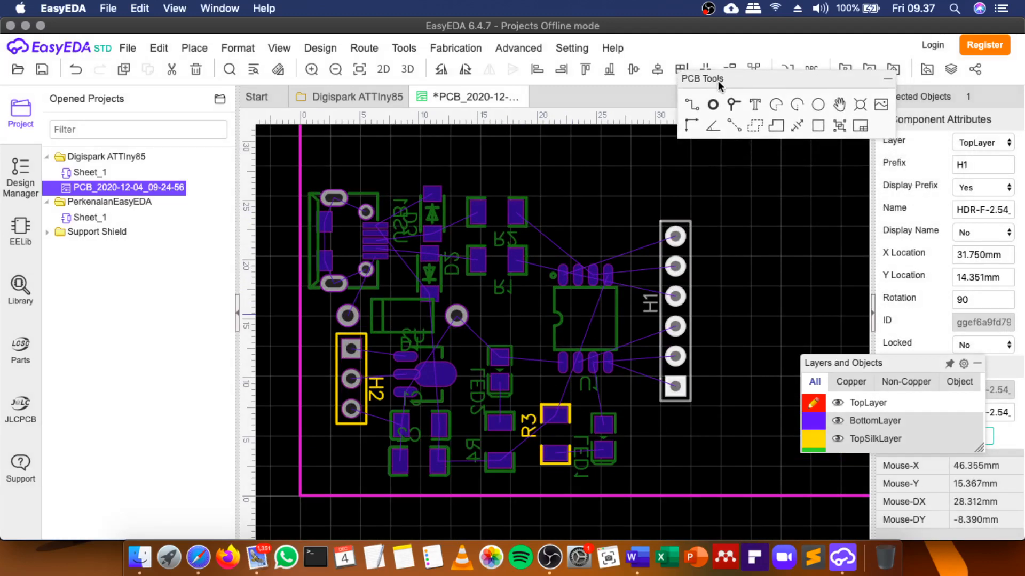
click(690, 109)
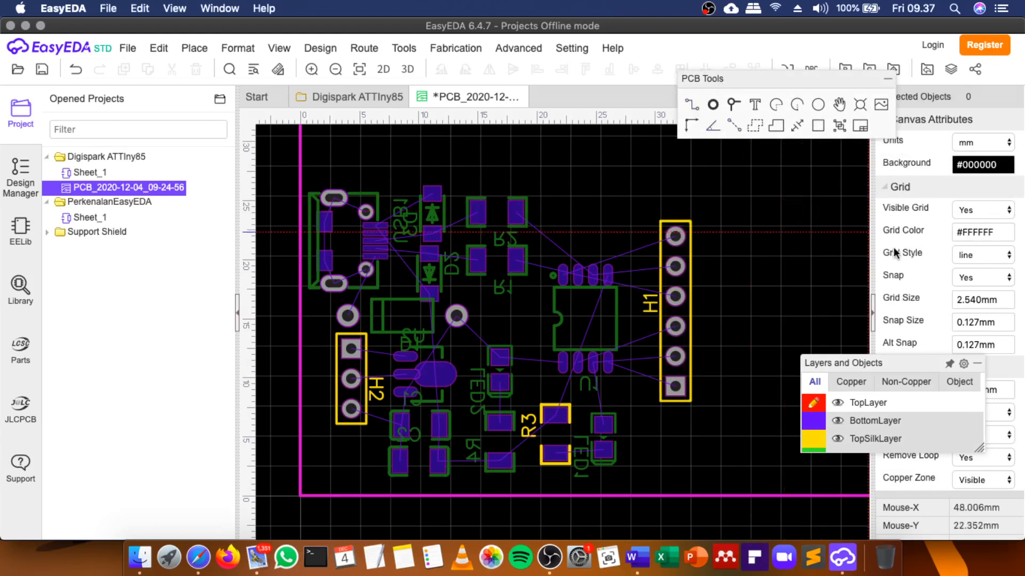
mouse_move(902, 379)
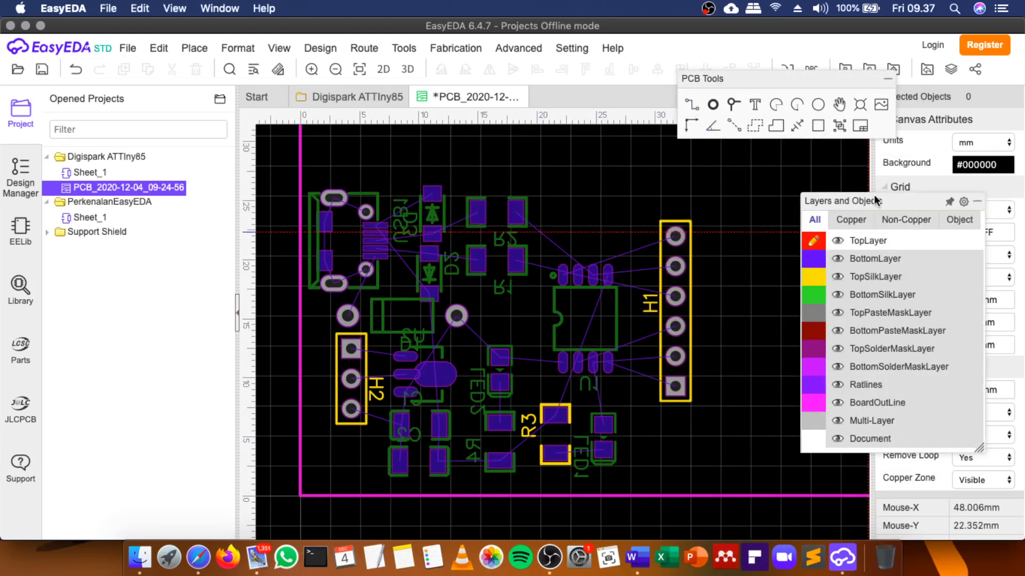
drag(873, 194, 747, 241)
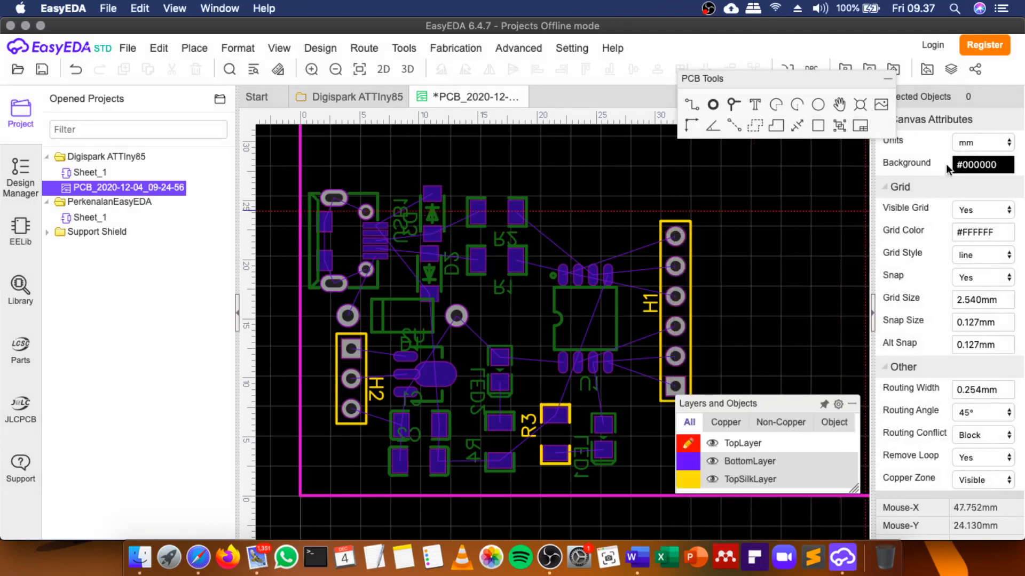
scroll(944, 307, down, 2)
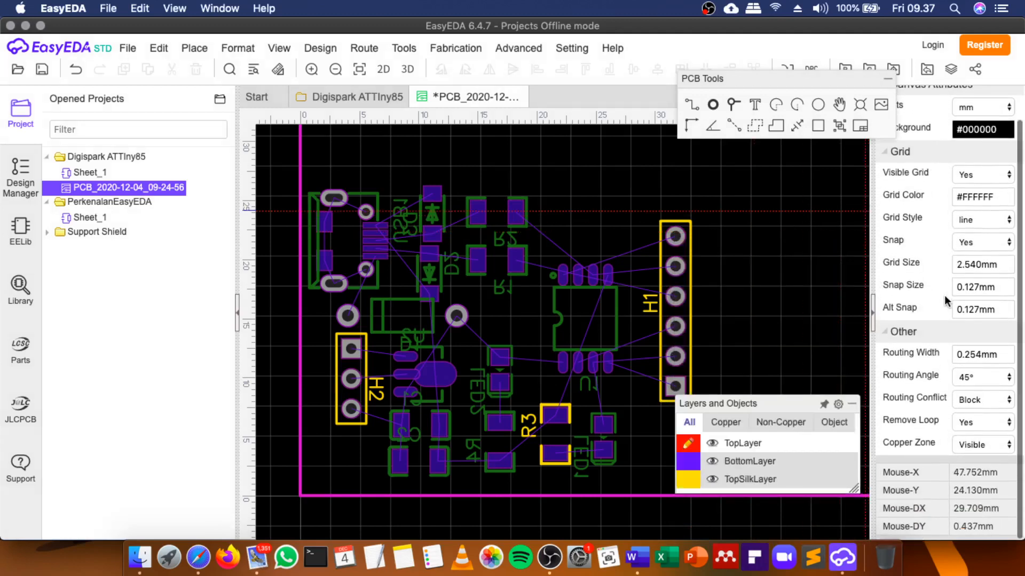
scroll(934, 316, up, 2)
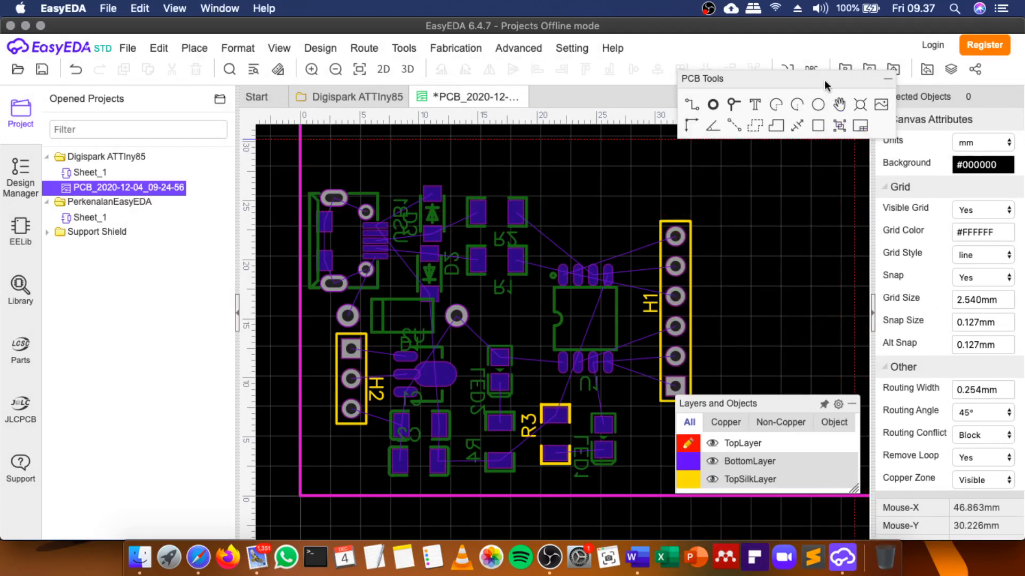
Move the PCB Tools palette off the canvas attributes and bring the routing settings into view.
drag(824, 79, 735, 71)
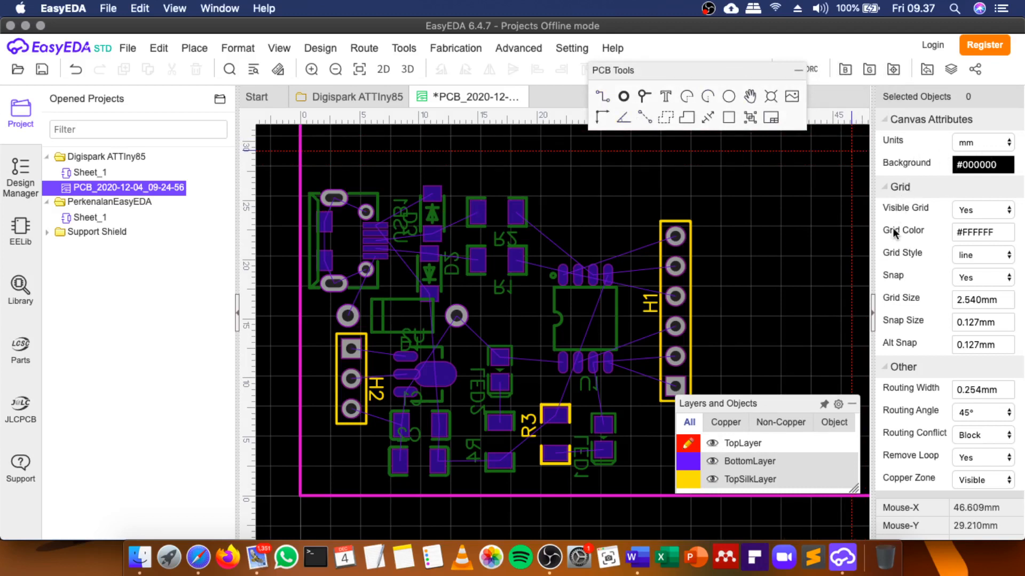
scroll(902, 278, down, 2)
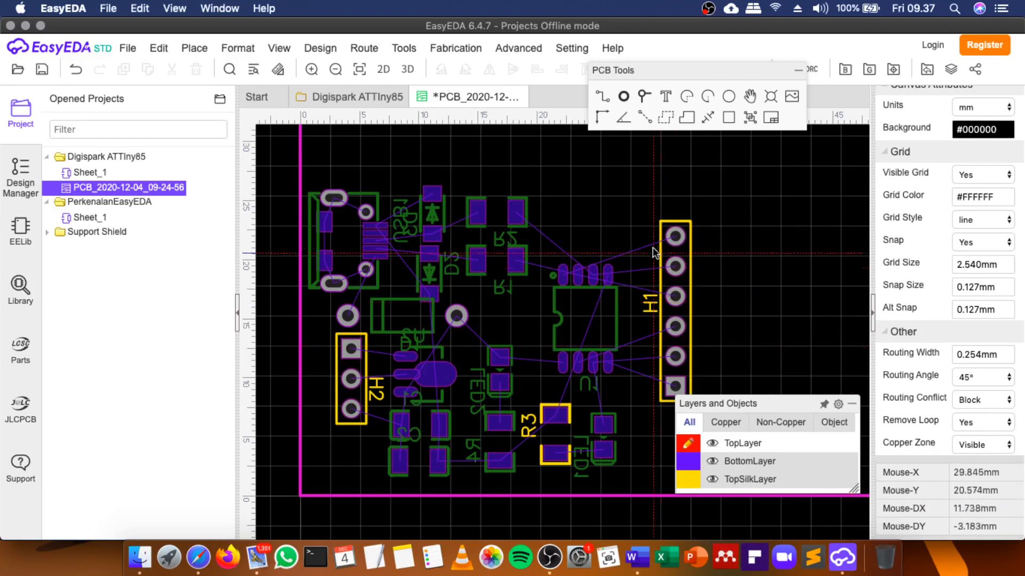
key(w)
click(674, 236)
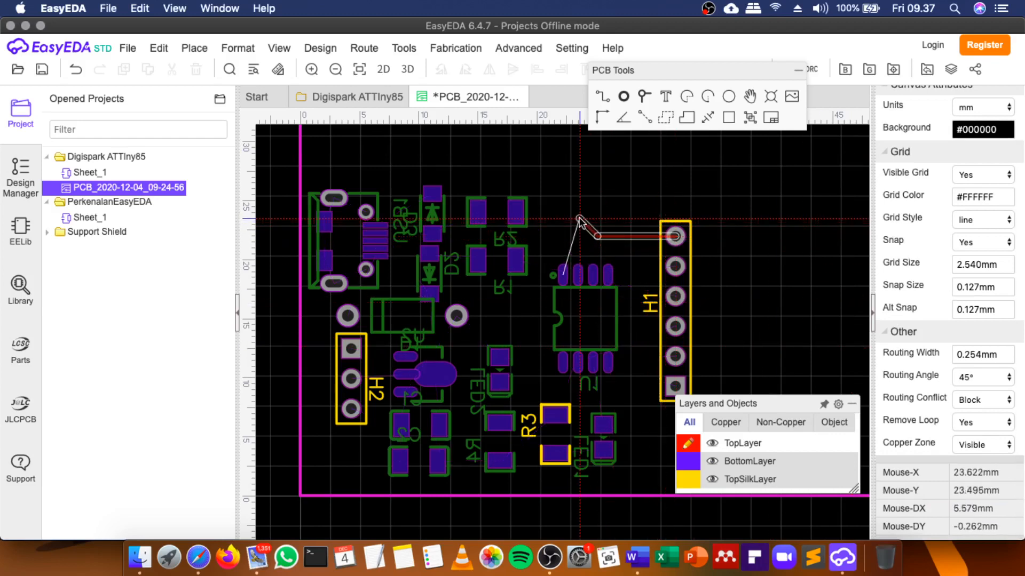
key(Escape)
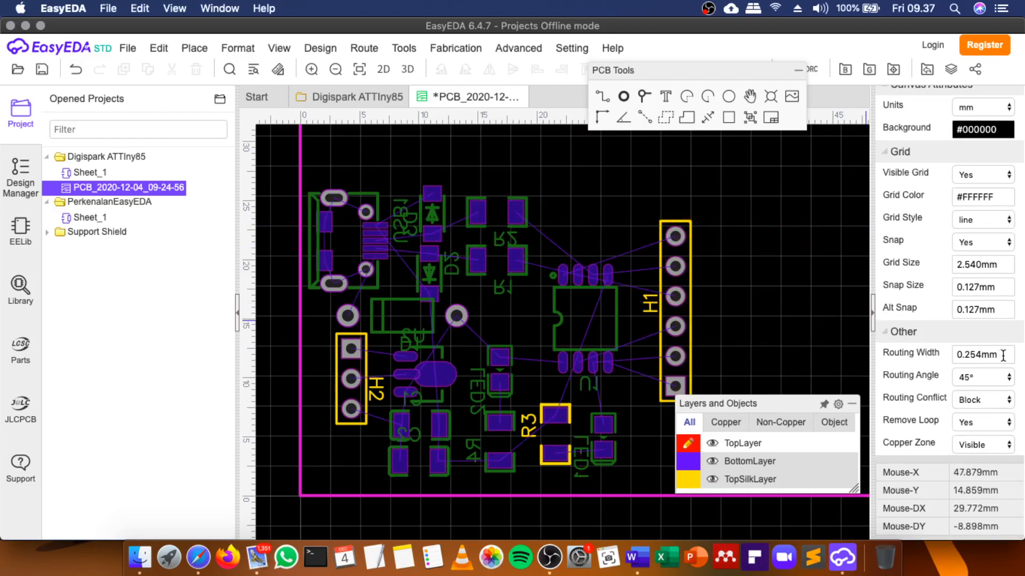
click(603, 97)
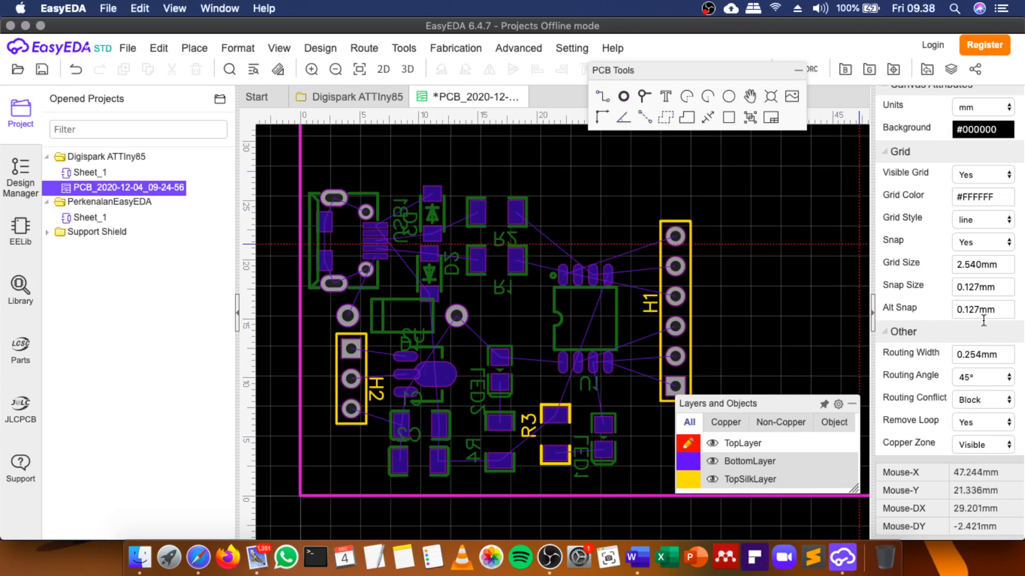
click(1004, 356)
click(822, 270)
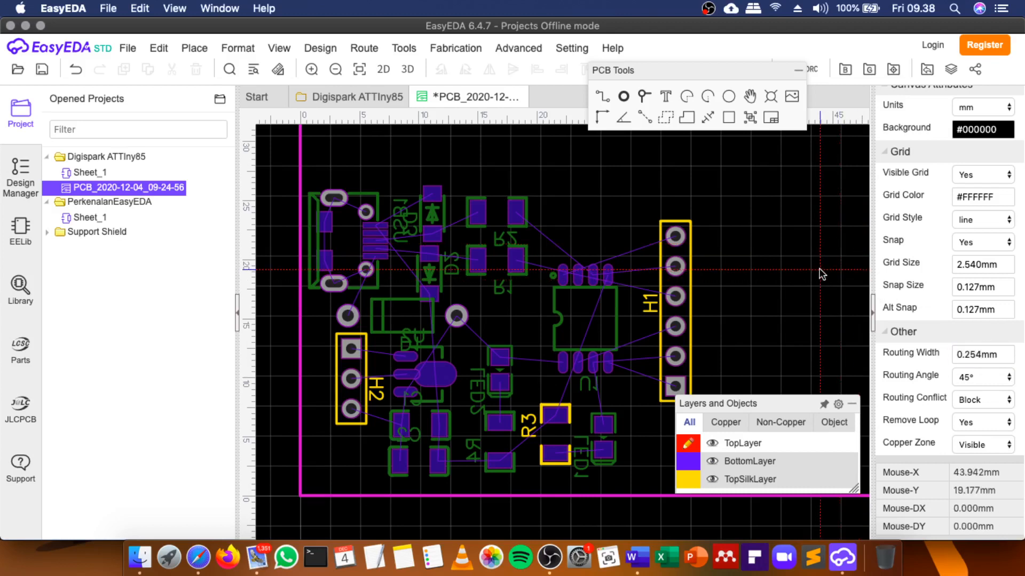
key(Escape)
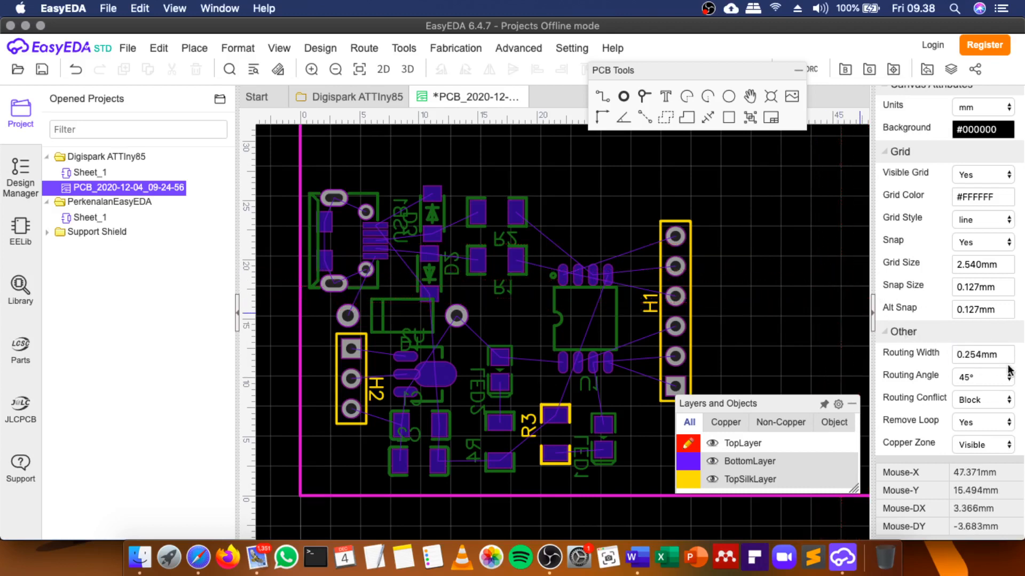
Set the routing width to 0.510 mm and try a track from the uppermost pad of header H1.
click(954, 355)
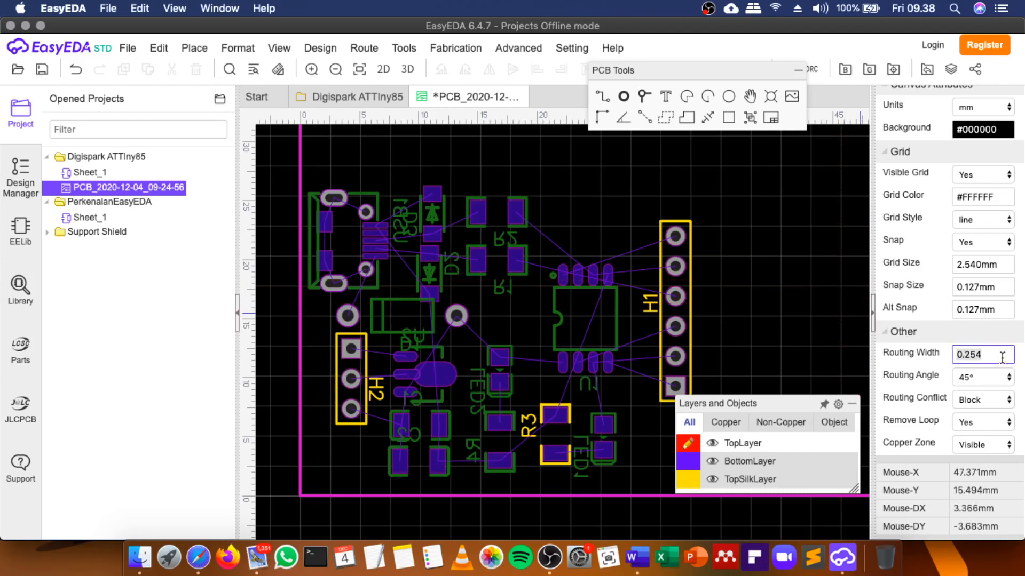
text(0)
key(Return)
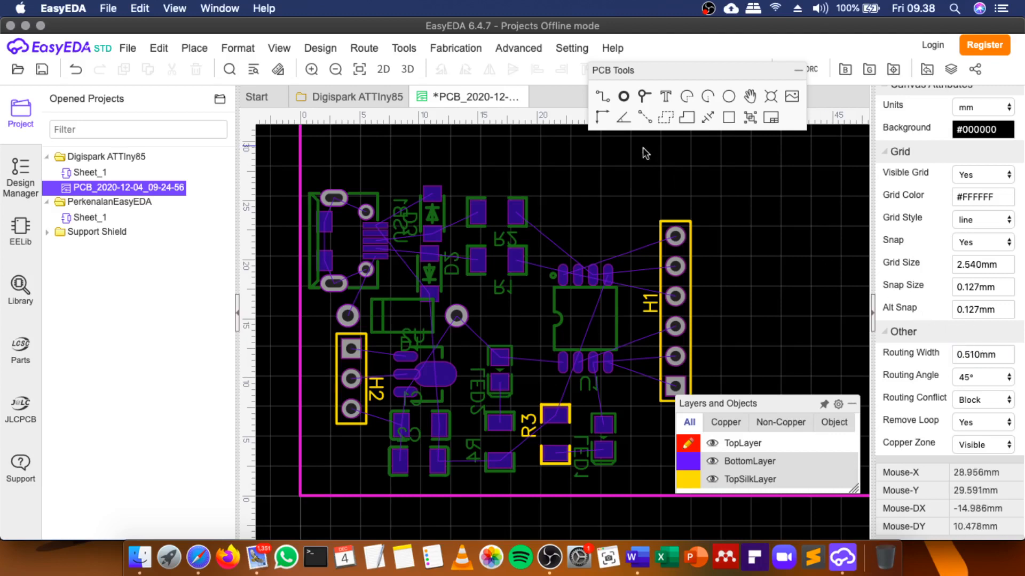
click(601, 97)
click(675, 237)
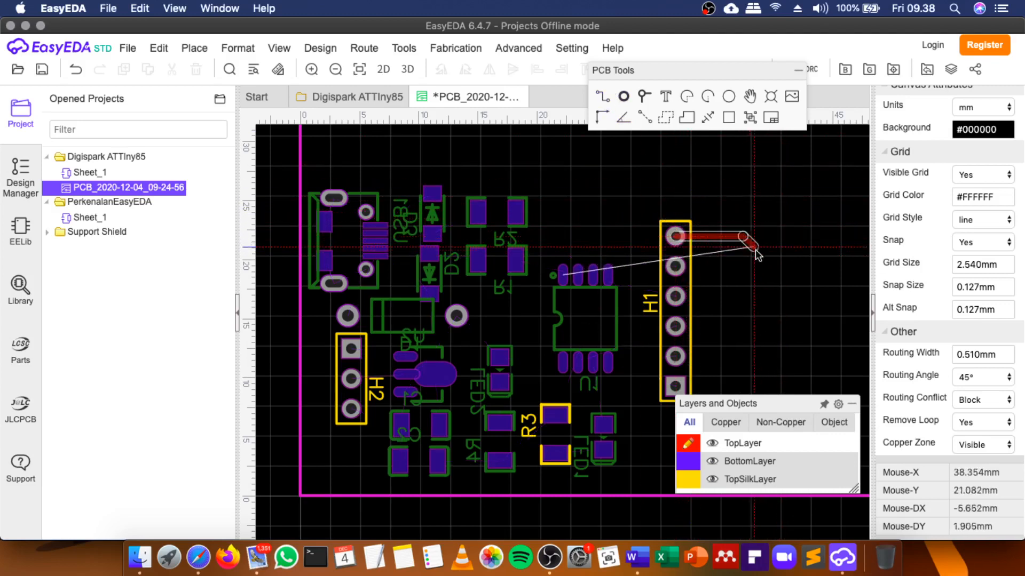
key(Escape)
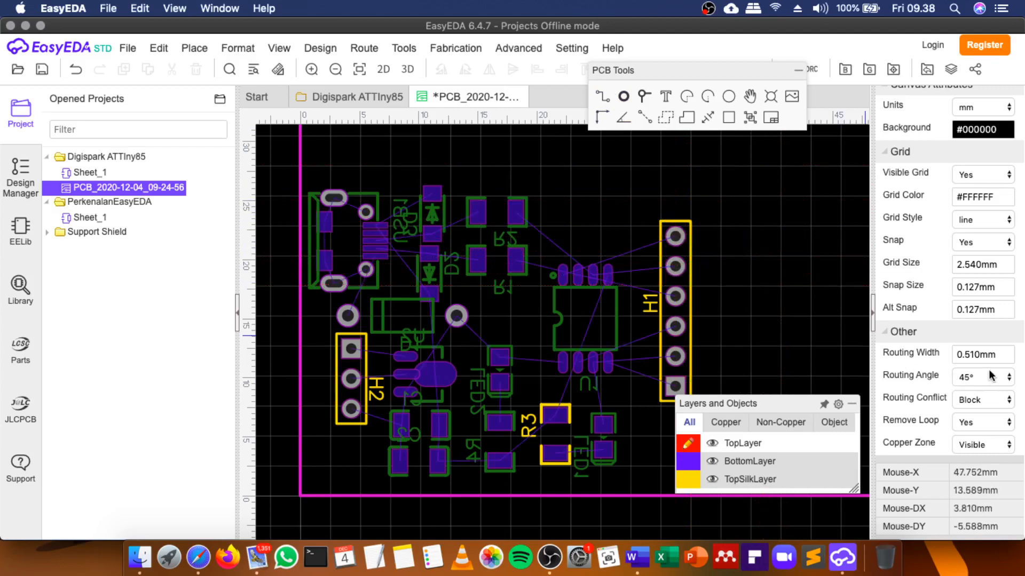
Set the routing width to 0.254 mm and try a track from H1's uppermost pad towards U1.
click(993, 355)
double_click(993, 354)
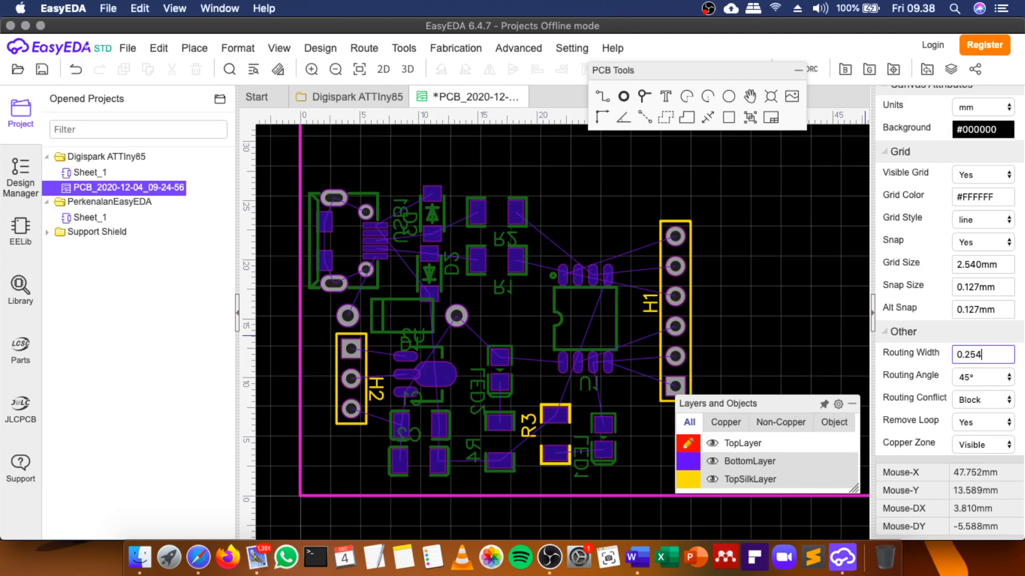
key(Return)
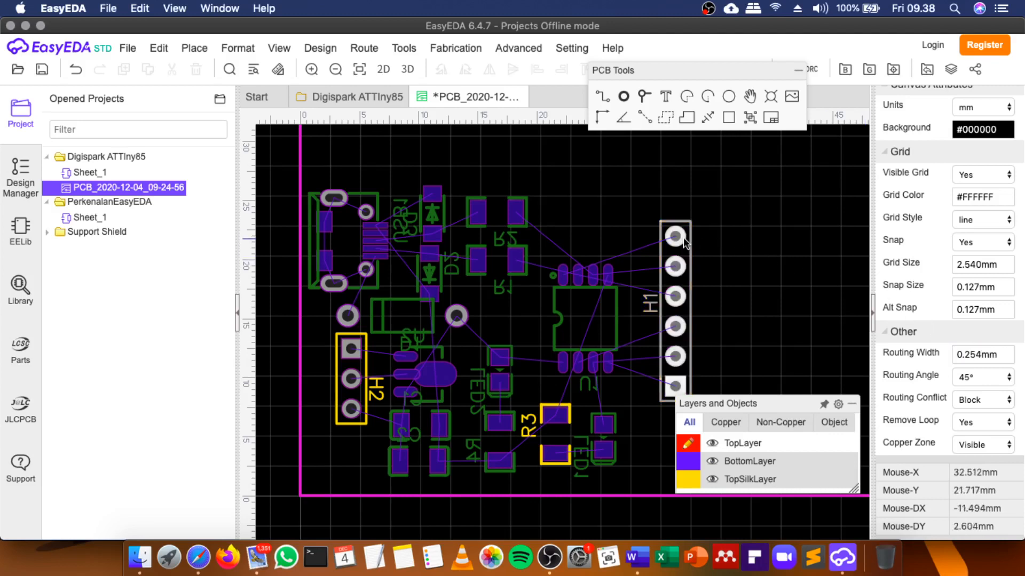
click(605, 101)
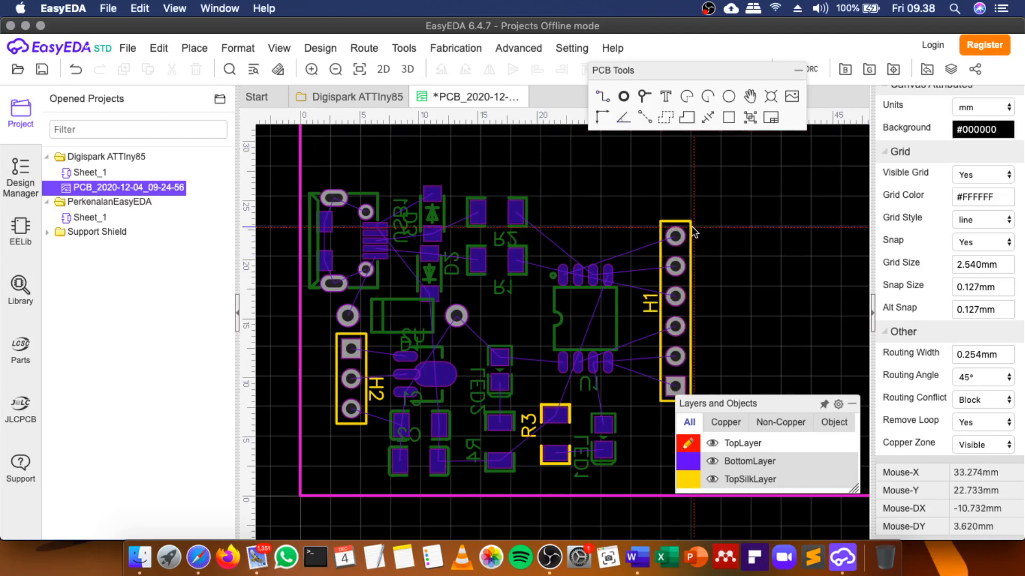
click(675, 236)
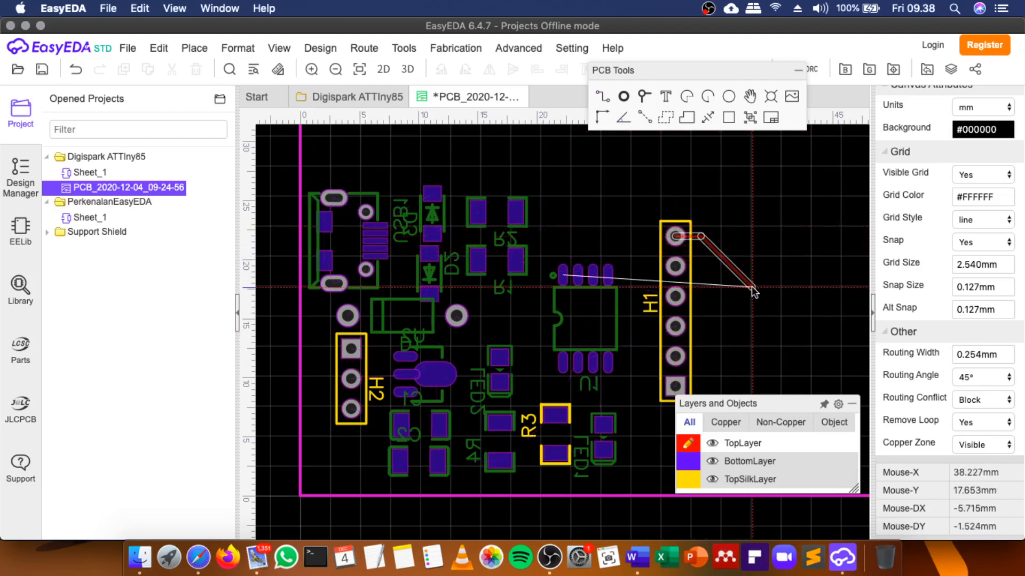
scroll(752, 286, up, 3)
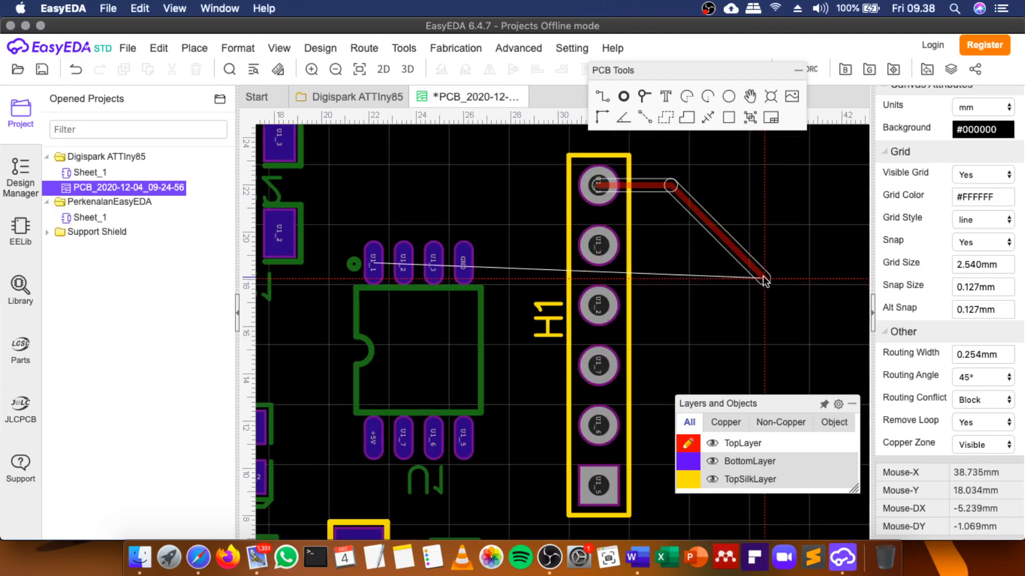
scroll(764, 280, down, 2)
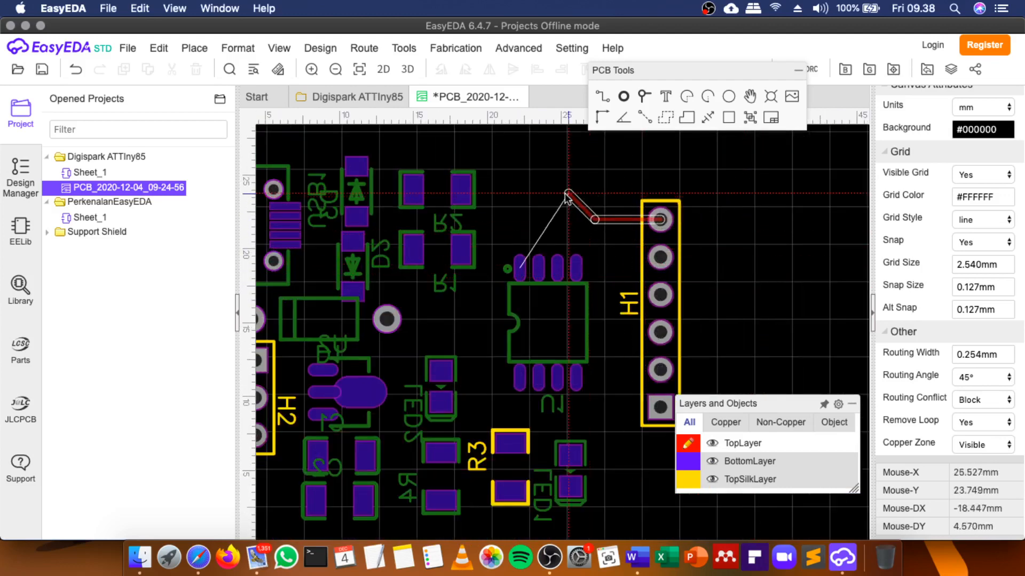
key(Escape)
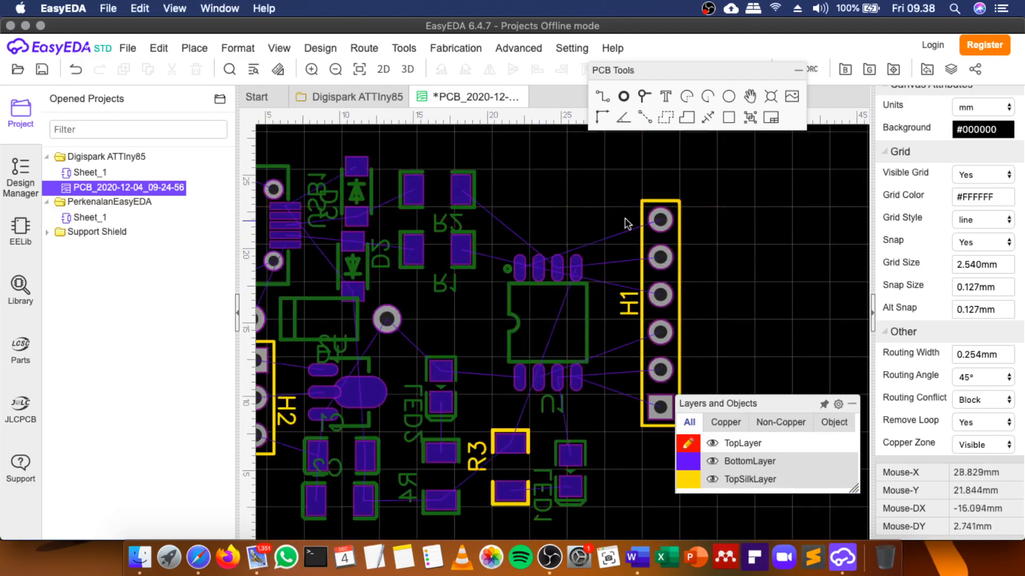
Route a bottom-layer GND track from the USB1 connector's GND pad to the GND pad of diode D3.
scroll(594, 215, down, 1)
scroll(300, 189, up, 3)
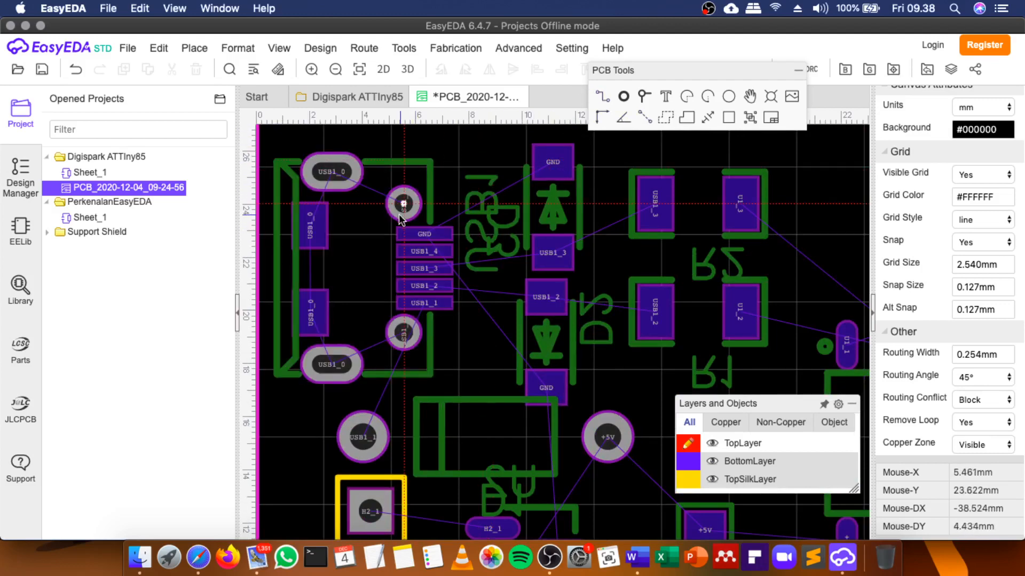
click(425, 235)
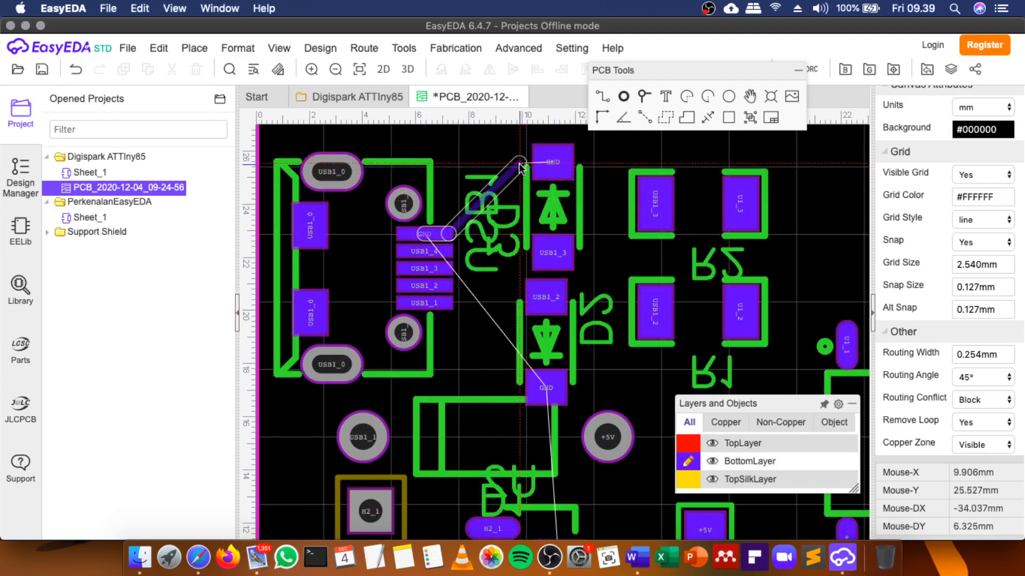
scroll(520, 166, up, 1)
scroll(520, 166, up, 1)
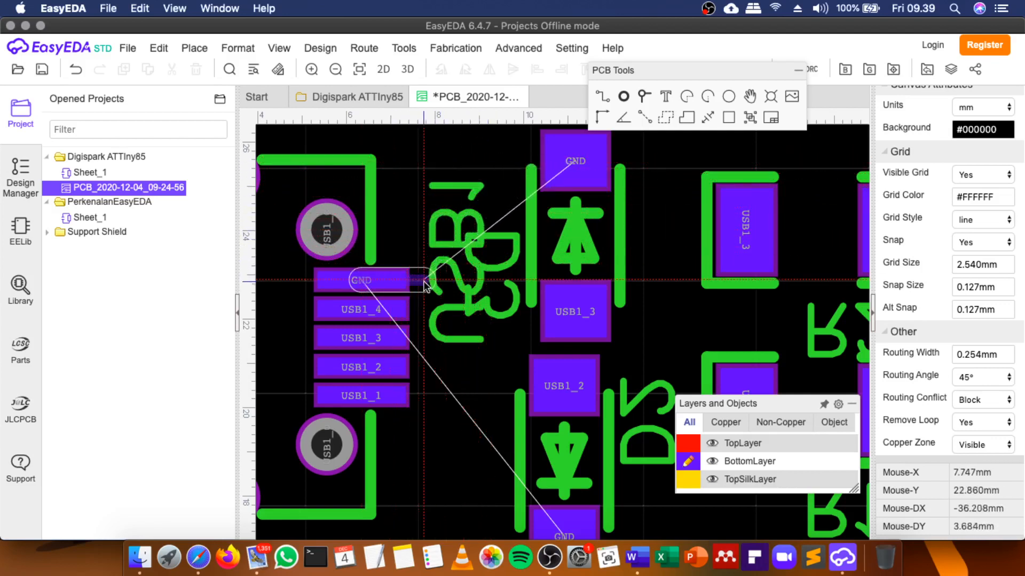
click(426, 282)
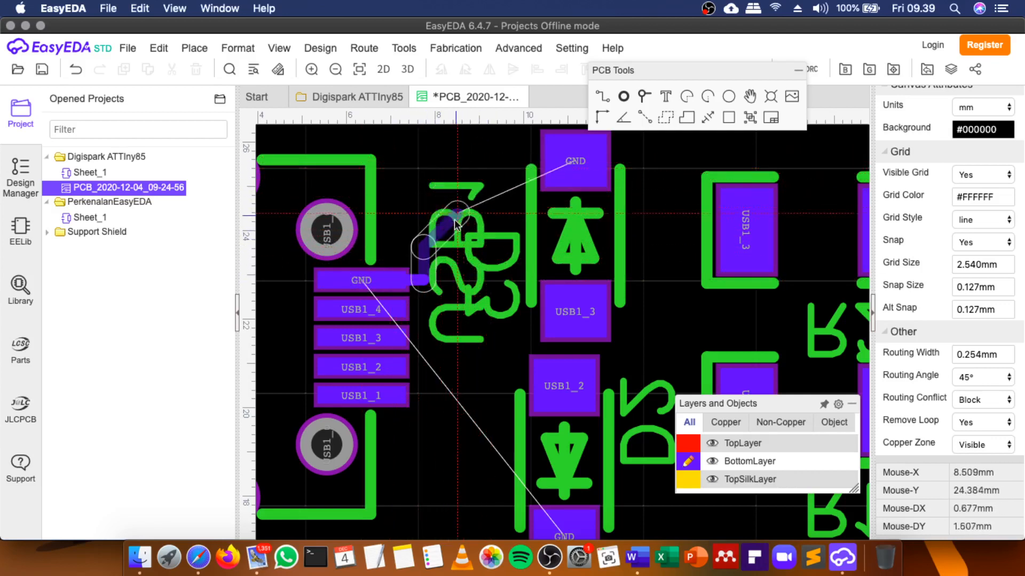
click(468, 161)
click(572, 162)
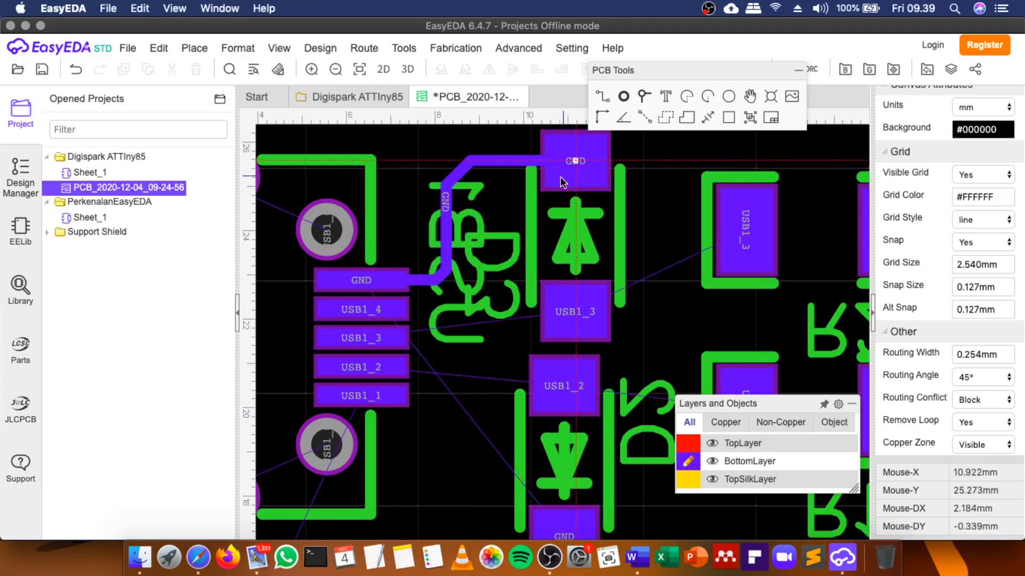
Try a bottom-layer track with a 45° bend from the connector's USB1_3 pad to D3's USB1_3 pad, and undo it.
scroll(533, 219, down, 1)
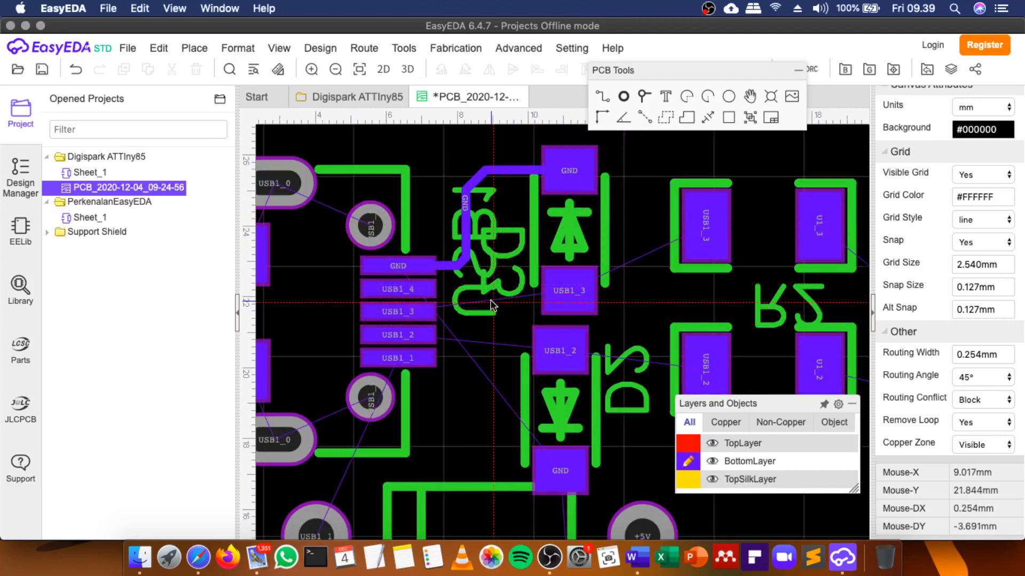
scroll(499, 307, up, 1)
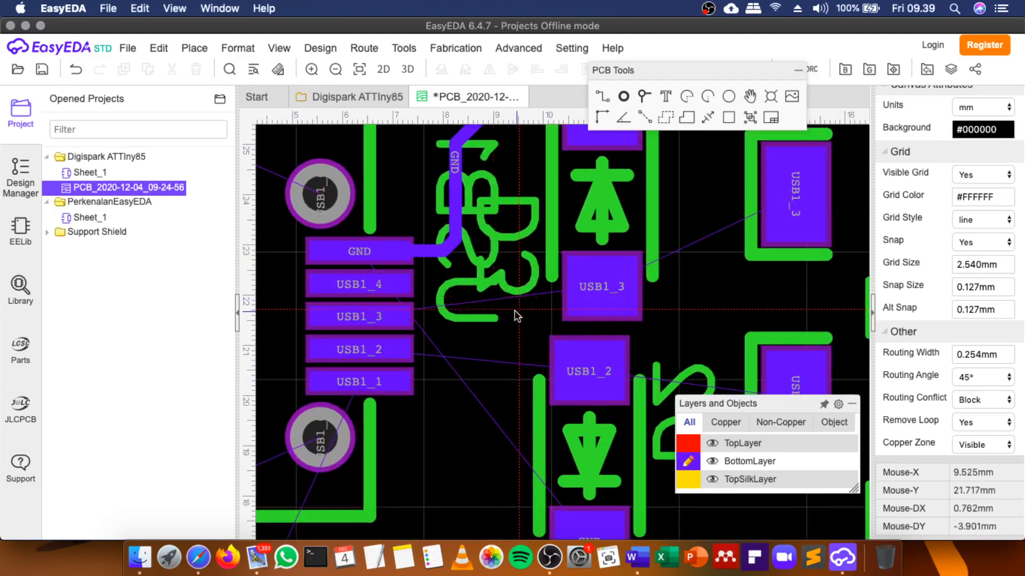
click(374, 317)
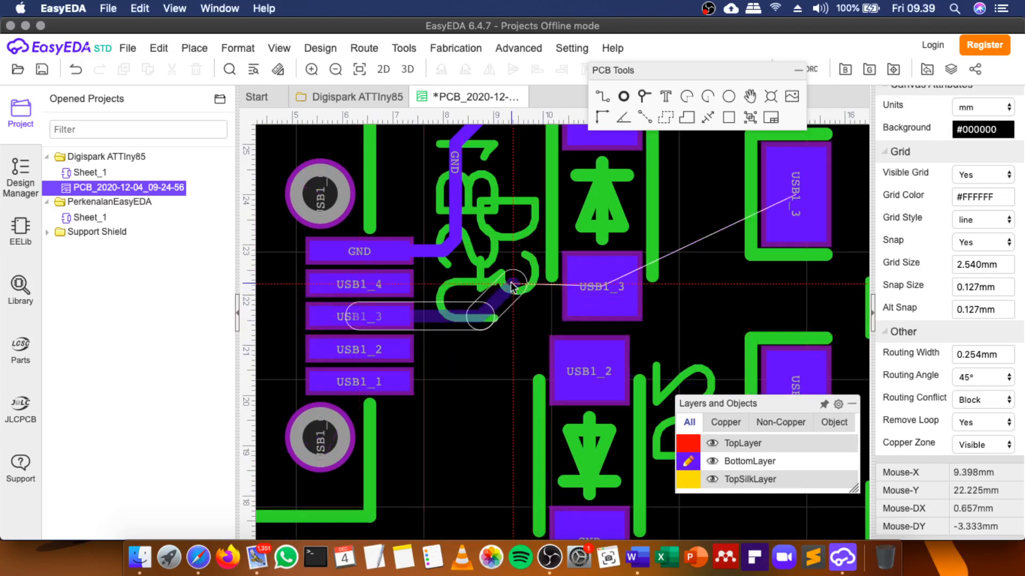
click(511, 286)
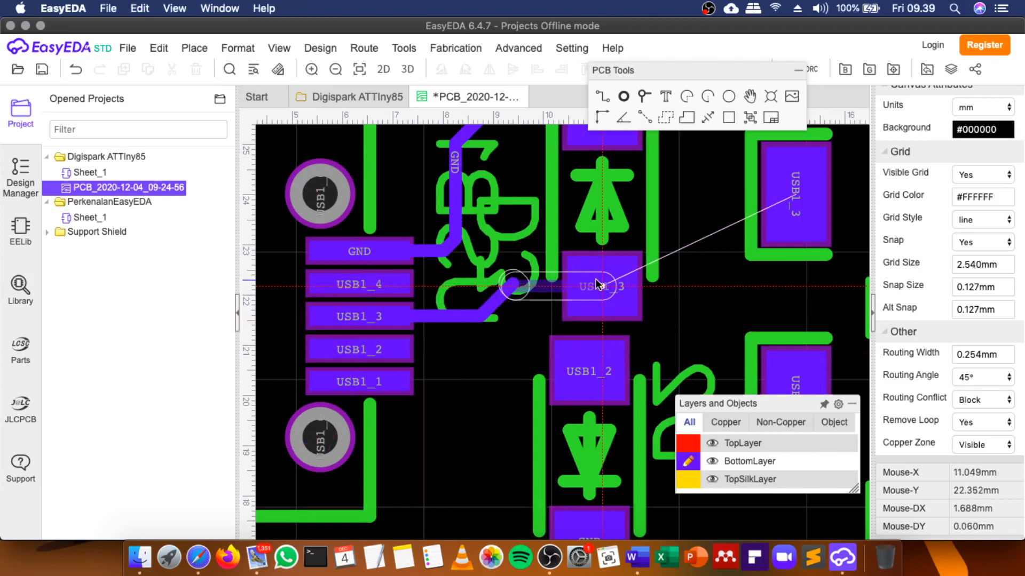
click(596, 283)
scroll(521, 287, up, 3)
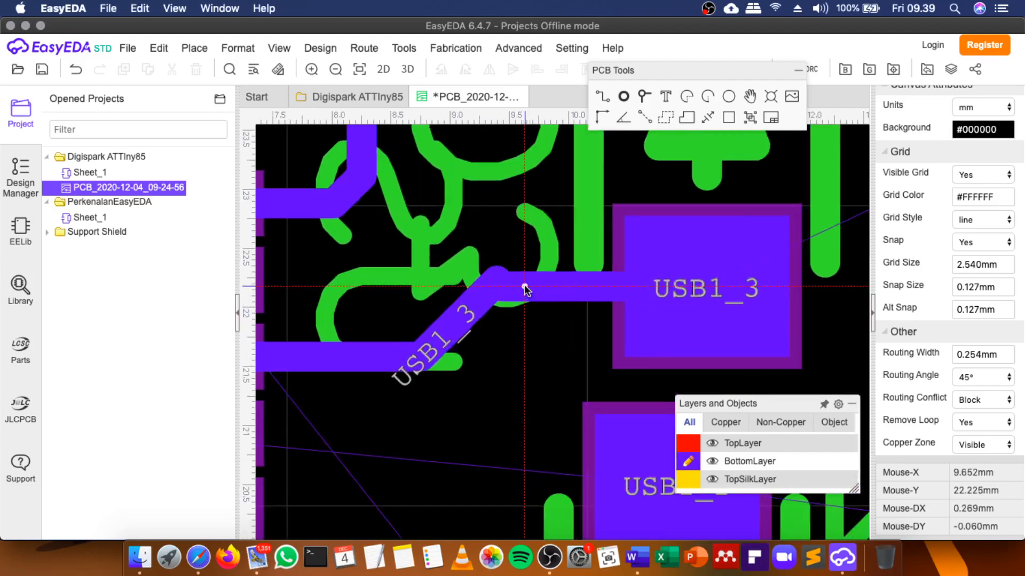
key(ctrl+z)
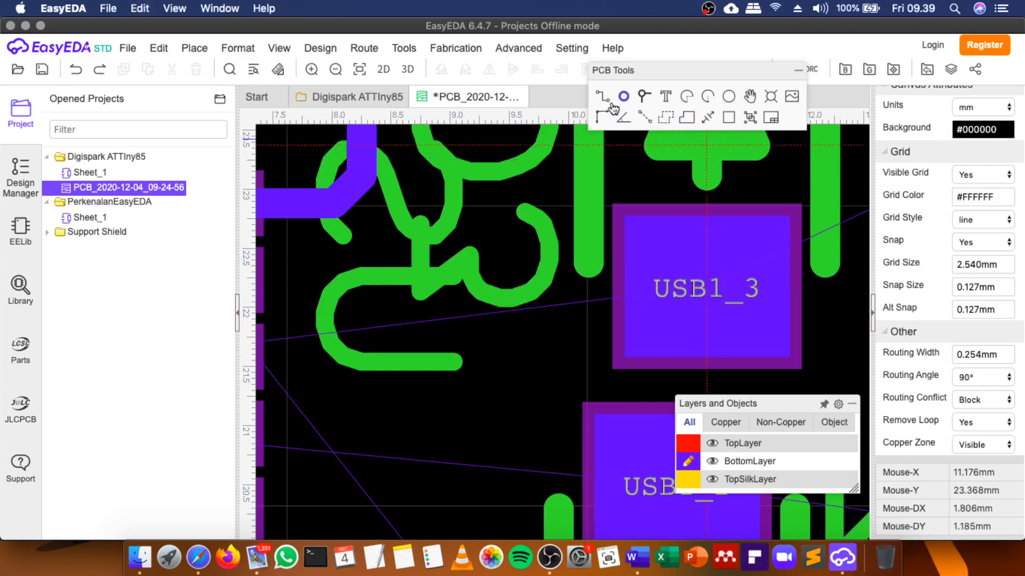
click(706, 287)
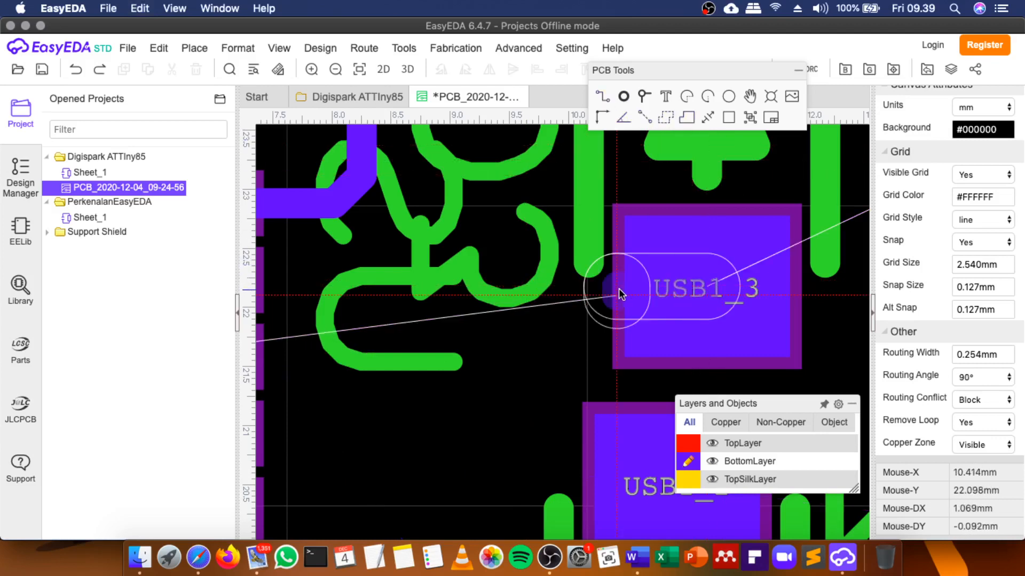
scroll(619, 288, down, 2)
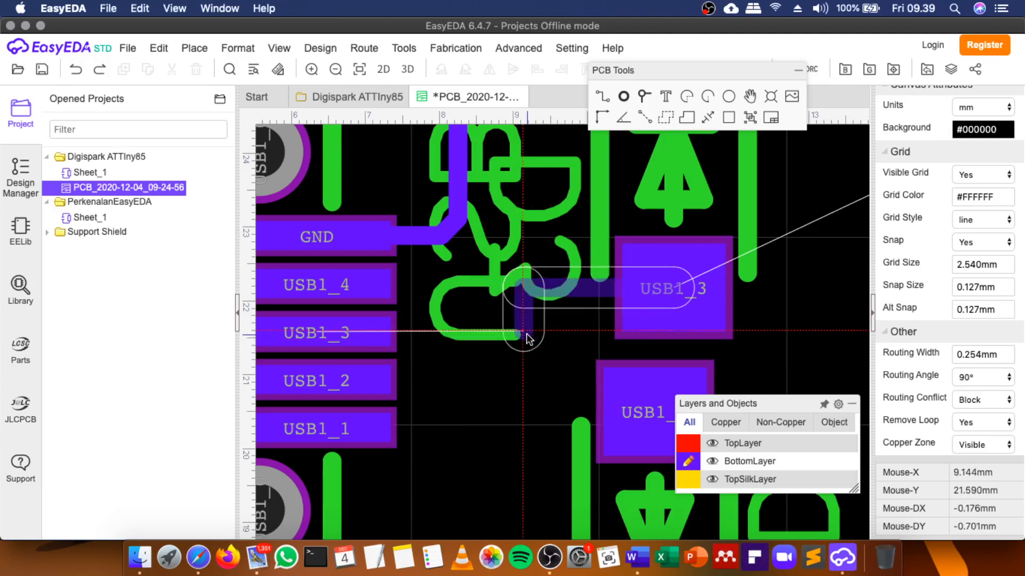
key(Escape)
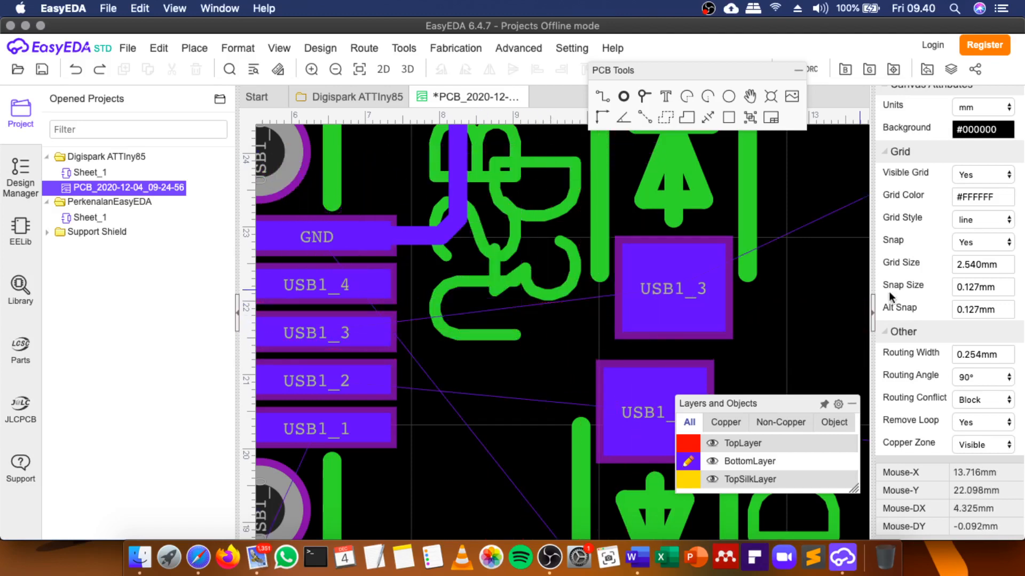
Set the routing angle to 45° and route a bottom-layer track from D3's USB1_3 pad to the connector's USB1_3 pad.
click(983, 374)
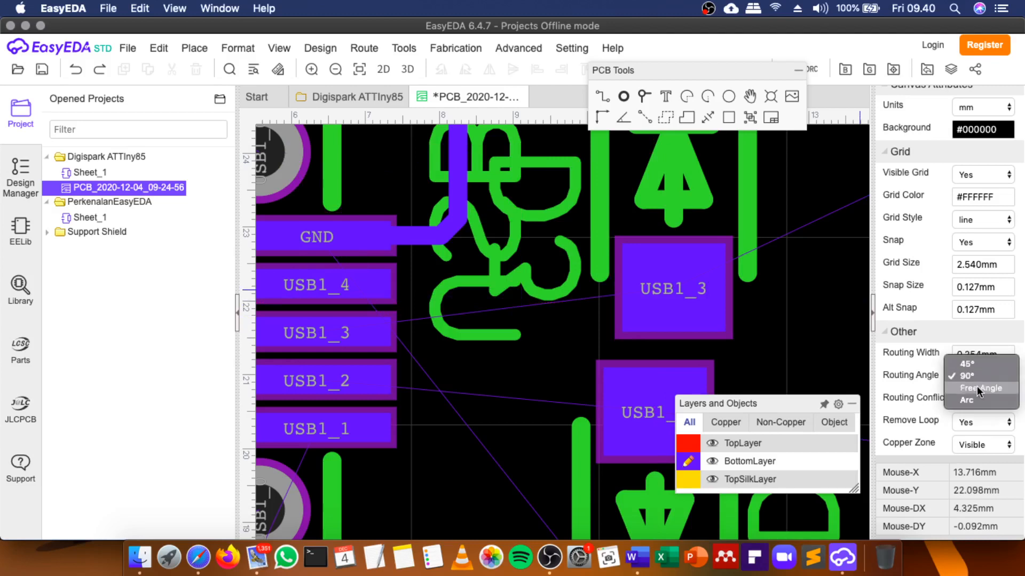
click(968, 364)
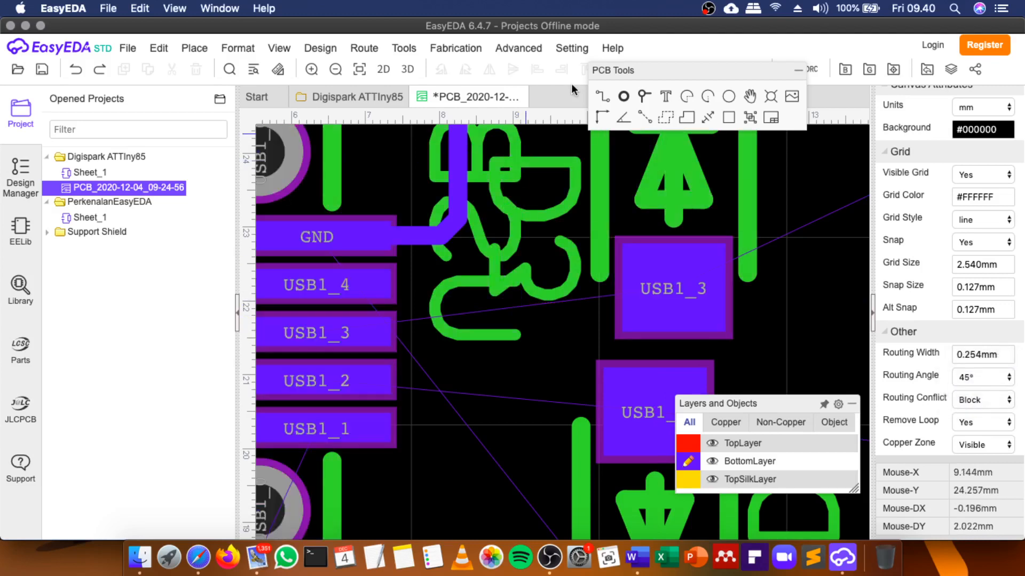
click(600, 97)
click(656, 278)
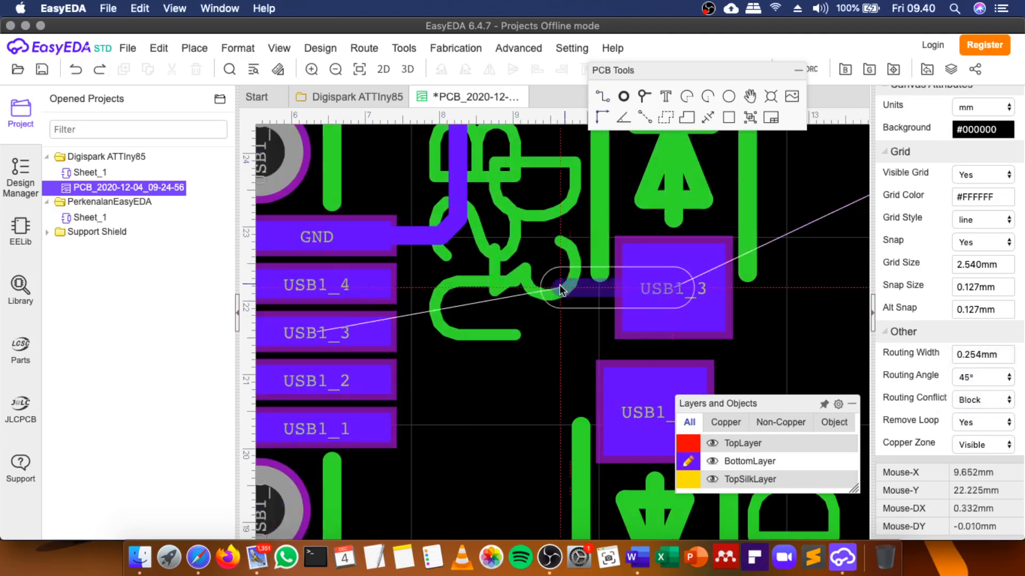
click(489, 332)
click(354, 327)
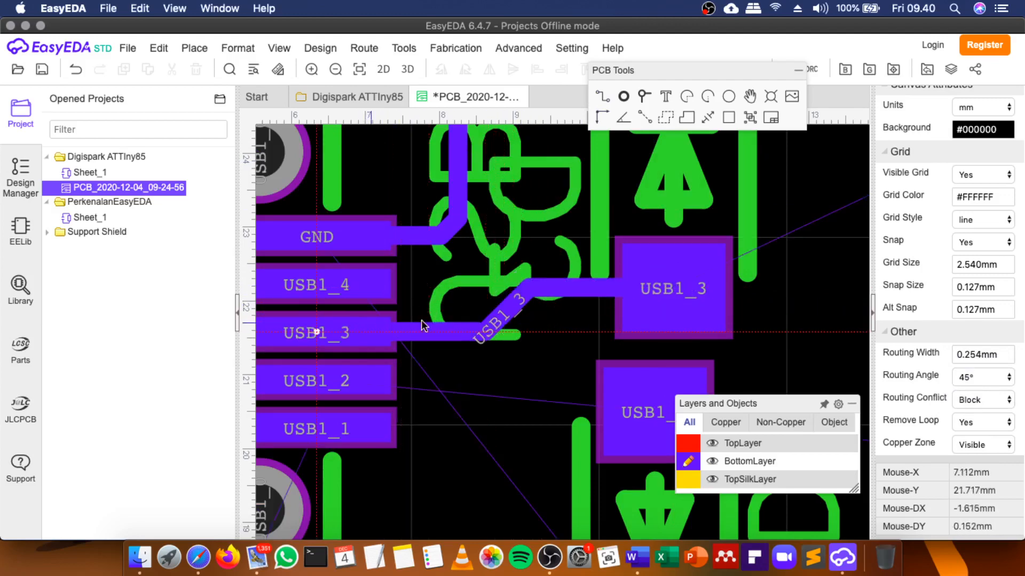
scroll(515, 307, down, 2)
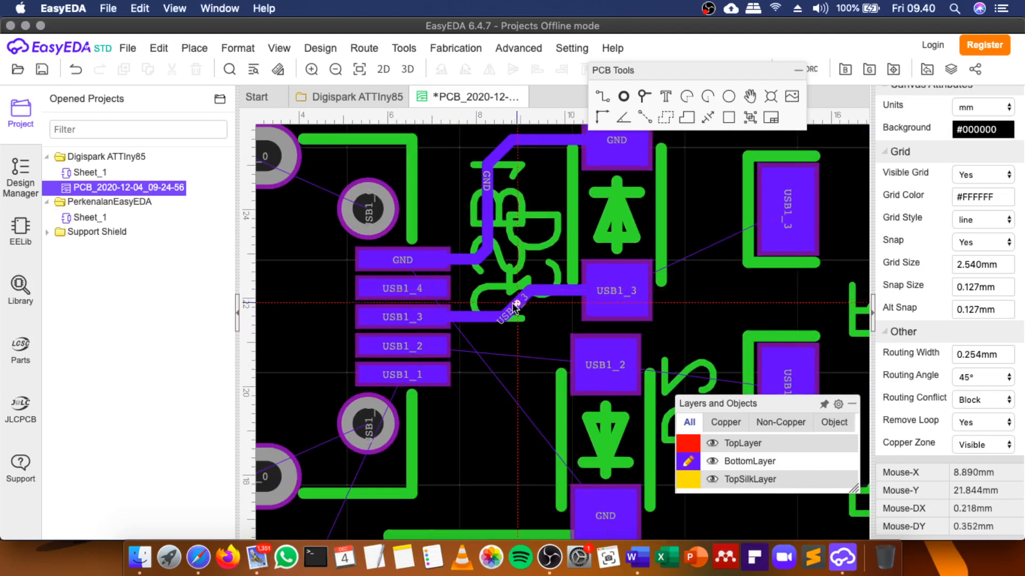
scroll(514, 306, up, 3)
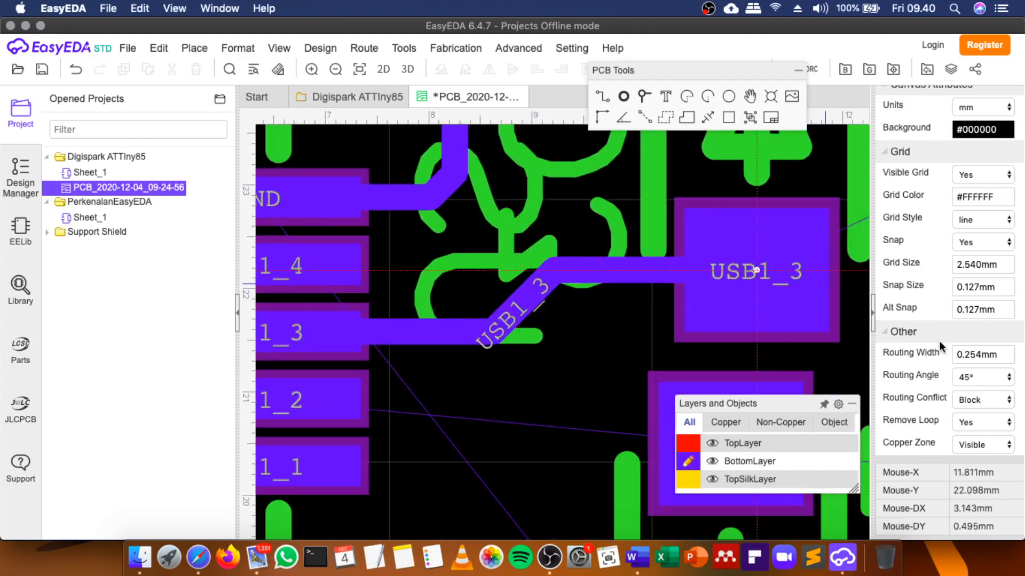
scroll(623, 277, down, 1)
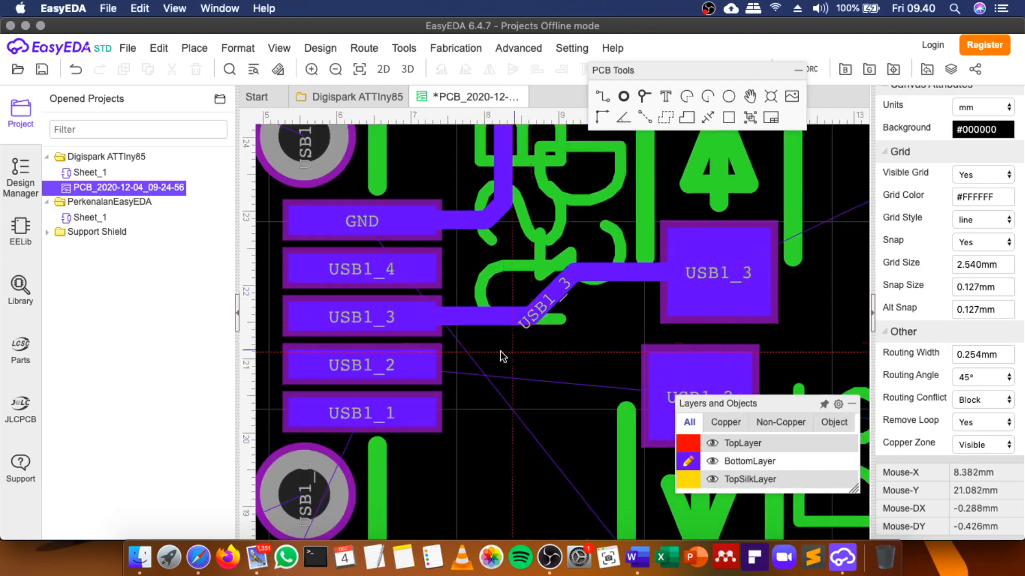
Try a bottom-layer track with a 90° routing angle from the connector's USB1_2 pad towards D2, and undo it.
click(373, 365)
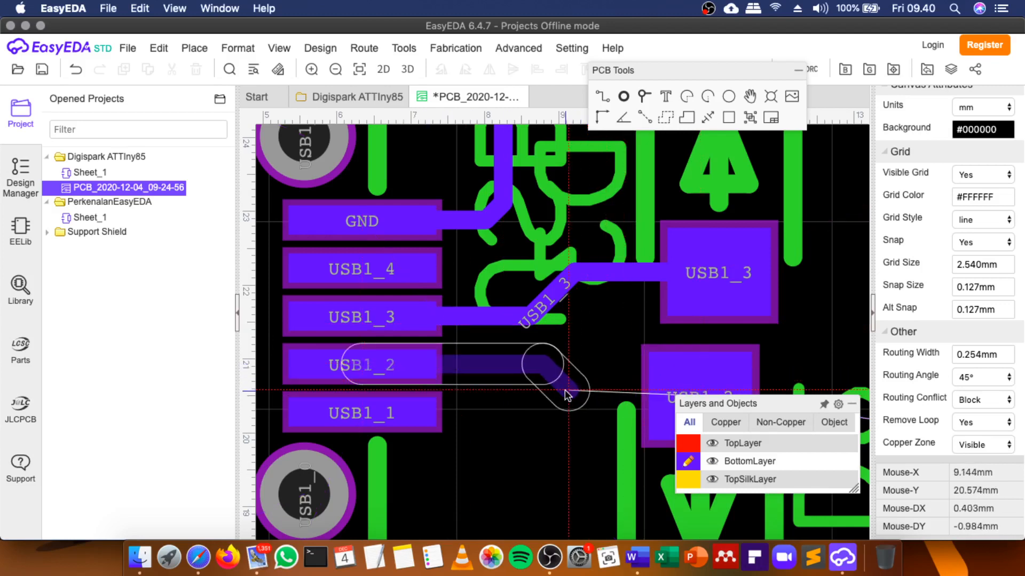
click(986, 378)
click(974, 388)
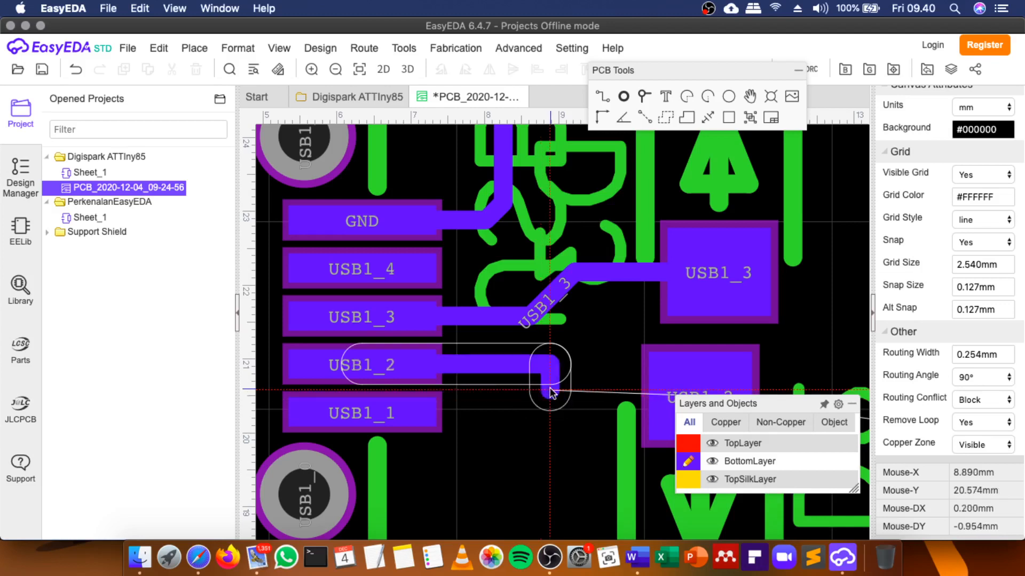
click(551, 393)
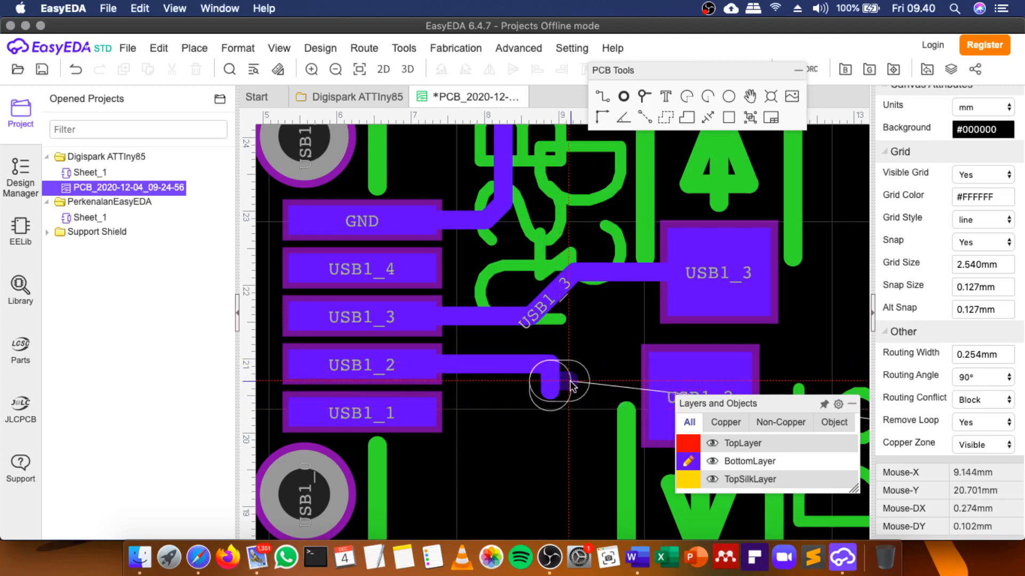
key(Escape)
key(ctrl+z)
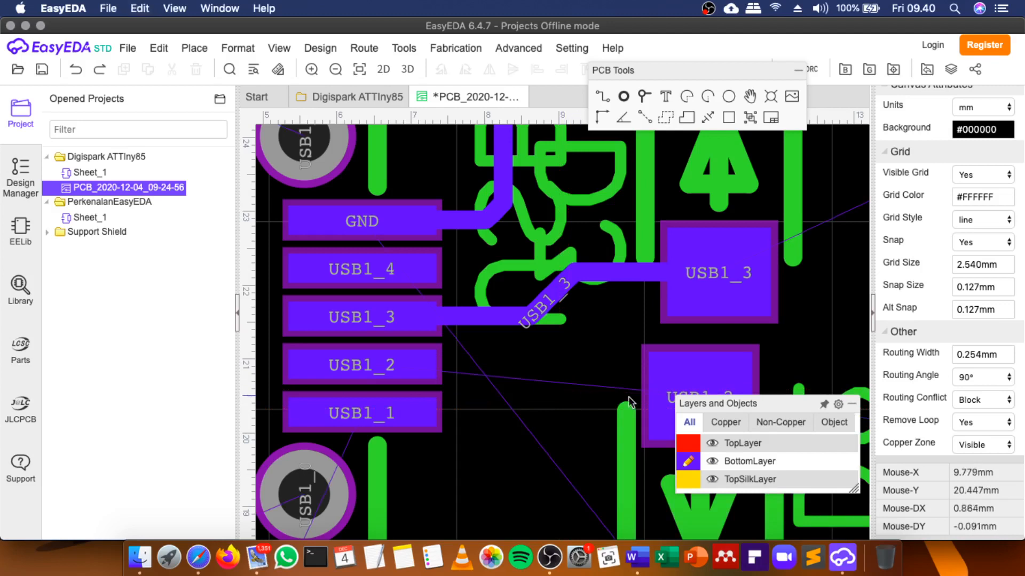
Set the routing angle back to 45°, try a track from the connector's USB1_2 pad to D2's USB1_2 pad, and undo it.
click(986, 377)
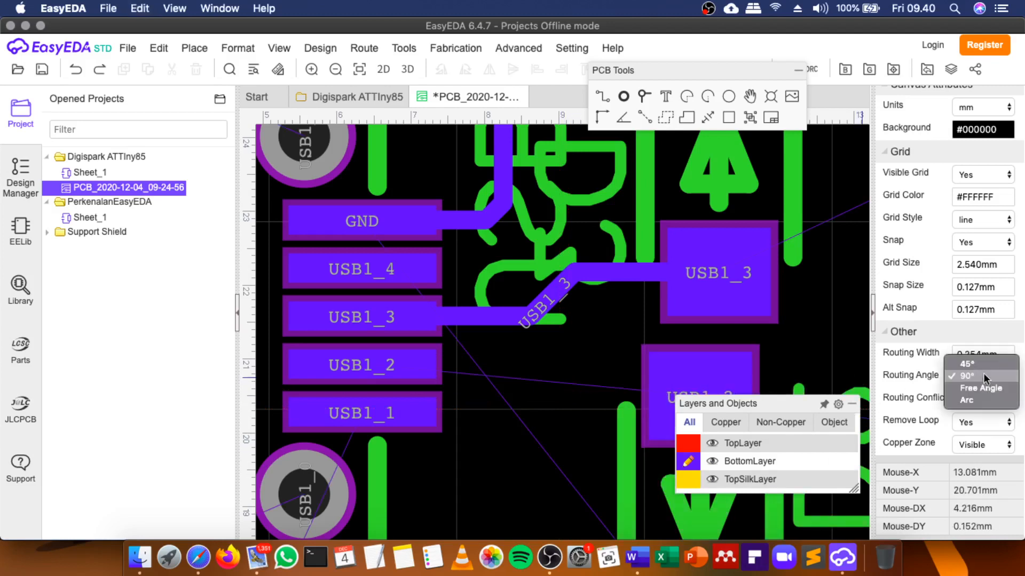
click(979, 380)
click(720, 245)
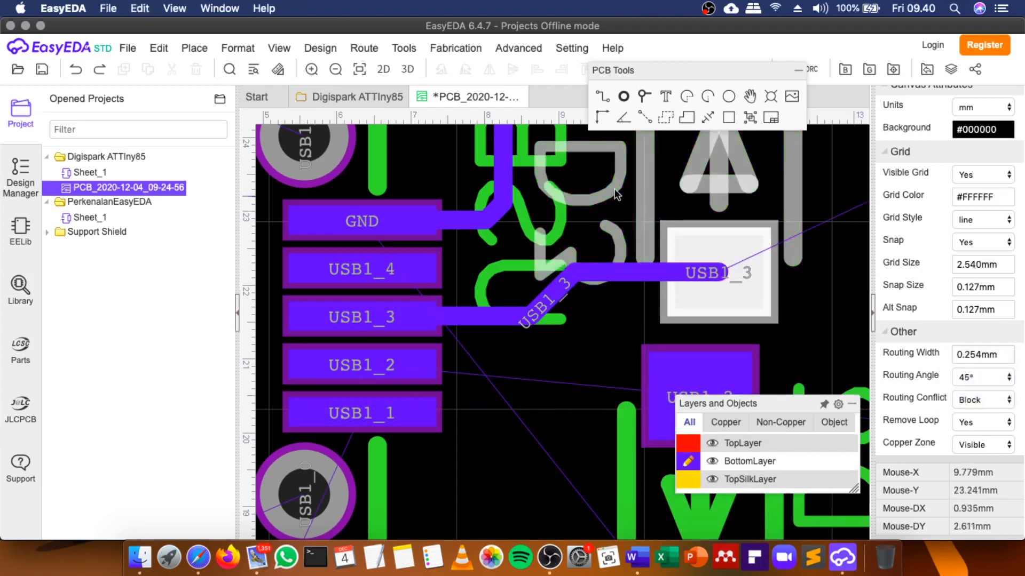
click(602, 96)
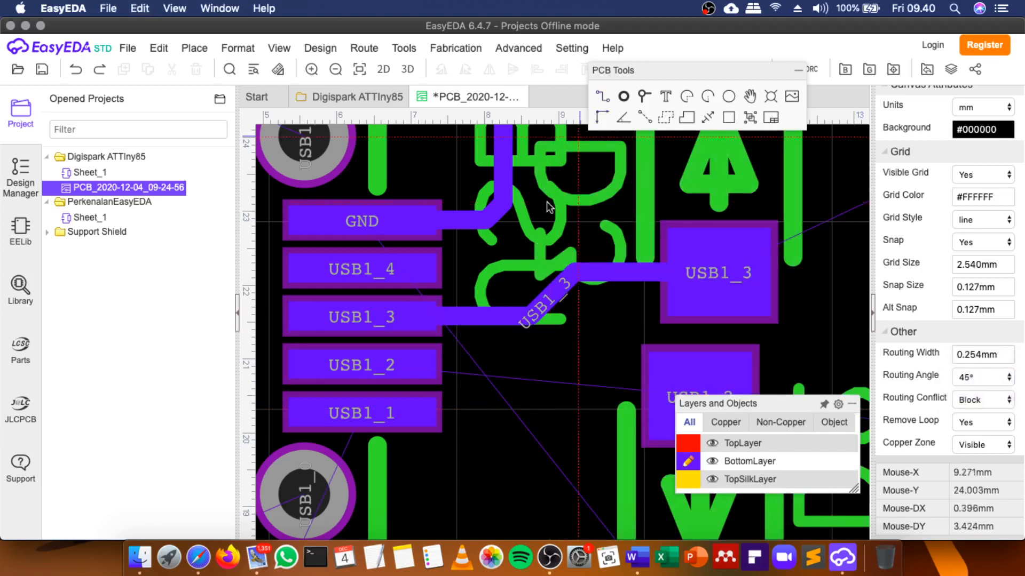
click(363, 365)
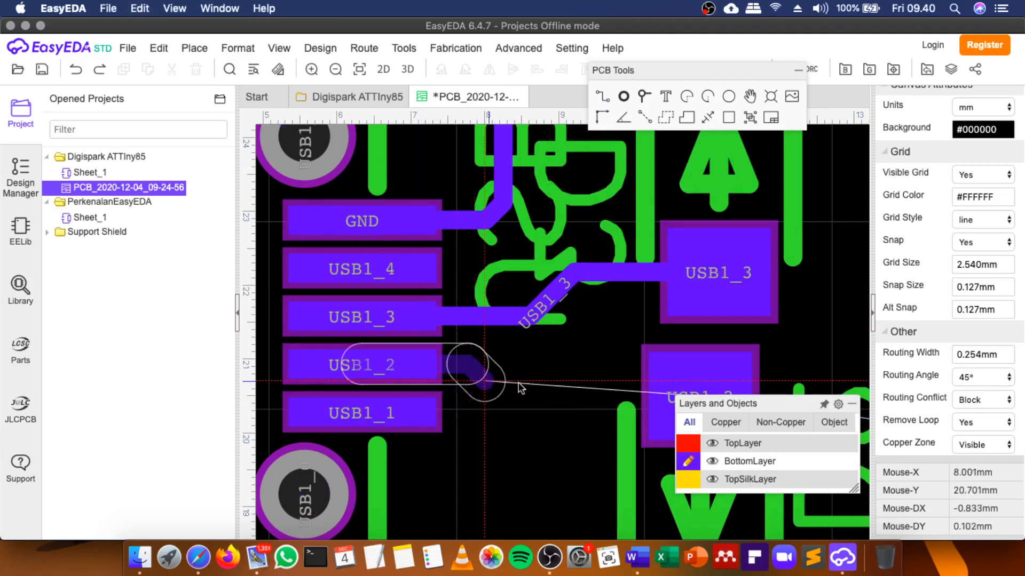
click(571, 400)
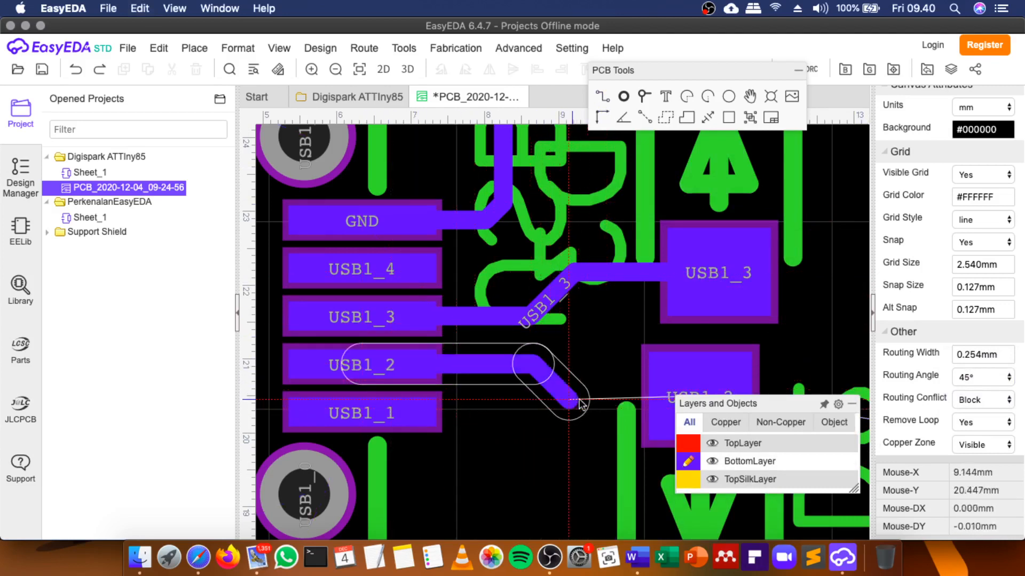
click(668, 401)
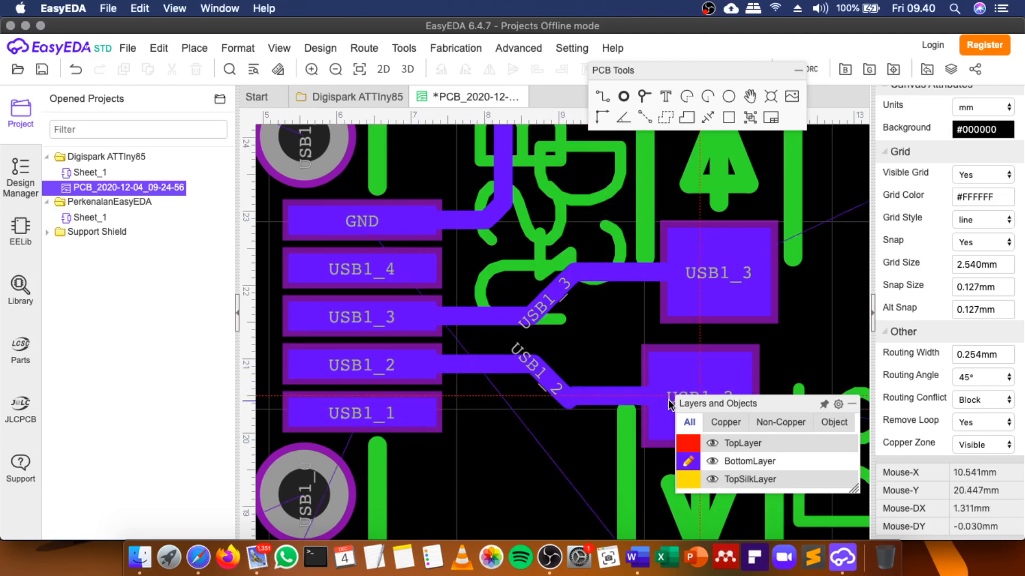
key(ctrl+z)
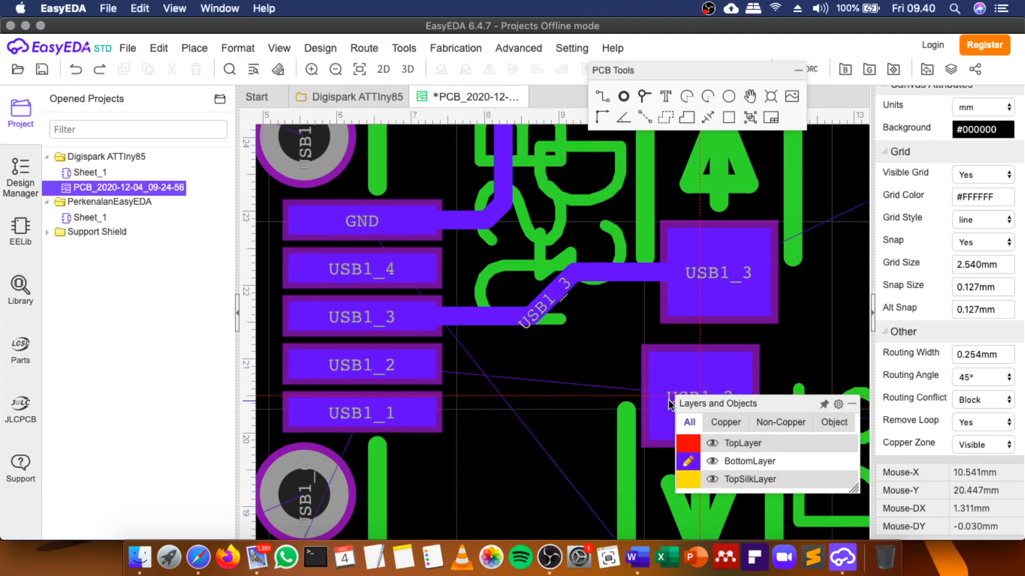
Route a bottom-layer track with a 45° bend from D2's USB1_2 pad back to the connector's USB1_2 pad.
click(604, 98)
click(667, 395)
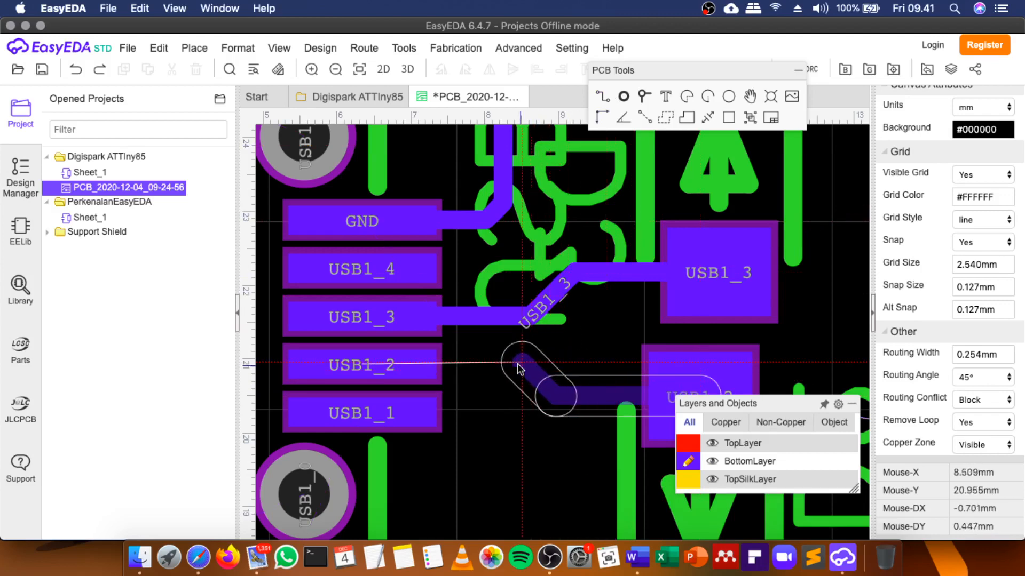
click(539, 372)
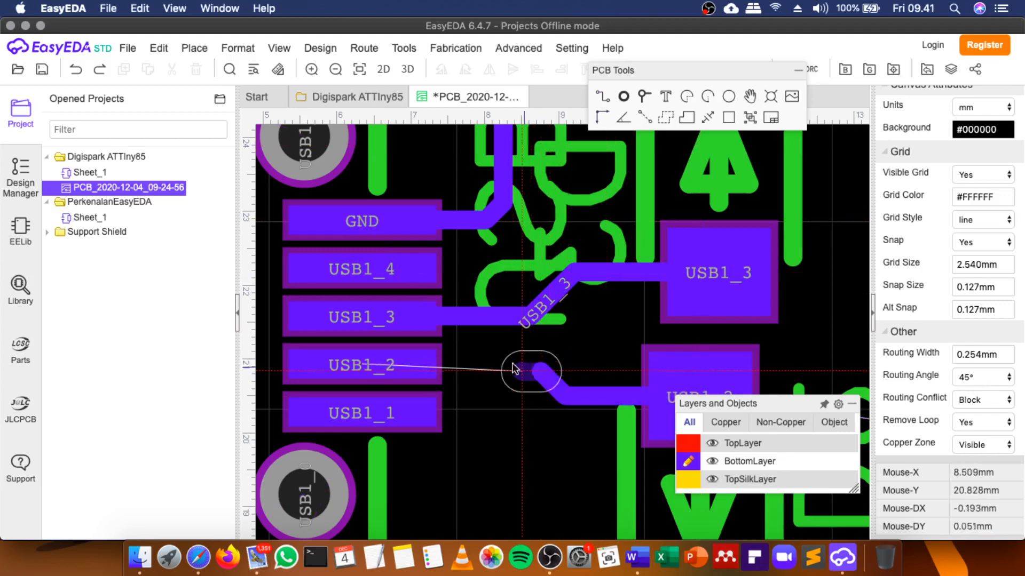
click(410, 366)
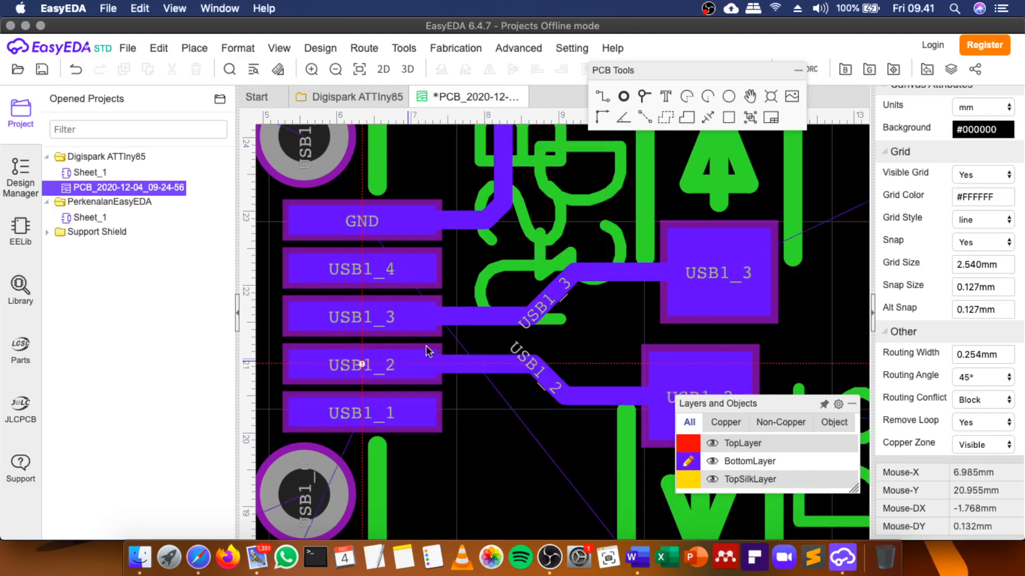
Route a bottom-layer track diagonally from D3's USB1_3 pad to the USB1_3 pad of resistor R2.
scroll(641, 240, down, 6)
scroll(644, 237, up, 2)
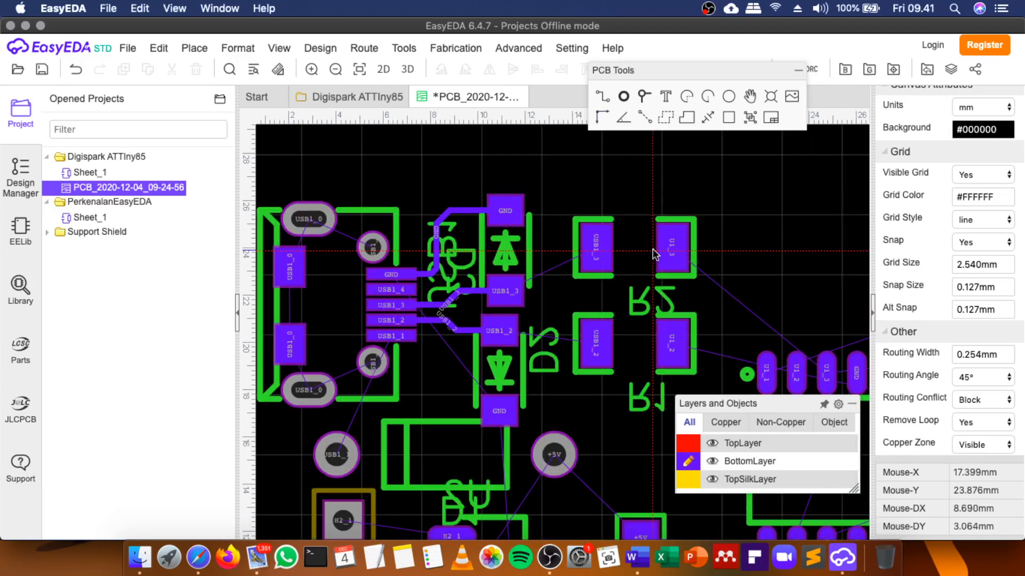
click(506, 292)
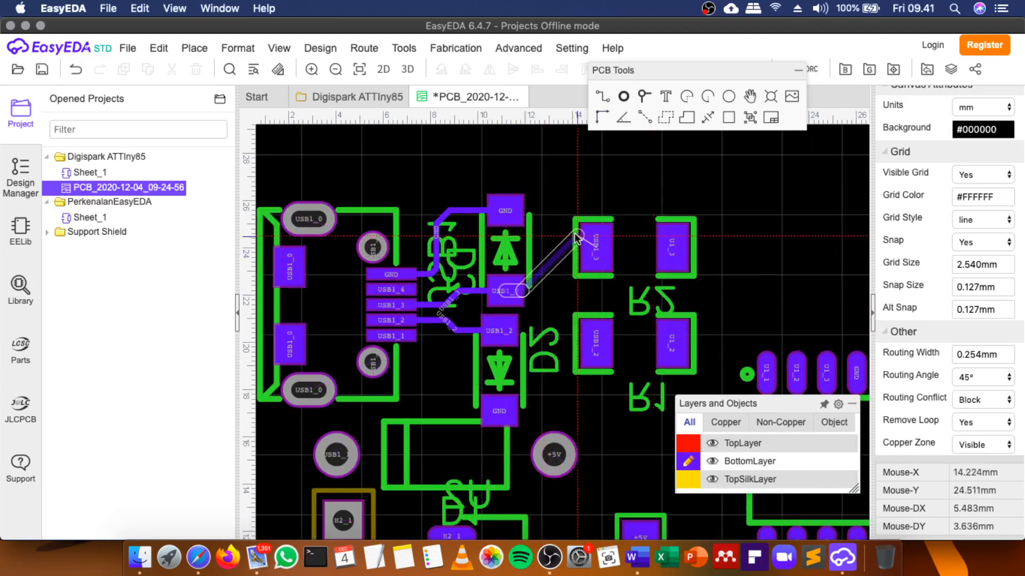
scroll(547, 255, up, 2)
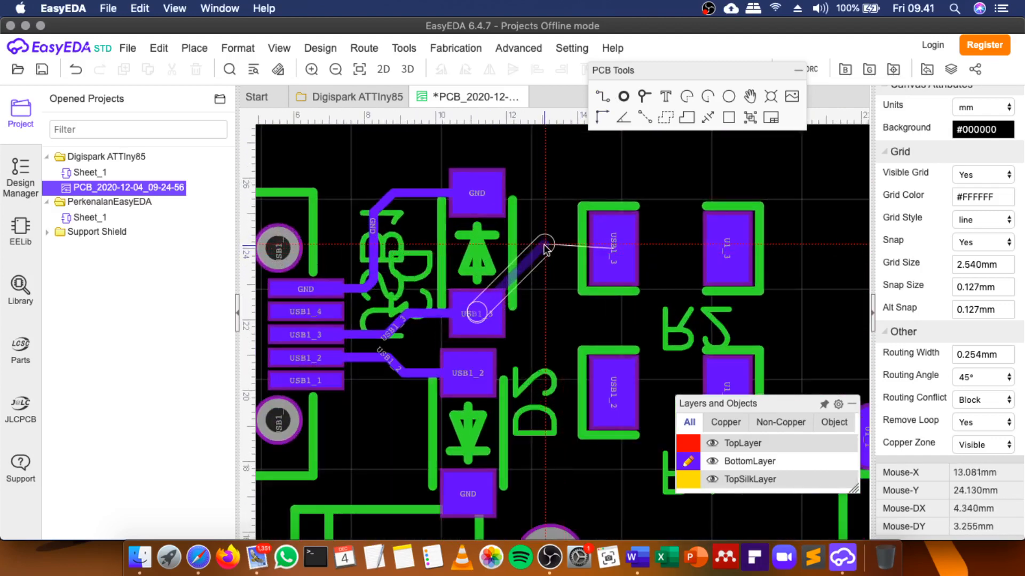
scroll(543, 254, up, 1)
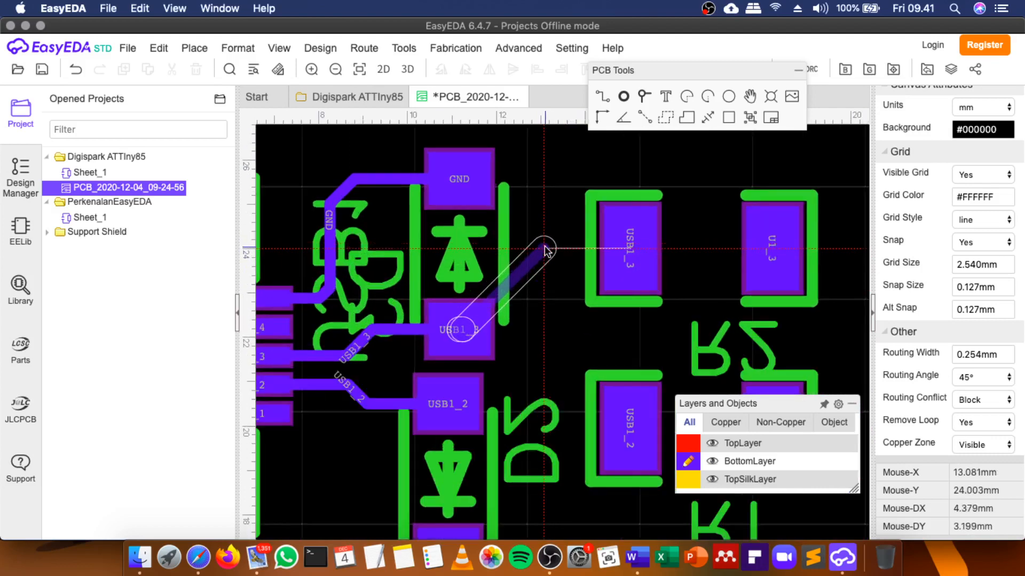
click(619, 242)
Undo all the routed tracks between the USB connector, the diodes and resistor R2, including the GND track.
scroll(668, 255, down, 1)
scroll(680, 257, down, 2)
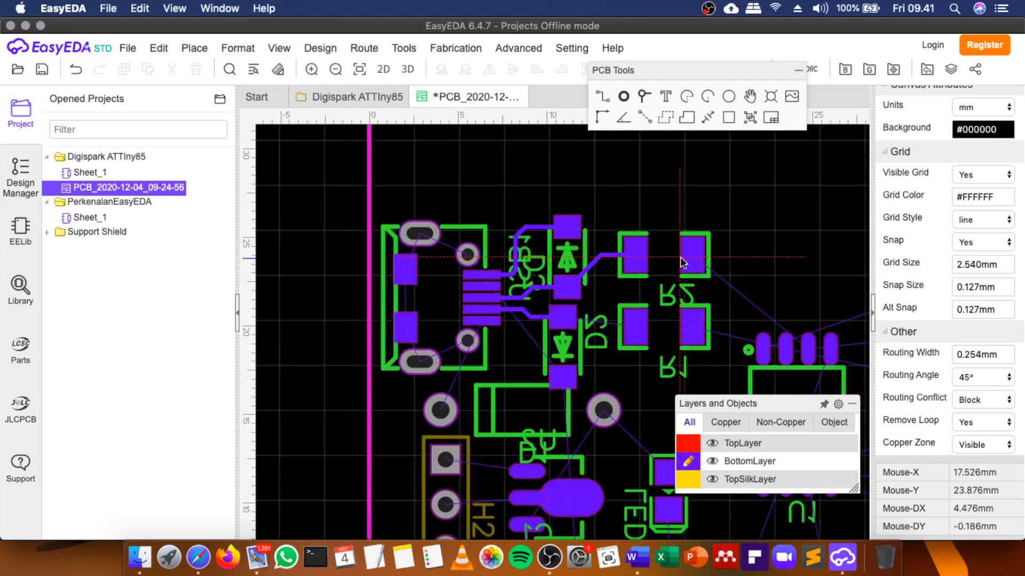
scroll(679, 258, up, 3)
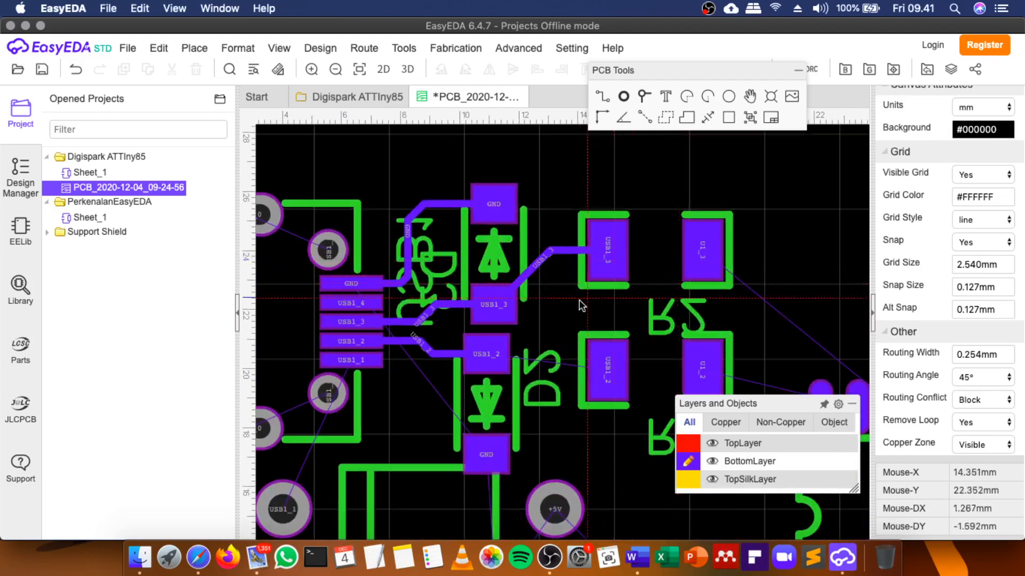
key(super+z)
key(super+z)
key(super+z)
key(super+z)
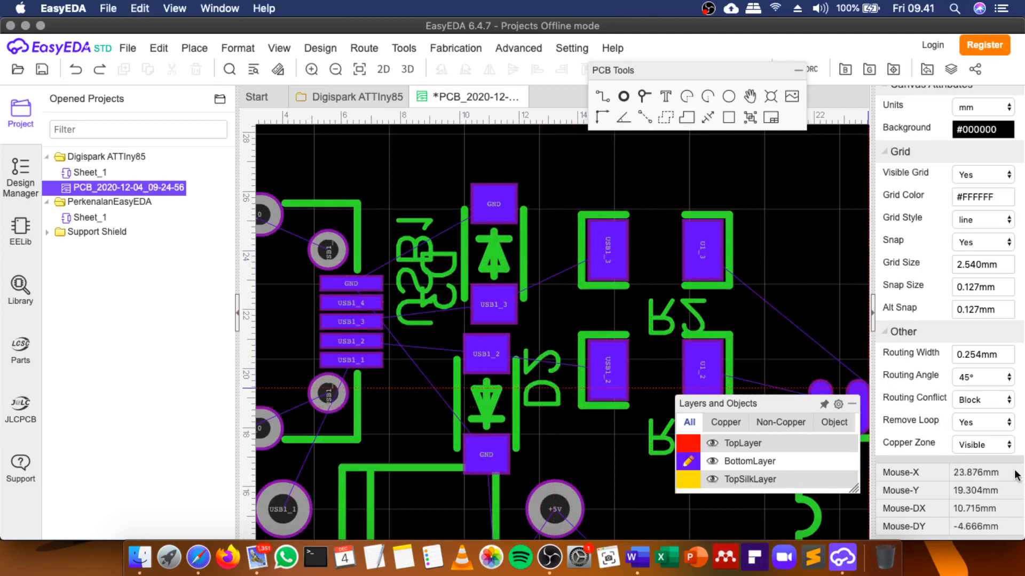
Switch the canvas units to mil and set the routing width to 20 mil.
click(1006, 353)
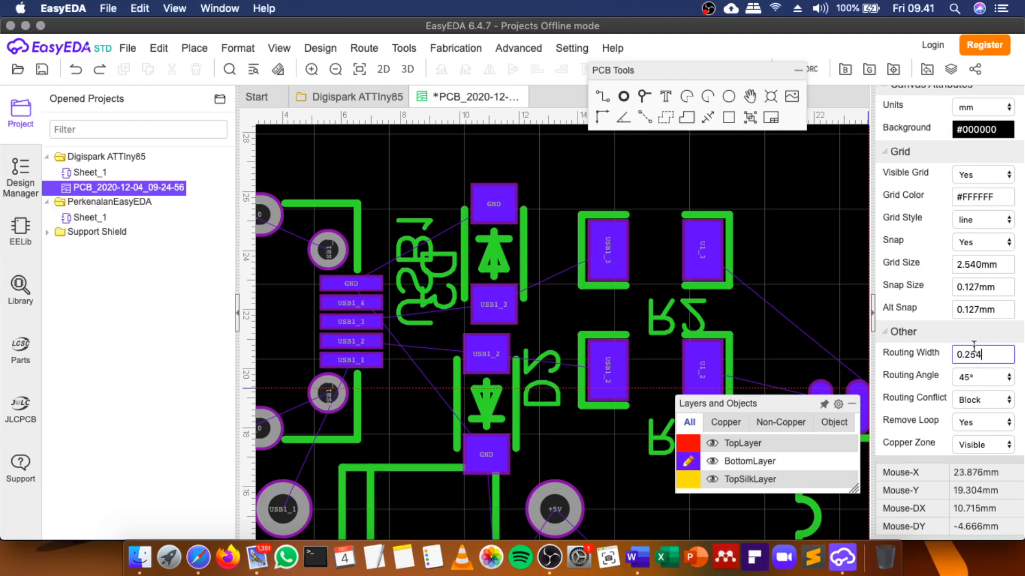
click(924, 100)
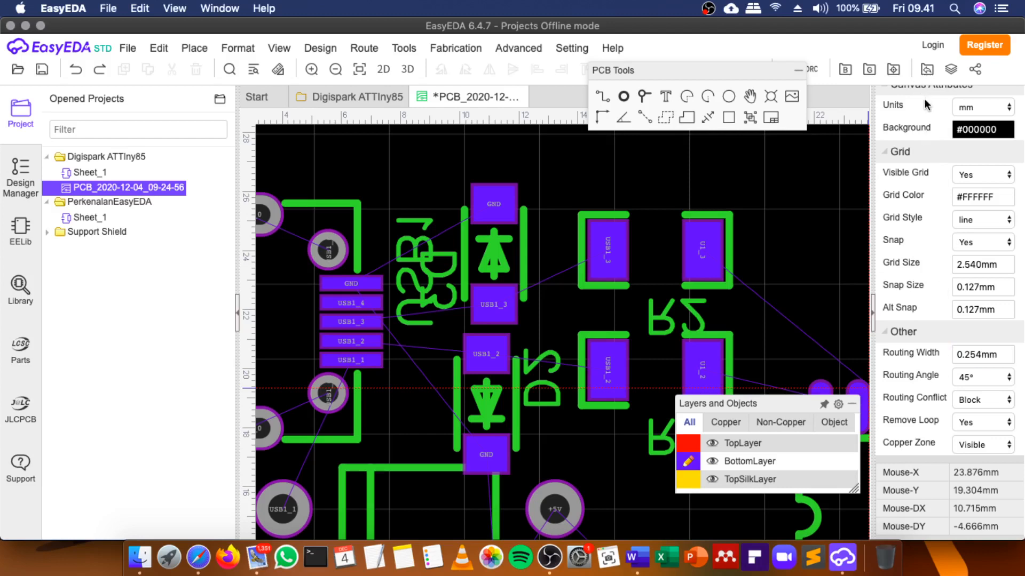
click(967, 108)
click(977, 81)
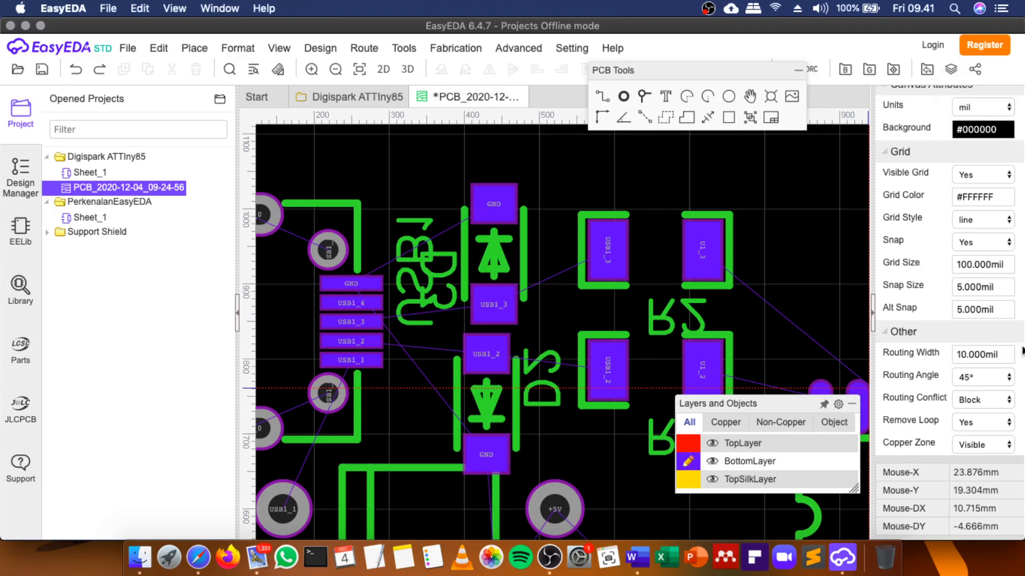
click(984, 112)
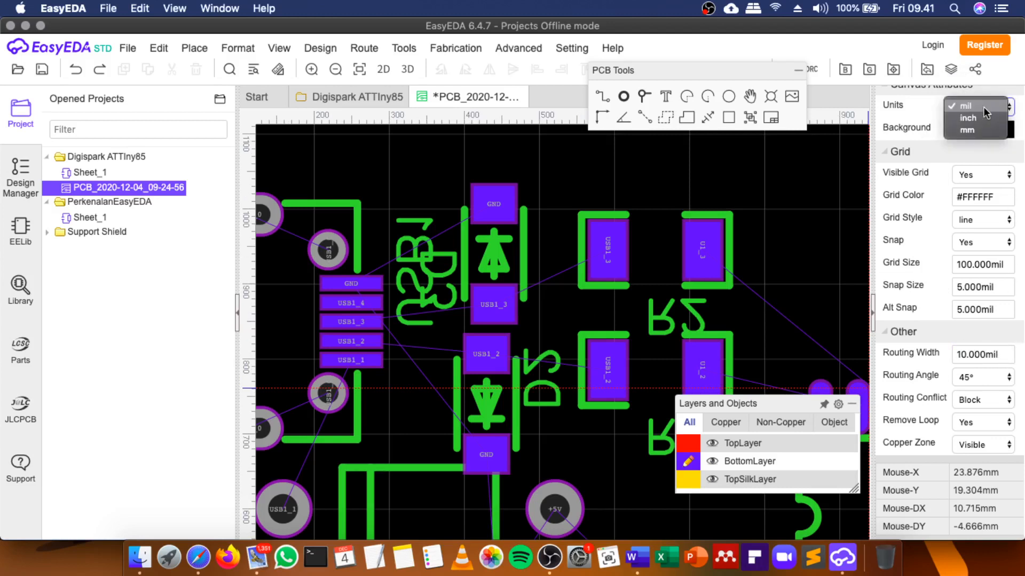
click(981, 126)
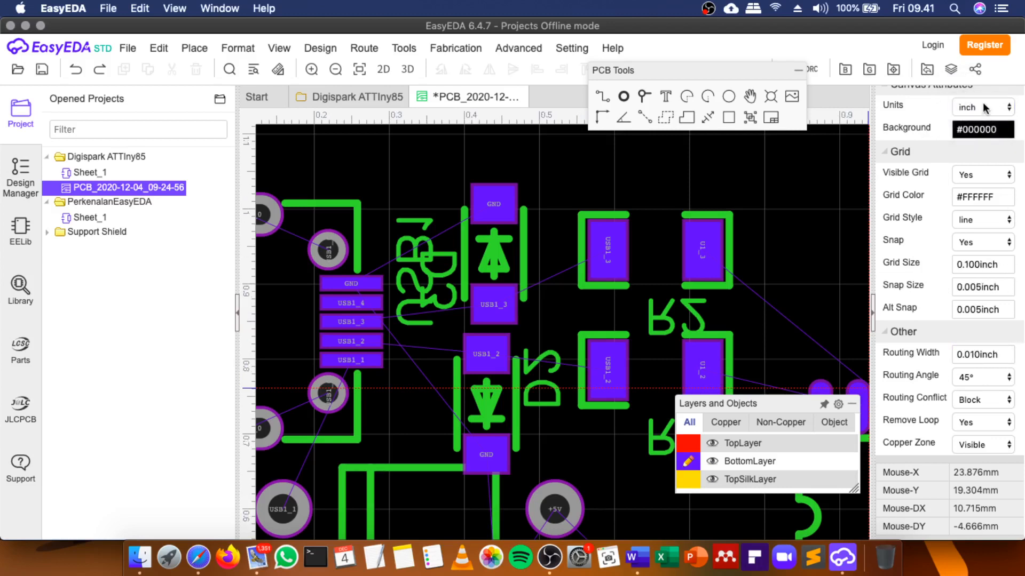
click(985, 108)
click(976, 93)
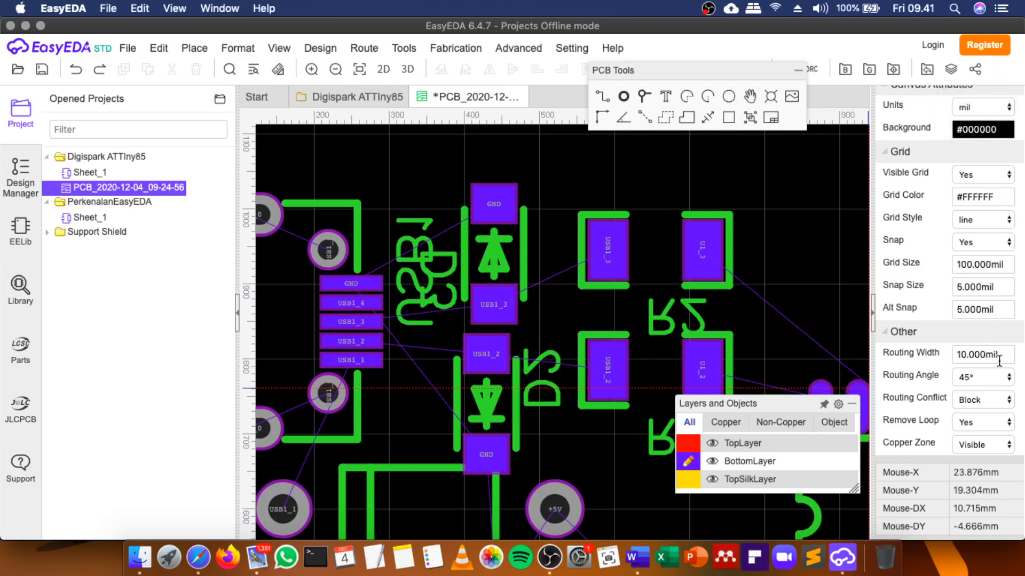
click(991, 356)
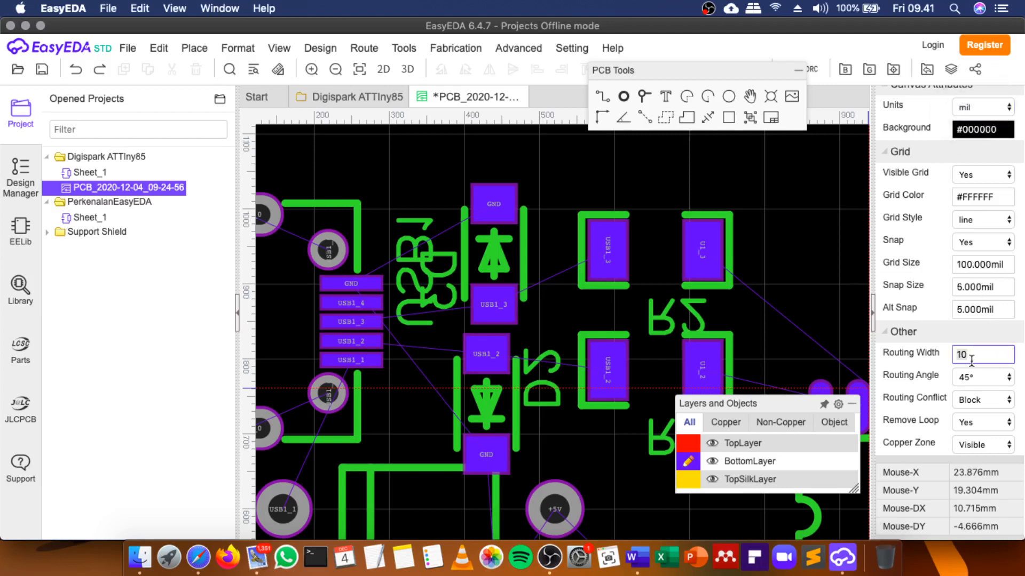
key(Return)
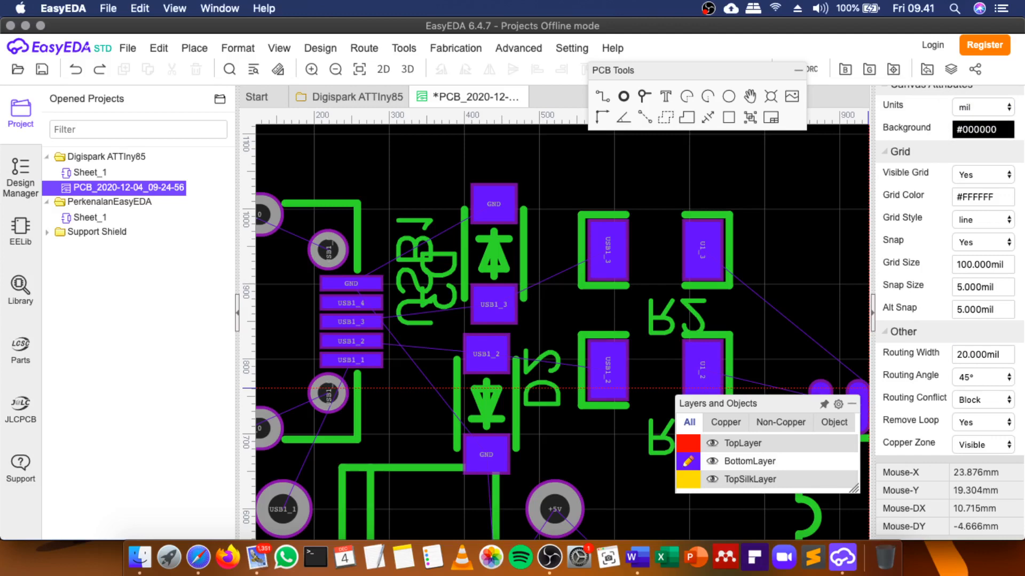
key(w)
click(350, 284)
scroll(446, 213, up, 3)
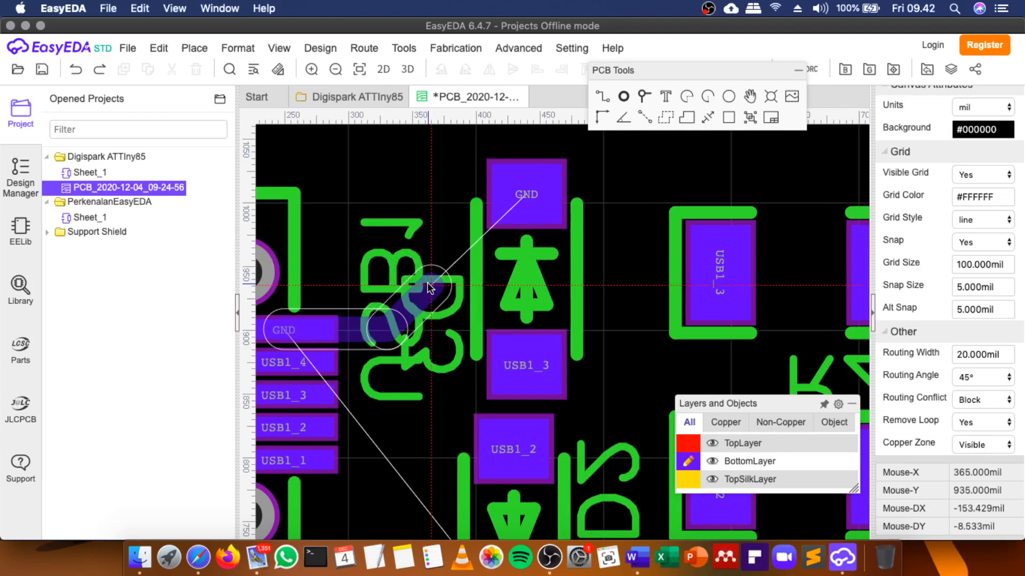
key(Escape)
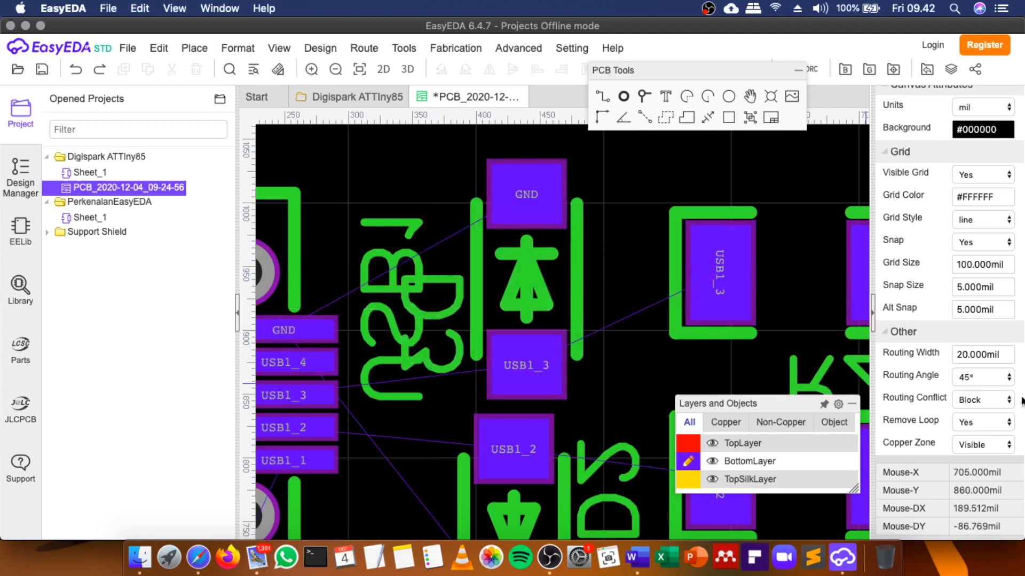
Set the routing width to 12 mil and try a track from the connector's GND pad towards D3's GND pad.
click(1003, 354)
text(12)
key(Return)
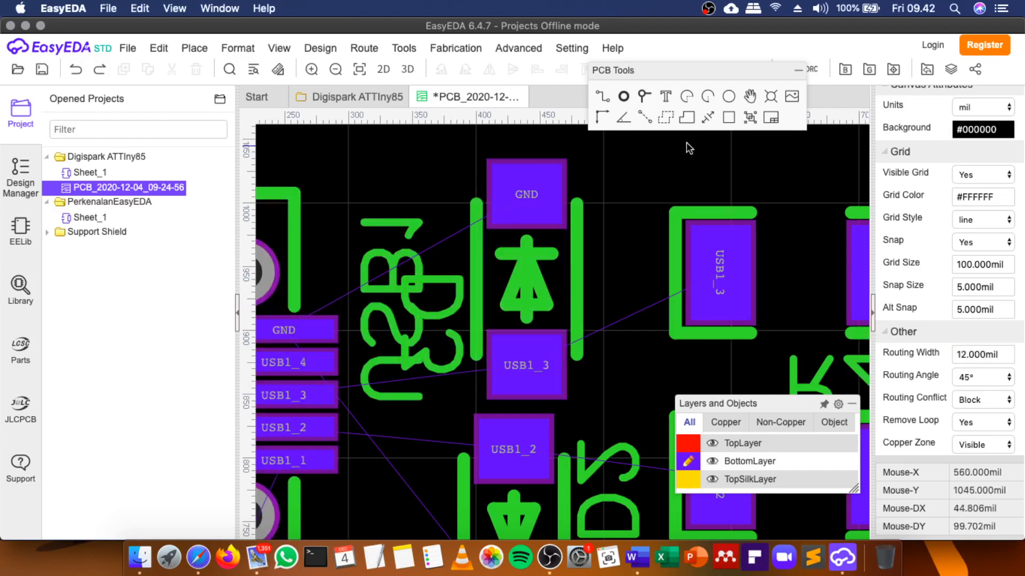
click(602, 96)
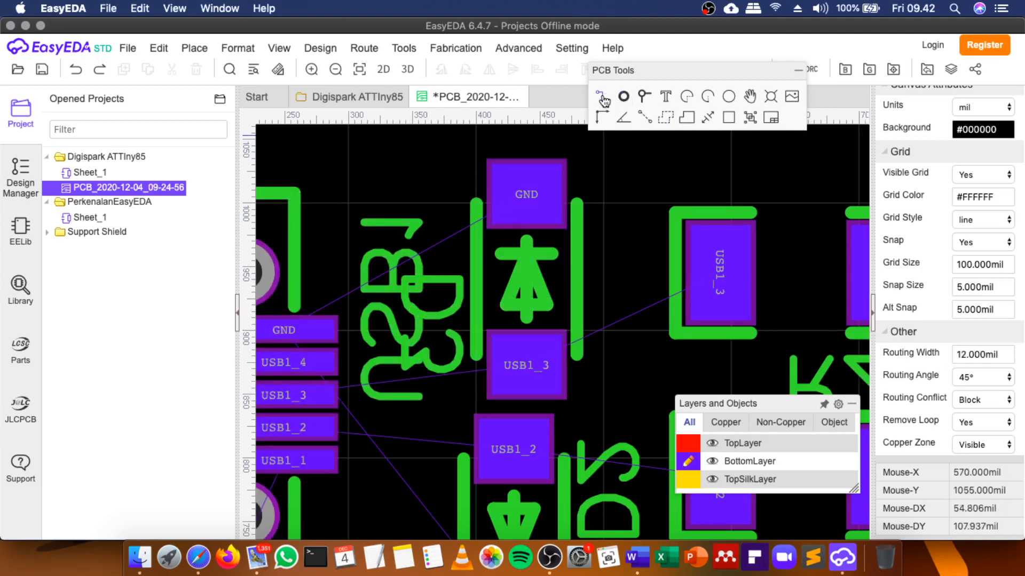
click(290, 330)
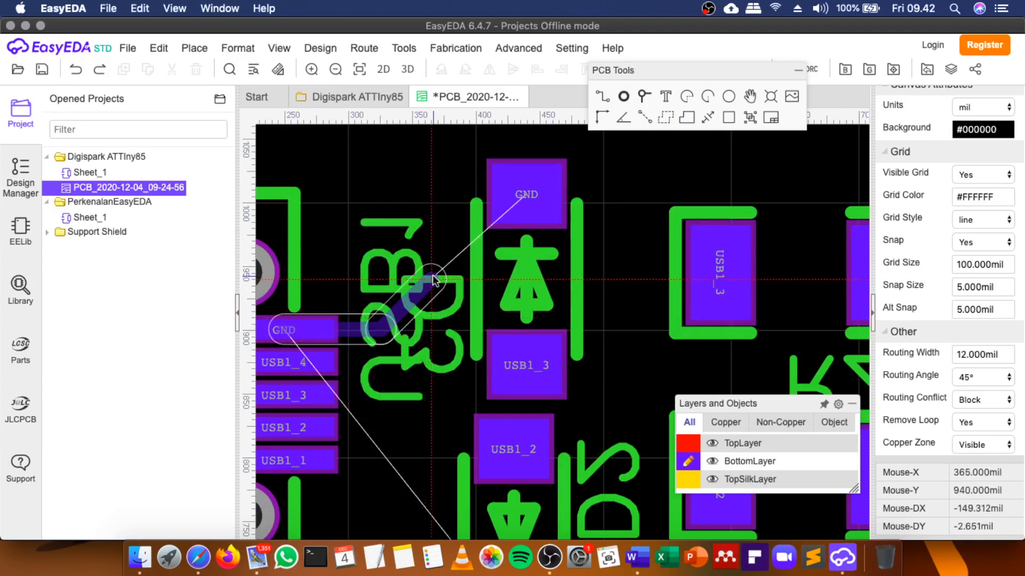
key(Escape)
Set the routing width to 20 mil and route a track with a 45° bend from the connector's GND pad to D3's GND pad.
click(993, 354)
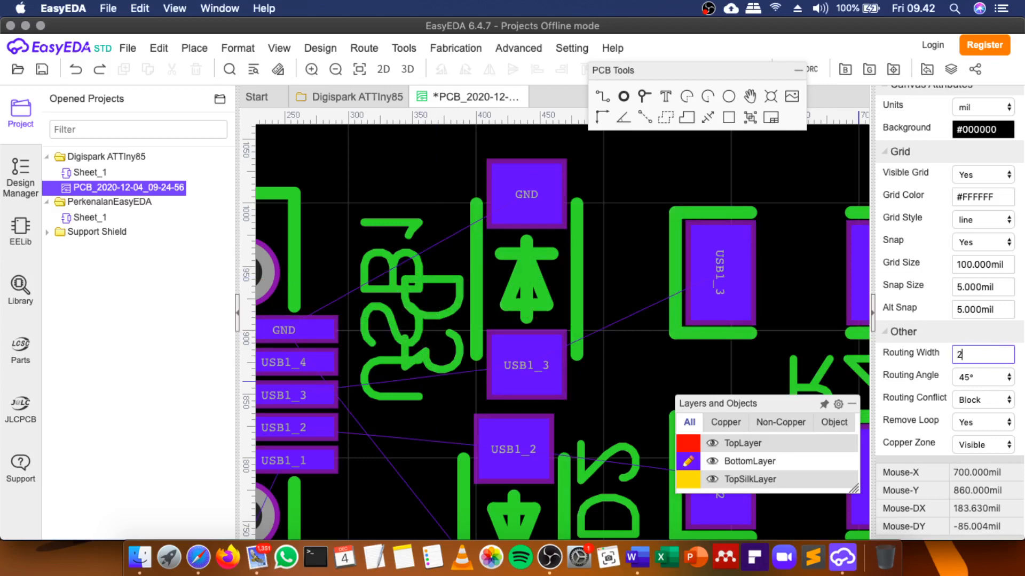
key(Return)
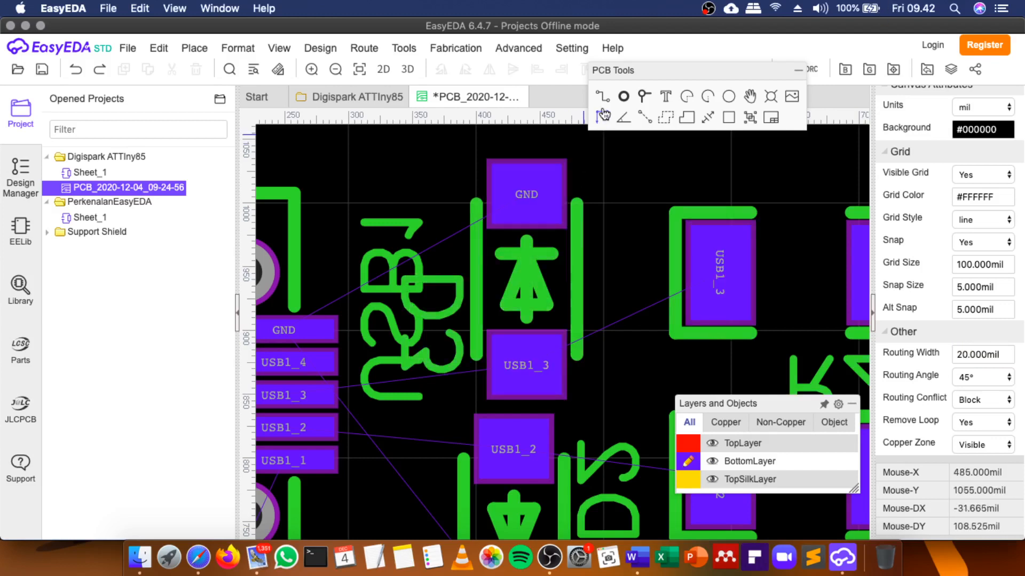
click(296, 332)
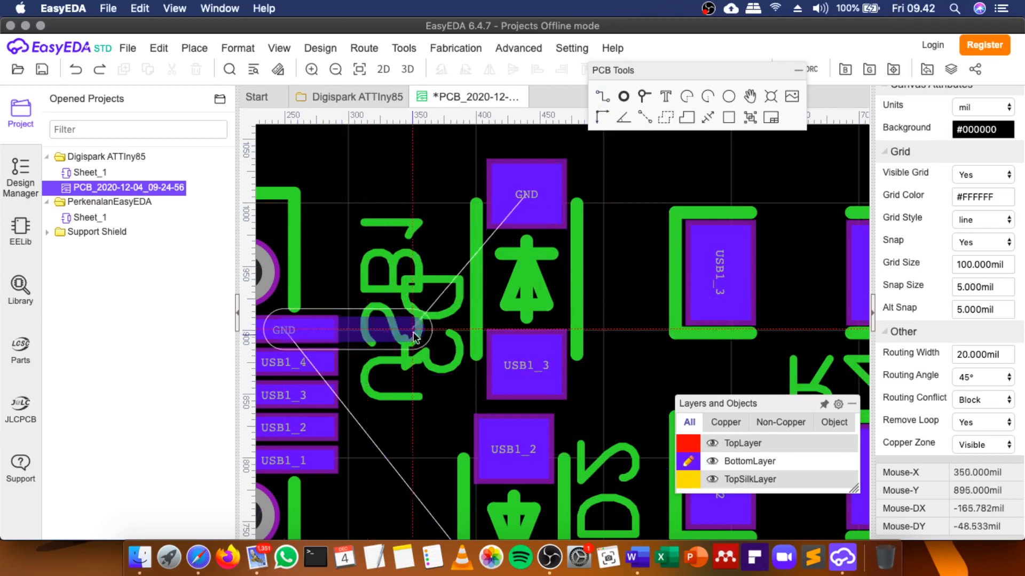
click(373, 321)
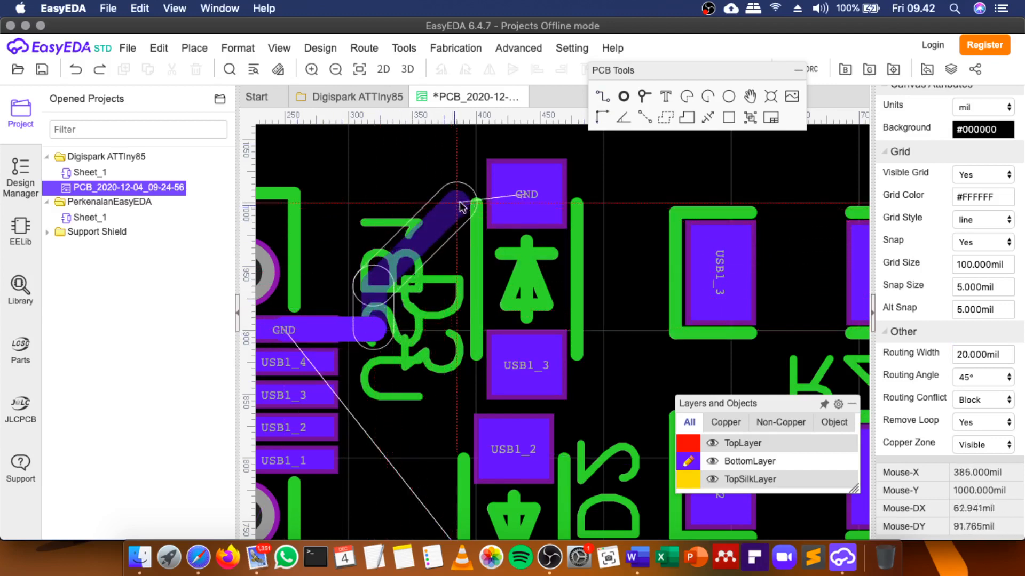
click(524, 196)
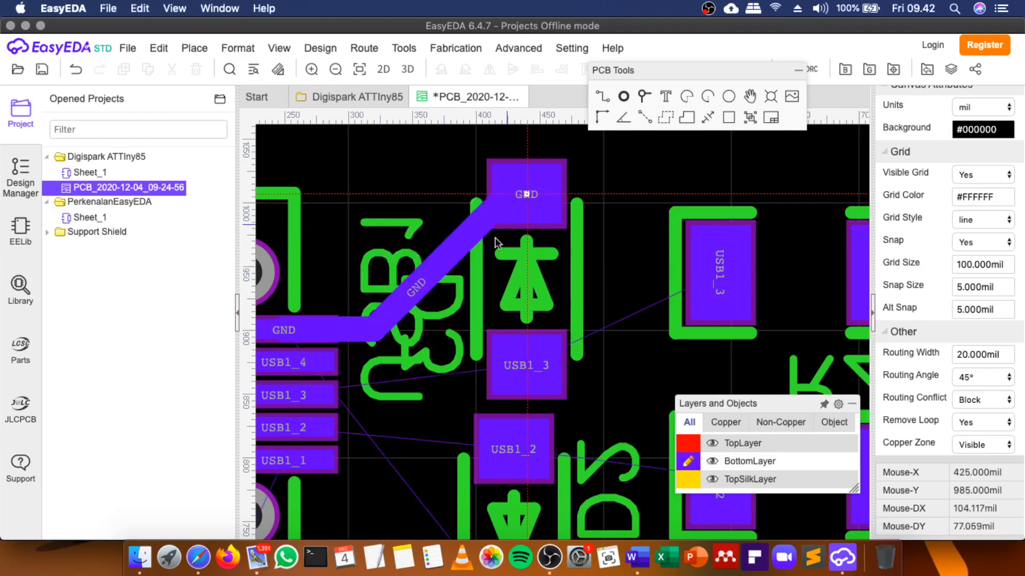
Try a 20 mil track from the connector's USB1_3 pad to D3's USB1_3 pad, and undo it.
click(312, 392)
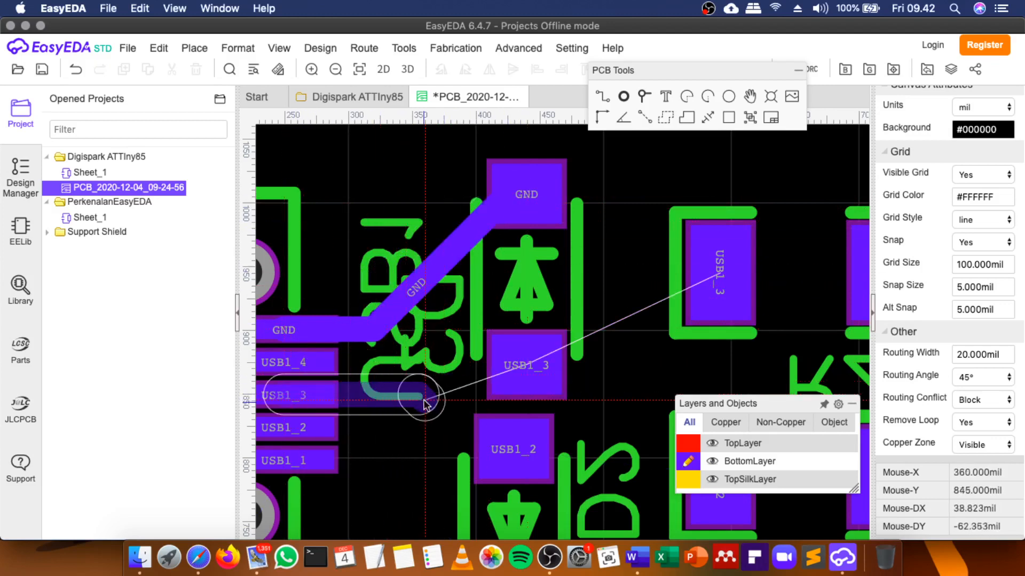
click(443, 363)
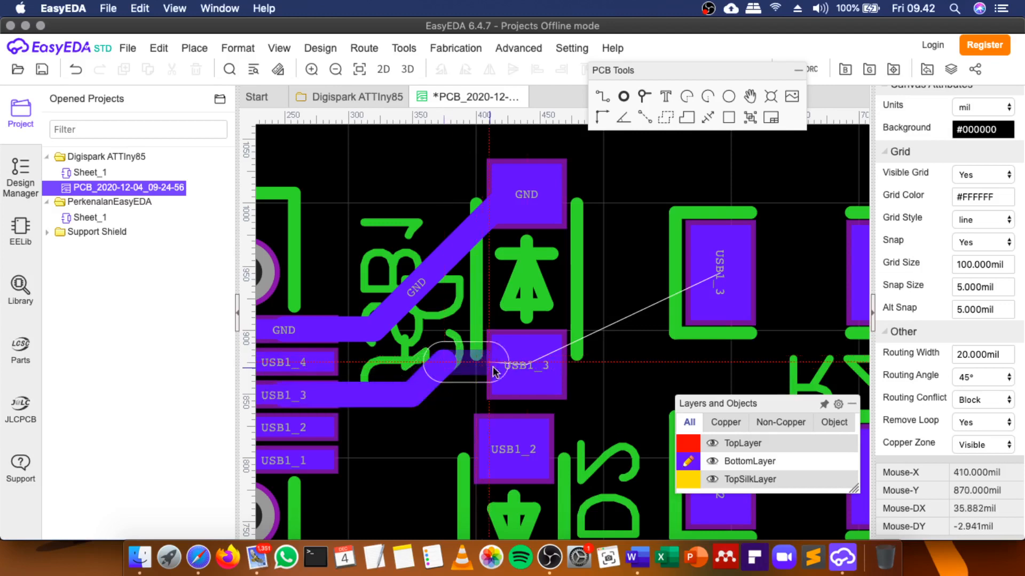
click(520, 368)
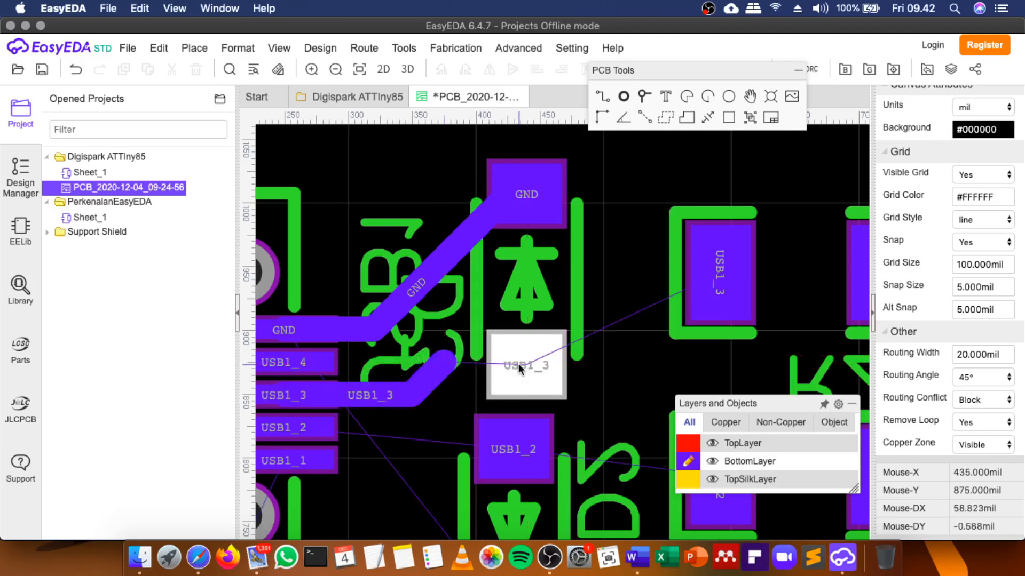
key(ctrl+z)
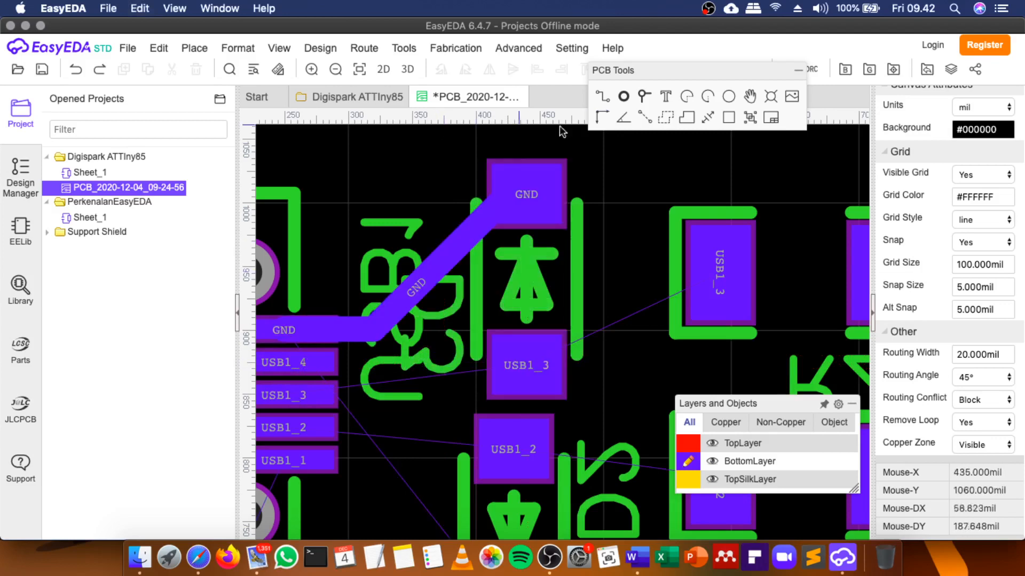
Route a 20 mil track with 45° bends from D3's USB1_3 pad back to the connector's USB1_3 pad.
click(603, 113)
click(515, 357)
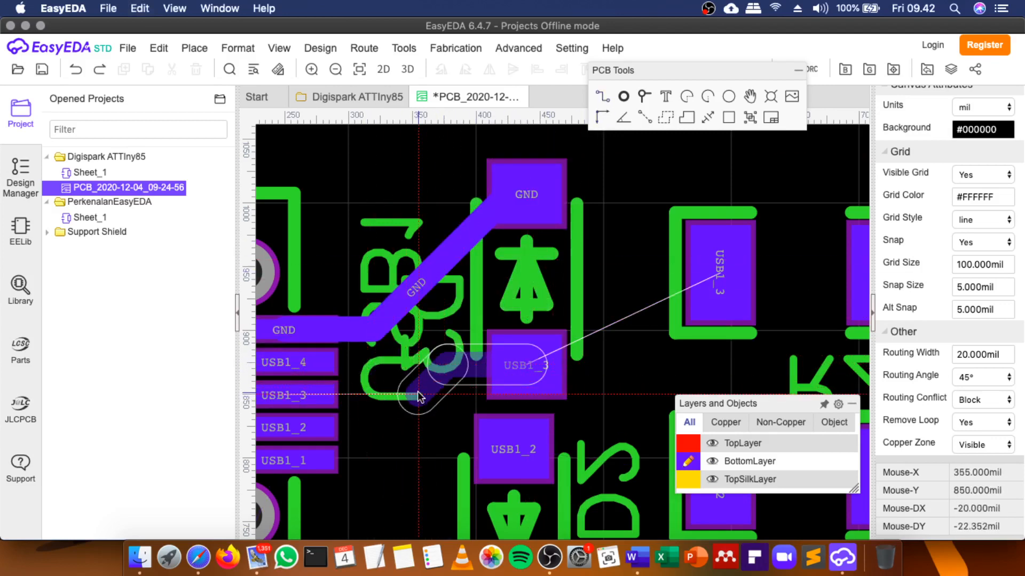
click(417, 392)
click(310, 393)
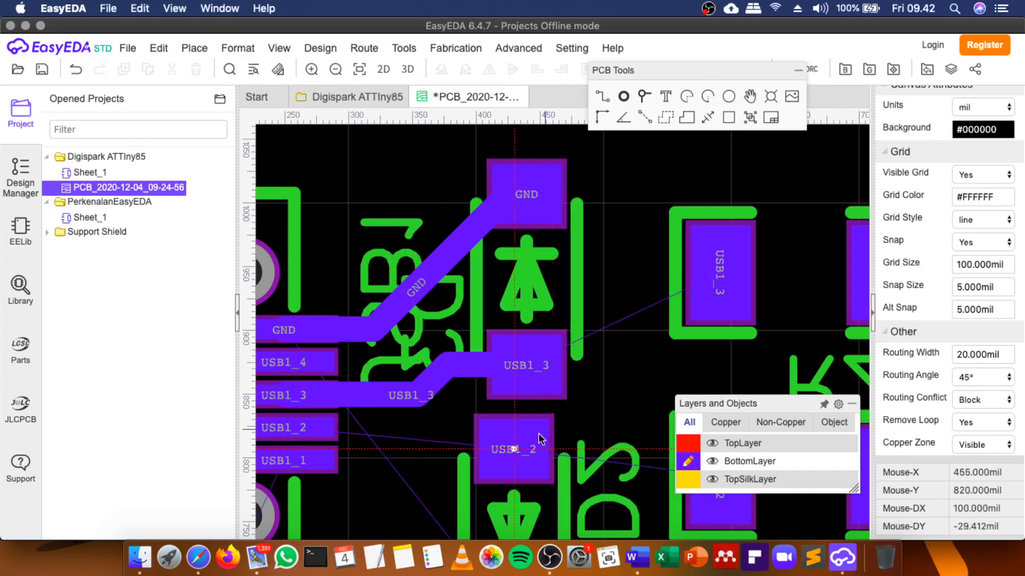
Try a 20 mil track from D2's USB1_2 pad towards the connector, and undo it together with the USB1_3 track.
click(511, 450)
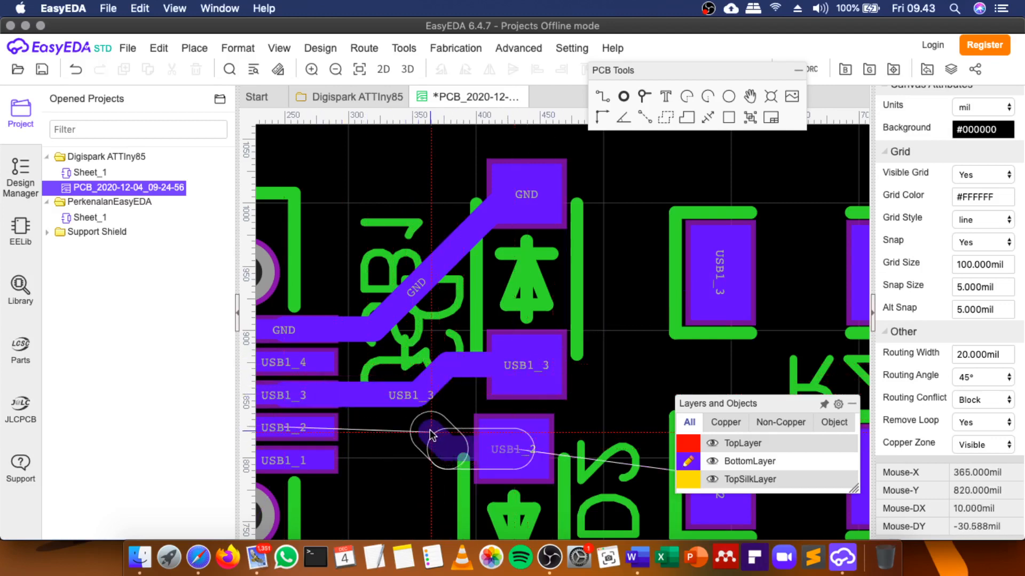
click(427, 429)
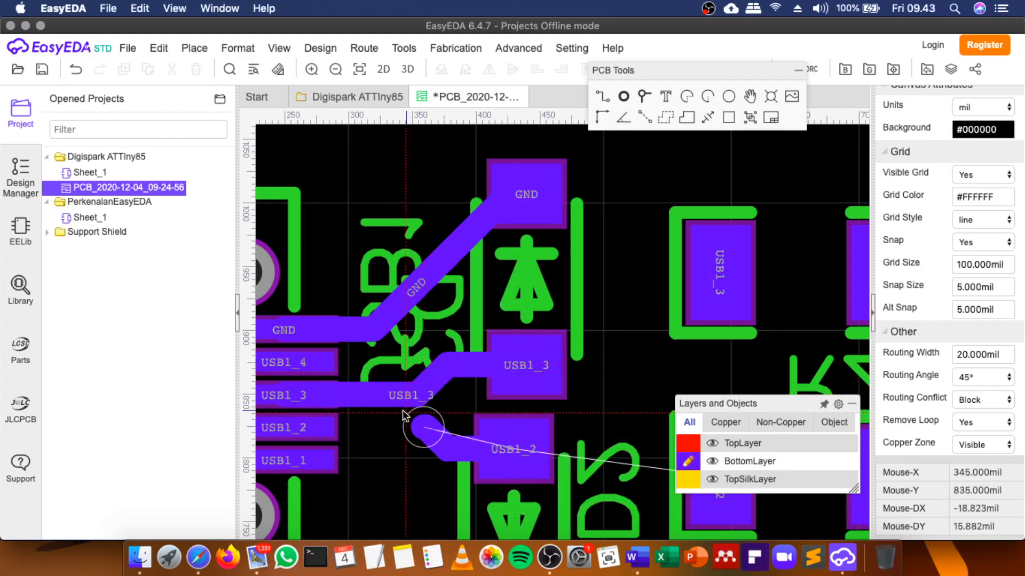
scroll(422, 422, up, 5)
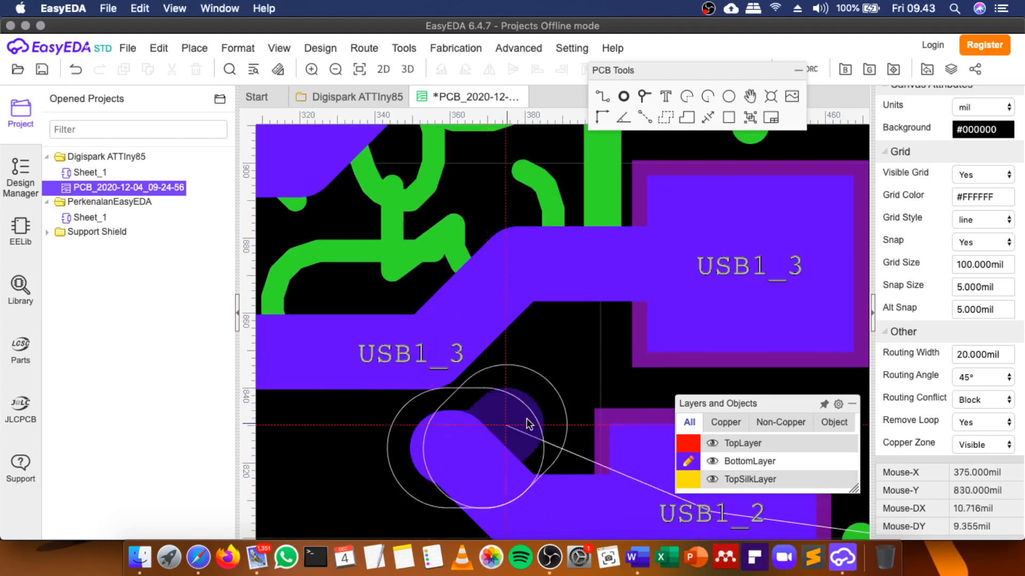
scroll(567, 395, down, 3)
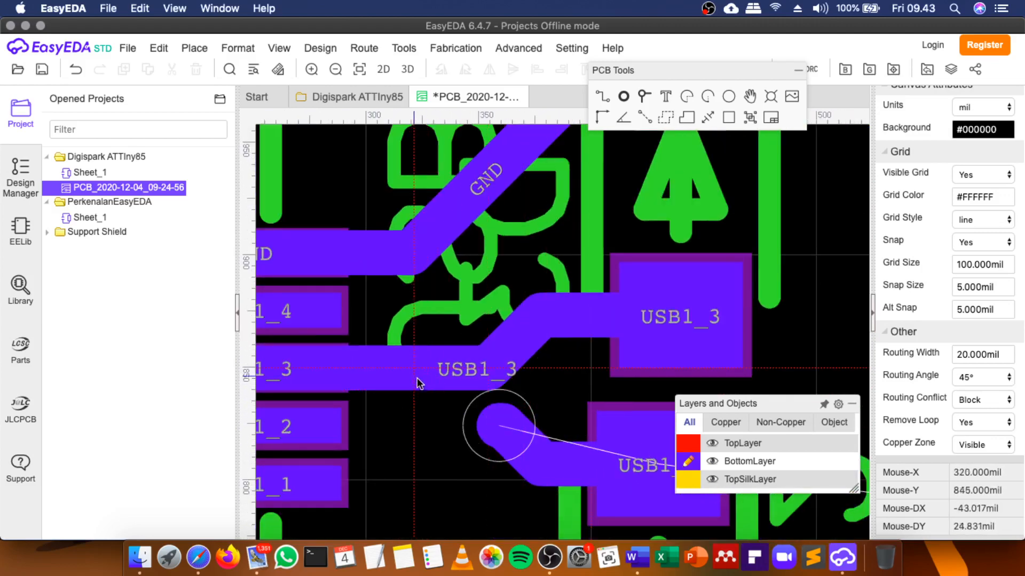
click(465, 376)
key(super+z)
key(super+z)
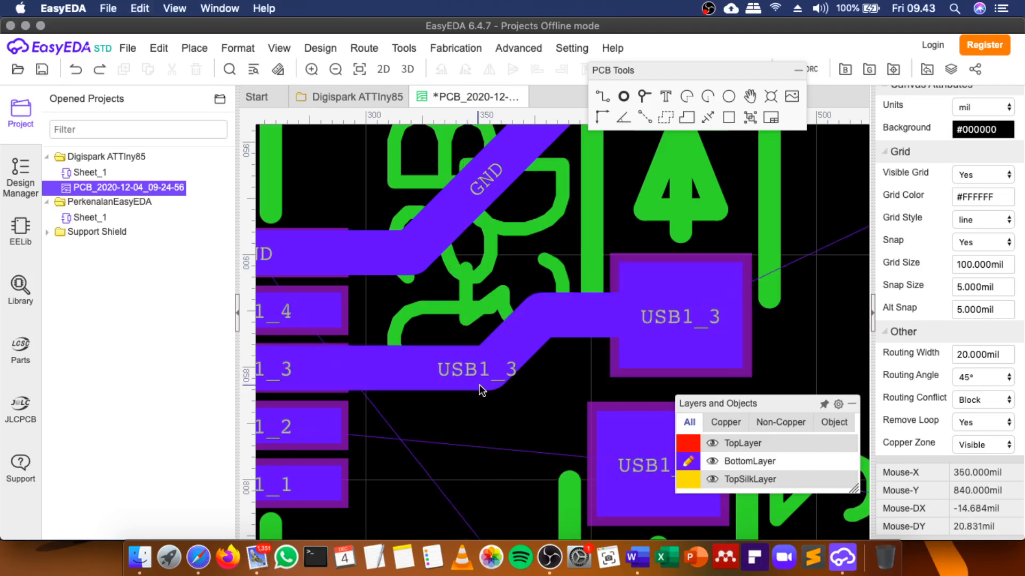
Set the routing width to 18 mil and route a track with 45° bends from D3's USB1_3 pad to the connector's USB1_3 pad.
click(1003, 356)
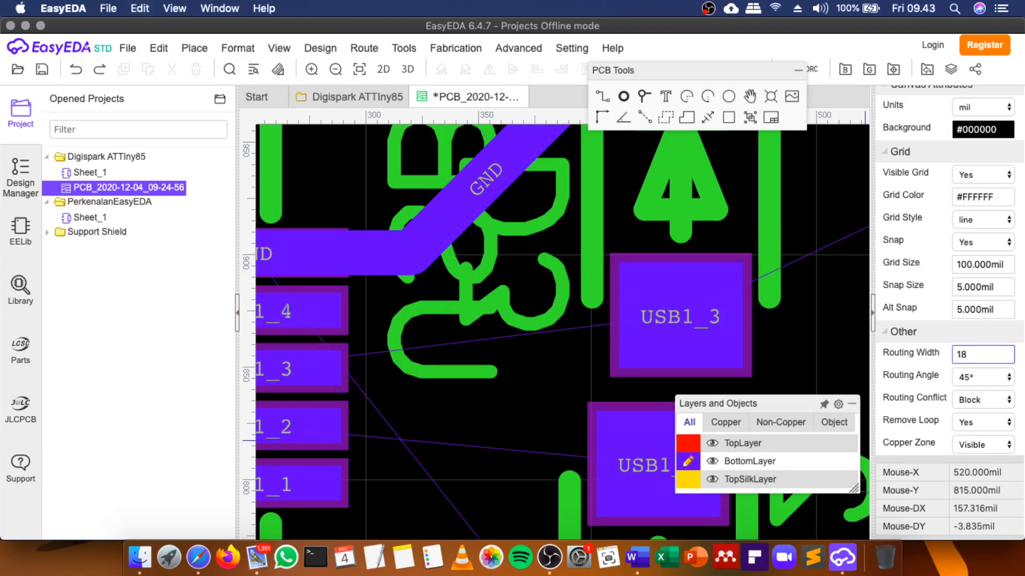
key(Return)
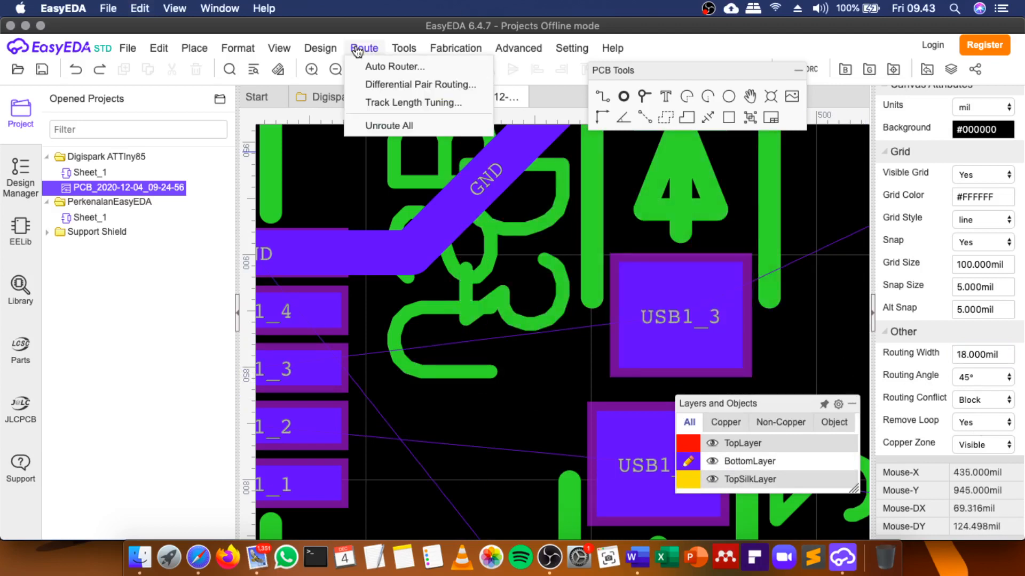
click(602, 99)
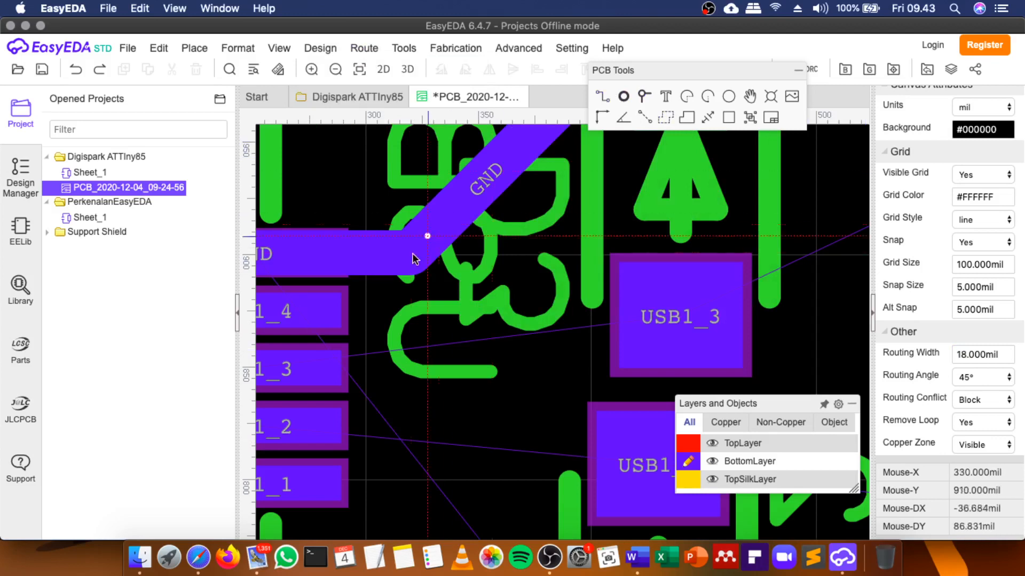
click(676, 330)
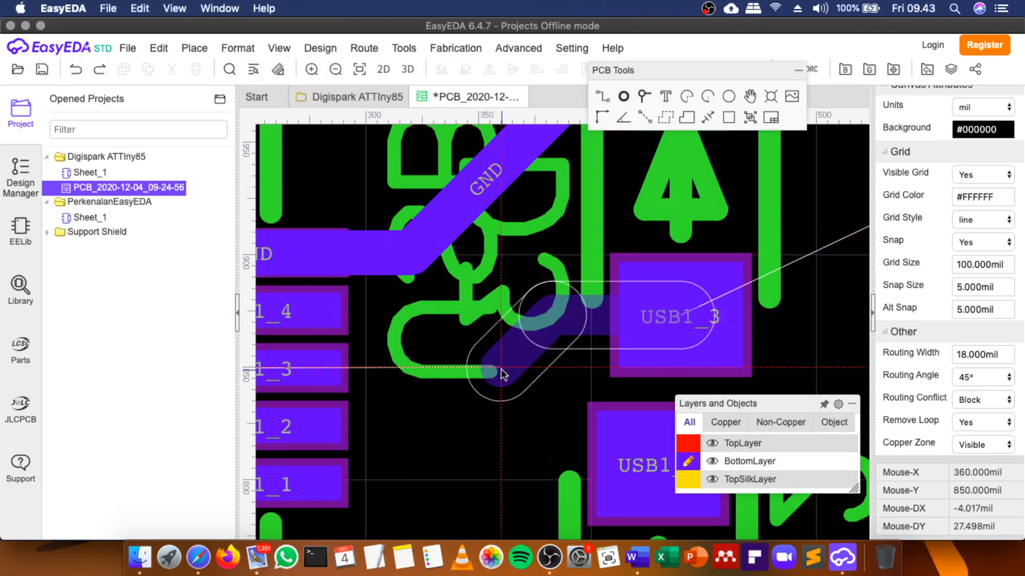
click(501, 368)
click(266, 366)
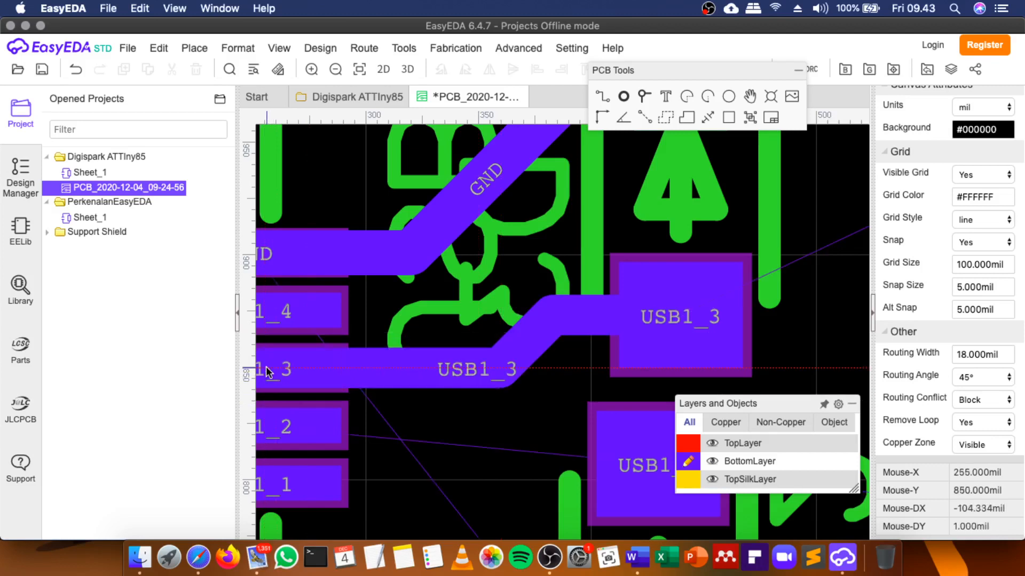
Route an 18 mil bottom-layer track with 45° bends from D2's USB1_2 pad to the connector's USB1_2 pad.
click(585, 462)
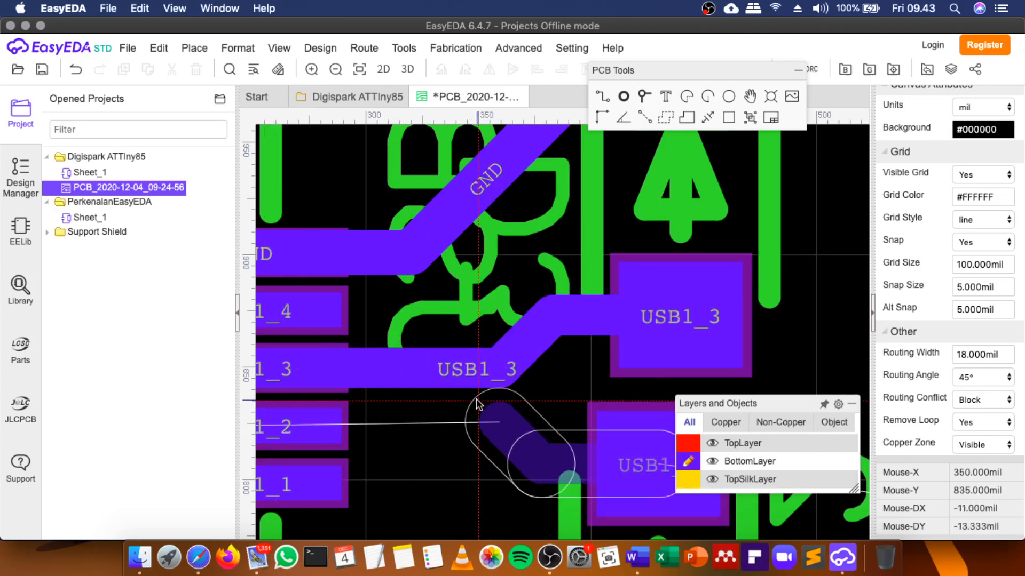
click(500, 436)
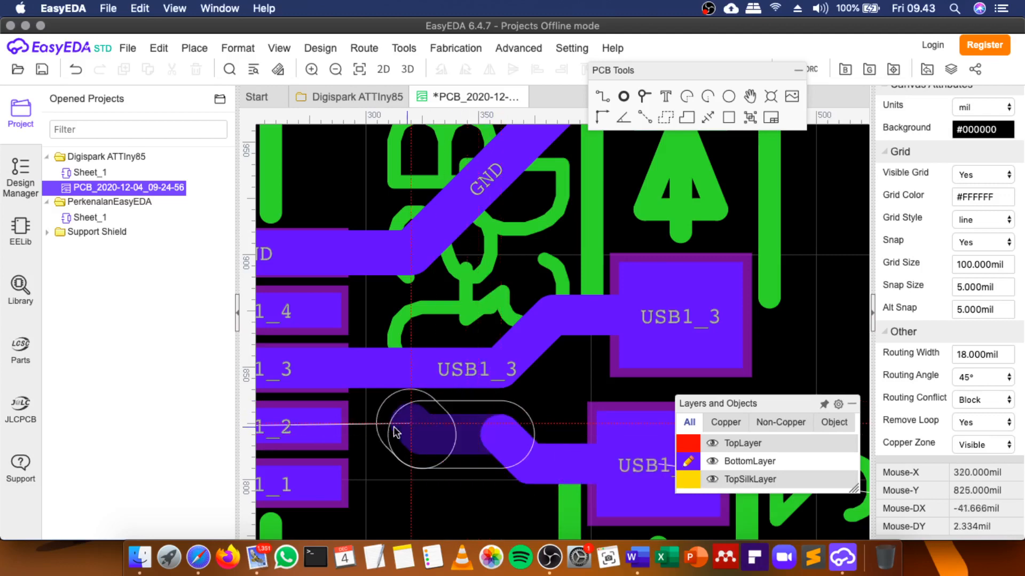
click(300, 424)
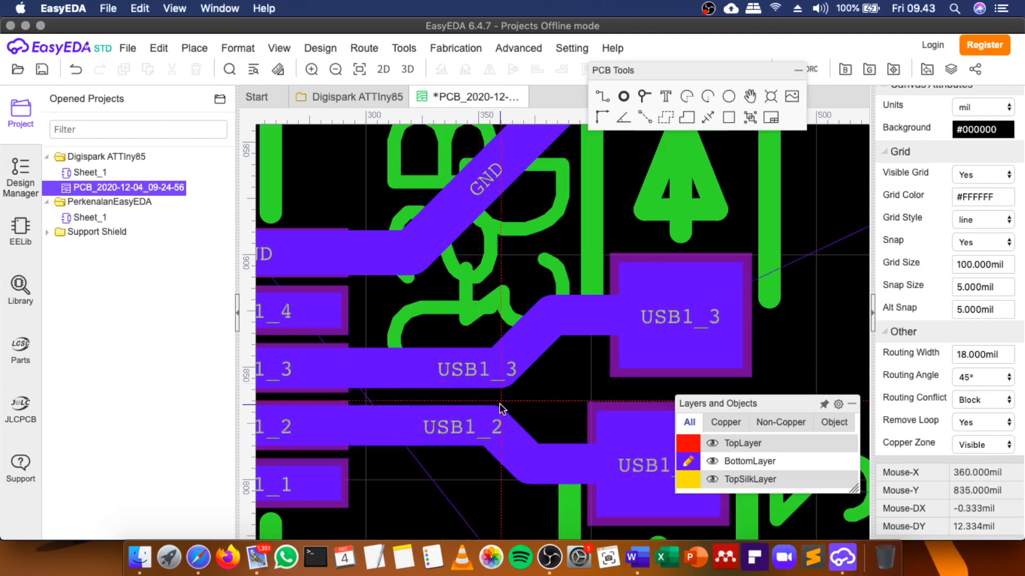
Route an 18 mil track from D3's USB1_3 pad diagonally to R2's USB1_3 pad.
scroll(501, 408, down, 2)
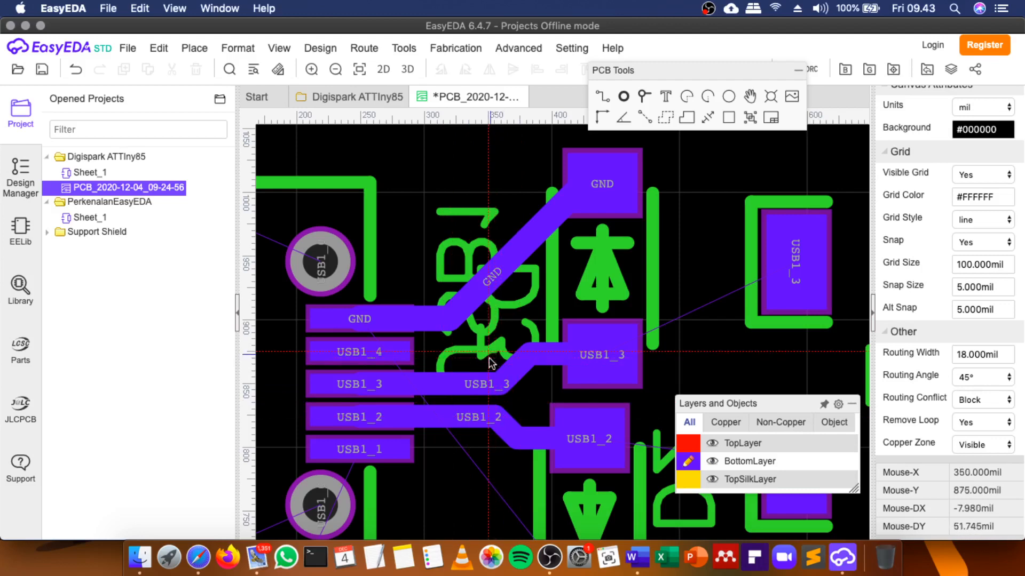
scroll(491, 363, down, 3)
scroll(539, 356, up, 3)
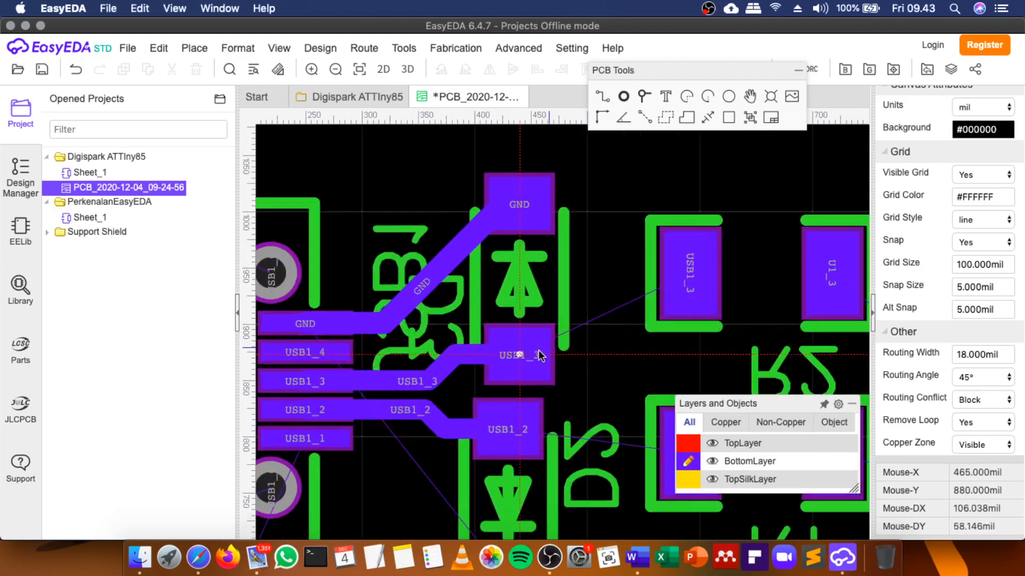
click(560, 349)
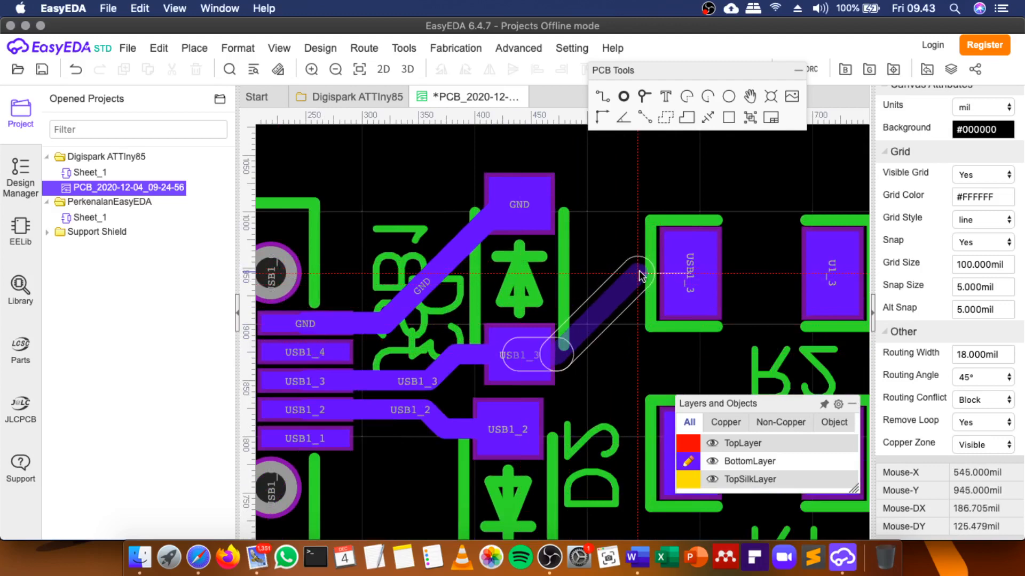
click(667, 273)
Route an 18 mil track with a 45° bend from D2's USB1_2 pad to R1's USB1_2 pad.
scroll(475, 320, down, 2)
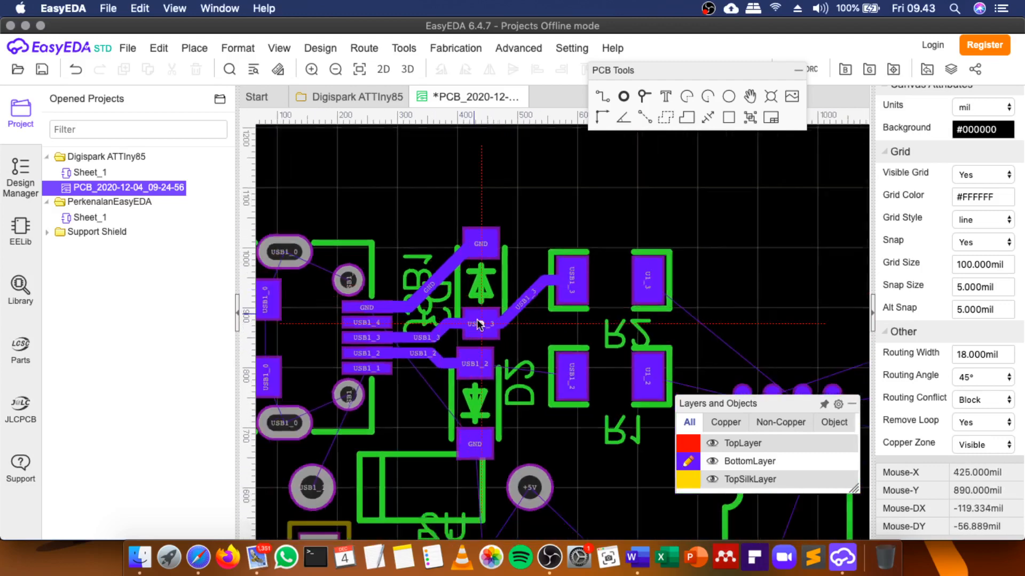
scroll(478, 324, down, 1)
scroll(508, 360, up, 3)
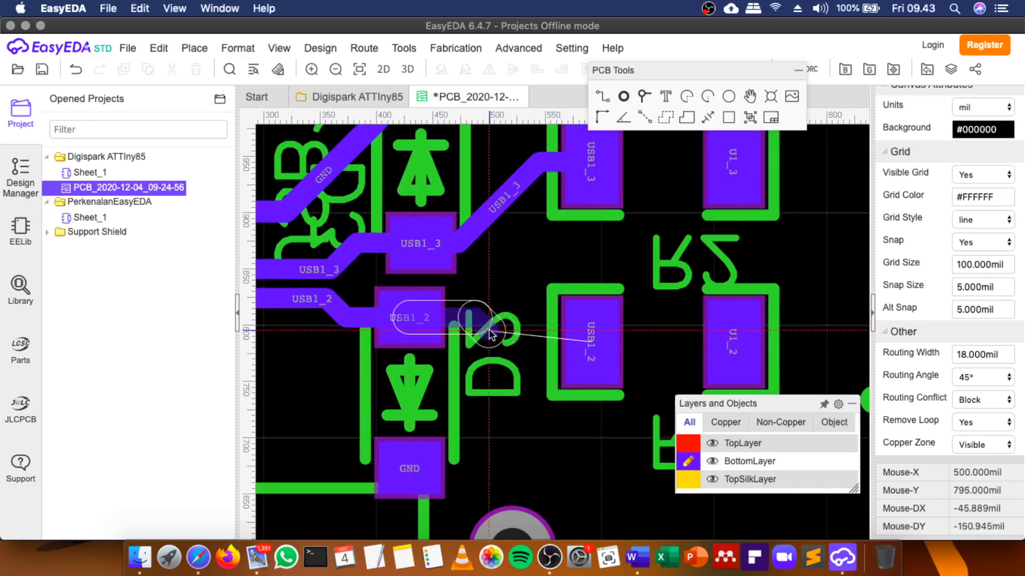
click(499, 341)
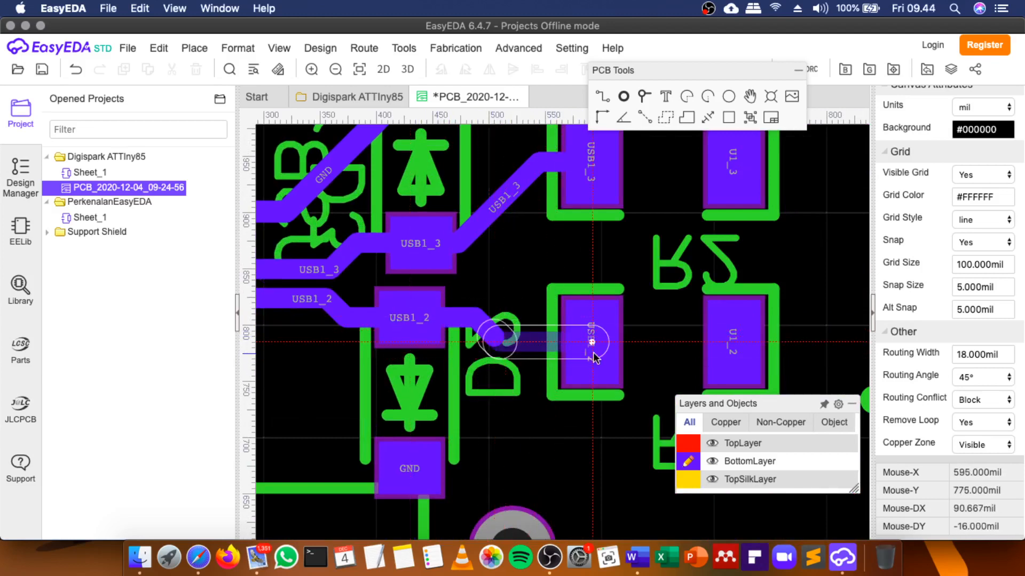
click(594, 353)
Route an 18 mil track with 45° bends from the connector's USB1_1 pad around to the round USB1_1 through-hole pad above header H2.
scroll(465, 364, down, 5)
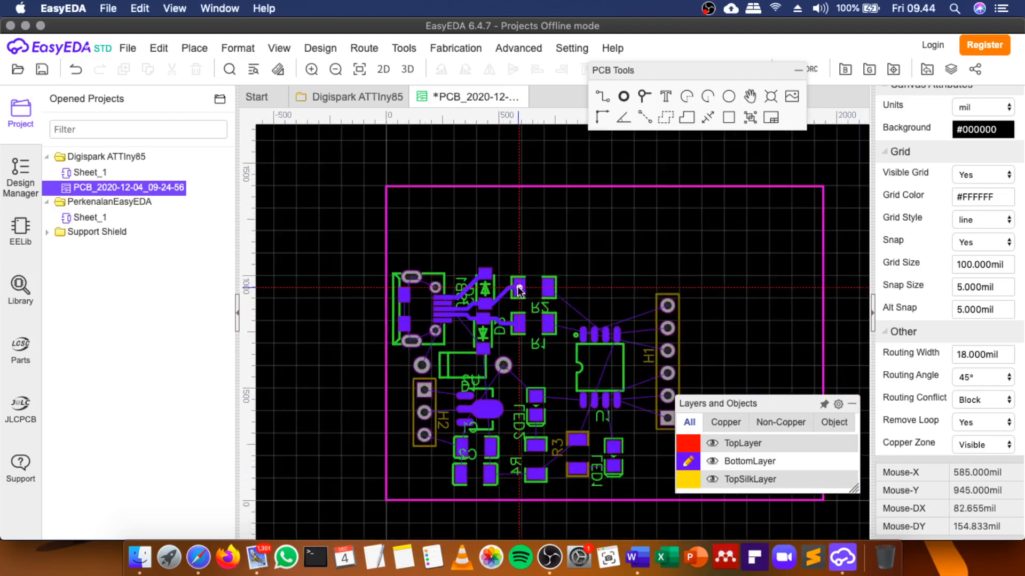
scroll(466, 364, up, 3)
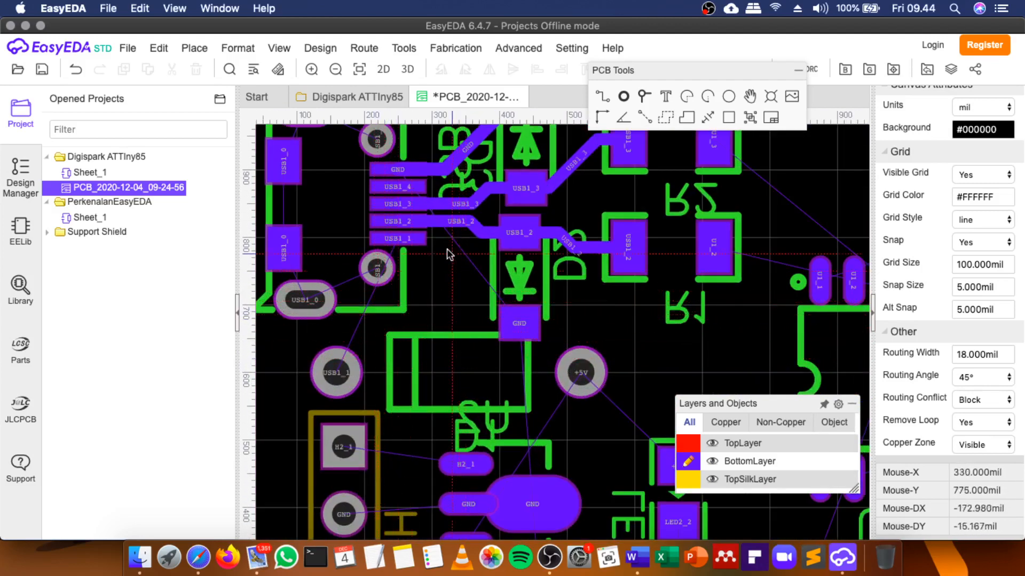
click(403, 239)
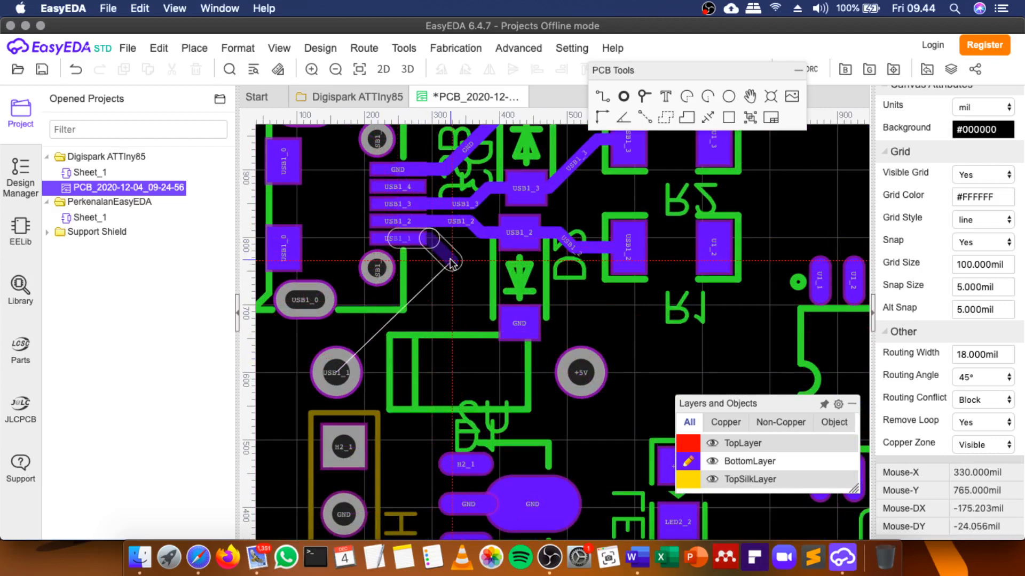
click(452, 263)
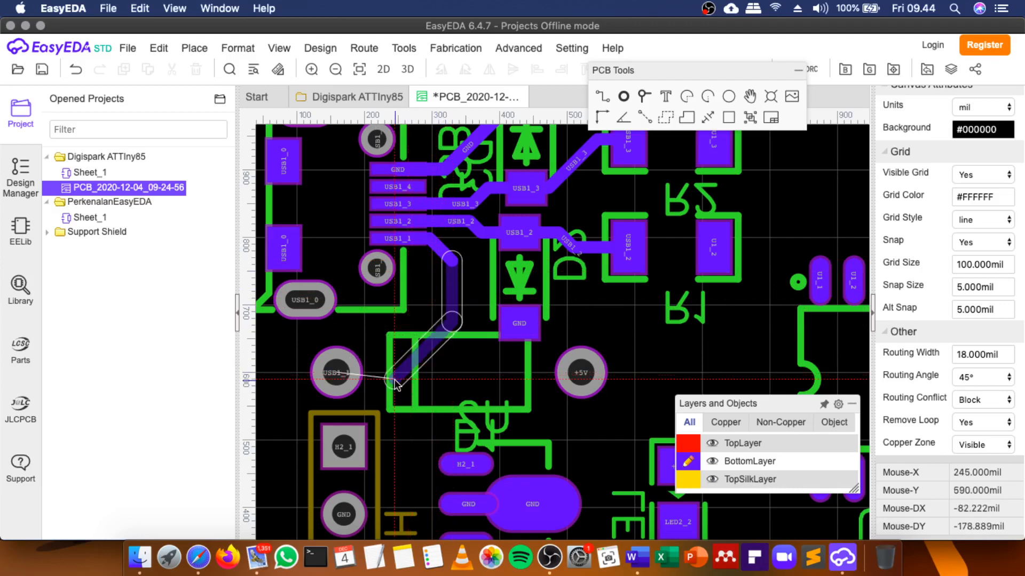
click(401, 373)
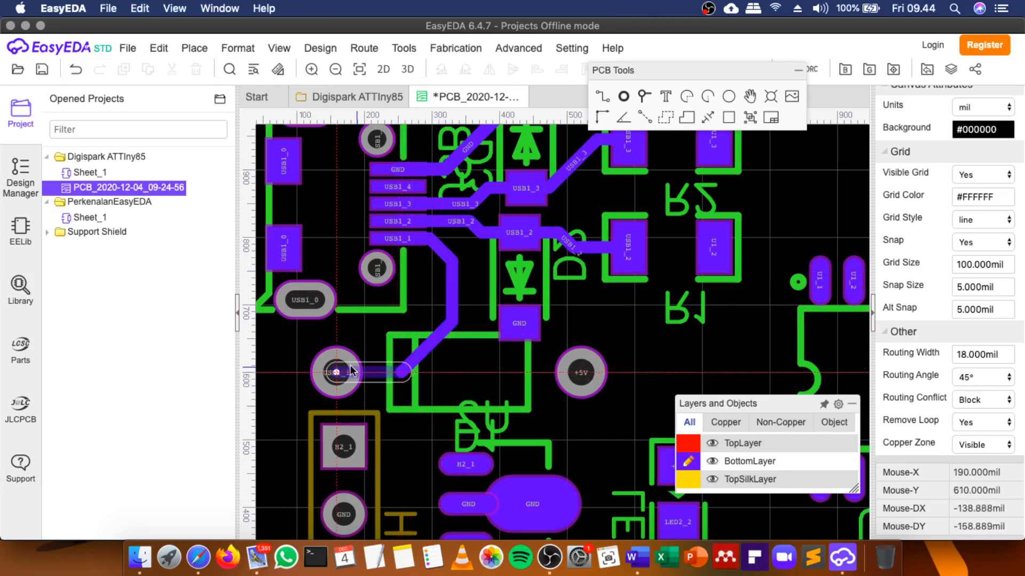
click(341, 370)
Route an 18 mil track with a 45° jog from header H2's square H2_1 pad to U2's H2_1 pad.
scroll(372, 294, down, 2)
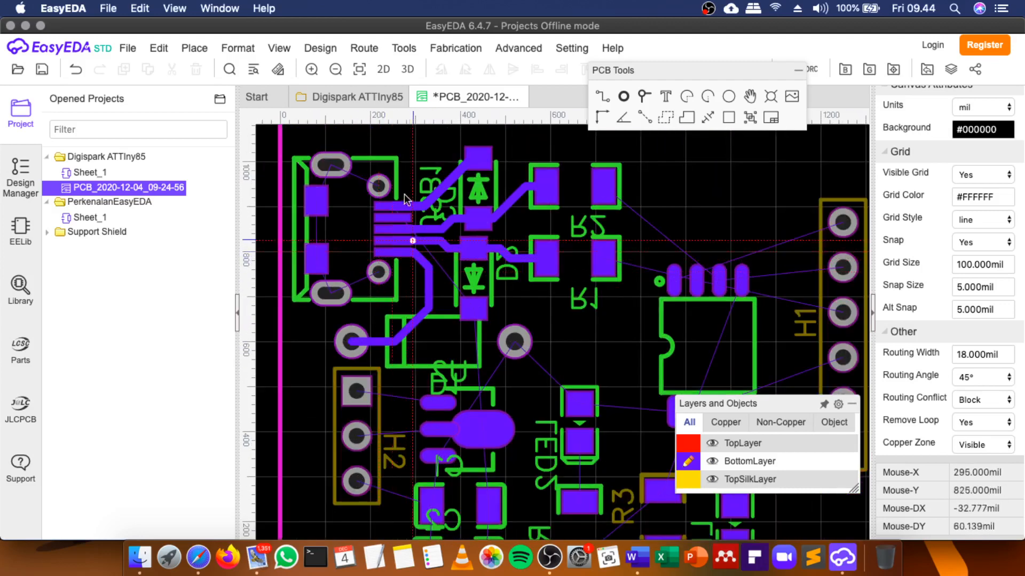
scroll(404, 207, up, 4)
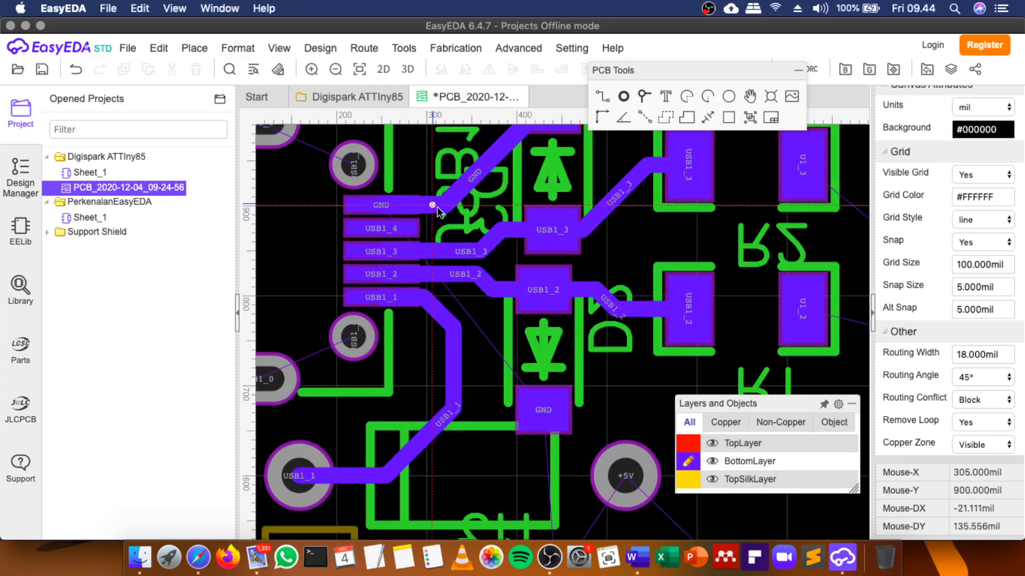
scroll(439, 253, down, 2)
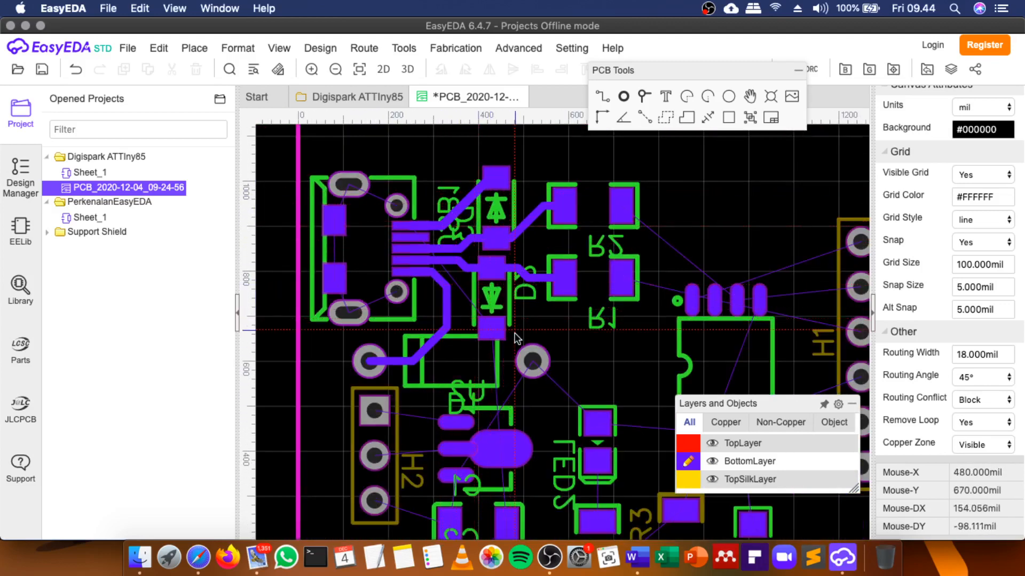
scroll(525, 395, down, 3)
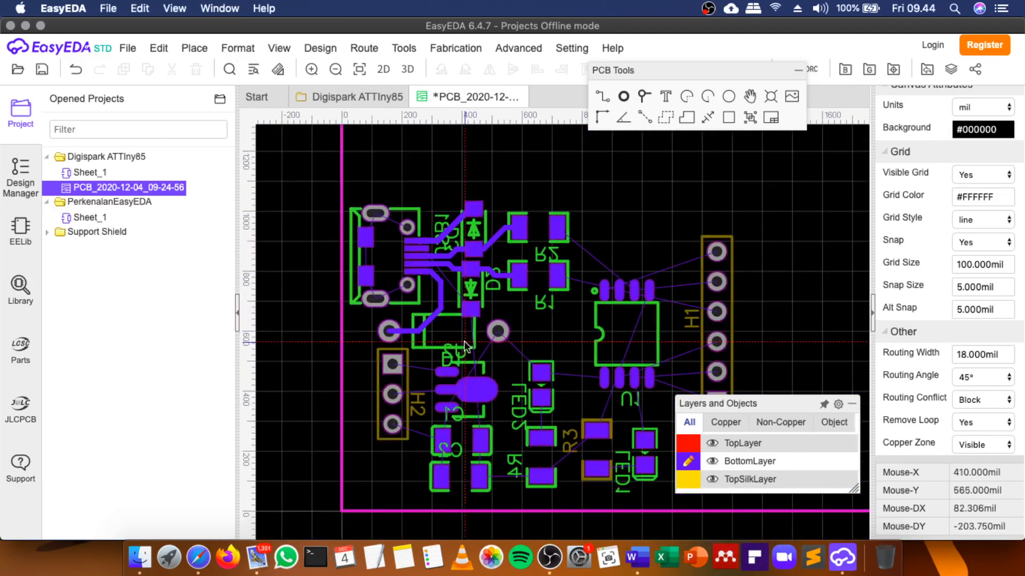
scroll(424, 405, up, 3)
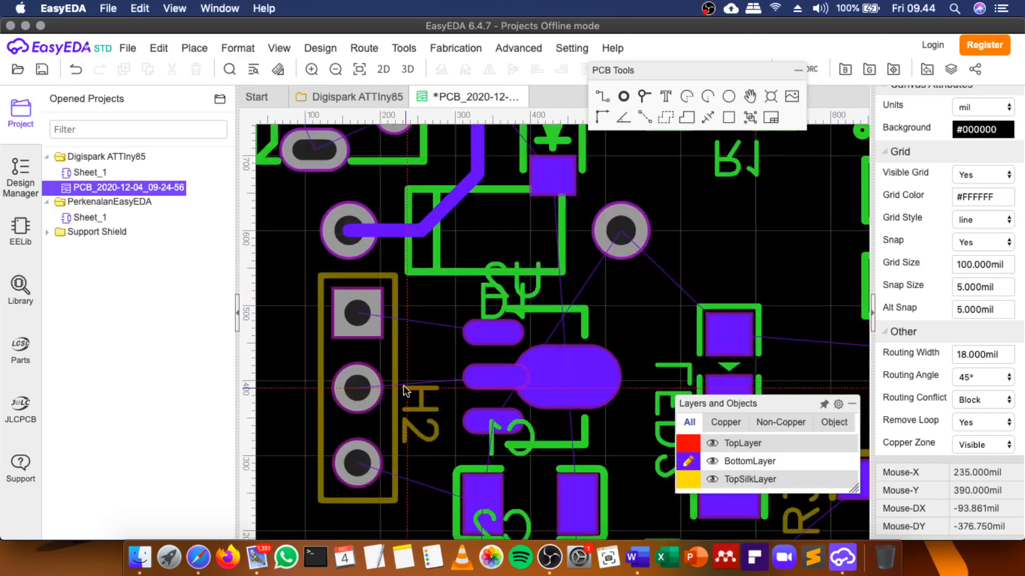
click(357, 314)
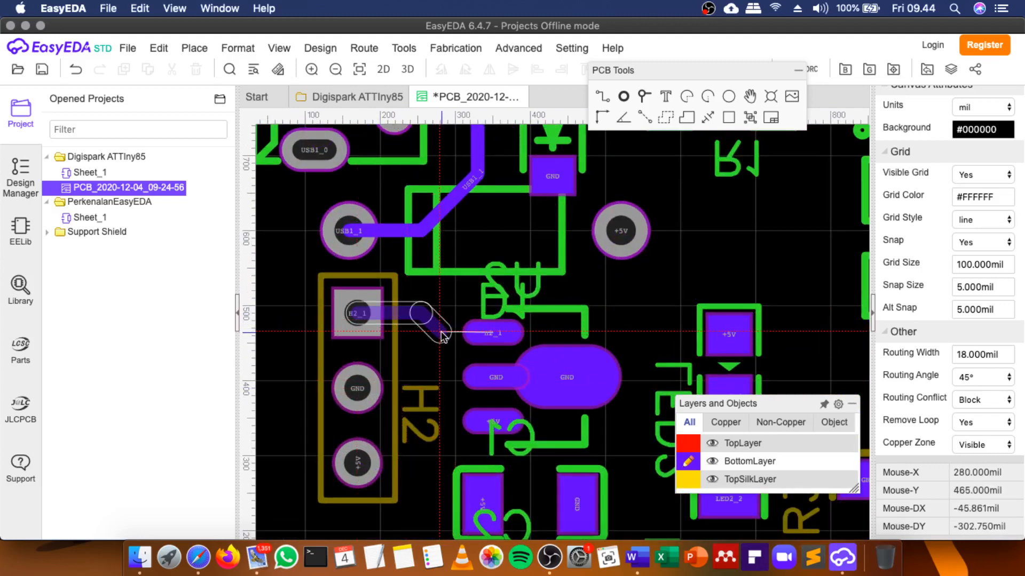
click(445, 333)
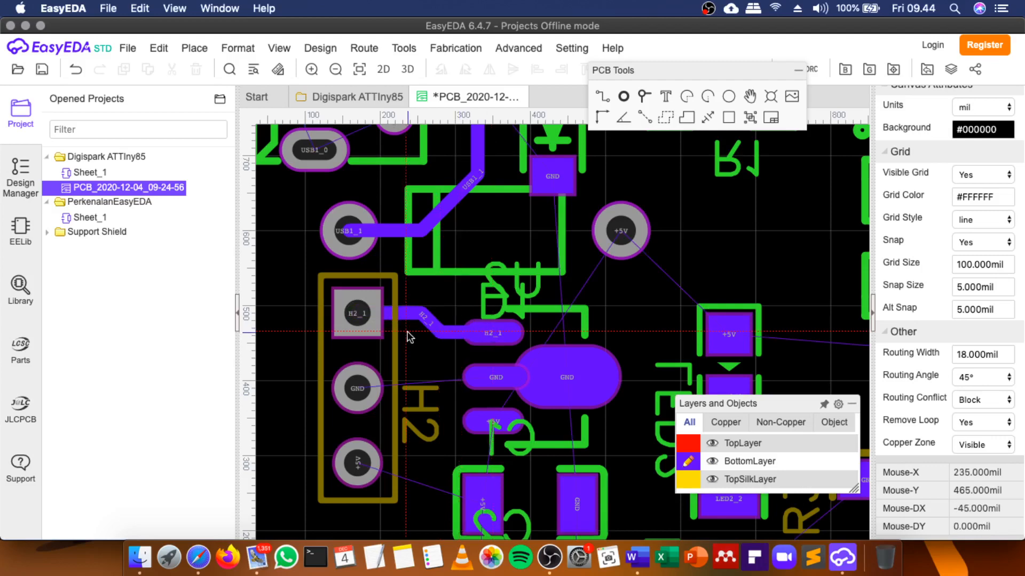
Route an 18 mil track with a 45° jog from header H2's GND pad to U2's small GND pad.
scroll(395, 365, down, 3)
scroll(395, 366, down, 2)
click(380, 365)
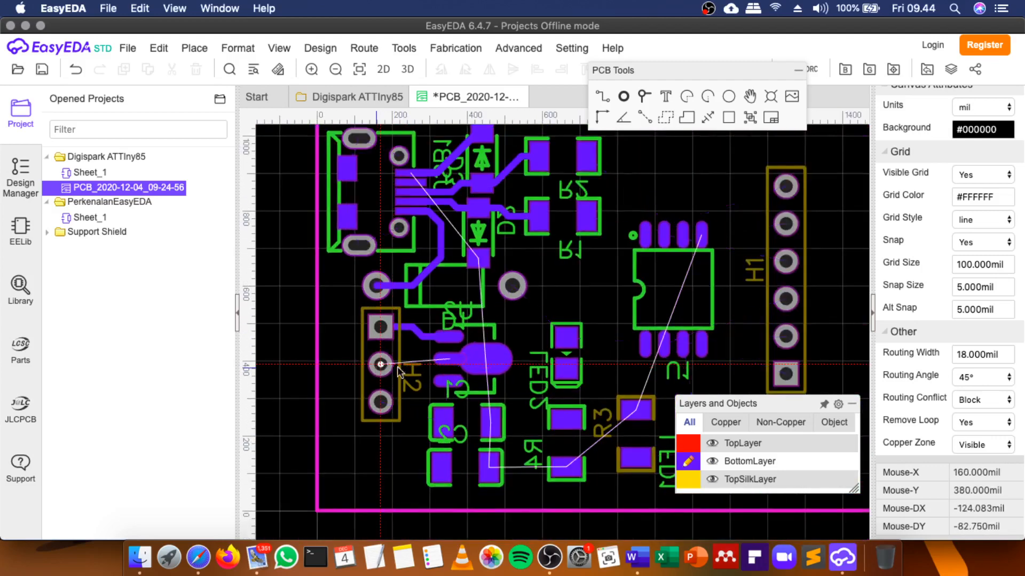
scroll(429, 359, up, 5)
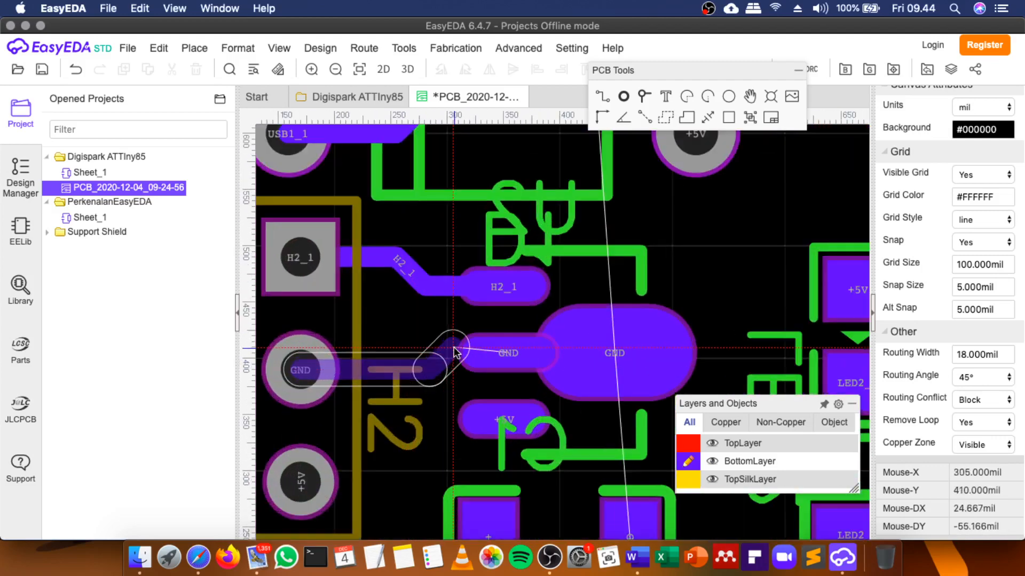
scroll(480, 347, down, 3)
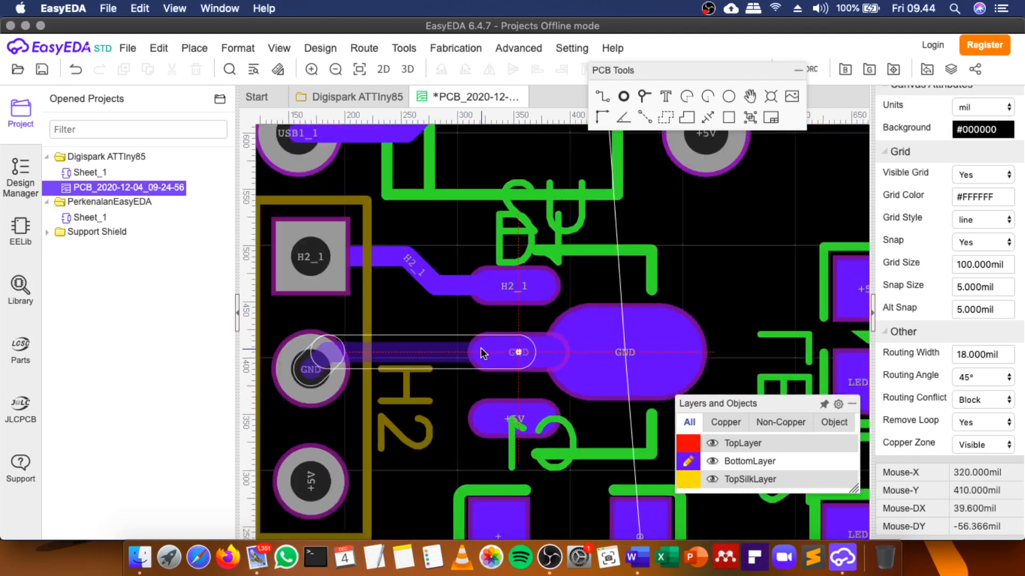
click(406, 369)
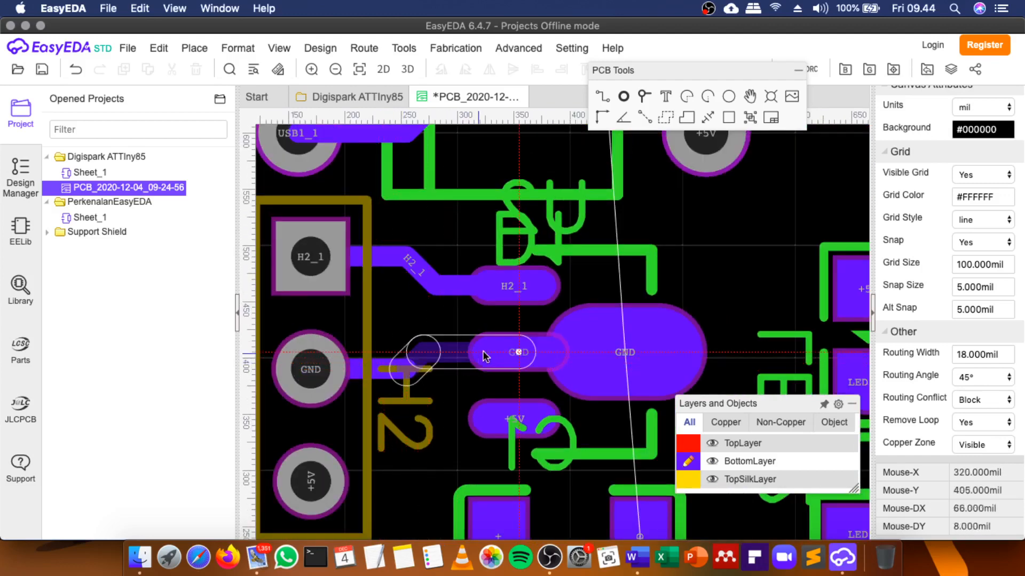
click(492, 352)
Route an 18 mil track from header H2's +5V pad to U2's +5V pad, passing just above C1.
scroll(440, 361, down, 3)
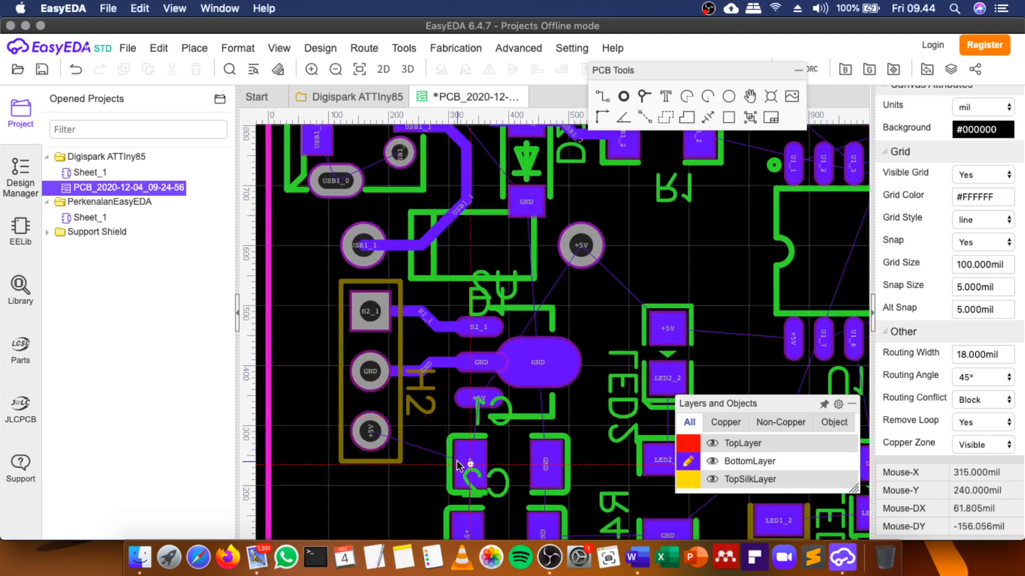
scroll(458, 454, up, 3)
scroll(468, 369, down, 1)
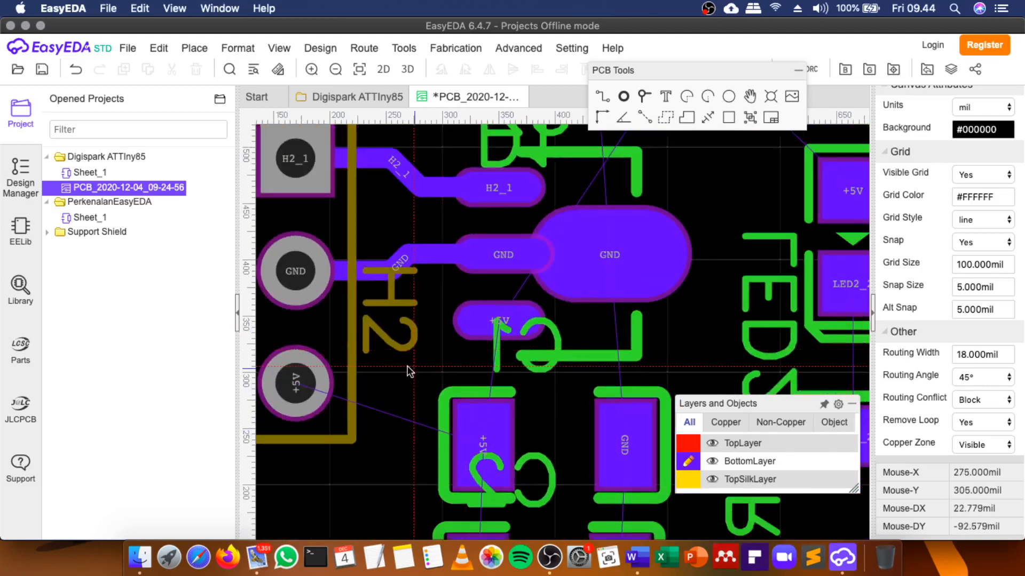
click(295, 383)
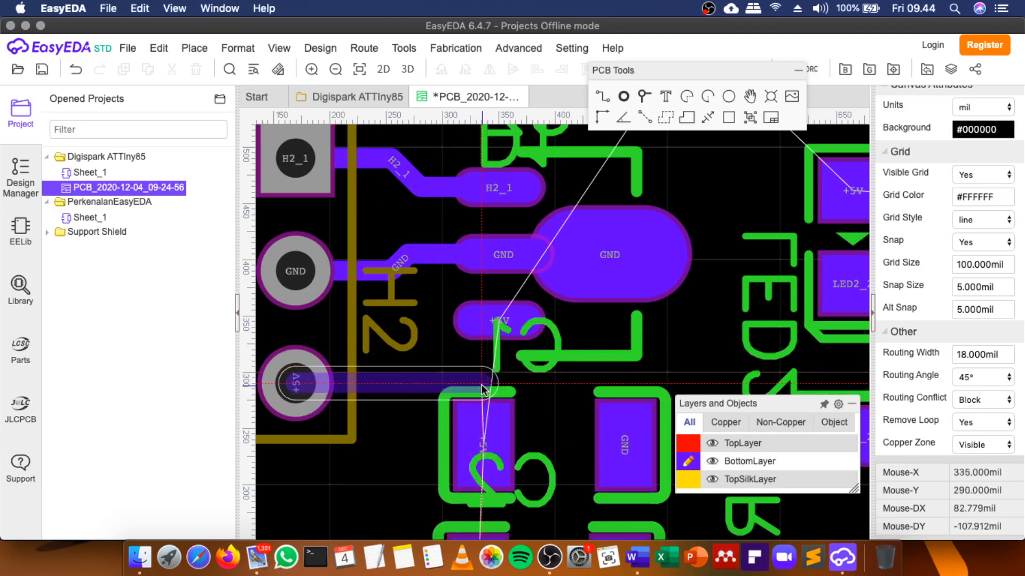
click(482, 384)
Move capacitor C2 into vertical alignment with C1, at X 400 mil and Y 115 mil.
scroll(476, 320, down, 4)
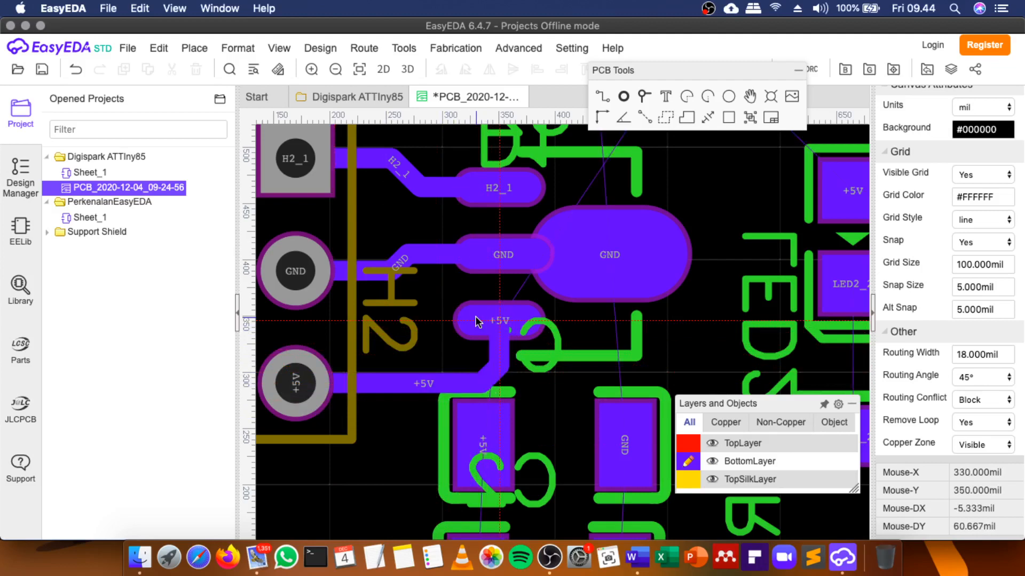
scroll(474, 395, up, 5)
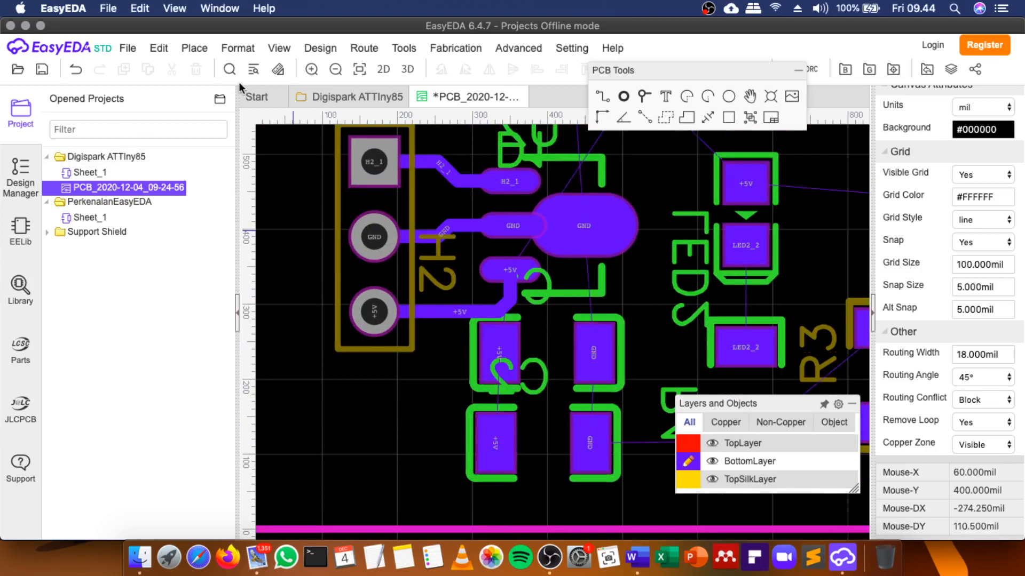
click(555, 446)
drag(555, 446, 551, 445)
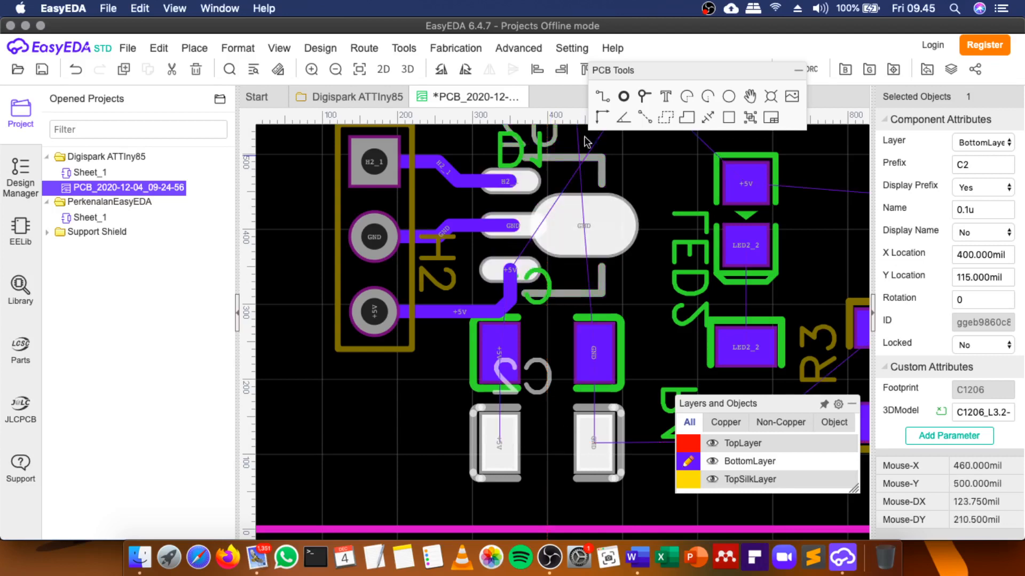
Route an 18 mil +5V track from C2's +5V pad through C1's +5V pad up to U2's +5V pad.
click(601, 99)
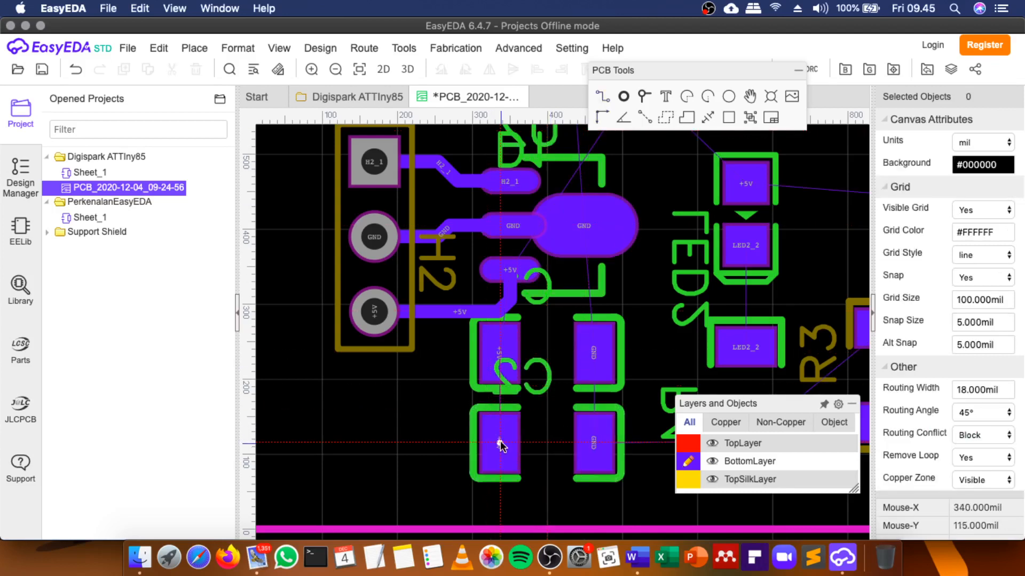
click(500, 442)
click(498, 354)
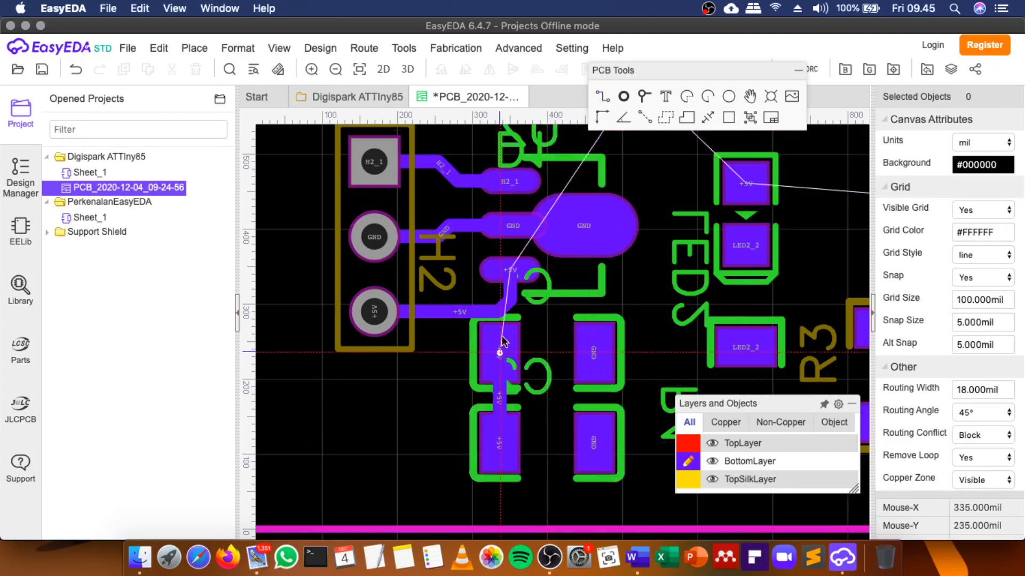
click(508, 267)
scroll(508, 265, up, 5)
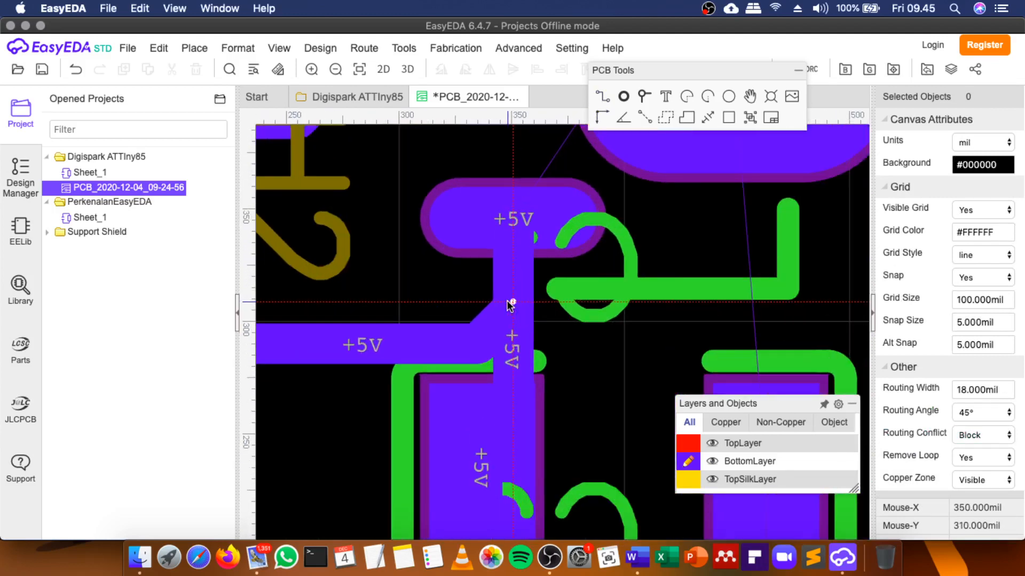
scroll(509, 304, down, 5)
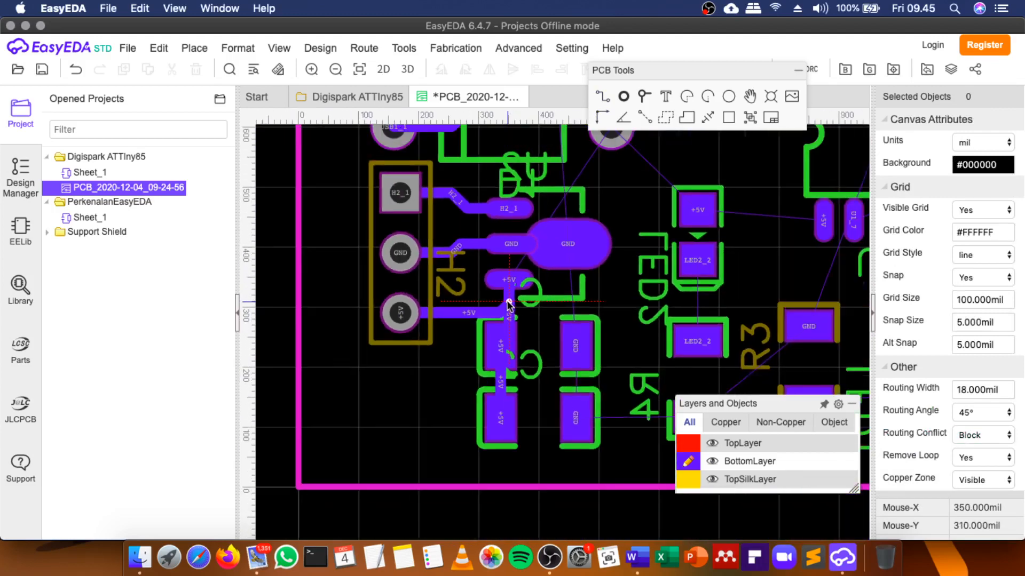
Reinforce the +5V junction above C1 with short 18 mil diagonal and vertical track segments joining H2's track to C1's pad.
scroll(506, 308, up, 6)
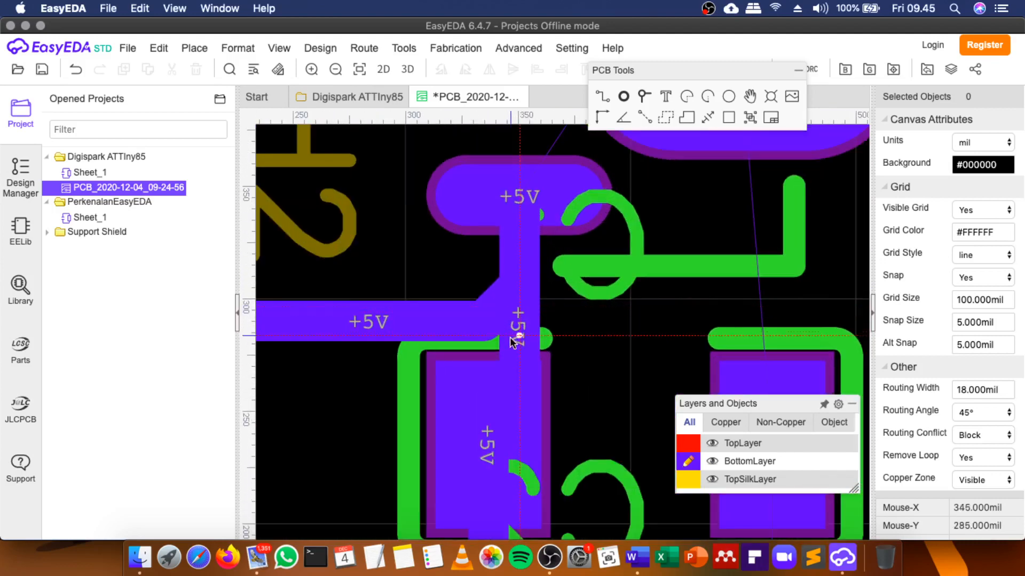
click(486, 318)
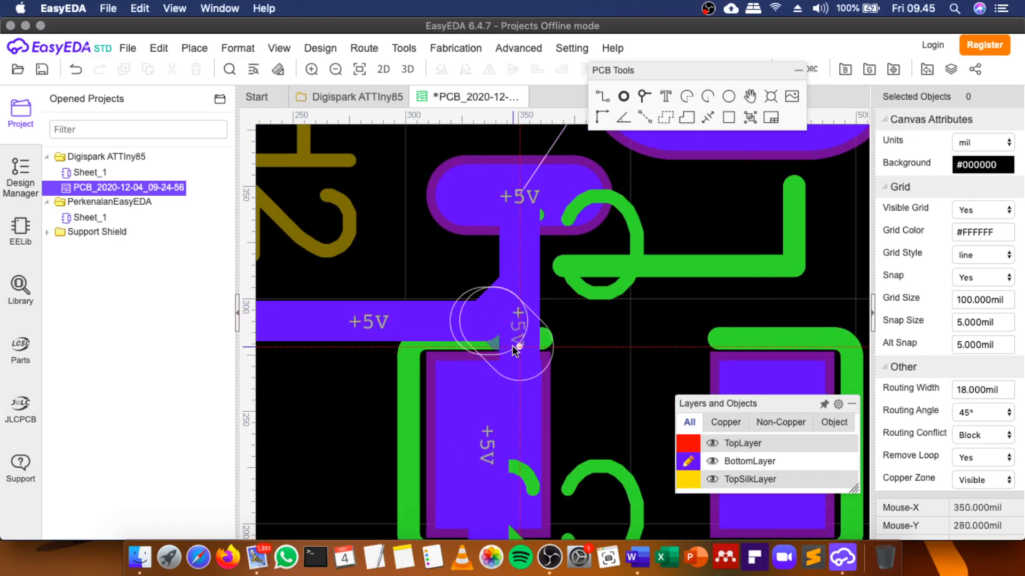
click(511, 344)
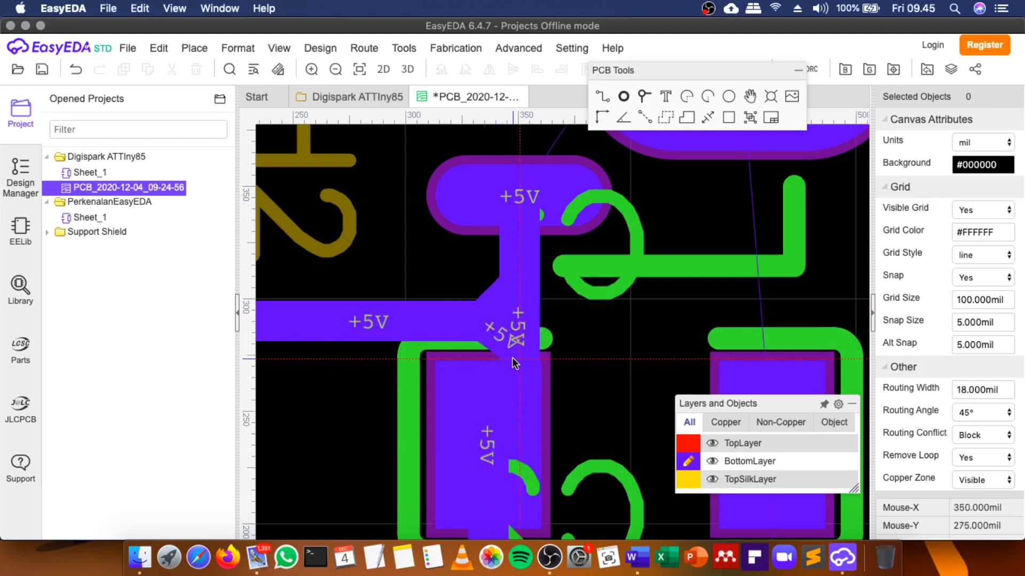
scroll(503, 311, down, 2)
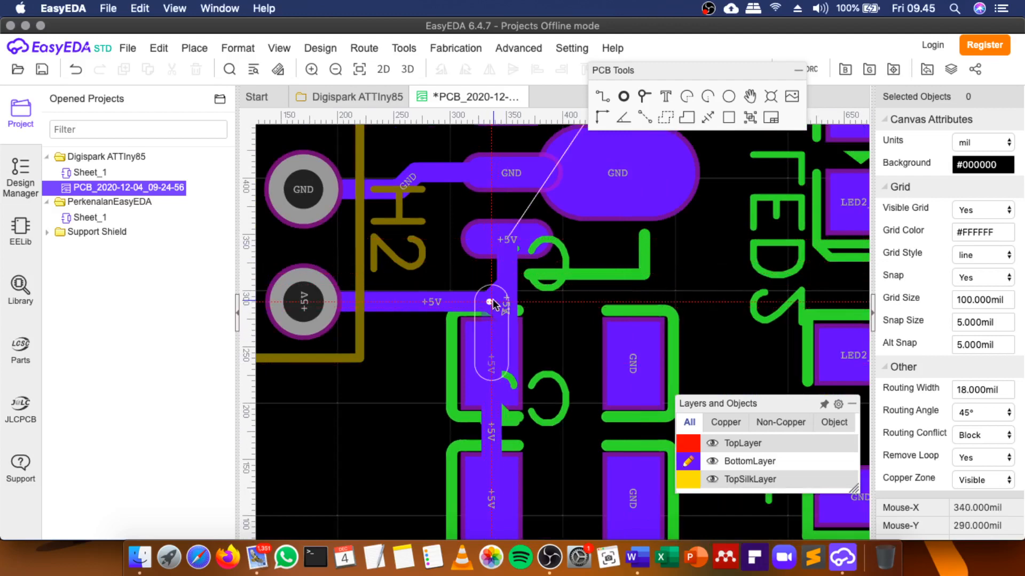
scroll(491, 299, up, 2)
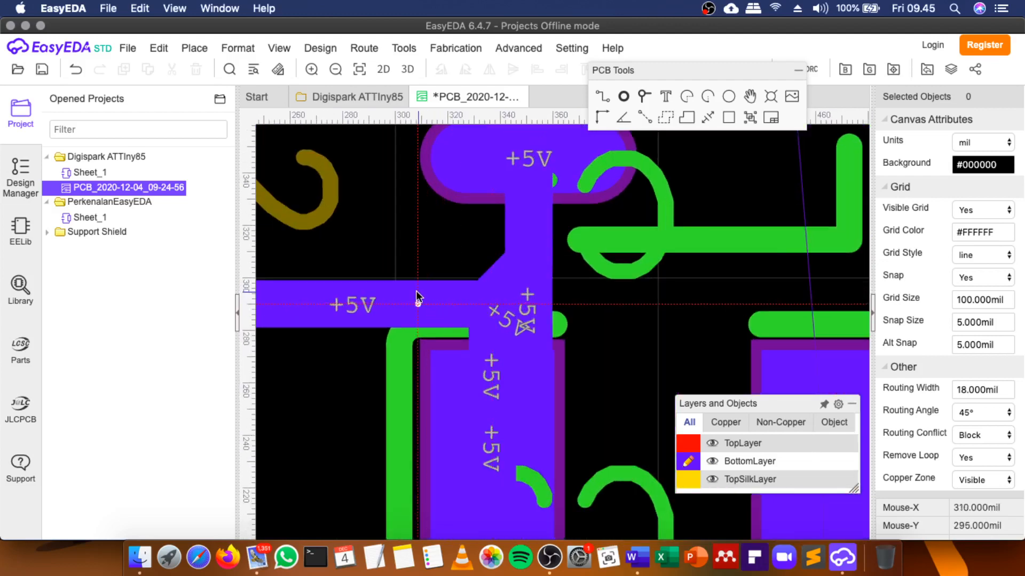
click(423, 305)
click(467, 385)
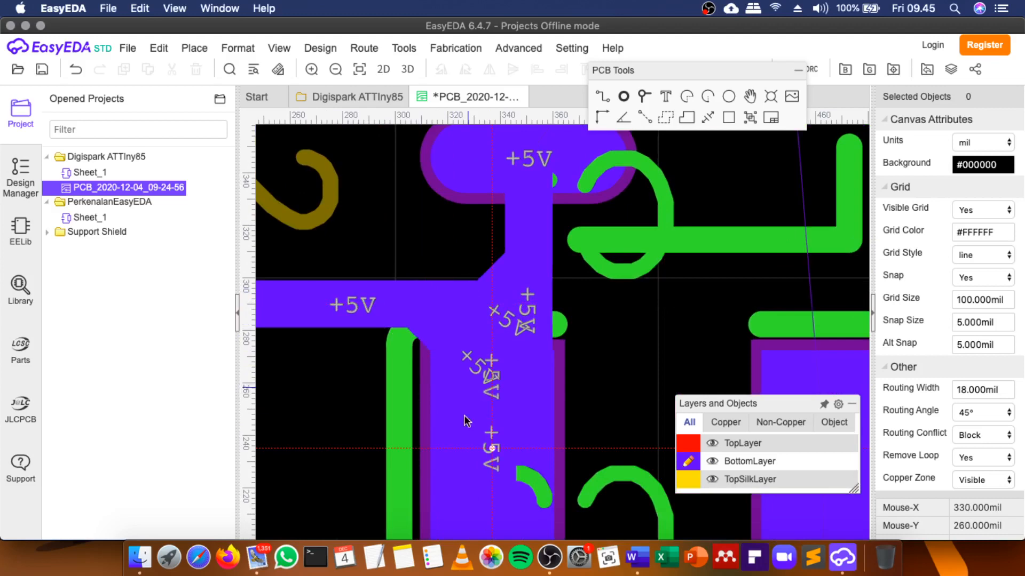
scroll(464, 415, down, 1)
scroll(472, 386, down, 1)
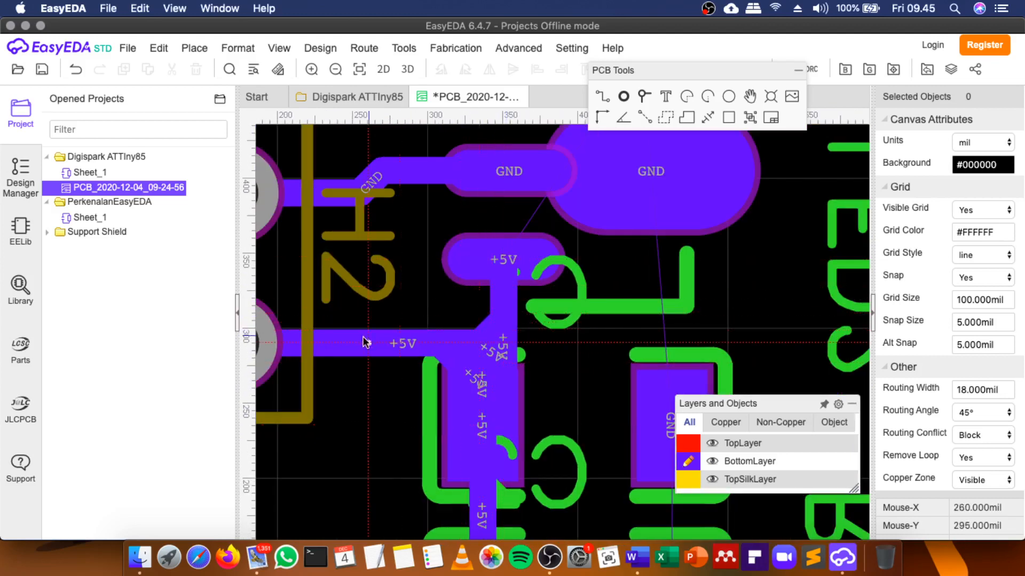
Route a straight vertical 18 mil GND track from C2's GND pad to C1's GND pad.
scroll(525, 329, down, 4)
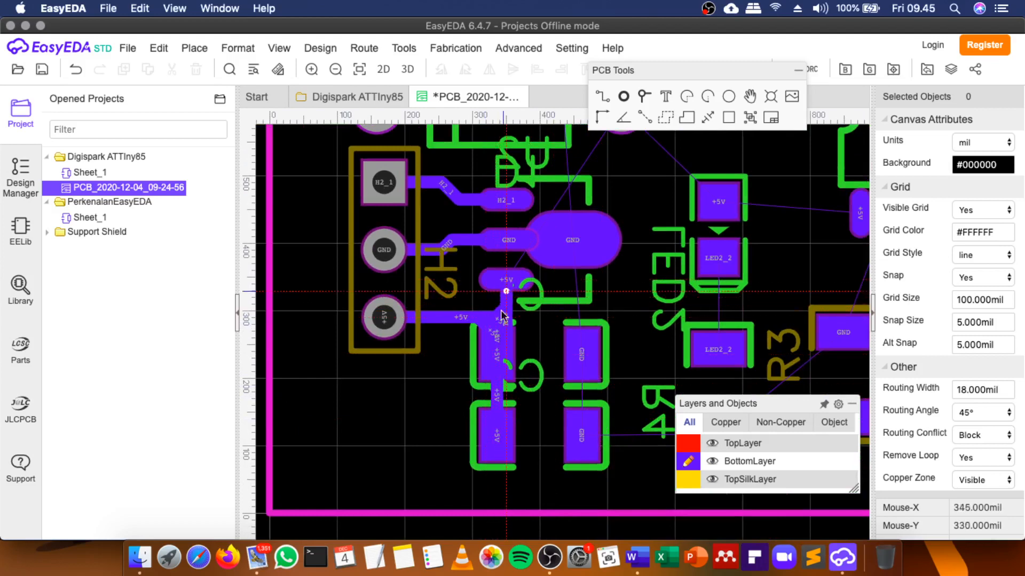
scroll(469, 331, down, 3)
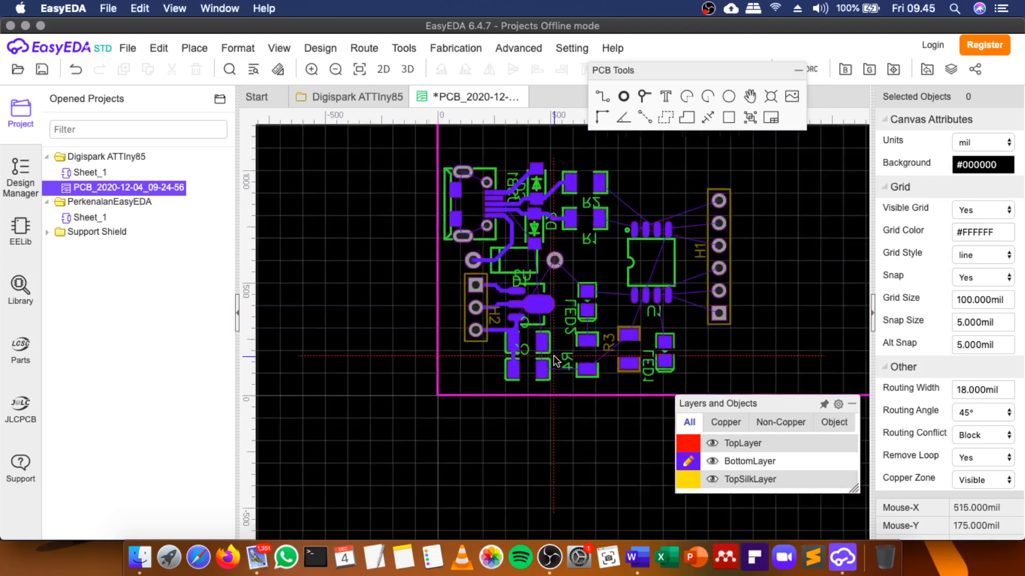
scroll(555, 360, up, 3)
scroll(554, 356, up, 2)
click(513, 398)
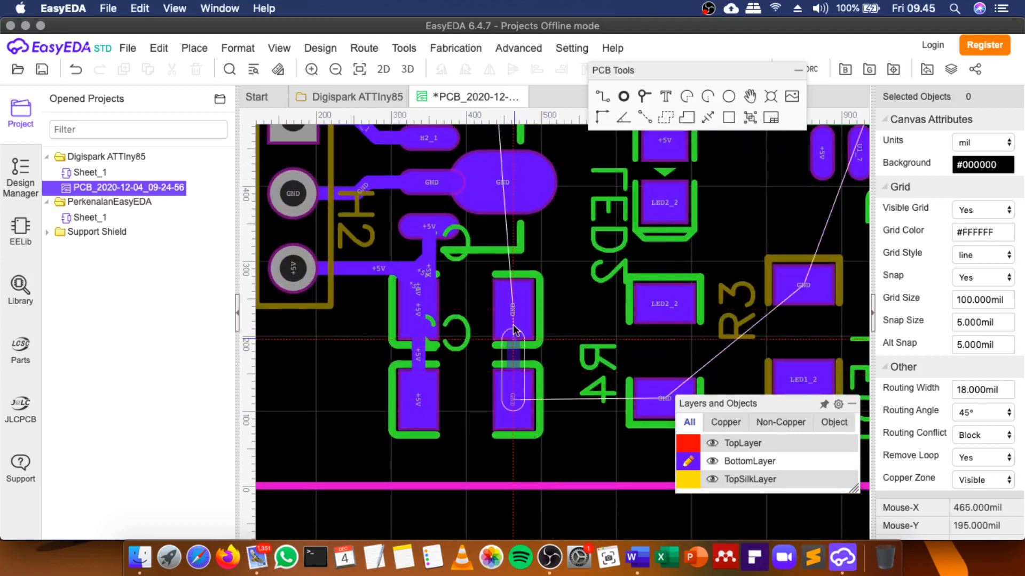
click(511, 304)
scroll(507, 314, down, 3)
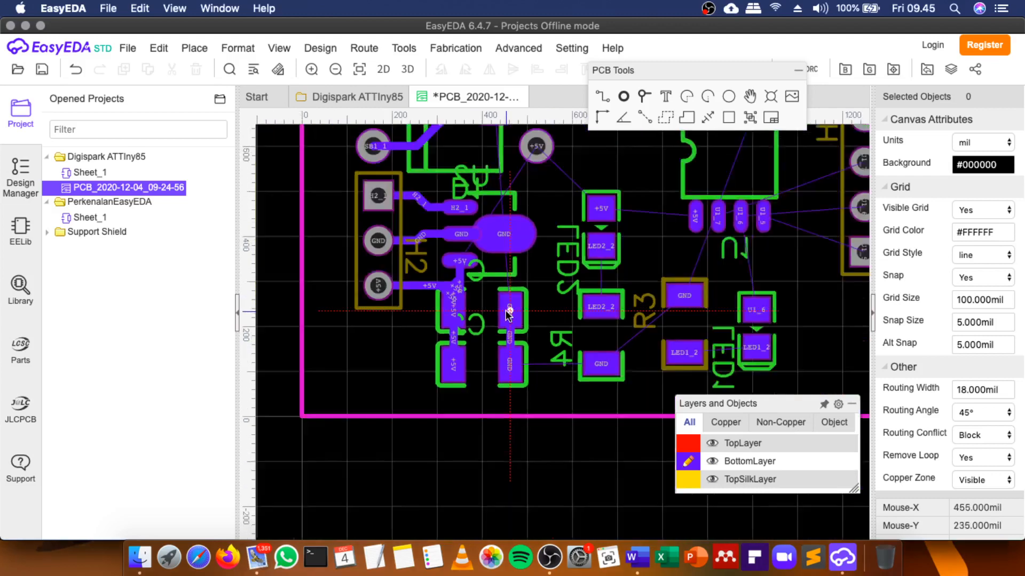
scroll(521, 228, up, 2)
scroll(521, 227, up, 3)
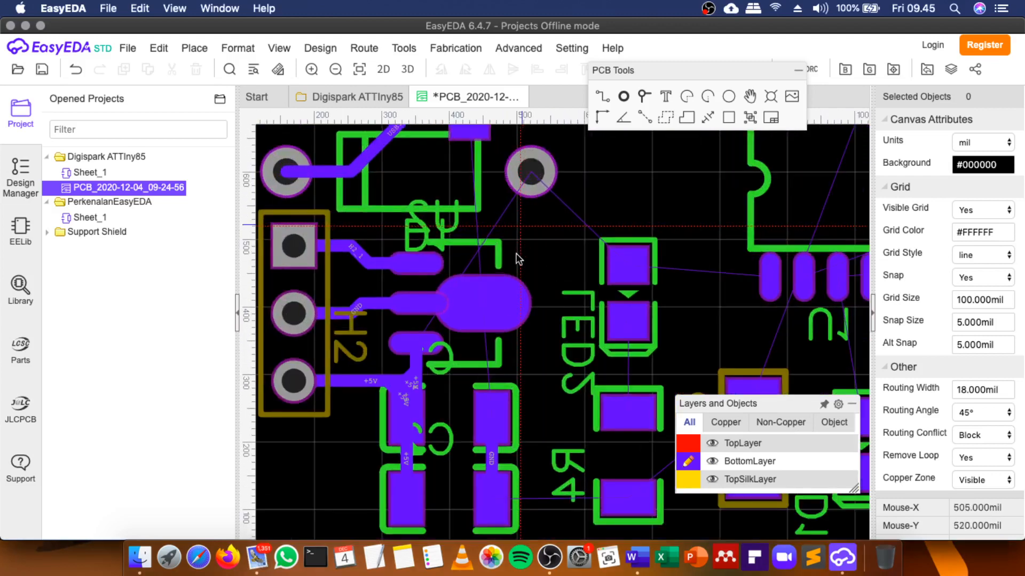
click(404, 357)
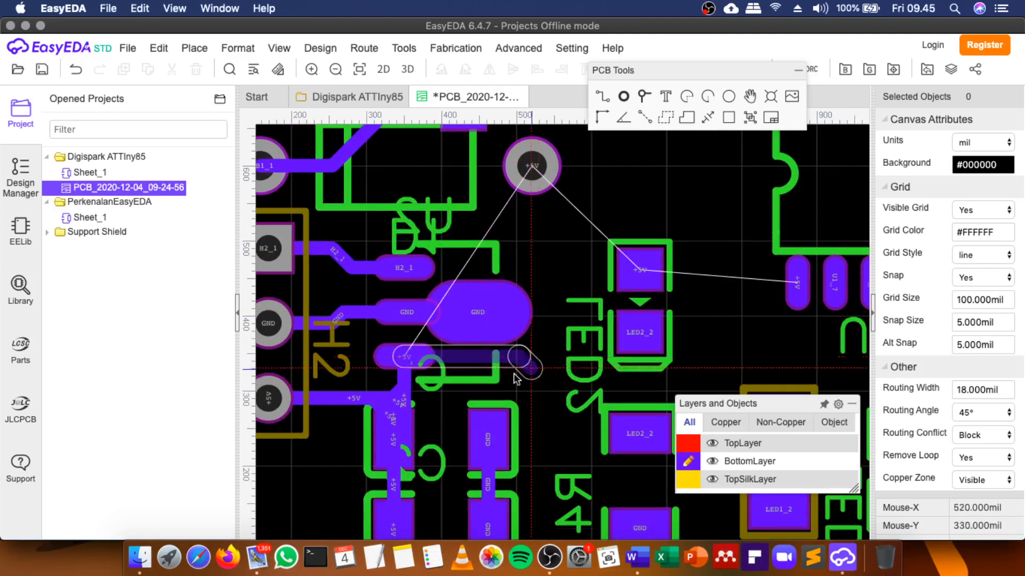
scroll(450, 374, up, 3)
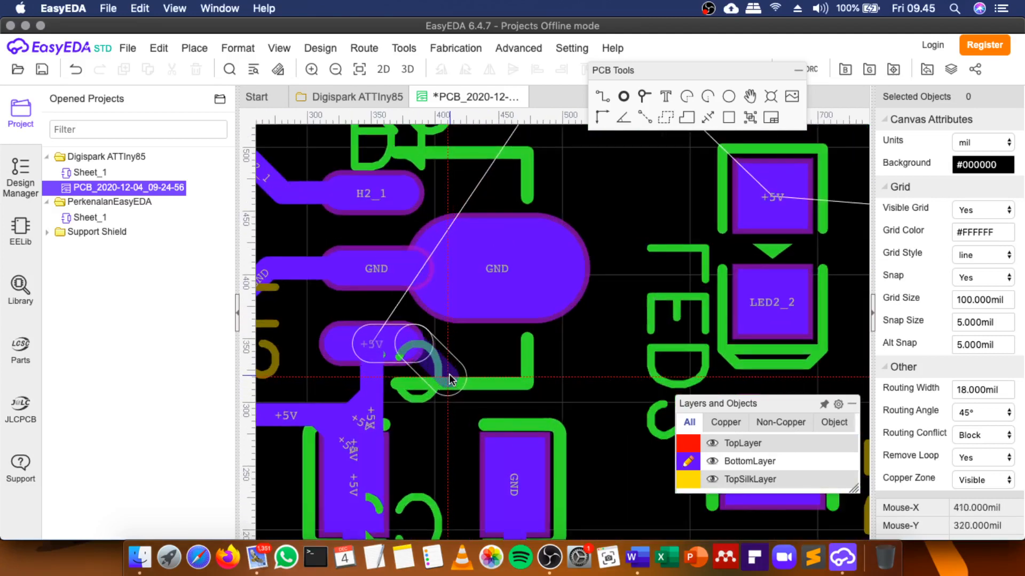
scroll(454, 370, down, 2)
key(Escape)
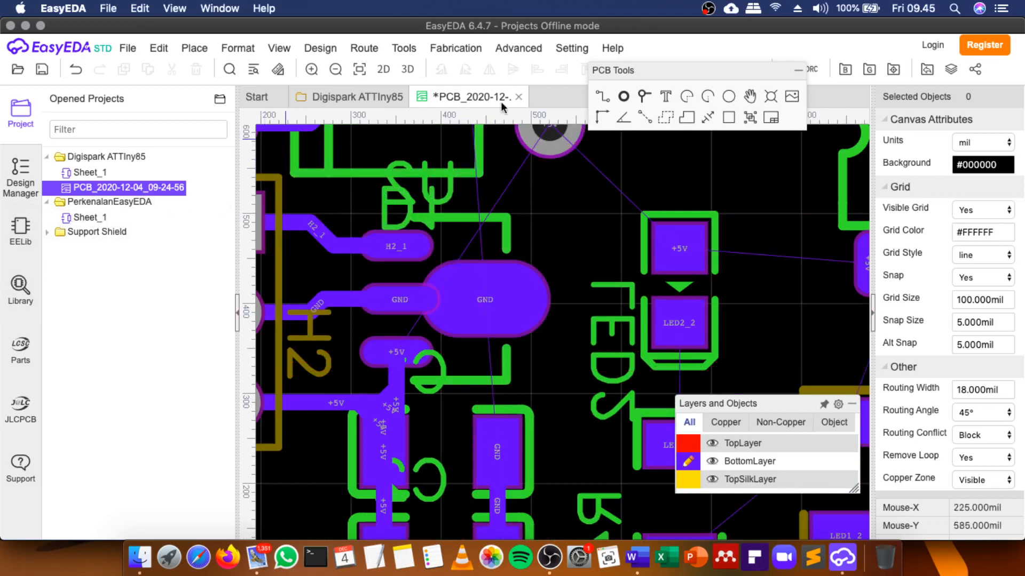
Route an 18 mil track with a 45° bend from the diode's round +5V pad to LED2's +5V pad.
click(554, 129)
scroll(584, 175, down, 1)
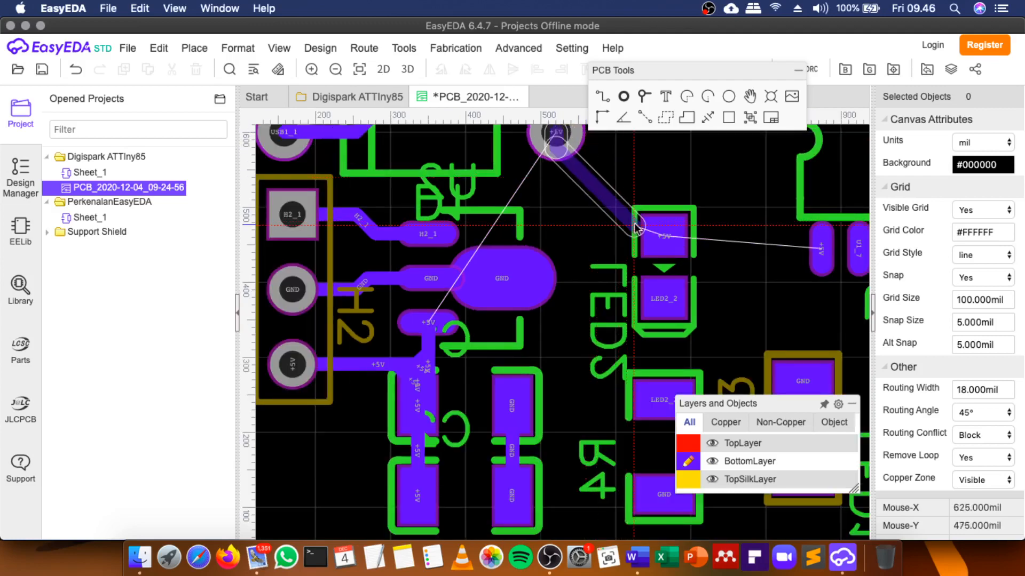
click(599, 236)
click(662, 233)
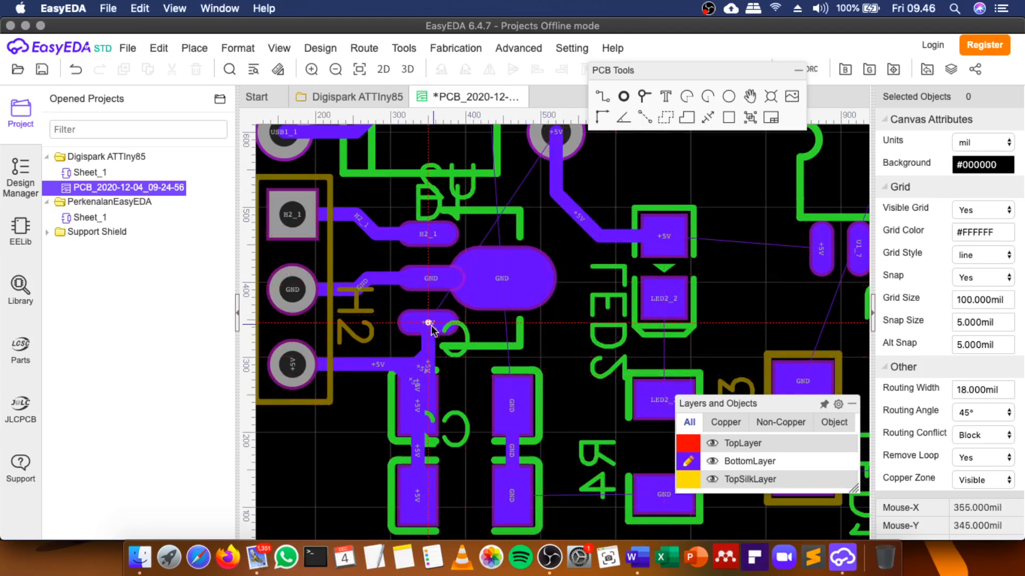
Route an 18 mil +5V track from the bend beside LED2 down around U2's large GND pad to the vertical +5V track below U2.
click(599, 236)
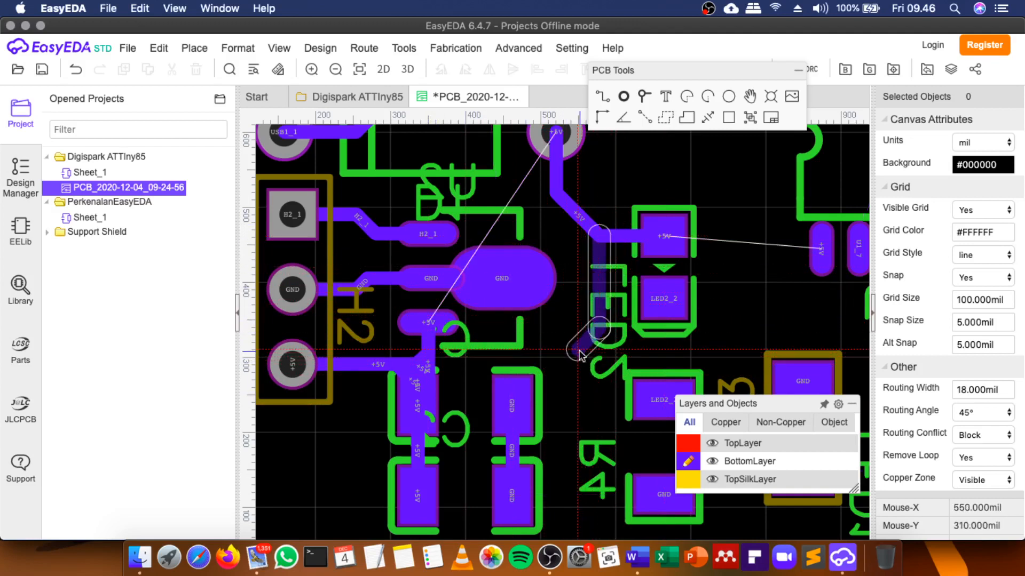
click(579, 352)
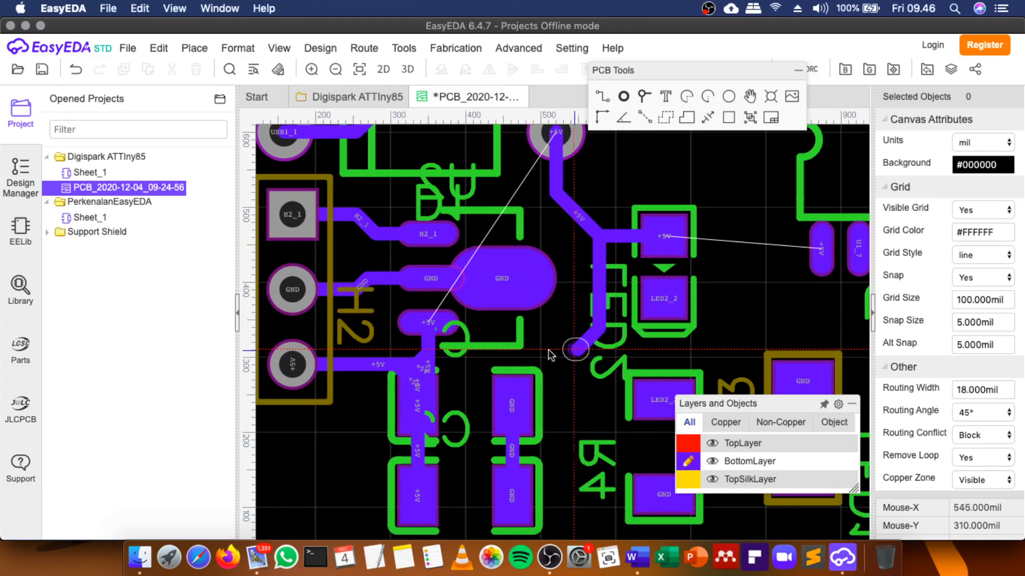
click(428, 351)
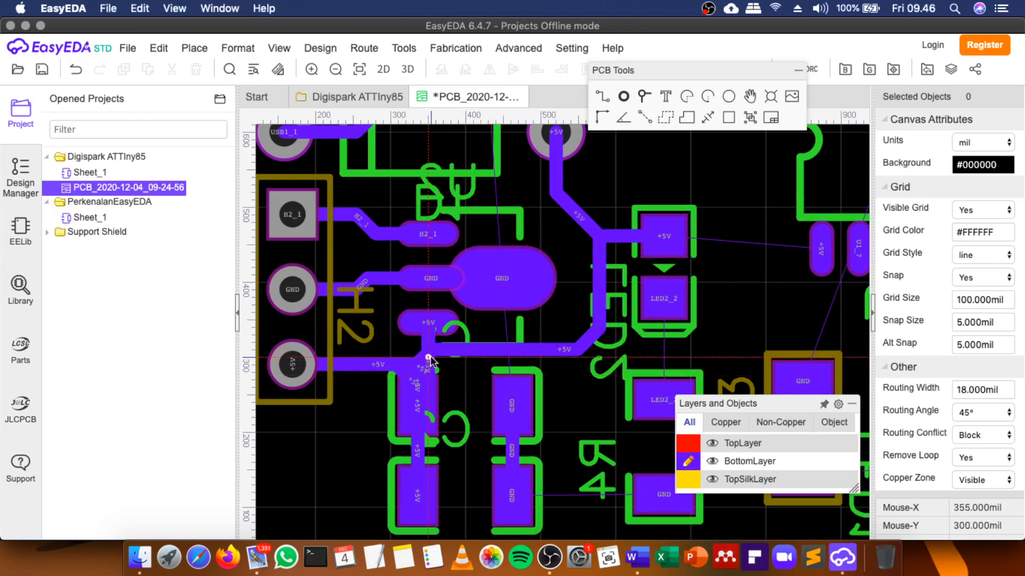
Add two short 45° segments that chamfer both corners where the new +5V track meets the vertical track below U2.
scroll(428, 358, up, 1)
scroll(428, 349, up, 2)
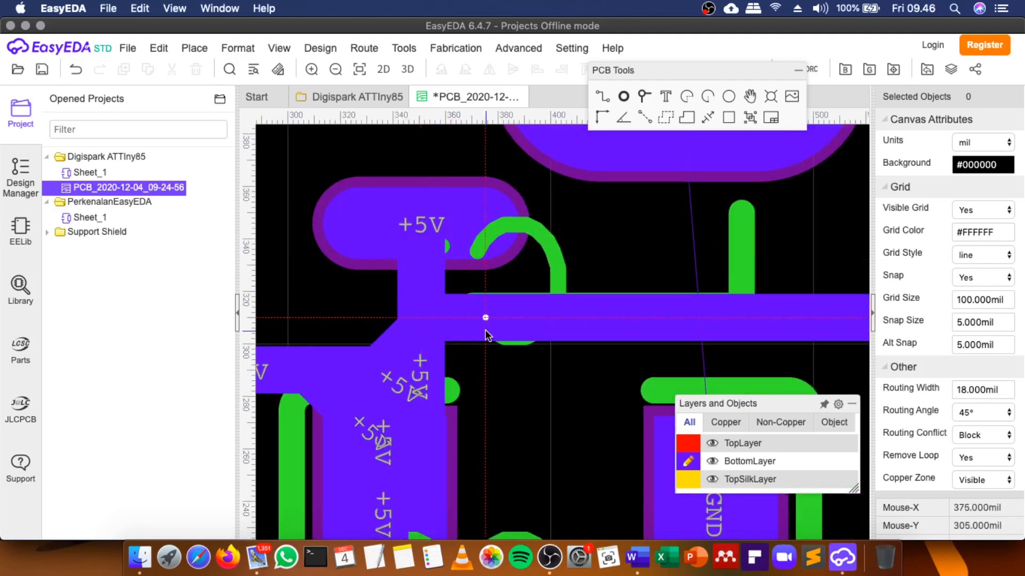
drag(483, 330, 430, 374)
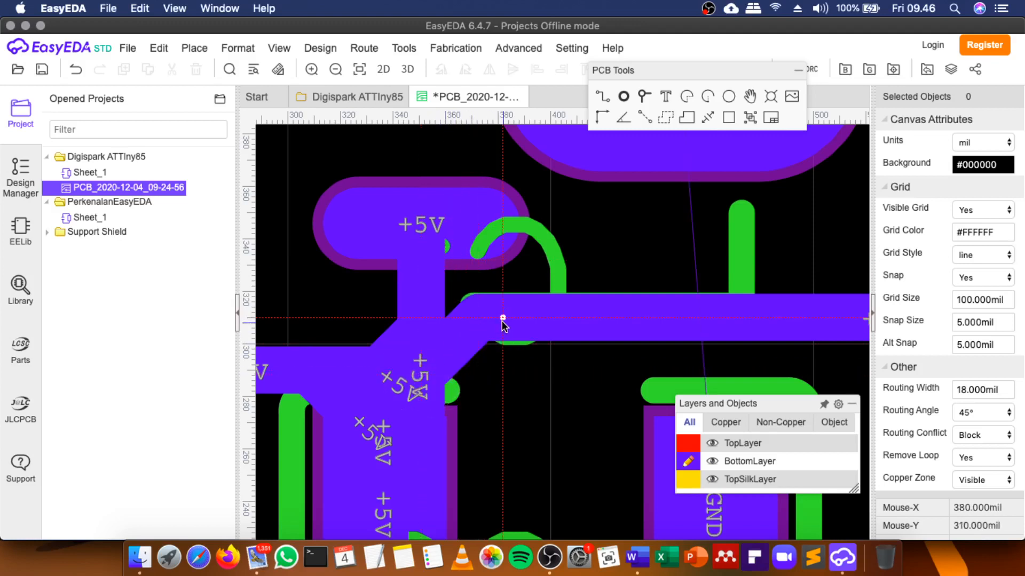
drag(492, 319, 433, 271)
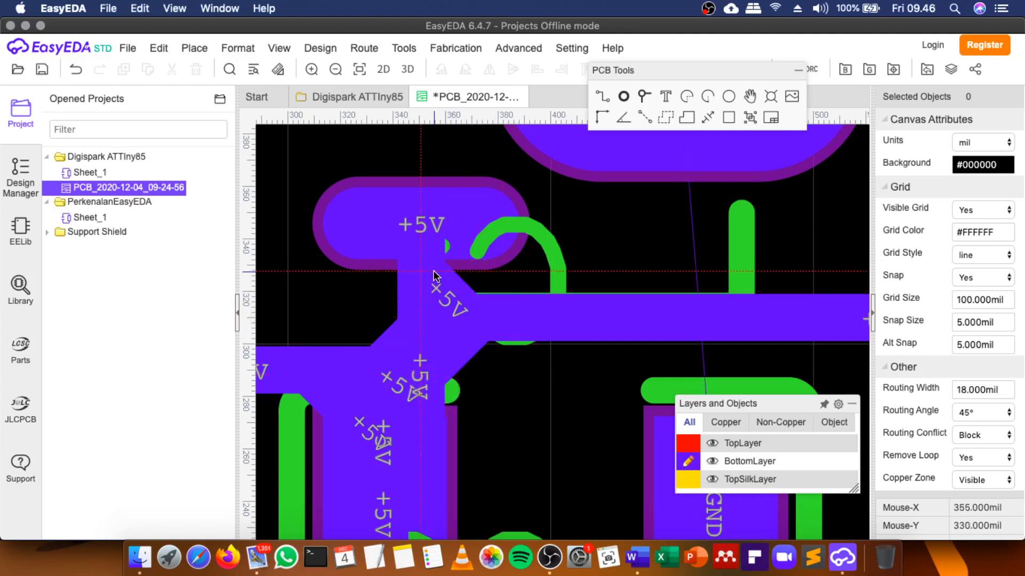
scroll(408, 422, down, 5)
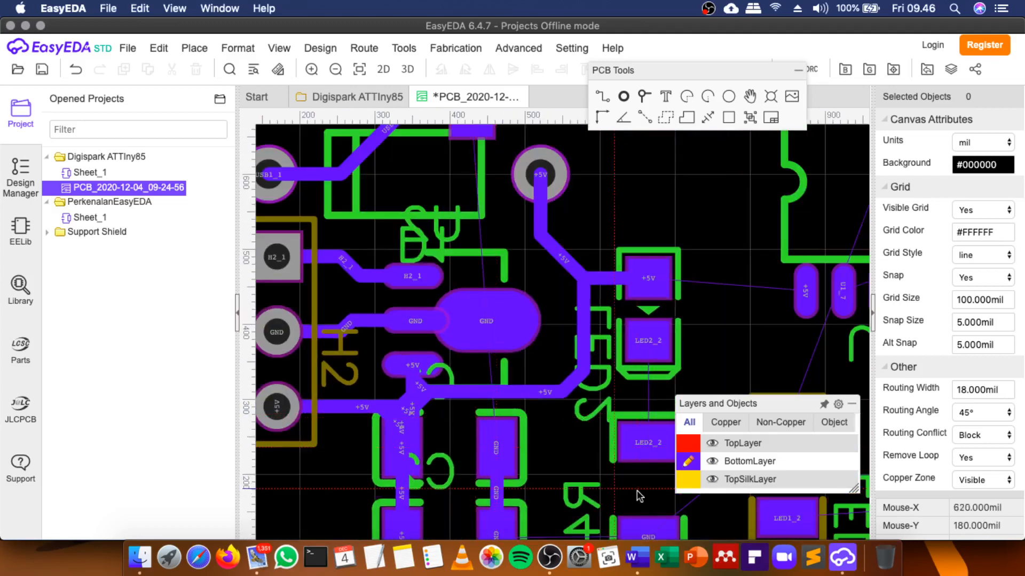
Fill the +5V junction beside LED2 with a 45° segment and a short vertical segment.
scroll(526, 399, up, 2)
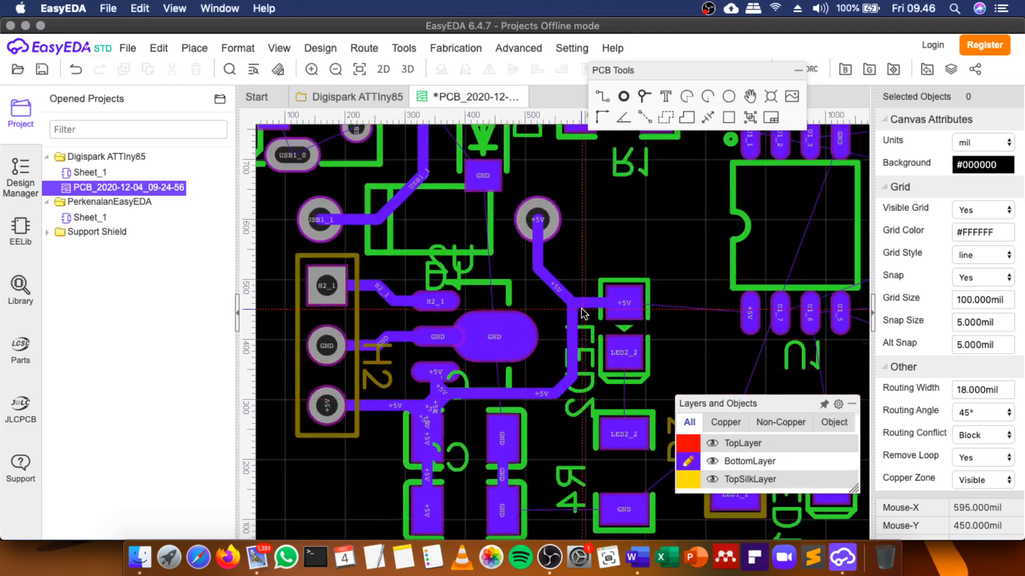
scroll(583, 312, up, 2)
scroll(583, 313, up, 2)
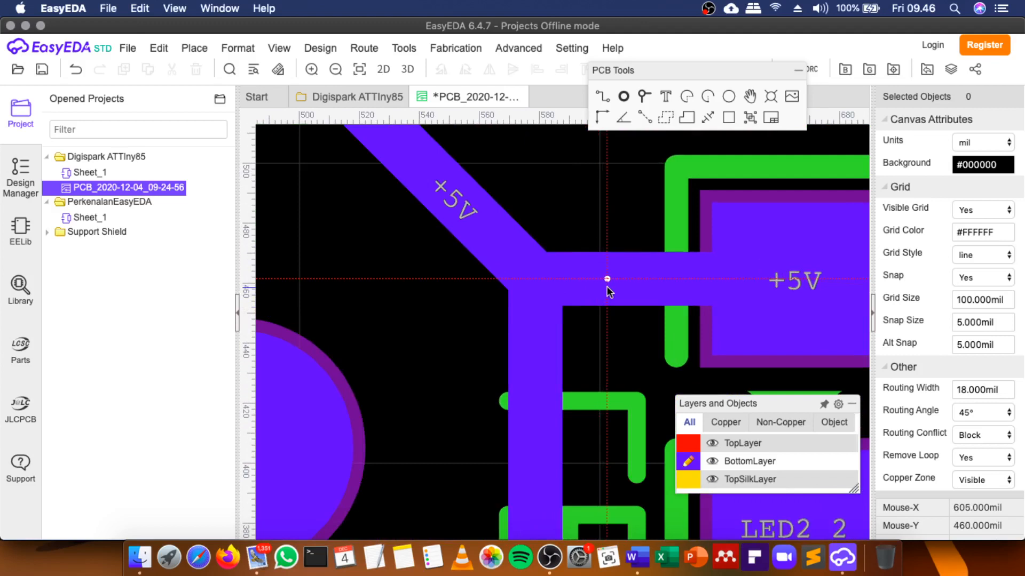
click(591, 308)
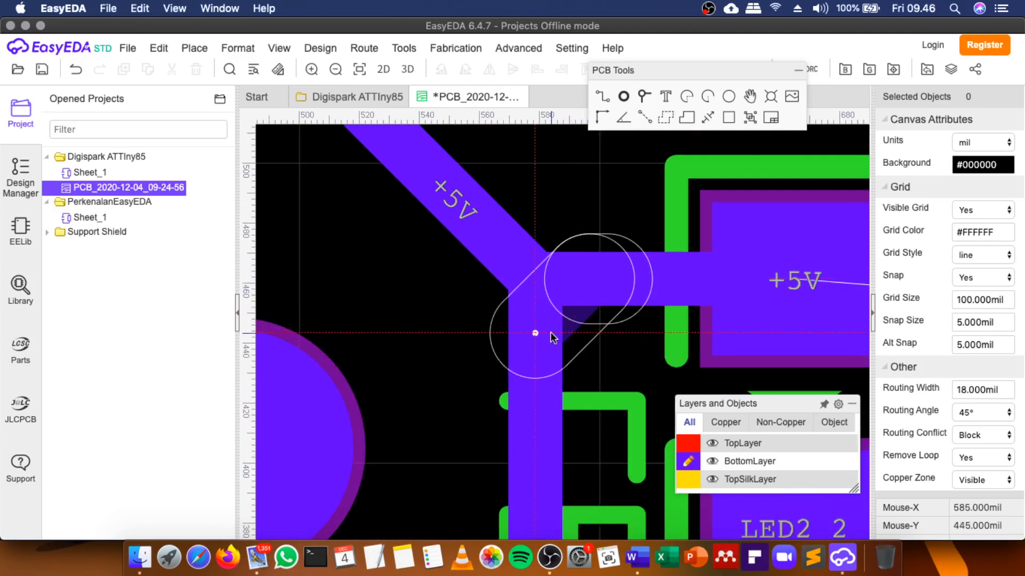
click(550, 332)
click(534, 276)
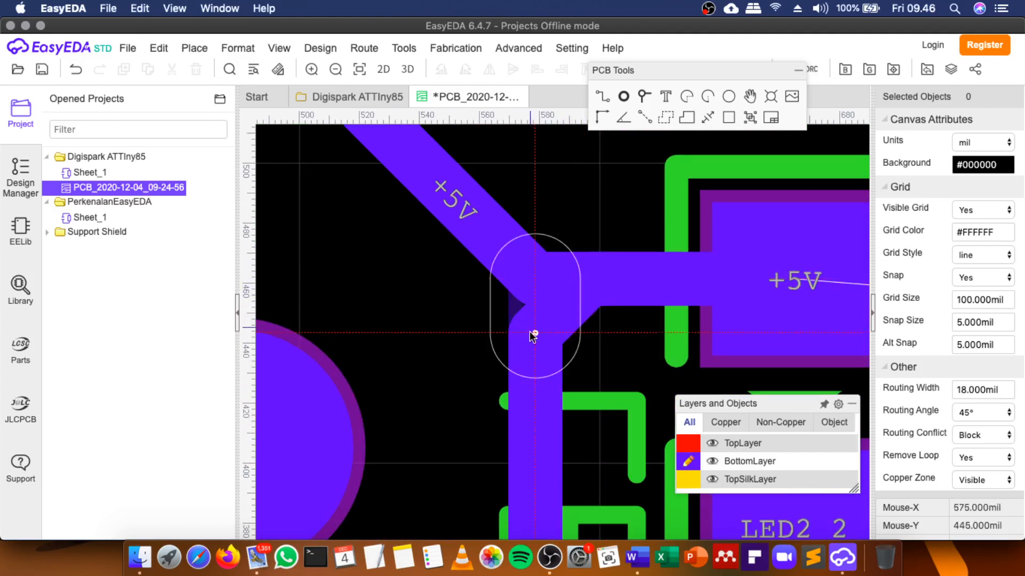
click(530, 334)
scroll(511, 277, down, 4)
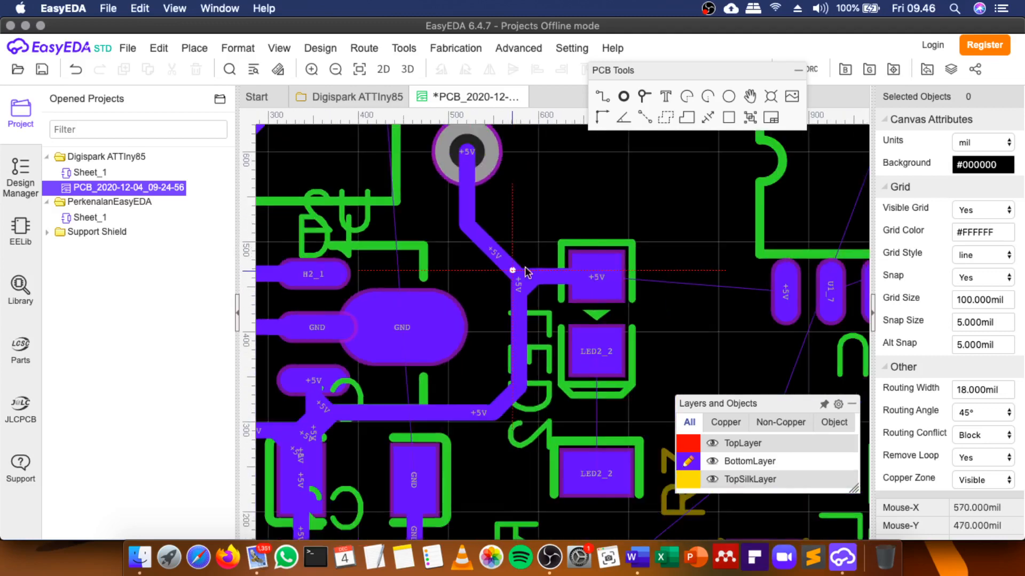
Route a straight vertical 18 mil track from LED2's LED2_2 pad to R4's LED2_2 pad.
scroll(716, 311, down, 5)
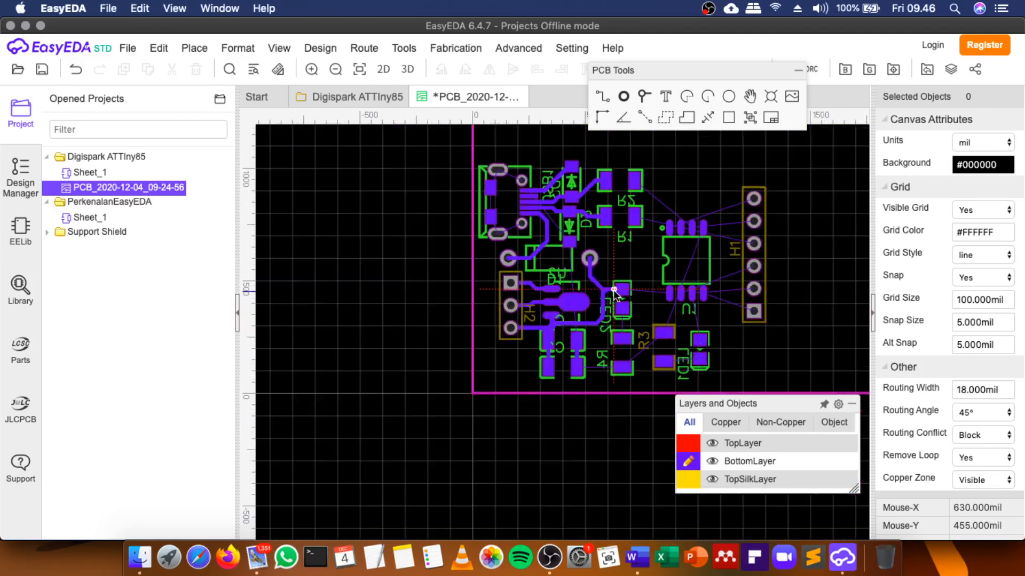
scroll(643, 337, up, 4)
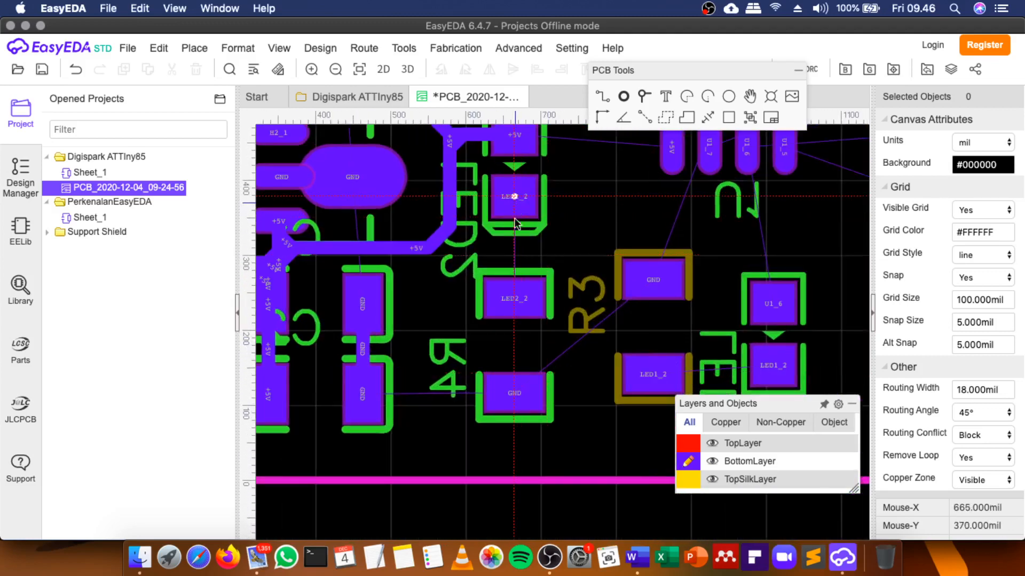
click(512, 298)
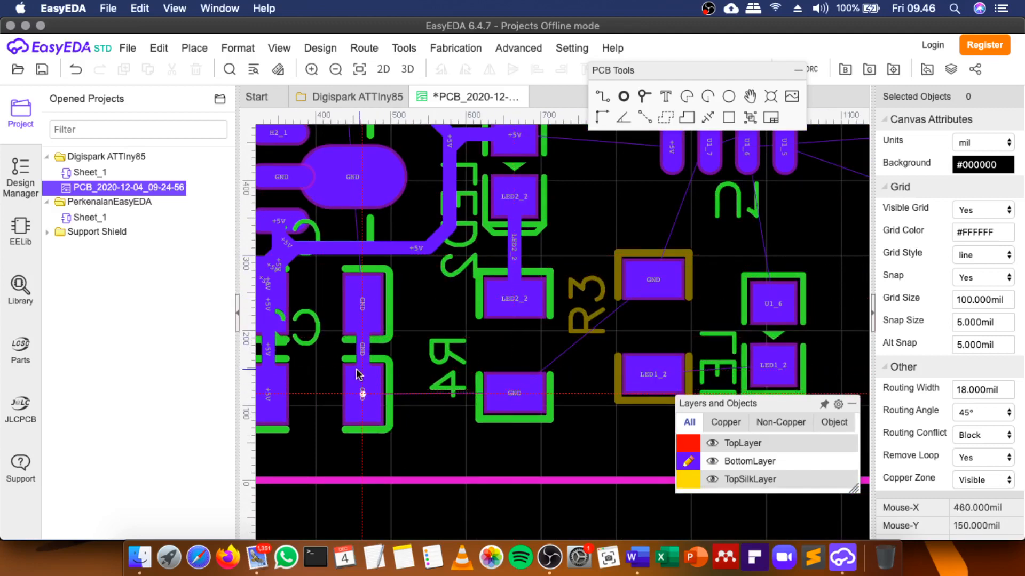
Route a straight horizontal 18 mil GND track from C2's GND pad to R4's GND pad.
click(361, 392)
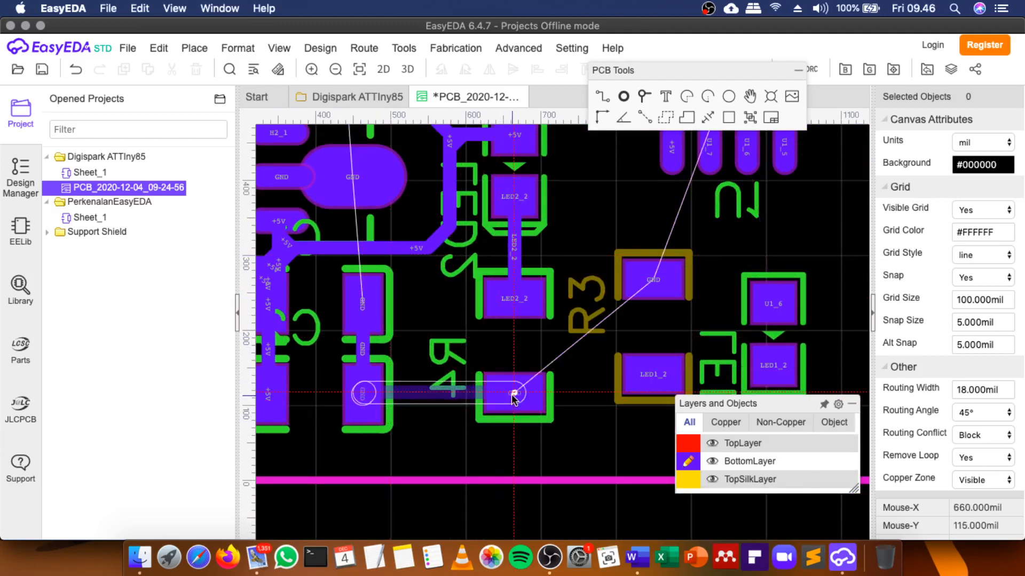
click(513, 394)
scroll(396, 303, down, 4)
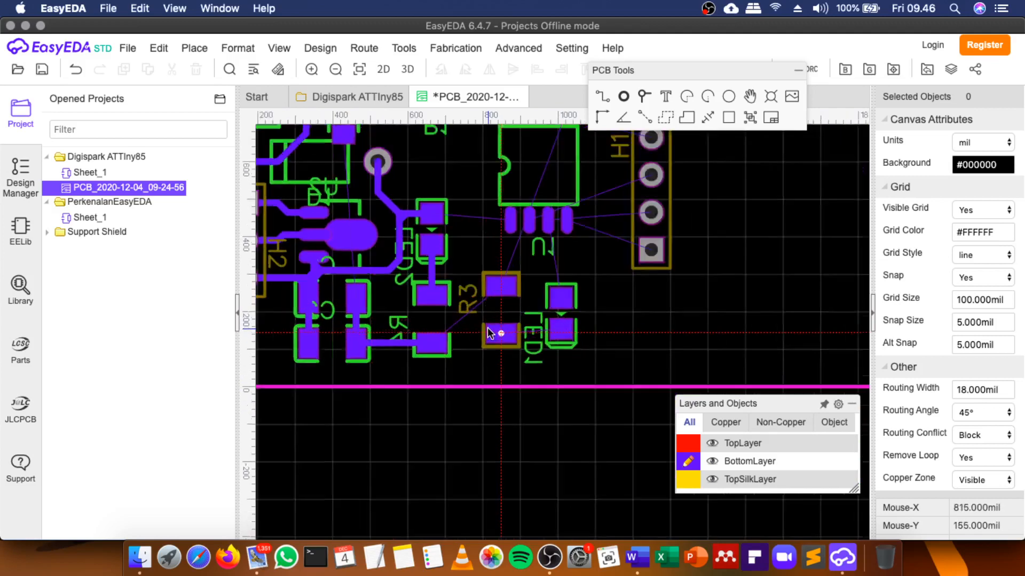
Route an 18 mil GND track from R4's GND pad up between R4 and R3 to R3's GND pad, using 45° corners.
scroll(489, 333, up, 2)
click(399, 348)
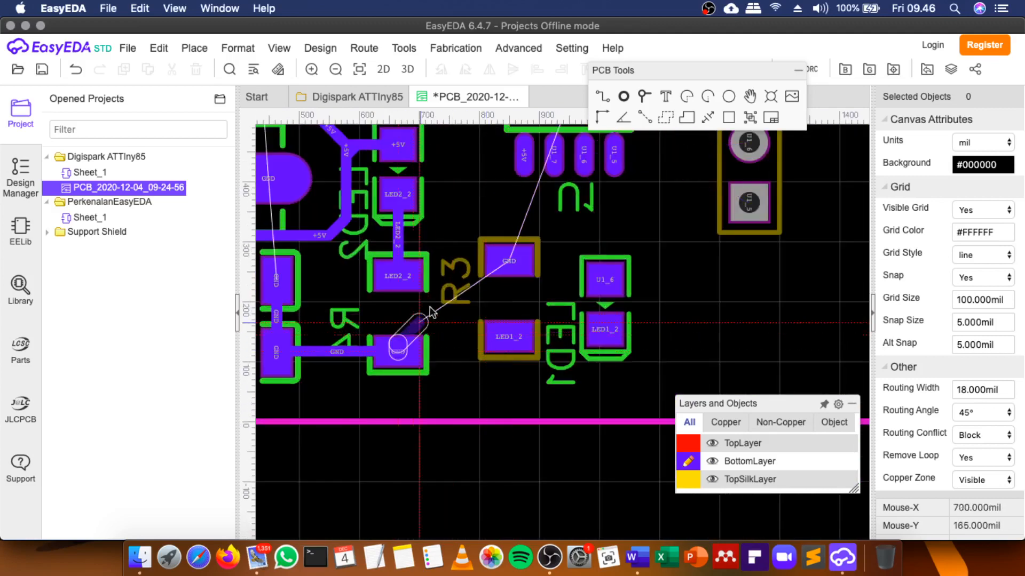
click(453, 333)
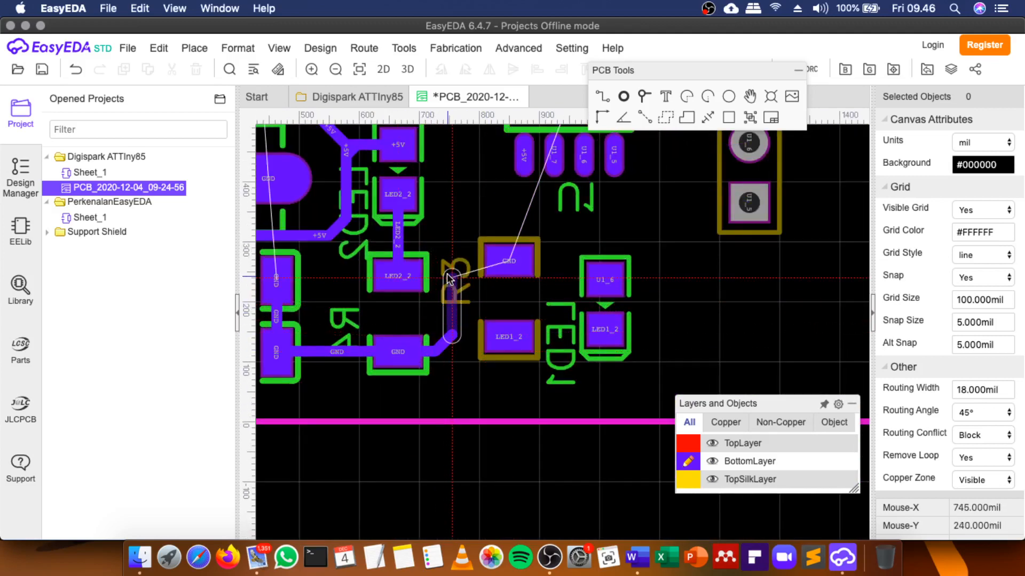
click(450, 272)
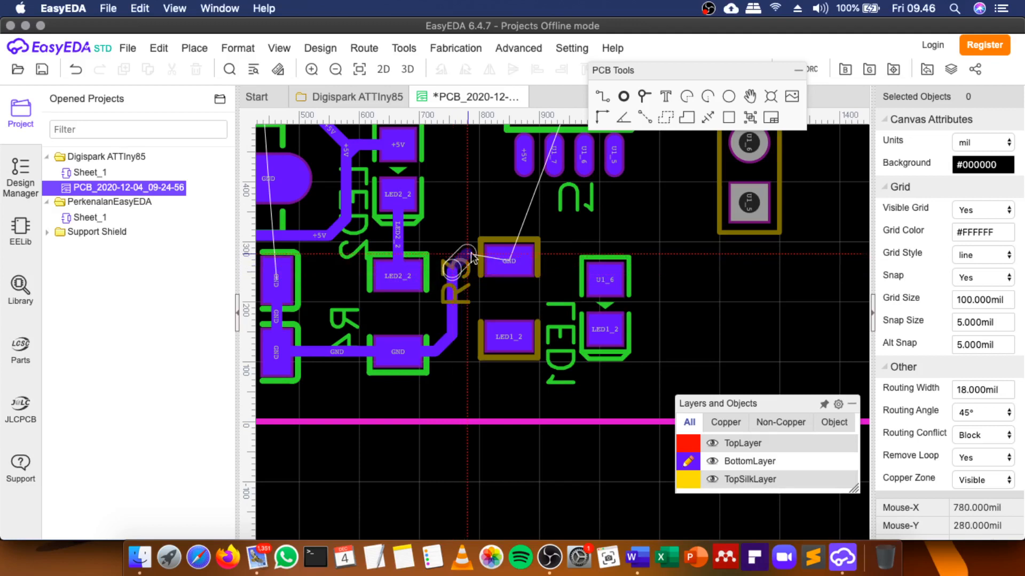
click(499, 262)
Route an 18 mil track from R3's LED1_2 pad to LED1's LED1_2 pad with a short 45° jog.
click(504, 337)
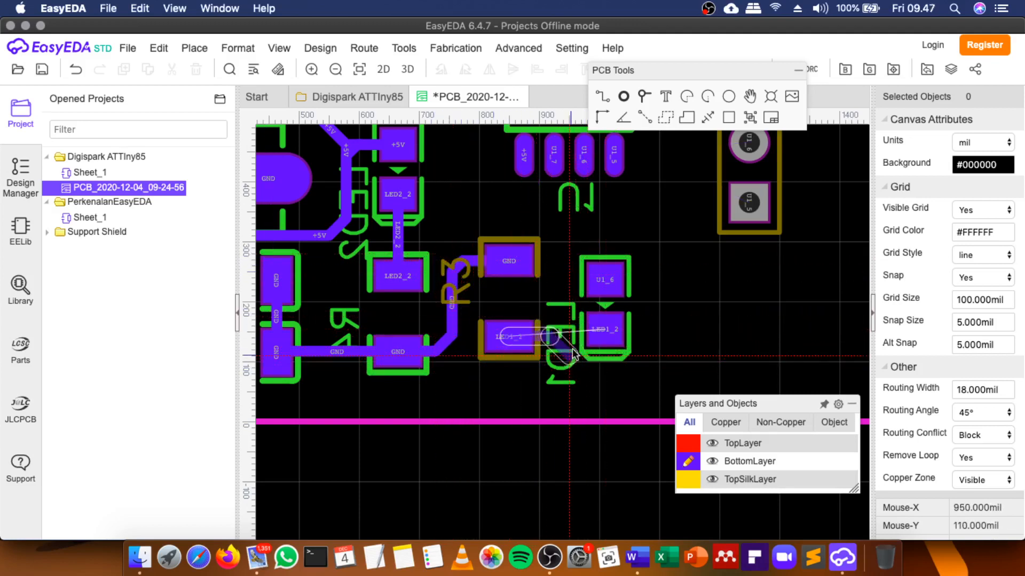
scroll(589, 330, up, 3)
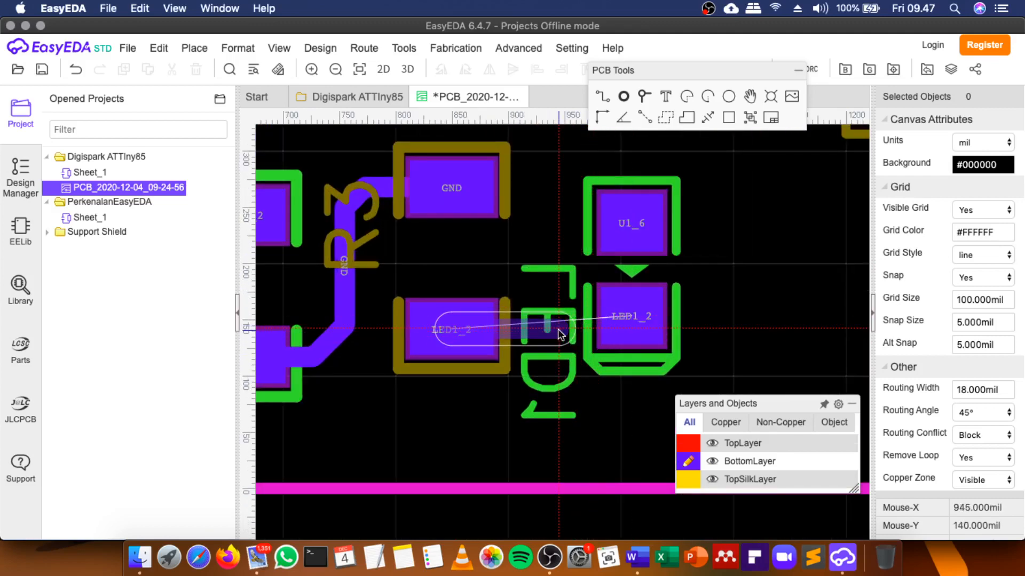
click(558, 328)
click(619, 316)
scroll(557, 339, down, 6)
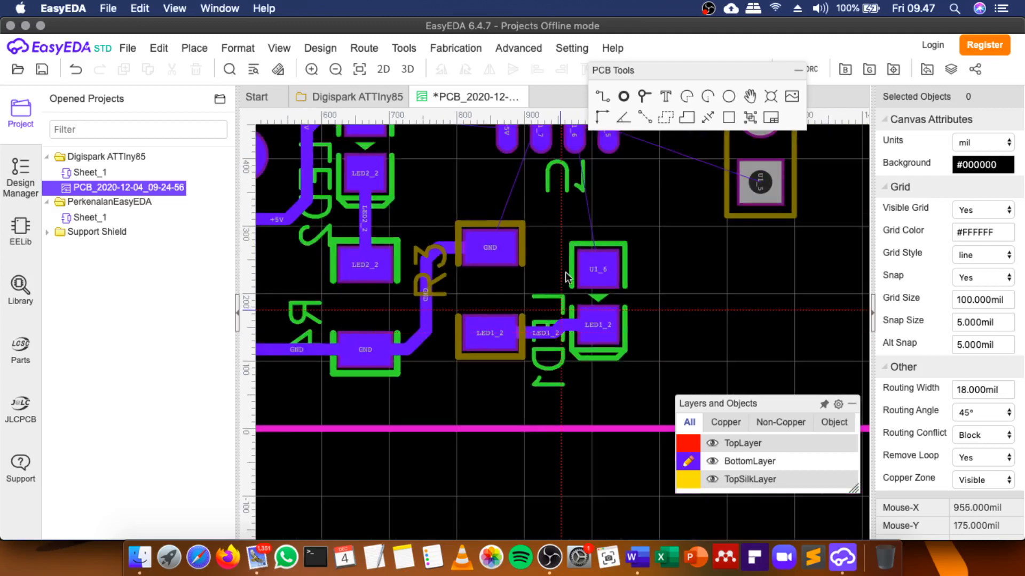
Route an 18 mil track from LED1's U1_6 pad up to U1's U1_6 pad, with a 45° segment between two vertical ones.
scroll(576, 204, up, 5)
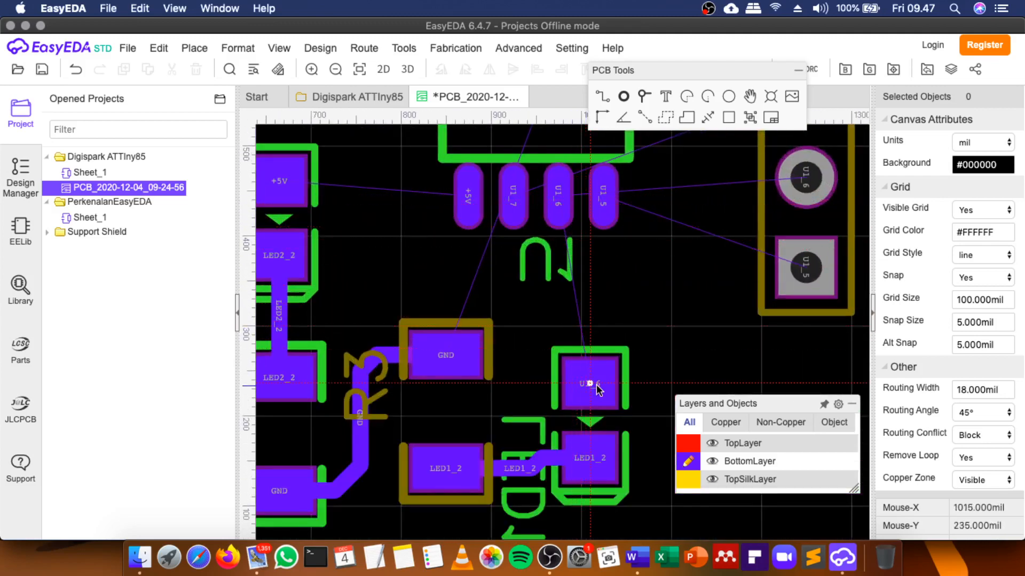
scroll(585, 317, down, 1)
scroll(585, 316, down, 1)
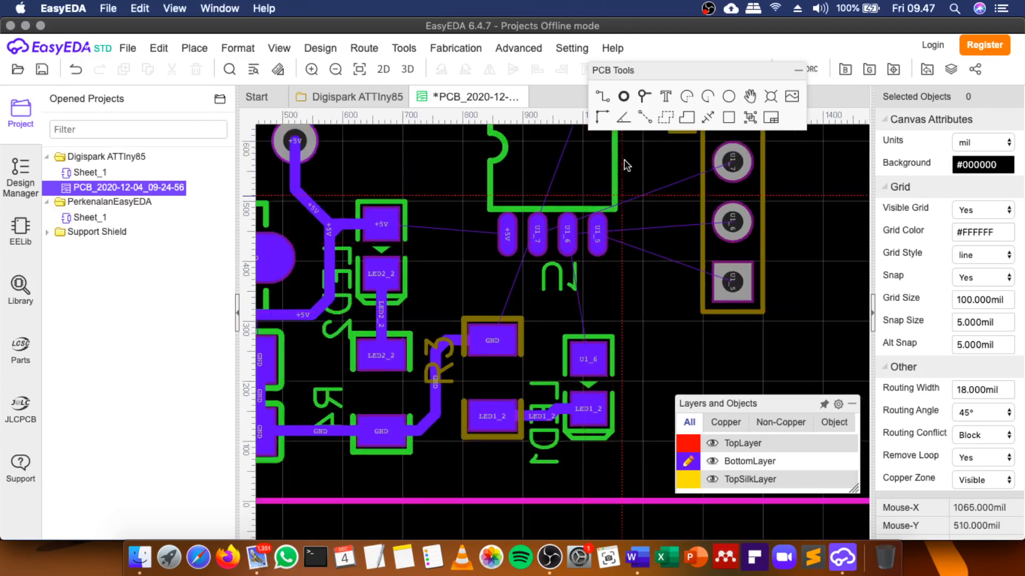
click(587, 357)
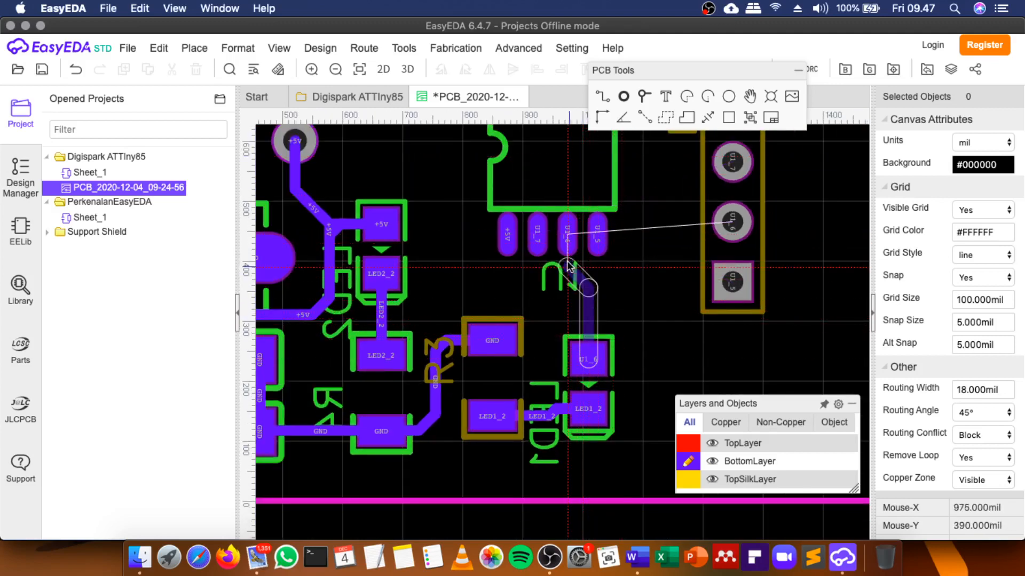
scroll(569, 281, up, 3)
click(566, 308)
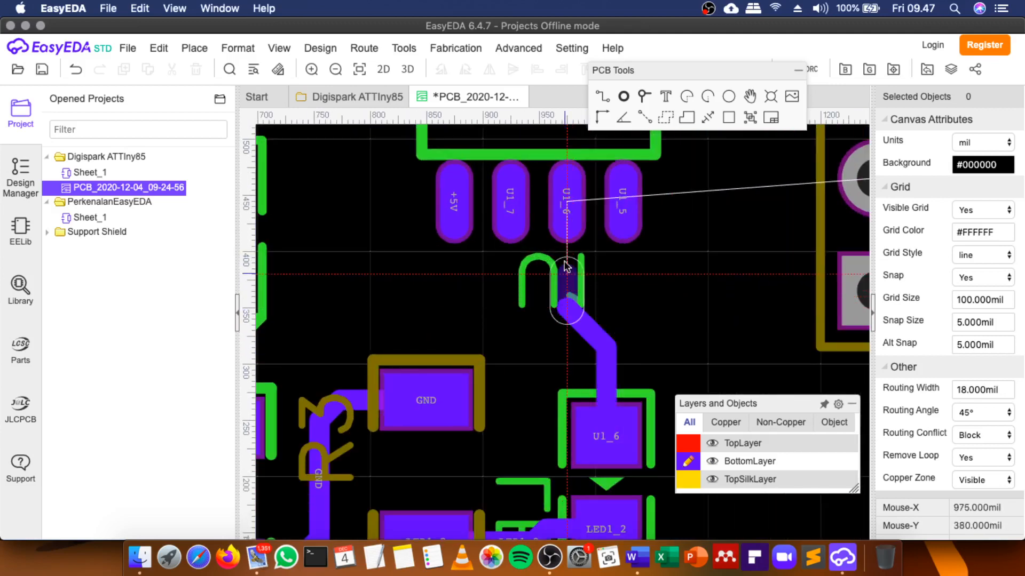
click(567, 207)
Route an 18 mil track from header H1's square U1_5 pad horizontally, then at 45° up to U1's U1_5 pad.
scroll(476, 238, down, 3)
scroll(476, 238, up, 1)
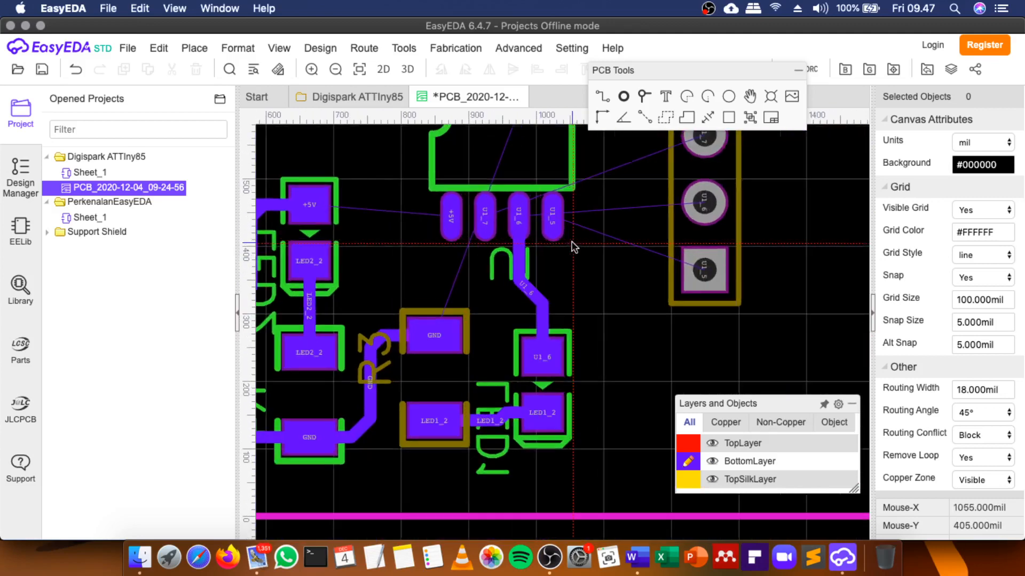
click(702, 273)
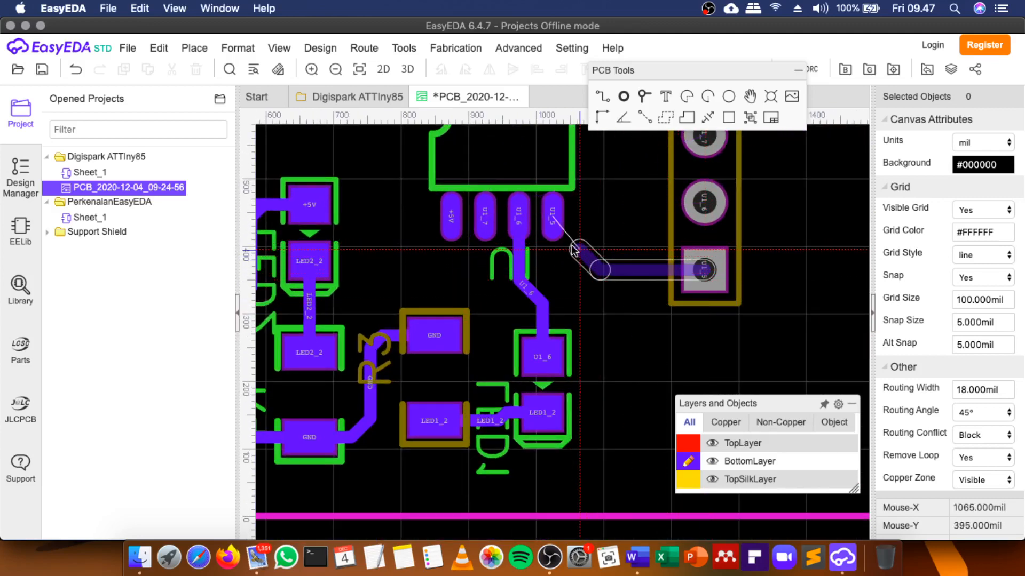
scroll(560, 256, up, 2)
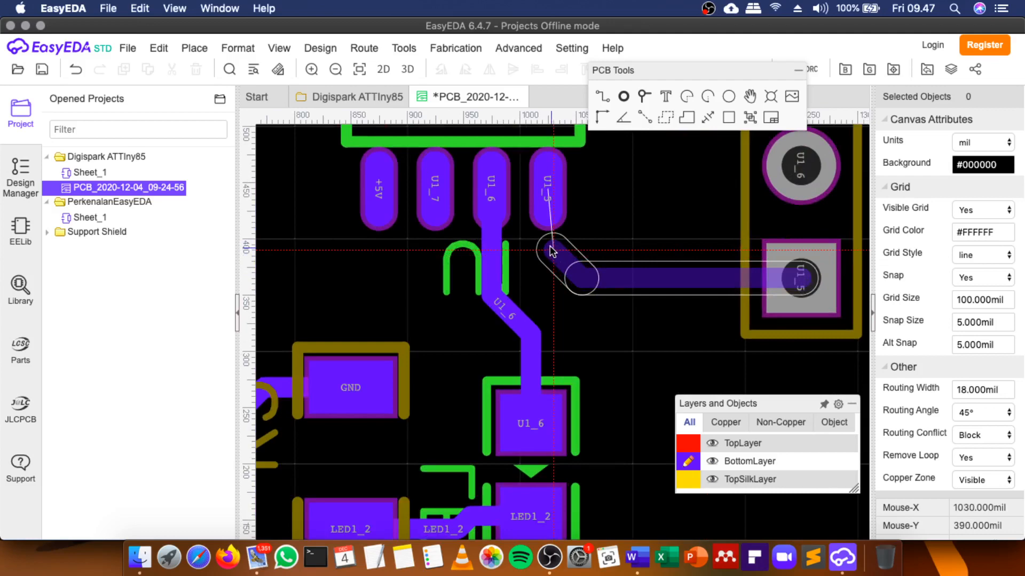
click(549, 247)
click(549, 207)
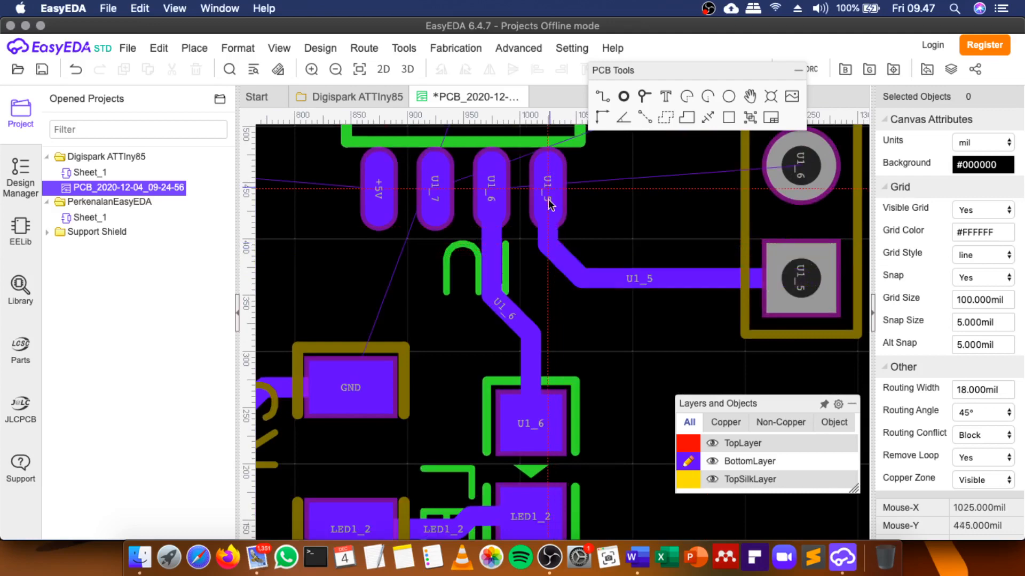
Route an 18 mil track from U1's U1_6 pad up inside the chip outline and over the U1_5 pad to H1's U1_6 pad.
scroll(550, 204, down, 2)
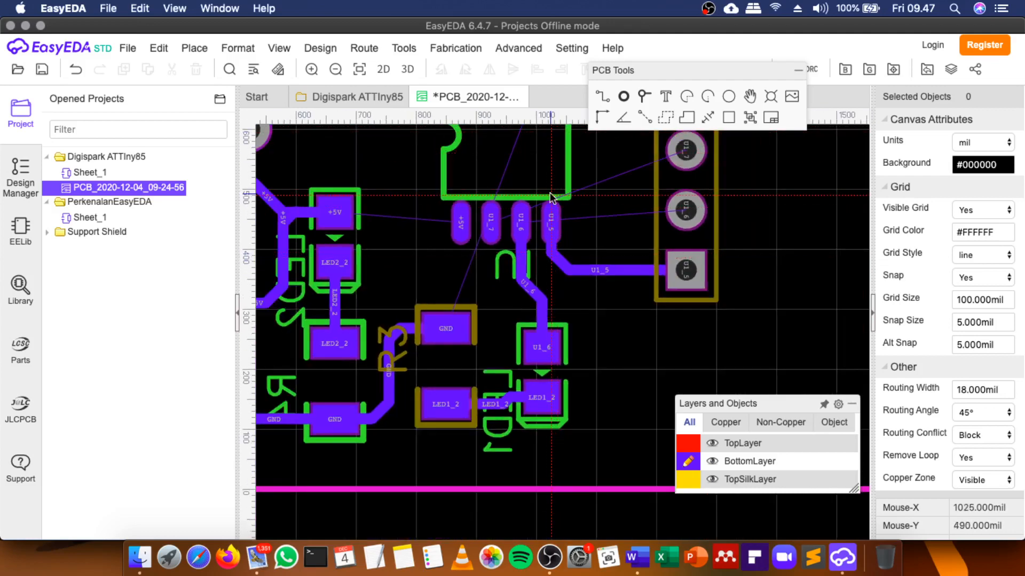
scroll(549, 192, up, 3)
scroll(545, 248, down, 3)
scroll(562, 157, up, 2)
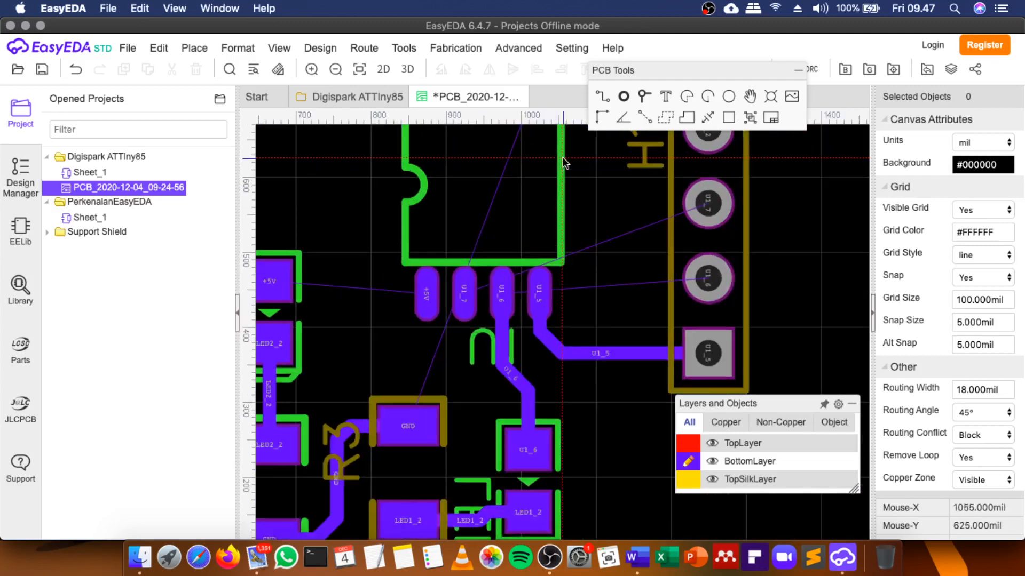
scroll(562, 157, up, 1)
click(467, 355)
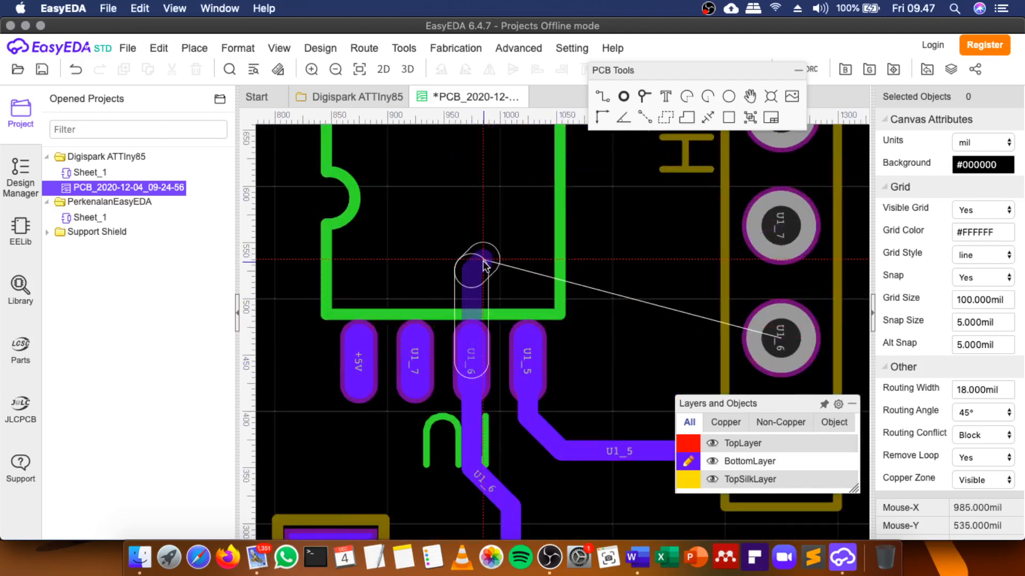
click(489, 277)
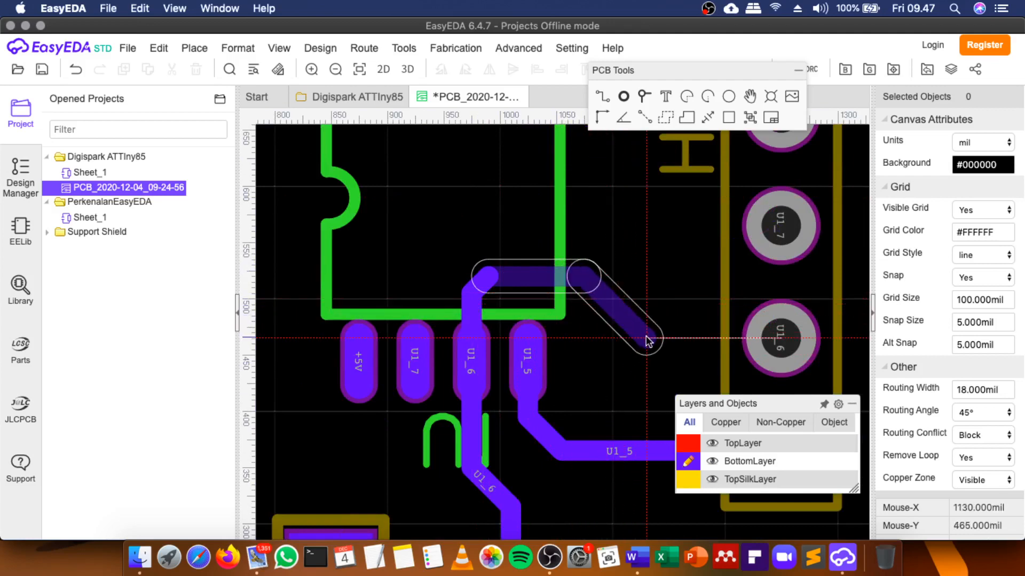
click(646, 340)
click(790, 348)
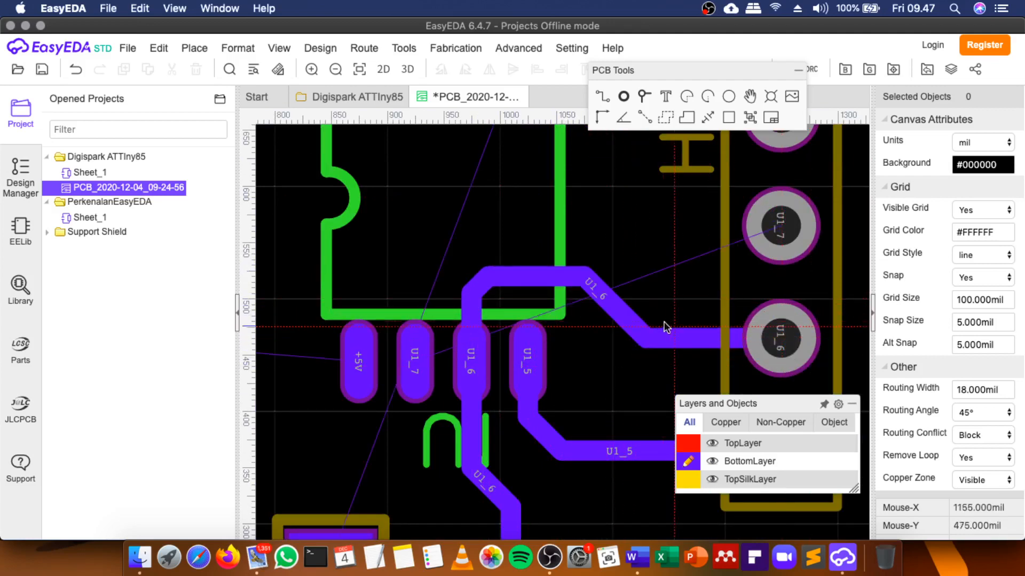
Examine the unrouted connections around U1 and header H1 and the free space inside the chip outline.
scroll(661, 327, down, 4)
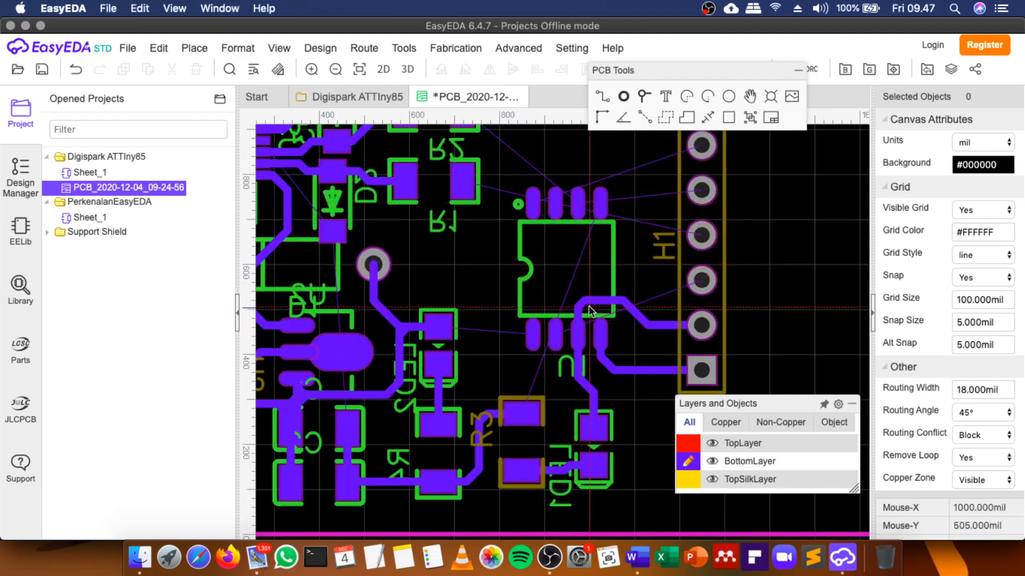
scroll(501, 263, down, 2)
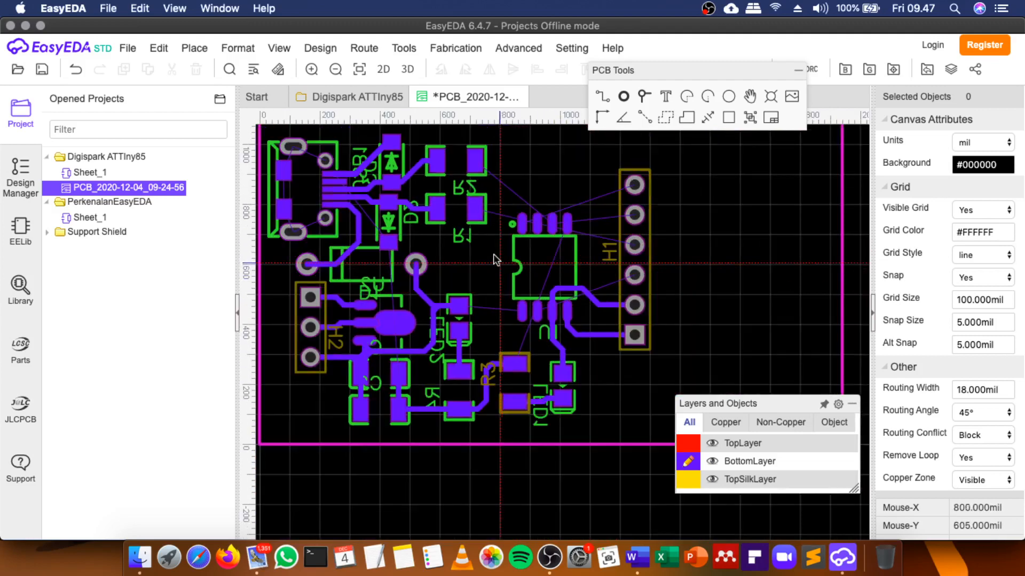
scroll(437, 181, up, 2)
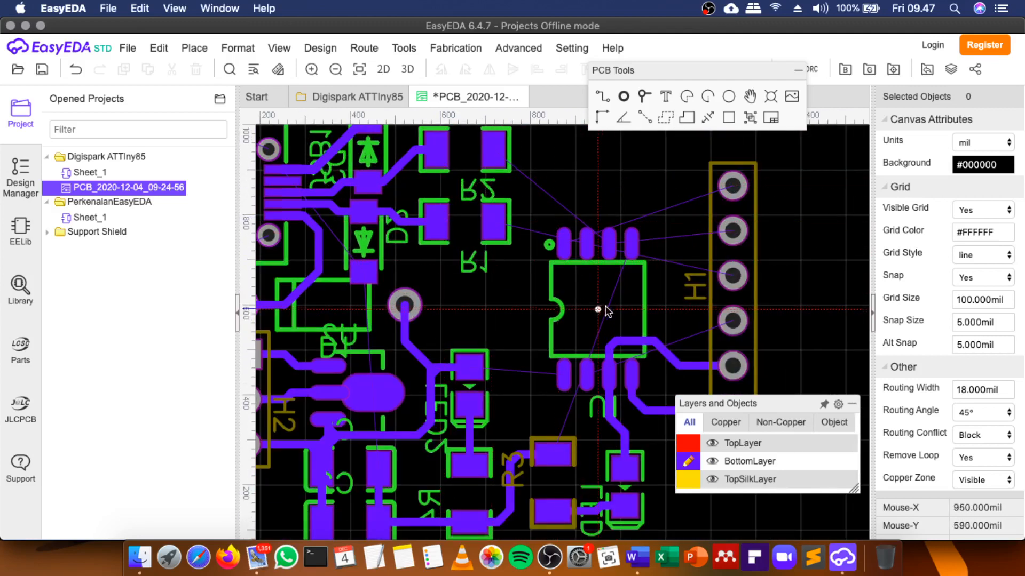
scroll(632, 326, up, 1)
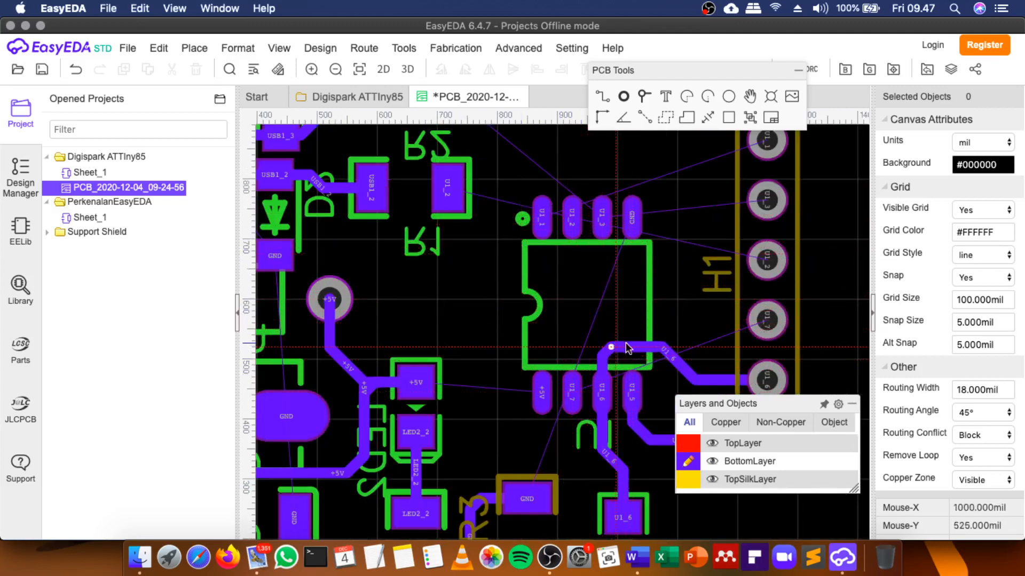
scroll(497, 303, down, 3)
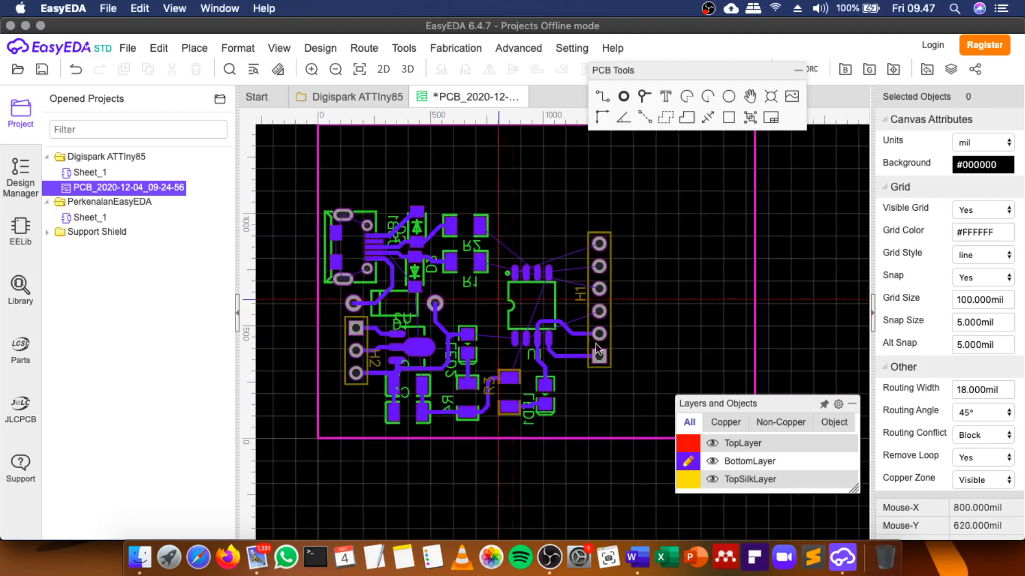
scroll(597, 342, up, 2)
scroll(597, 343, up, 3)
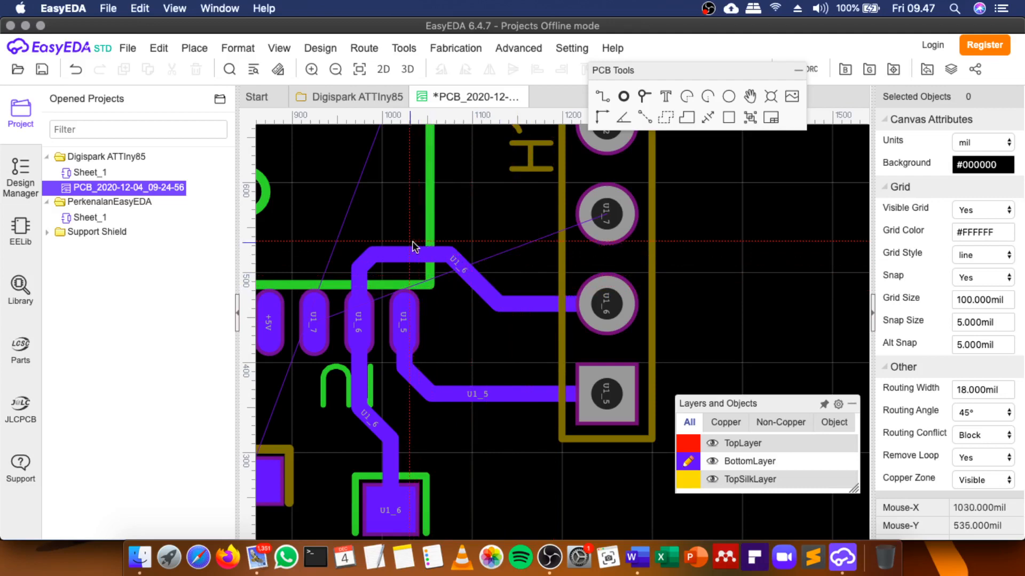
scroll(350, 247, down, 2)
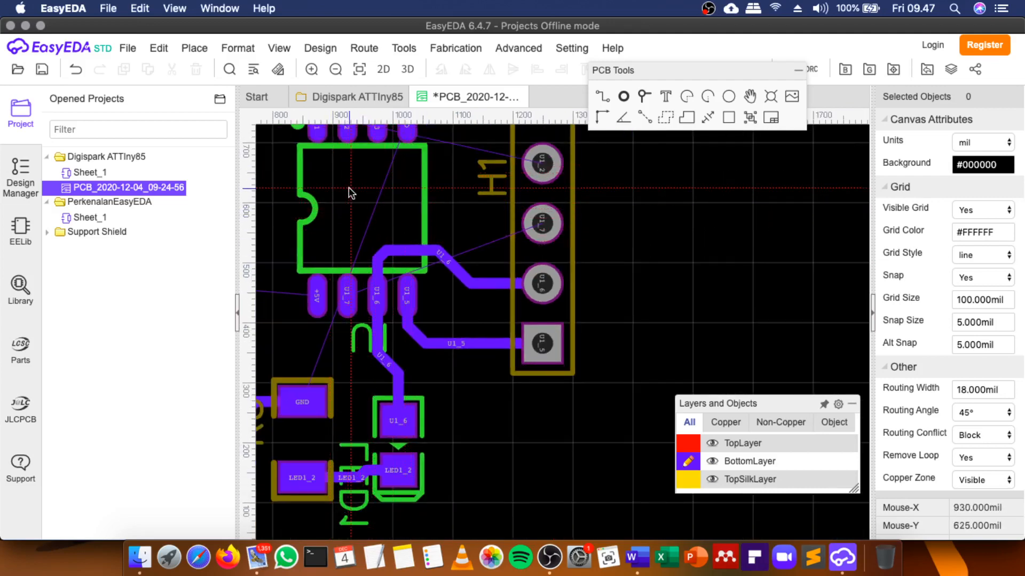
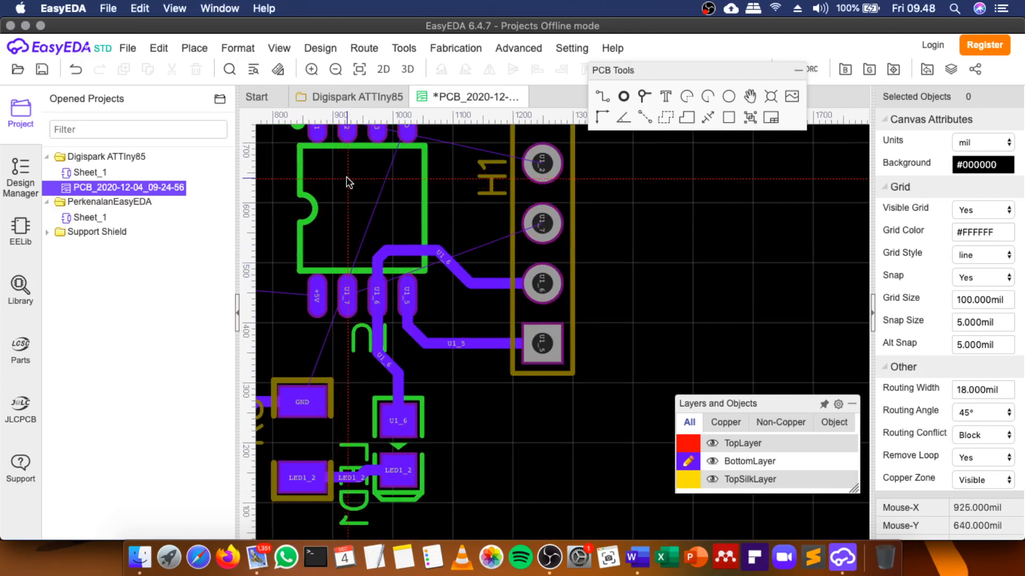
scroll(395, 184, down, 3)
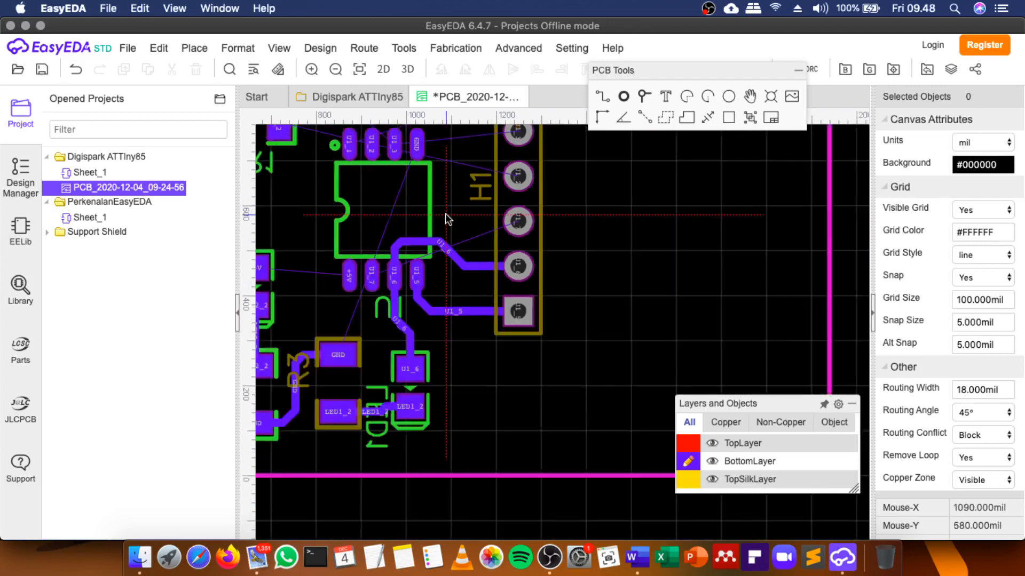
Route an 18 mil track from U1's U1_7 pad up inside the chip outline, above the U1_6 track, to H1's U1_7 pad.
scroll(385, 206, up, 3)
scroll(385, 207, up, 1)
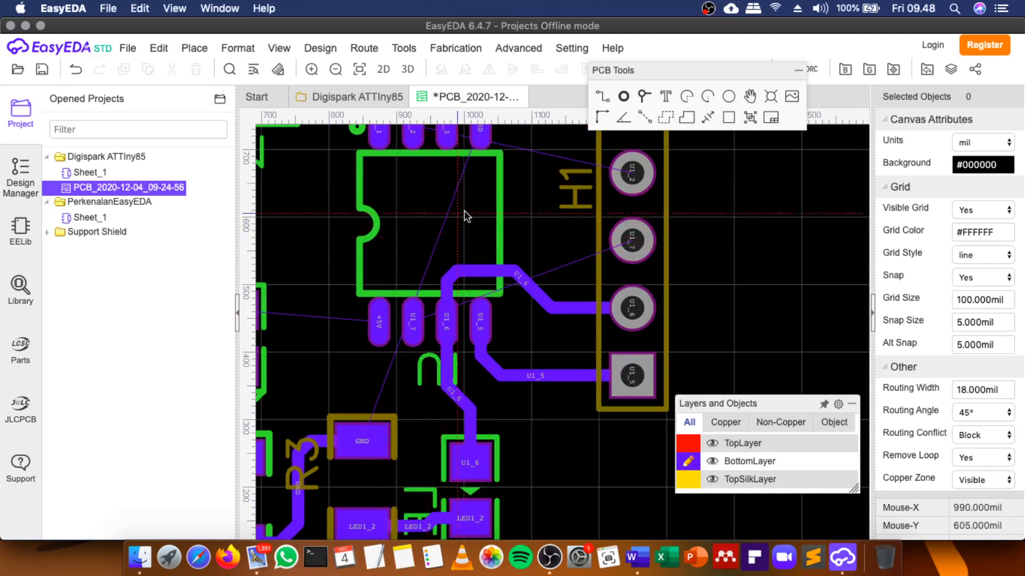
click(413, 322)
click(433, 242)
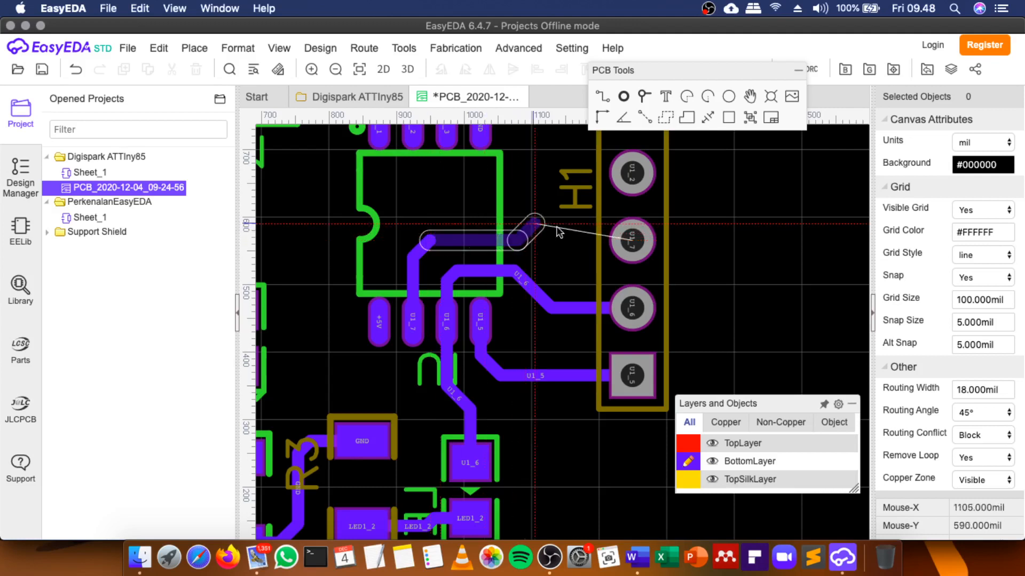
click(620, 235)
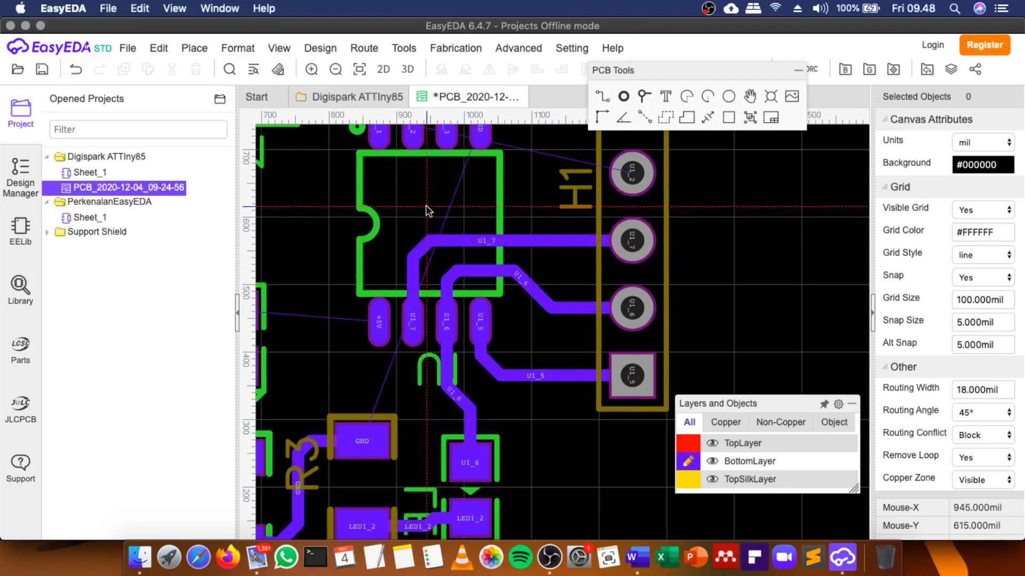
Route an 18 mil track from header H1's U1_2 pad horizontally into the chip outline and up to U1's U1_2 pad.
scroll(427, 210, down, 1)
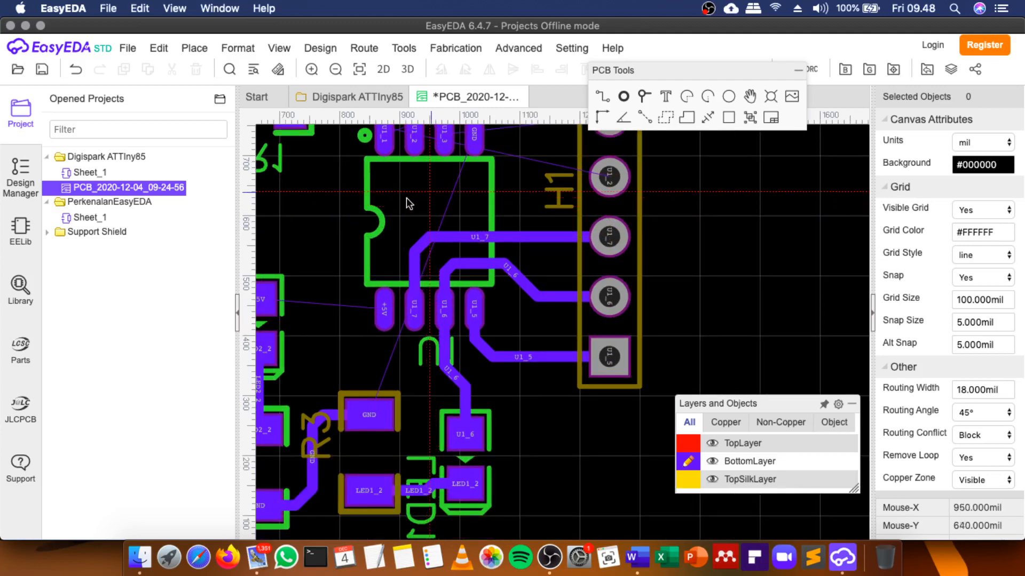
scroll(438, 219, down, 3)
scroll(458, 155, up, 3)
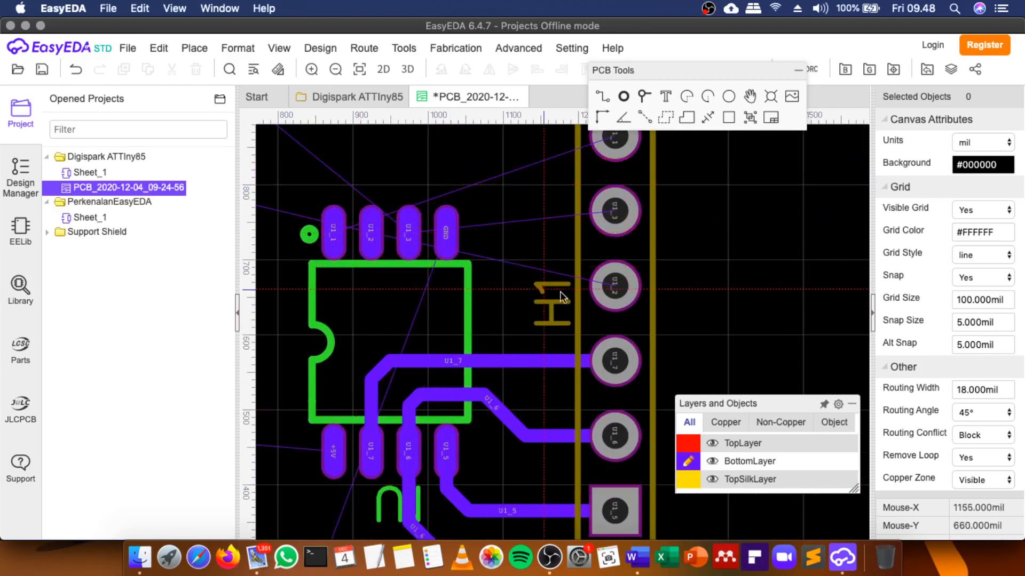
click(614, 287)
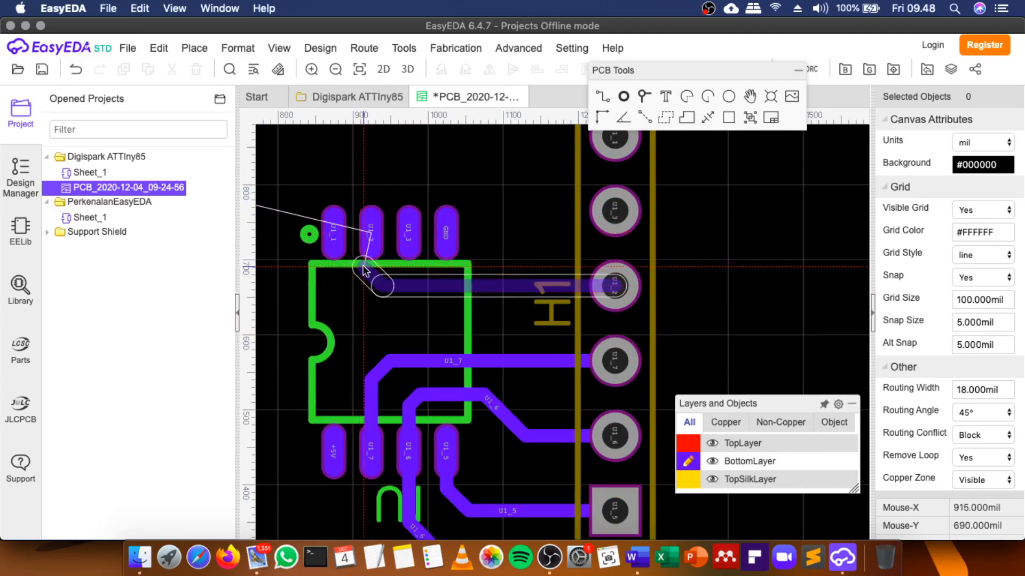
click(370, 250)
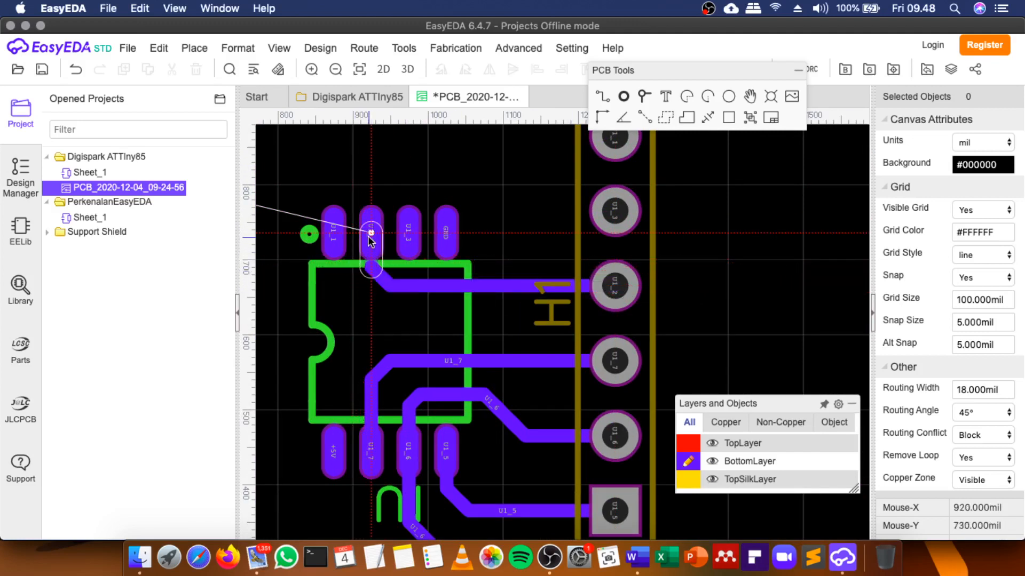
Route an 18 mil track from header H1's U1_3 pad up and over U1's GND pad, down to U1's U1_3 pad.
click(609, 214)
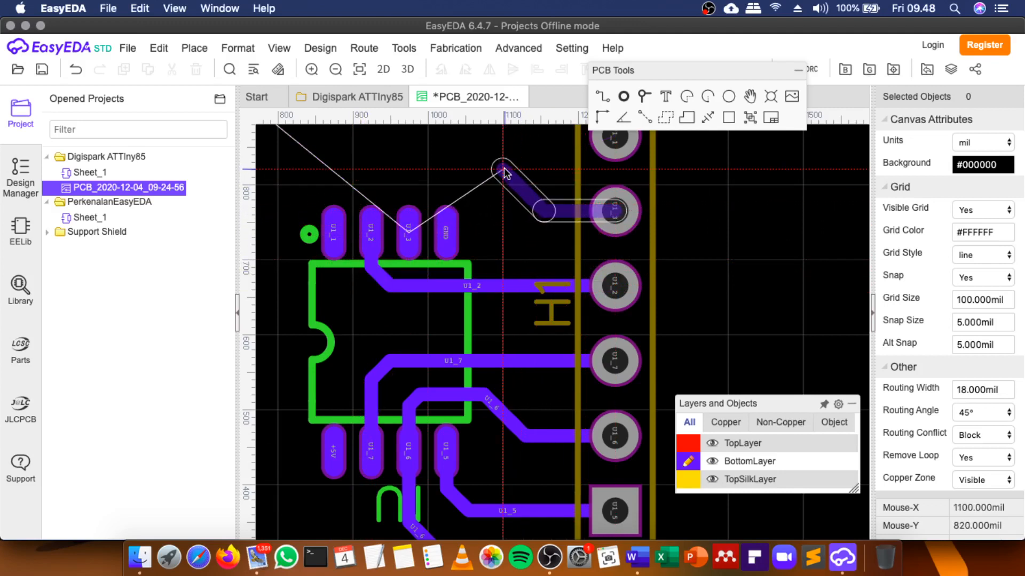
click(503, 169)
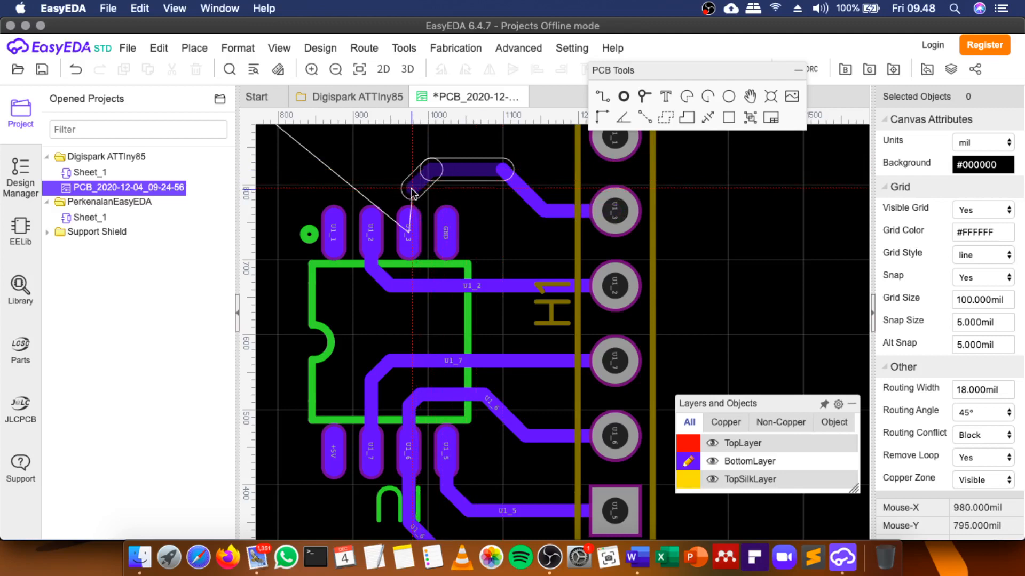
click(411, 190)
click(409, 231)
scroll(415, 255, down, 4)
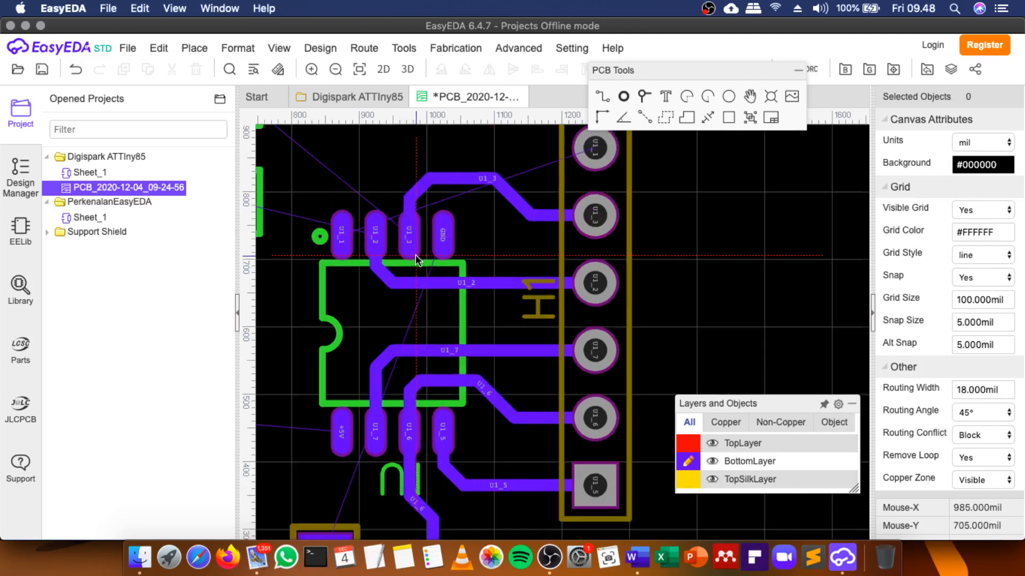
scroll(388, 195, up, 3)
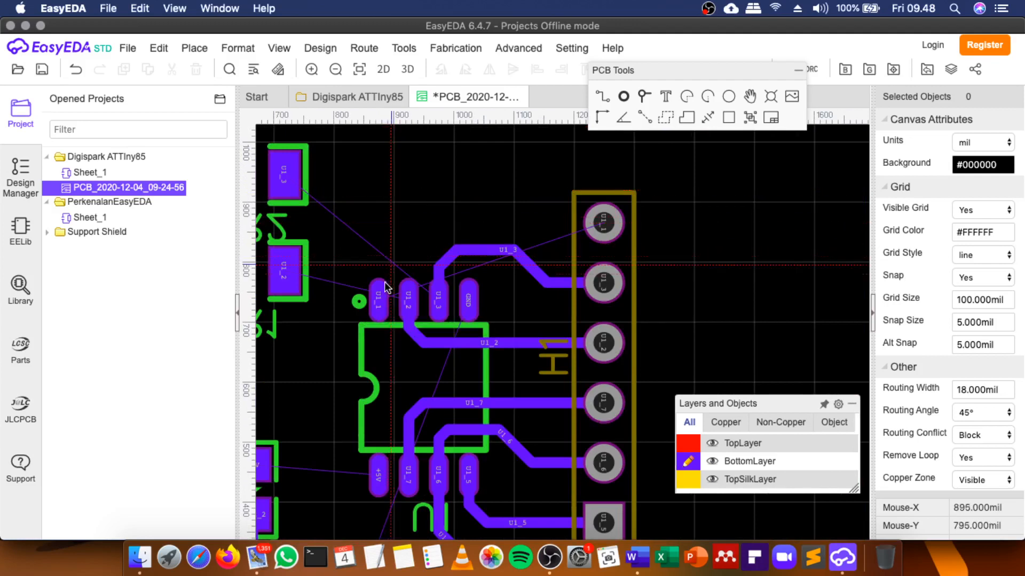
click(379, 300)
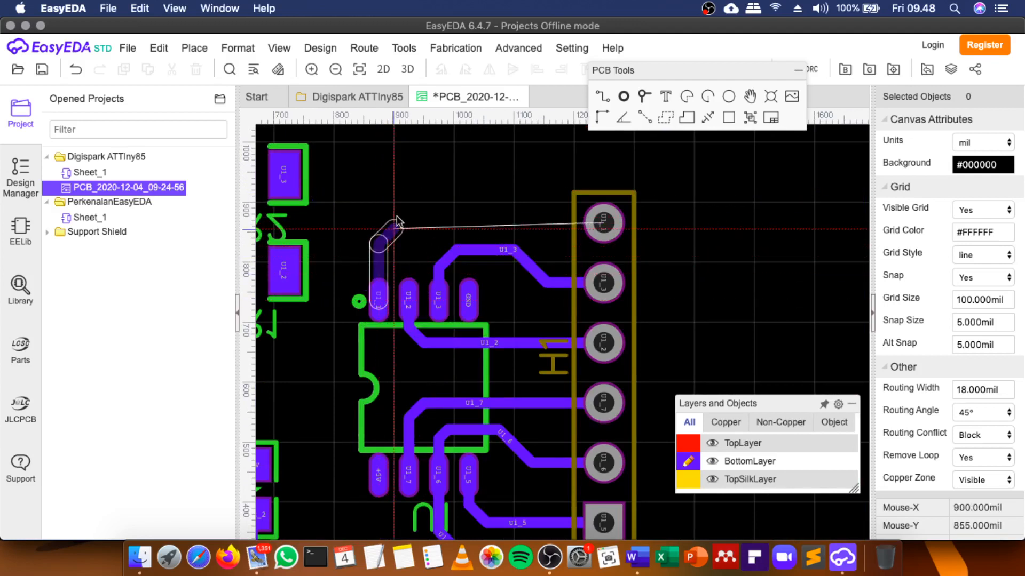
click(429, 218)
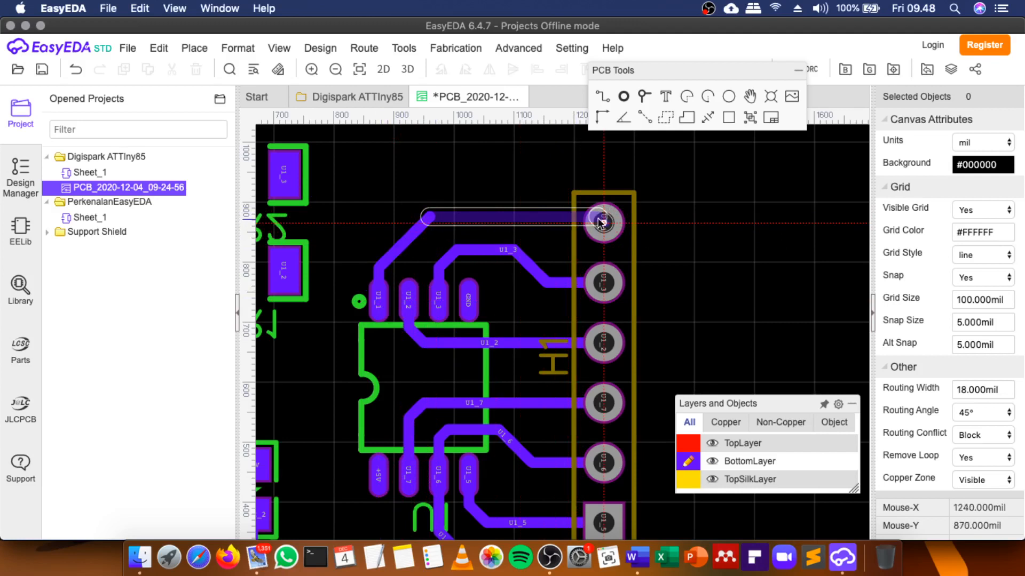
key(Escape)
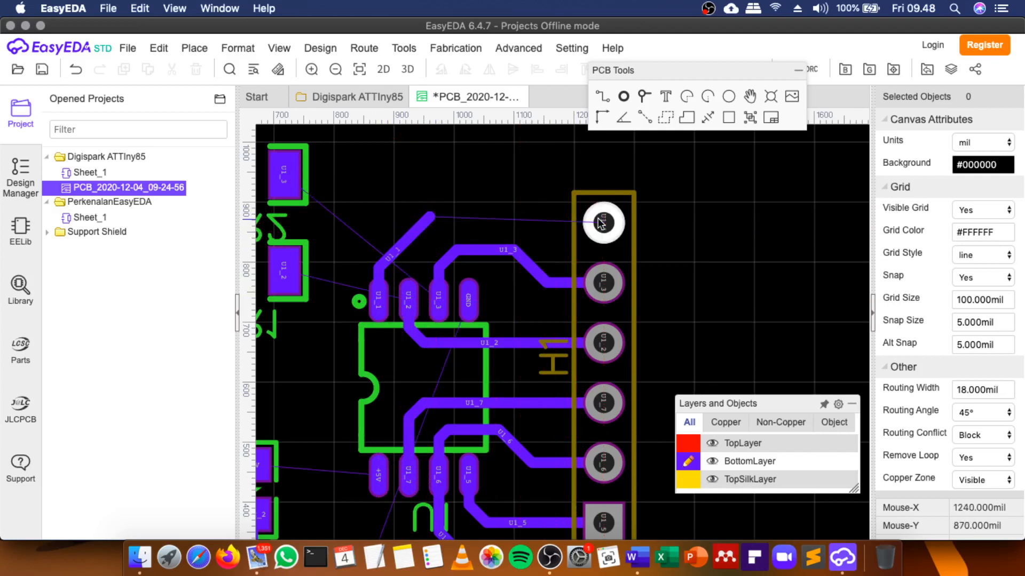
key(ctrl+z)
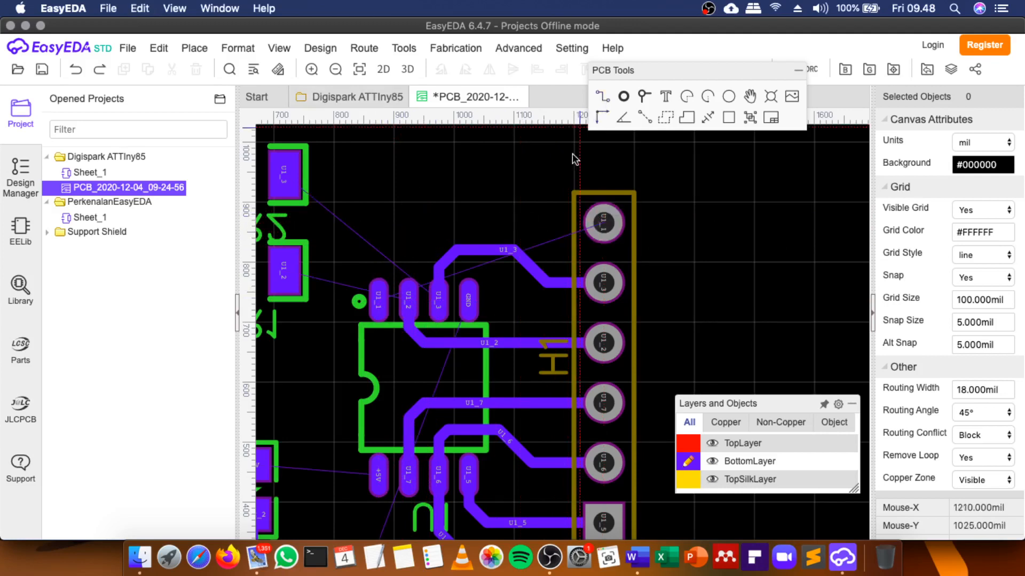
Route an 18 mil track from header H1's U1_1 pad horizontally above the U1_3 track, then at 45° down to U1's U1_1 pad.
scroll(572, 152, up, 1)
click(606, 229)
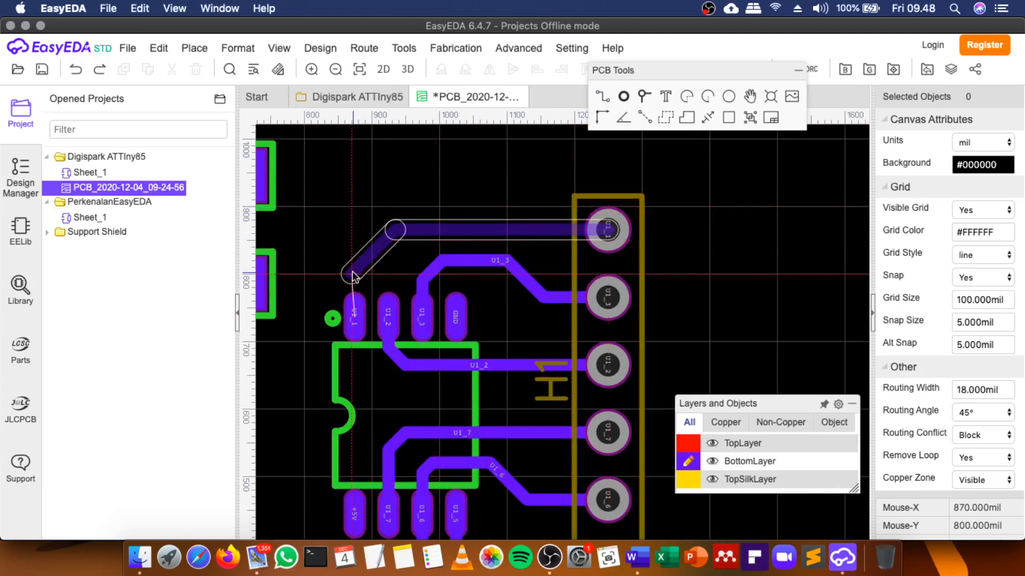
click(357, 314)
scroll(532, 153, down, 2)
scroll(617, 292, up, 3)
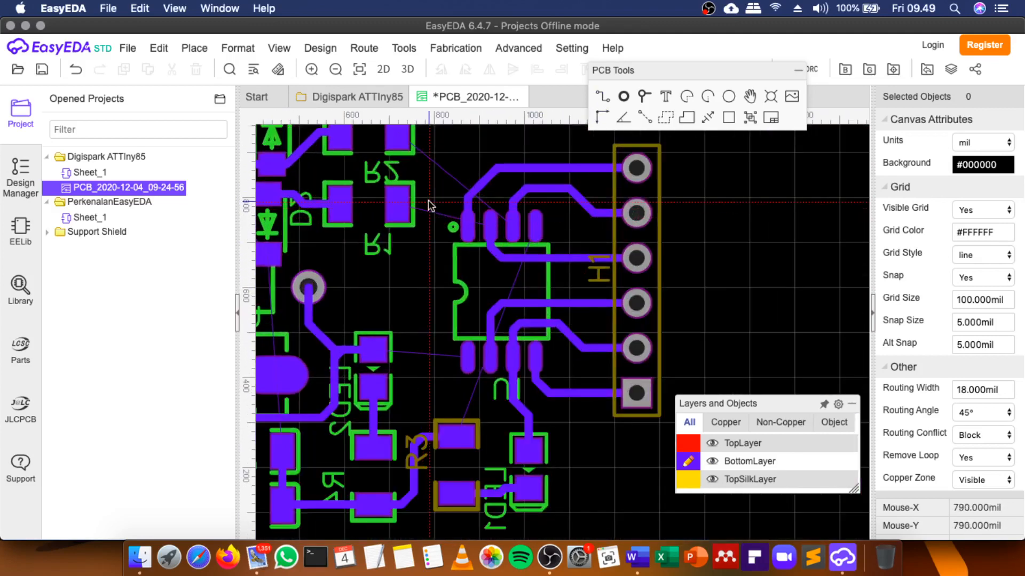
Route an 18 mil track from U1's +5V pad horizontally, with a short 45° jog, to LED2's +5V pad.
scroll(618, 293, up, 1)
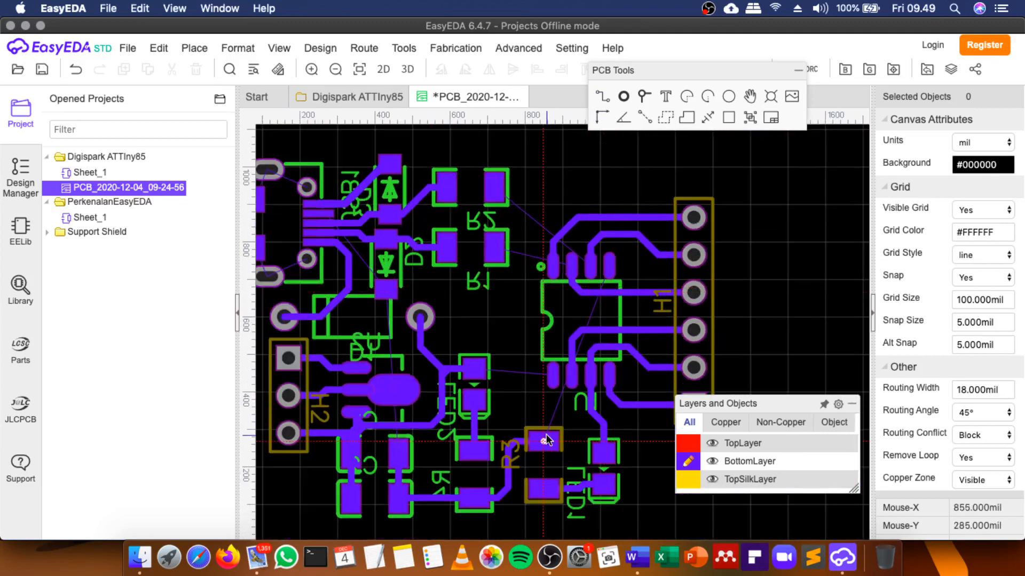
scroll(547, 346, up, 2)
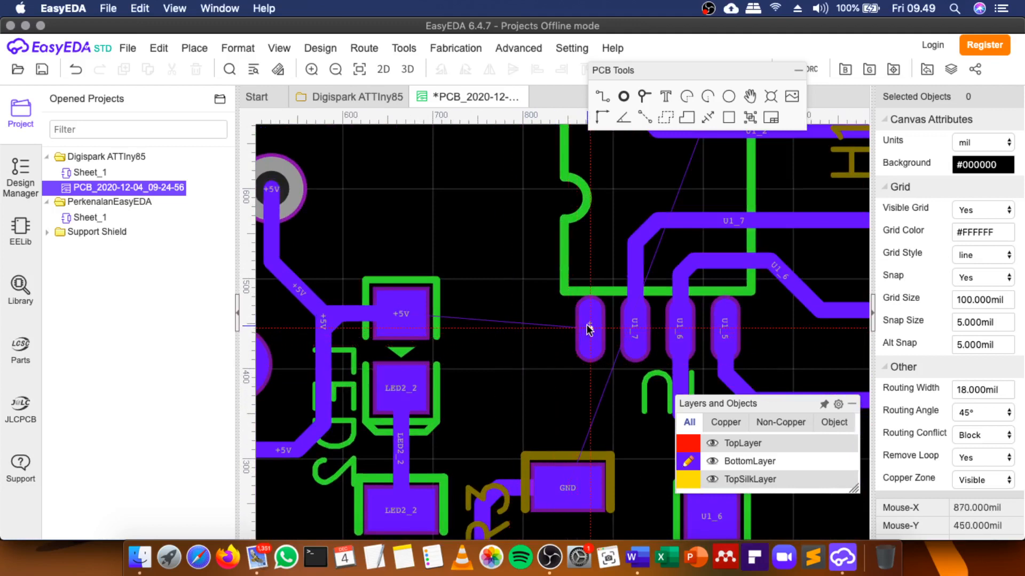
click(588, 329)
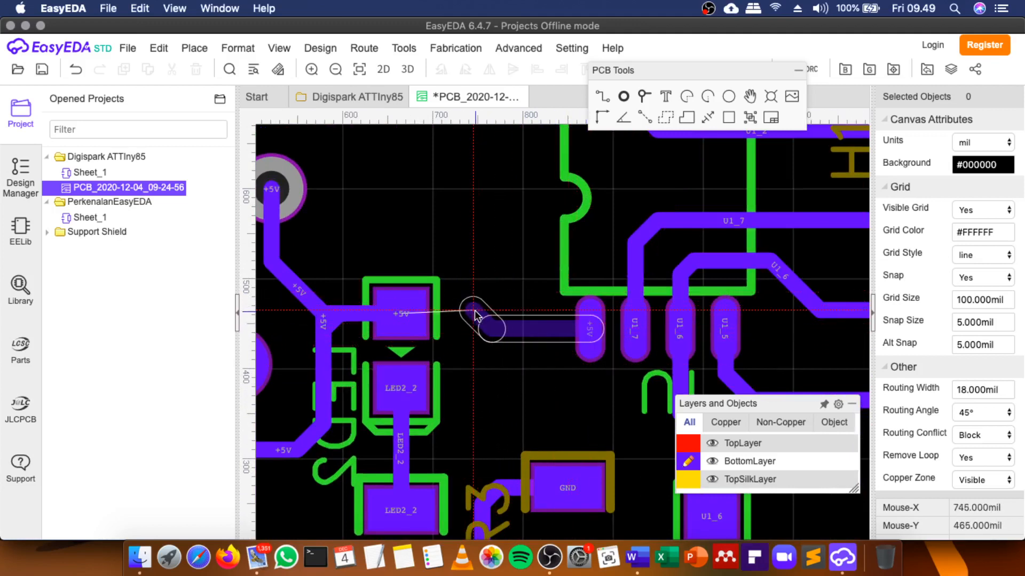
click(473, 314)
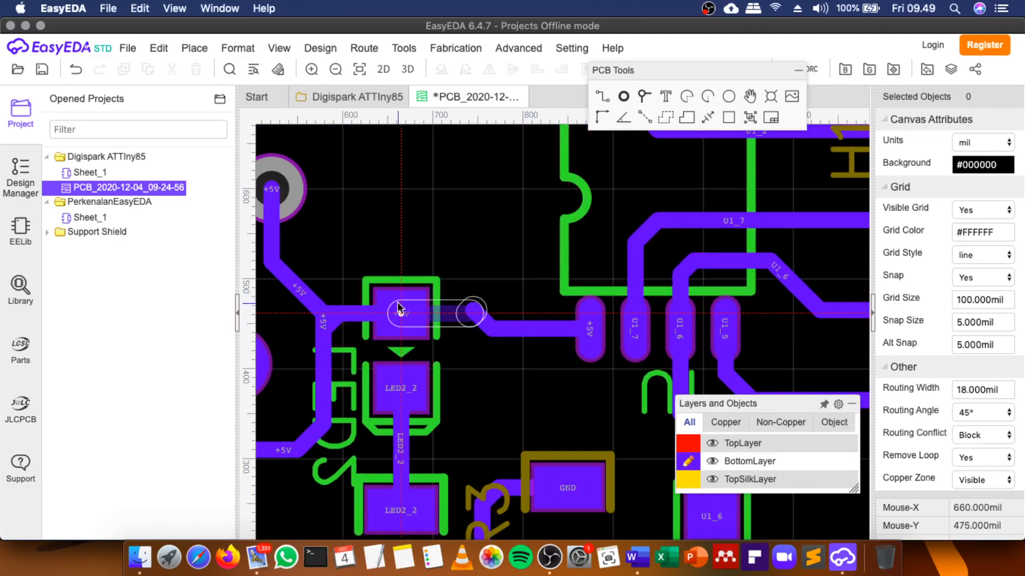
right_click(400, 308)
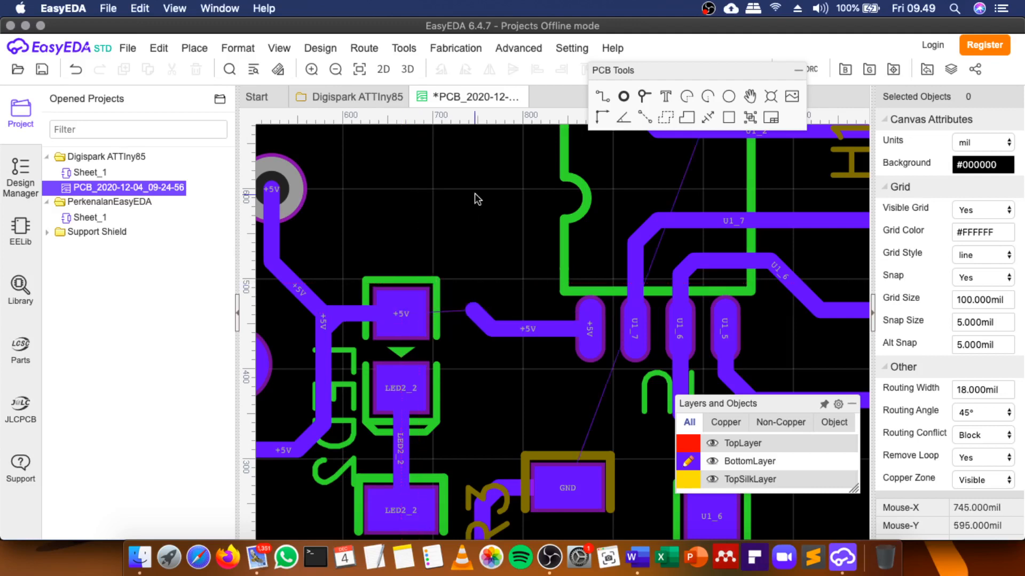
click(600, 98)
click(421, 316)
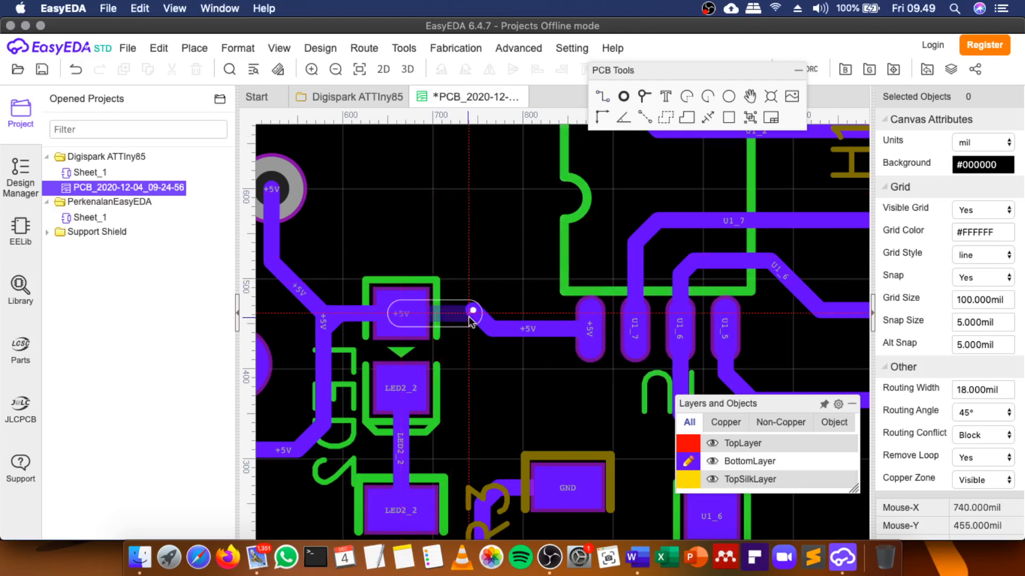
scroll(475, 318, down, 2)
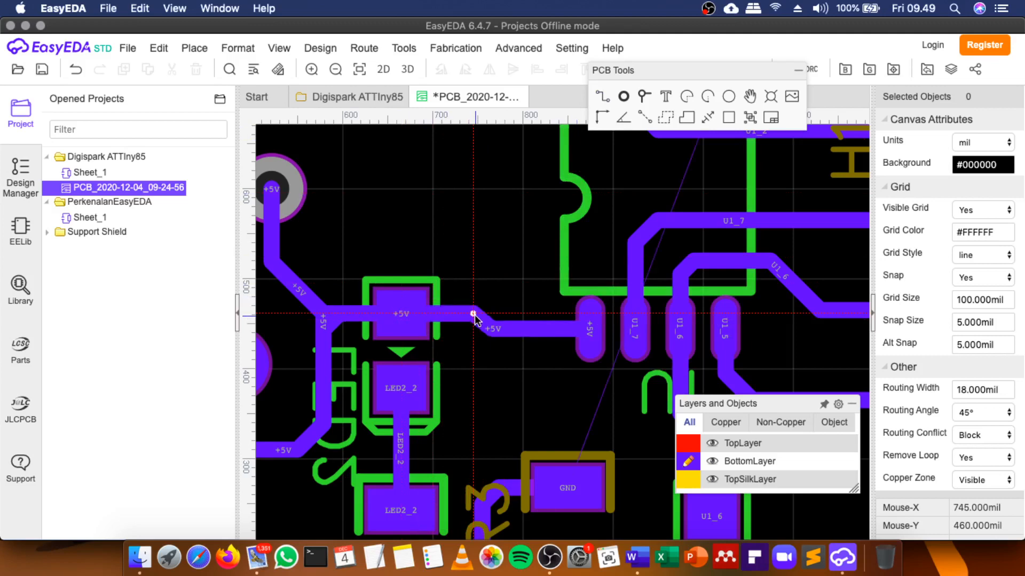
Route an 18 mil track from R1's U1_2 pad down, then horizontally to the U1_2 track inside U1's outline.
scroll(526, 281, up, 4)
scroll(526, 281, down, 5)
scroll(526, 280, down, 2)
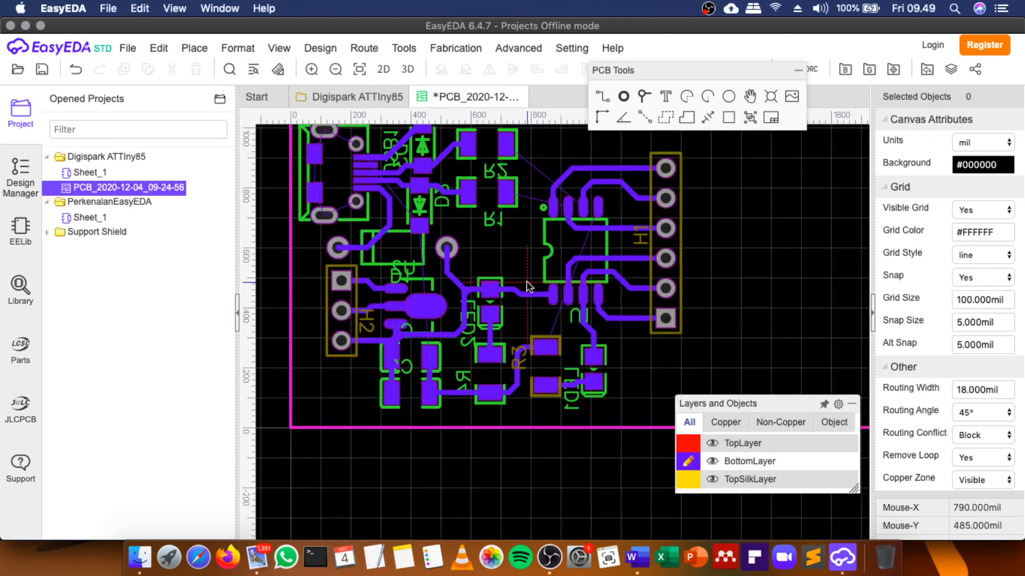
scroll(546, 174, up, 3)
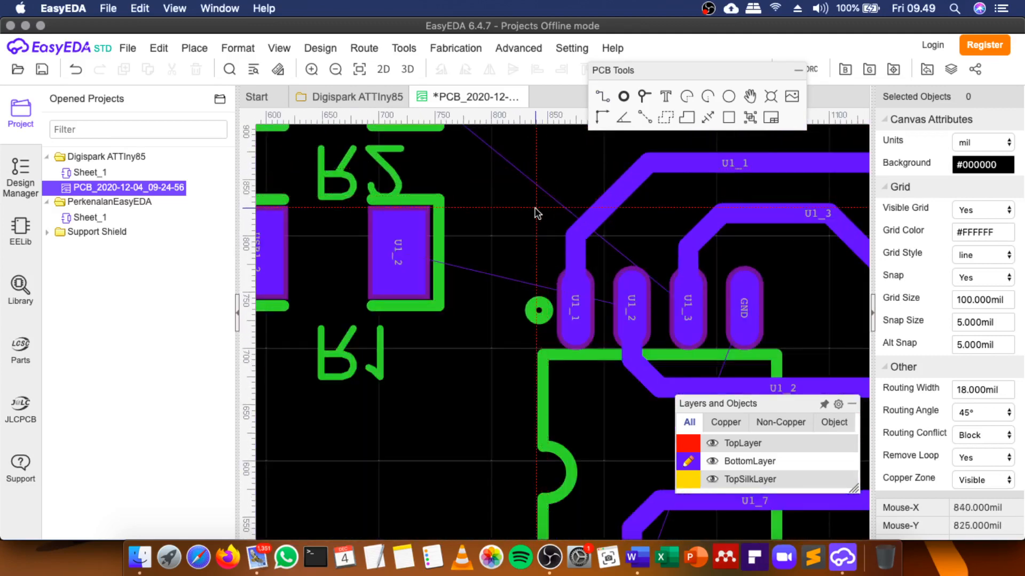
scroll(492, 225, down, 1)
click(427, 249)
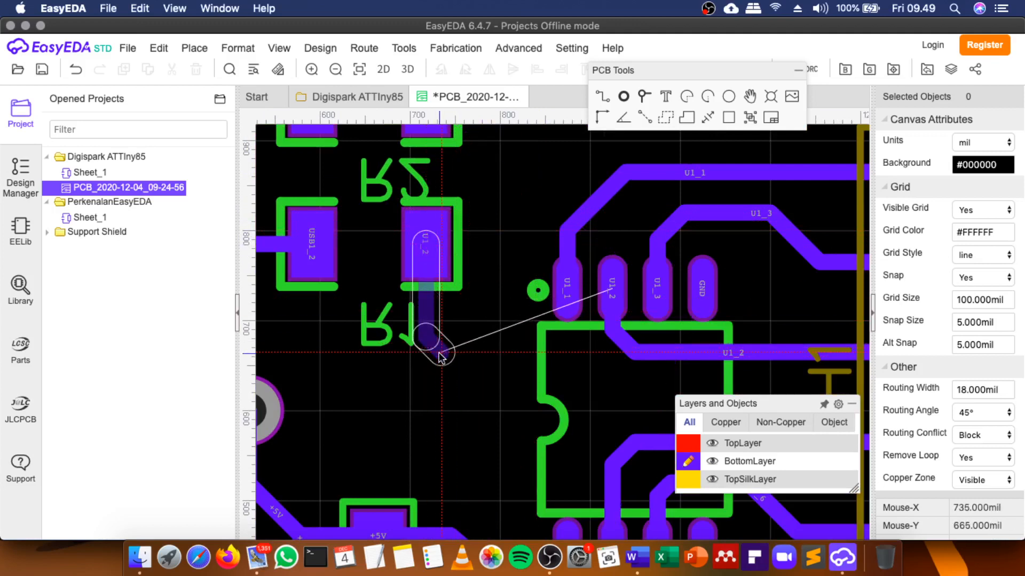
click(439, 353)
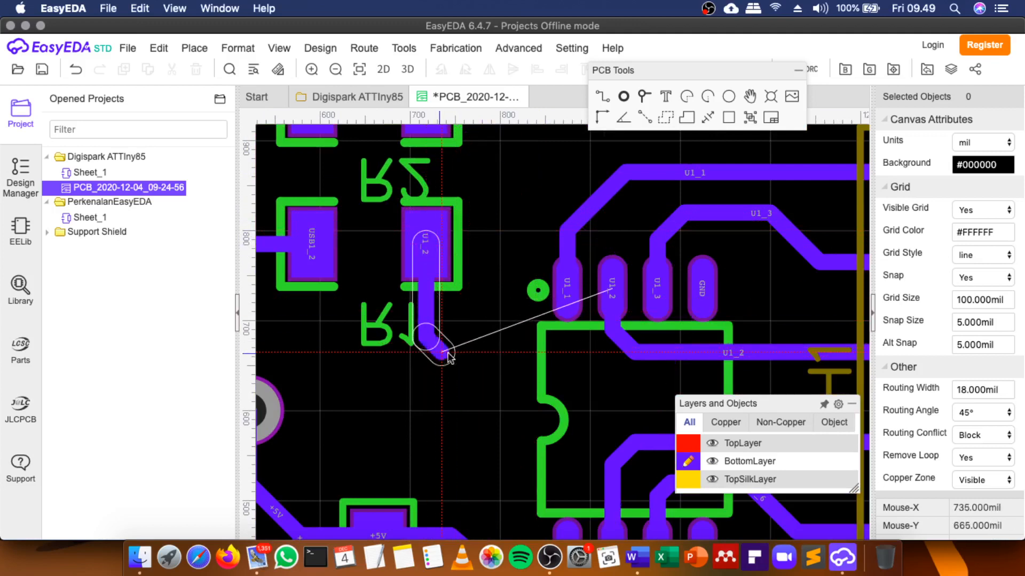
click(636, 352)
Fill the junction below U1's U1_2 pad with a short vertical segment and a 45° segment to the horizontal U1_2 track.
scroll(633, 353, up, 2)
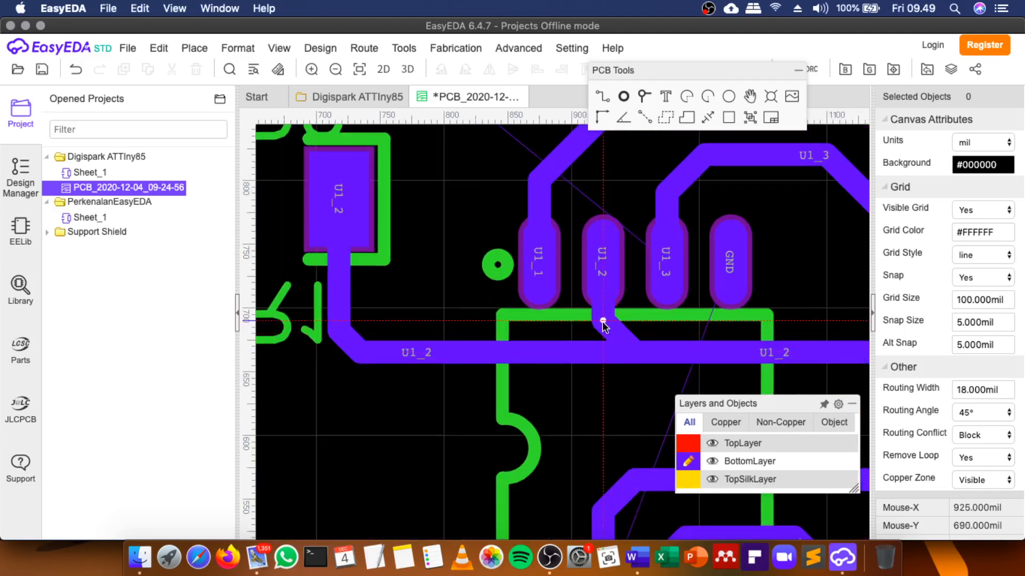
click(603, 322)
click(602, 348)
click(603, 323)
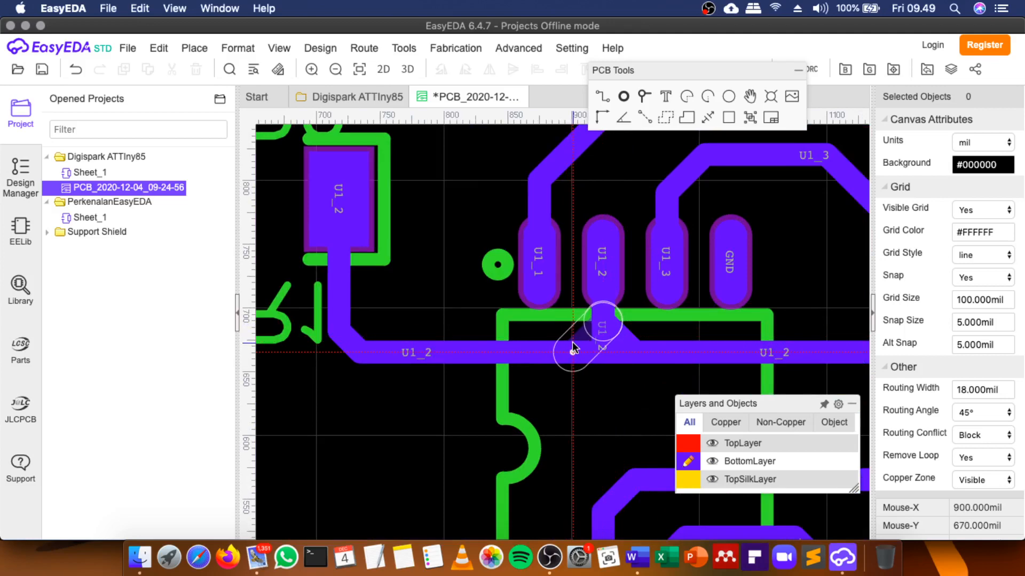
click(572, 342)
scroll(527, 330, down, 1)
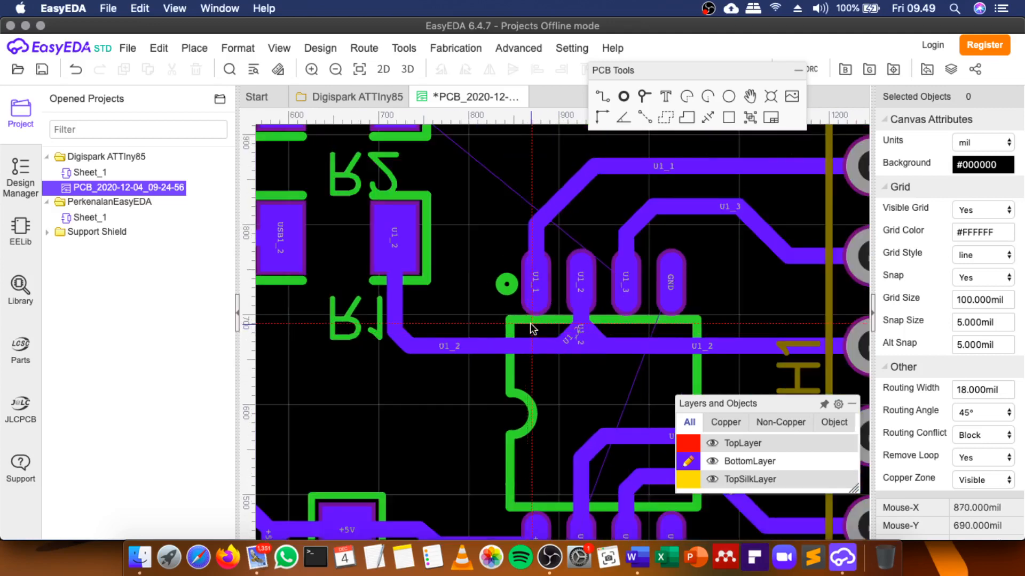
Route an 18 mil track from header H1's U1_3 pad around the header's outer side and over its upper end to R2's U1_3 pad.
scroll(530, 323, down, 2)
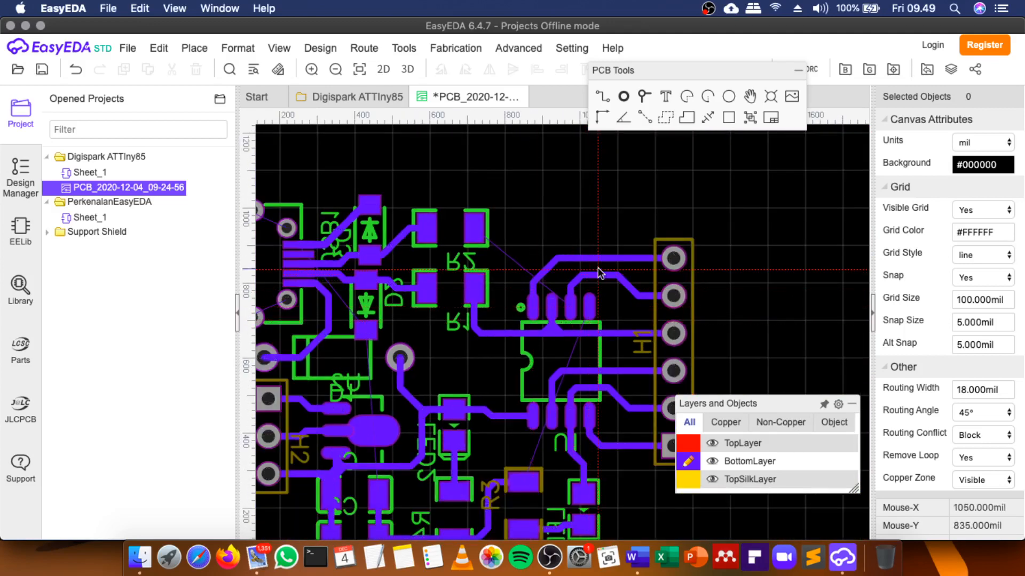
scroll(597, 268, up, 1)
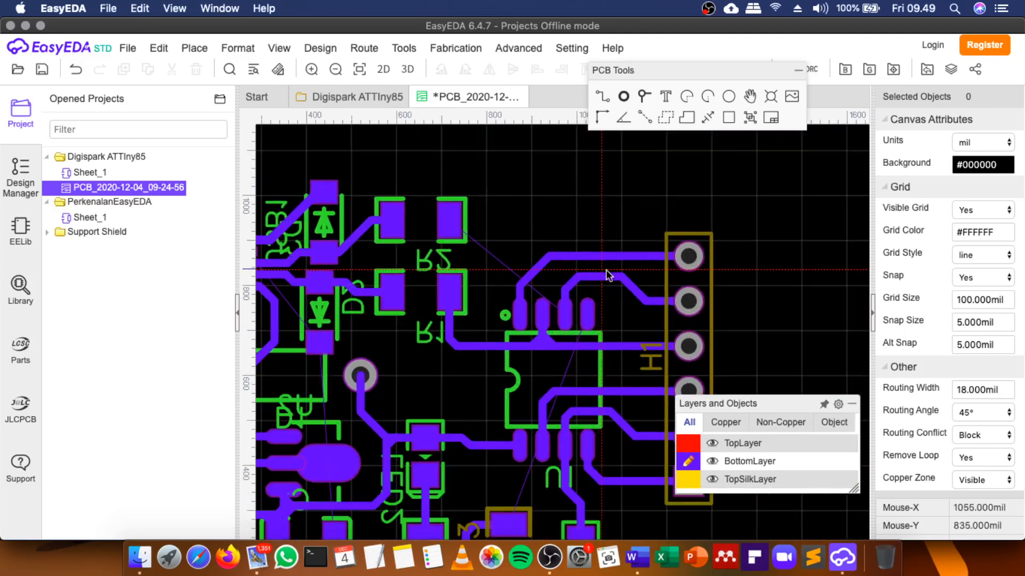
click(695, 302)
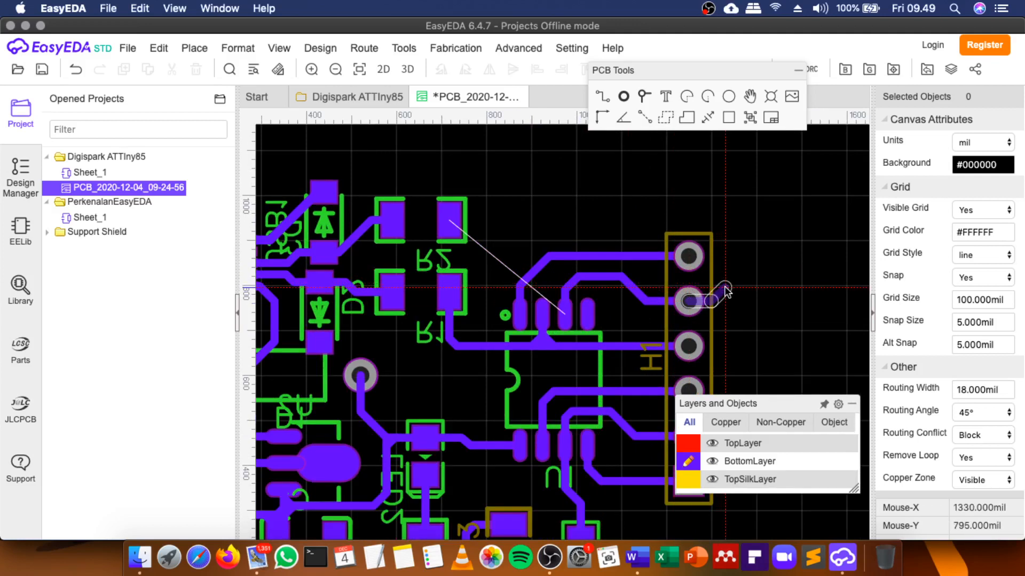
click(725, 290)
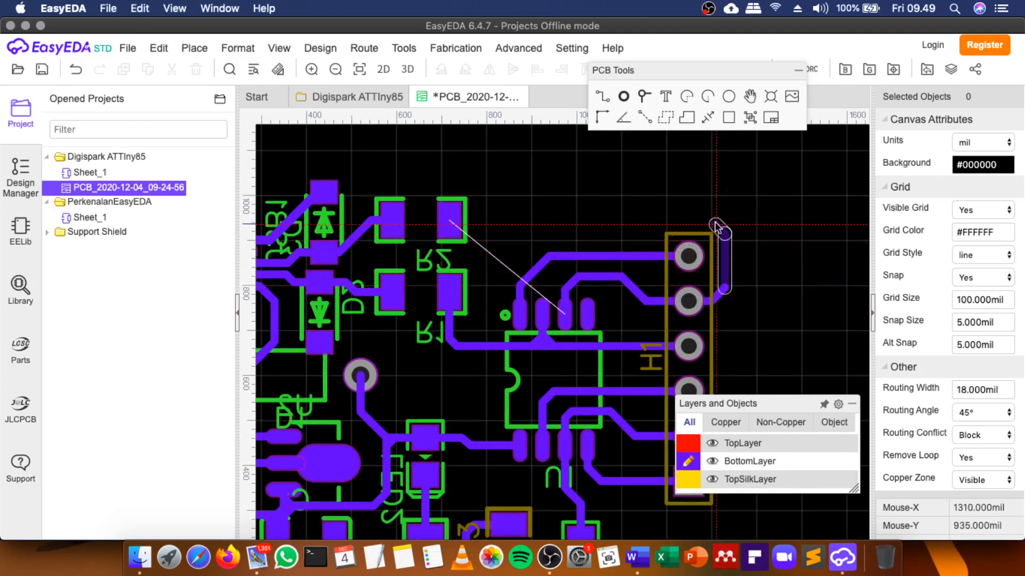
click(707, 220)
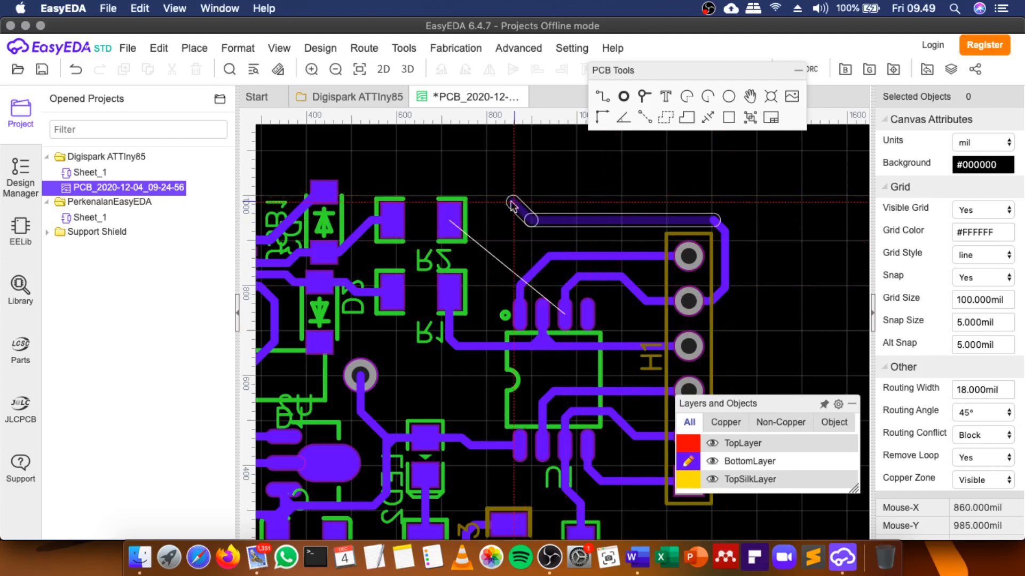
click(451, 221)
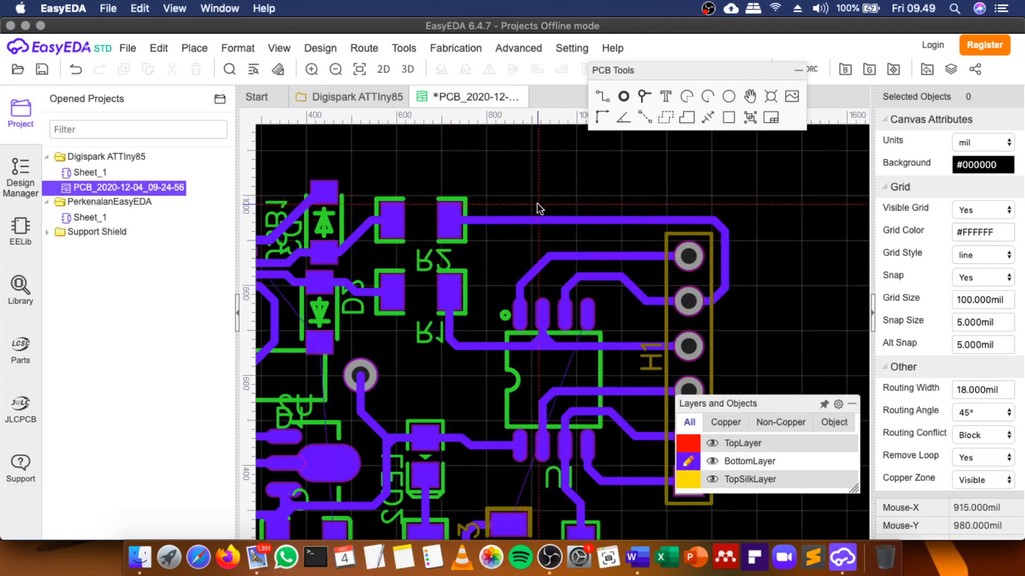
Examine the remaining unrouted connections around U1, R3 and the USB connector.
scroll(537, 204, down, 2)
scroll(630, 361, up, 3)
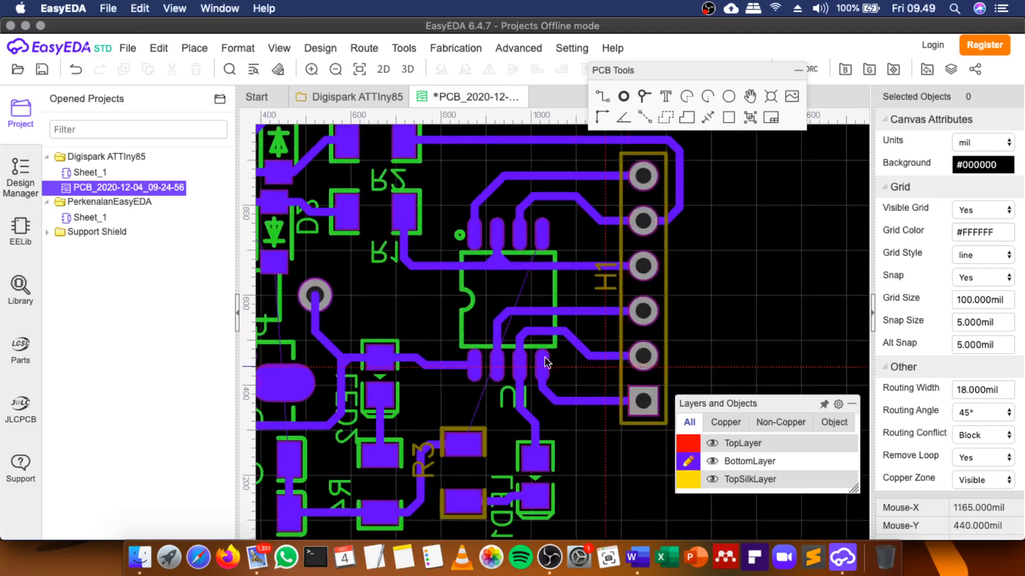
scroll(557, 252, down, 3)
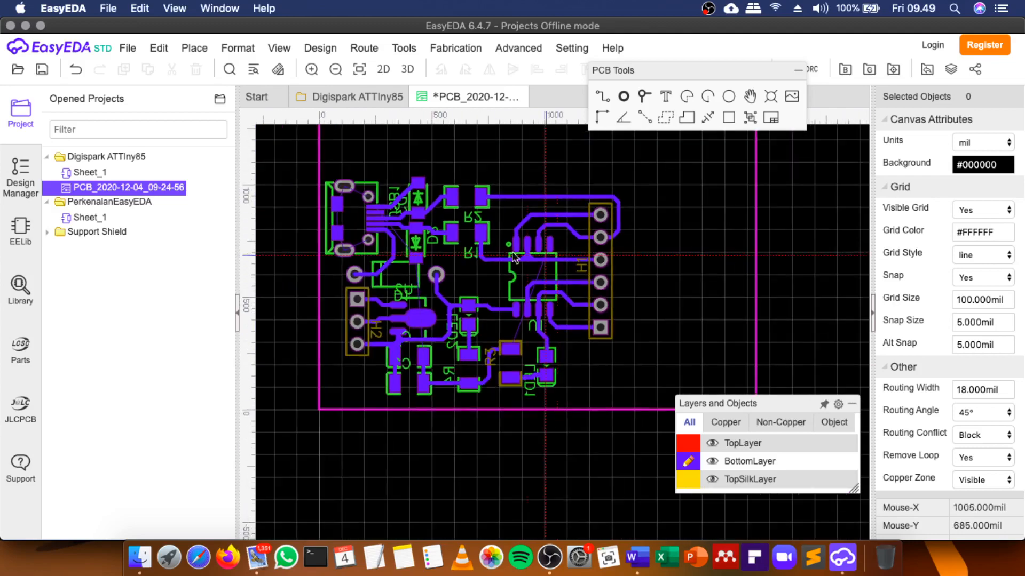
scroll(367, 232, up, 3)
scroll(367, 232, up, 4)
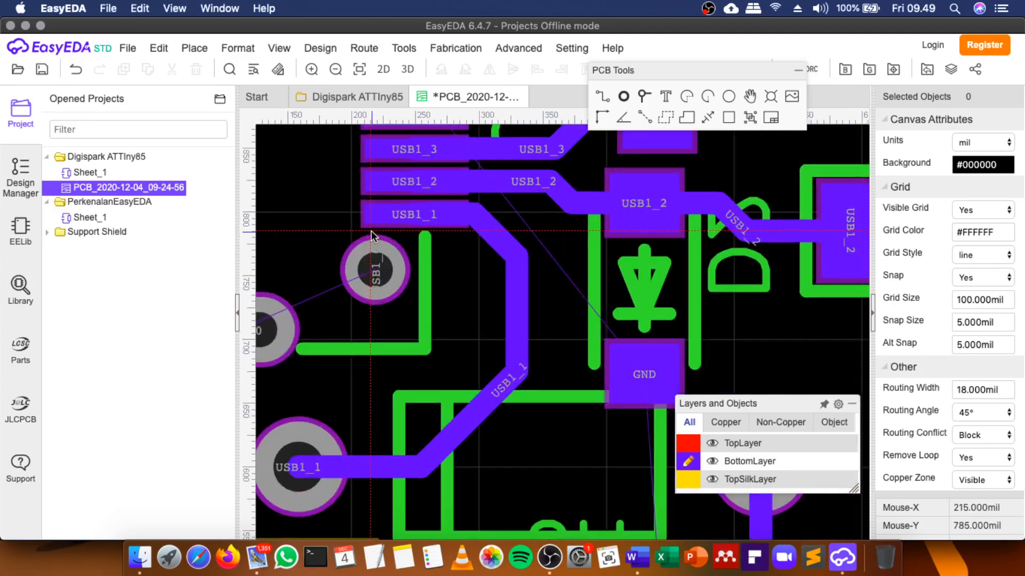
scroll(298, 218, down, 5)
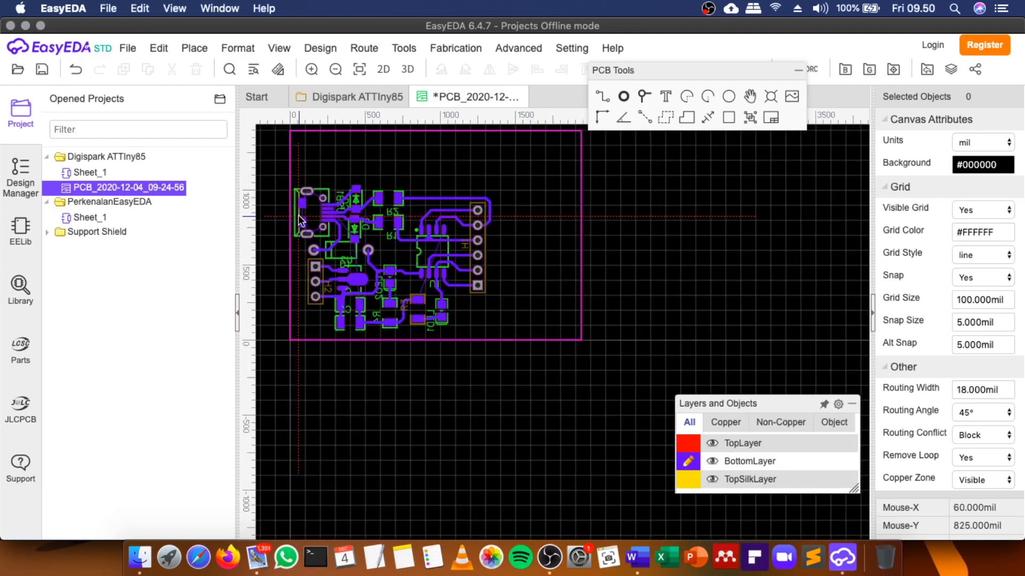
Route the USB1_0 net on the USB connector from the upper rectangular pad through the lower rectangular and oval pads to the lower round pad.
scroll(299, 218, up, 5)
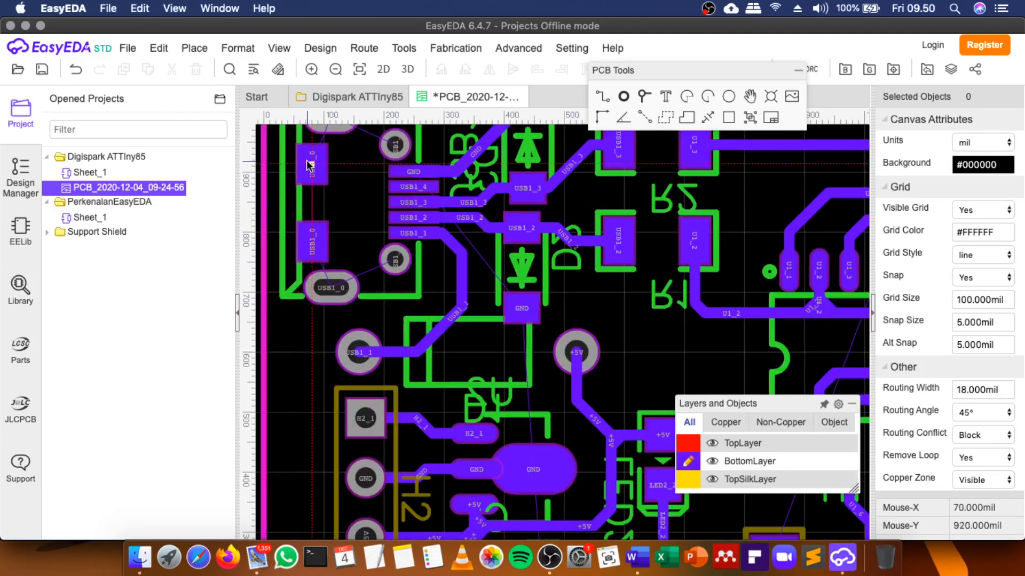
click(311, 166)
click(311, 241)
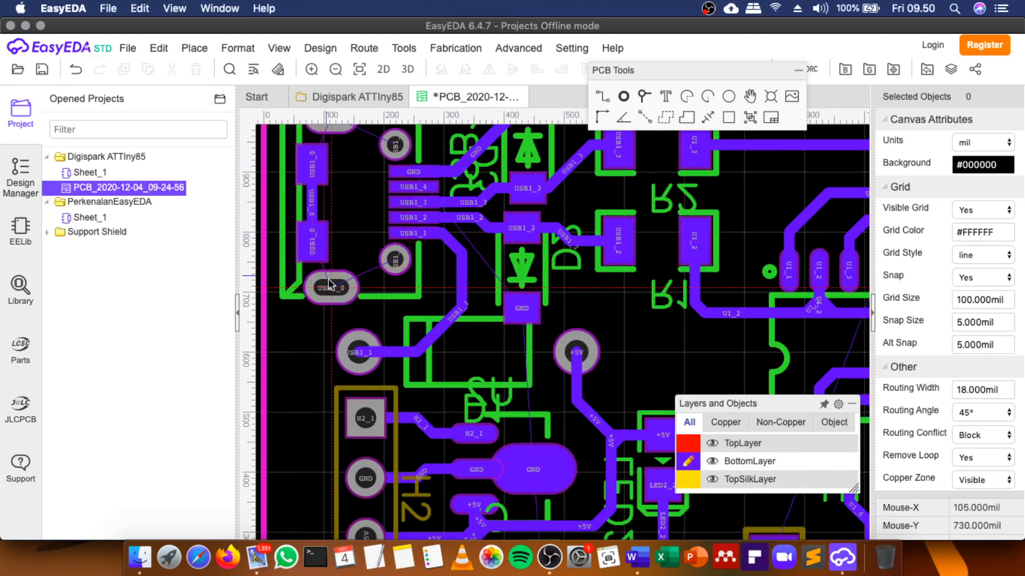
click(333, 289)
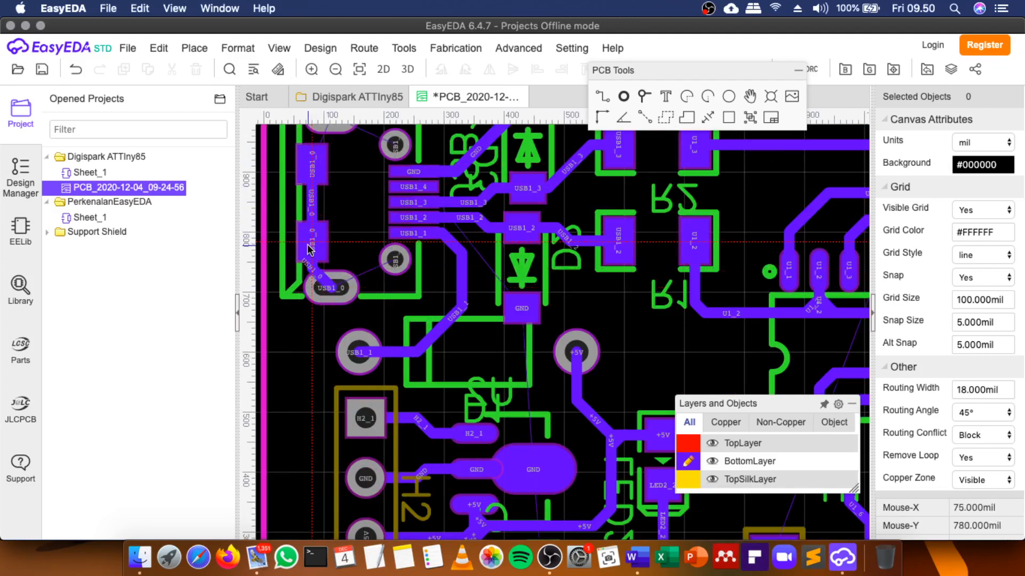
click(343, 281)
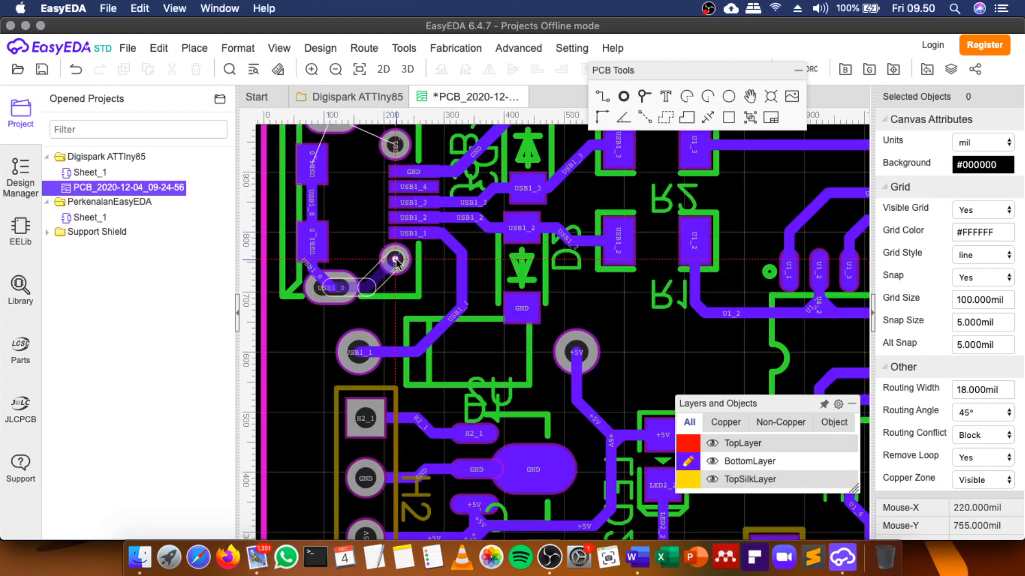
click(395, 262)
Route the USB1_0 net from the USB connector's upper rectangular pad through the upper oval pad to the upper round pad.
scroll(392, 288, down, 2)
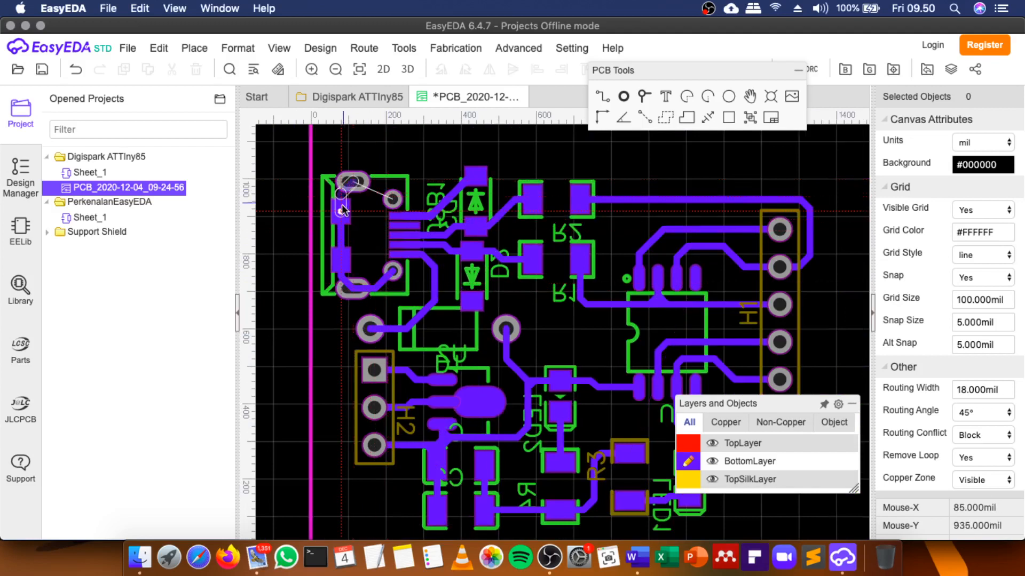
click(343, 209)
click(354, 183)
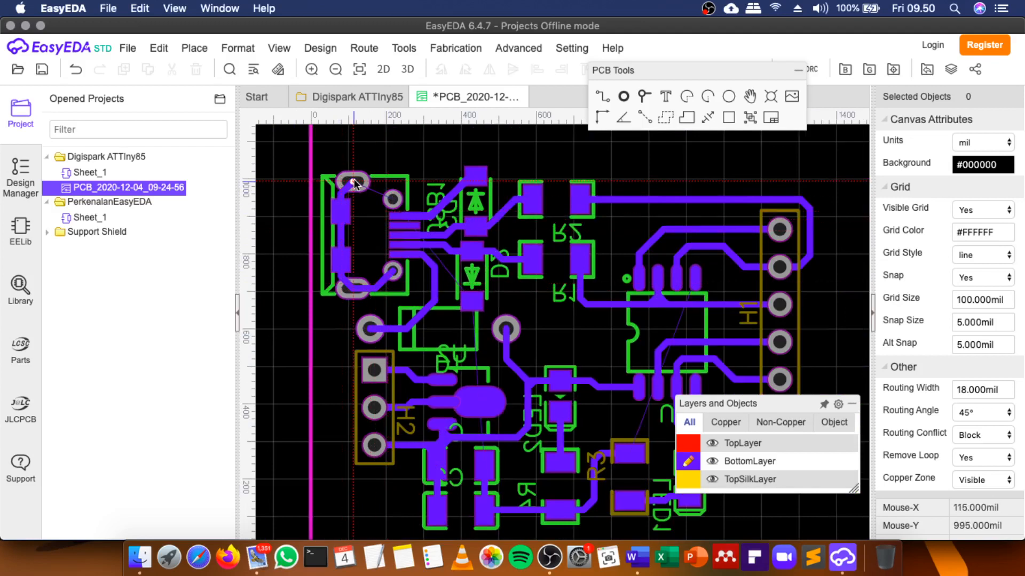
click(392, 201)
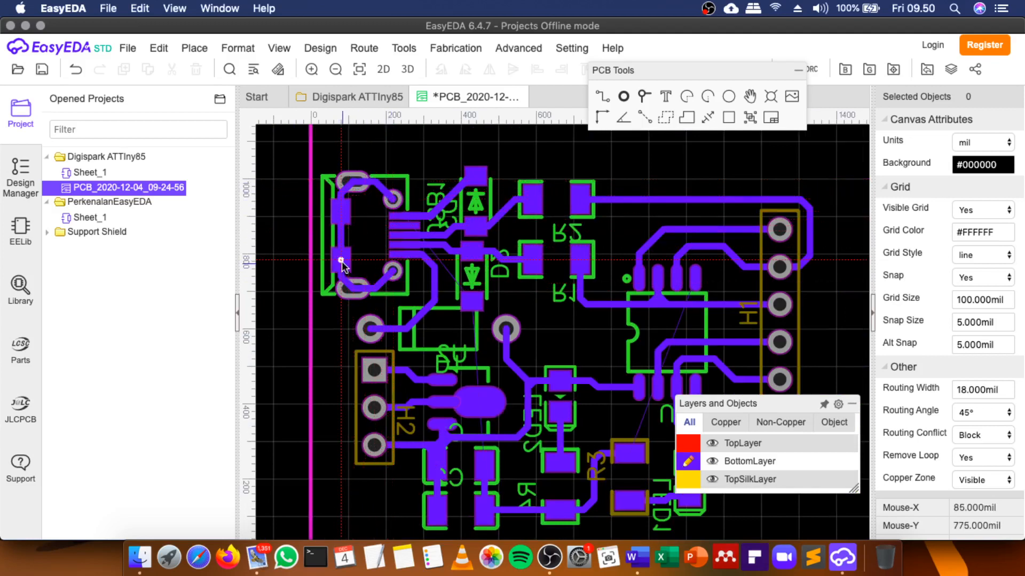
scroll(430, 238, up, 2)
scroll(430, 238, up, 2)
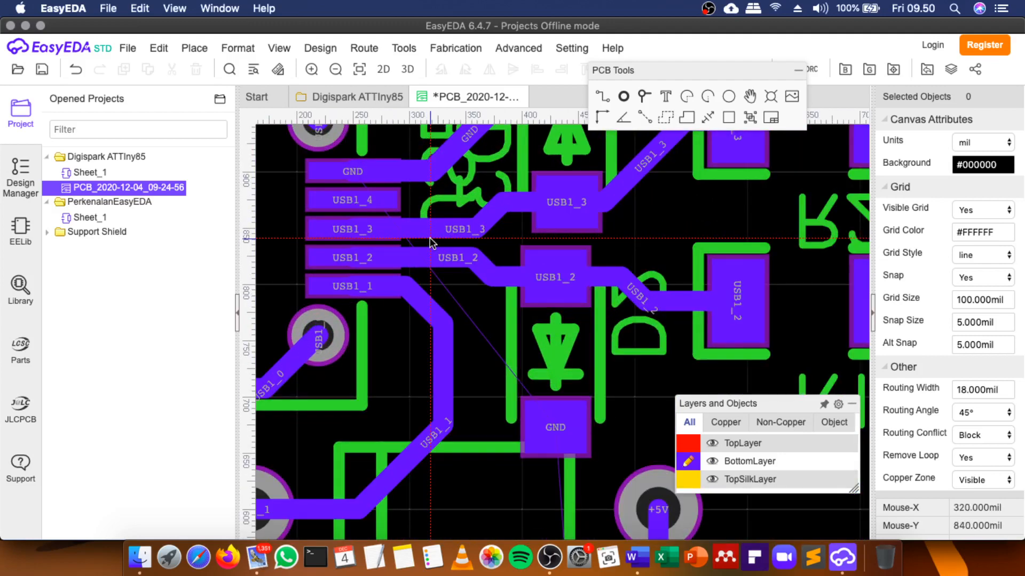
scroll(576, 362, down, 3)
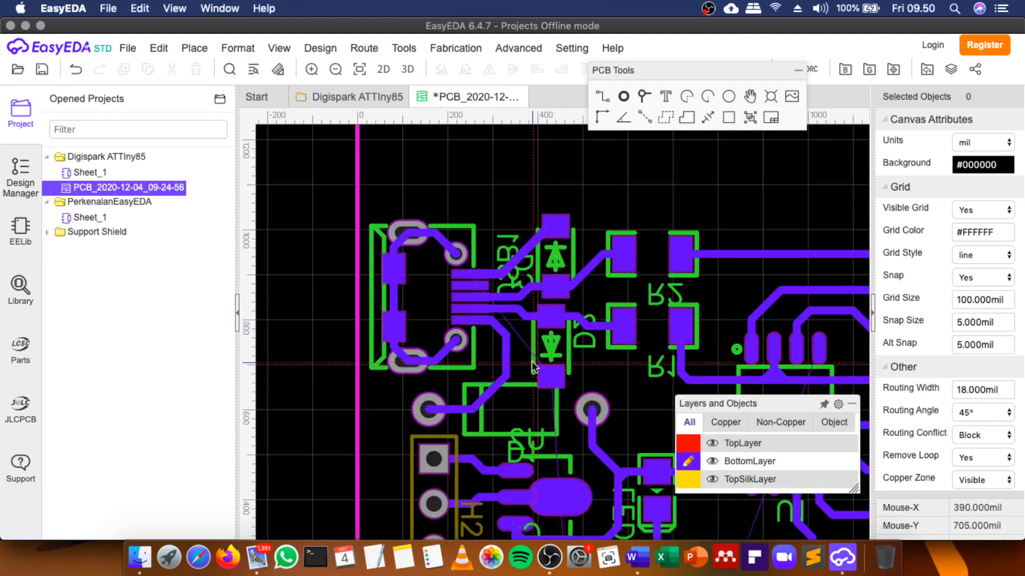
scroll(532, 366, down, 3)
scroll(485, 294, up, 3)
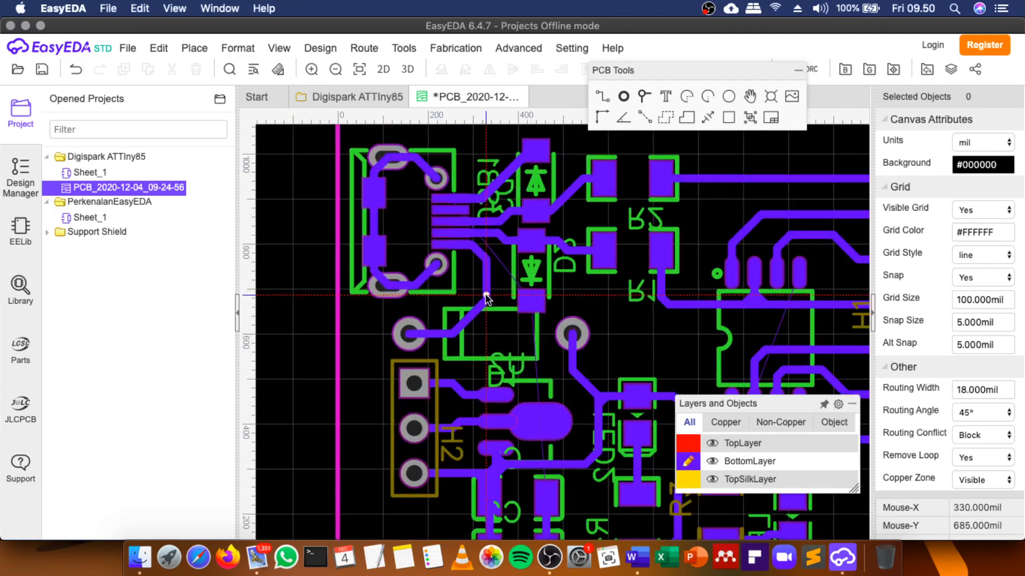
scroll(472, 246, down, 1)
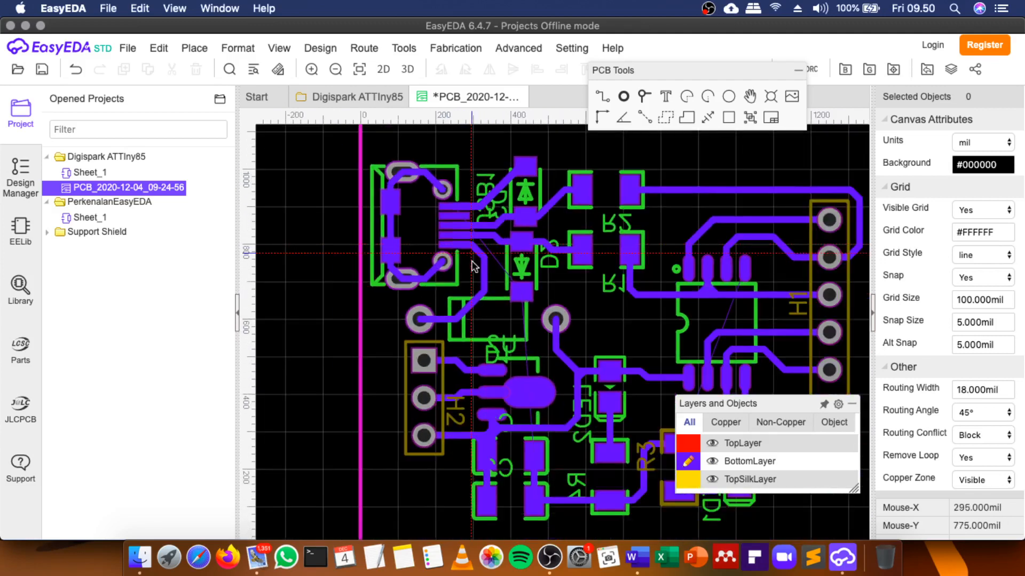
click(521, 291)
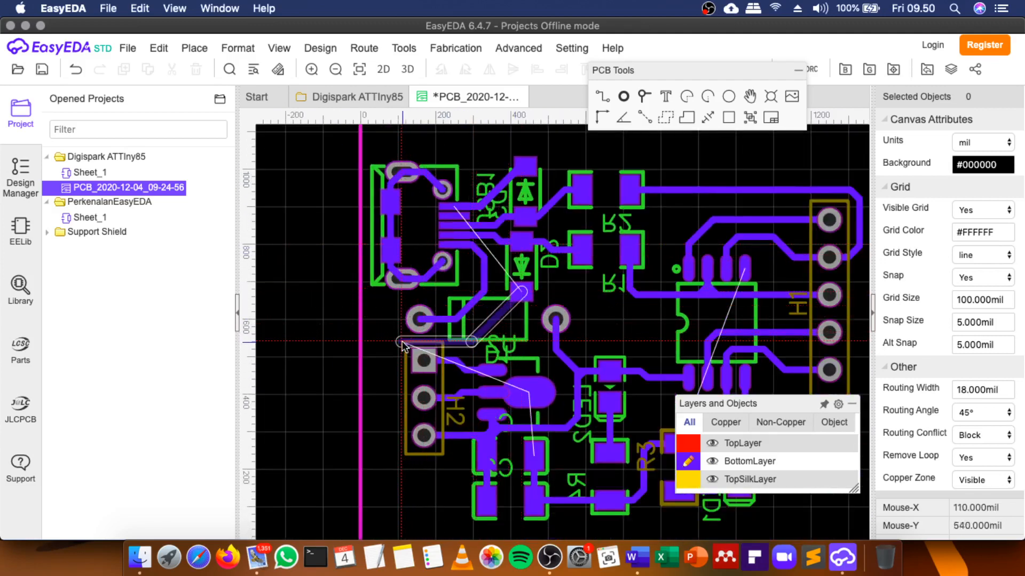
scroll(376, 334, up, 2)
scroll(415, 328, down, 2)
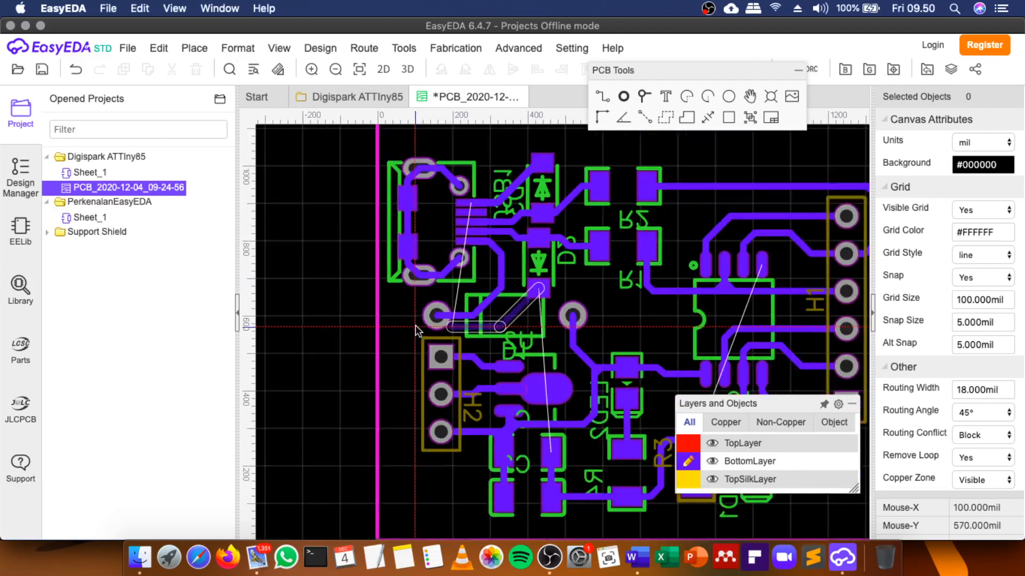
click(436, 316)
scroll(478, 348, up, 3)
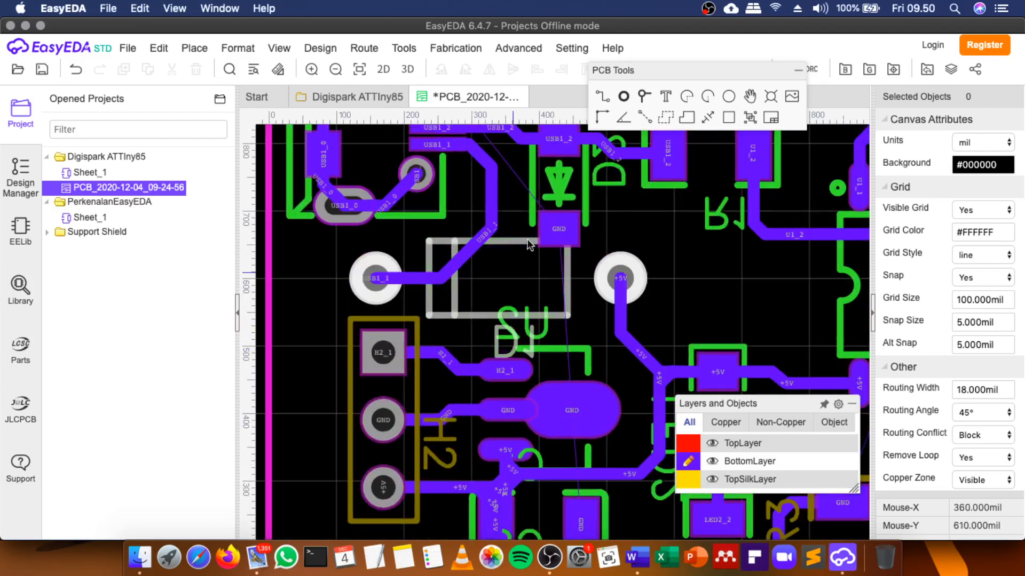
Move header H2 down to X 165 mil, Y 345 mil.
scroll(528, 245, down, 3)
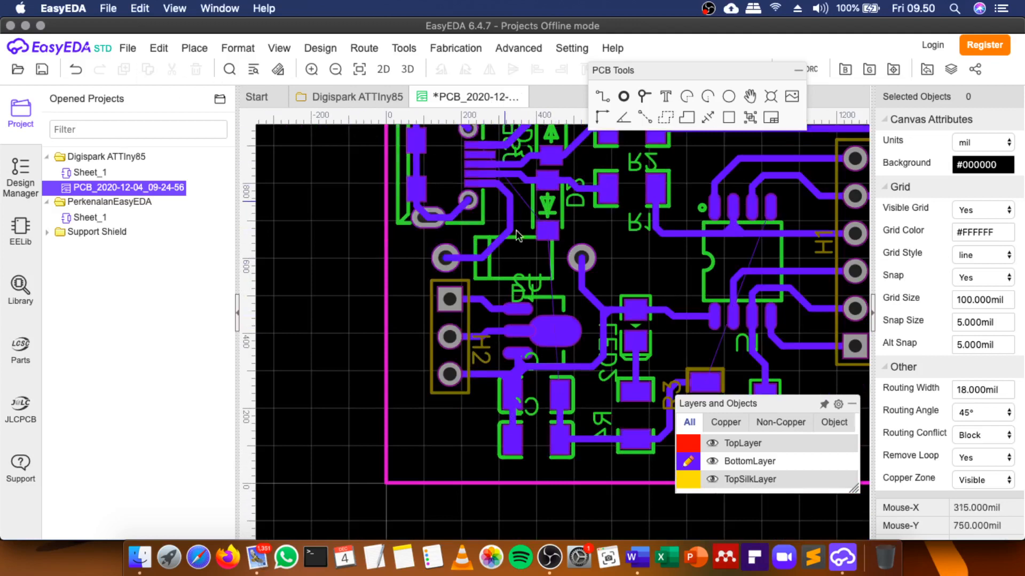
drag(453, 340, 454, 357)
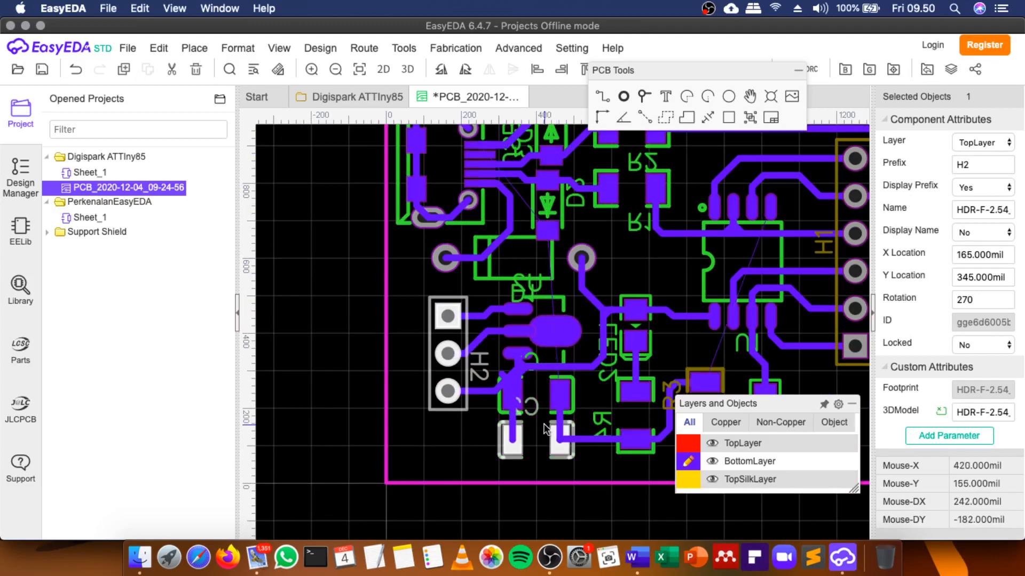
scroll(544, 424, up, 2)
click(575, 389)
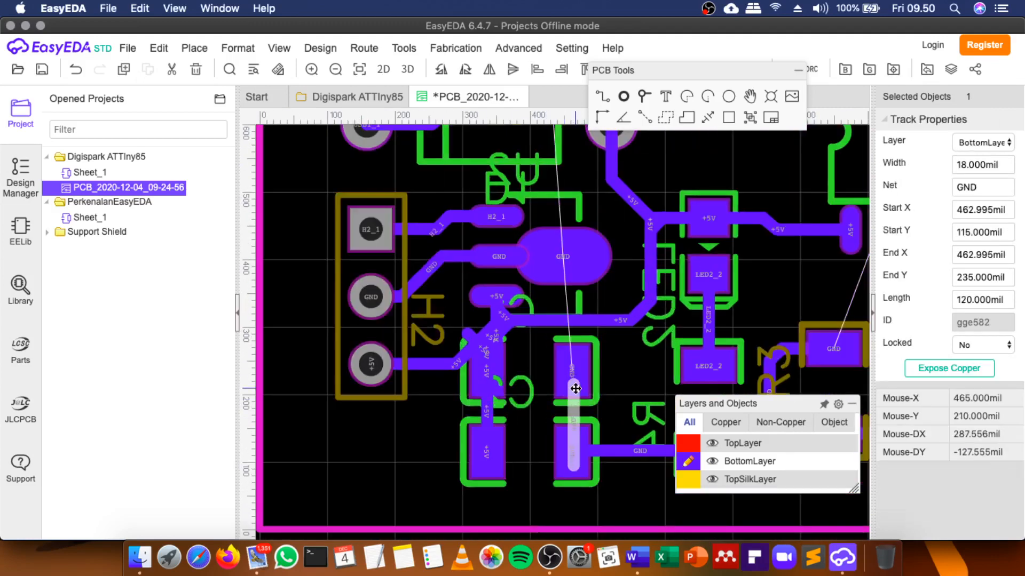
drag(576, 388, 604, 370)
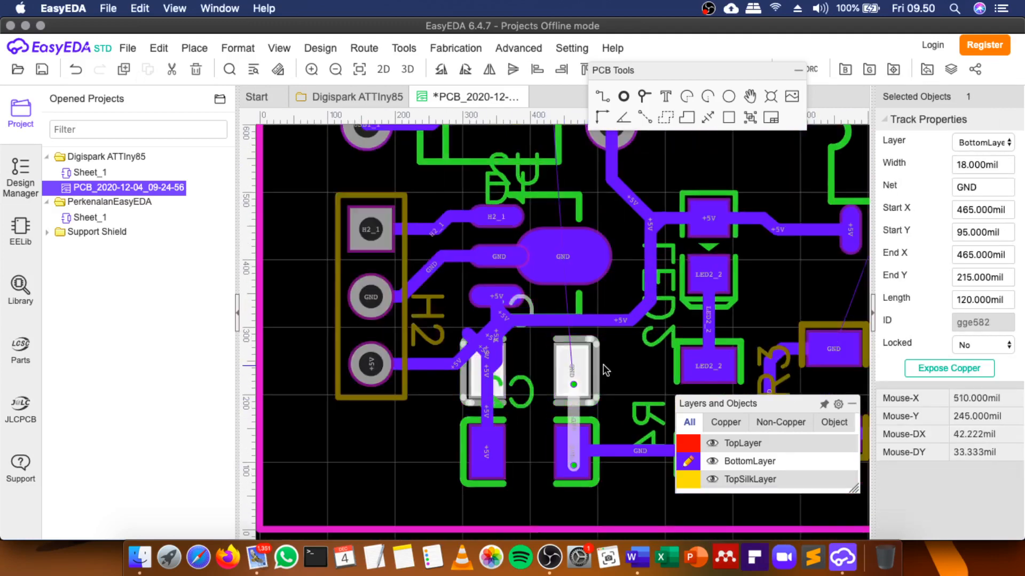
key(ctrl+z)
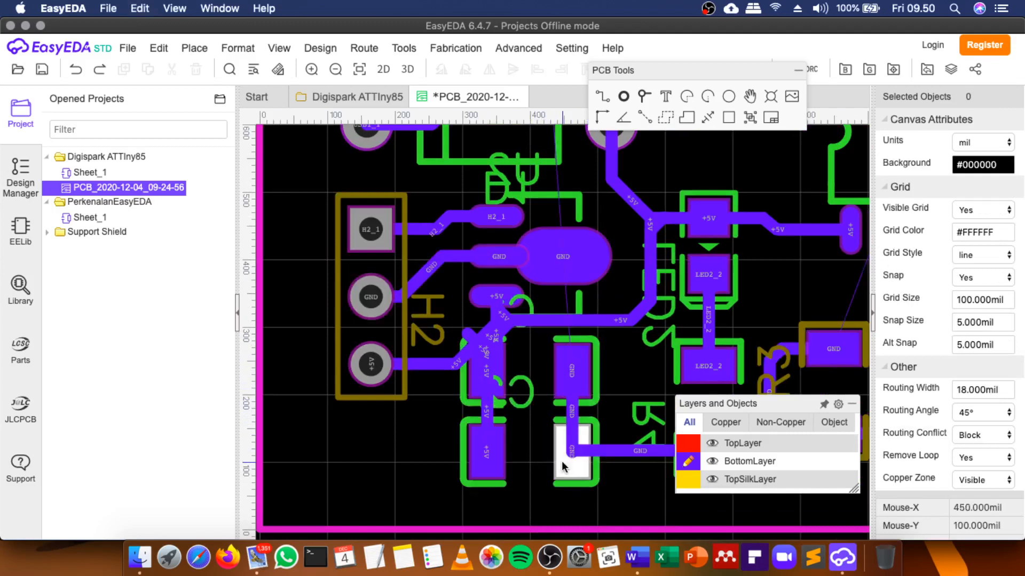
Move capacitors C2 and C1 and regulator U2 down, with C1 at X 410, Y 205 mil and U2 at X 400, Y 385 mil.
drag(562, 461, 569, 473)
click(580, 376)
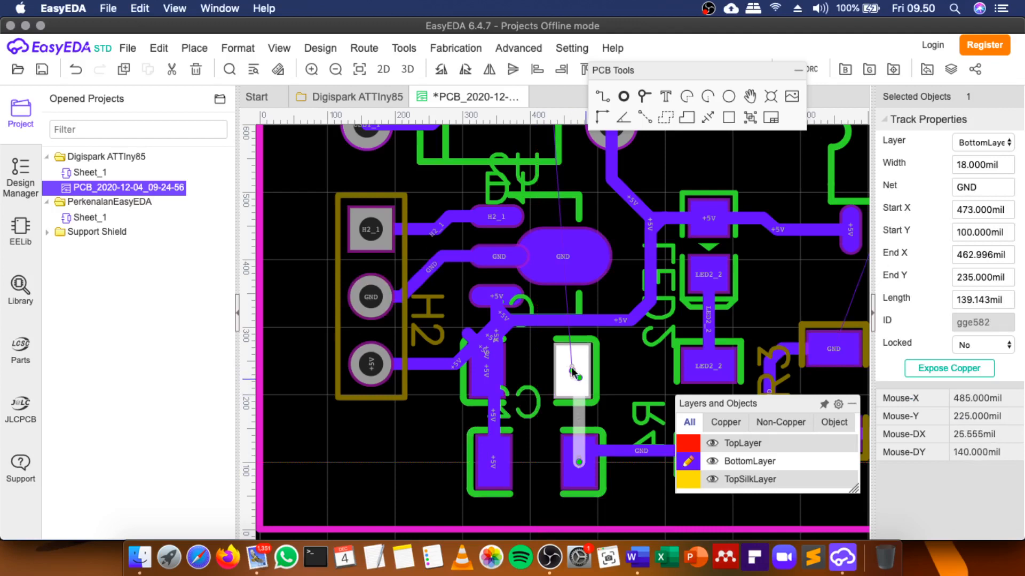
click(544, 362)
drag(531, 371, 537, 391)
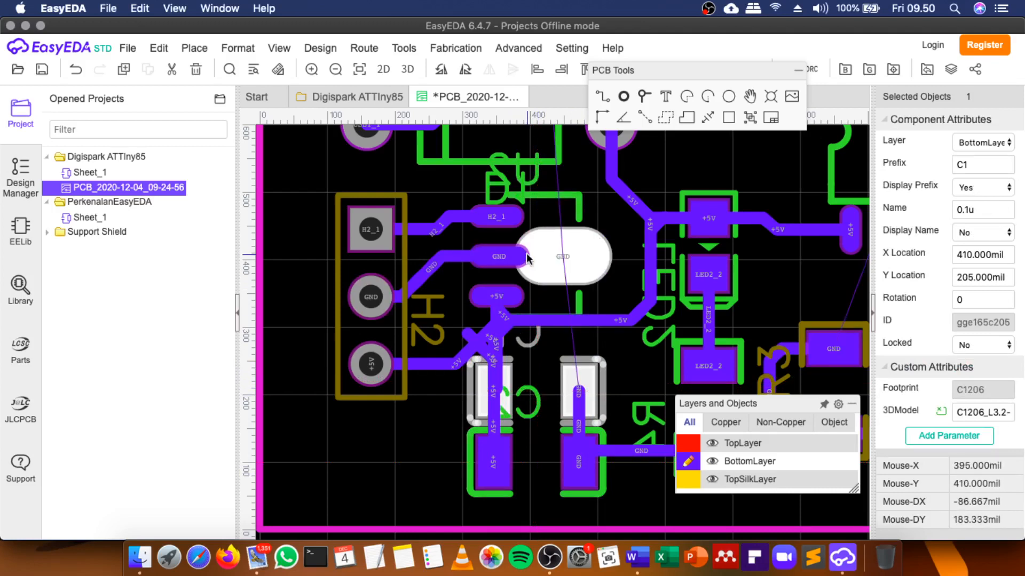
drag(539, 256, 540, 270)
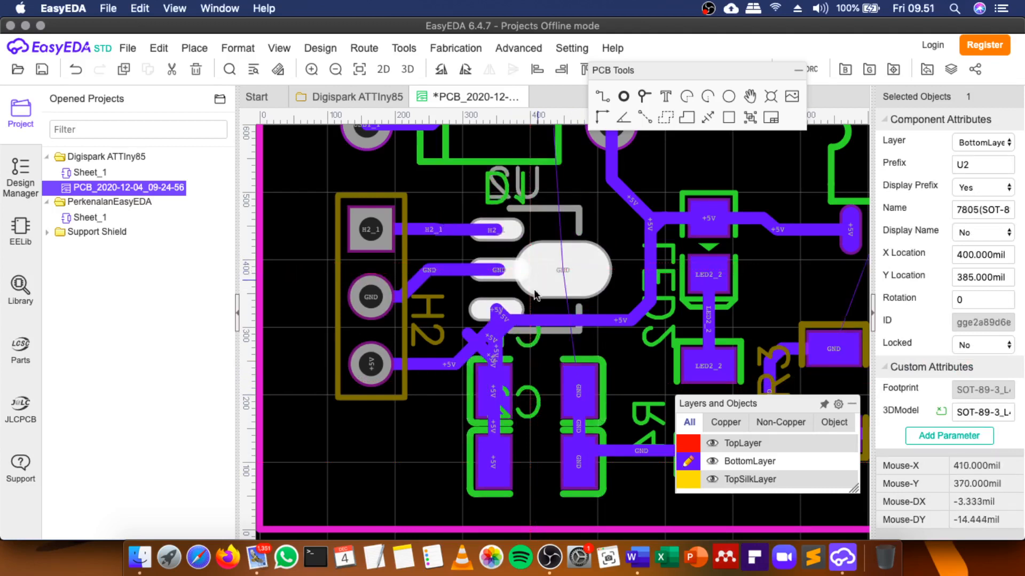
Delete the +5V track segments linking U2's +5V pad with header H2, capacitor C1 and the line toward LED2.
click(484, 346)
key(Delete)
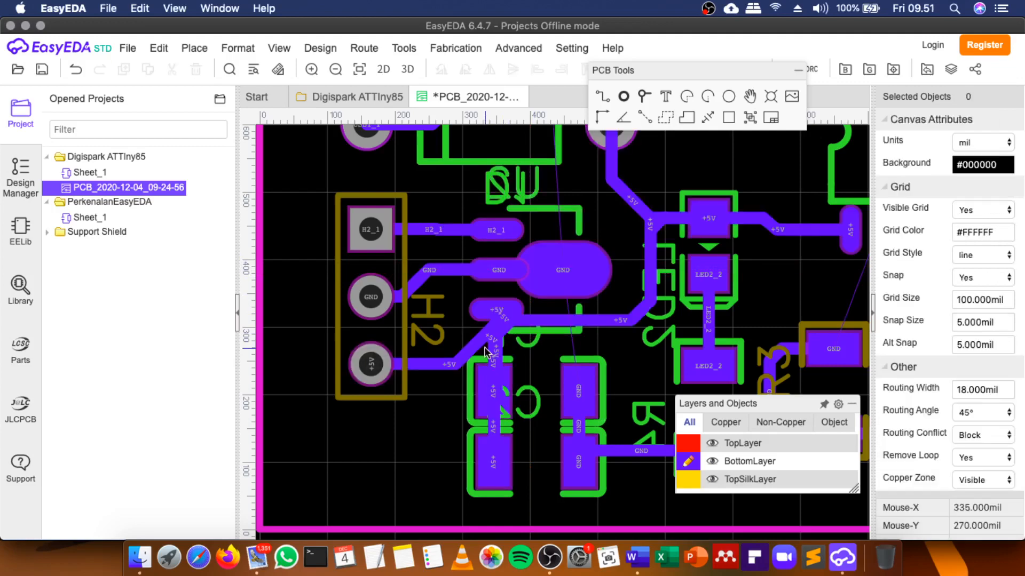
click(492, 345)
key(Delete)
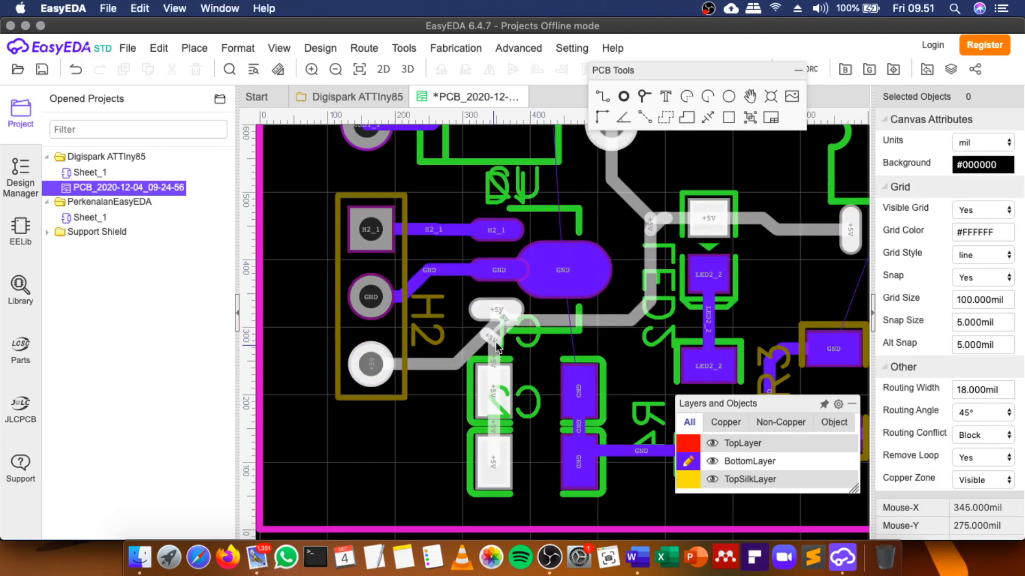
click(495, 341)
key(Delete)
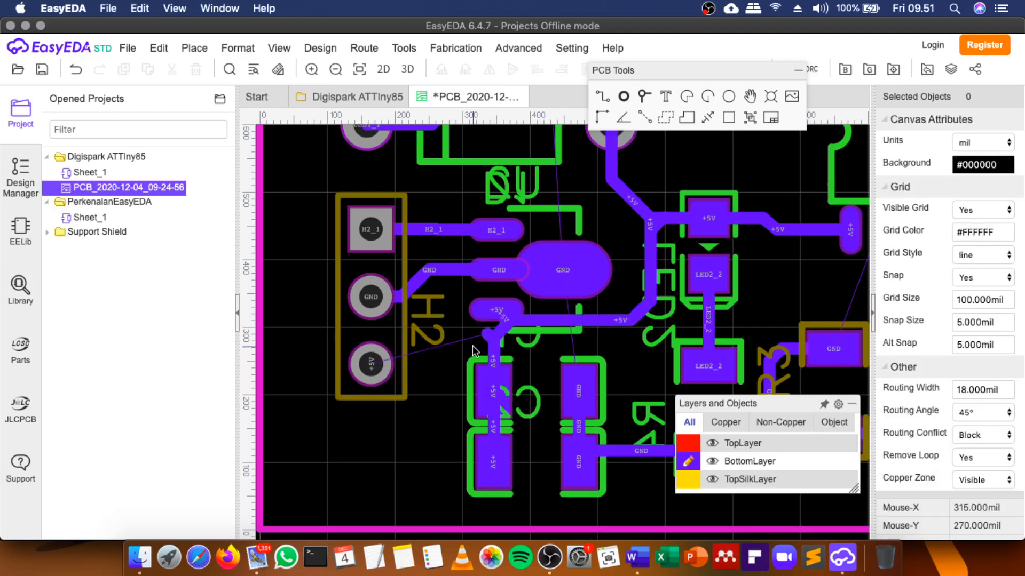
click(497, 328)
key(Delete)
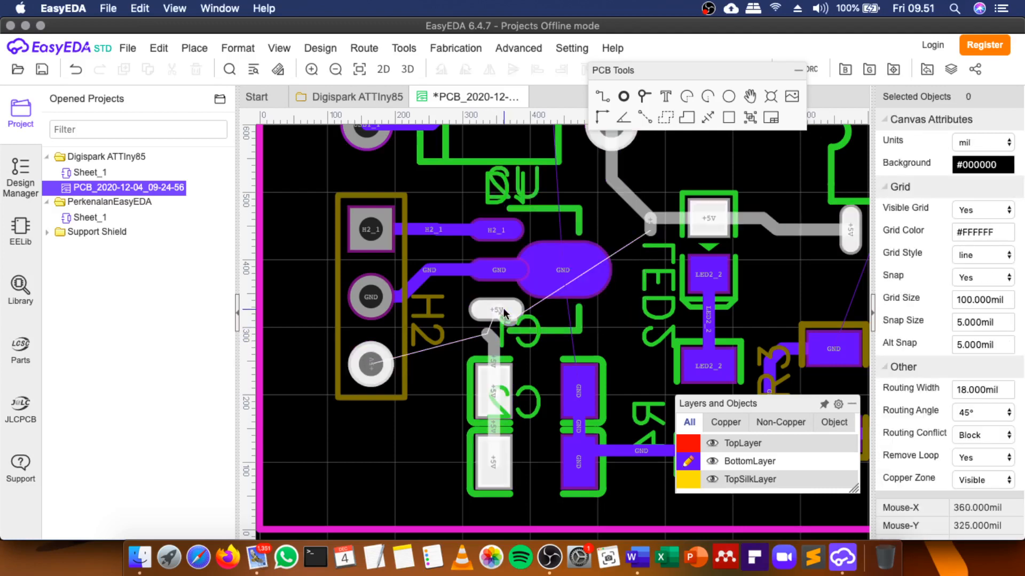
click(502, 311)
key(Delete)
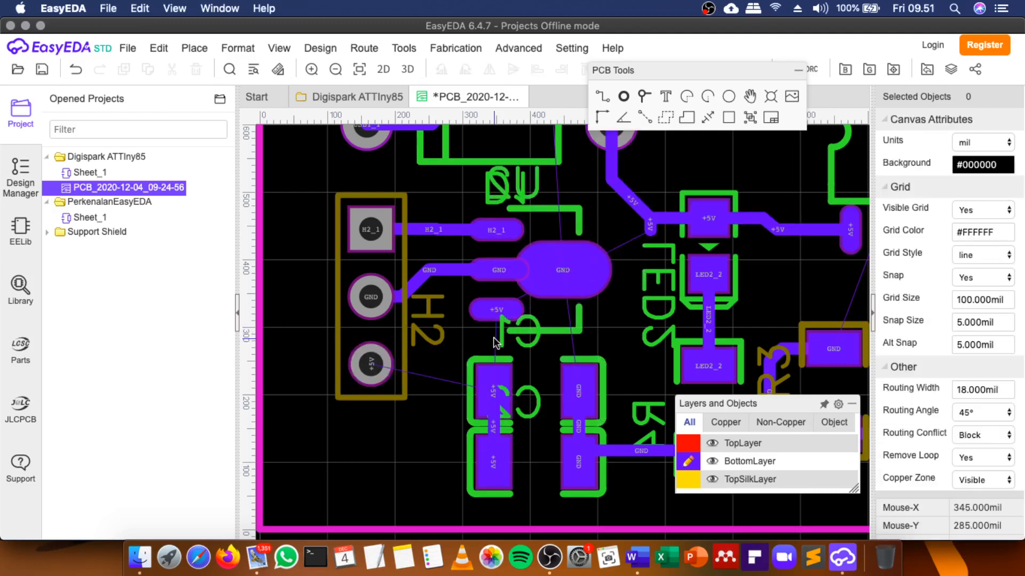
Move diode D1 to X 330 mil, Y 580 mil.
scroll(507, 306, down, 4)
scroll(506, 306, up, 2)
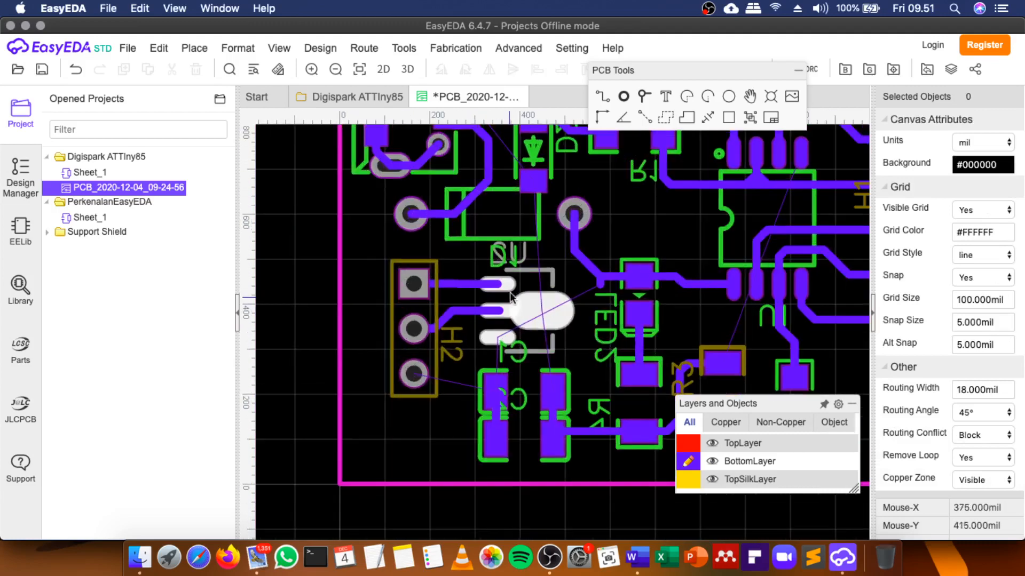
click(513, 215)
drag(513, 216, 508, 220)
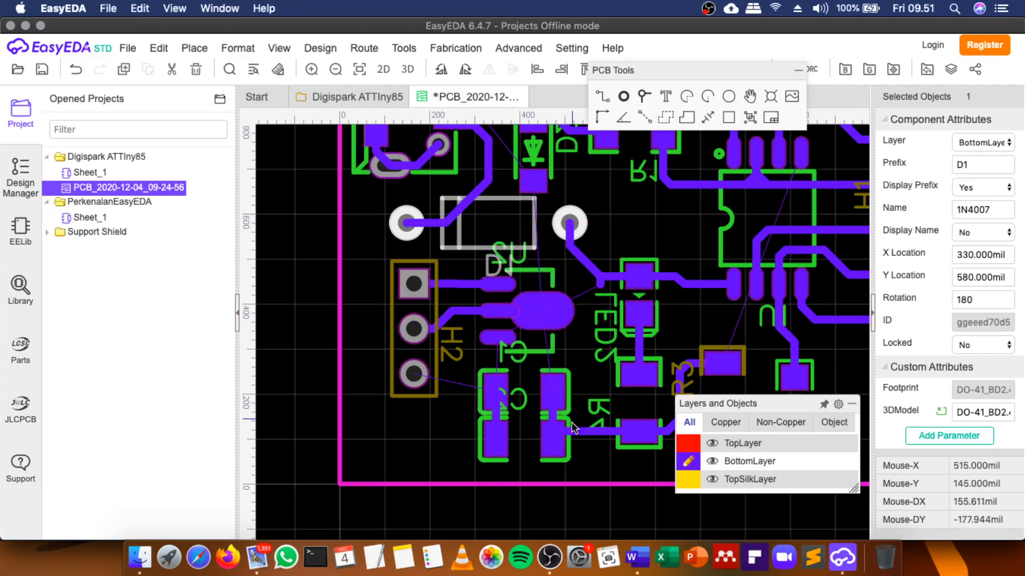
Move capacitor C2 to X 410 mil, Y 85 mil, leaving a gap below C1.
click(556, 435)
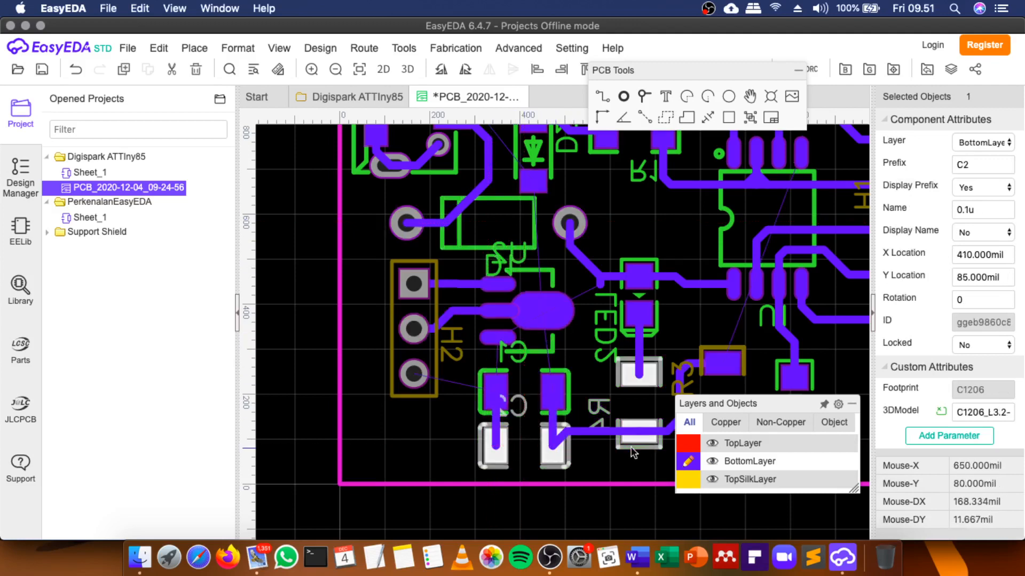
click(529, 396)
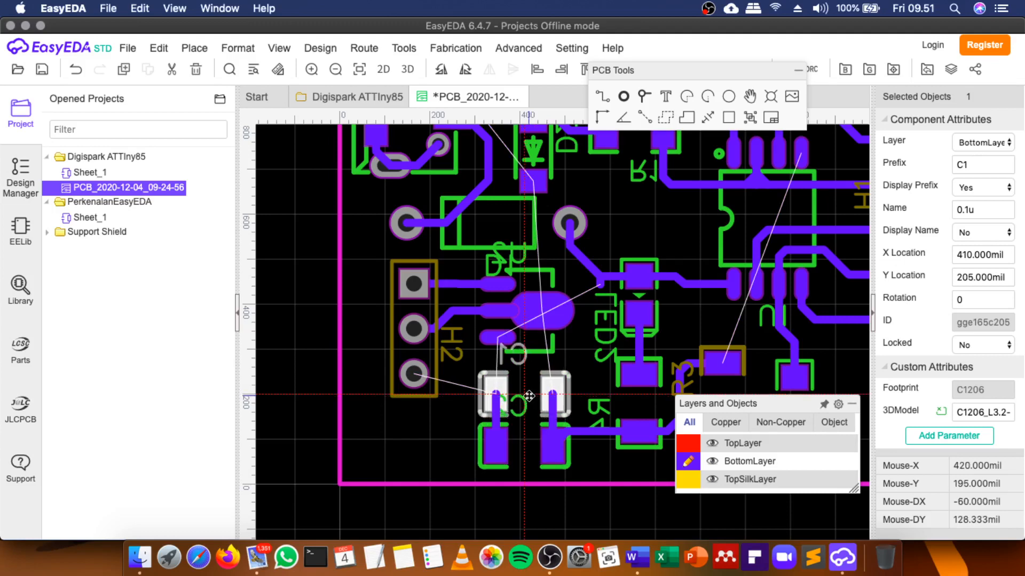
drag(528, 396, 529, 393)
Route a +5V track from header H2's +5V pad to capacitor C1's +5V pad and up to regulator U2's +5V pad.
scroll(521, 386, up, 1)
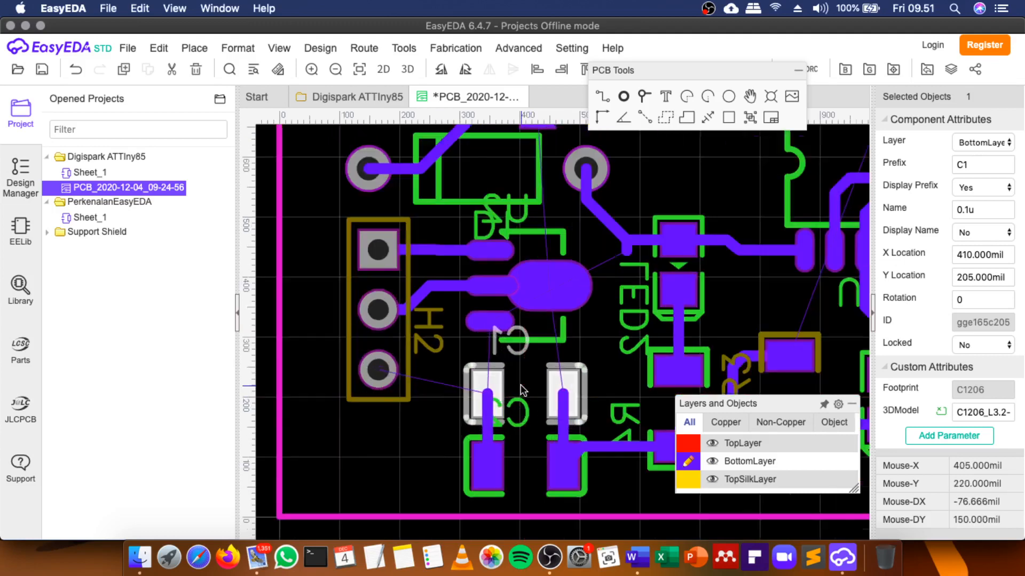
scroll(521, 390, up, 1)
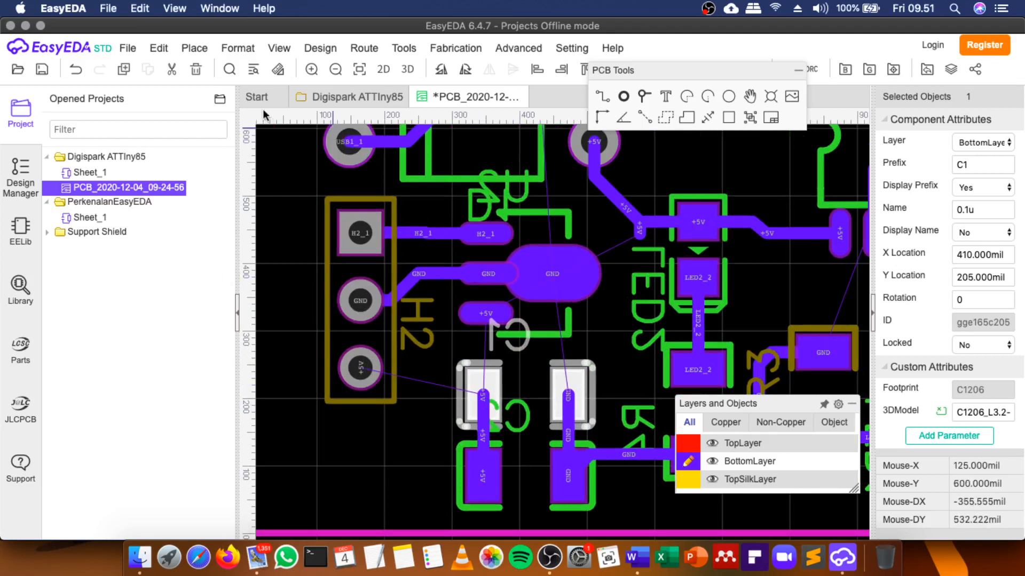
click(601, 99)
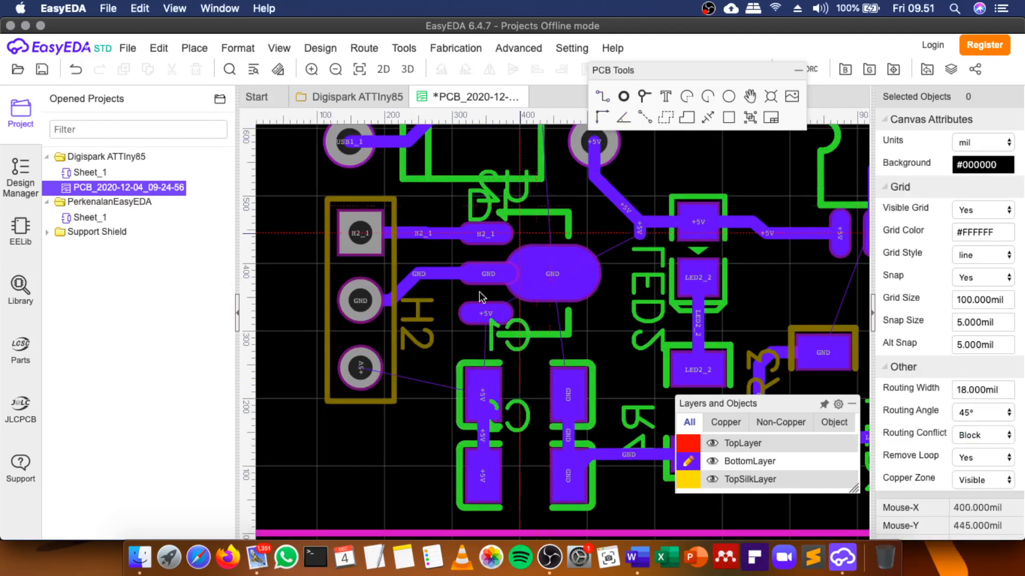
click(360, 369)
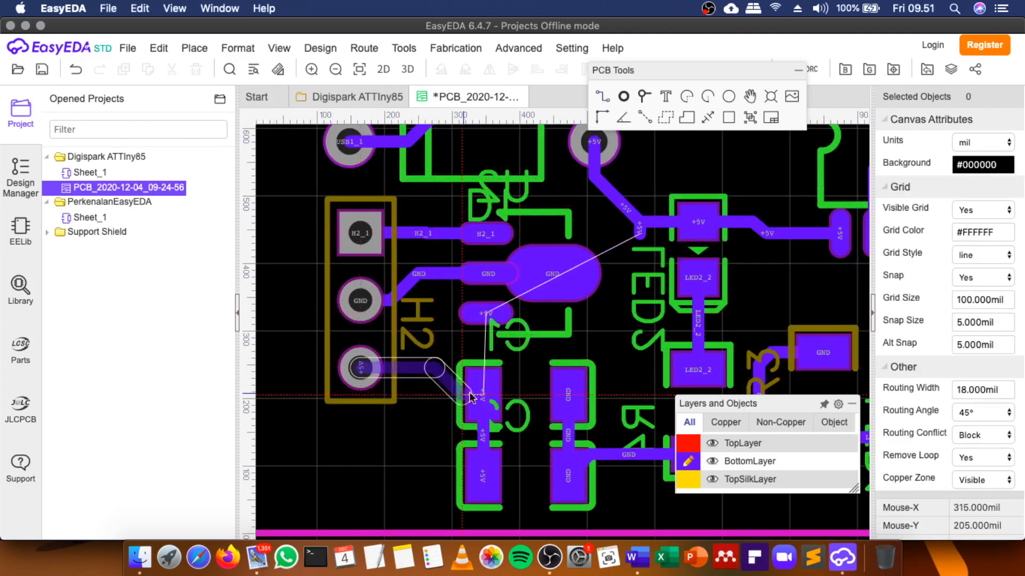
click(483, 368)
click(484, 313)
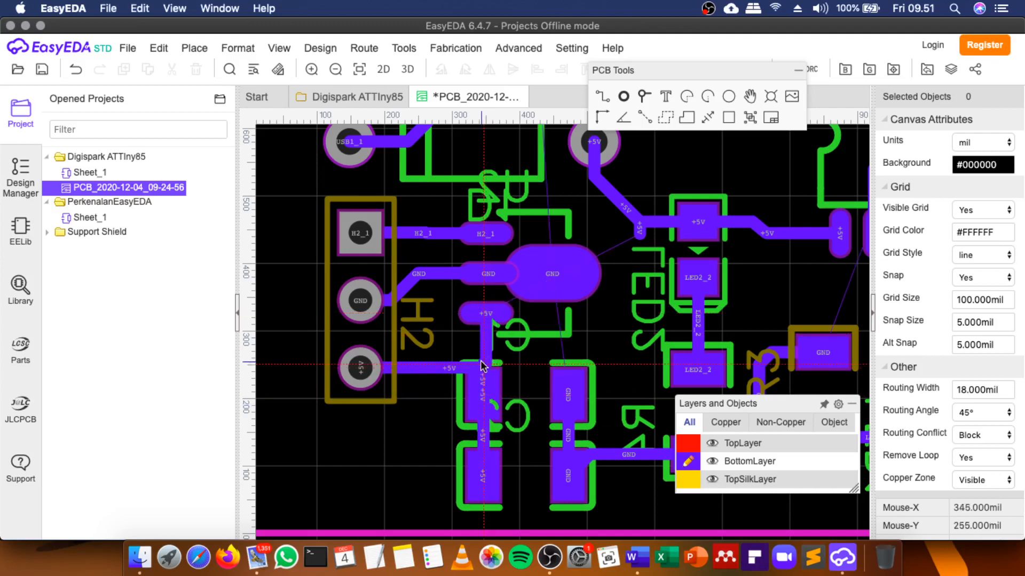
Route a GND track from the diode pad above D1 down to regulator U2's large GND tab.
scroll(580, 267, down, 1)
scroll(580, 267, down, 1)
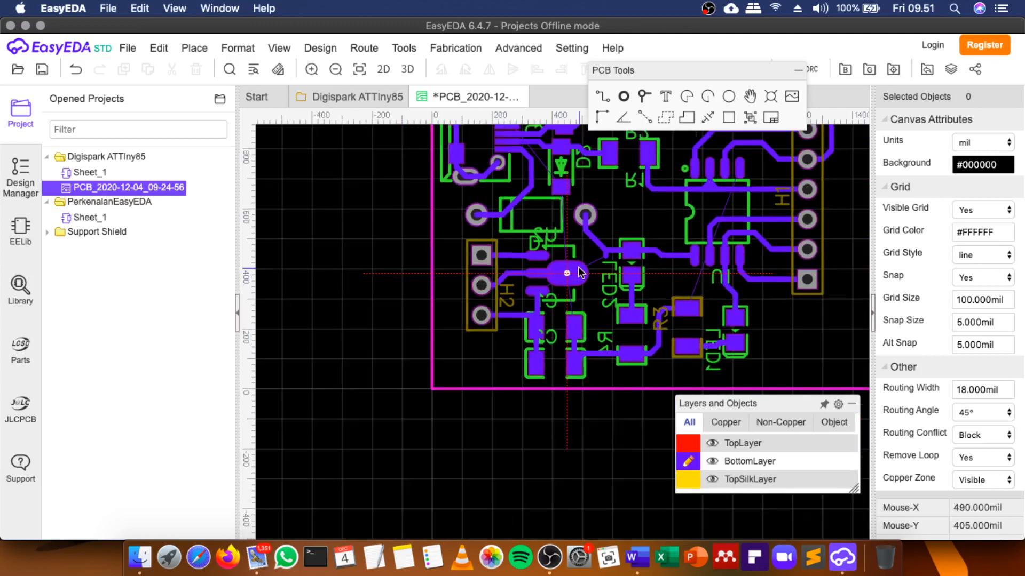
scroll(563, 187, up, 1)
click(567, 185)
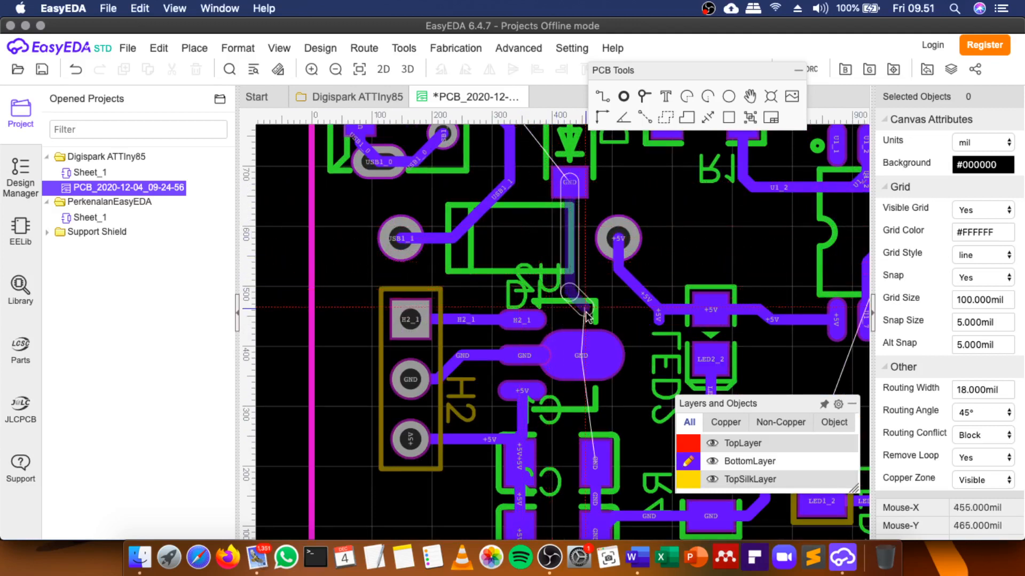
click(580, 357)
scroll(579, 240, down, 2)
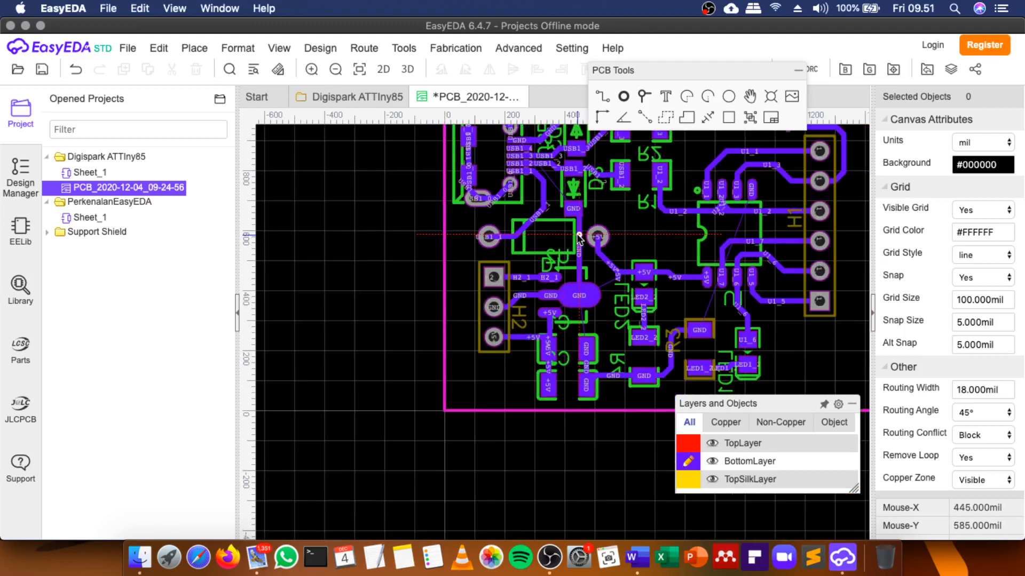
Undo the latest +5V and GND routing, the +5V track deletions, and the recent moves of D1, C1, C2, U2 and H2.
key(super+z)
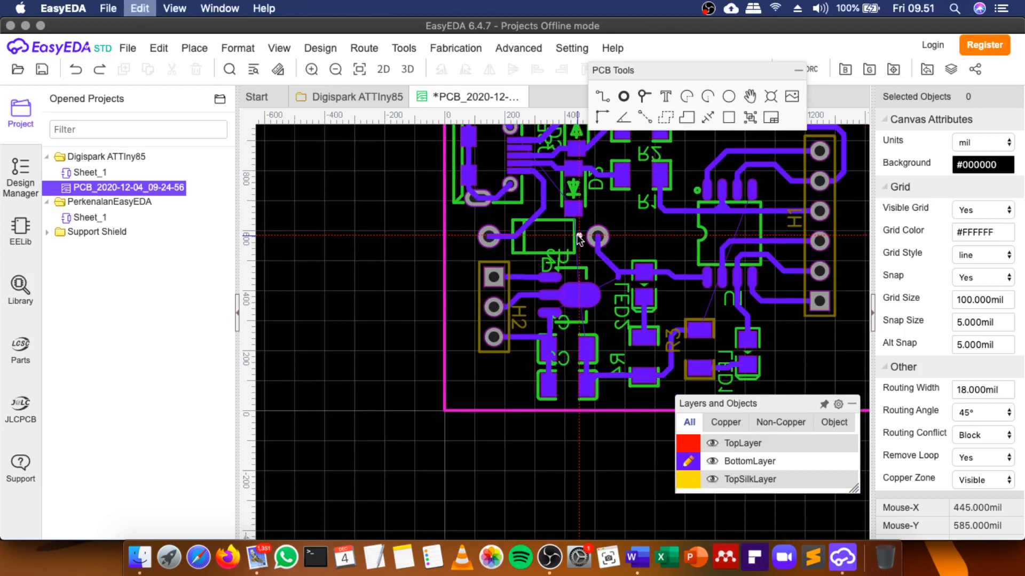
key(super+z)
key(super+z)
key(super+z)
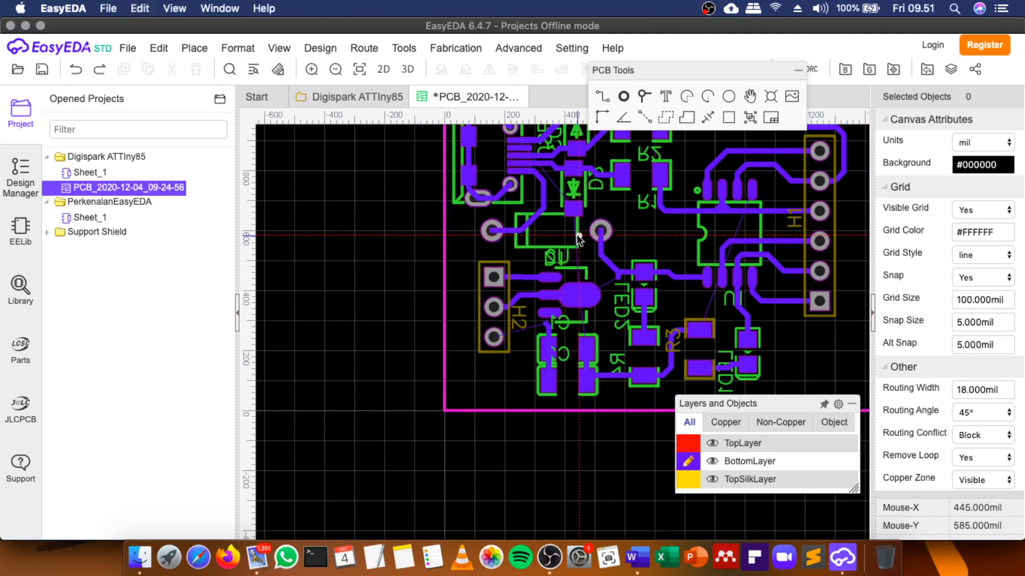
key(super+z)
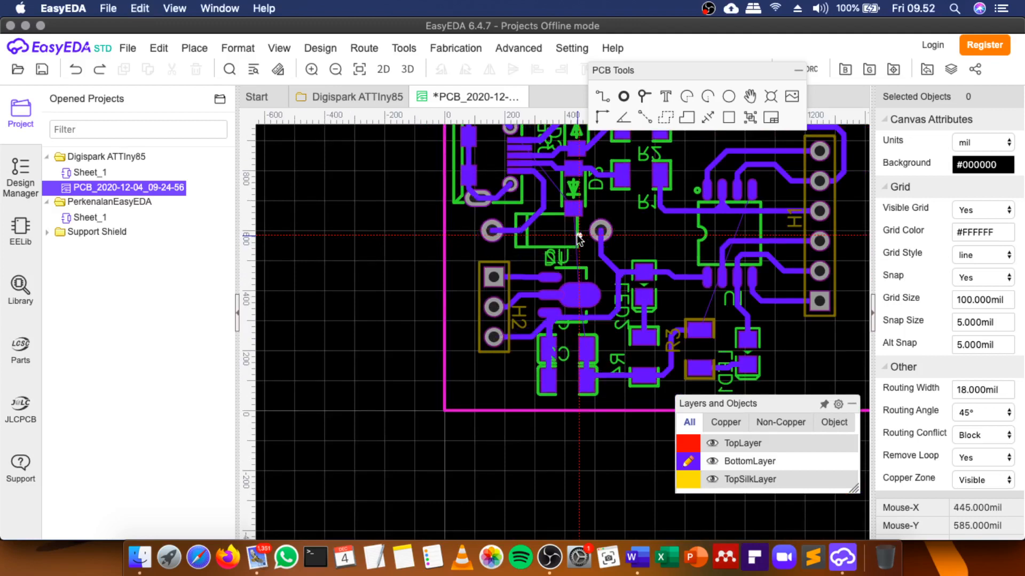
key(super+z)
key(super+z)
key(super+z)
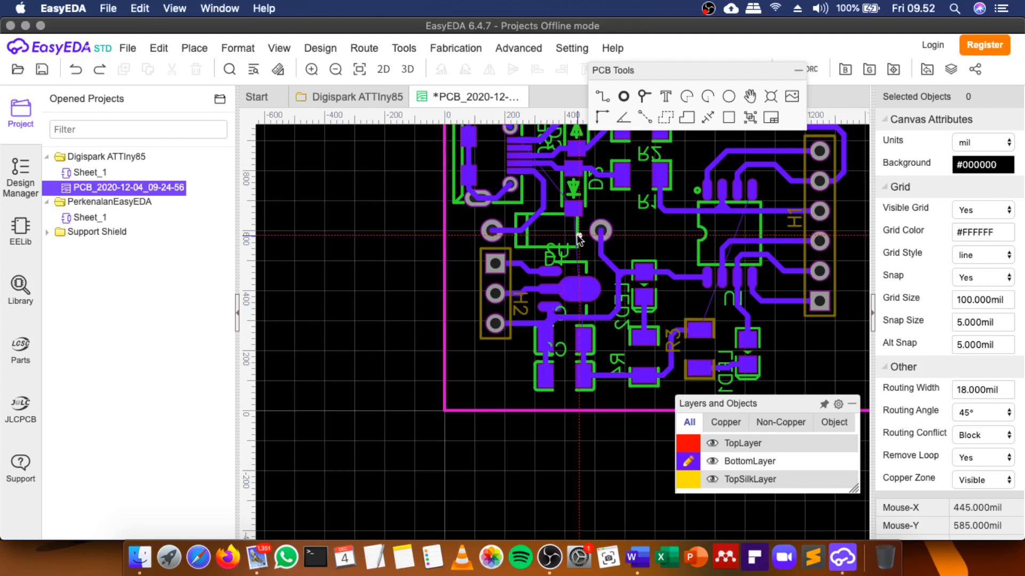
Route a GND track from the lower pad of the diode beside R1 to regulator U2's large GND tab.
scroll(577, 235, up, 2)
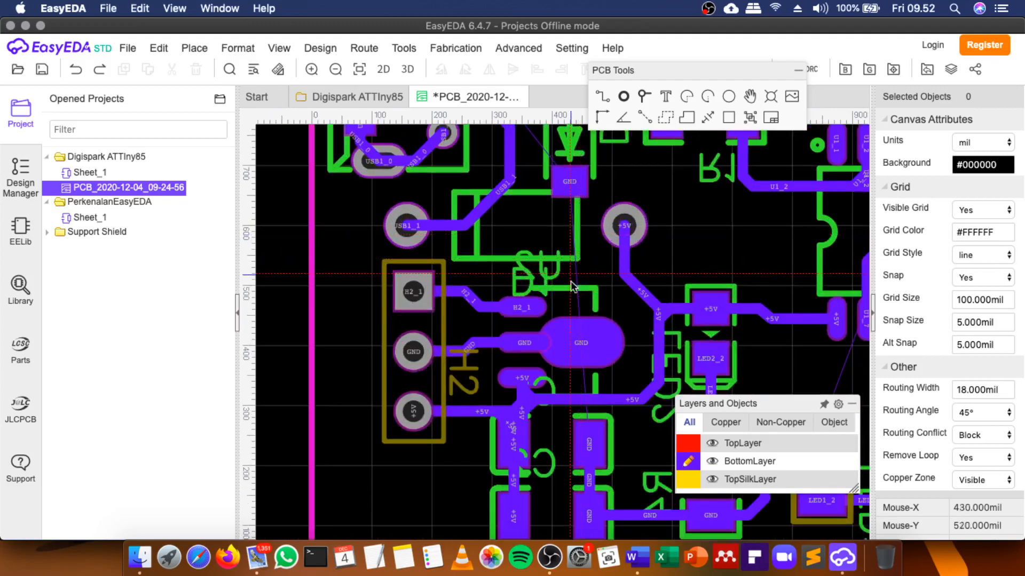
click(570, 171)
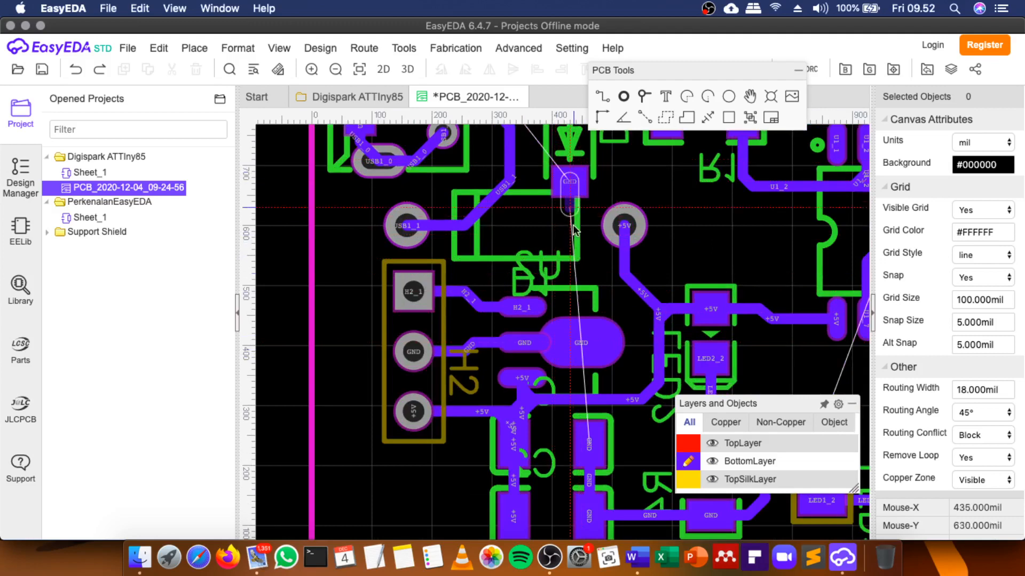
click(582, 334)
scroll(544, 327, down, 2)
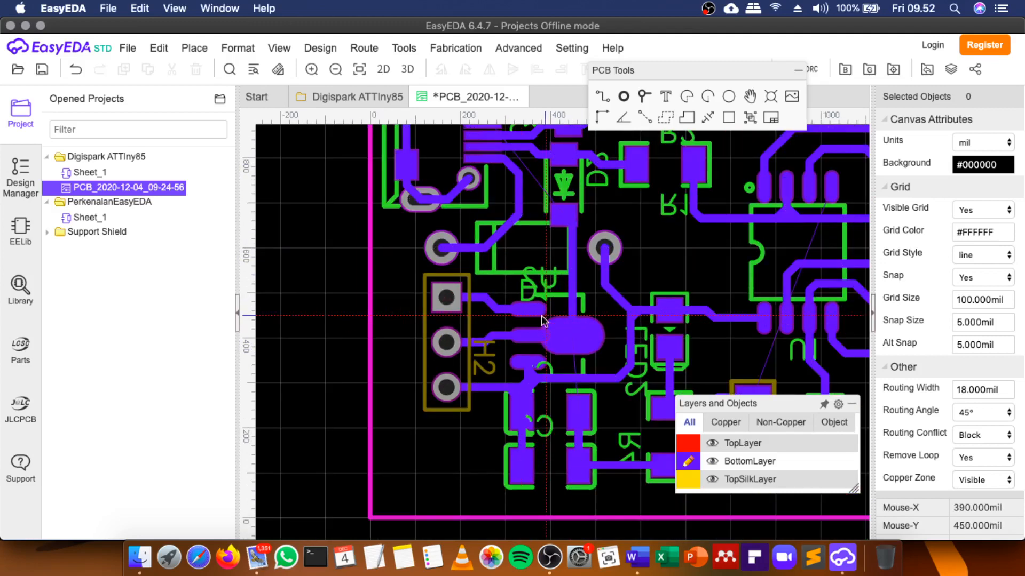
Route a GND track from header H2's GND pad along the board's left edge and over USB1 to the GND pad of the diode beside R2.
click(439, 337)
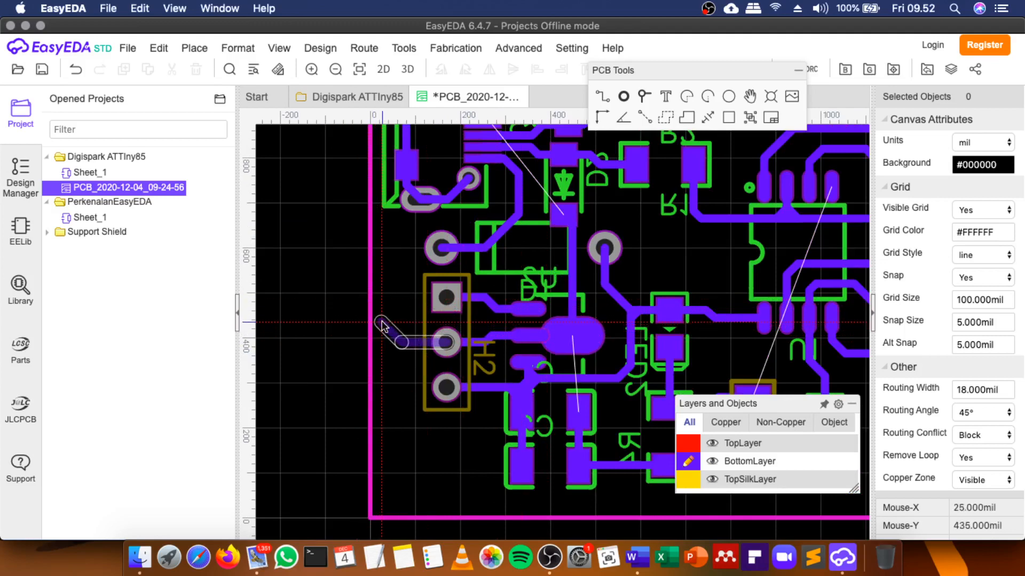
click(382, 324)
scroll(382, 324, down, 3)
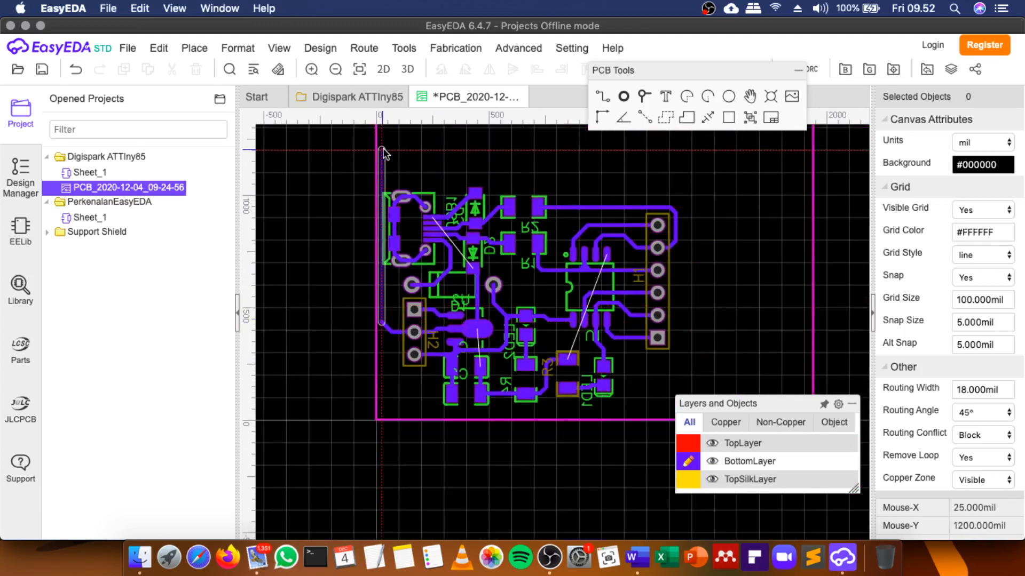
scroll(398, 142, up, 2)
scroll(398, 142, up, 2)
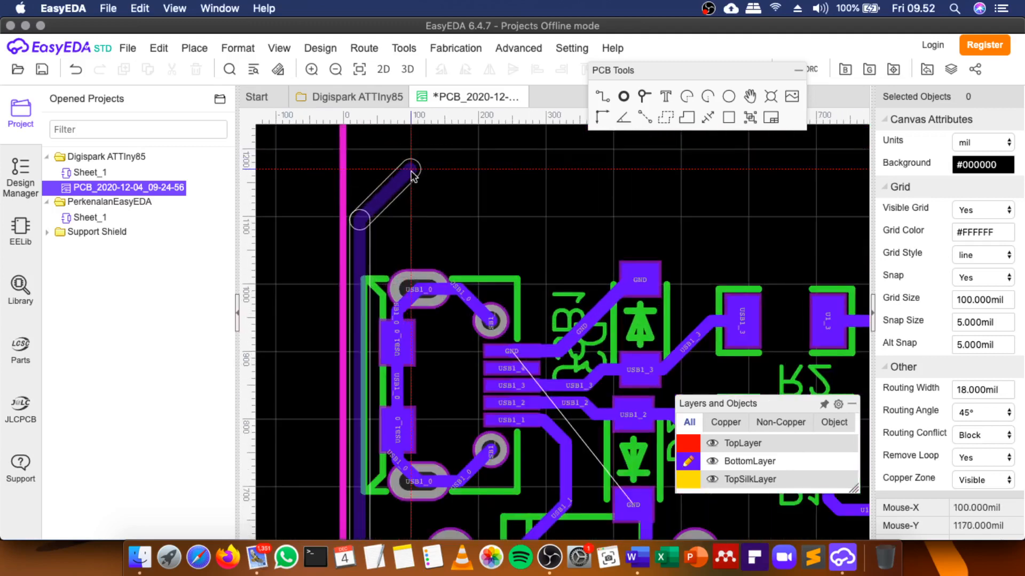
click(417, 224)
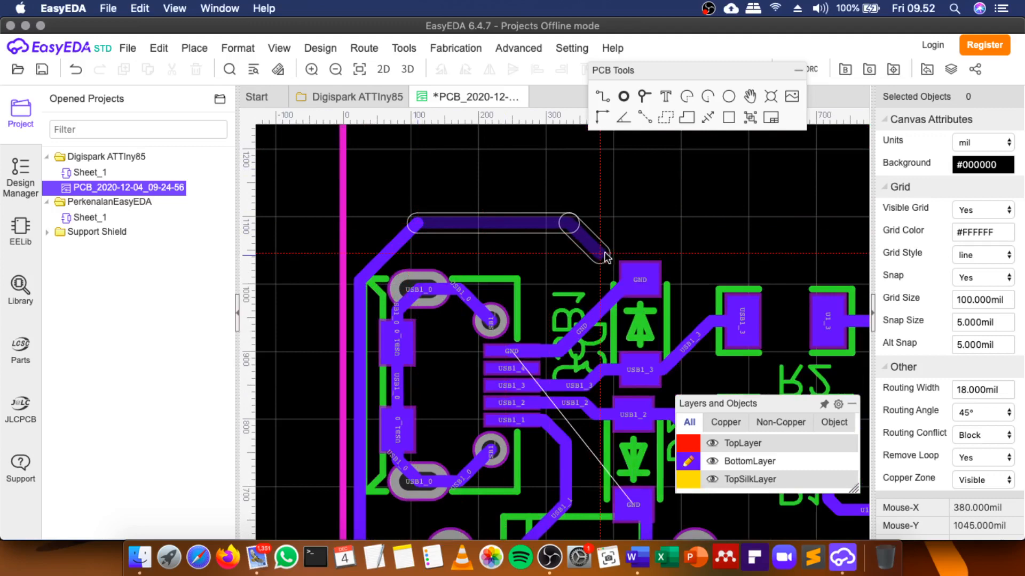
click(639, 251)
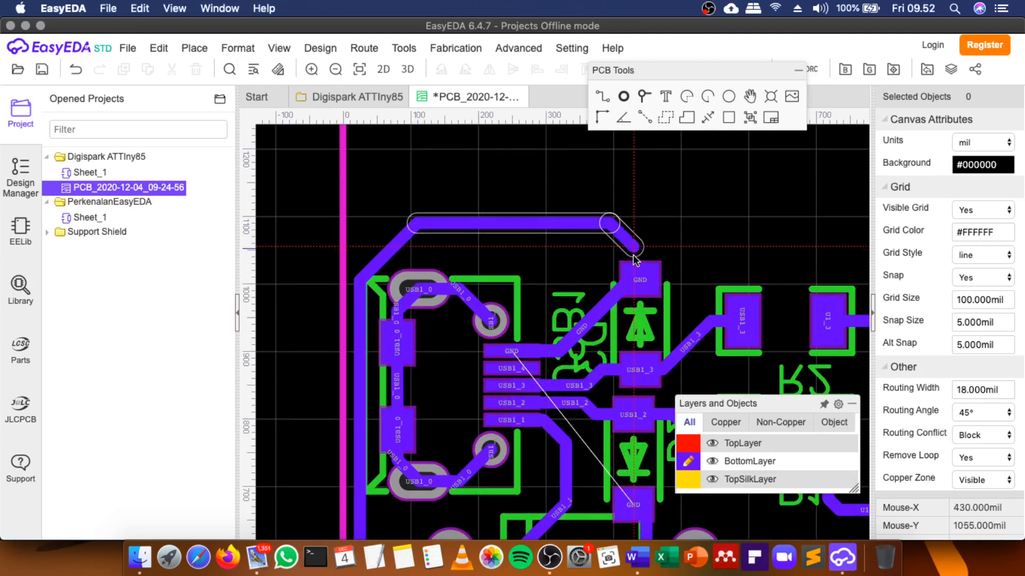
click(636, 277)
scroll(587, 287, down, 4)
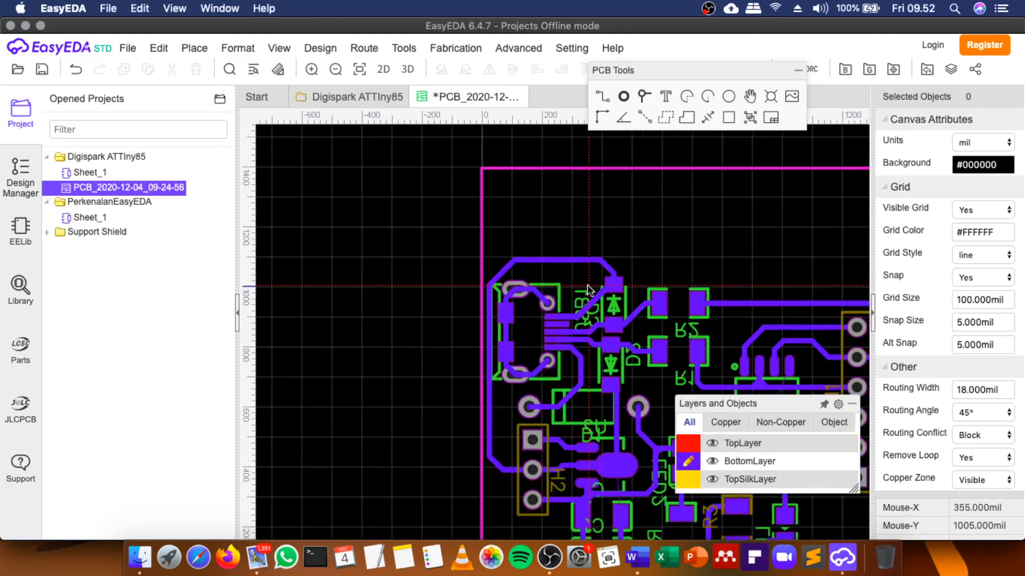
Route a GND track from capacitor C2's GND pad beneath C2 and up past H2 to join the GND track at the board's left edge.
scroll(587, 387, down, 1)
scroll(561, 405, down, 2)
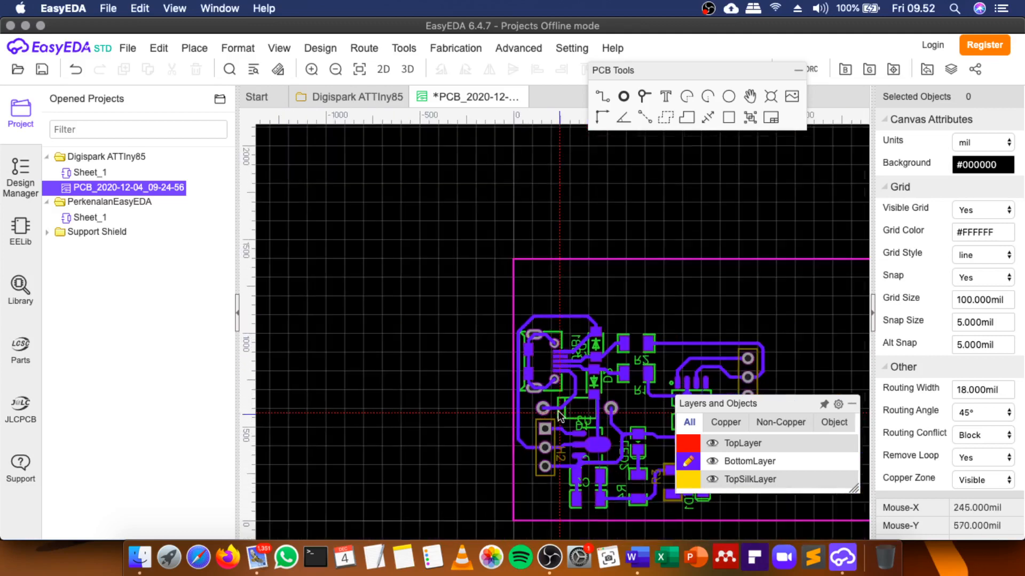
scroll(587, 454, up, 3)
scroll(589, 453, up, 5)
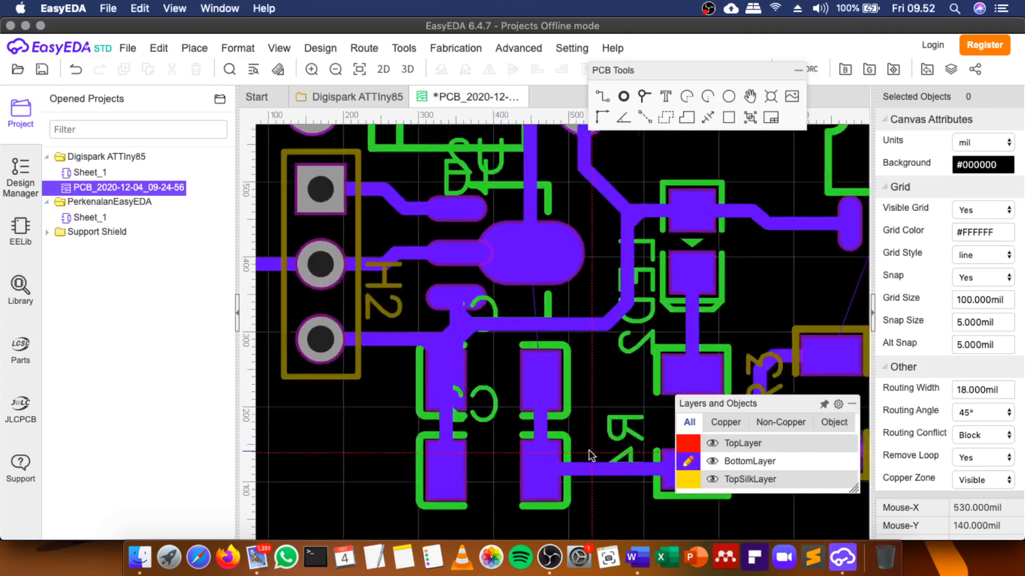
scroll(559, 385, down, 2)
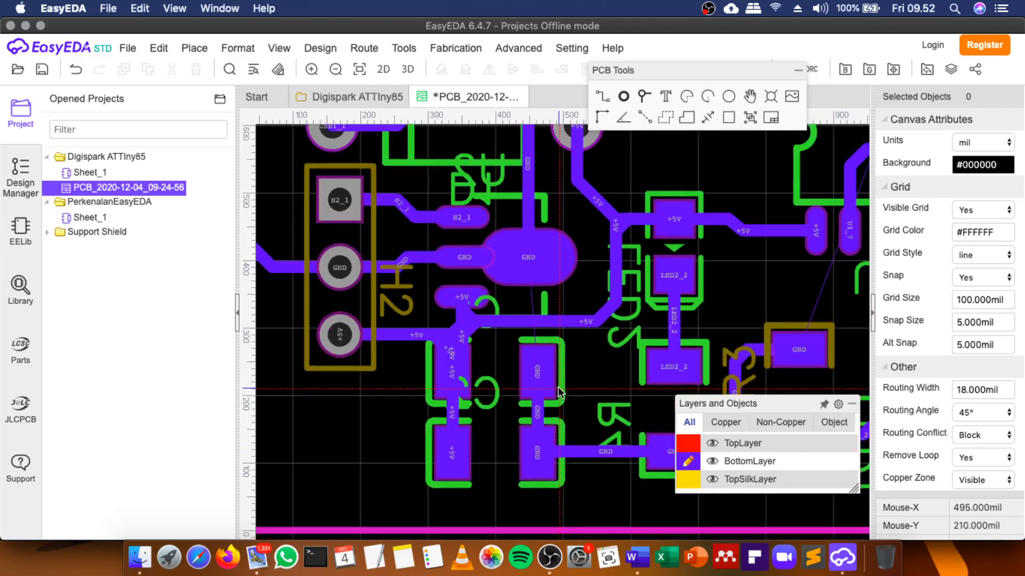
scroll(537, 451, down, 2)
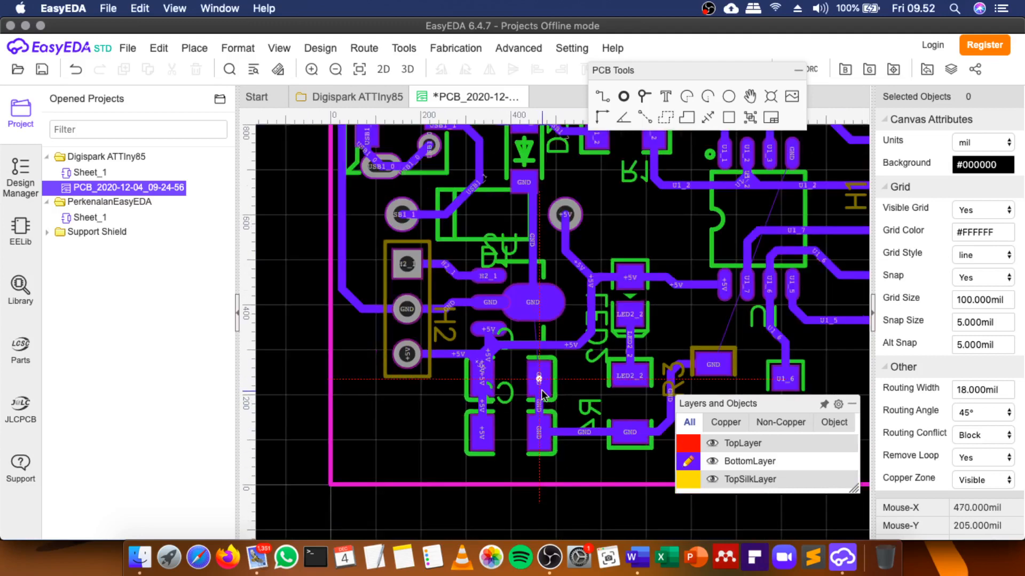
click(549, 439)
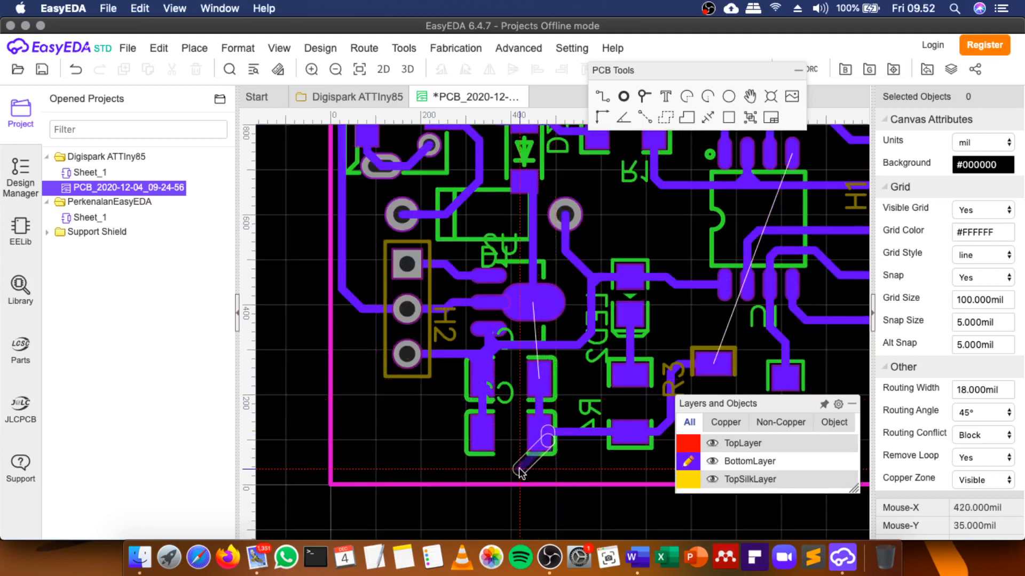
click(518, 470)
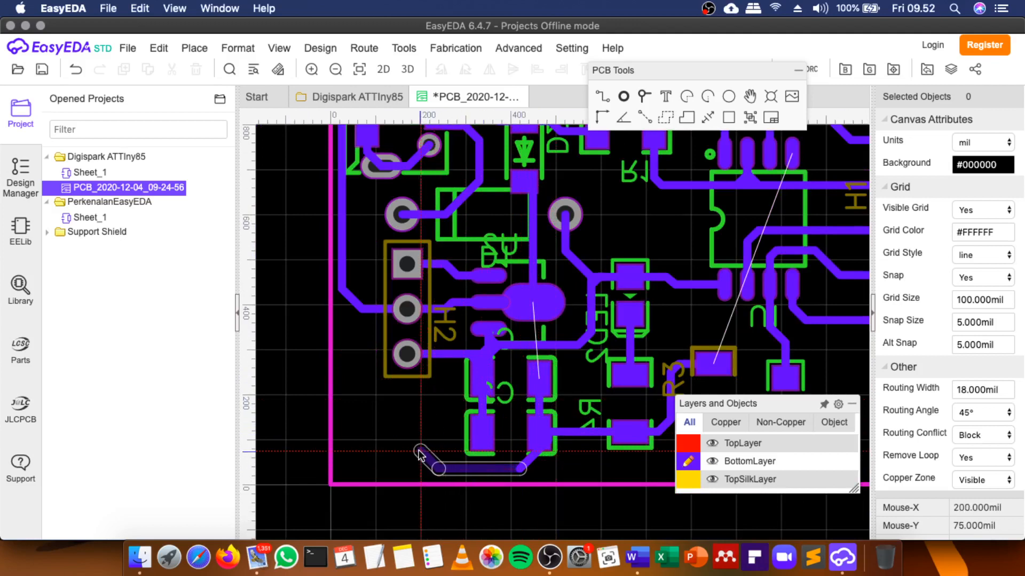
click(359, 445)
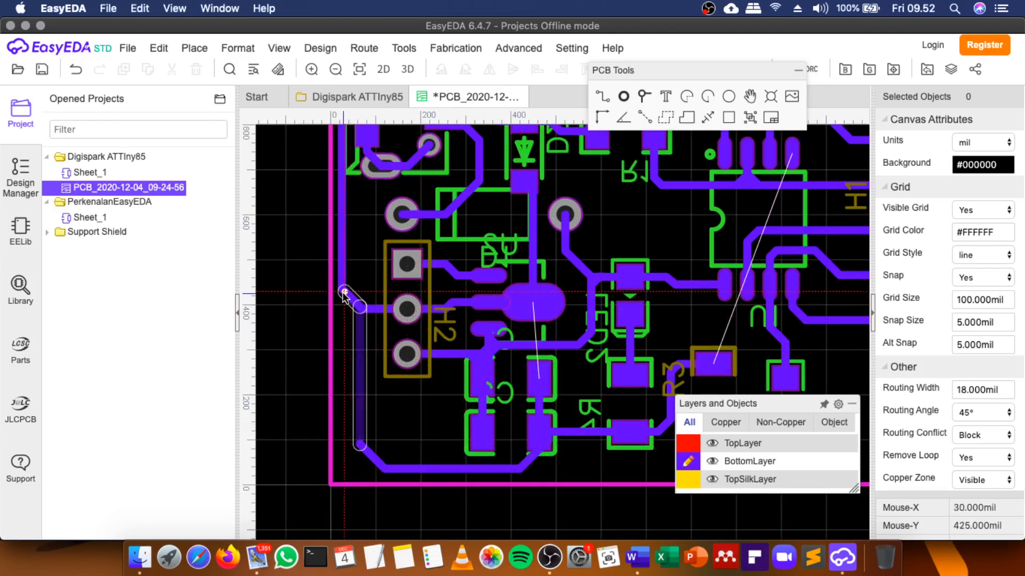
click(342, 290)
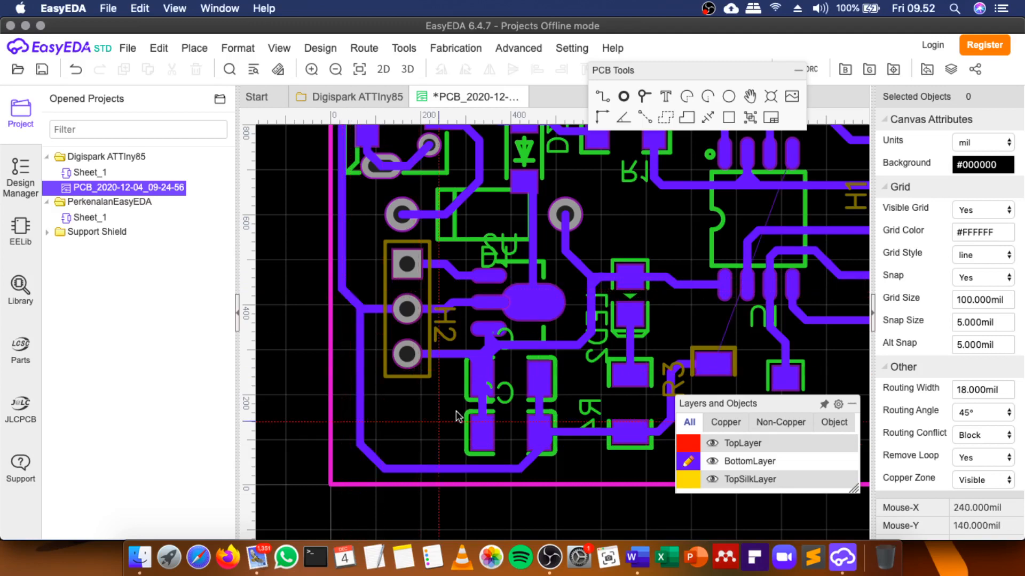
scroll(462, 406, down, 2)
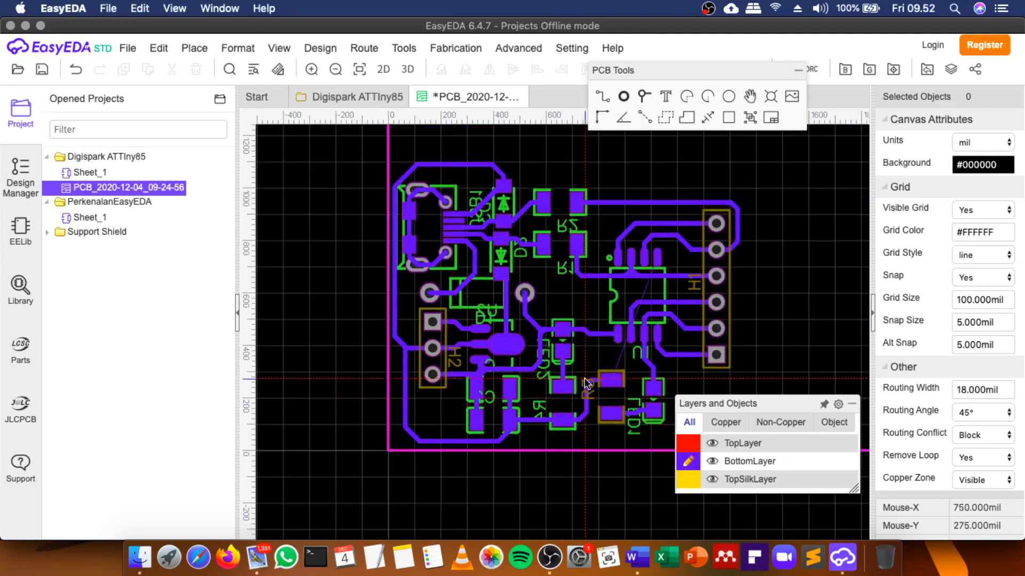
scroll(674, 265, up, 4)
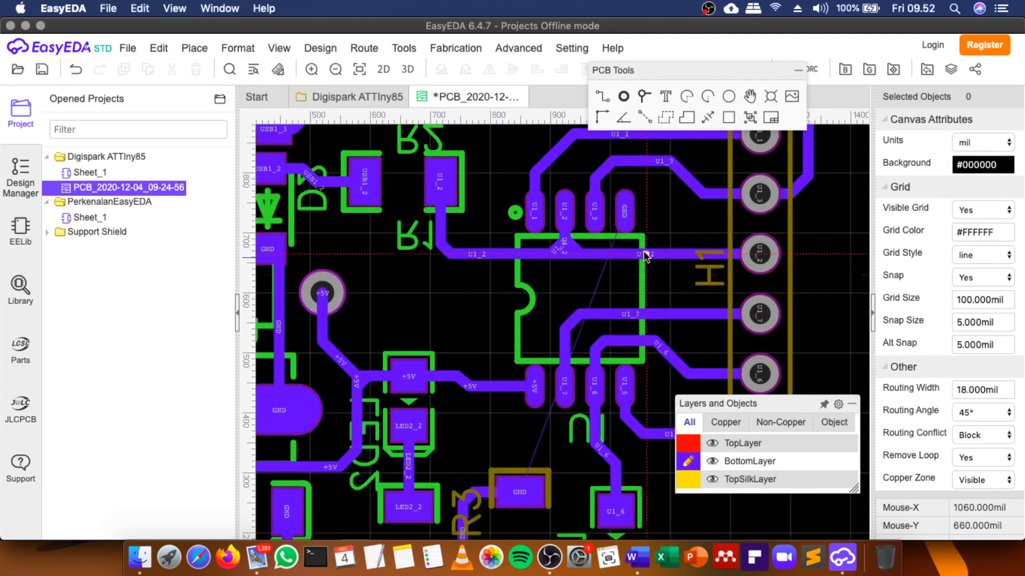
scroll(632, 261, down, 1)
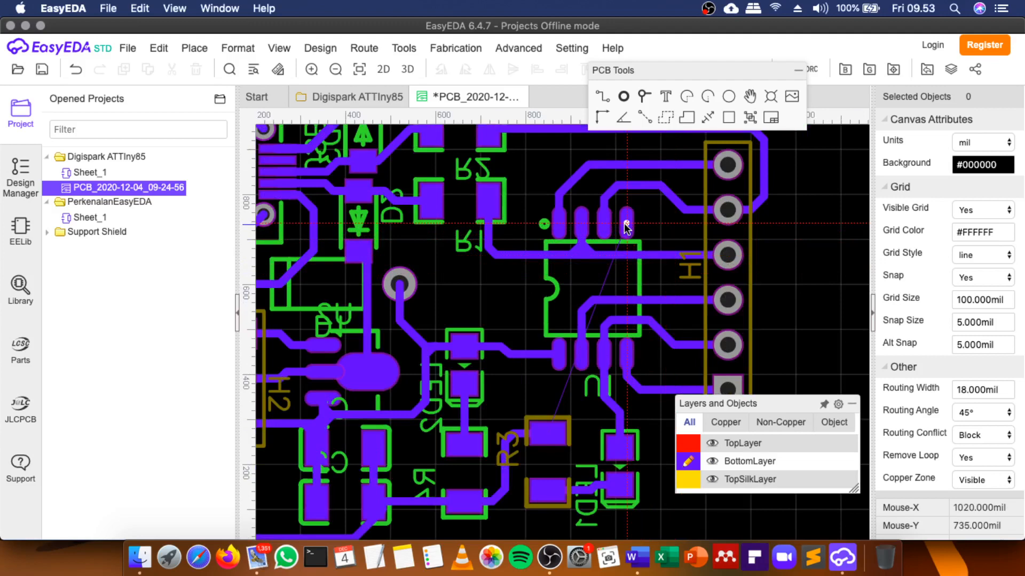
drag(626, 227, 607, 122)
scroll(648, 221, up, 4)
scroll(647, 222, down, 3)
scroll(643, 227, down, 5)
scroll(642, 222, up, 5)
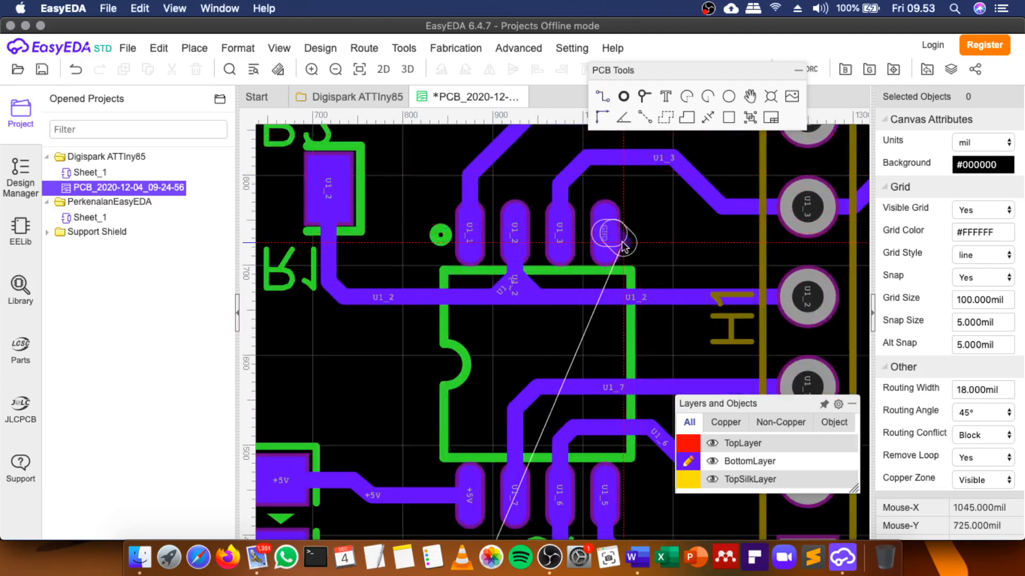
click(681, 235)
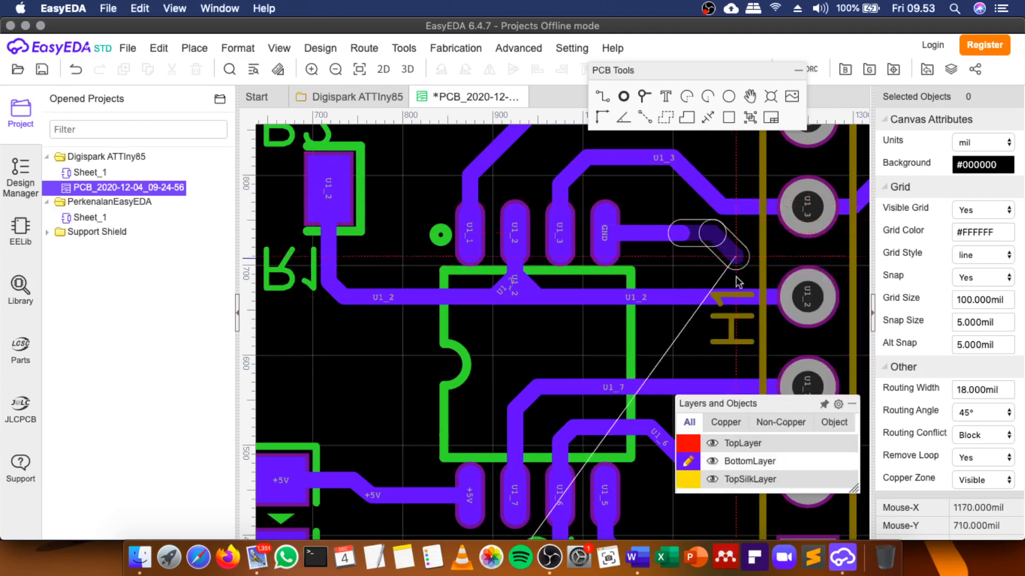
mouse_move(733, 403)
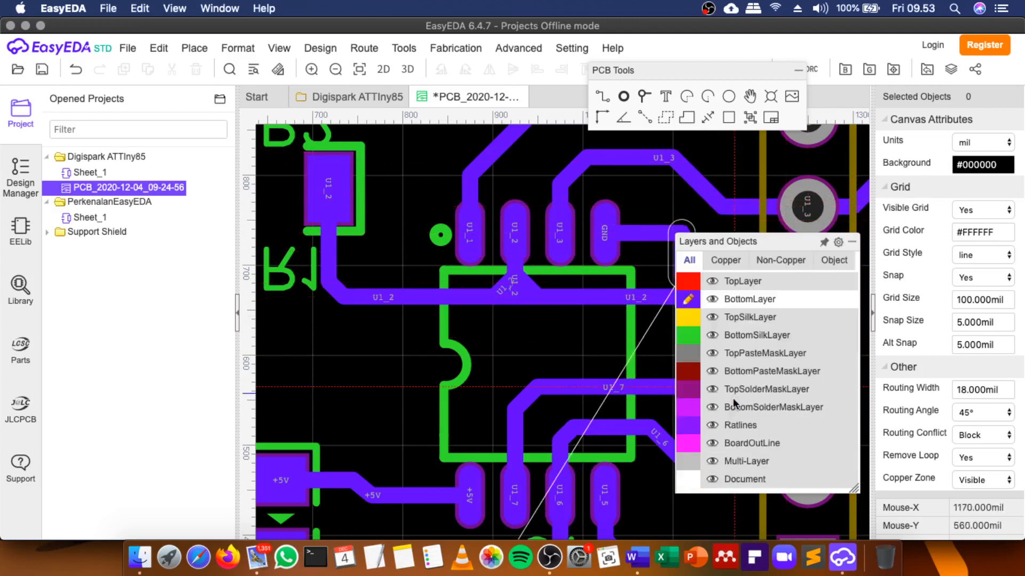
click(718, 267)
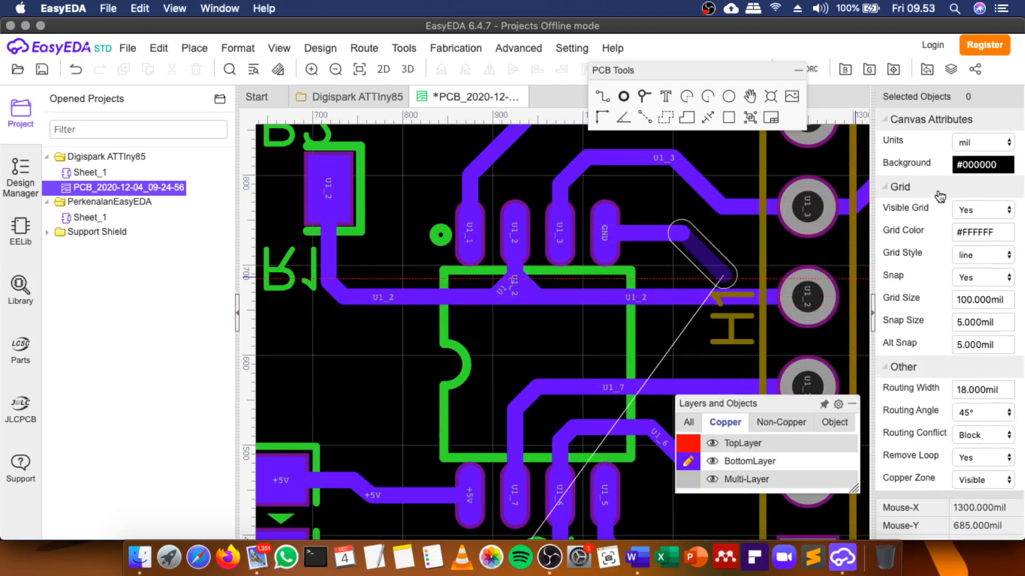
scroll(933, 306, down, 2)
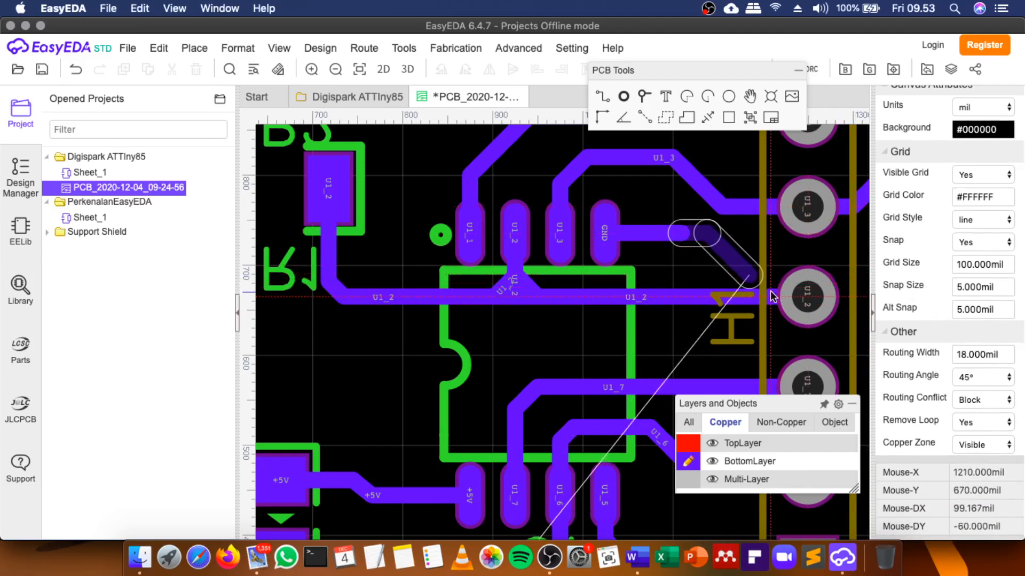
scroll(888, 149, up, 2)
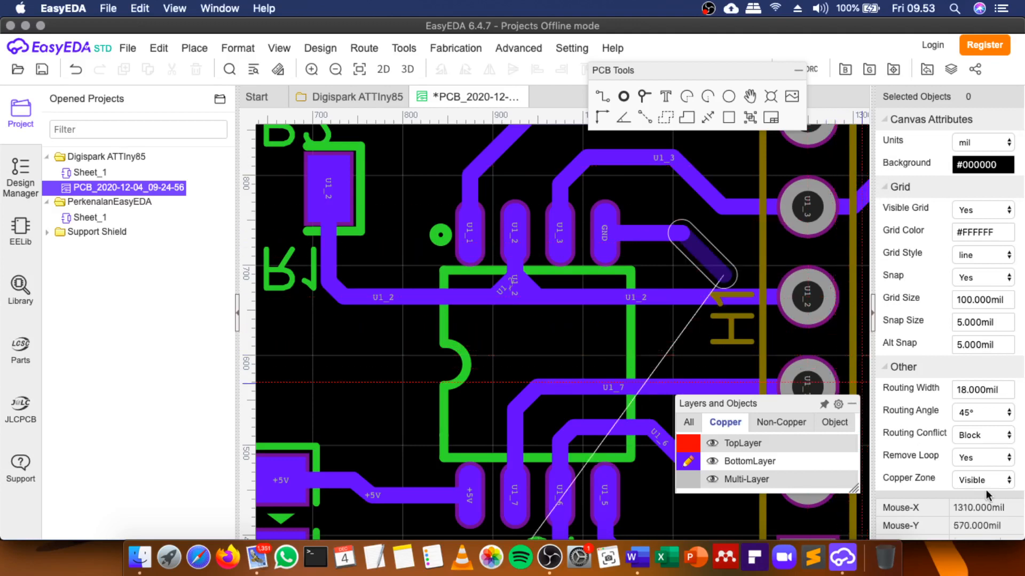
scroll(985, 489, down, 2)
scroll(981, 486, up, 2)
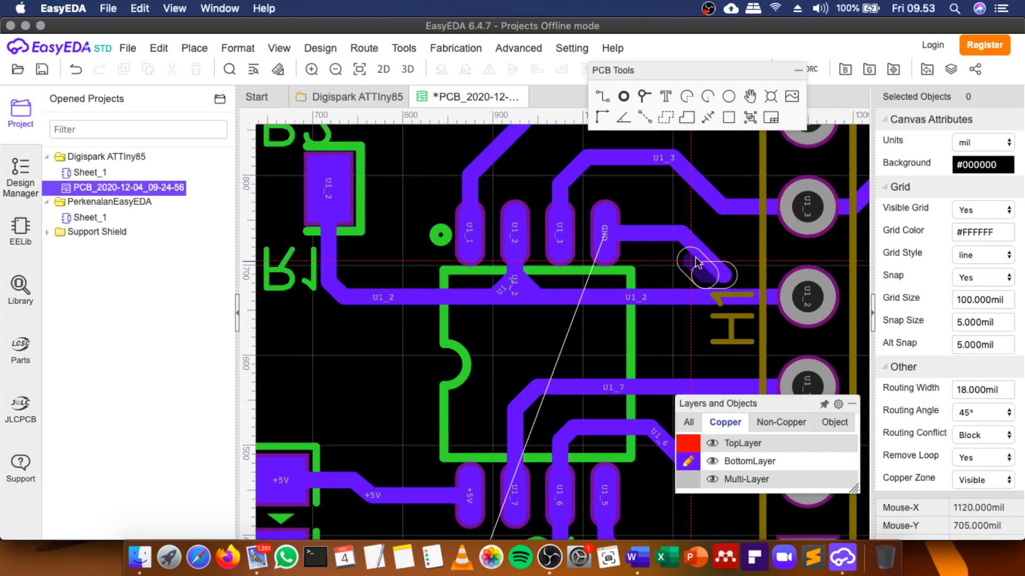
key(ctrl+z)
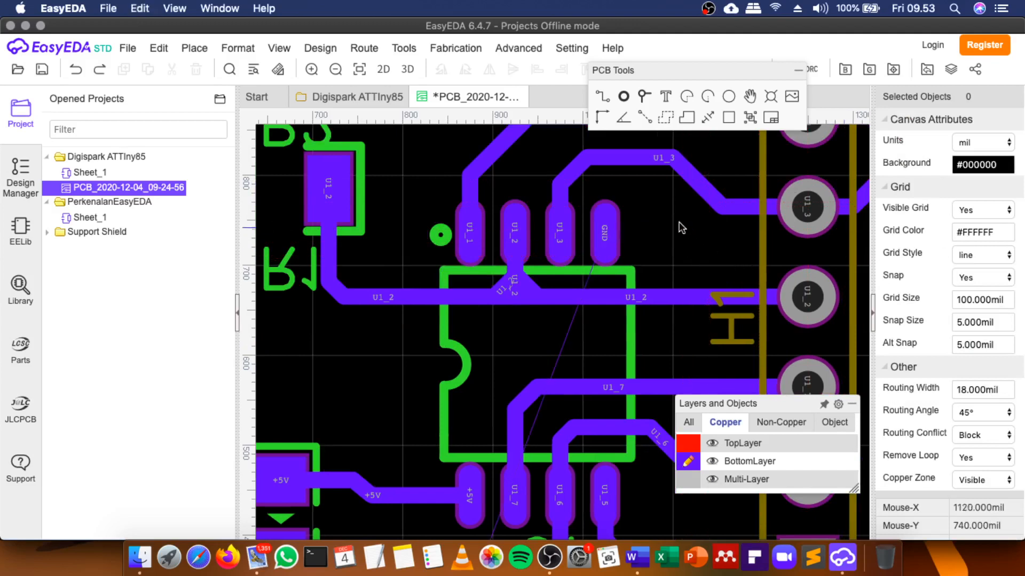
Route a short bottom-layer GND track from U1's GND pad toward H1 and switch the route to TopLayer.
click(602, 98)
click(606, 235)
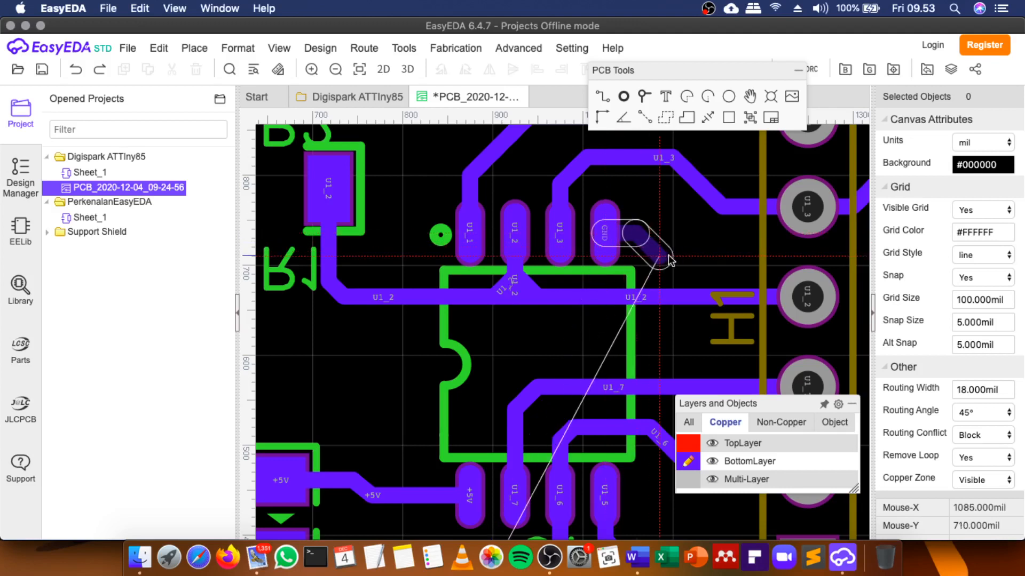
click(682, 251)
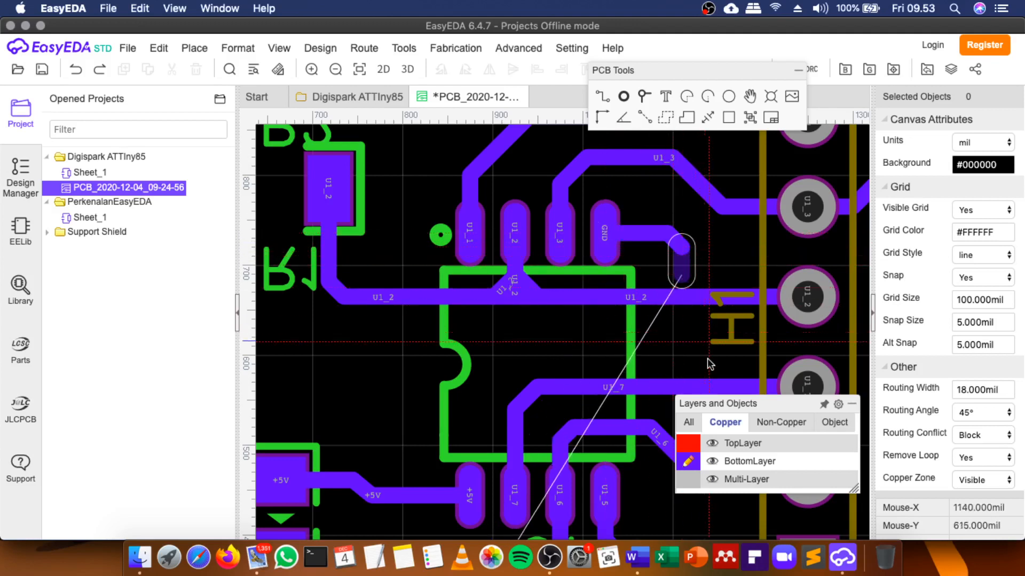
click(689, 447)
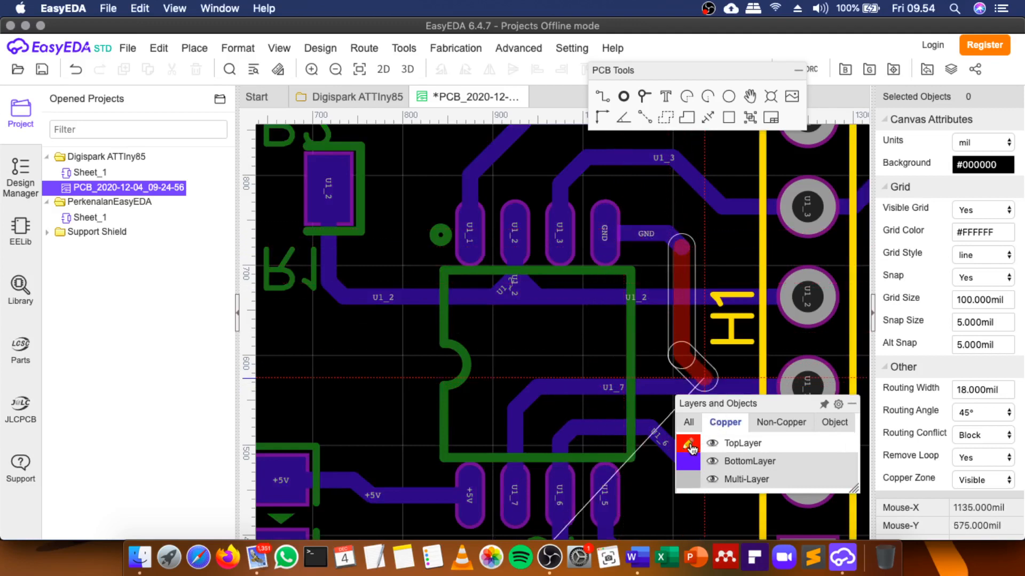
Continue the GND track on TopLayer down between U1 and H1 and across above R3, finishing on BottomLayer at R3's GND pad.
drag(738, 404, 815, 234)
scroll(709, 295, down, 2)
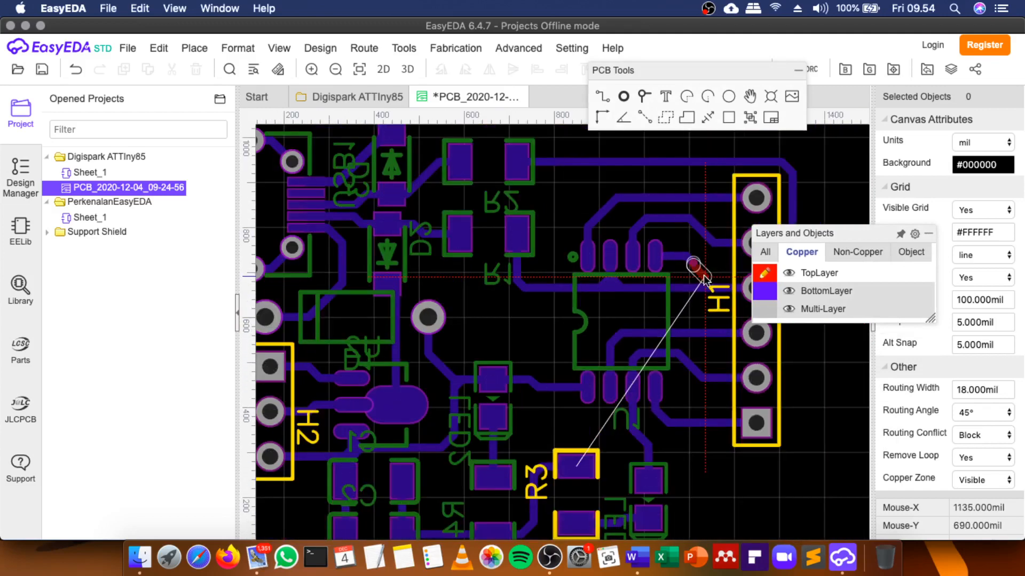
scroll(694, 325, up, 1)
scroll(678, 319, down, 2)
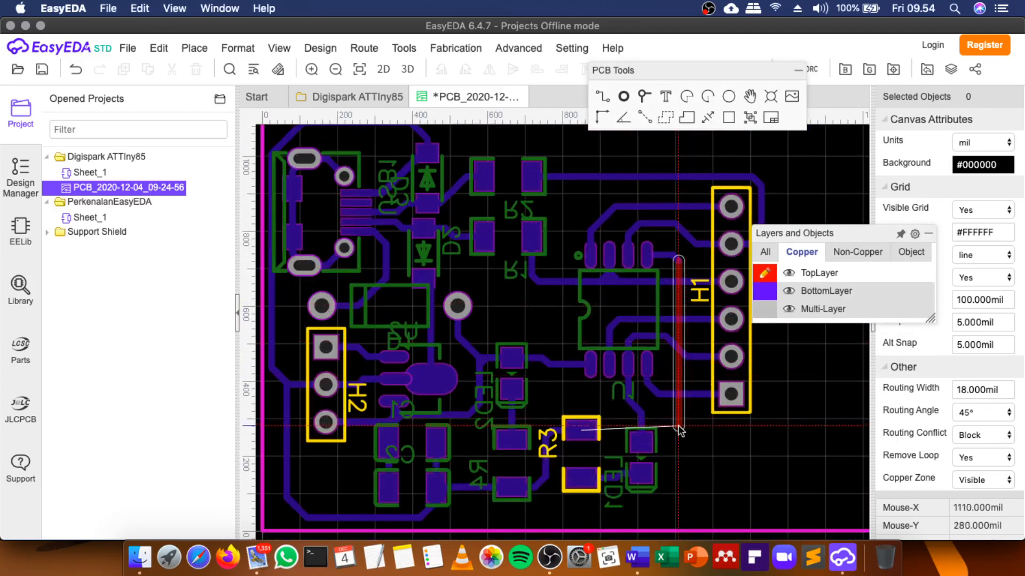
scroll(680, 414, up, 2)
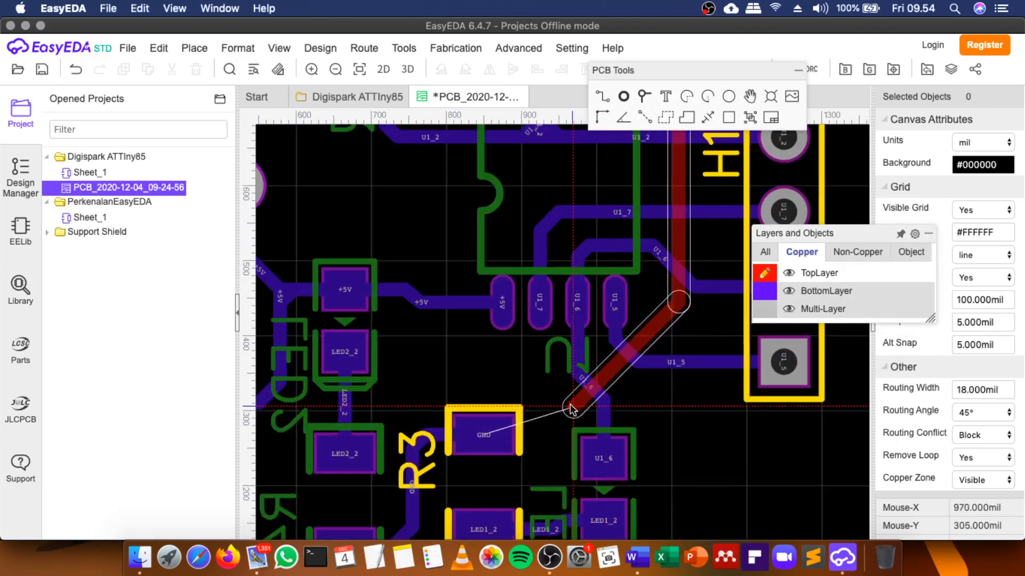
click(639, 387)
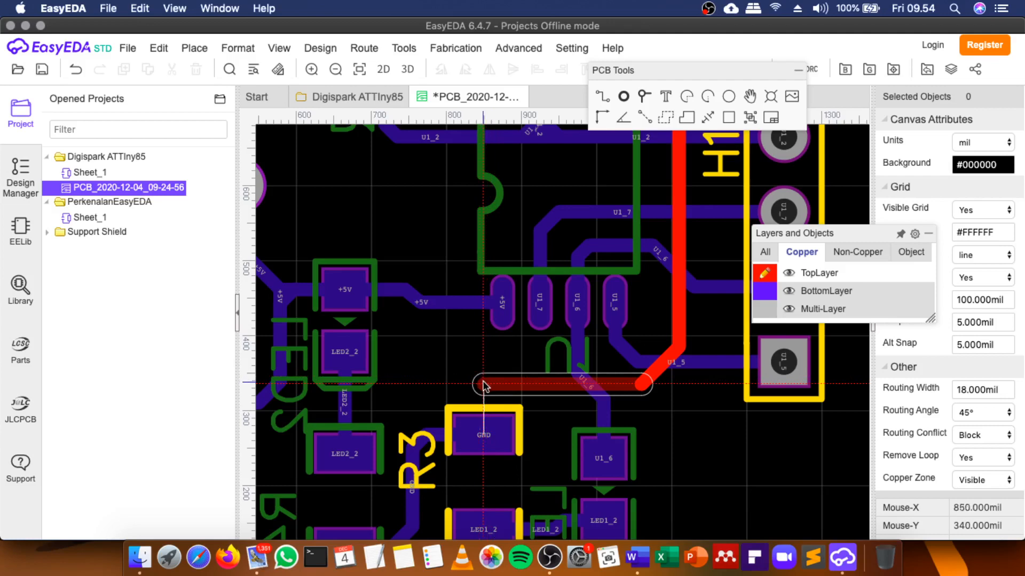
click(483, 385)
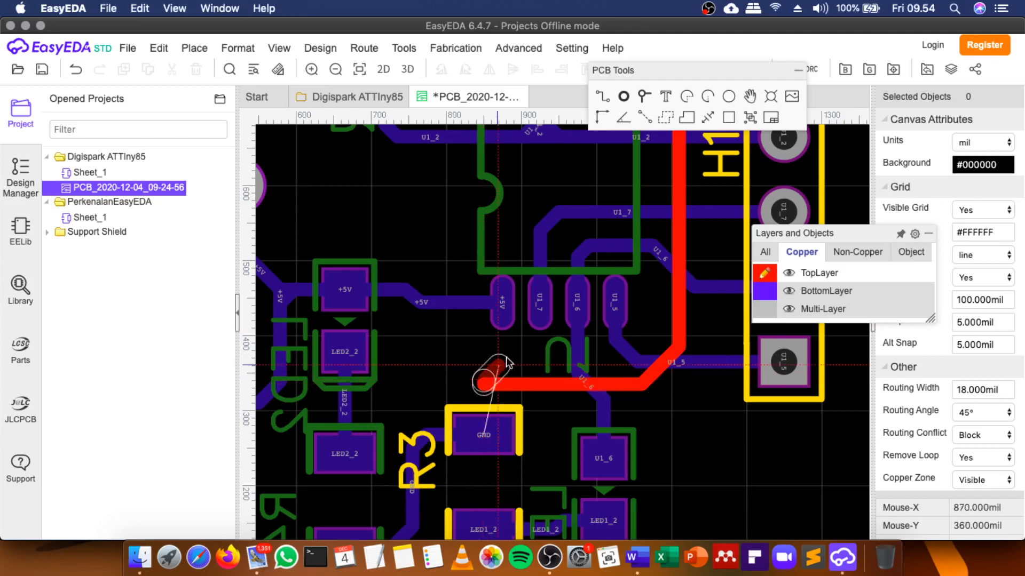
click(768, 295)
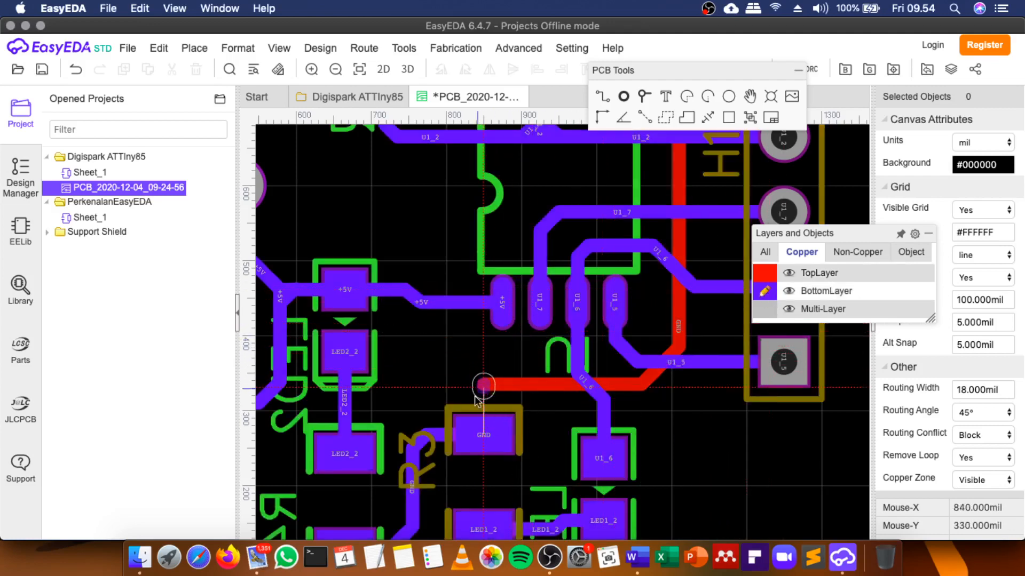
scroll(552, 363, down, 3)
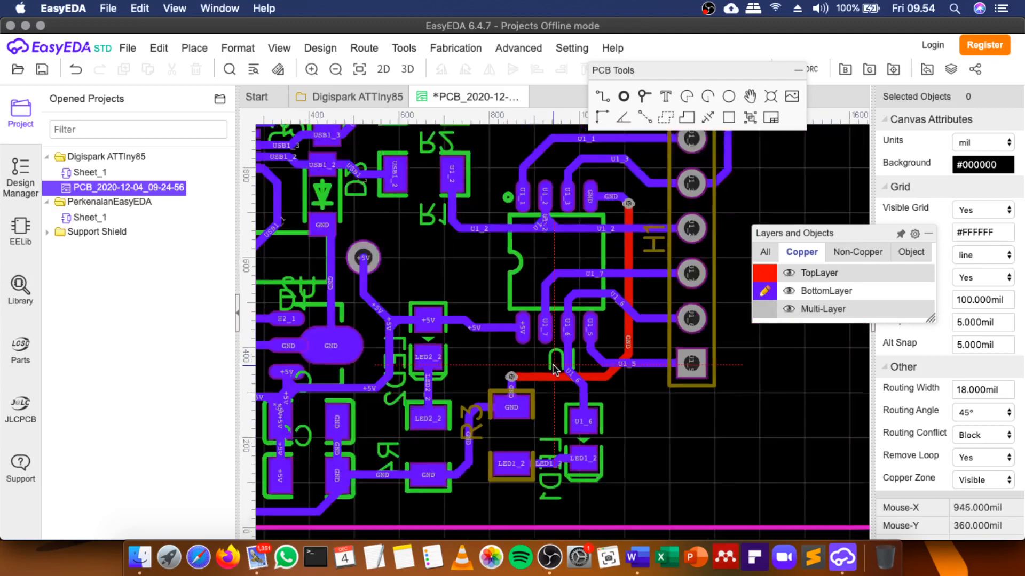
Shift the horizontal segment of the top-layer GND track above R3 slightly upward, away from R3.
scroll(622, 238, up, 5)
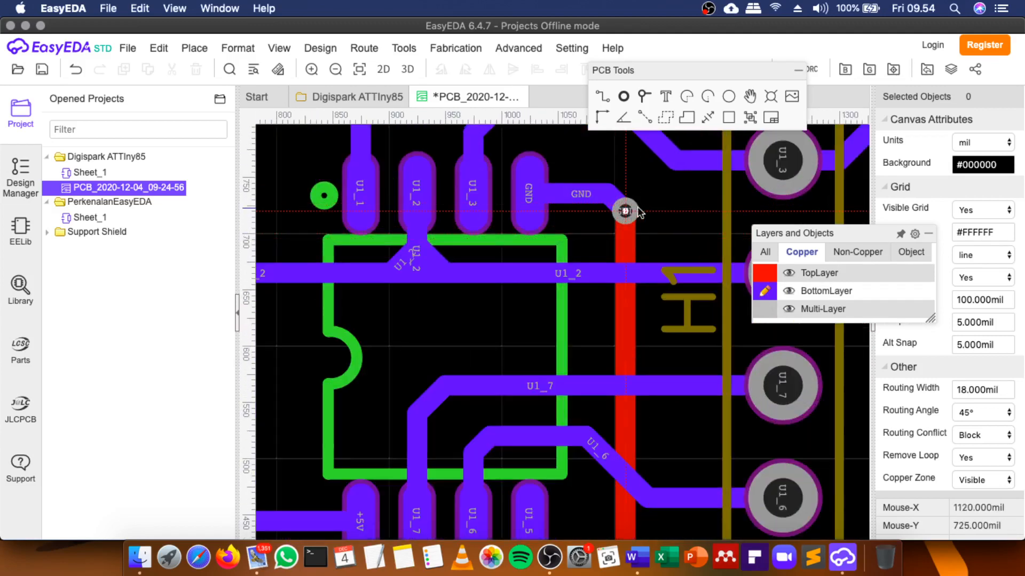
scroll(640, 212, down, 4)
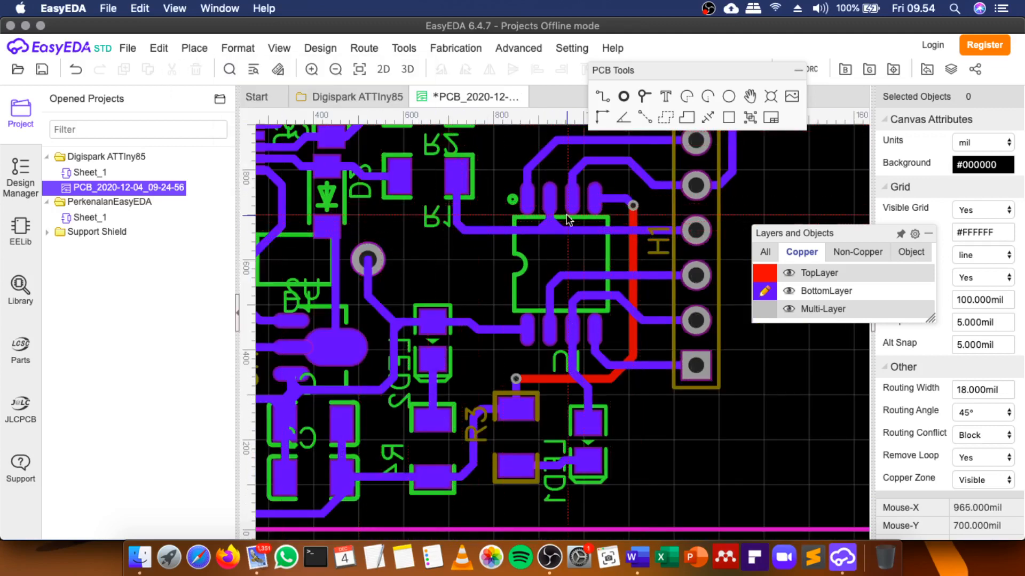
scroll(559, 395, up, 2)
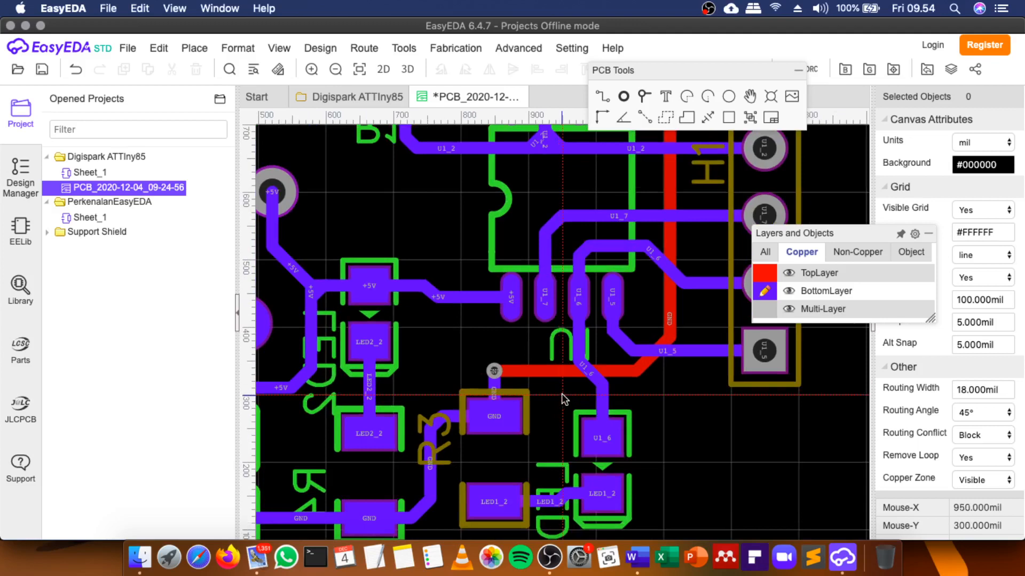
click(558, 372)
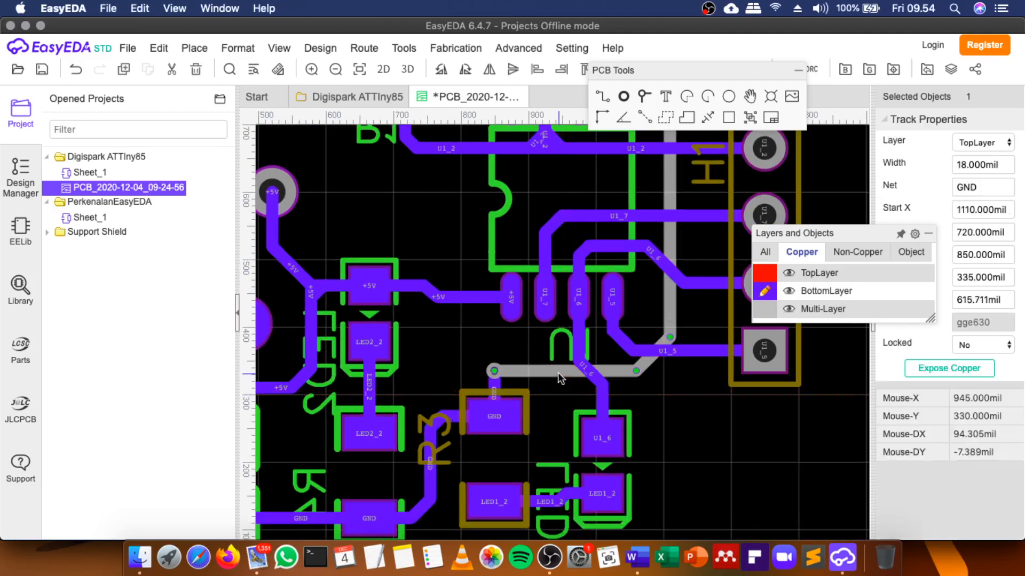
click(558, 367)
drag(559, 367, 556, 360)
scroll(494, 373, up, 3)
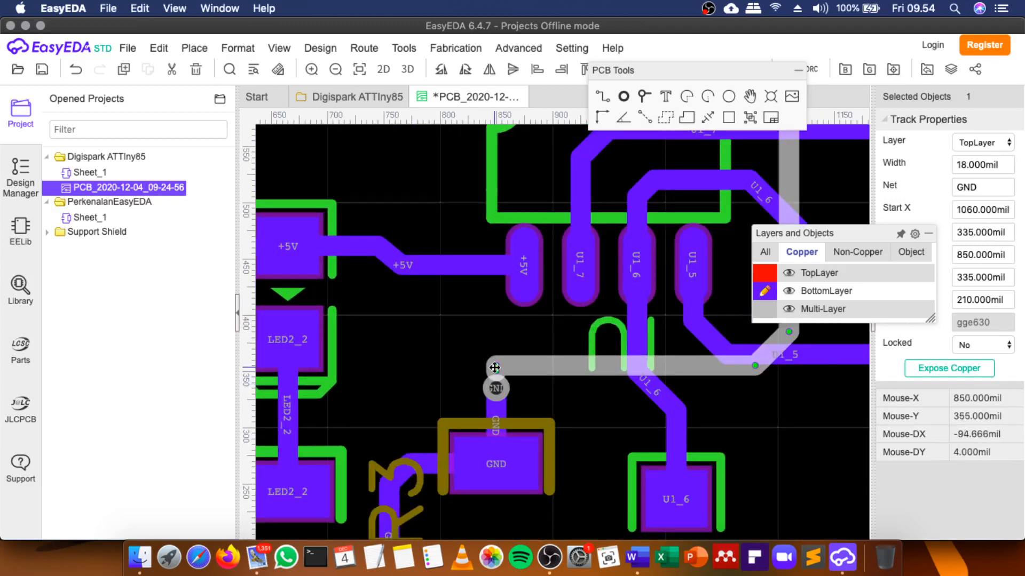
Move the GND via above R3 to 855, 355 mil so that it sits on the shifted top-layer track.
click(496, 384)
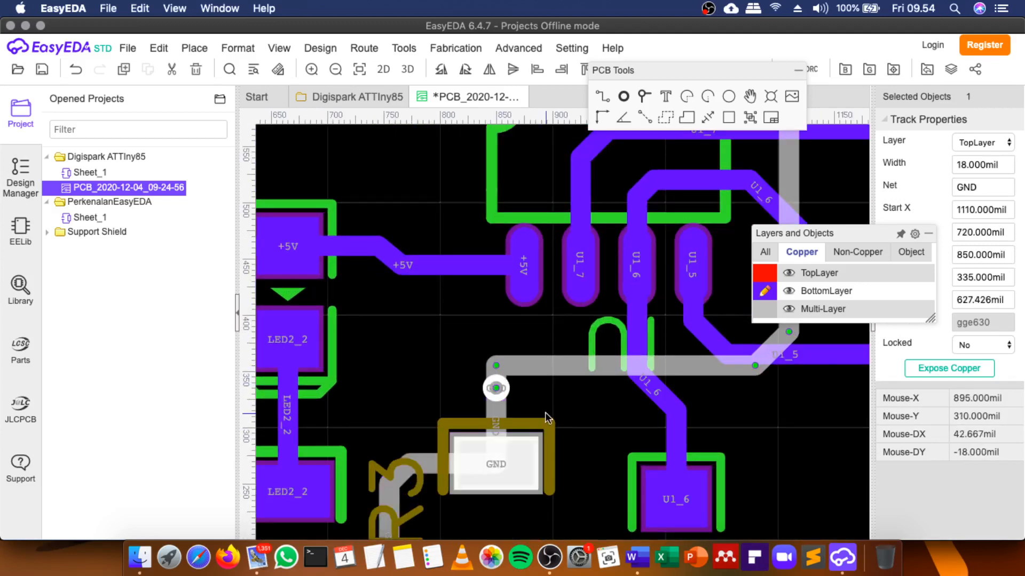
click(504, 398)
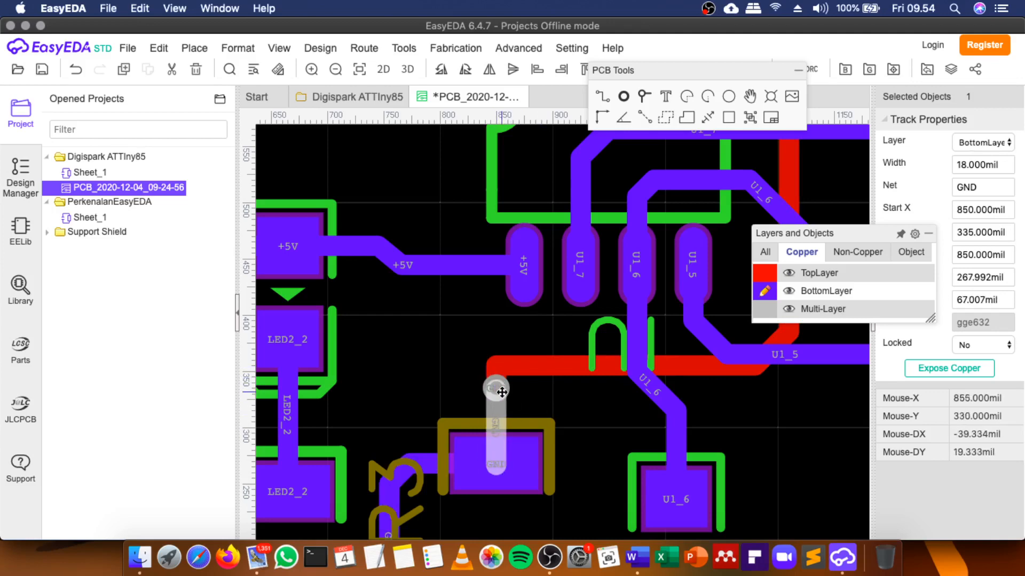
click(523, 398)
scroll(511, 390, up, 2)
drag(494, 381, 496, 360)
drag(498, 356, 498, 353)
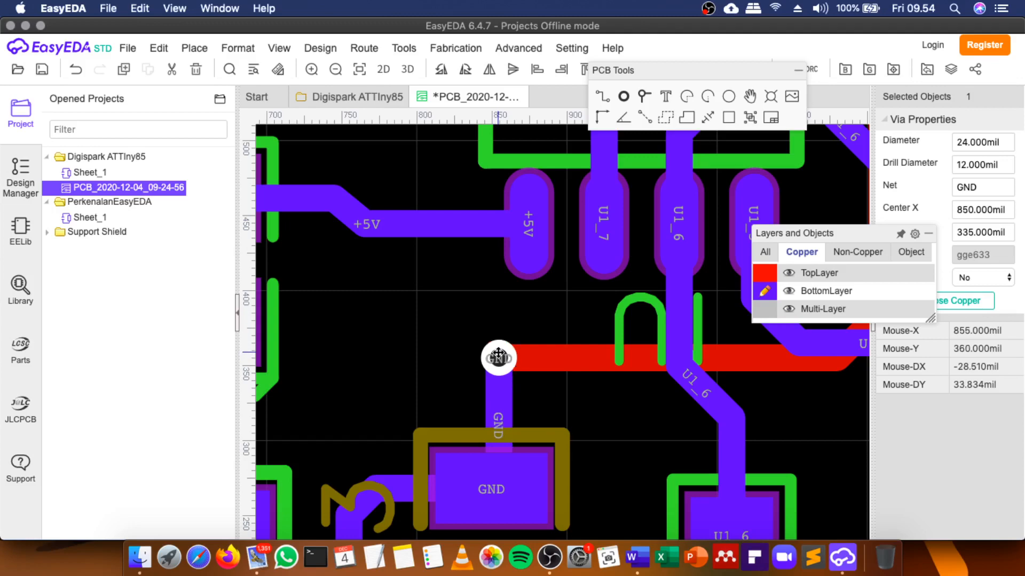
Examine the top-layer GND track and its vias between U1, H1 and R3, along with the surrounding board routing.
scroll(498, 355, down, 6)
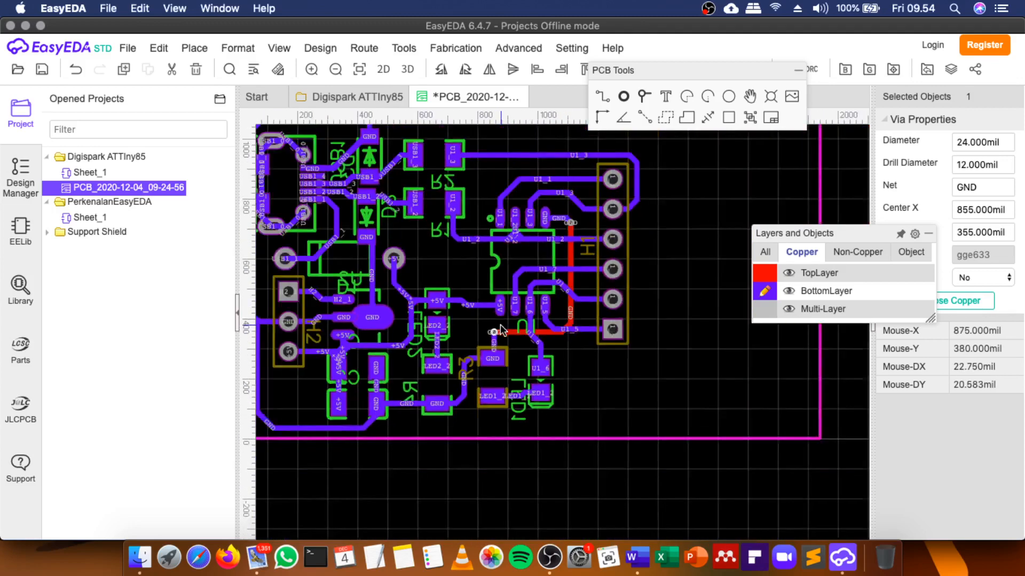
scroll(541, 237, up, 3)
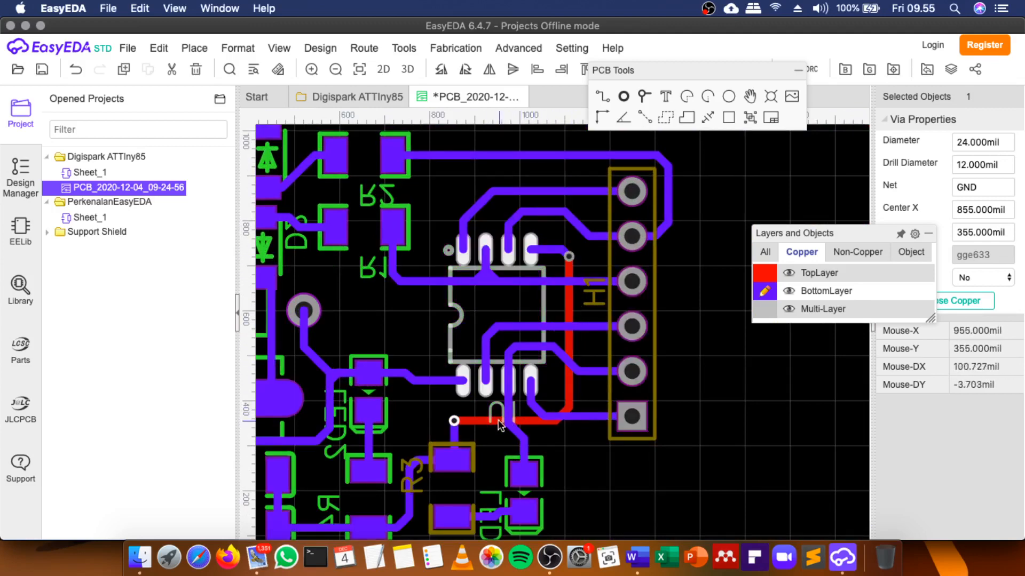
click(603, 468)
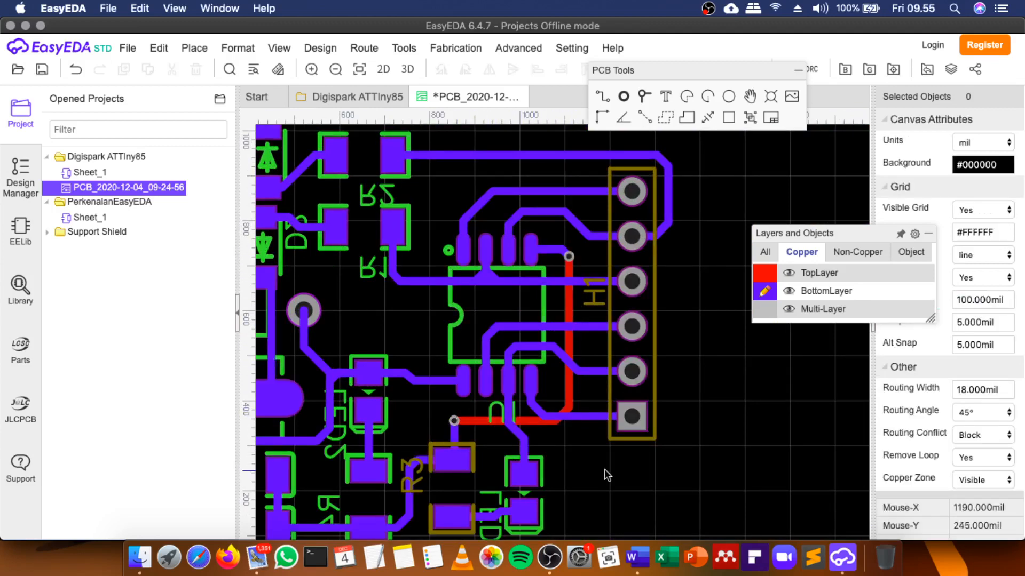
scroll(605, 472, down, 2)
scroll(540, 468, up, 2)
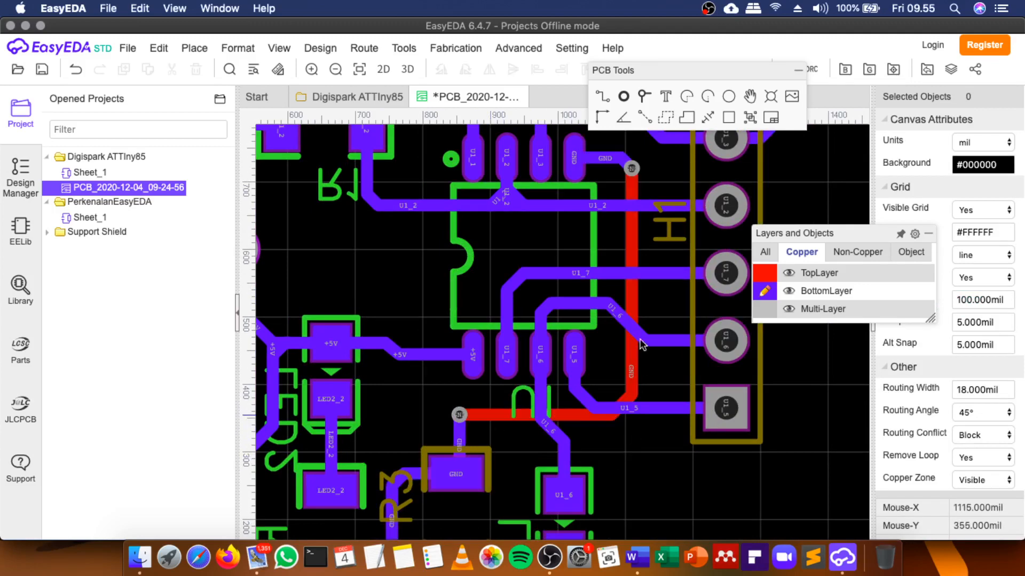
scroll(632, 276, down, 1)
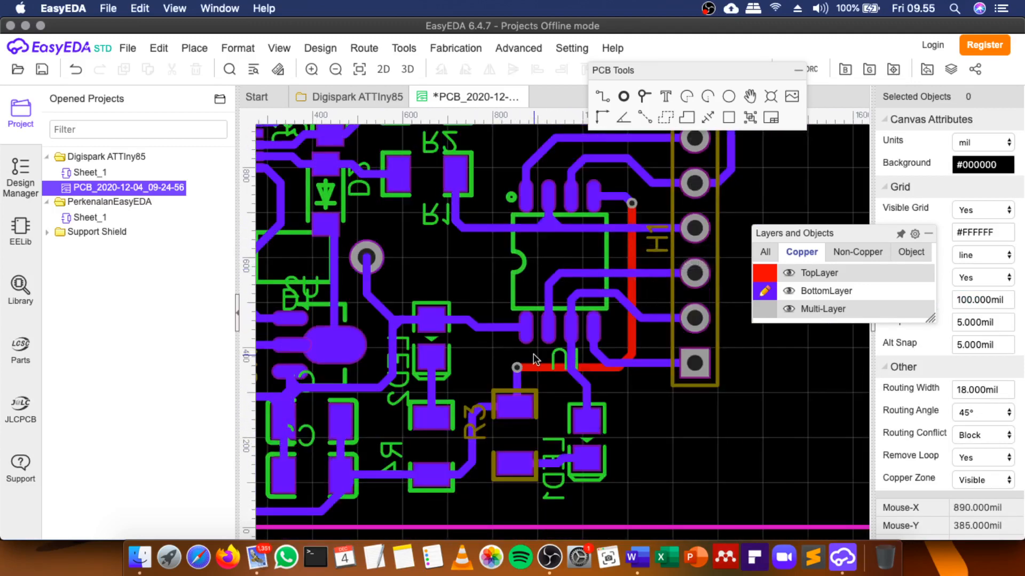
scroll(638, 213, down, 1)
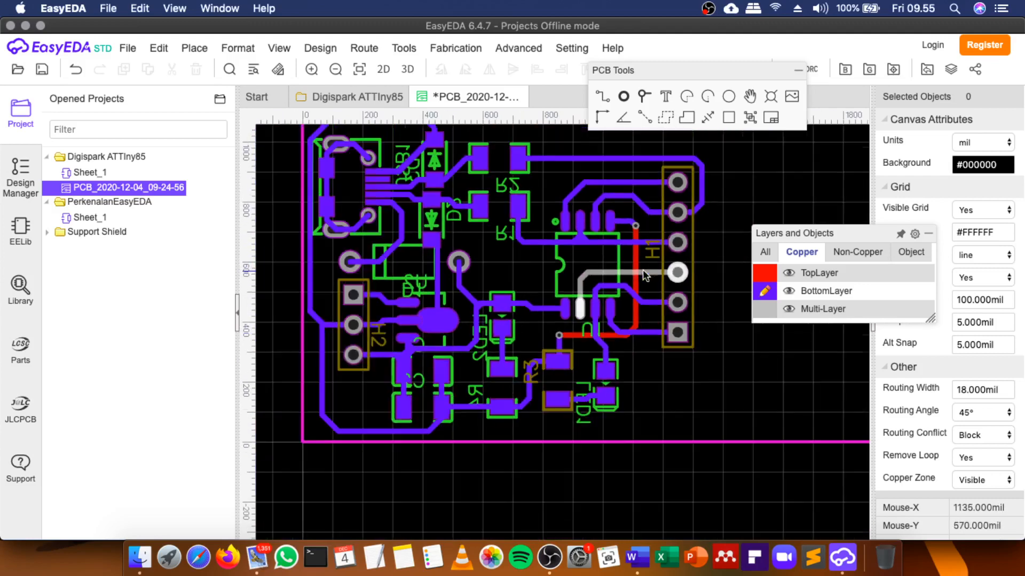
Select all the components and tracks inside the outline and shift them slightly up and right, away from the board's lower-left corner.
scroll(640, 278, down, 2)
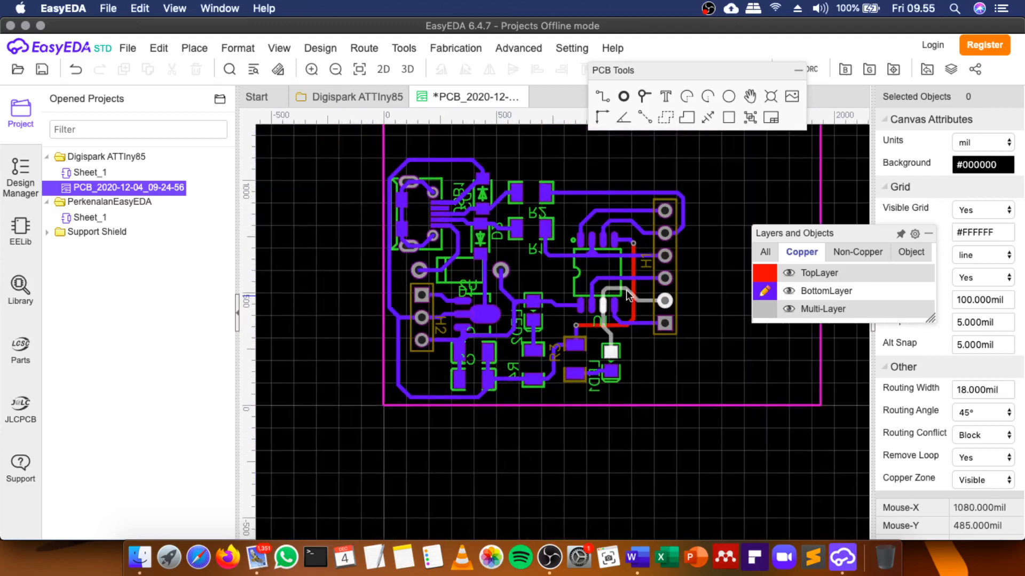
scroll(622, 257, up, 3)
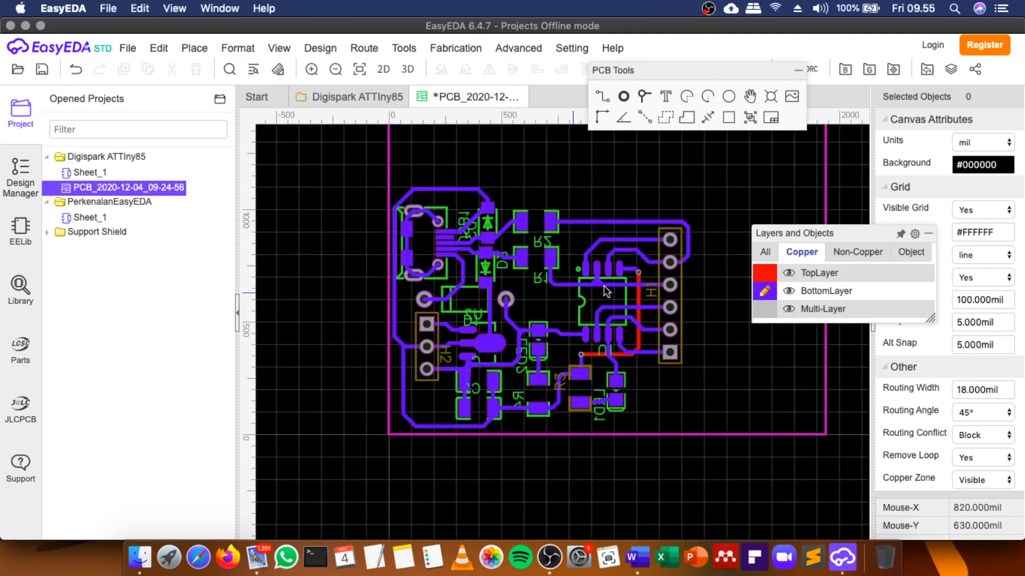
drag(711, 192, 392, 430)
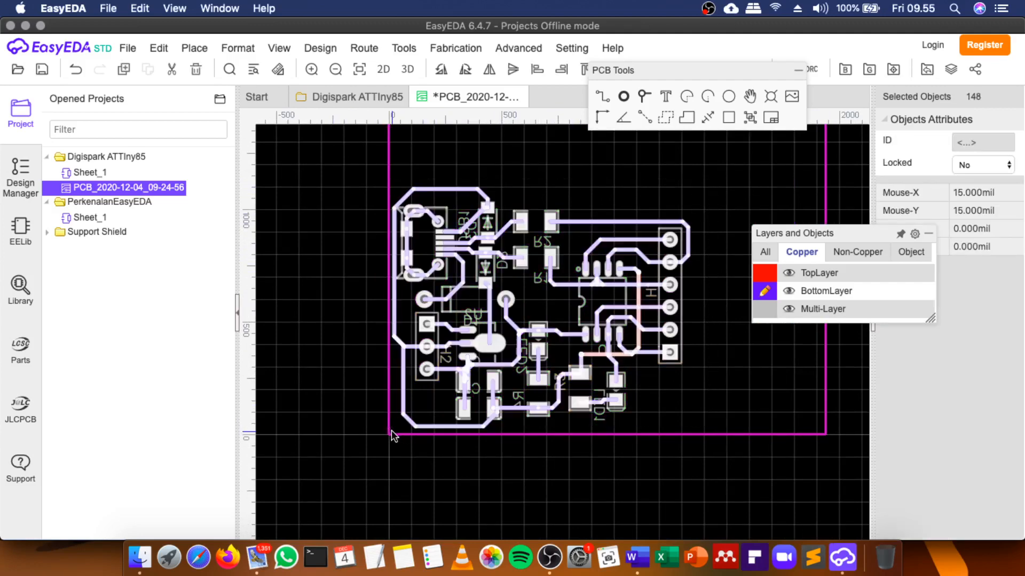
click(524, 303)
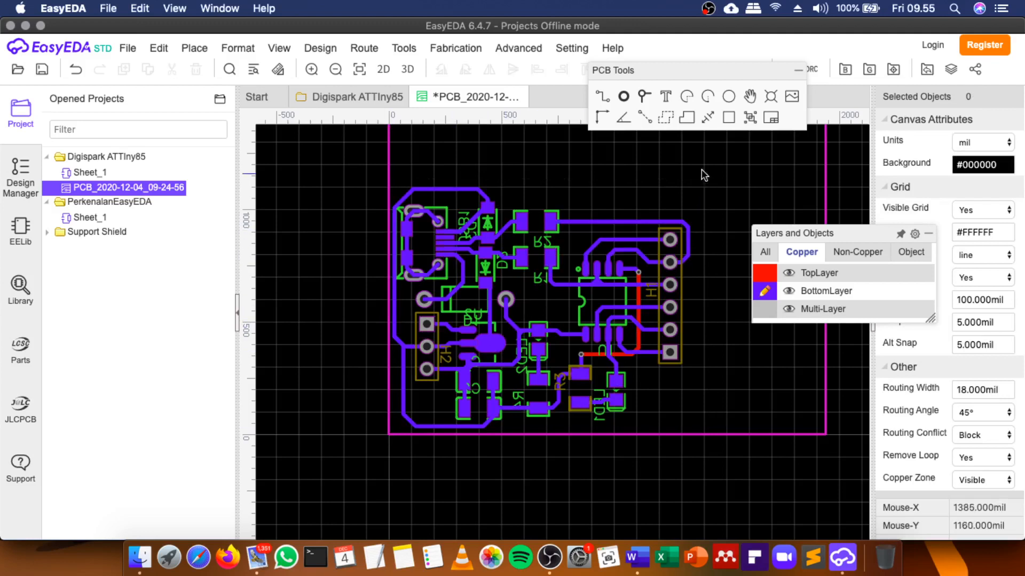
drag(702, 169, 393, 430)
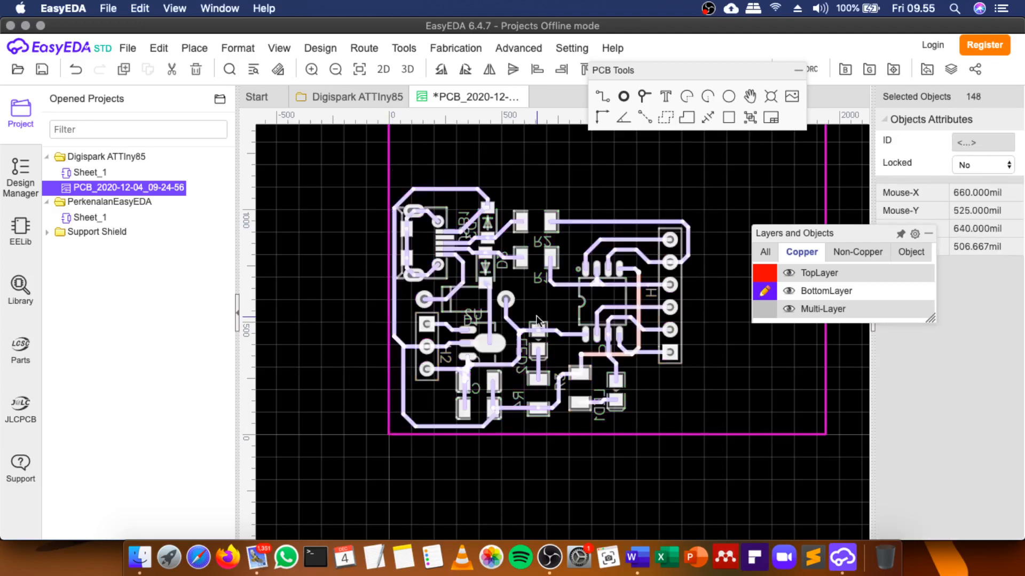
right_click(541, 333)
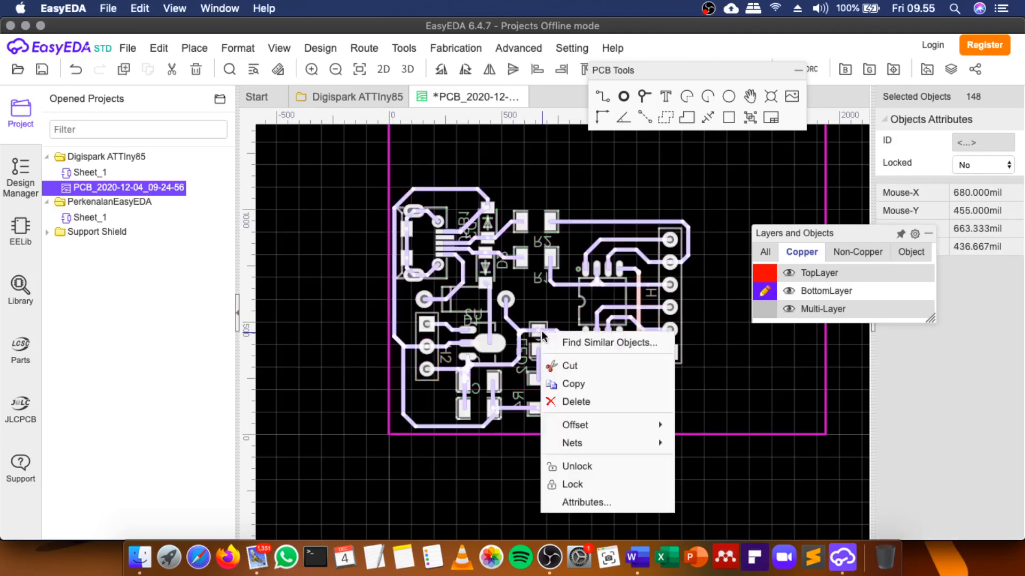
click(608, 283)
mouse_move(609, 283)
mouse_down()
mouse_move(690, 278)
mouse_move(608, 269)
mouse_move(602, 279)
mouse_move(612, 287)
mouse_move(592, 272)
mouse_up()
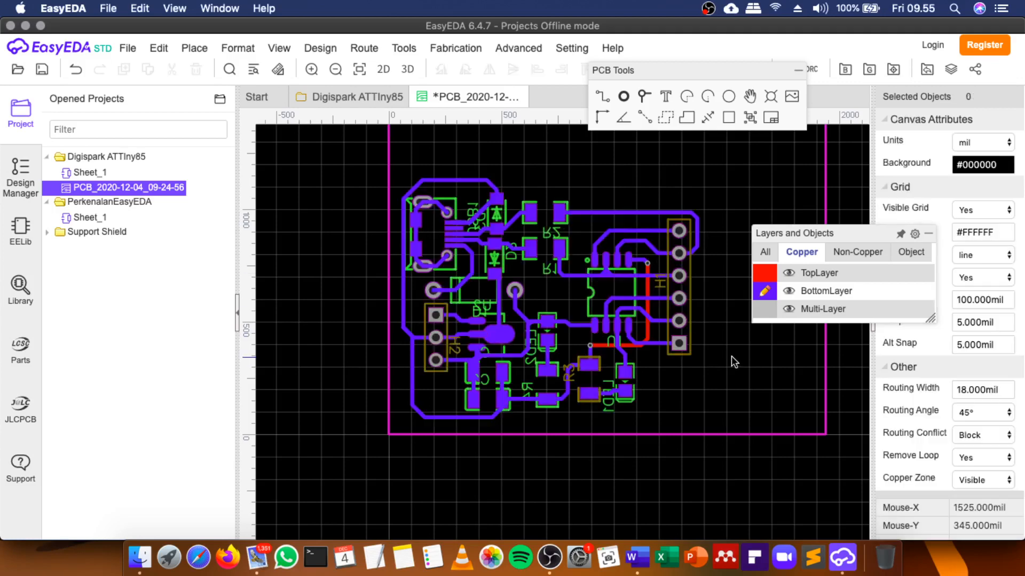
click(731, 360)
Shrink the board outline around the circuit, moving its right edge to about 1405 mil and its top edge to about 1165 mil.
scroll(692, 367, down, 2)
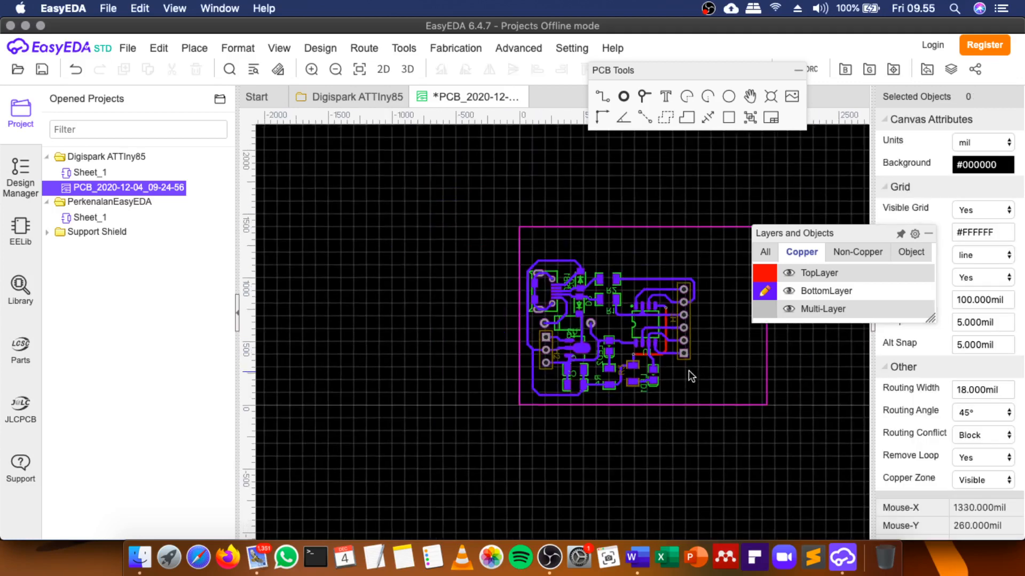
drag(787, 232, 828, 155)
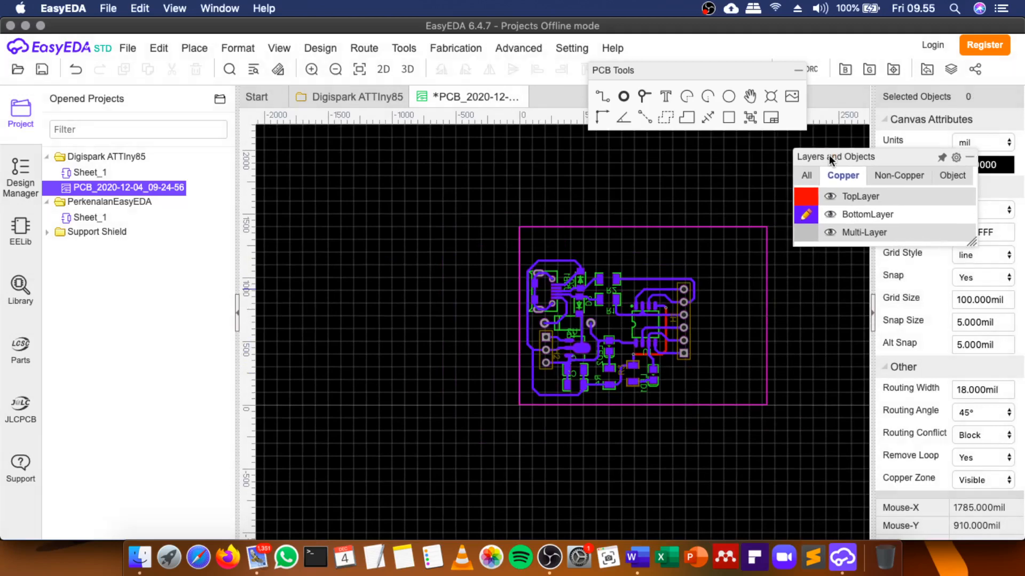
scroll(766, 328, up, 2)
drag(766, 328, 646, 323)
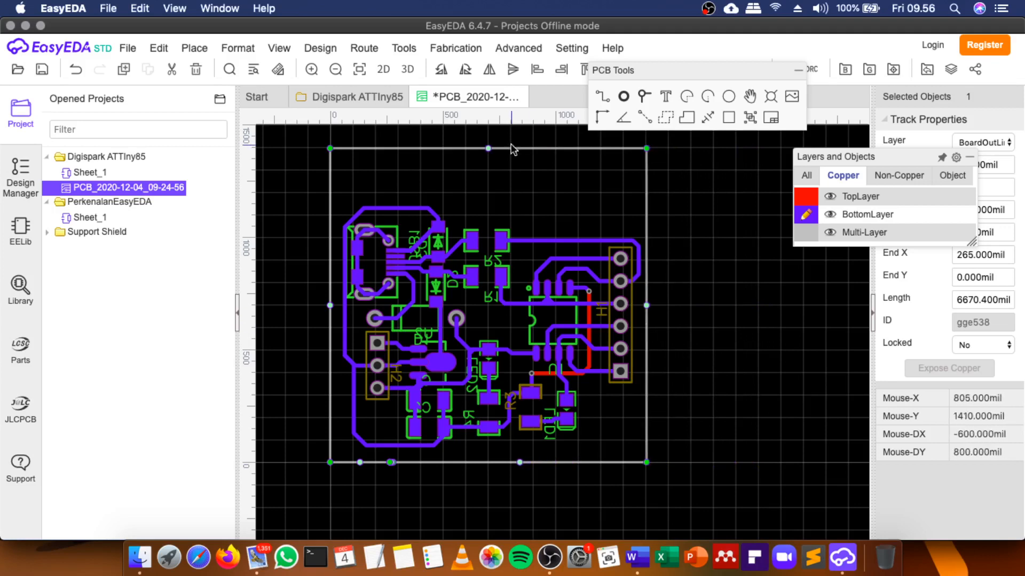
drag(513, 151, 513, 201)
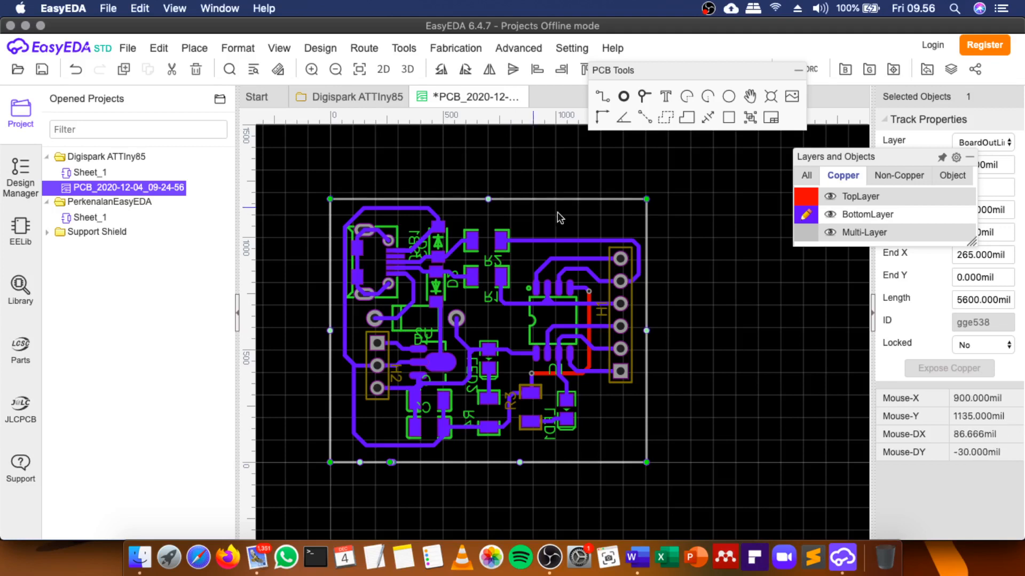
click(743, 287)
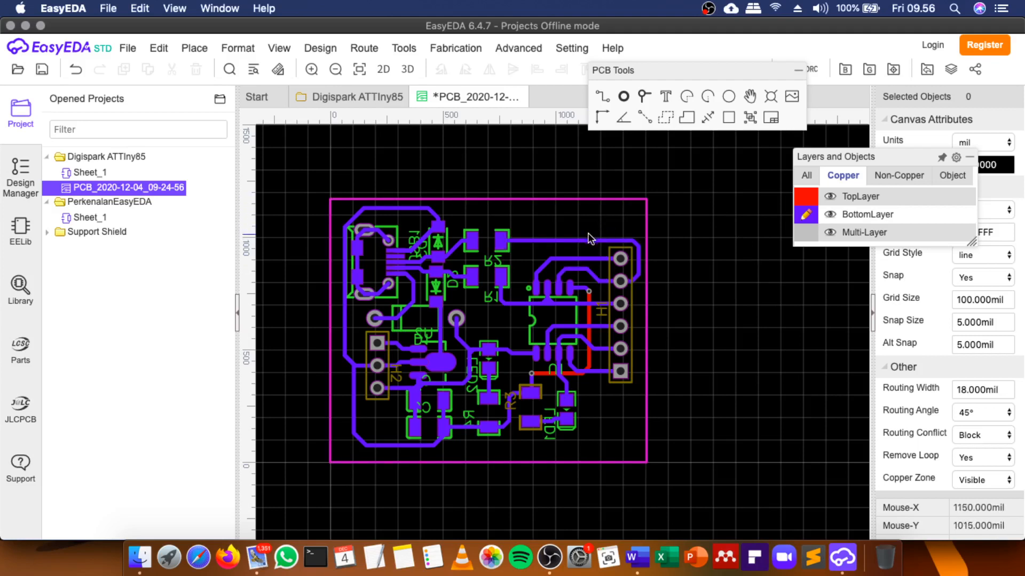
Try out a small freehand solid region on BottomLayer outside the board's right edge and undo it.
click(687, 120)
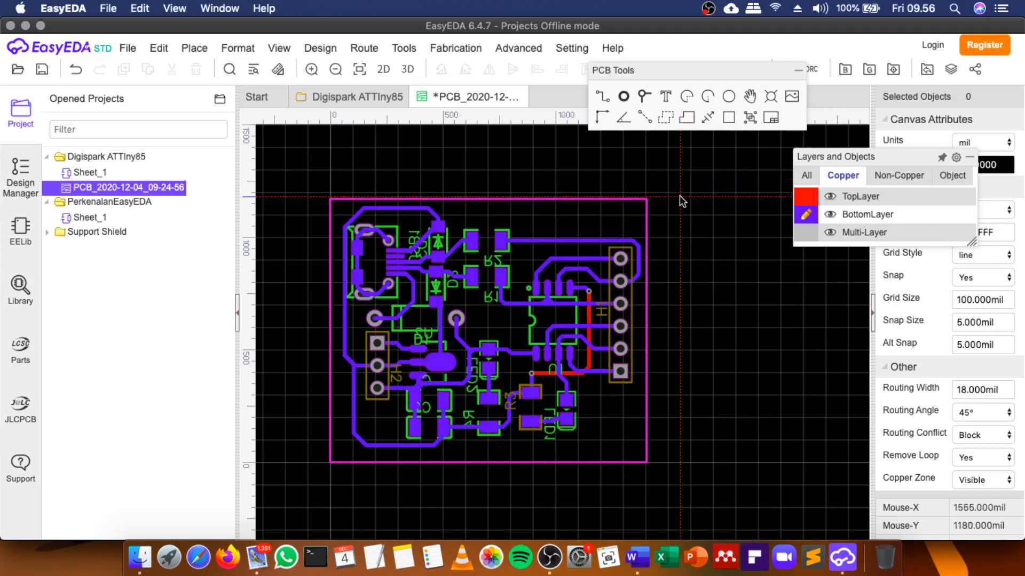
click(724, 266)
click(723, 220)
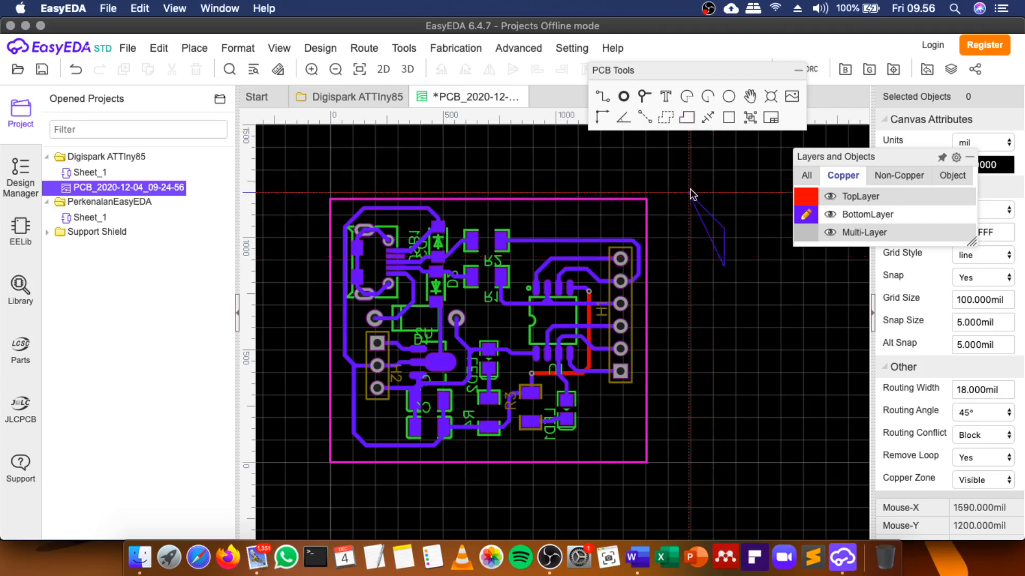
click(691, 189)
click(657, 189)
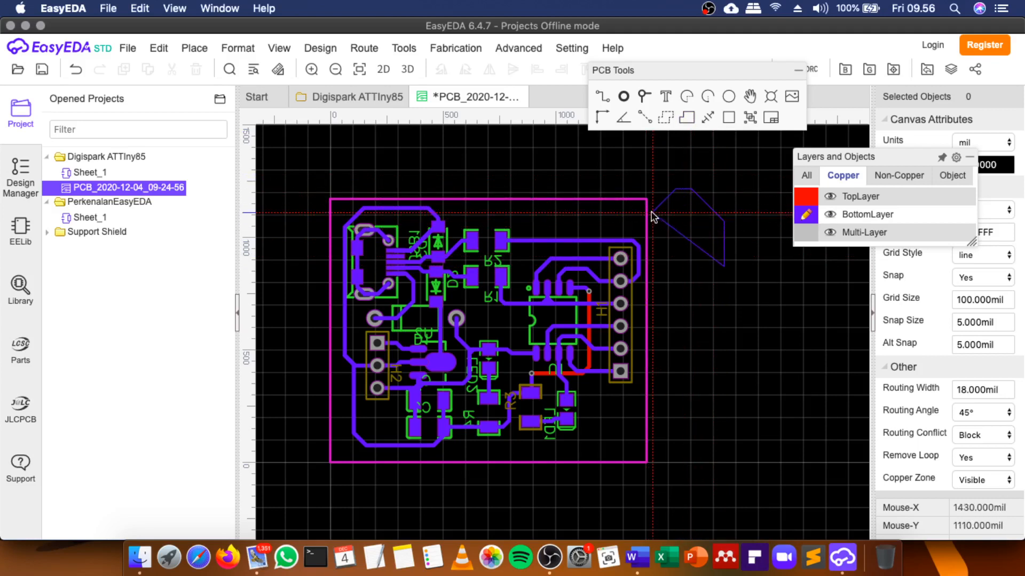
click(652, 214)
click(661, 268)
right_click(662, 268)
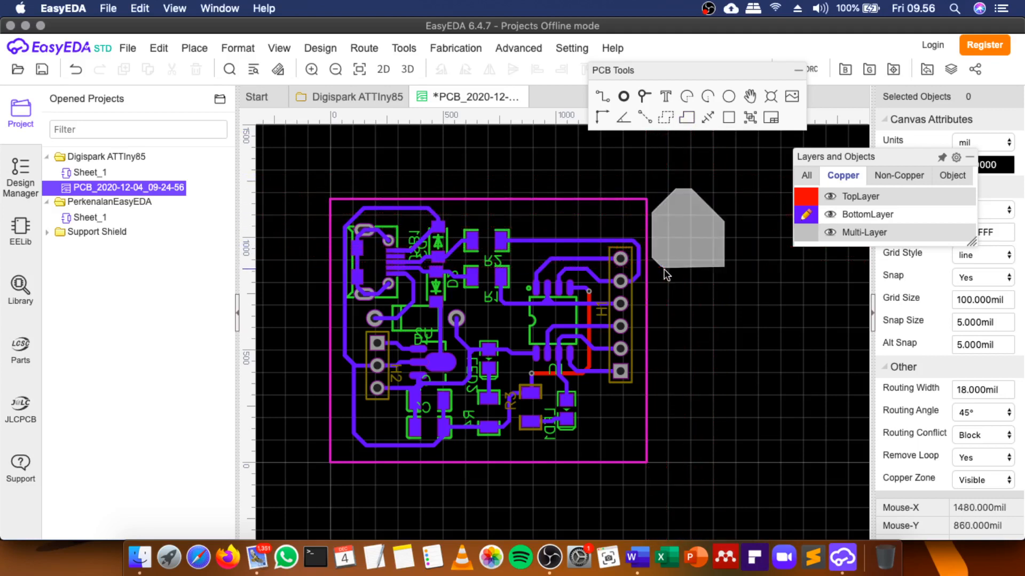
key(ctrl+z)
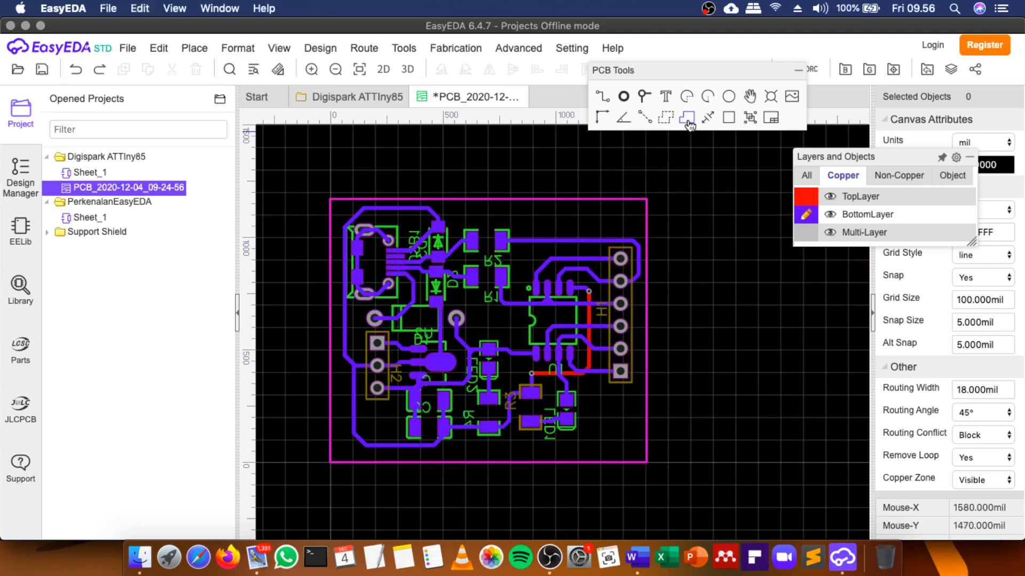
Start a solid region on BottomLayer along the outline's top edge, with corners at 0, 1165 mil and 1405, 1165 mil.
scroll(332, 204, up, 8)
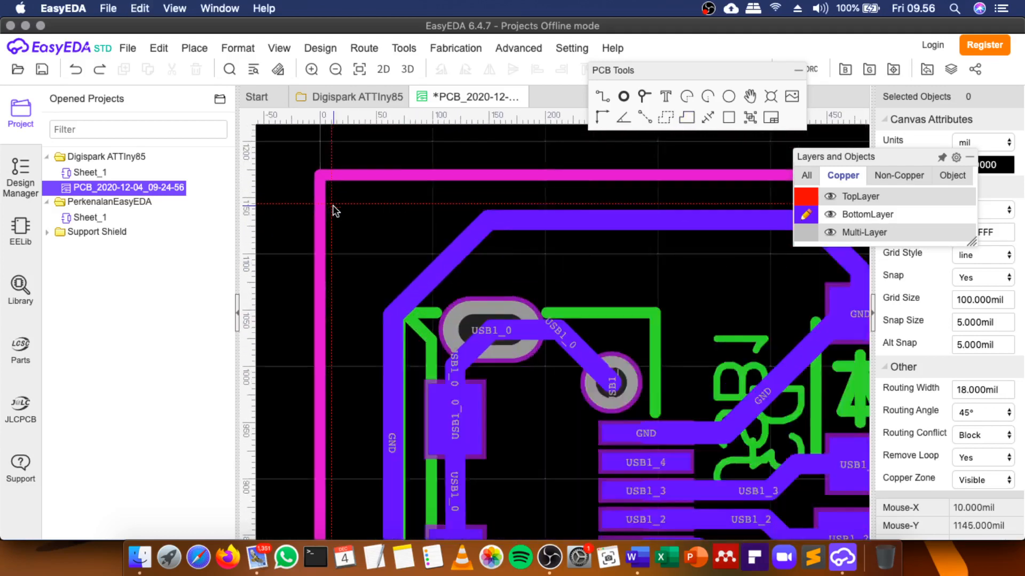
scroll(332, 205, up, 1)
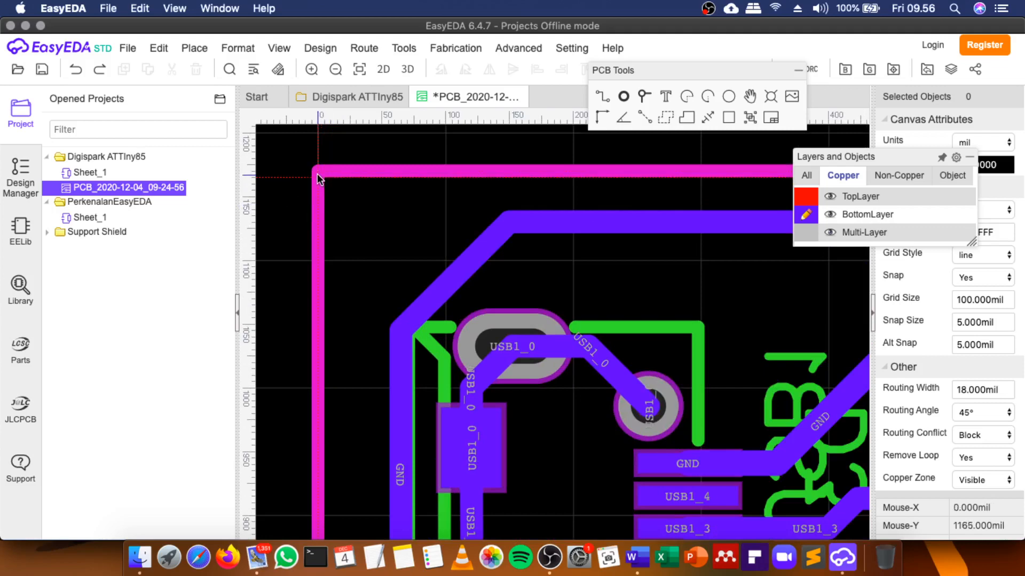
click(318, 175)
scroll(383, 211, down, 2)
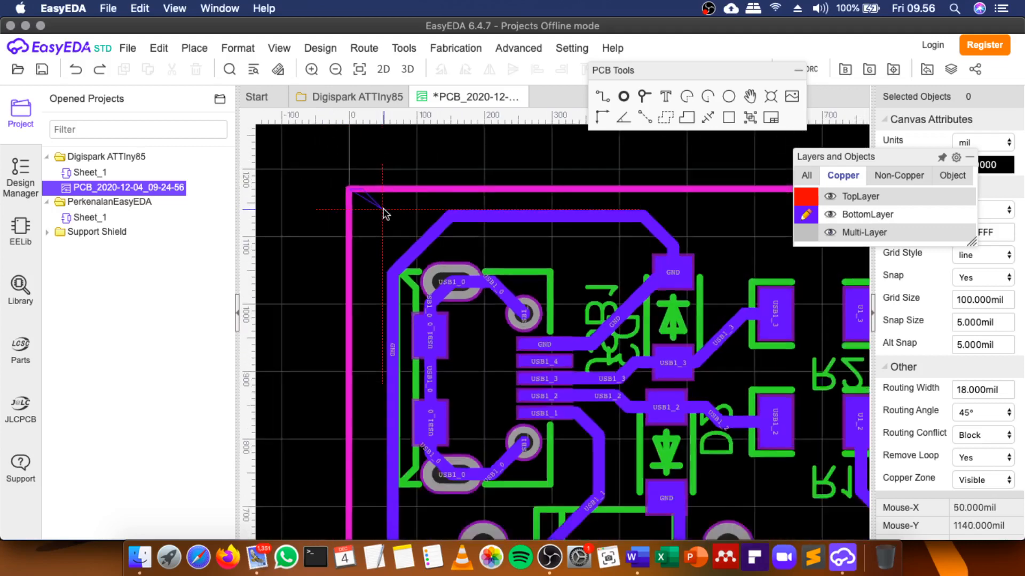
scroll(383, 210, down, 2)
scroll(603, 278, down, 3)
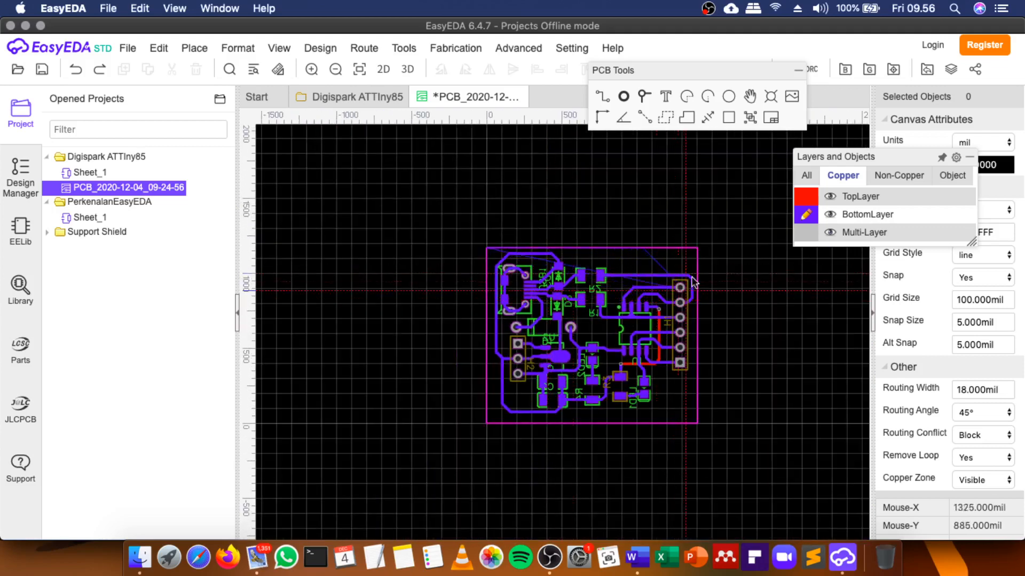
scroll(699, 254, up, 5)
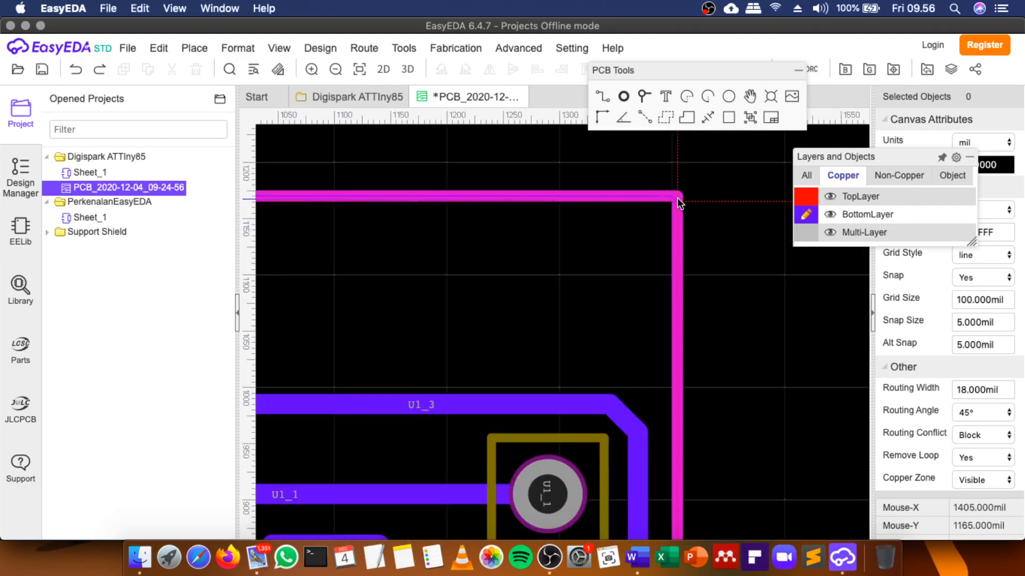
scroll(683, 241, down, 5)
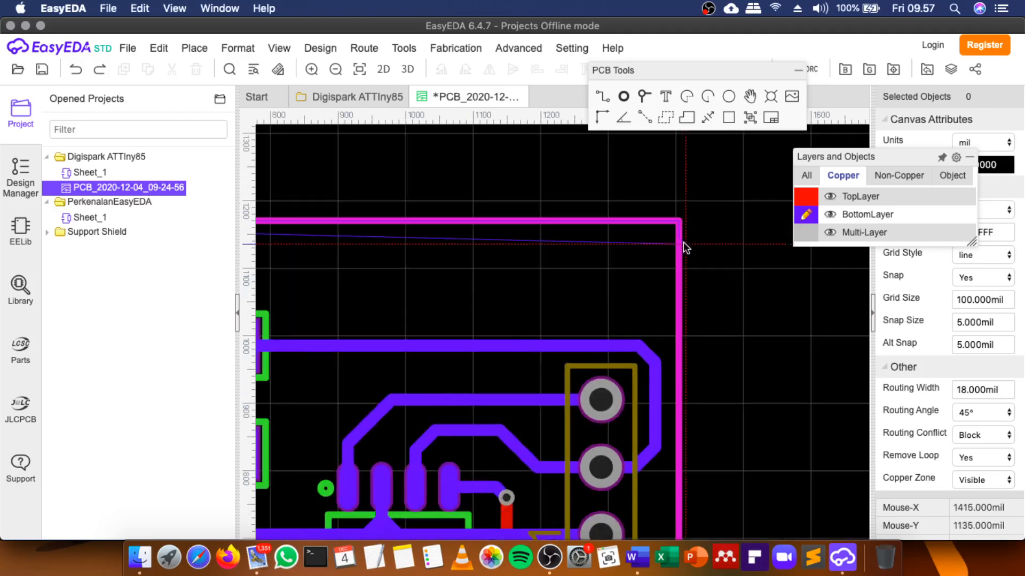
Continue the solid region to the outline corner at 1405, 0 mil and close it at the board's lower-left corner.
scroll(681, 454, up, 6)
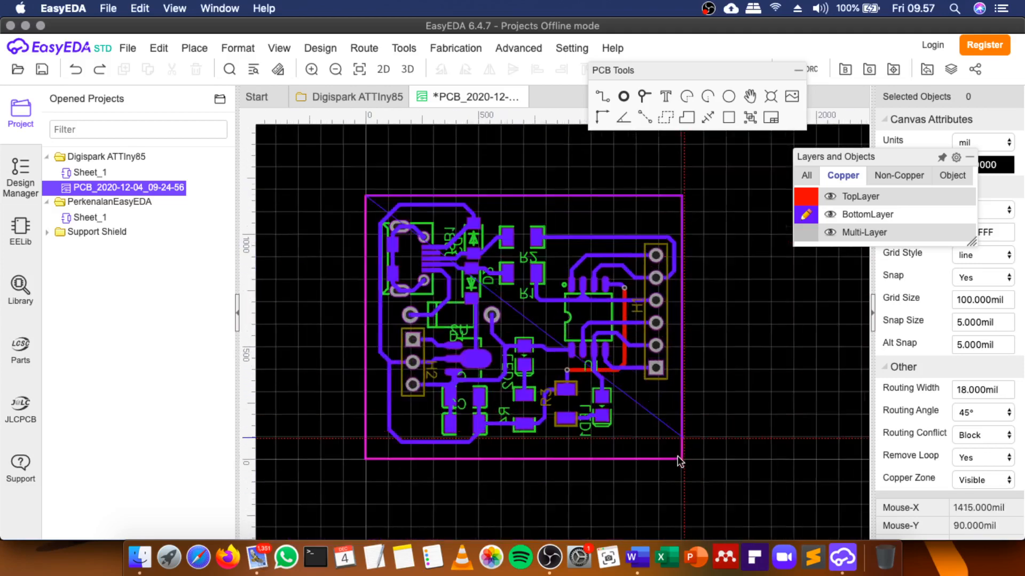
scroll(681, 465, up, 3)
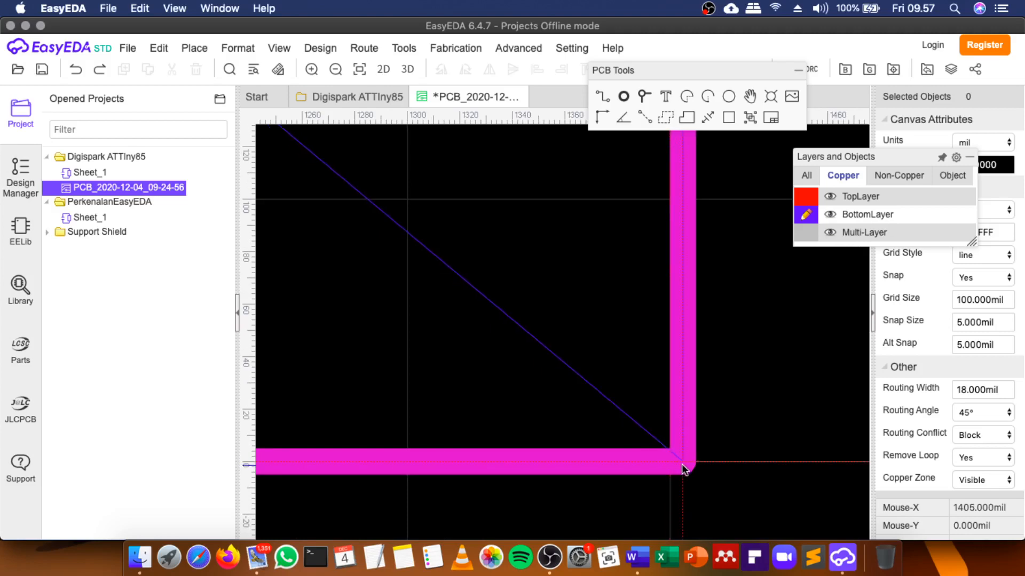
scroll(723, 413, down, 7)
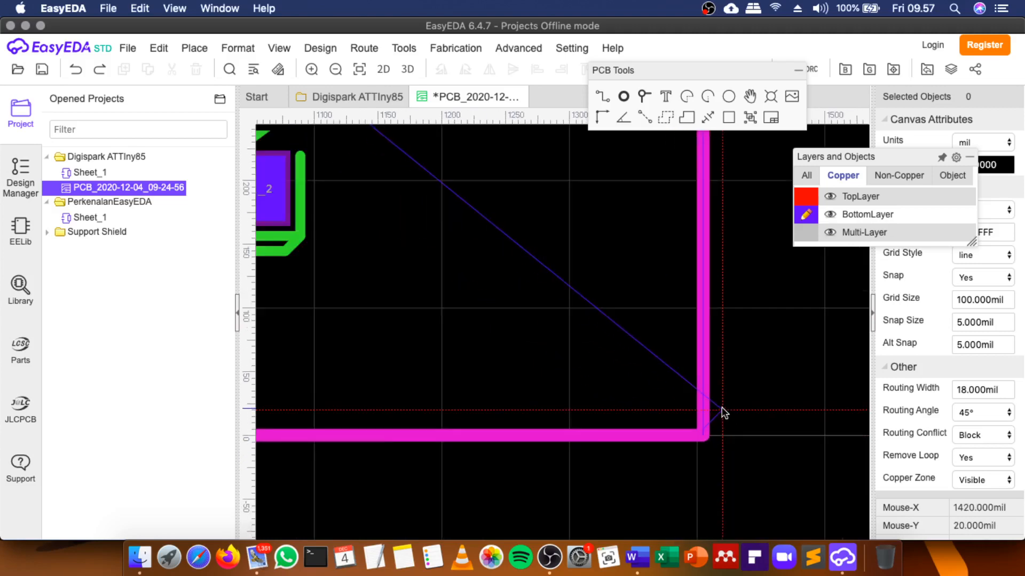
scroll(723, 413, down, 10)
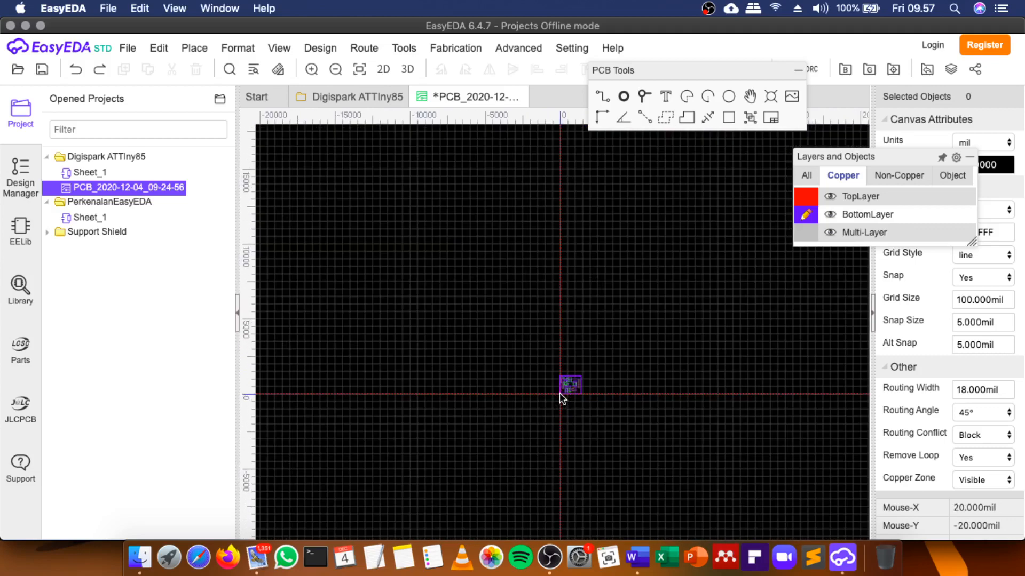
scroll(560, 396, up, 4)
scroll(561, 392, up, 15)
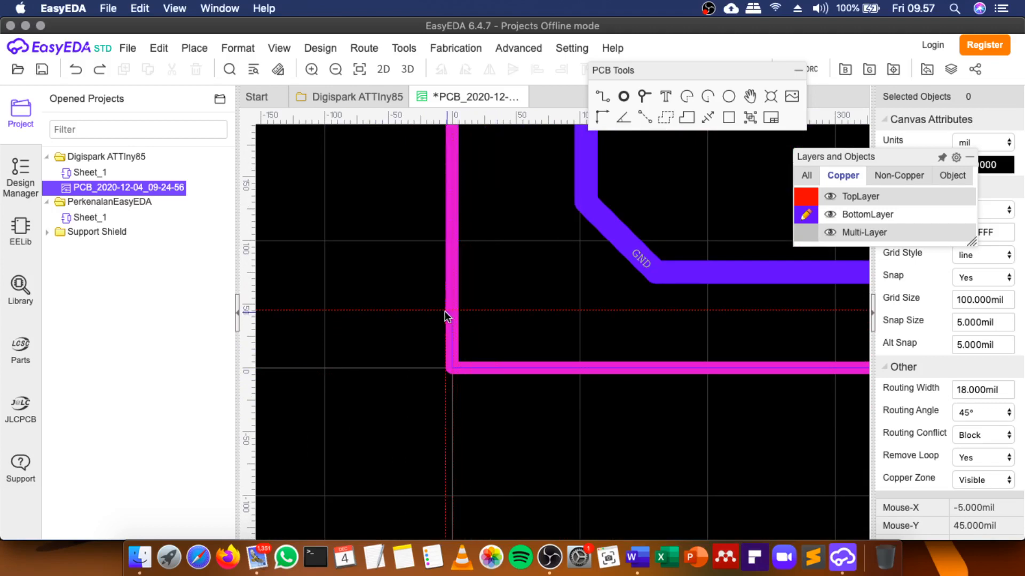
click(446, 359)
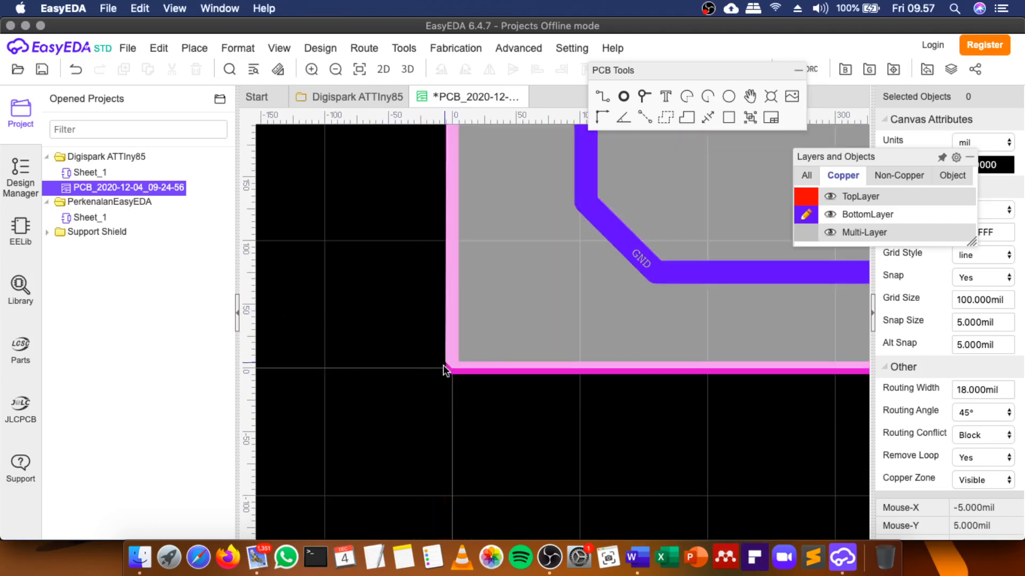
Align the solid region's lower-left corner with the board outline corner at 0, 0 mil.
scroll(426, 400, down, 3)
scroll(431, 395, down, 2)
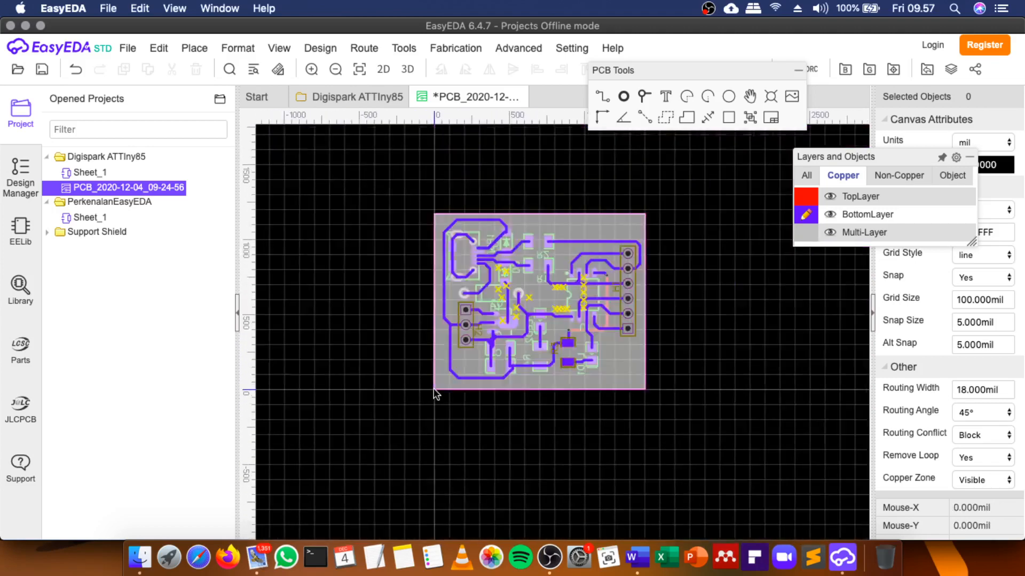
scroll(433, 389, up, 5)
click(479, 339)
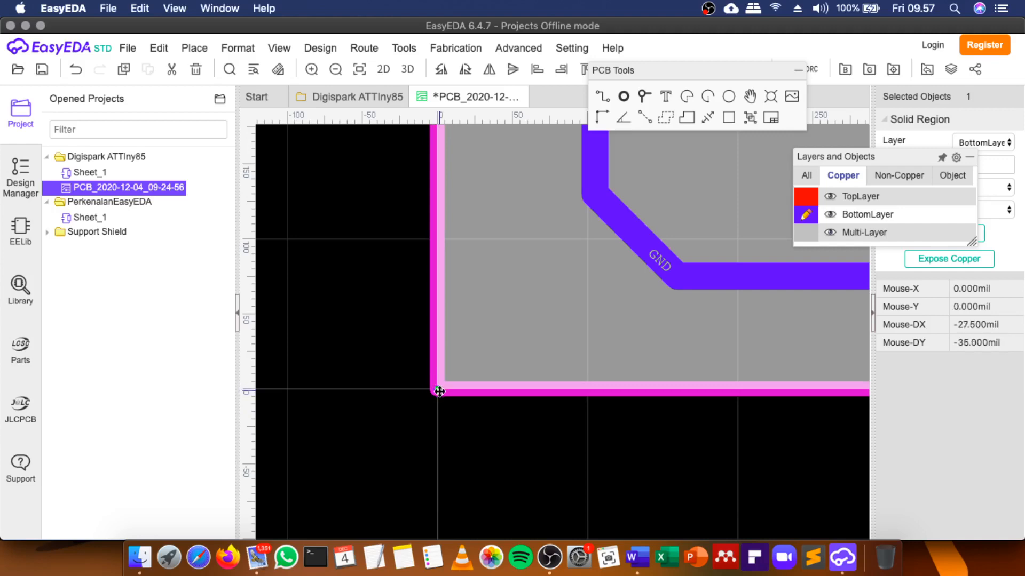
click(458, 441)
Move the Layers and Objects panel clear of the properties and check the selected bottom-layer solid region's net.
scroll(460, 443, down, 8)
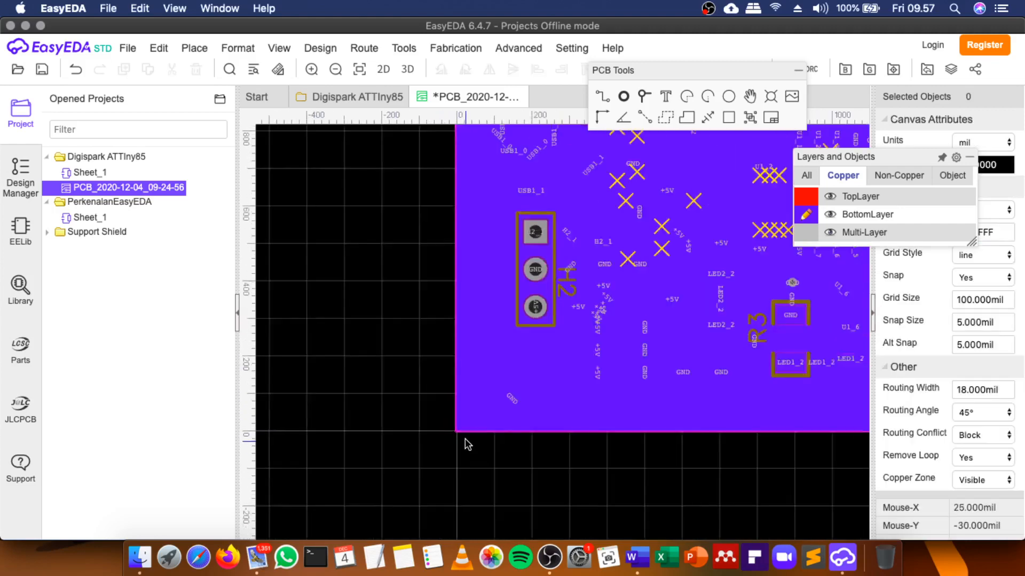
scroll(556, 293, up, 2)
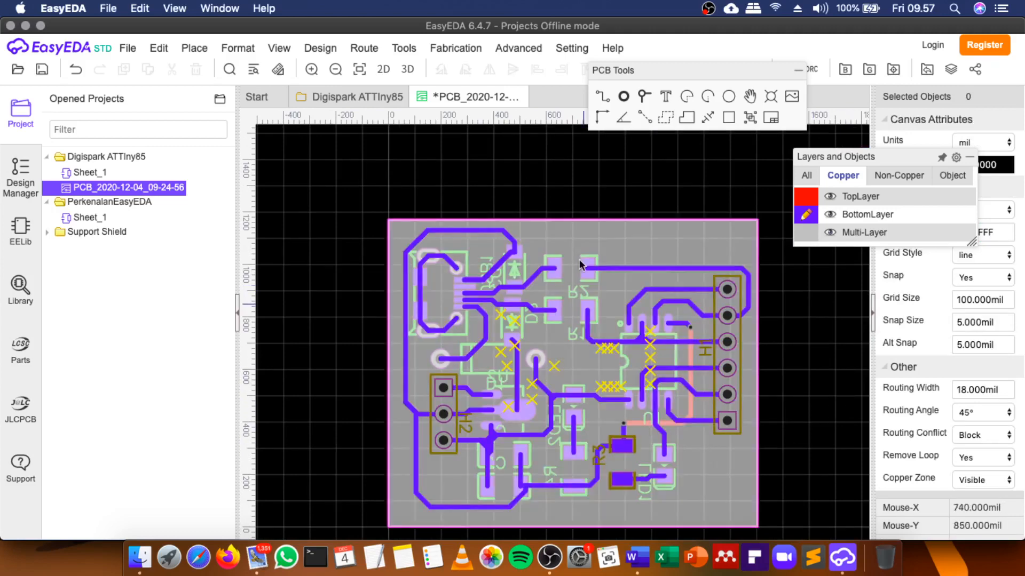
click(668, 248)
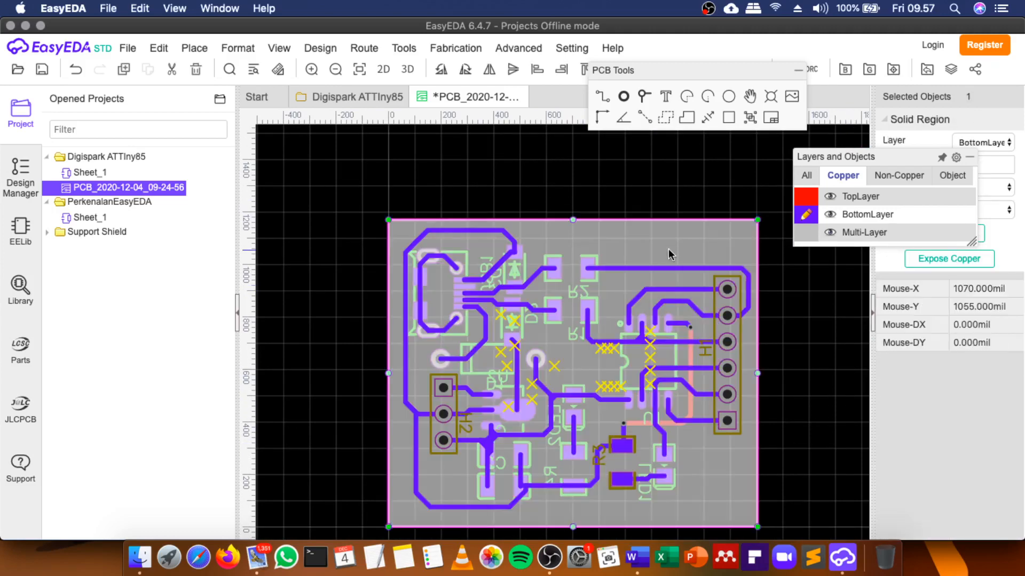
drag(883, 163, 911, 436)
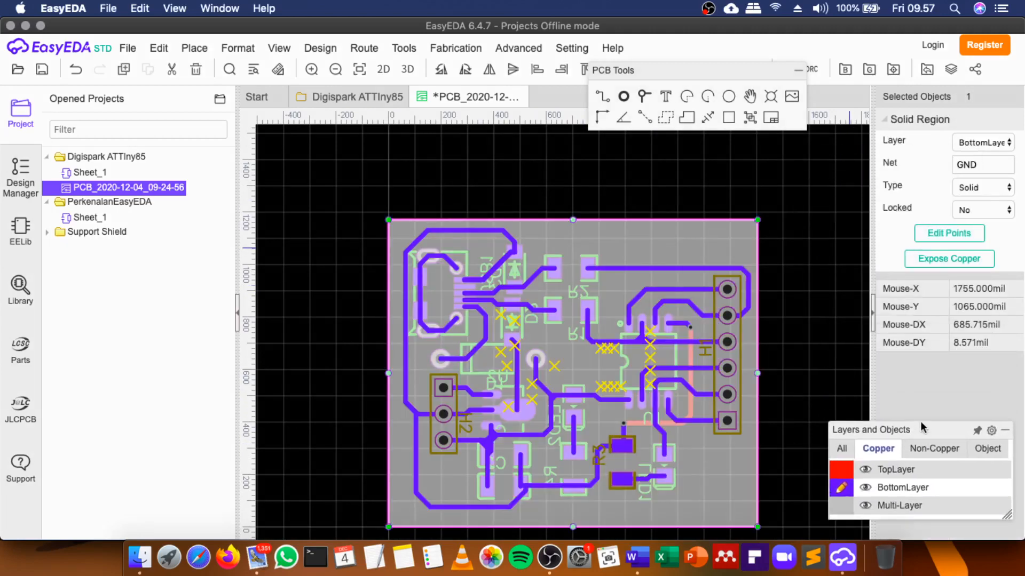
click(987, 163)
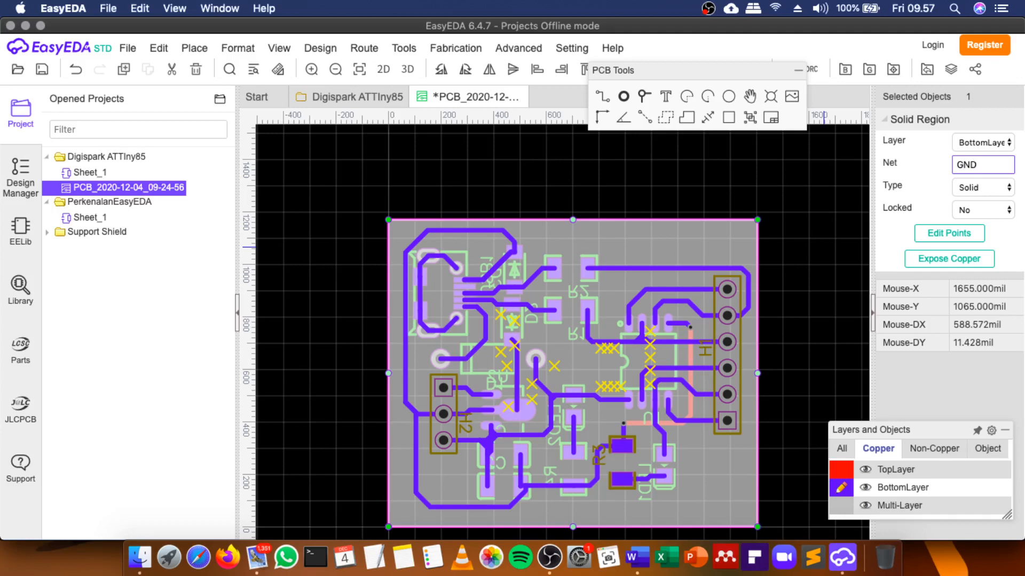
click(680, 172)
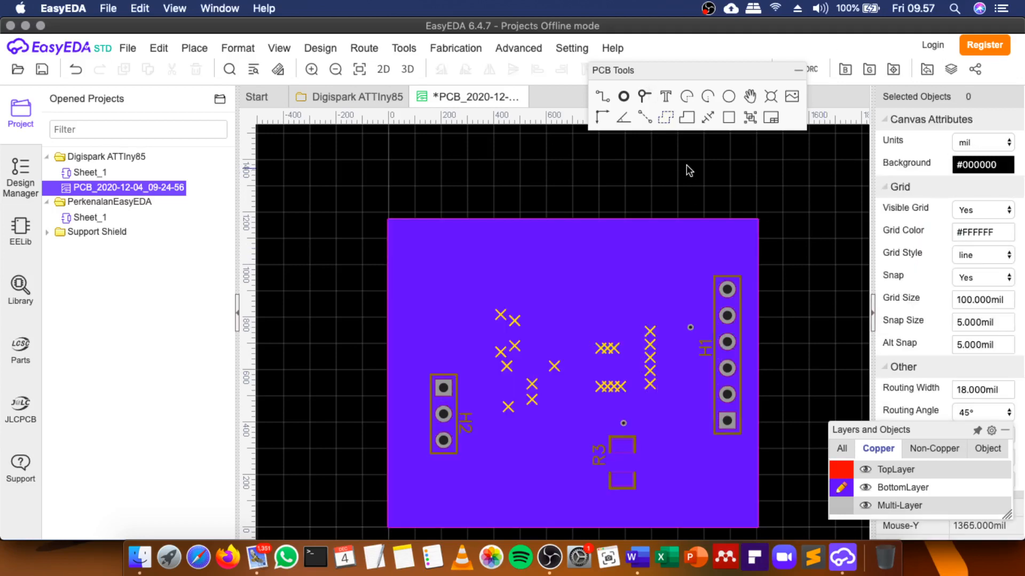
Check the text of the ground symbol on ATtiny85 pin 4 in the schematic and return to the PCB.
click(349, 97)
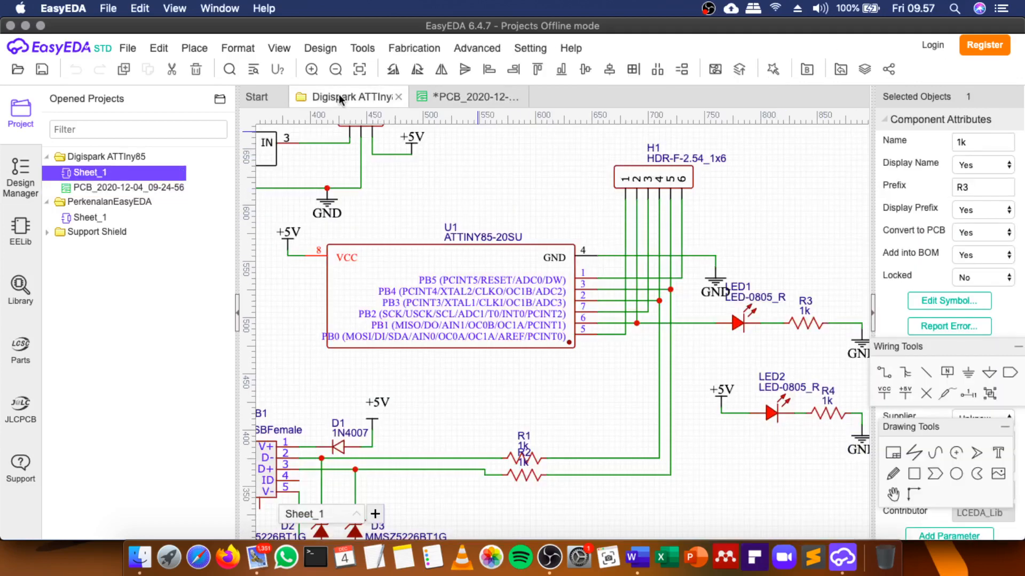
double_click(715, 292)
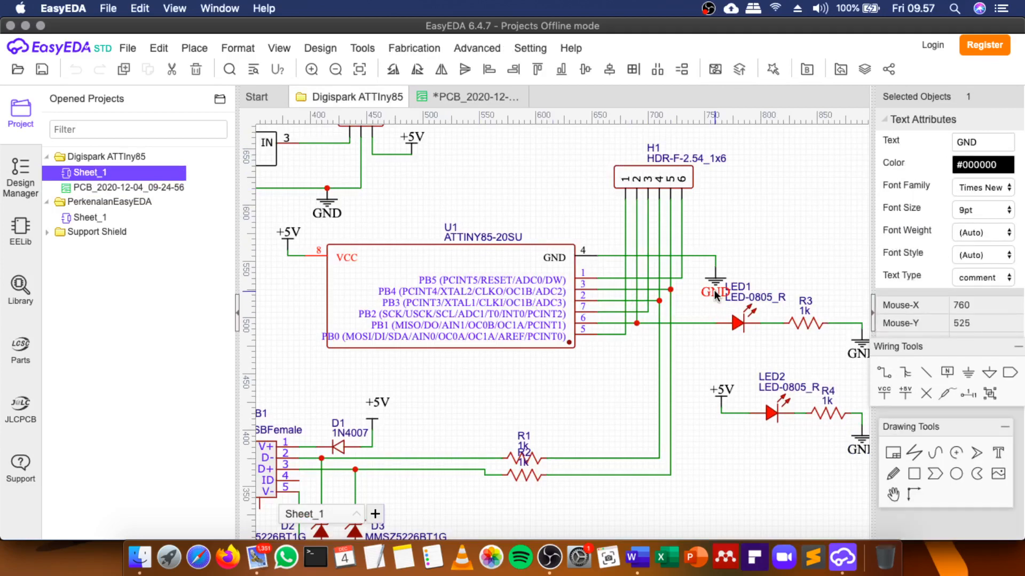
click(744, 247)
click(463, 91)
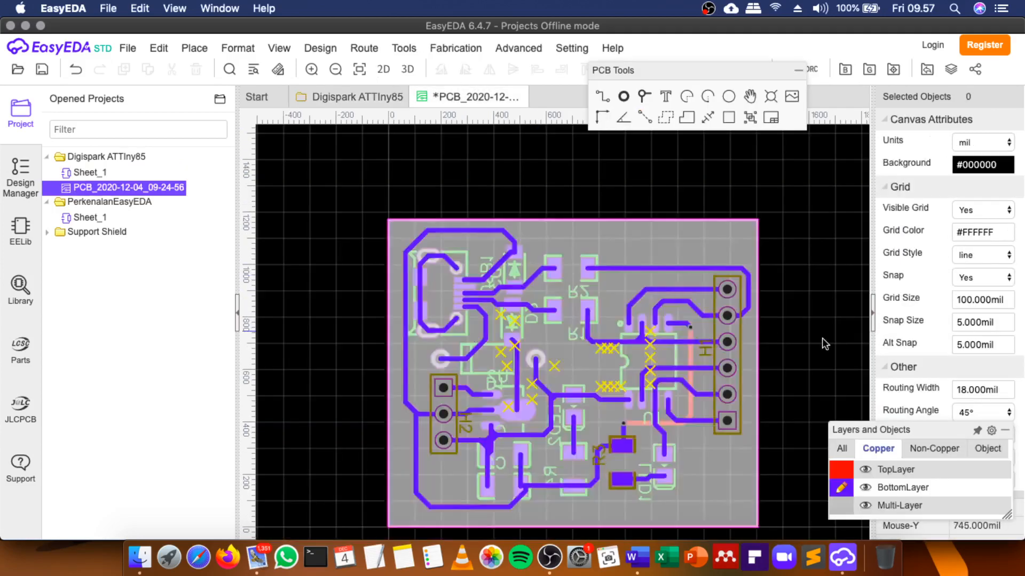
Try gnd and GND2 as the net name of the solid region covering the board.
scroll(486, 430, up, 1)
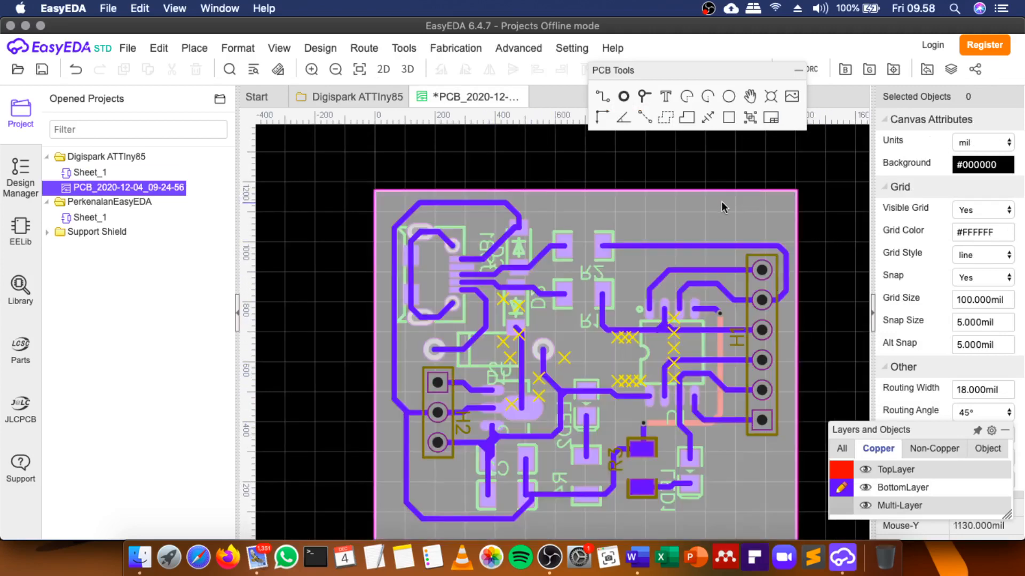
click(722, 203)
click(980, 166)
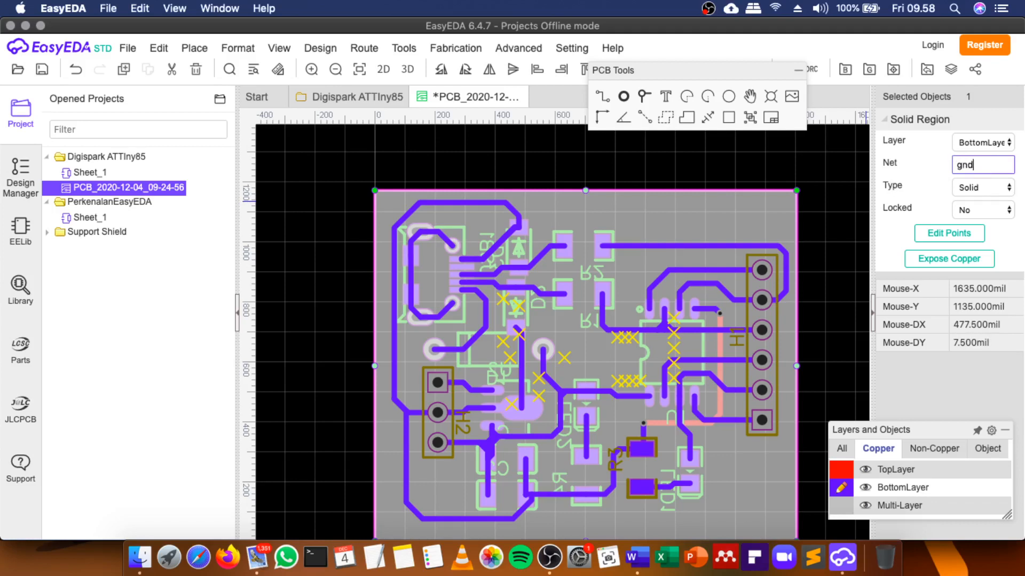
key(Return)
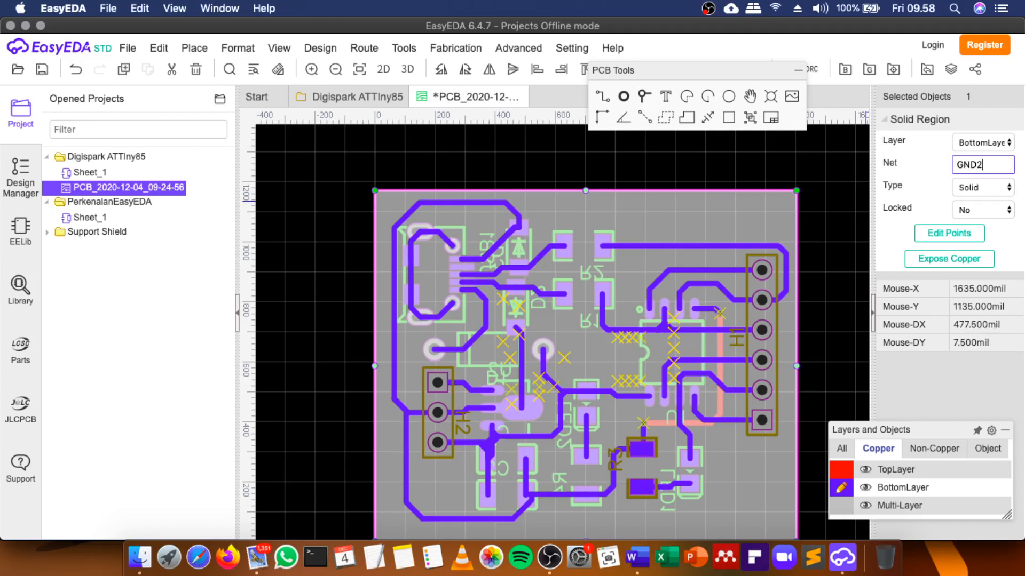
click(848, 148)
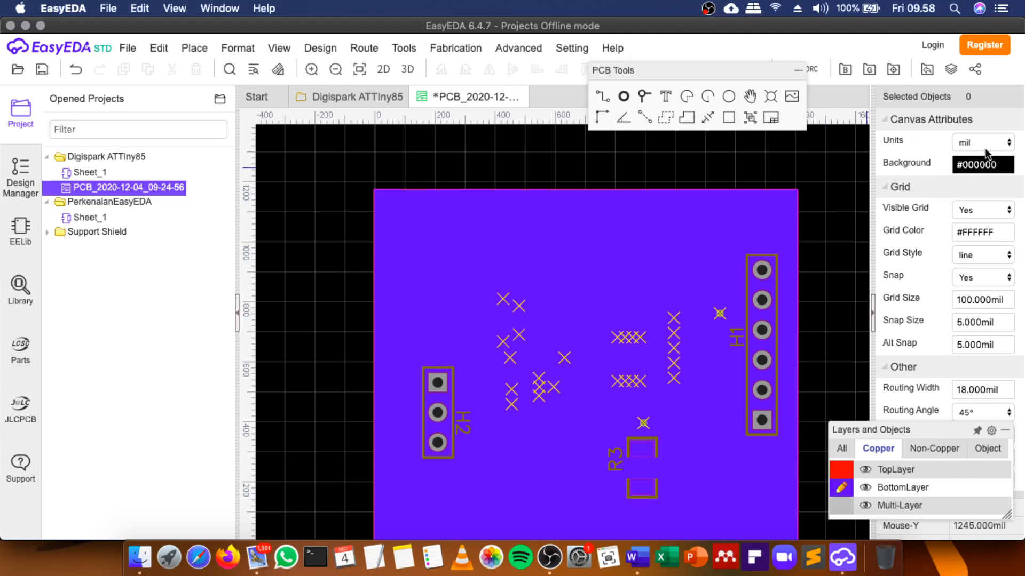
Set the solid region's net back to GND and deselect the region.
click(755, 220)
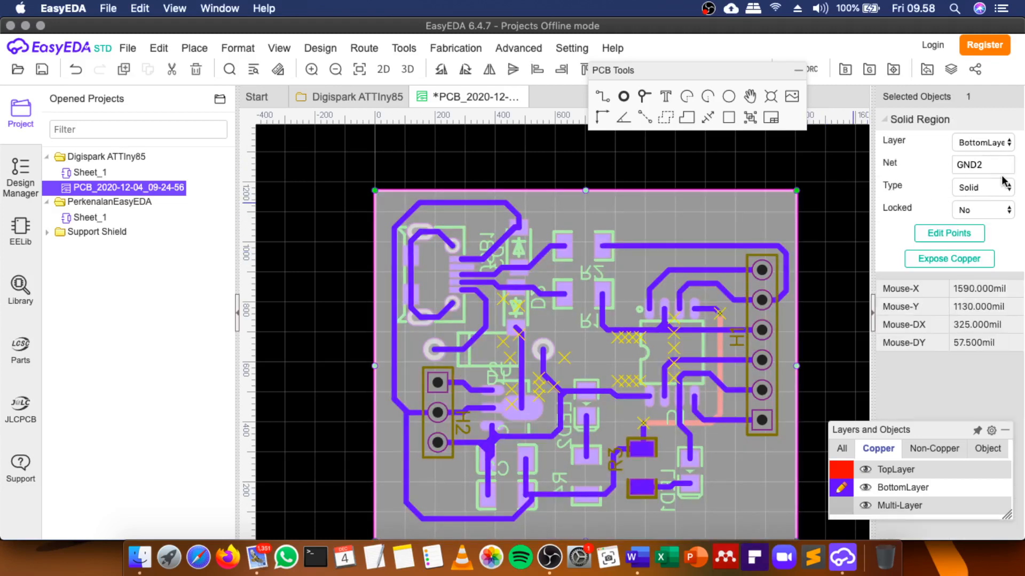
click(985, 164)
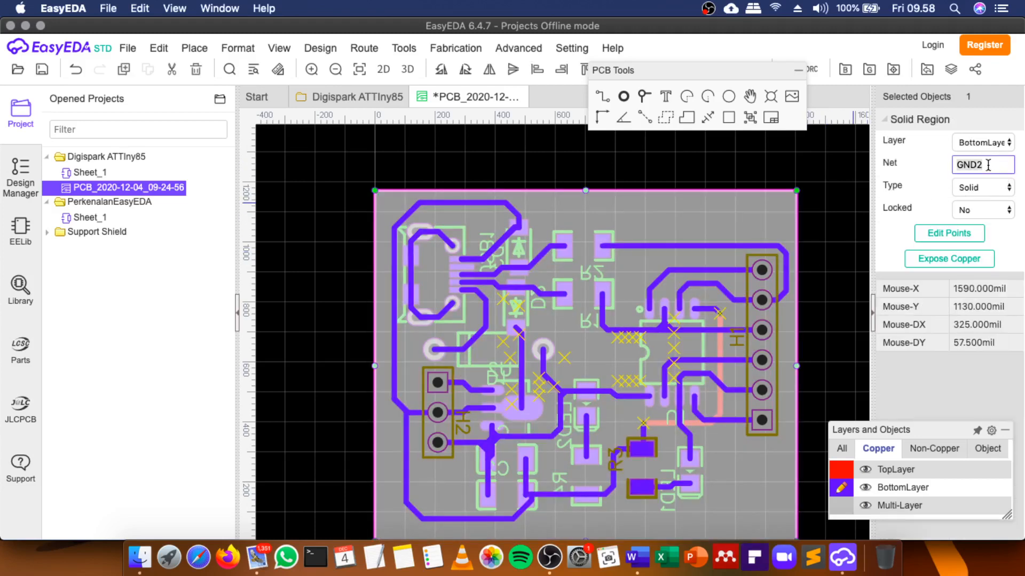
text(G)
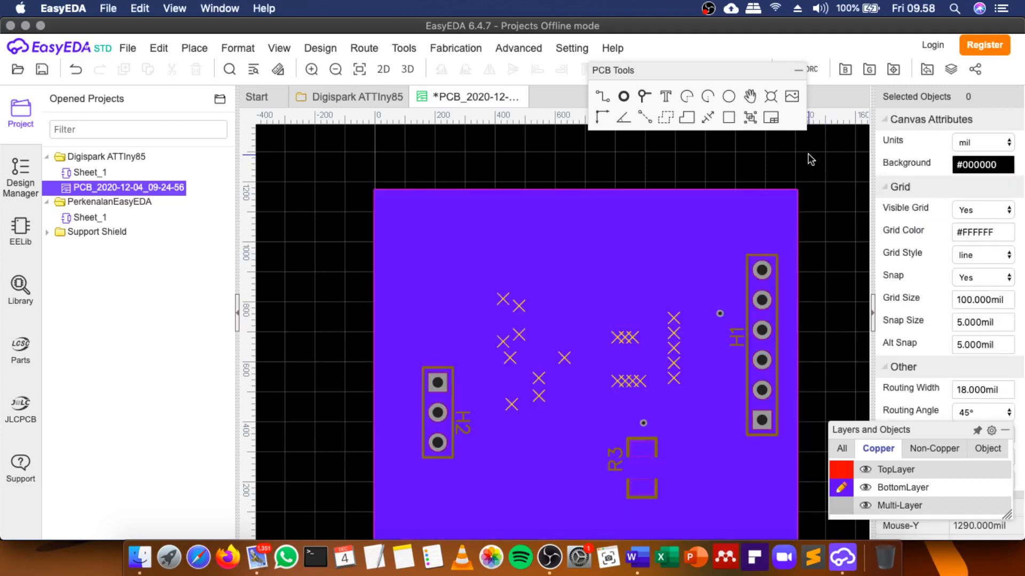
click(546, 145)
In the schematic, place a triangular ground symbol beside capacitors C1 and C2 and wire it to C2's lower end.
click(347, 97)
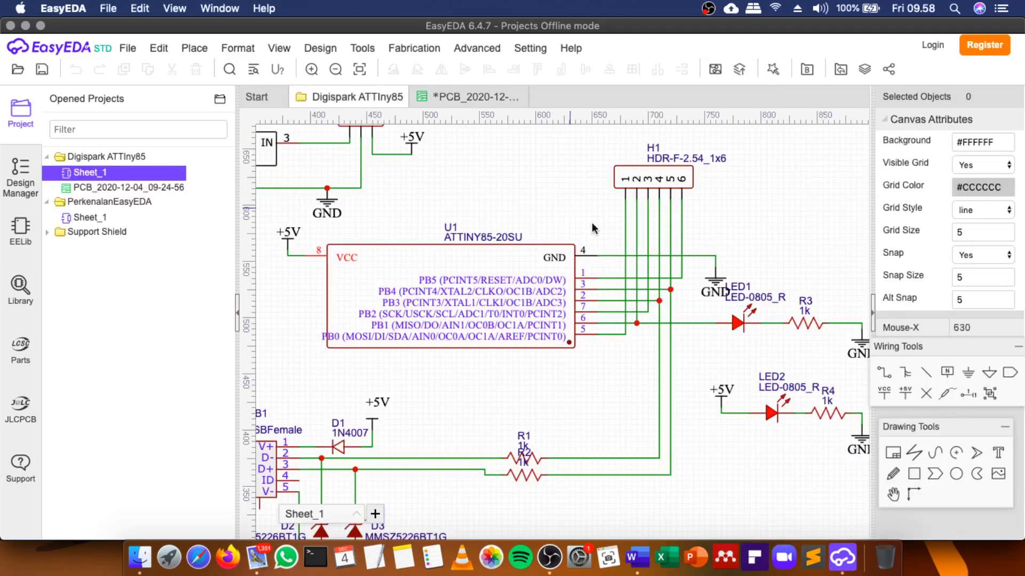
scroll(771, 295, down, 3)
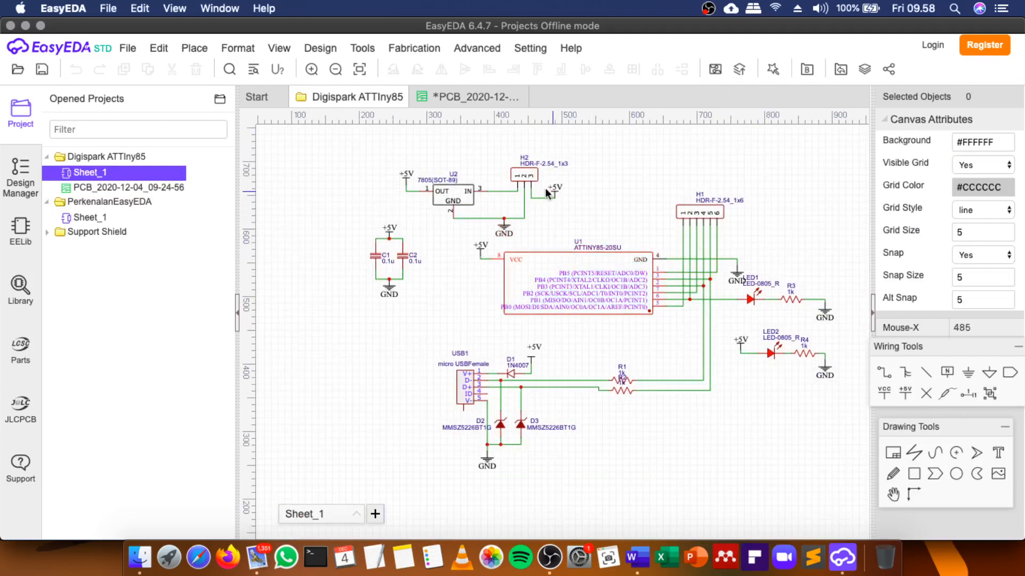
scroll(547, 190, up, 2)
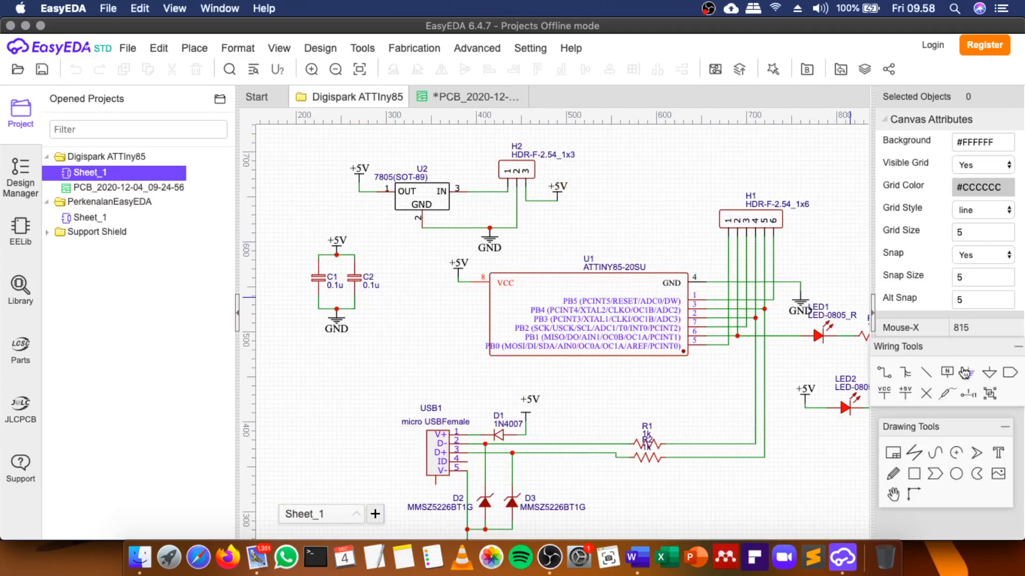
click(990, 376)
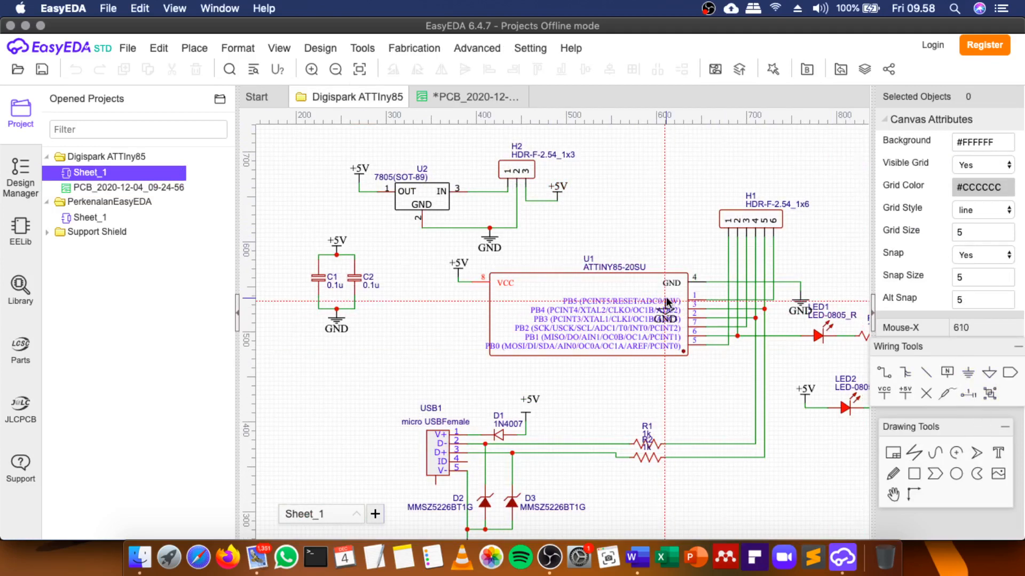
scroll(383, 329, up, 1)
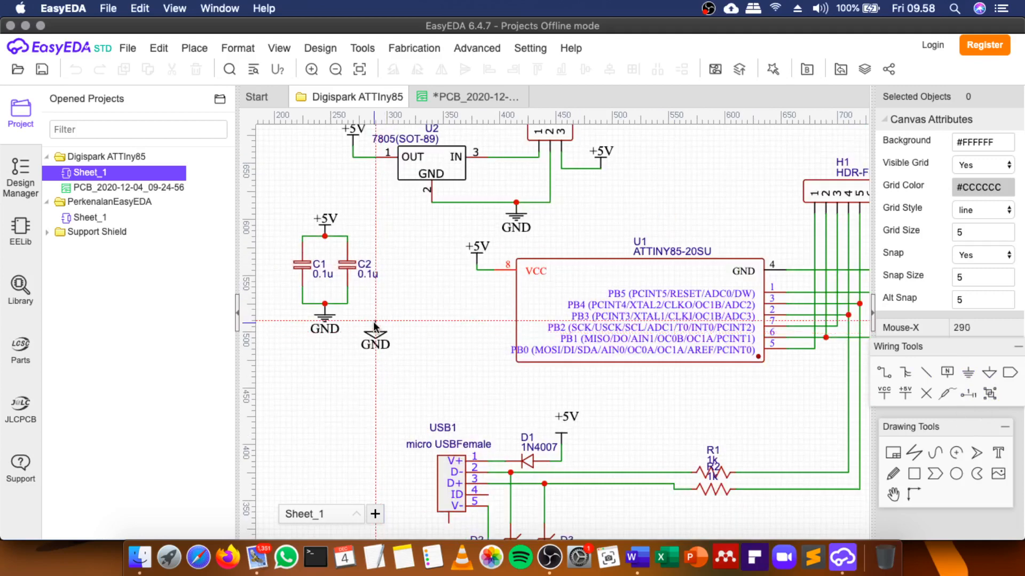
click(377, 337)
key(Escape)
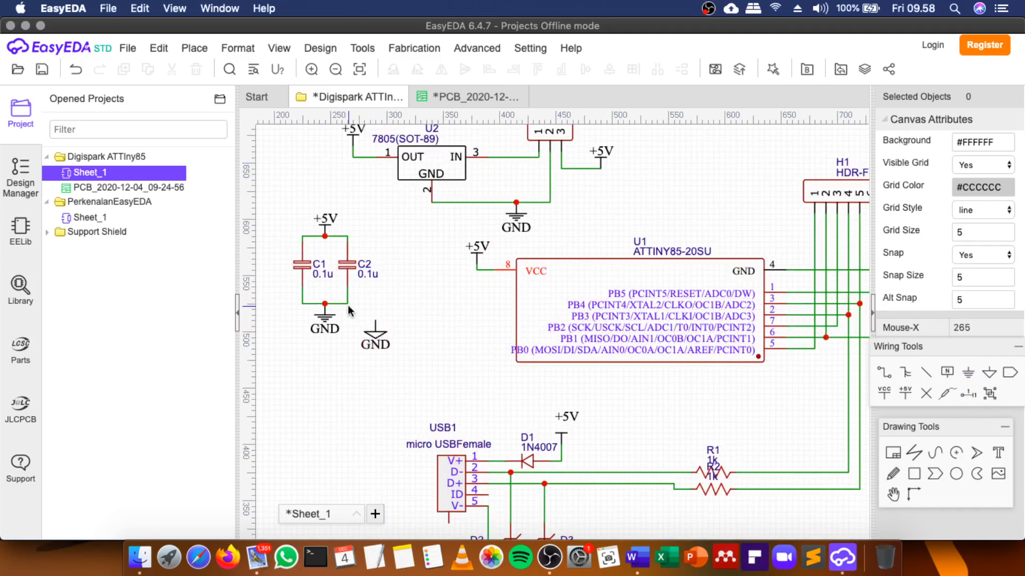
click(375, 320)
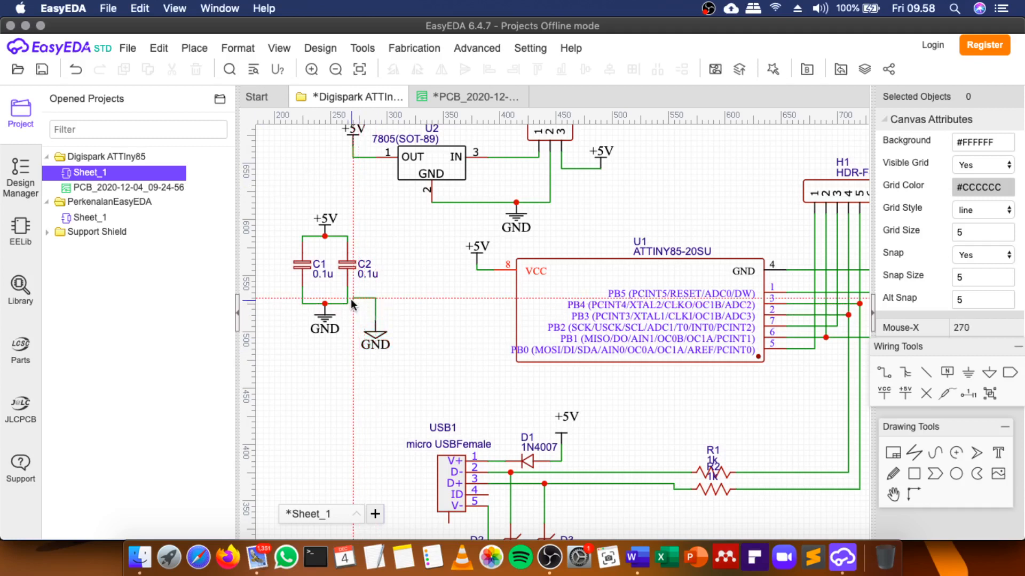
click(347, 304)
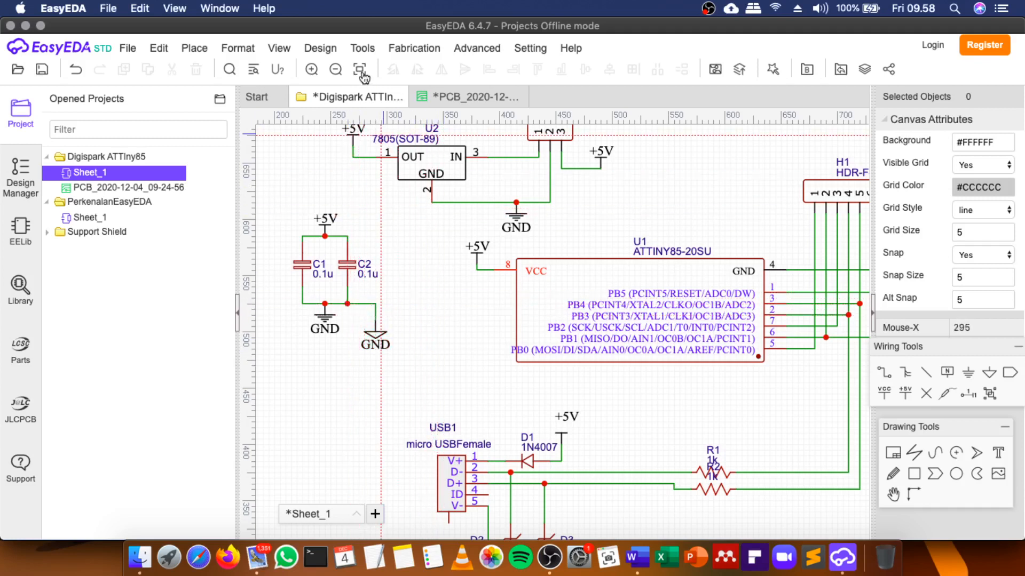
Try to update the PCB from the schematic without checking the unfinished nets, and return to the PCB.
click(320, 49)
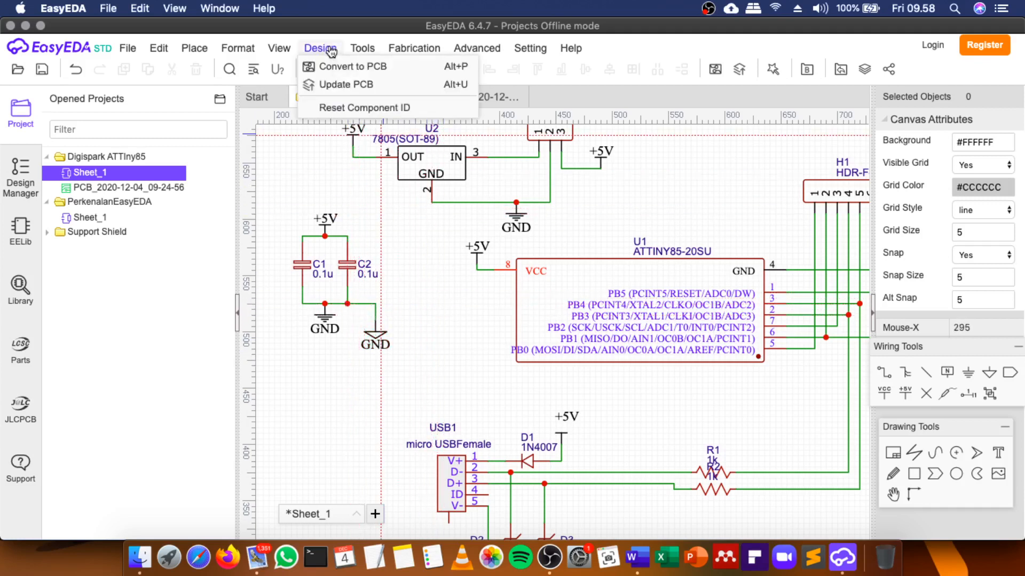
click(346, 83)
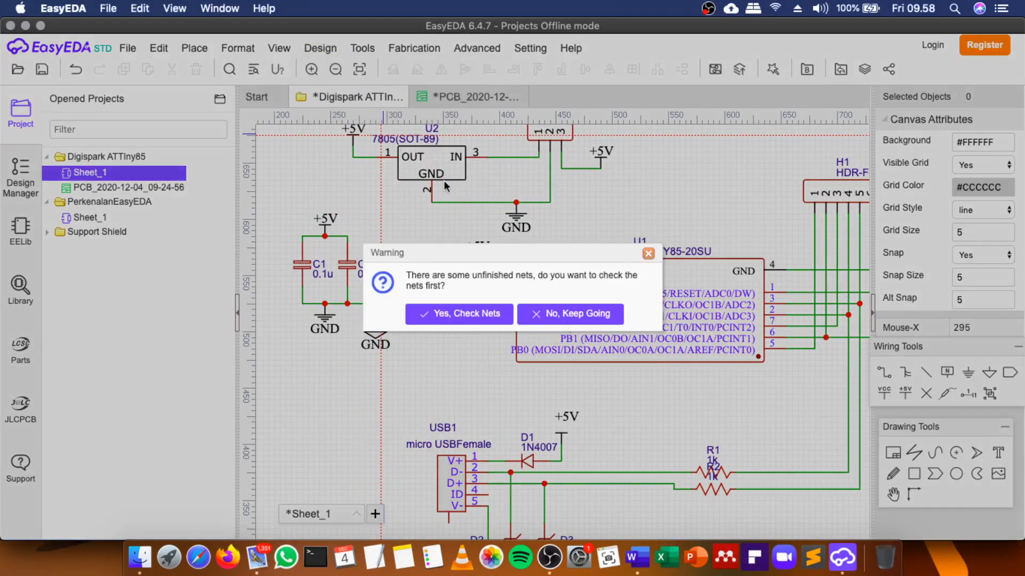
click(589, 317)
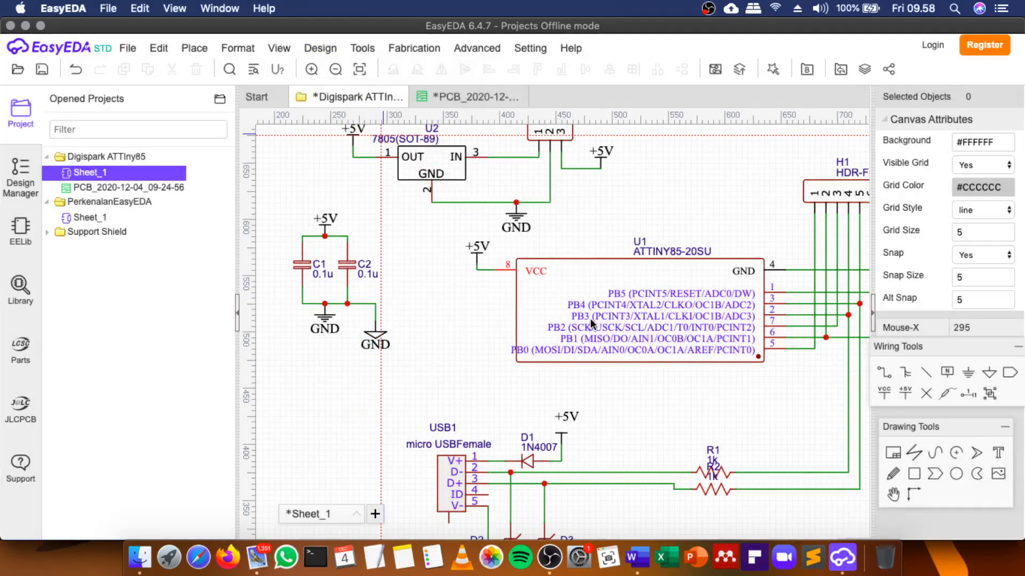
click(438, 106)
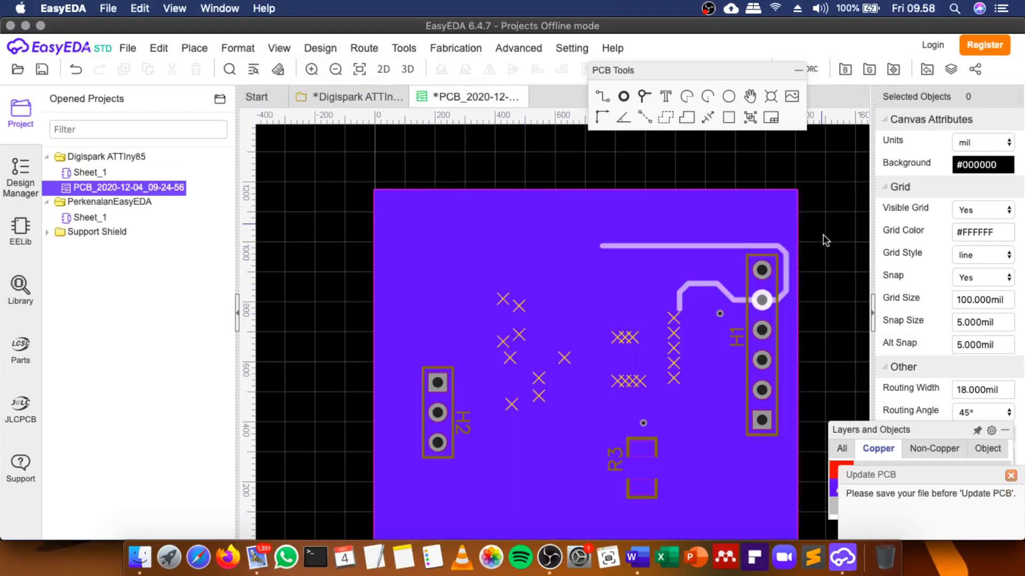
Select the bottom-layer solid region covering the board and delete it.
click(665, 211)
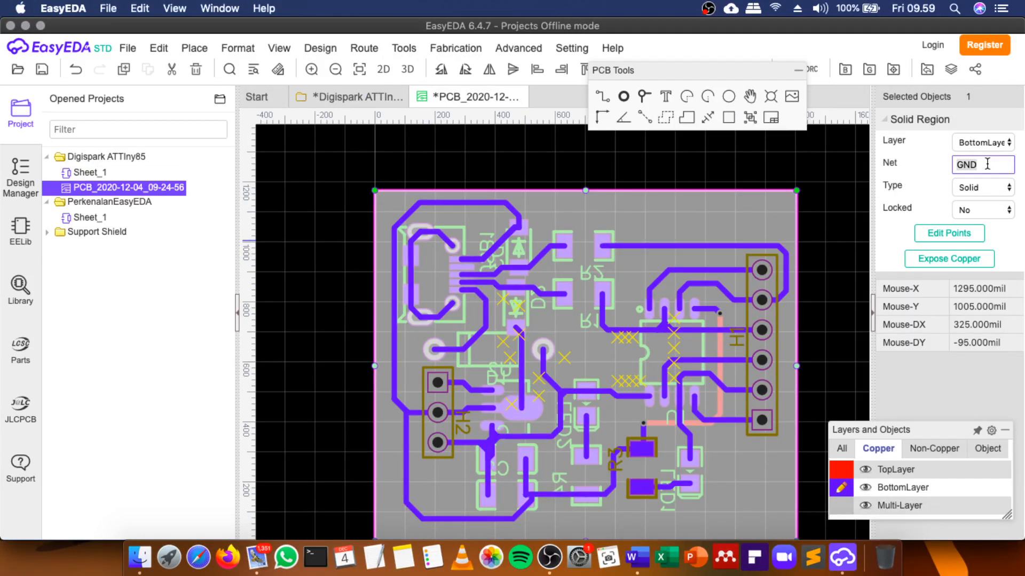
click(806, 165)
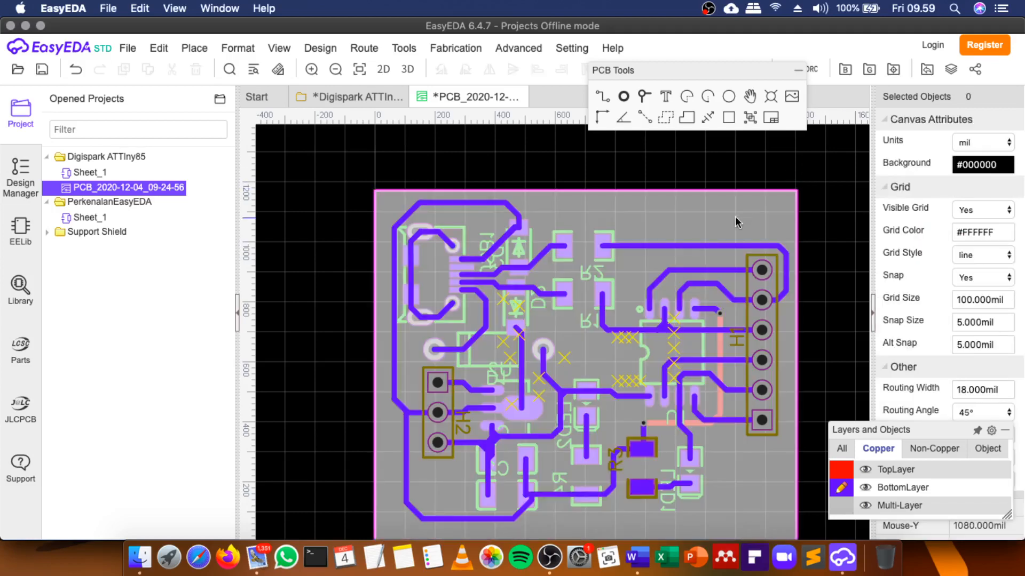
click(735, 218)
key(Delete)
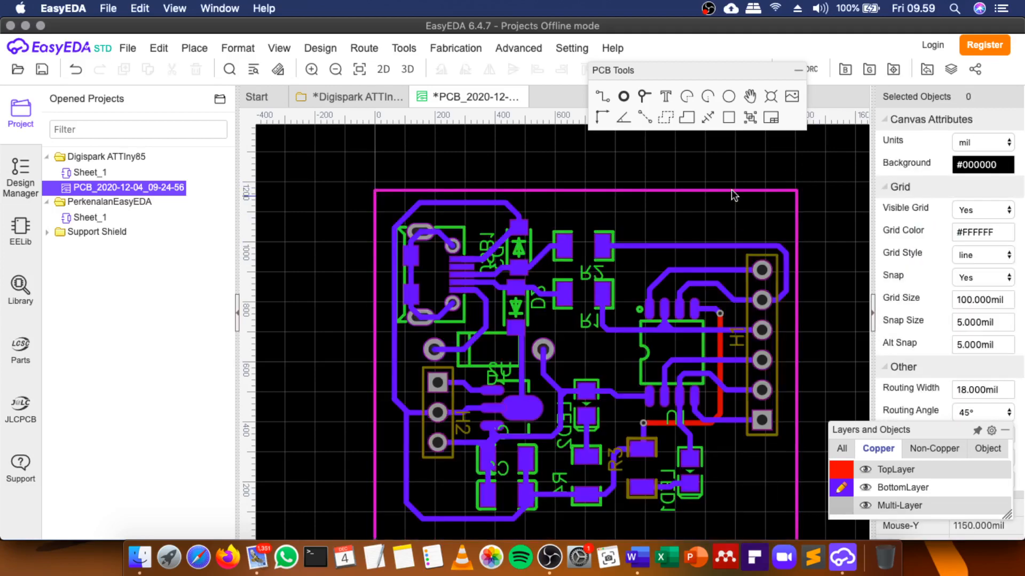
Start a bottom-layer copper area on net GND at the board outline's upper-left corner, following the upper and right edges to the lower-right corner.
click(663, 117)
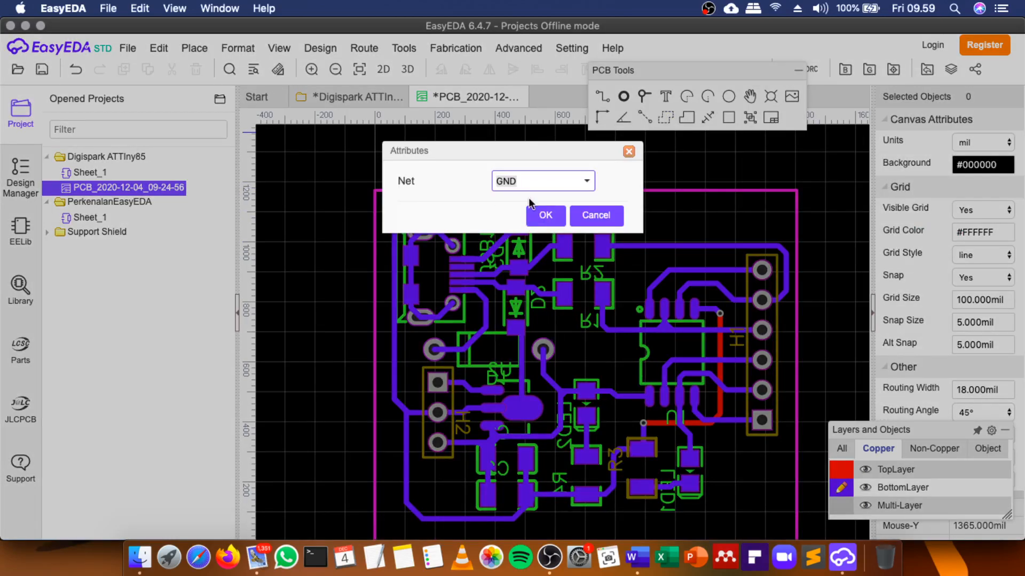
click(548, 222)
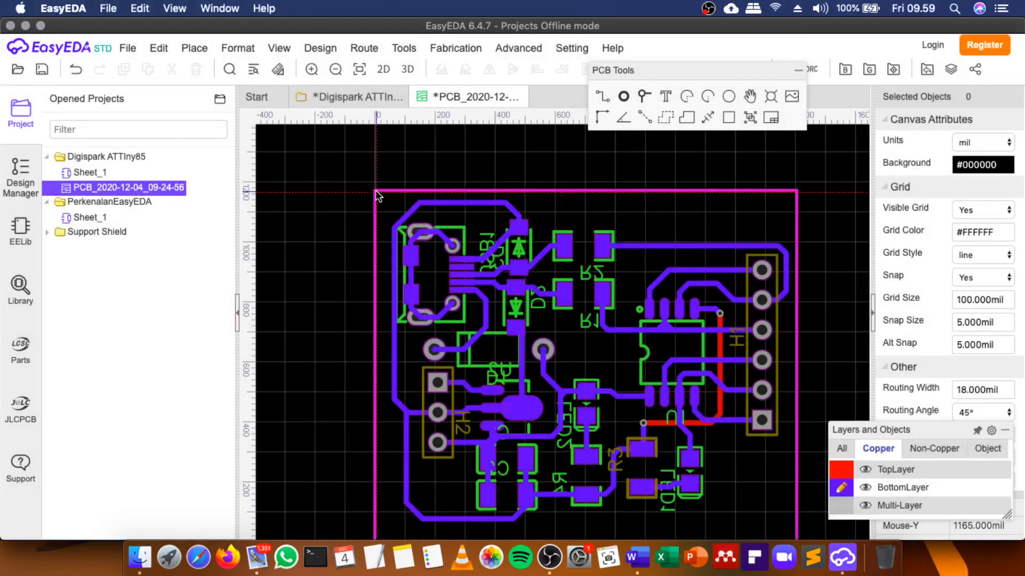
scroll(374, 191, up, 4)
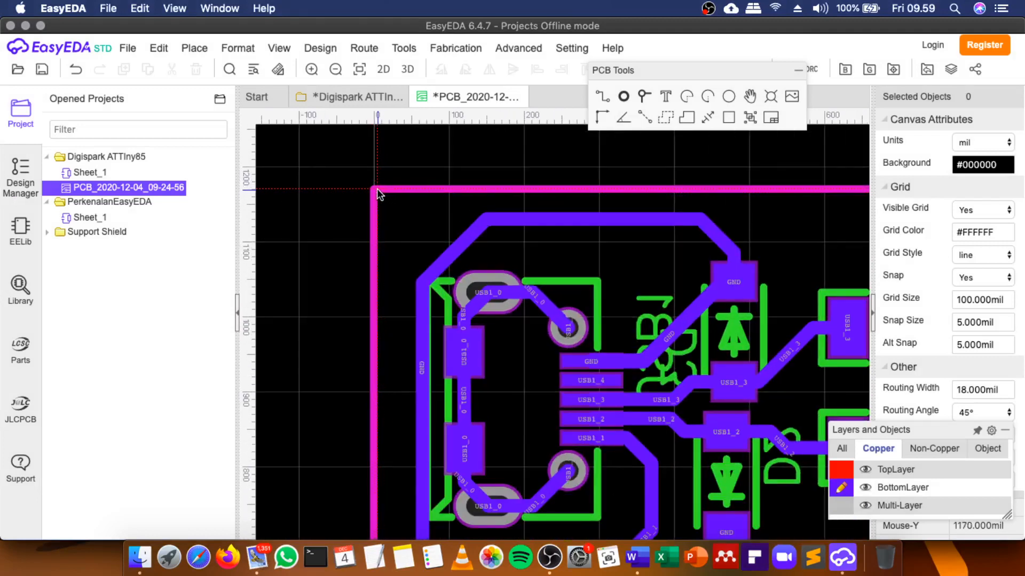
click(374, 190)
scroll(655, 223, down, 12)
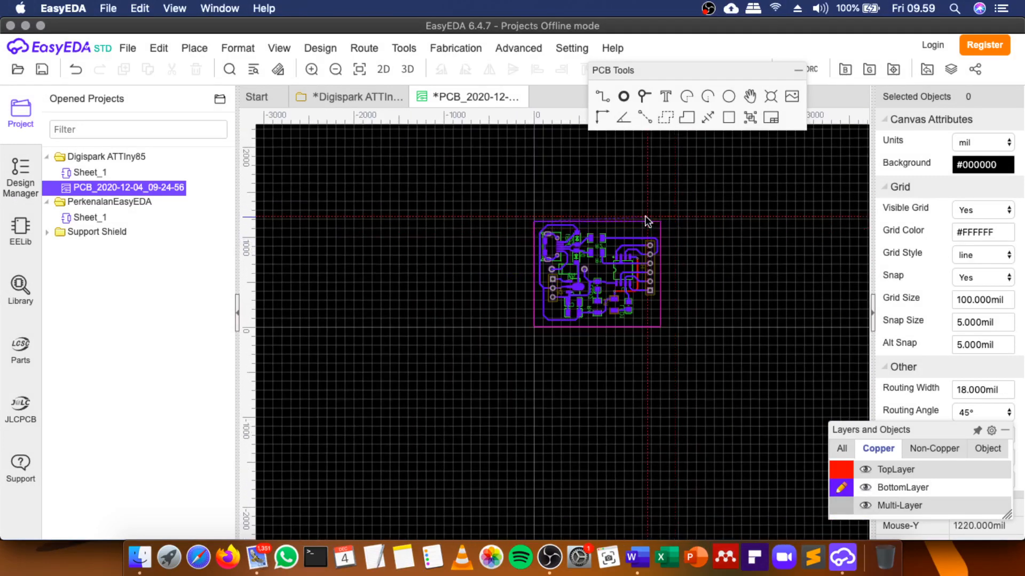
scroll(655, 224, up, 8)
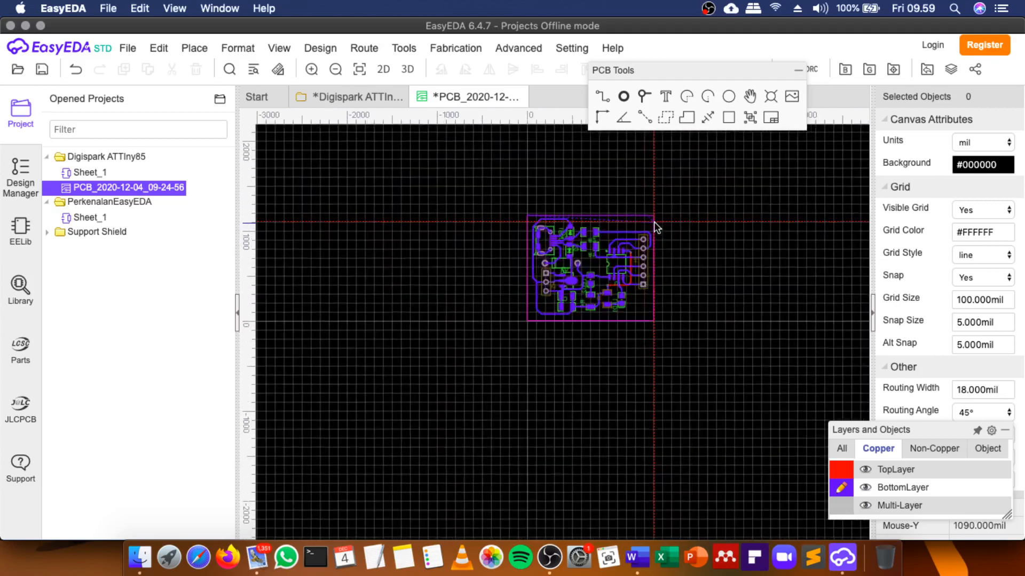
scroll(654, 222, up, 5)
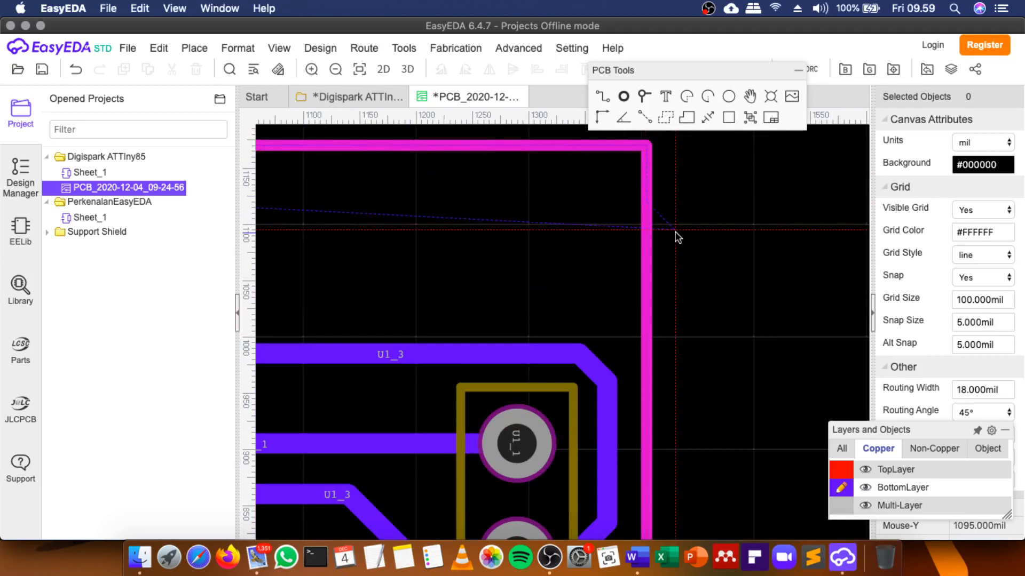
scroll(676, 231, down, 9)
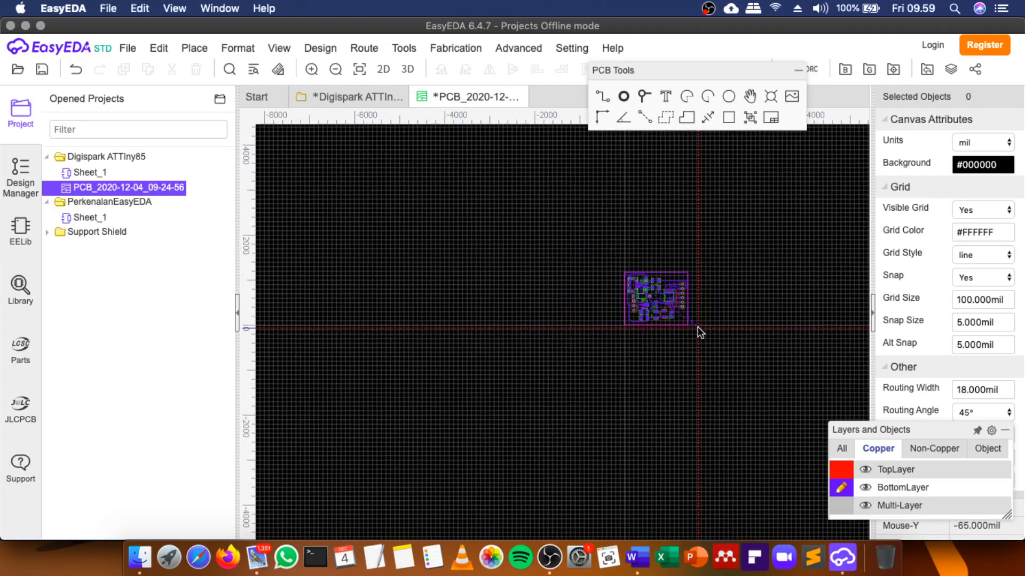
scroll(684, 323, up, 9)
scroll(684, 327, up, 4)
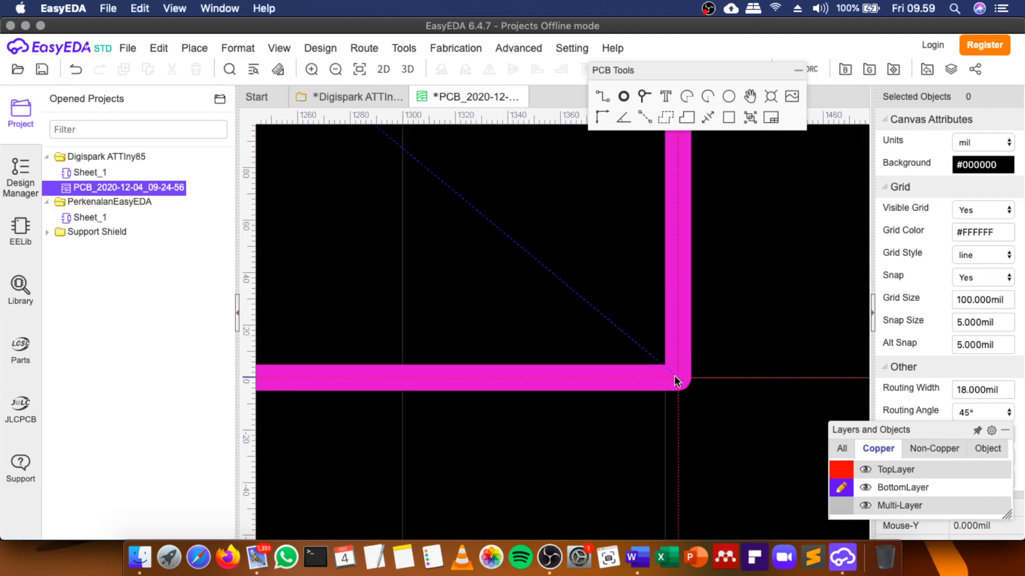
Place the copper area's last corner at the outline's lower-left corner and close it around the whole board.
scroll(674, 375, down, 10)
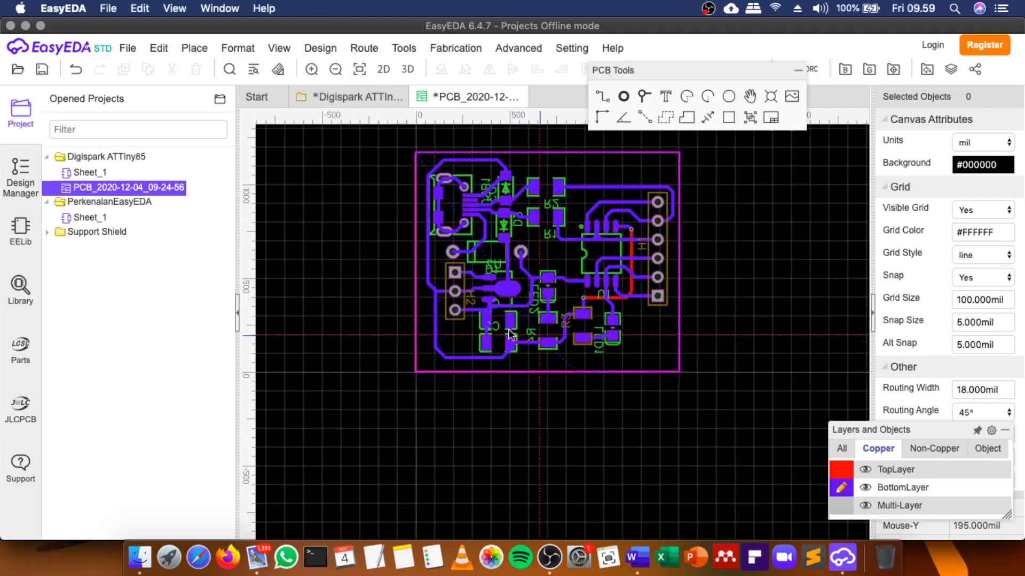
scroll(415, 341, up, 10)
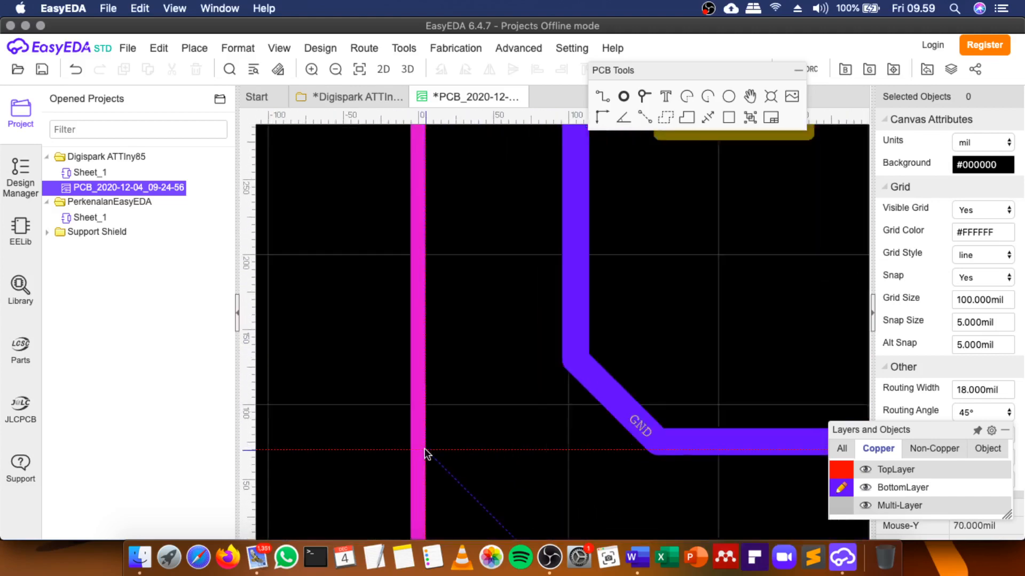
scroll(425, 448, up, 8)
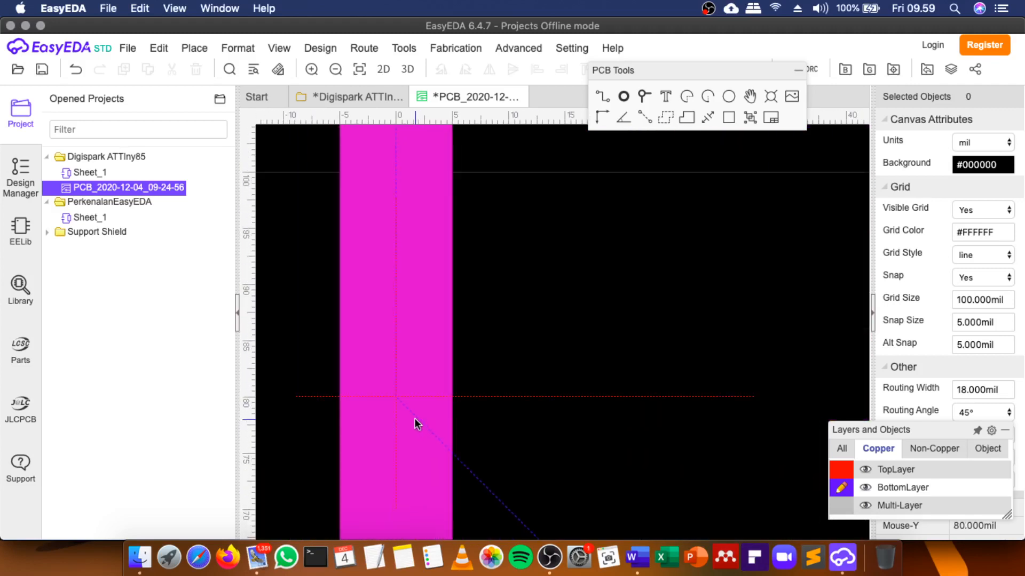
scroll(416, 422, up, 4)
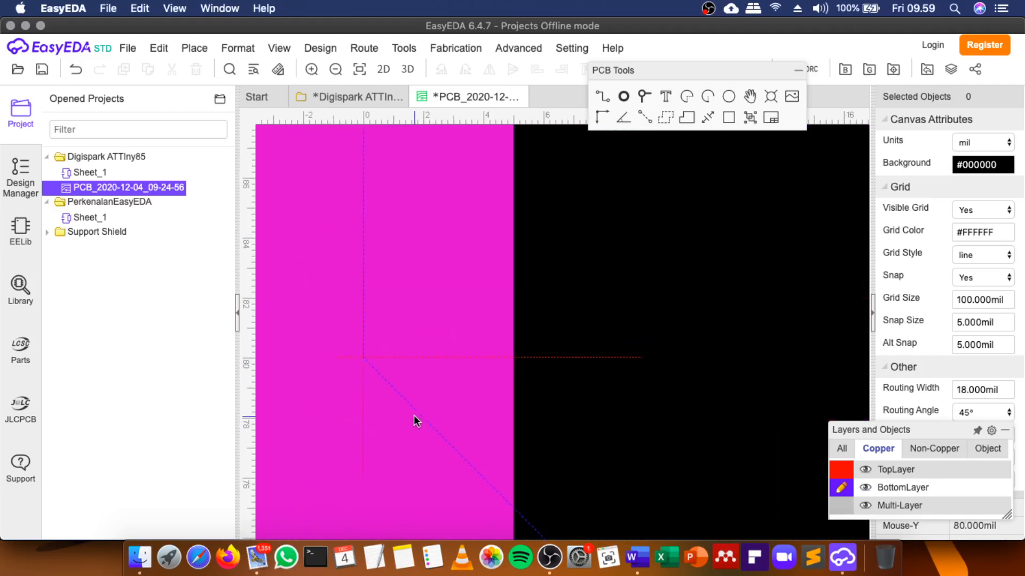
scroll(414, 415, down, 10)
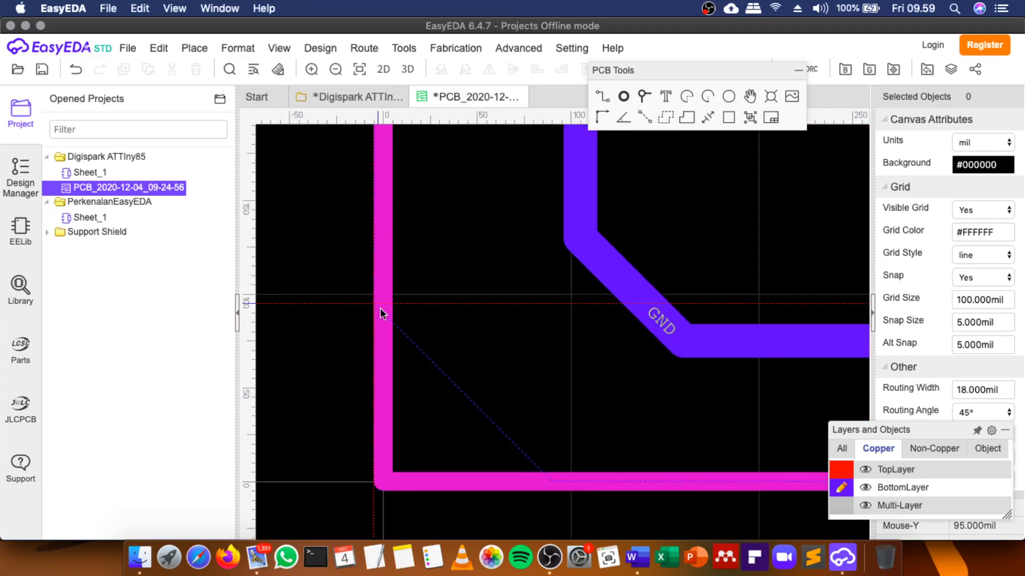
scroll(386, 478, up, 3)
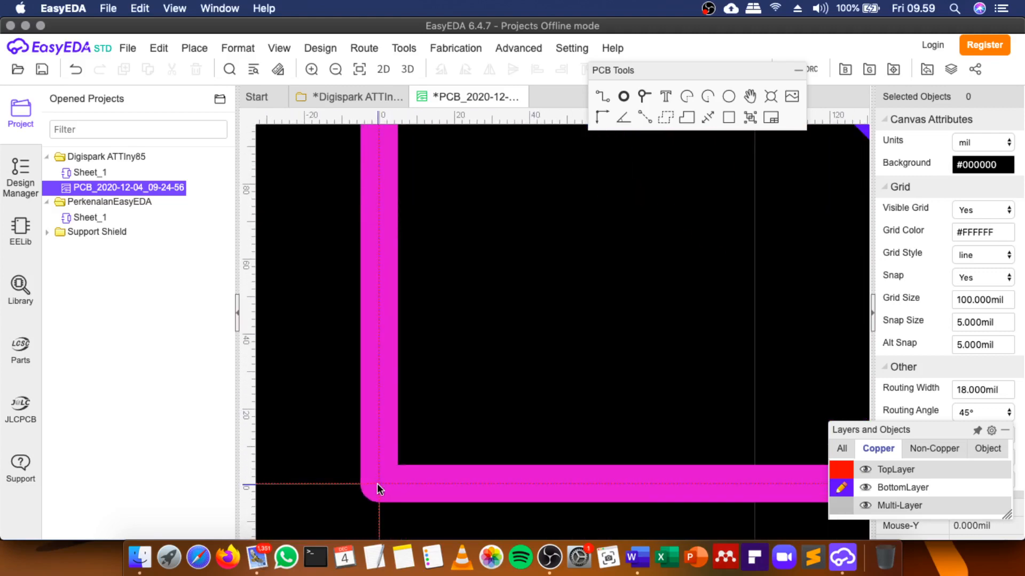
click(377, 484)
scroll(474, 393, down, 4)
scroll(502, 399, down, 6)
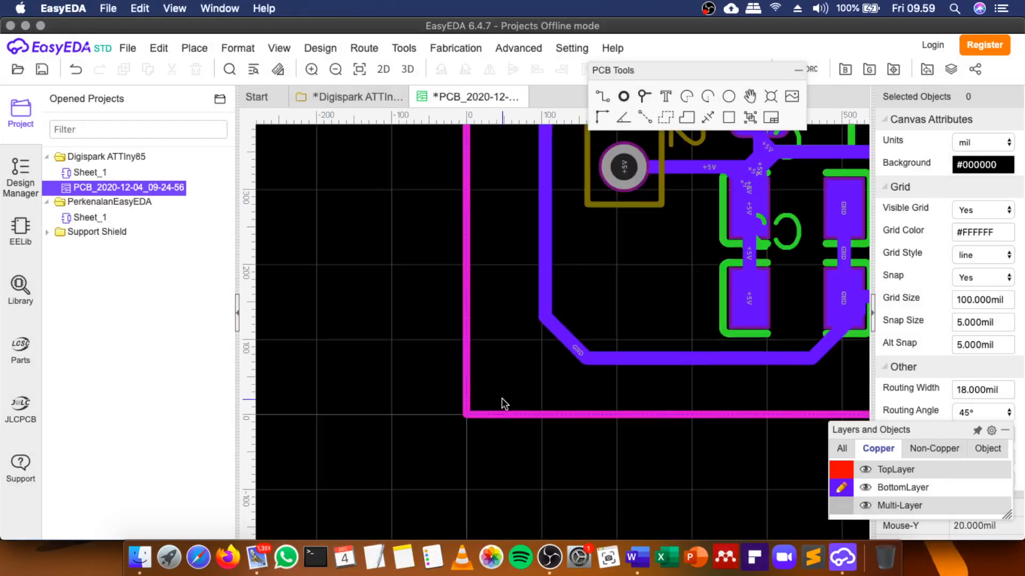
scroll(512, 383, down, 3)
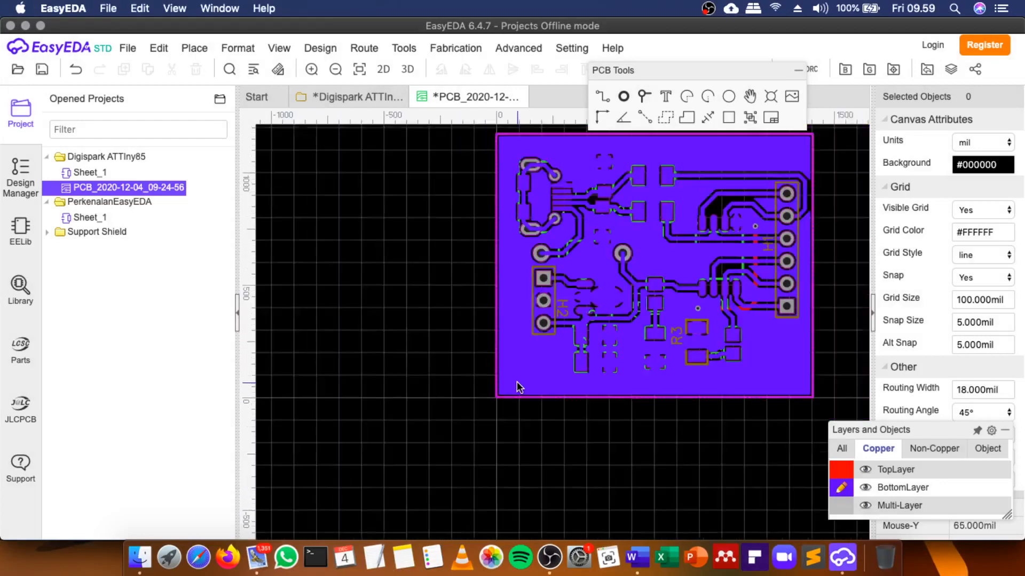
Examine the copper area's clearances around the pads and tracks, check its properties, and deselect it.
scroll(607, 240, up, 6)
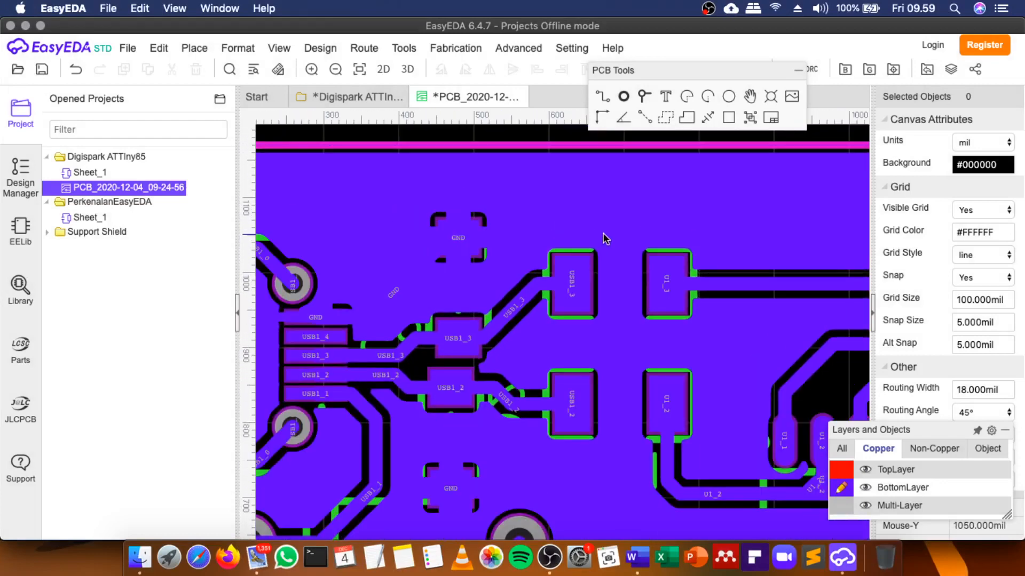
scroll(603, 233, down, 2)
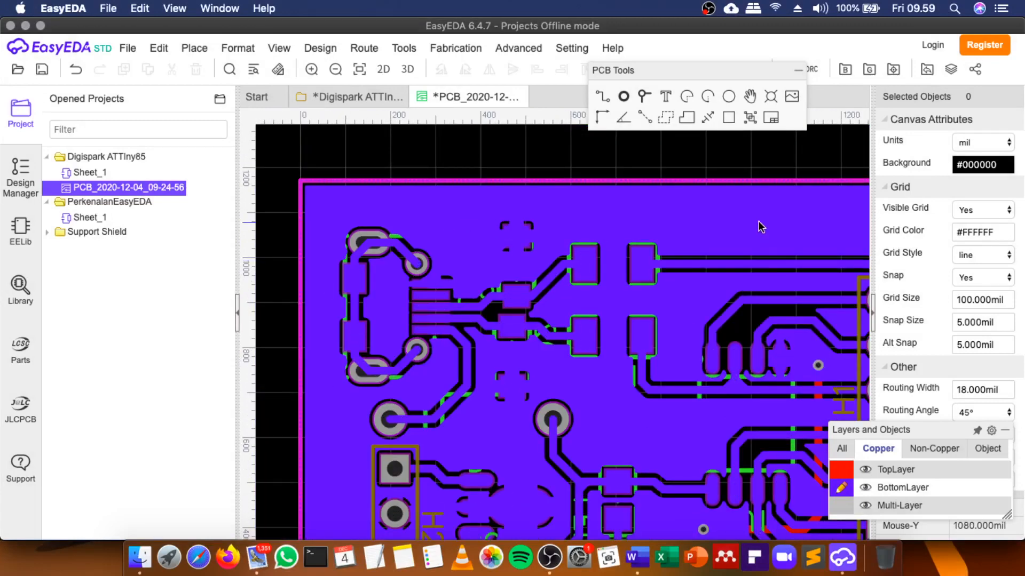
scroll(549, 209, down, 1)
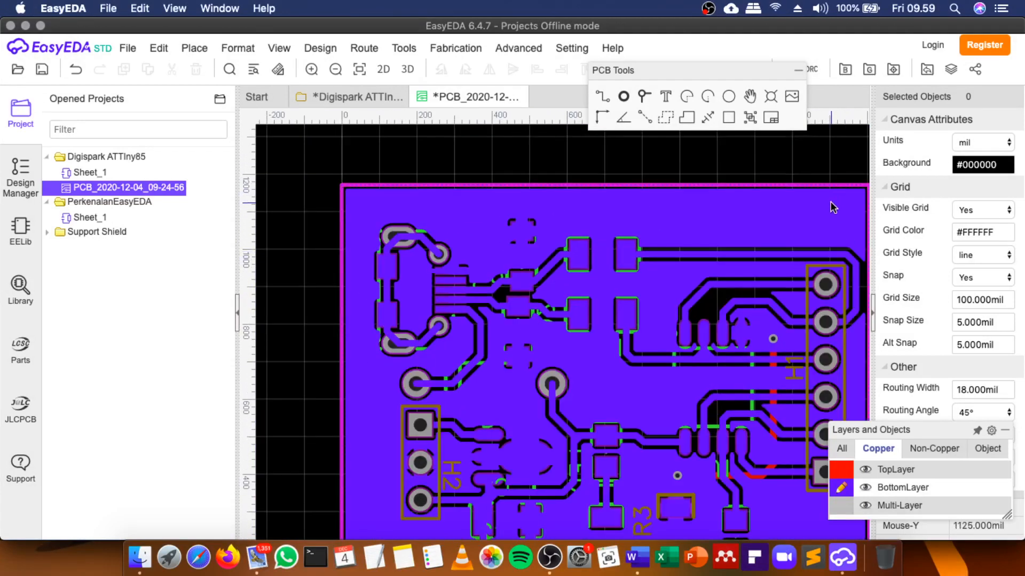
click(690, 187)
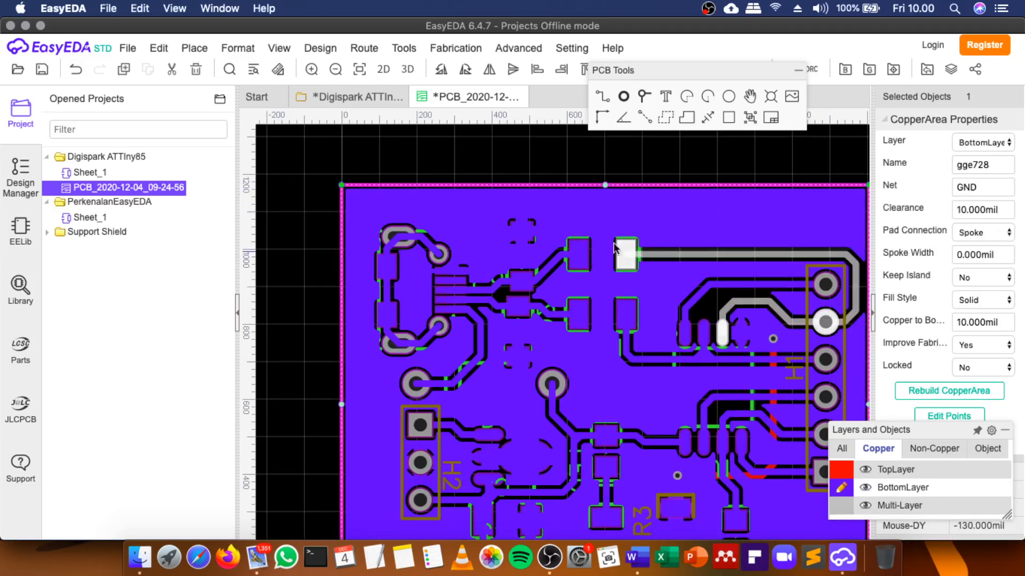
scroll(626, 231, down, 1)
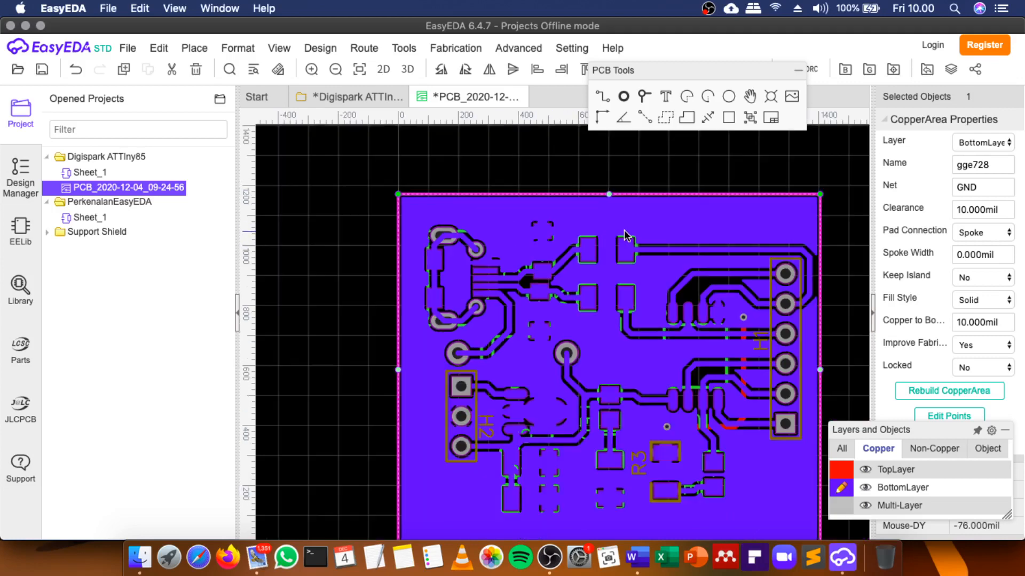
scroll(716, 264, up, 1)
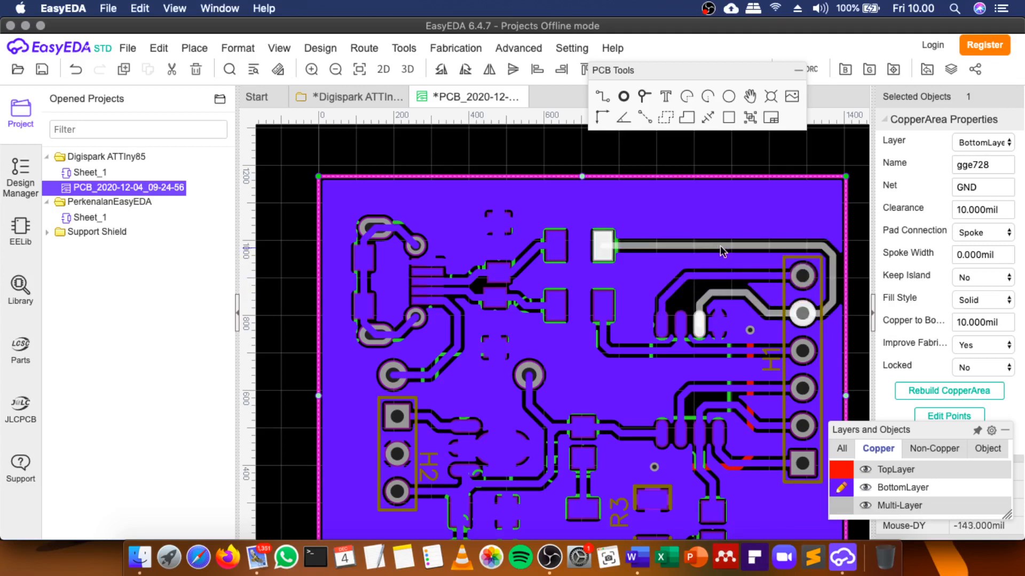
key(Escape)
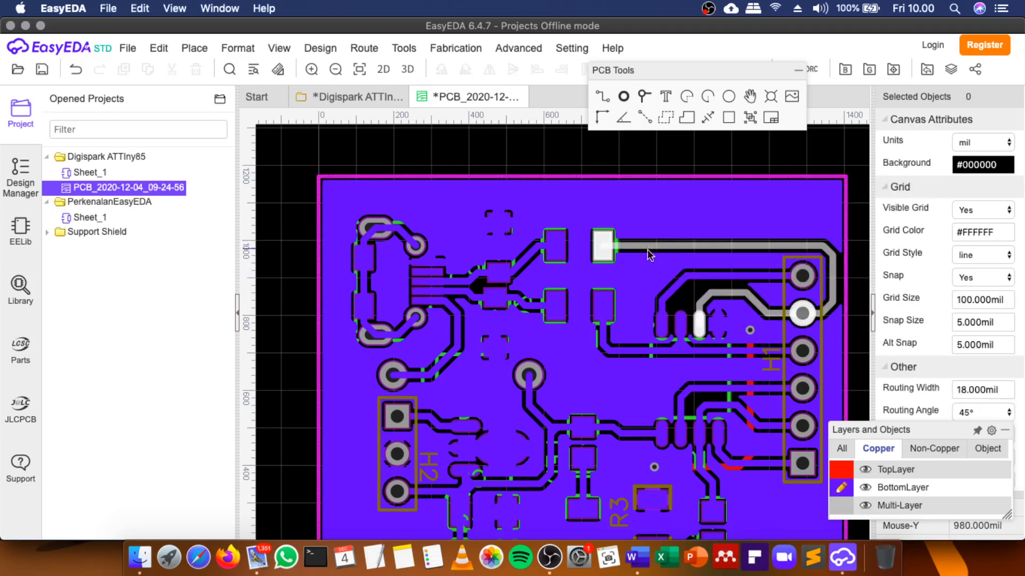
Select the board outline track, clear the floating layer palette from its properties, and set the track width to 20 mil.
click(681, 177)
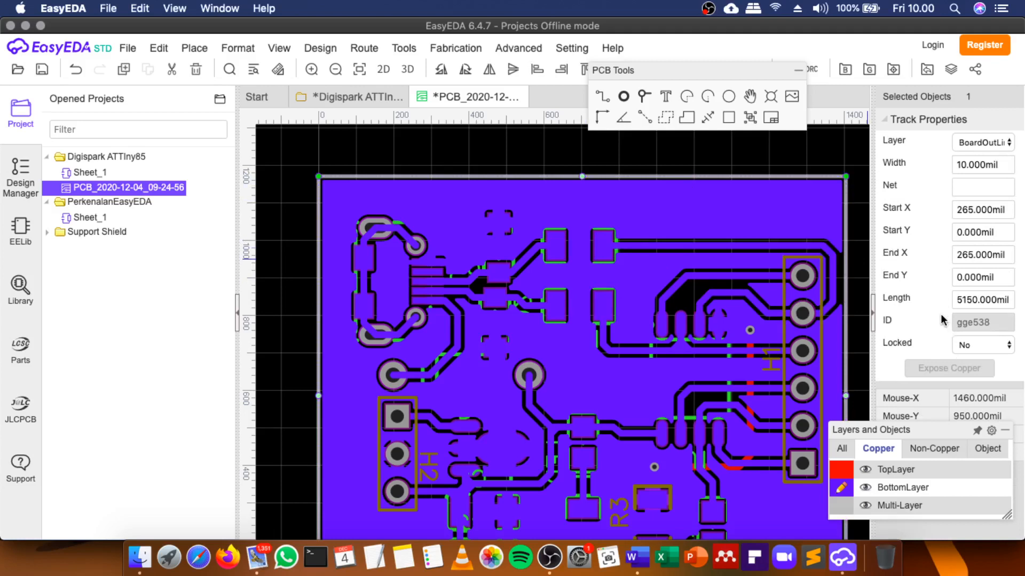
drag(944, 428, 959, 515)
drag(960, 458, 795, 178)
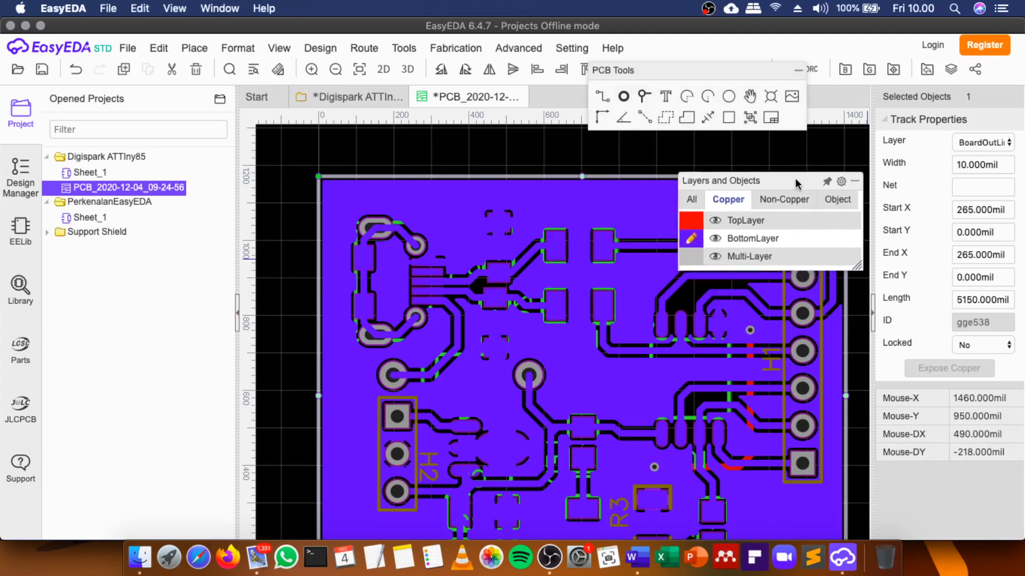
click(1003, 164)
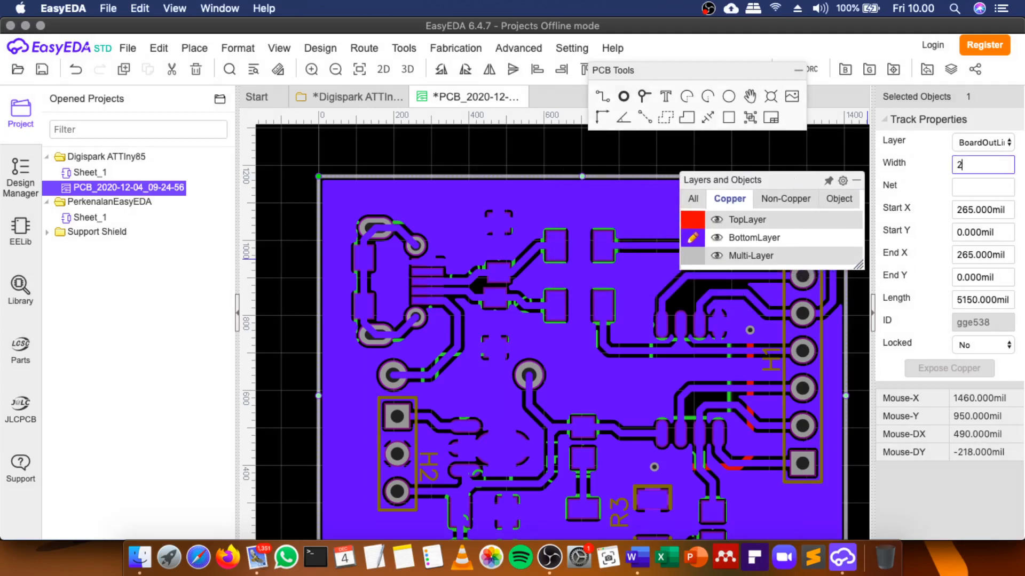
key(Return)
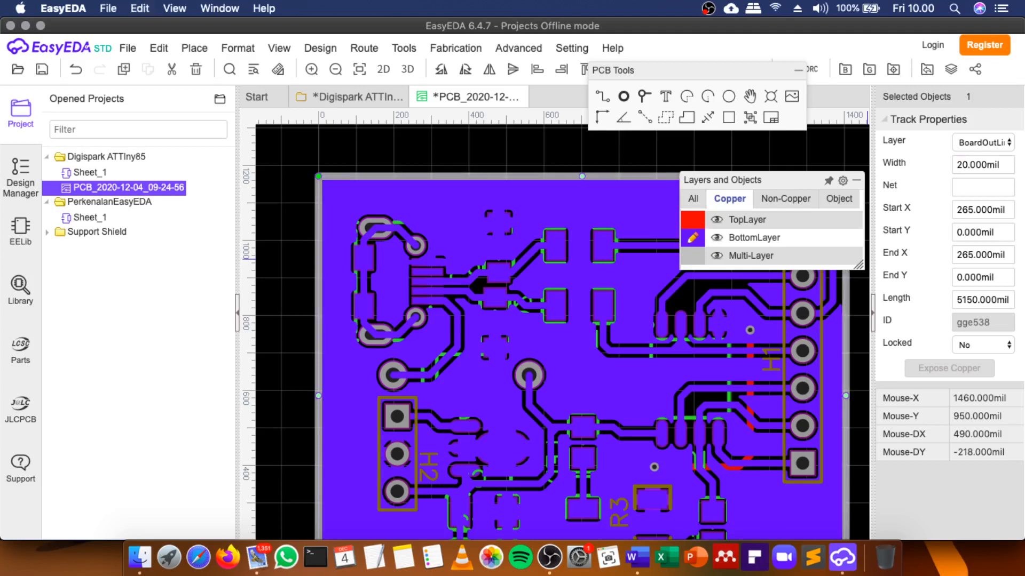
Set the board outline track's width back to 10 mil.
click(1001, 169)
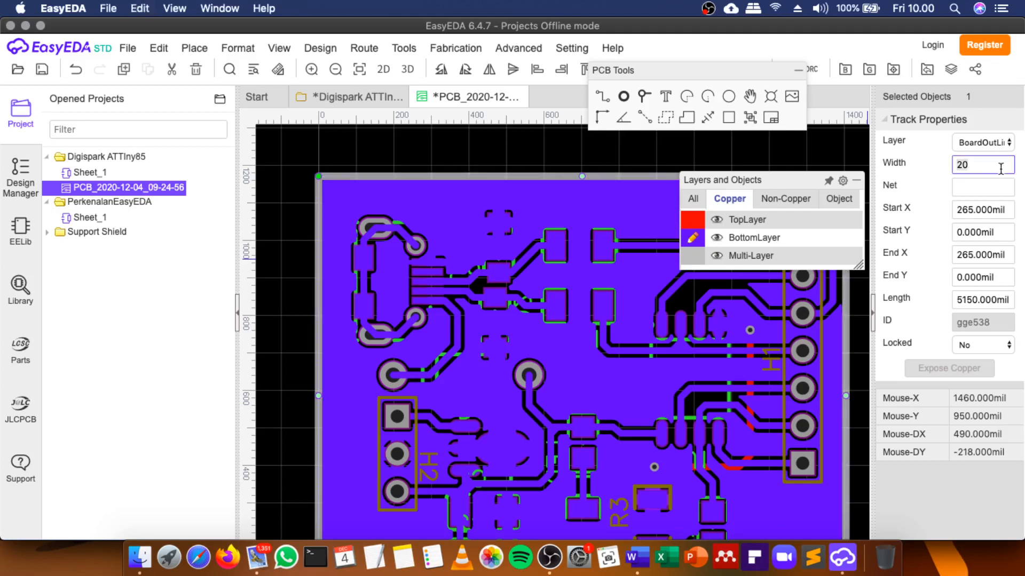
text(10)
key(Return)
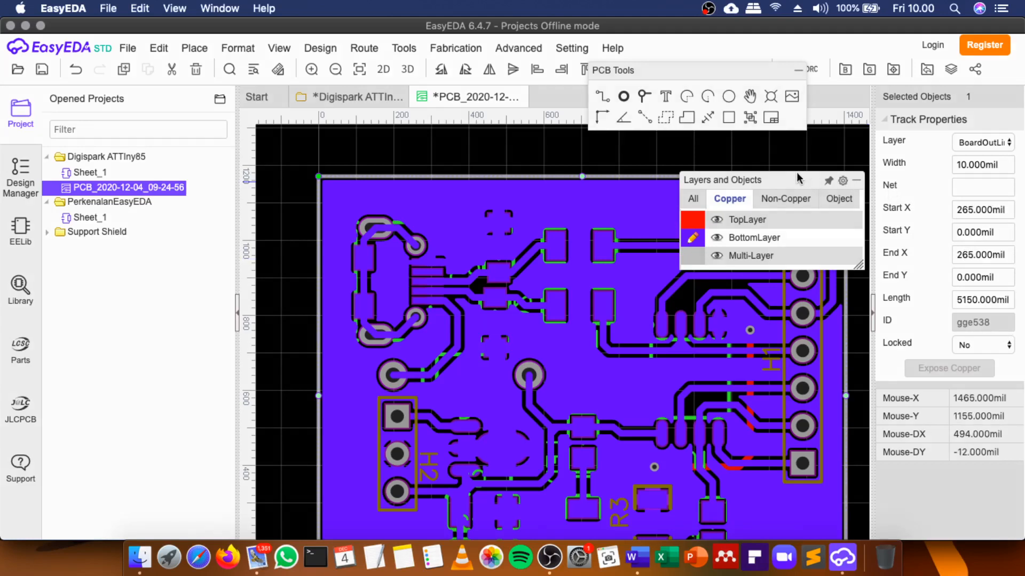
Change the board outline track's layer to BottomLayer, expose its copper, and reselect the track.
drag(796, 174, 833, 53)
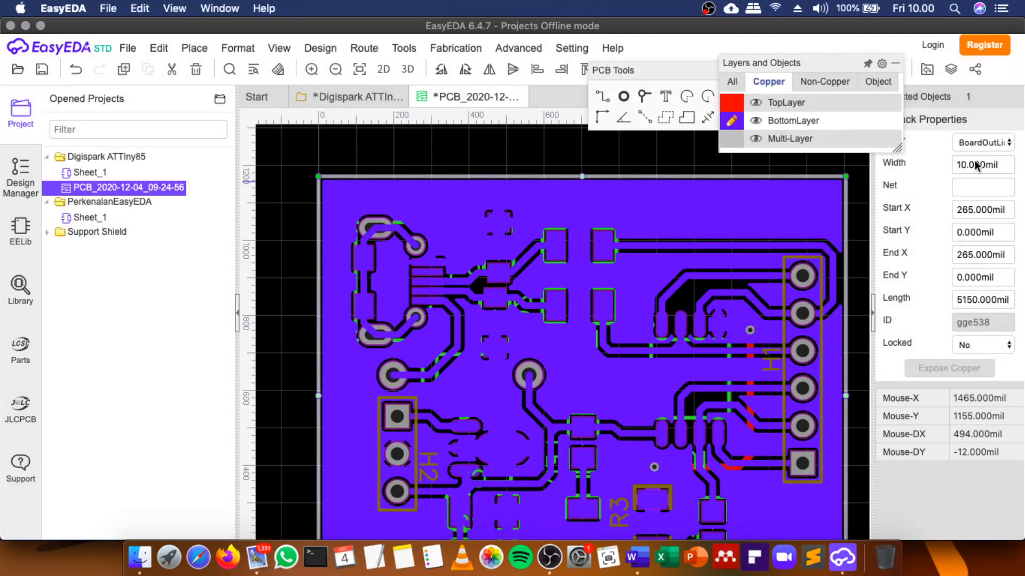
click(975, 143)
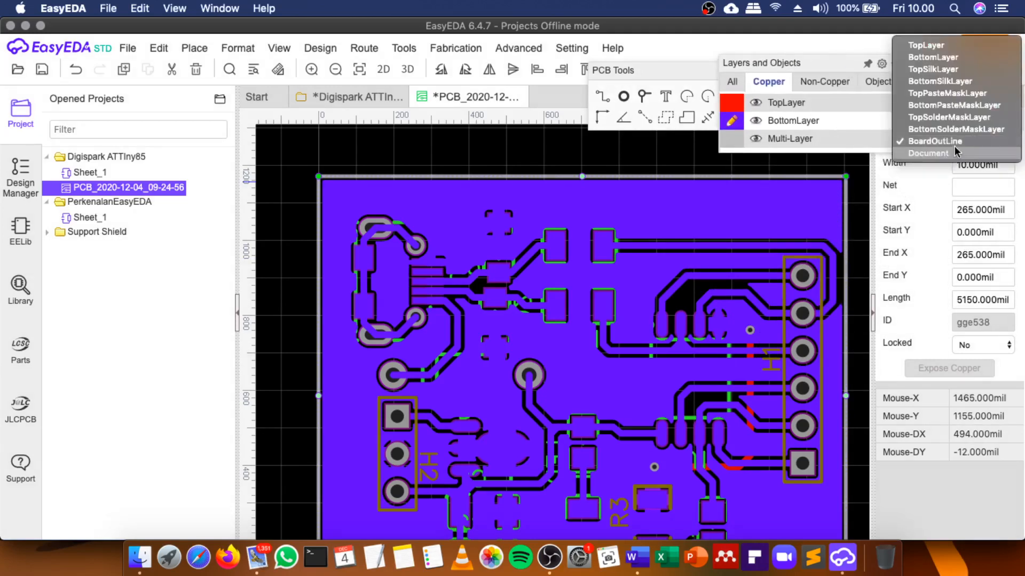
click(948, 61)
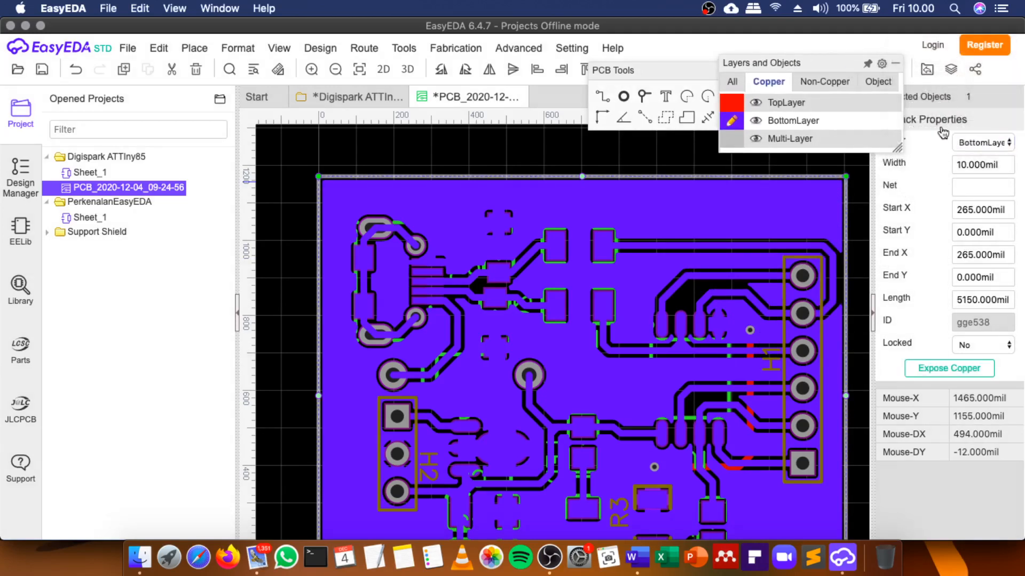
click(955, 376)
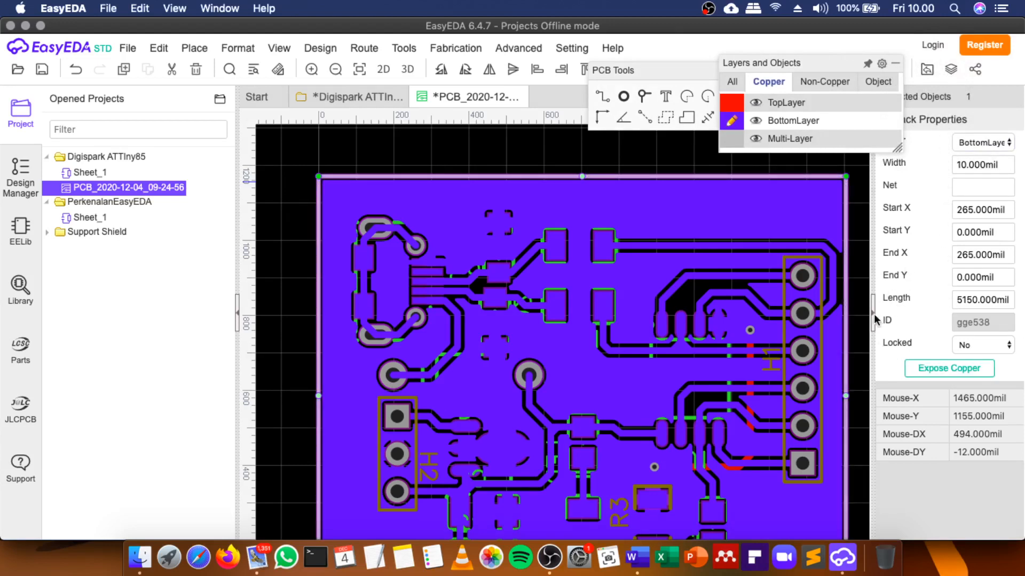
click(800, 182)
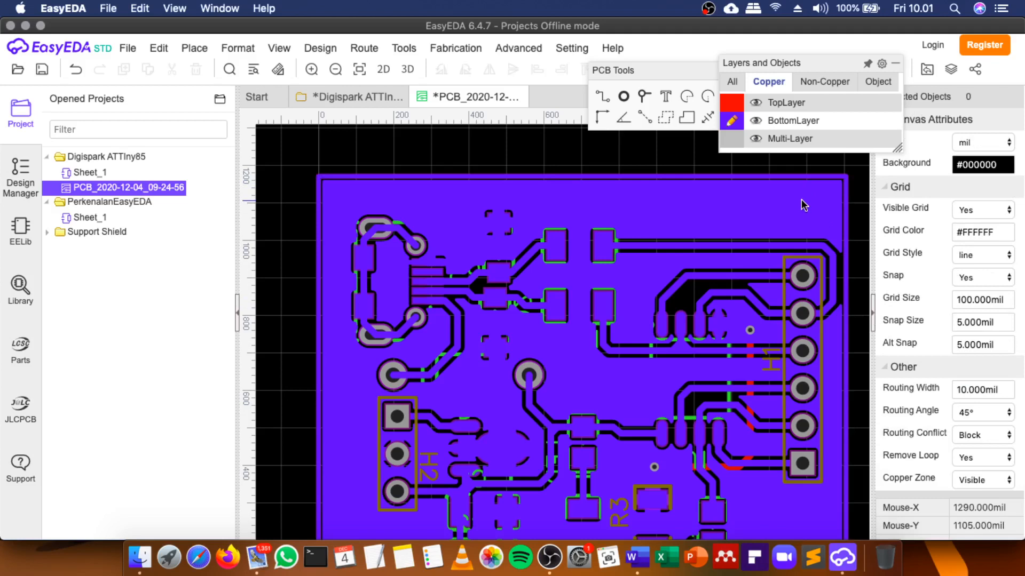
click(803, 177)
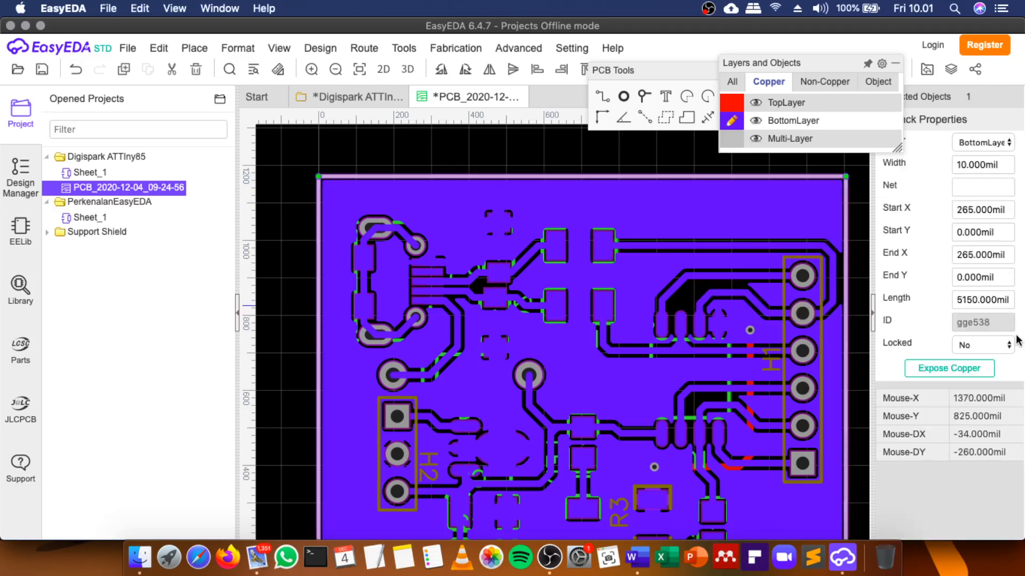
Undo the board outline track's layer change and move the outline's top edge down below the copper area's upper border.
click(715, 180)
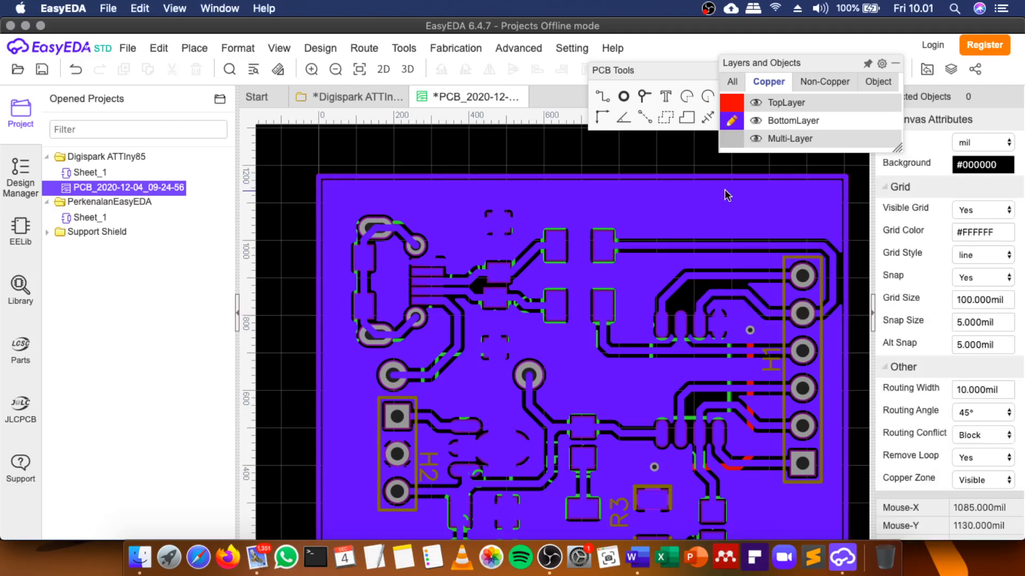
key(super+z)
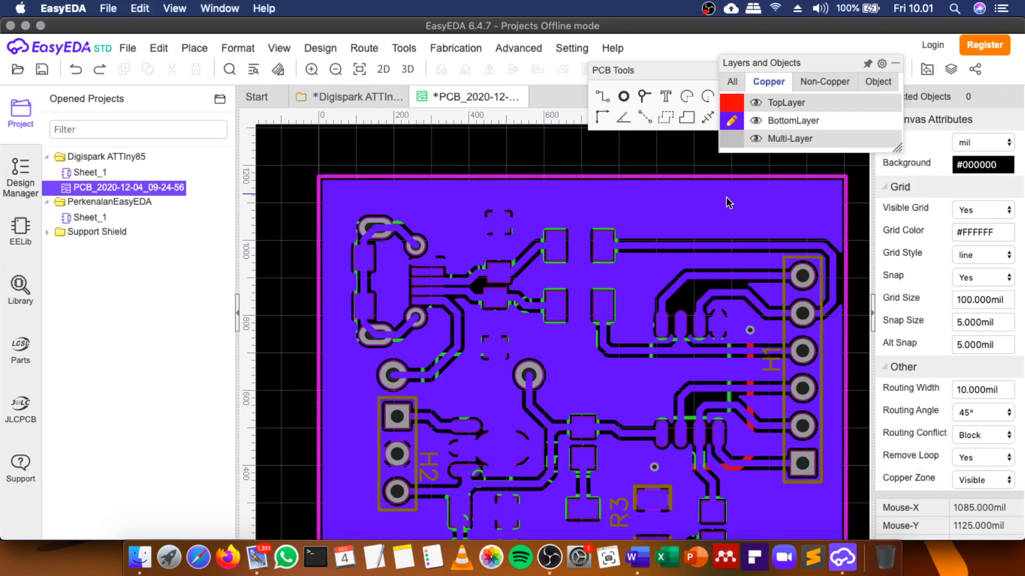
drag(729, 178, 732, 190)
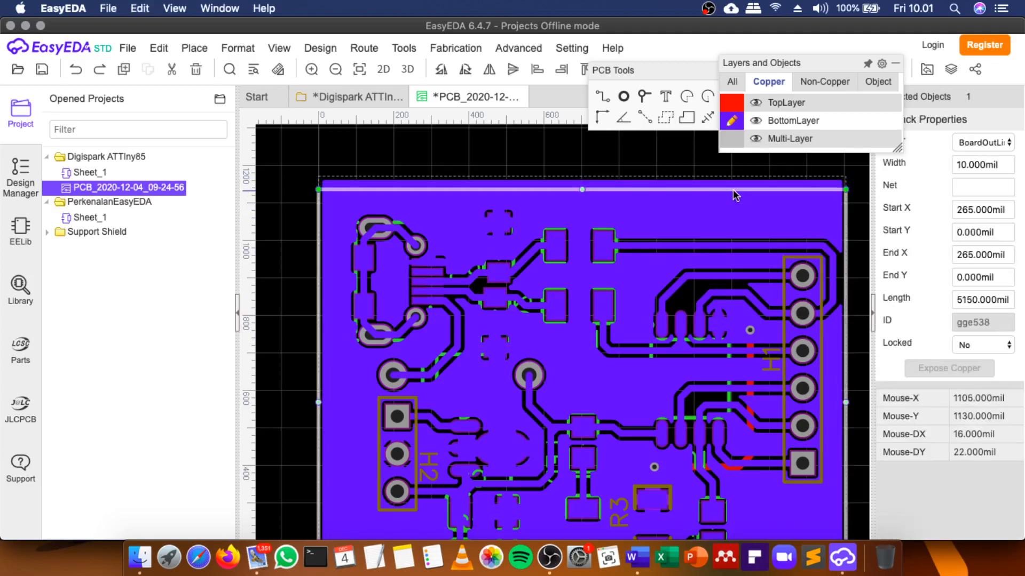
Set the bottom GND copper area's copper-to-board-outline clearance to 20 mil.
click(738, 177)
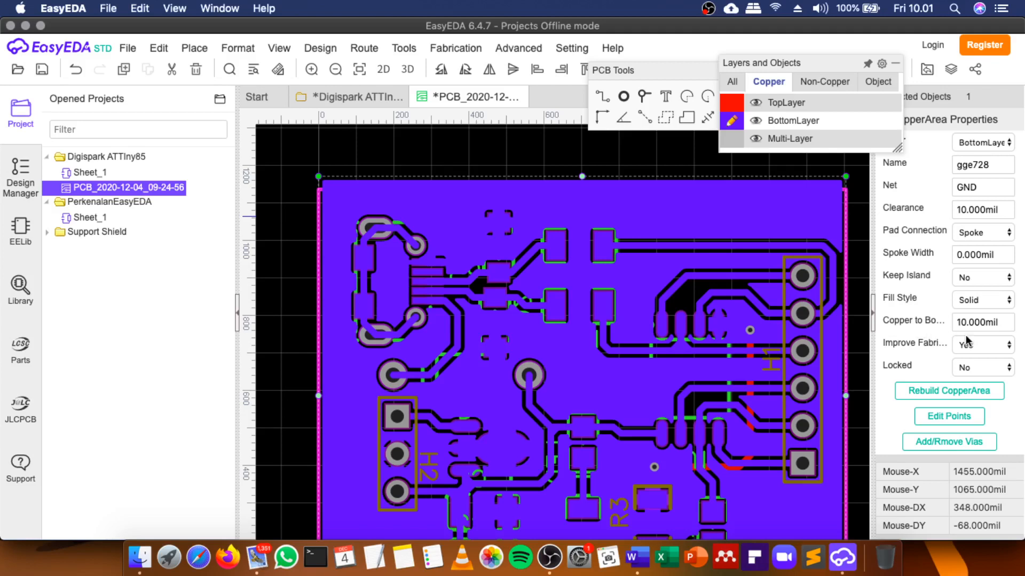
click(999, 323)
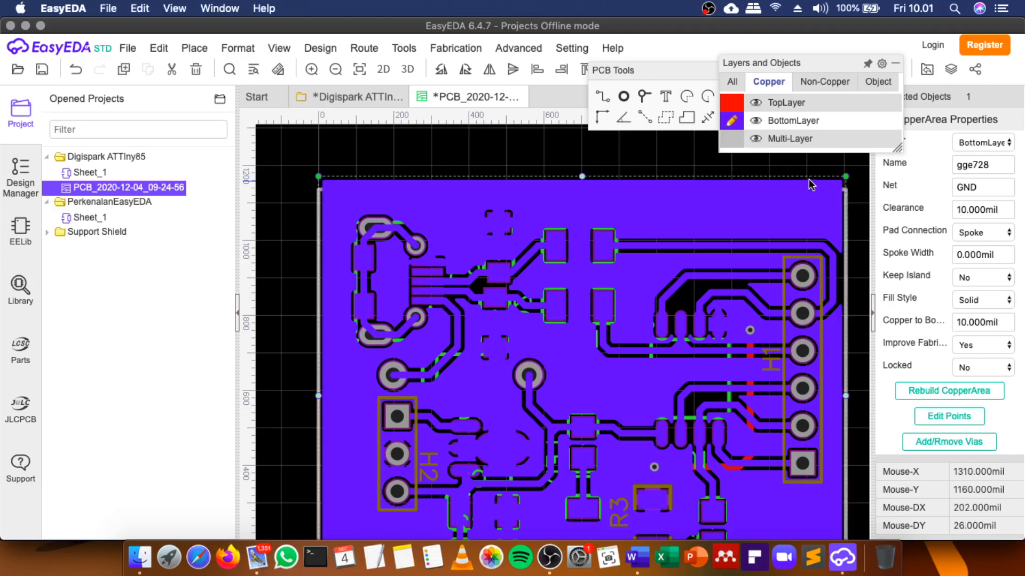
click(690, 158)
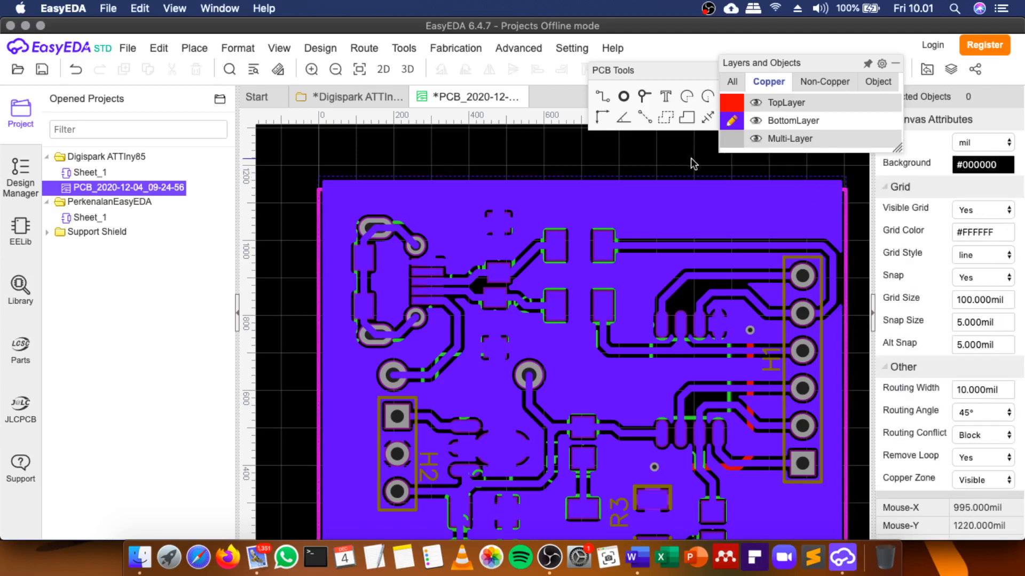
click(704, 176)
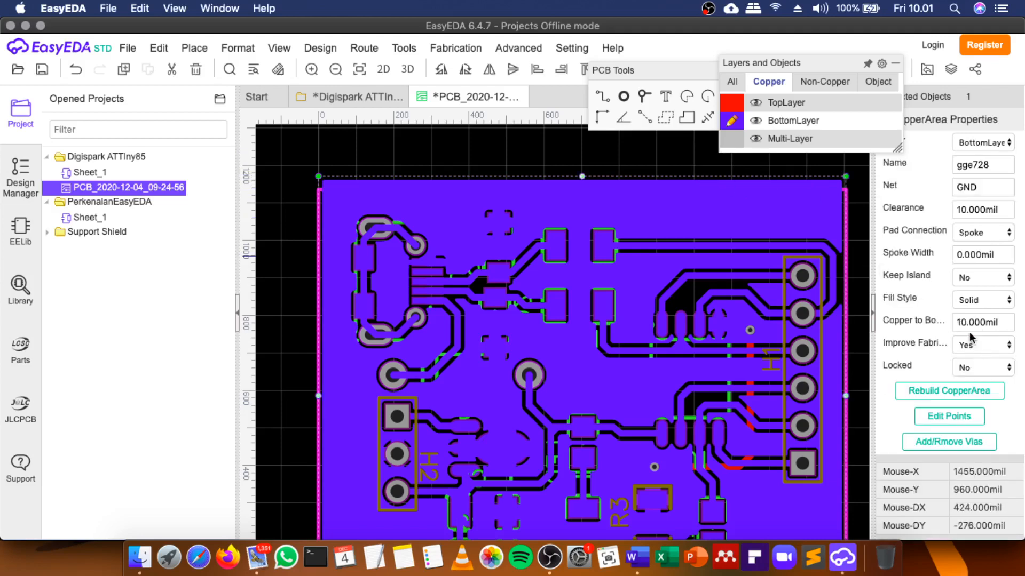
click(997, 323)
key(Return)
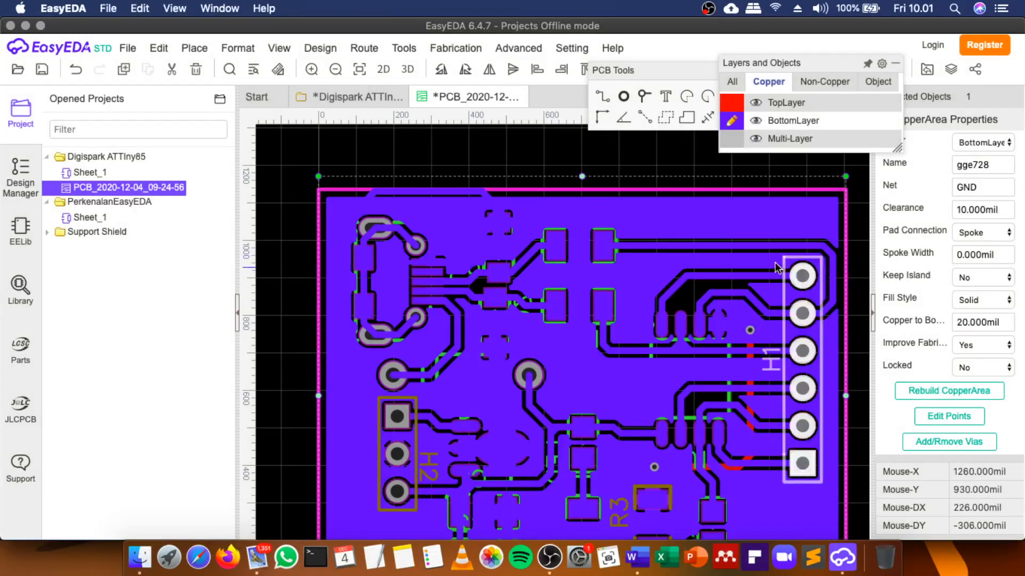
Try a copper-to-board-outline clearance of 40 mil on the GND copper area, and set it back to 20 mil.
click(1005, 325)
text(40)
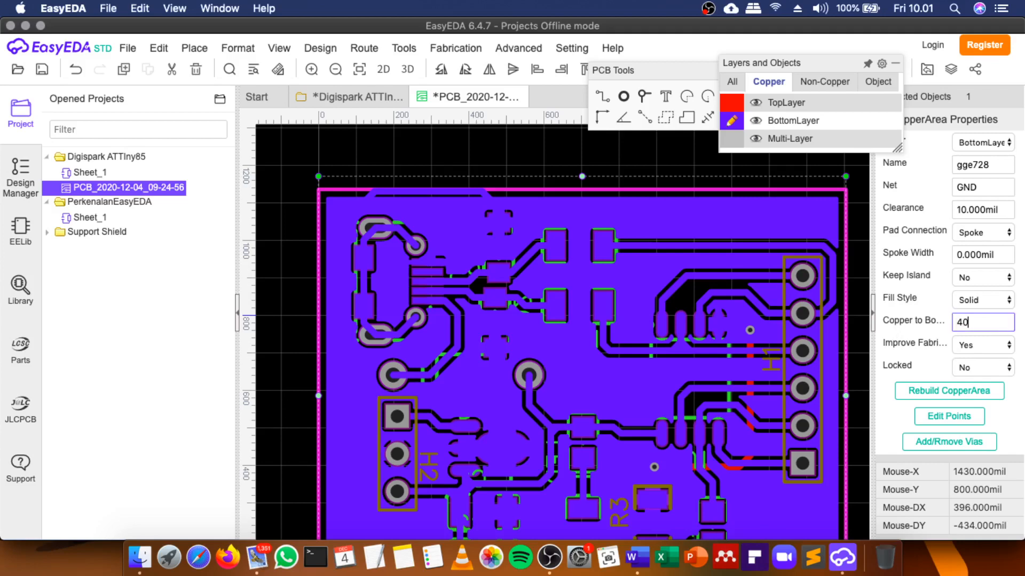
key(Return)
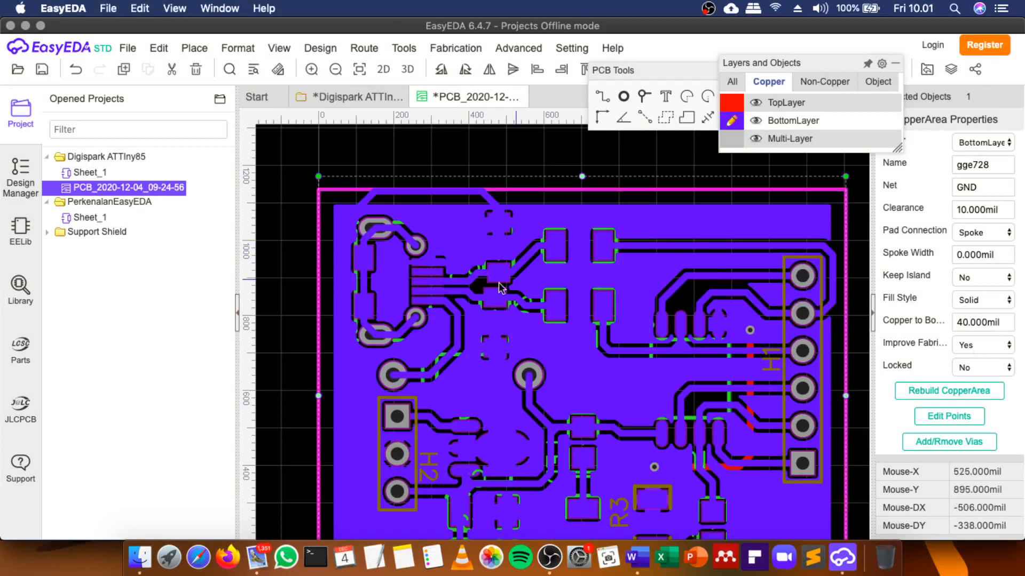
click(1004, 327)
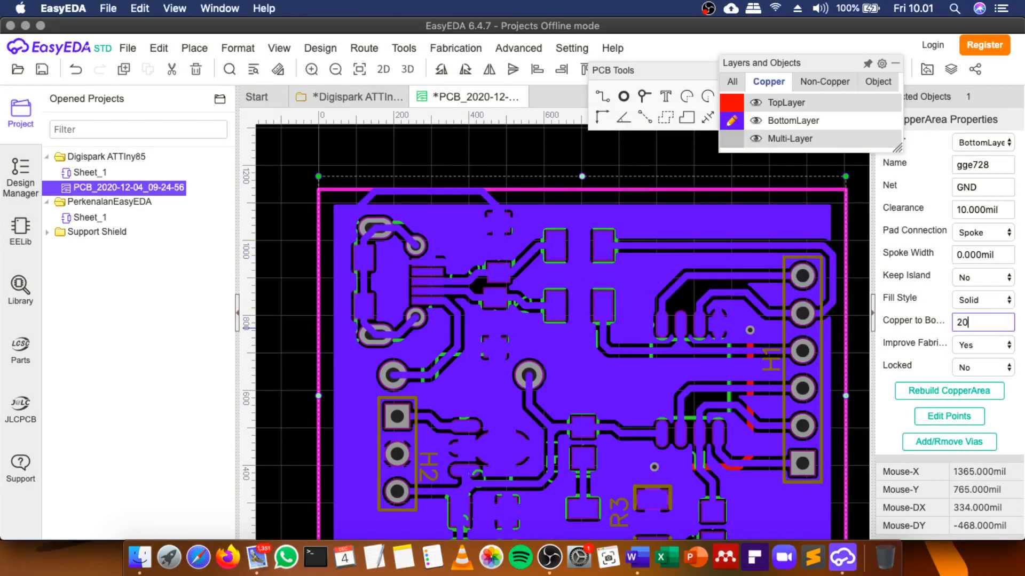
key(Return)
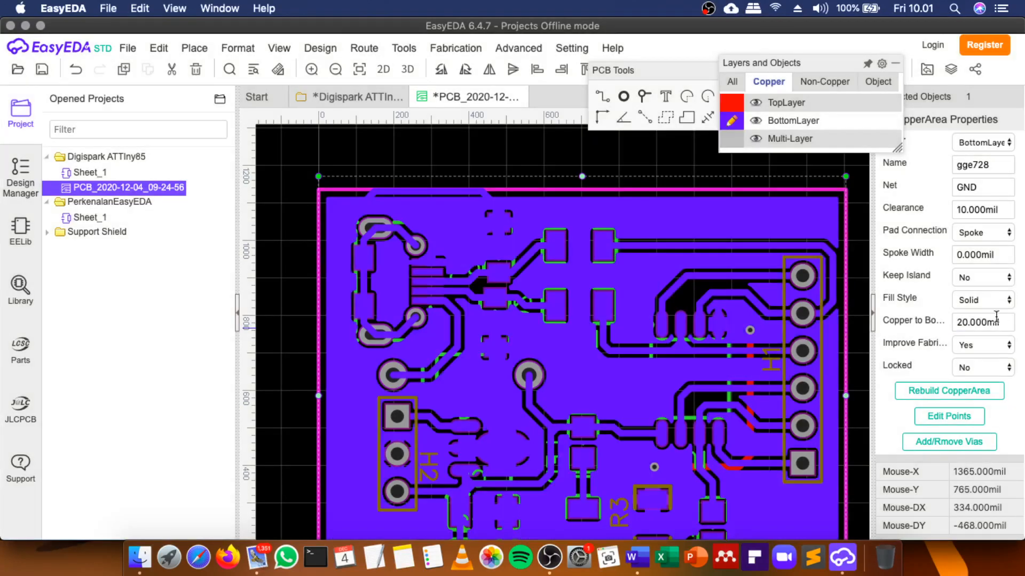
Move the board outline's straight top edge back up to the copper area's upper border and deselect it.
click(786, 190)
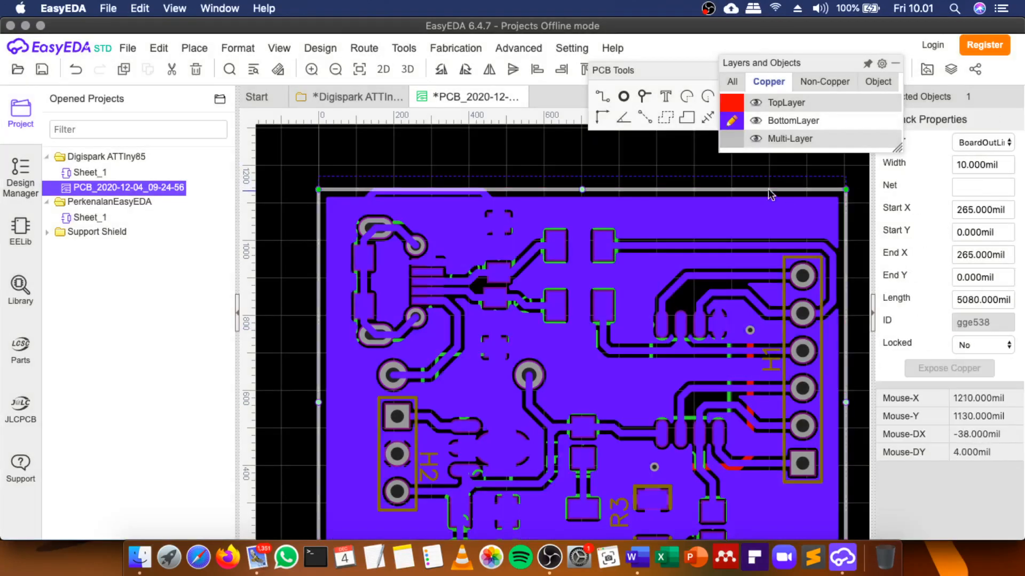
drag(581, 189, 580, 182)
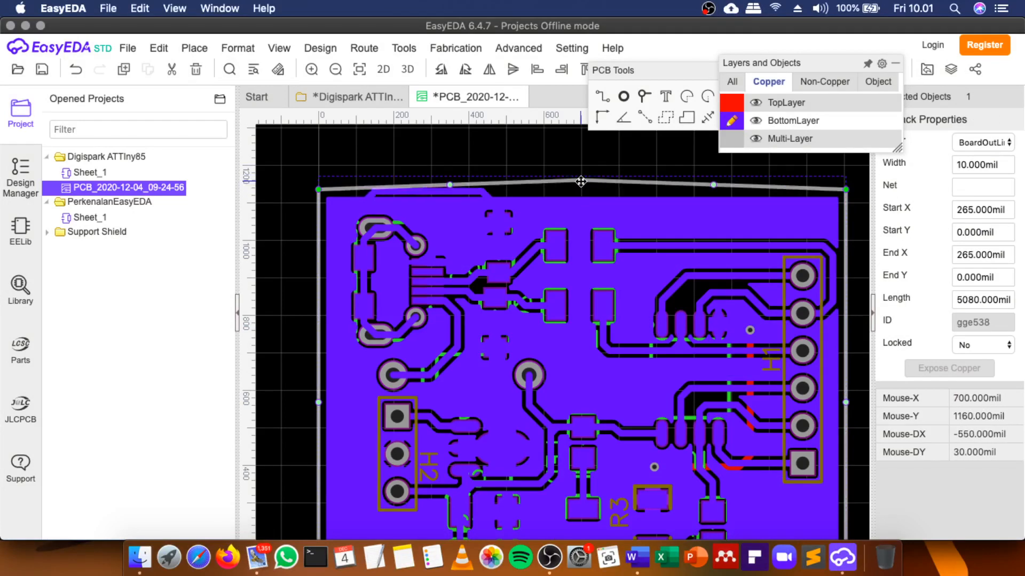
key(super+z)
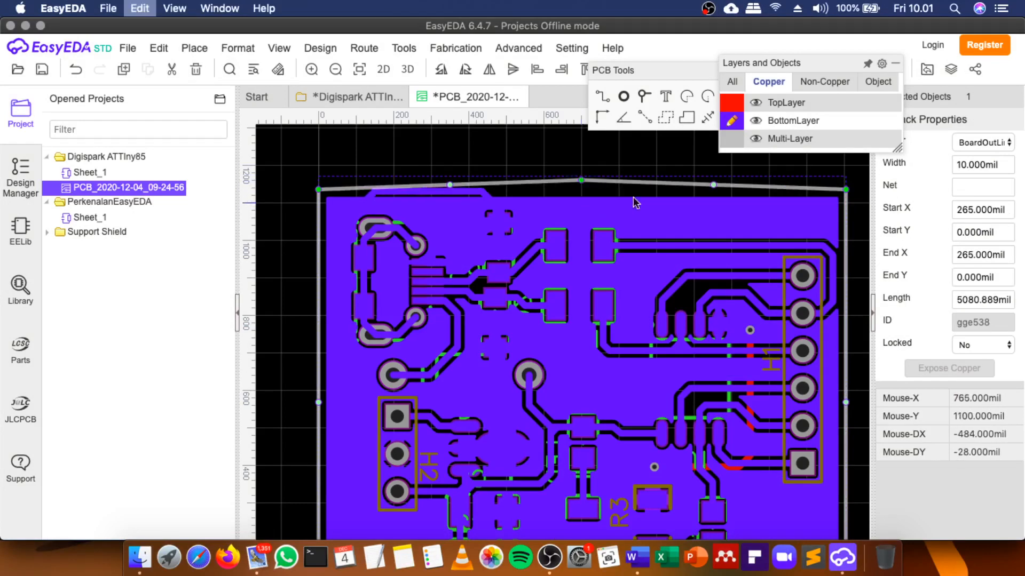
drag(661, 190, 698, 176)
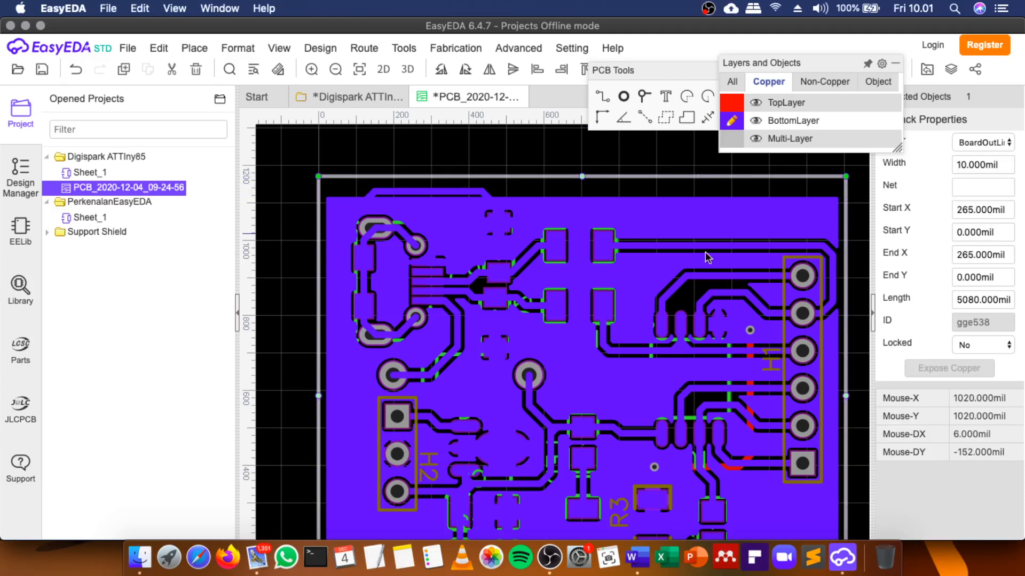
click(742, 208)
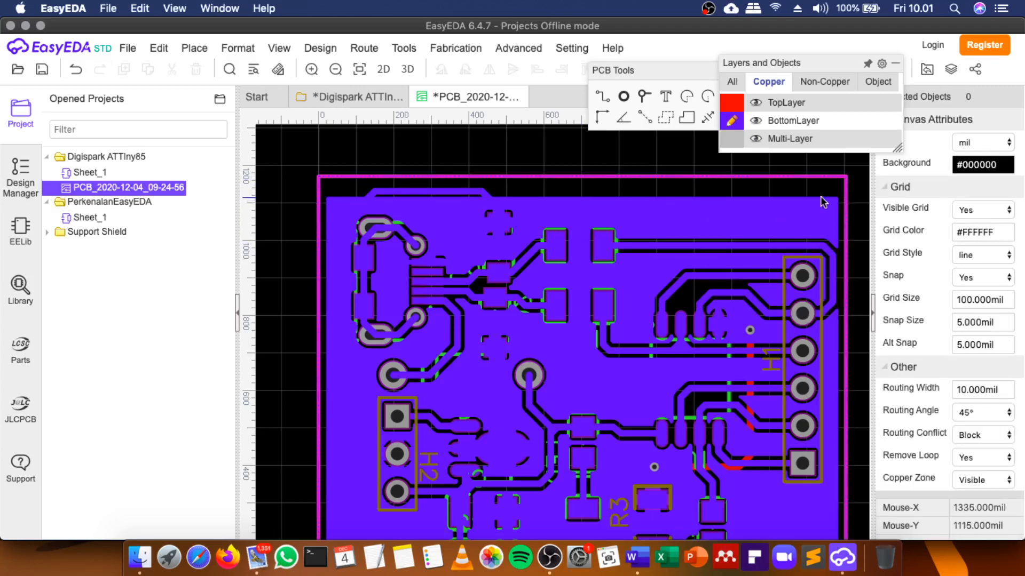
Try to update the PCB from the Digispark schematic, skipping the net check, and return to the PCB layout.
click(612, 48)
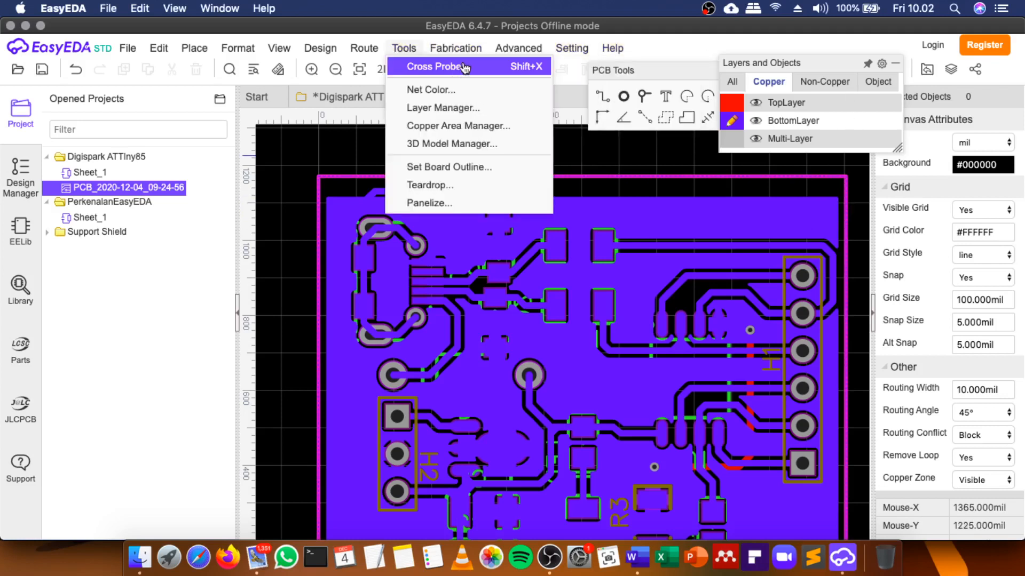
mouse_move(334, 51)
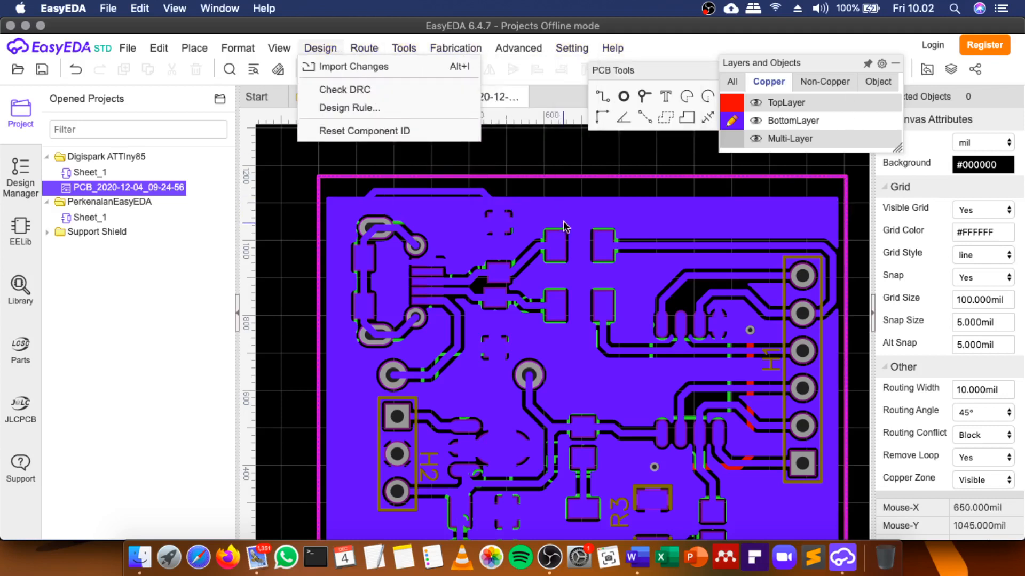
click(361, 95)
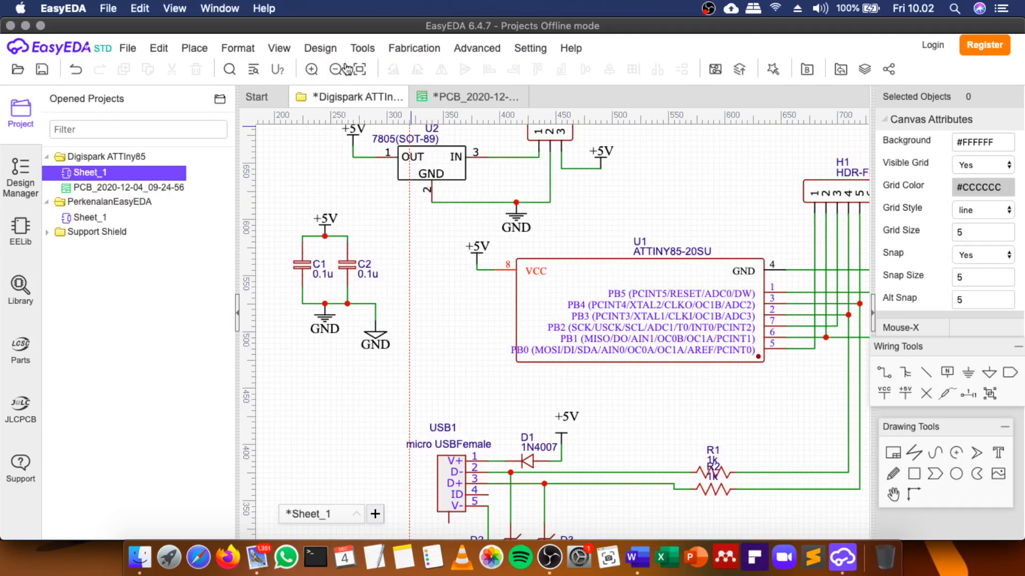
mouse_move(320, 49)
click(352, 83)
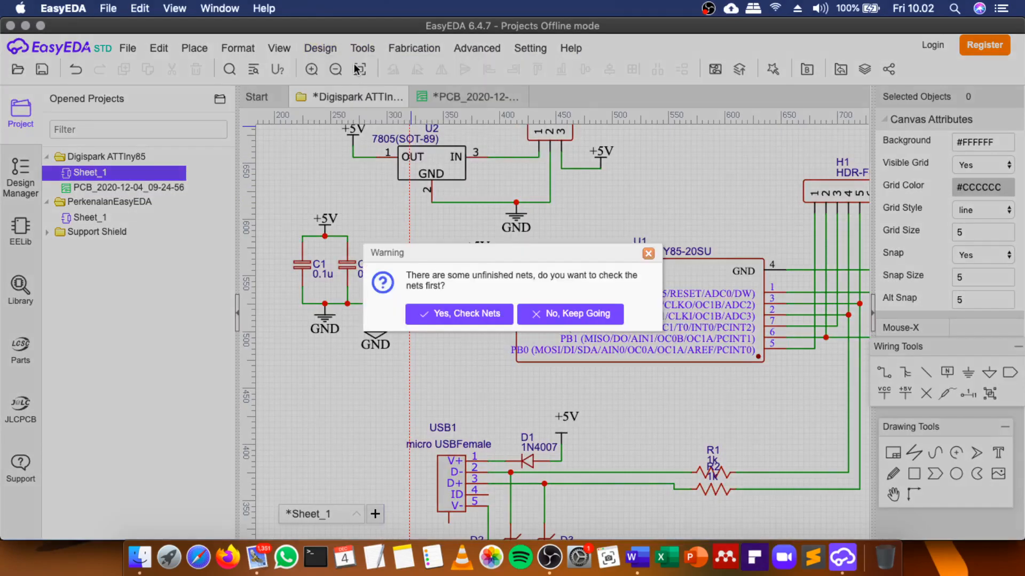
click(591, 317)
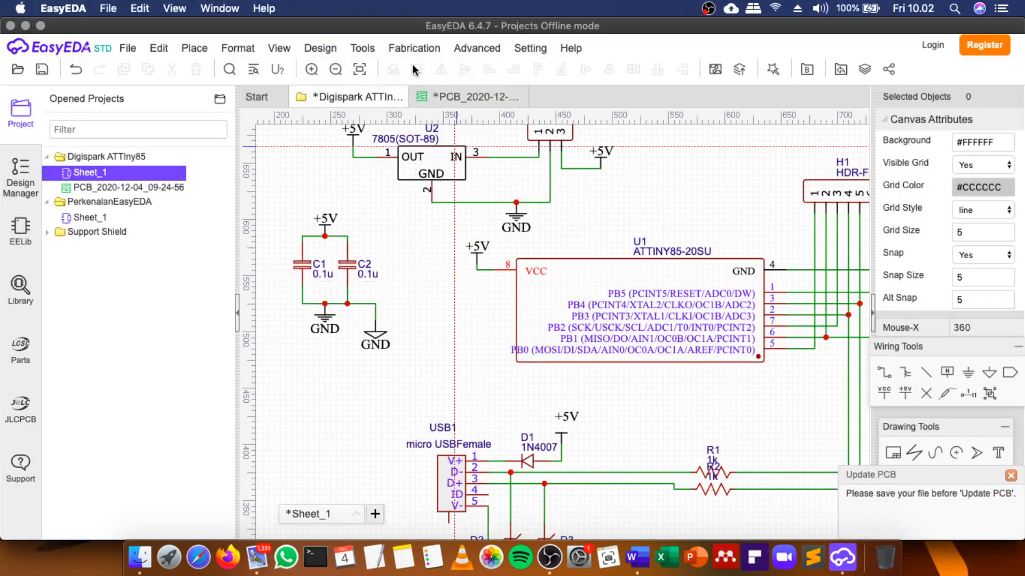
mouse_move(414, 50)
click(503, 97)
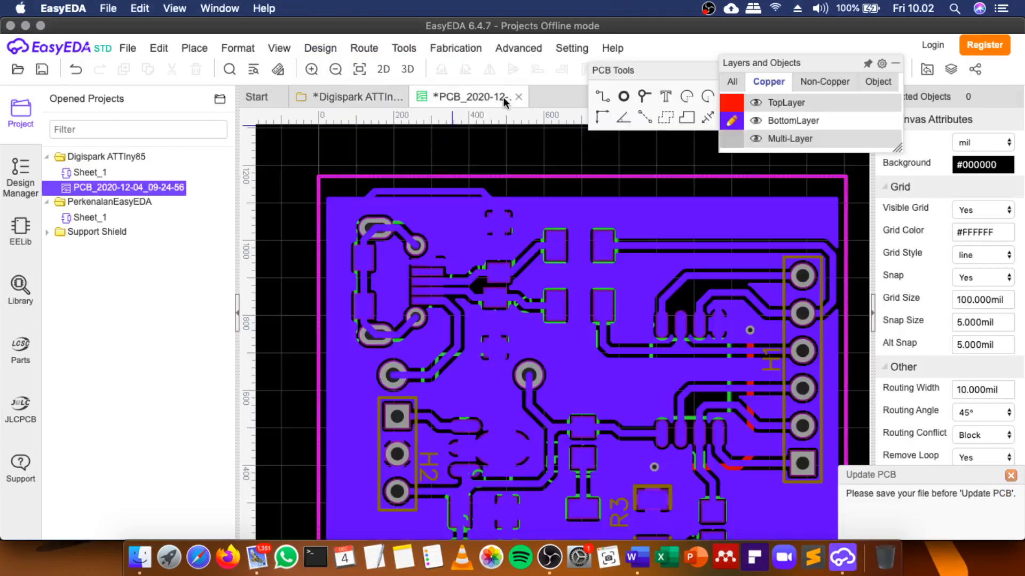
Move the board outline's top edge up about 20 mil beyond the copper area's upper border.
click(563, 176)
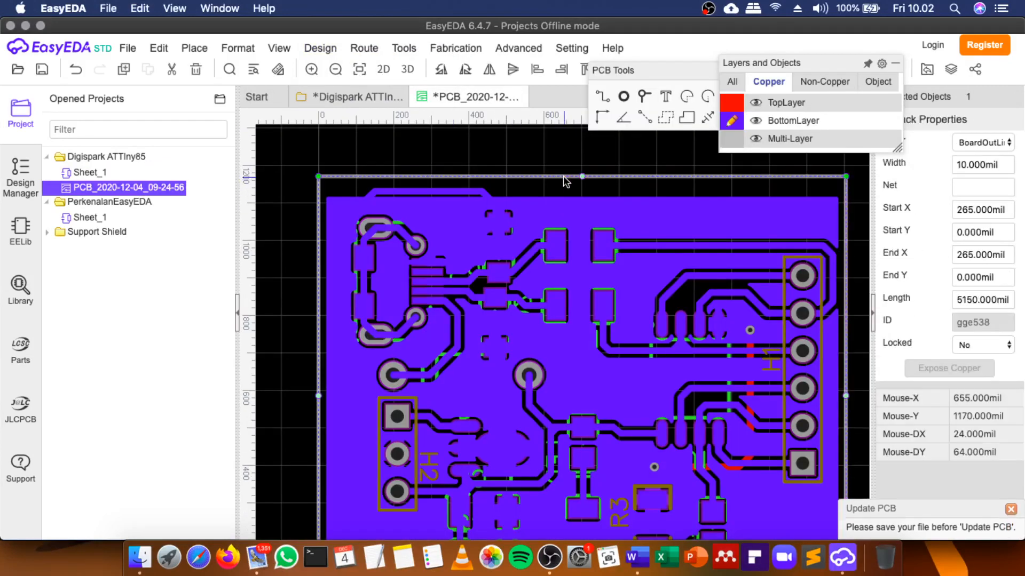
click(635, 196)
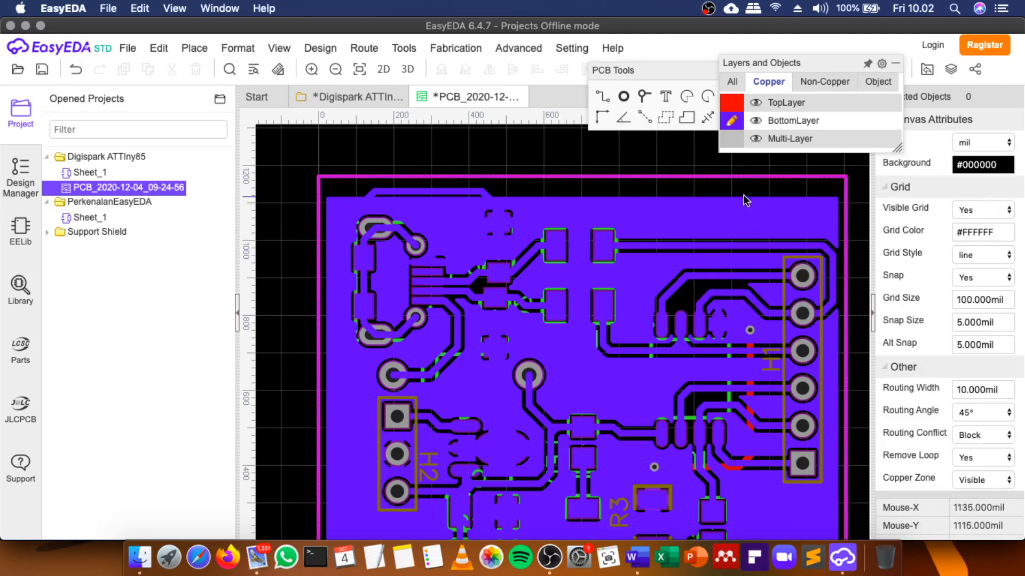
click(757, 182)
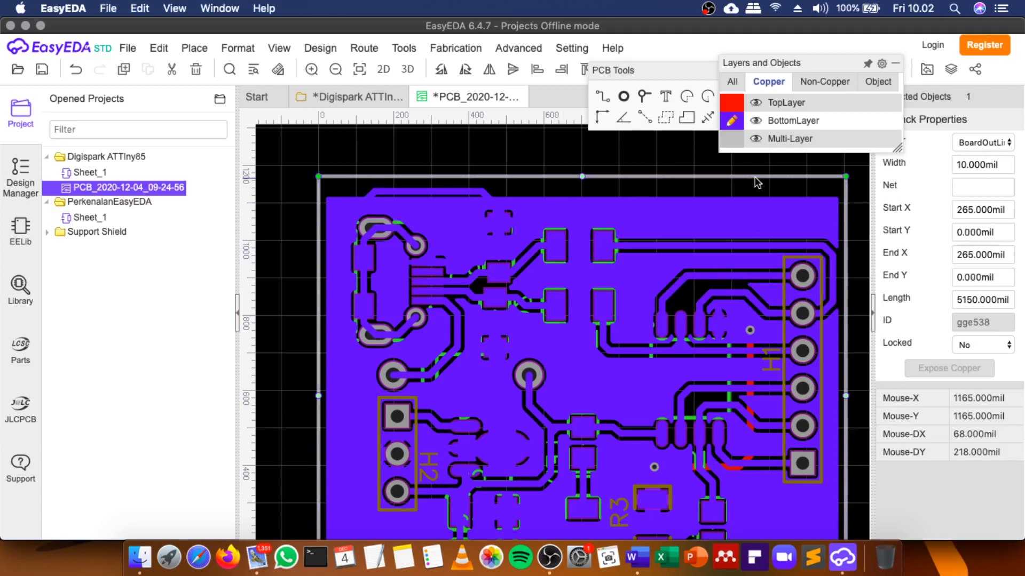
click(755, 178)
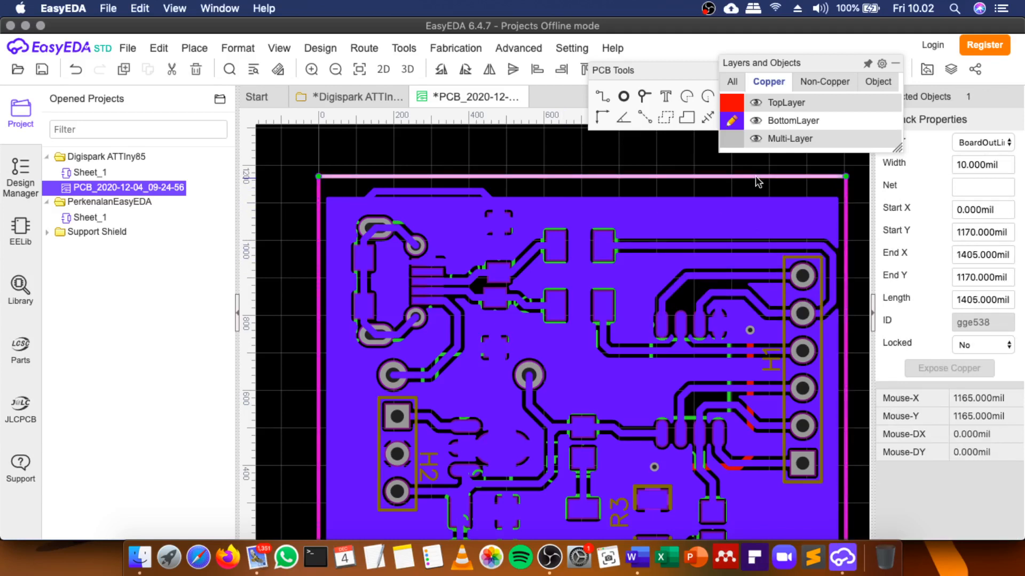
Try a 25 mil copper-to-board-outline clearance on the GND copper area, and set it back to 20 mil.
click(759, 180)
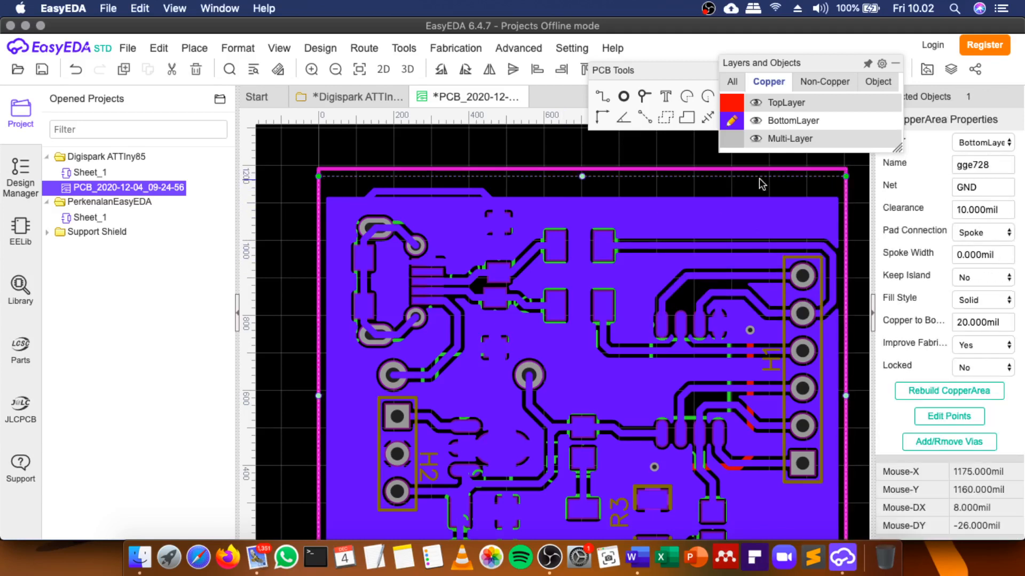
click(1001, 322)
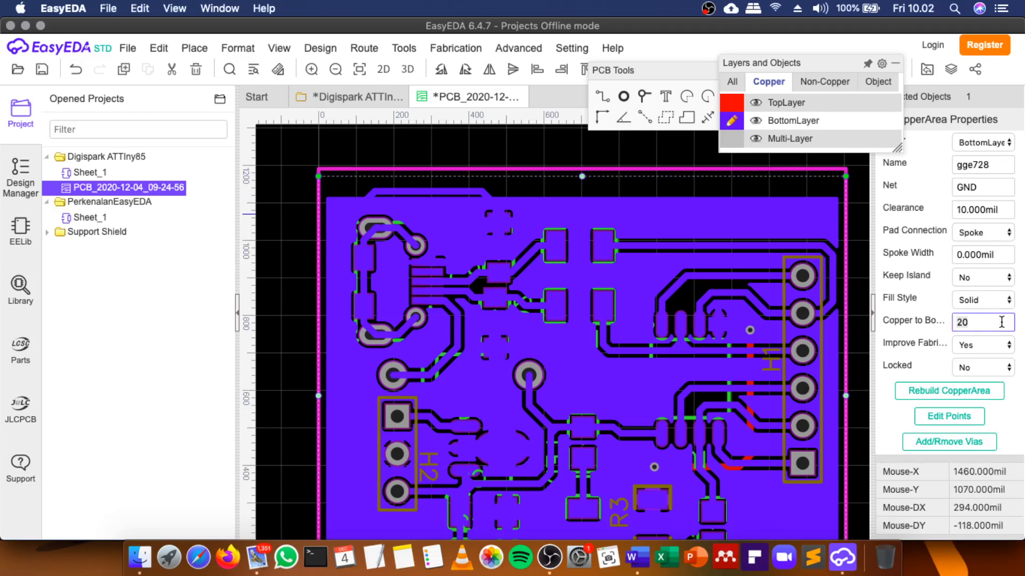
key(Return)
click(994, 320)
text(2)
key(Return)
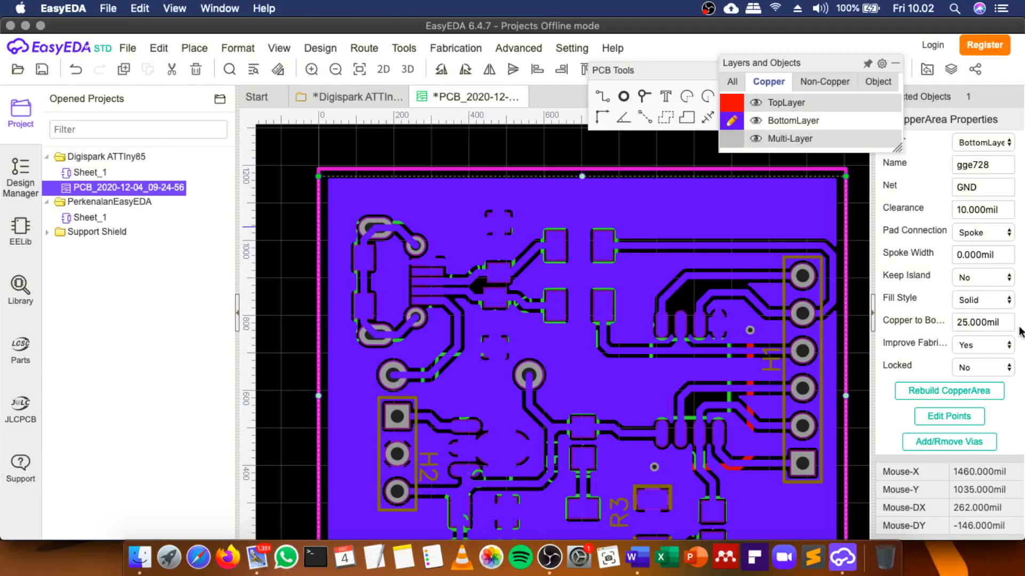
click(1004, 321)
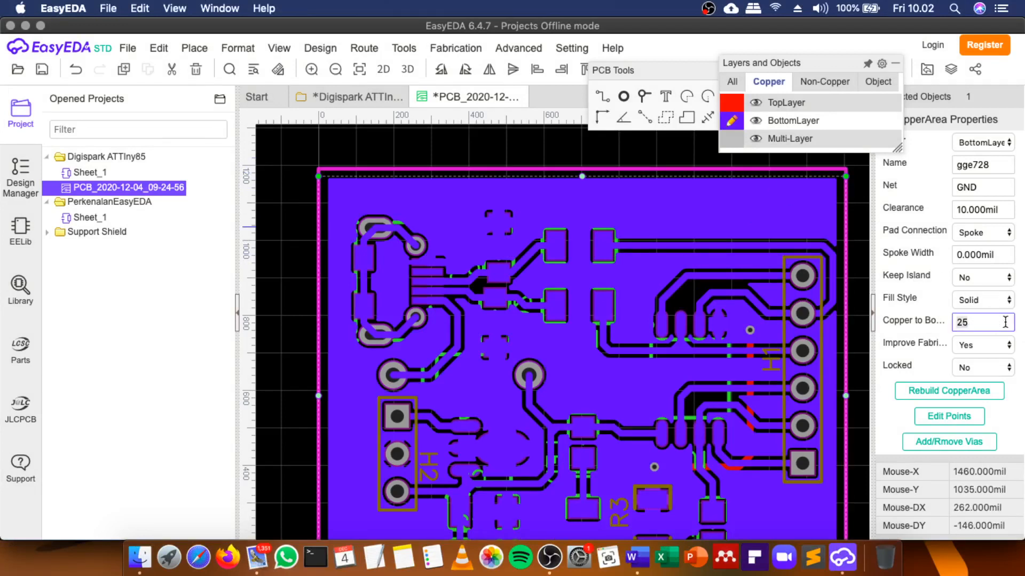
text(20)
key(Return)
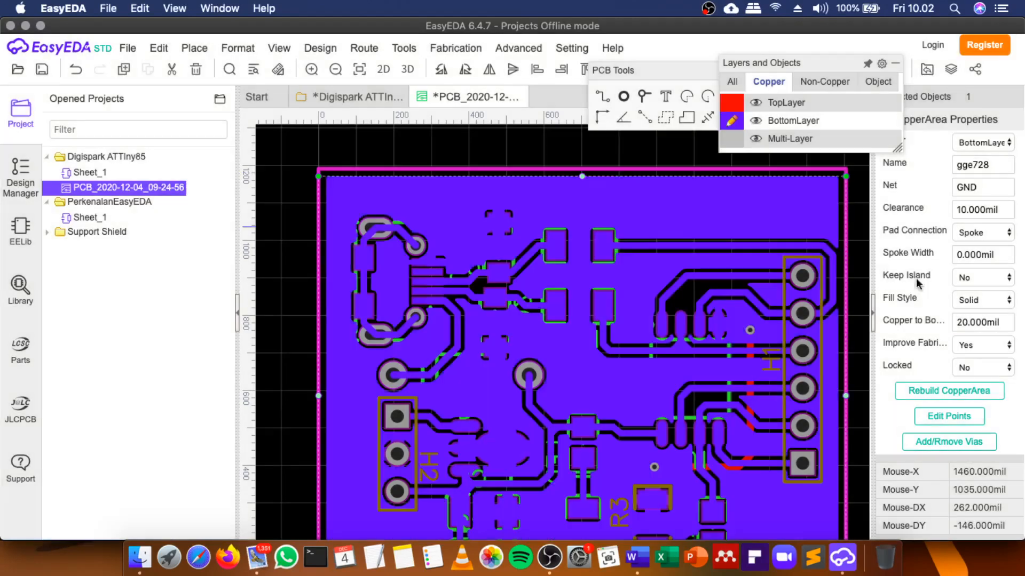
Lower the board outline's top edge about 15 mil so it sits closer to the copper fill, and check the whole board.
click(735, 169)
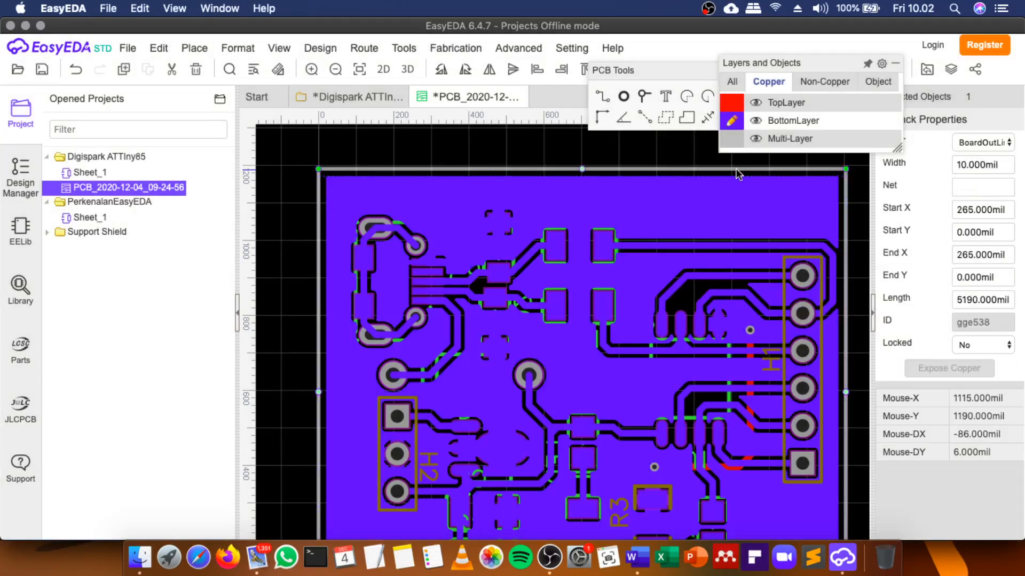
drag(736, 170, 738, 175)
scroll(781, 241, down, 1)
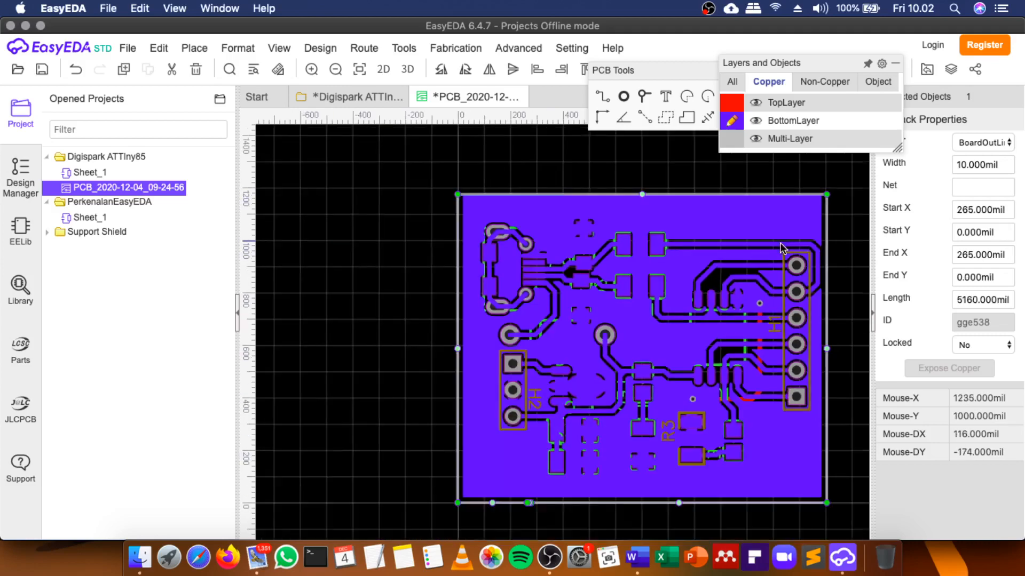
scroll(780, 242, up, 1)
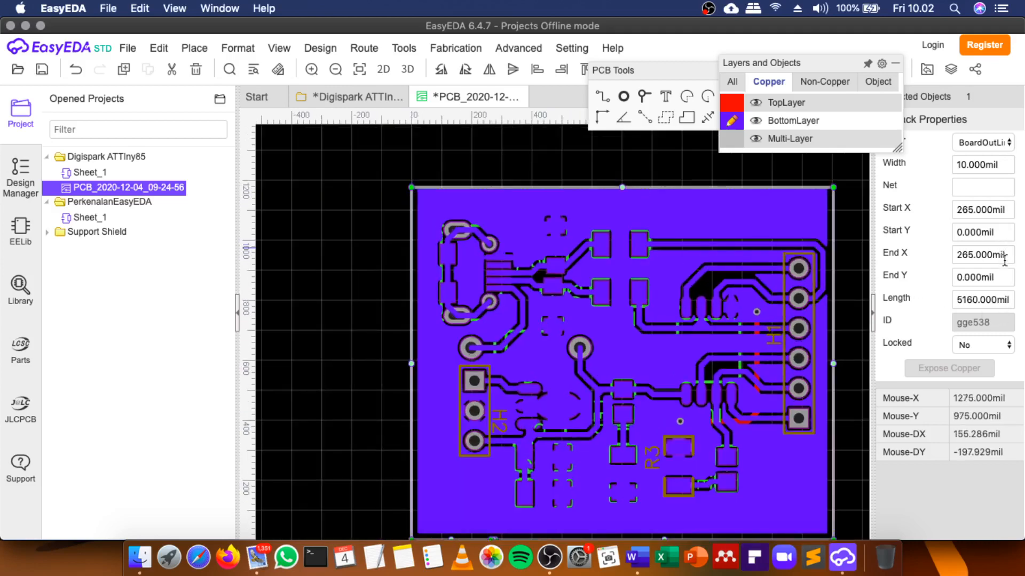
Move the floating layers and PCB tools palettes clear of the board, and save the PCB.
click(591, 213)
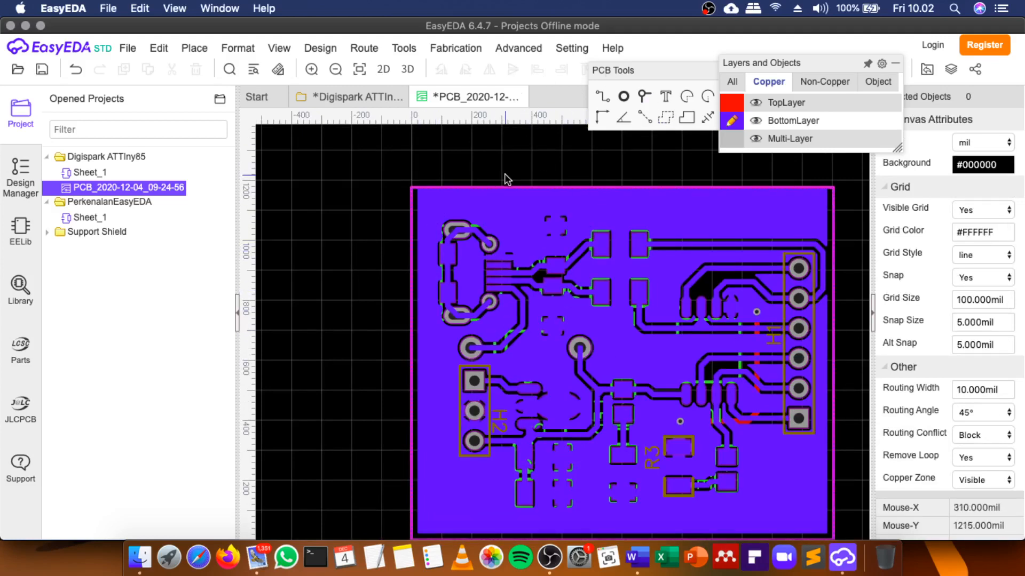
scroll(505, 175, down, 1)
drag(791, 64, 873, 283)
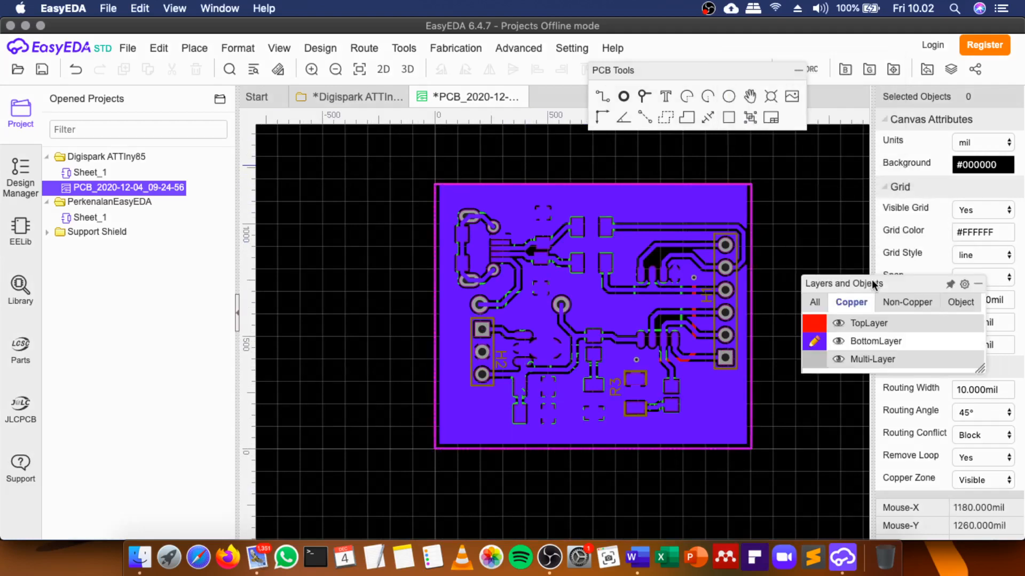
drag(744, 75, 963, 150)
click(518, 48)
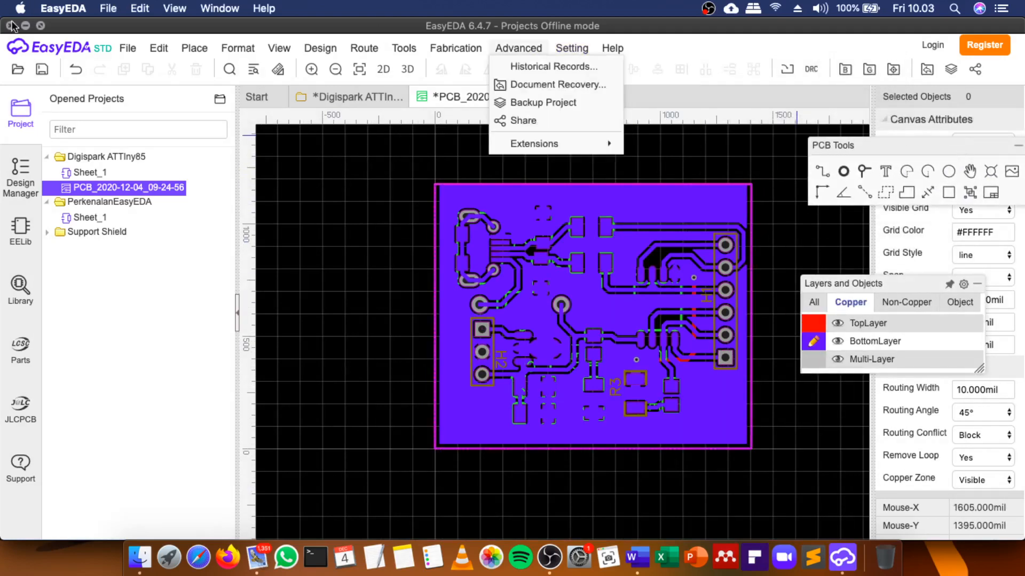
click(42, 70)
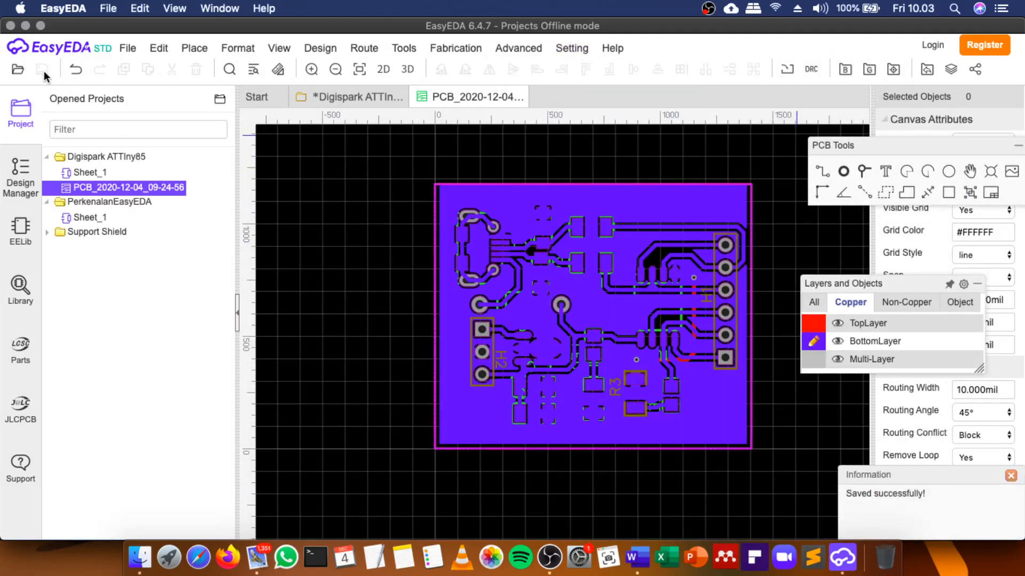
Examine the board's top side with headers H1 and H2 and resistor R3 in the 3D view.
scroll(655, 366, up, 1)
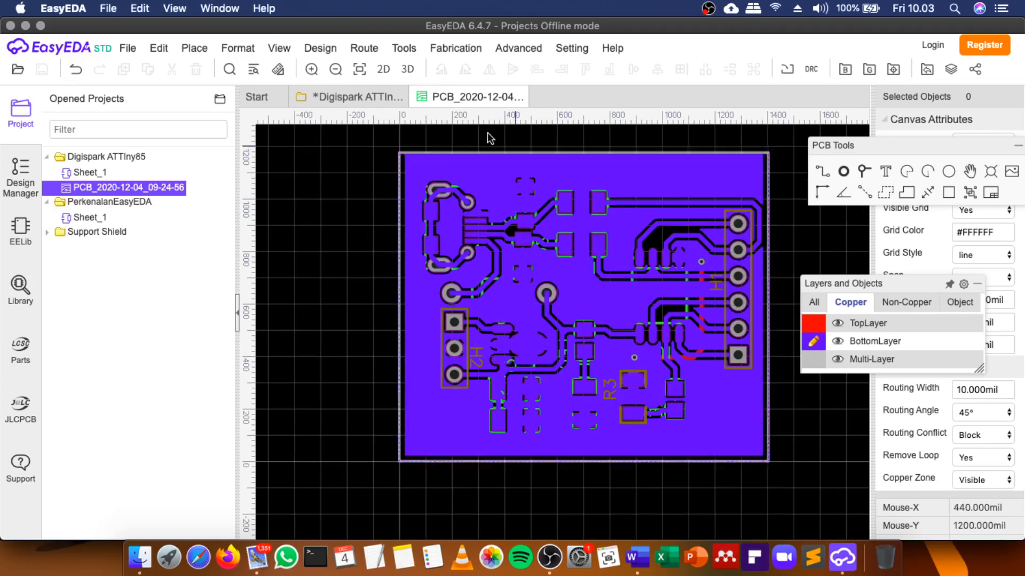
click(408, 71)
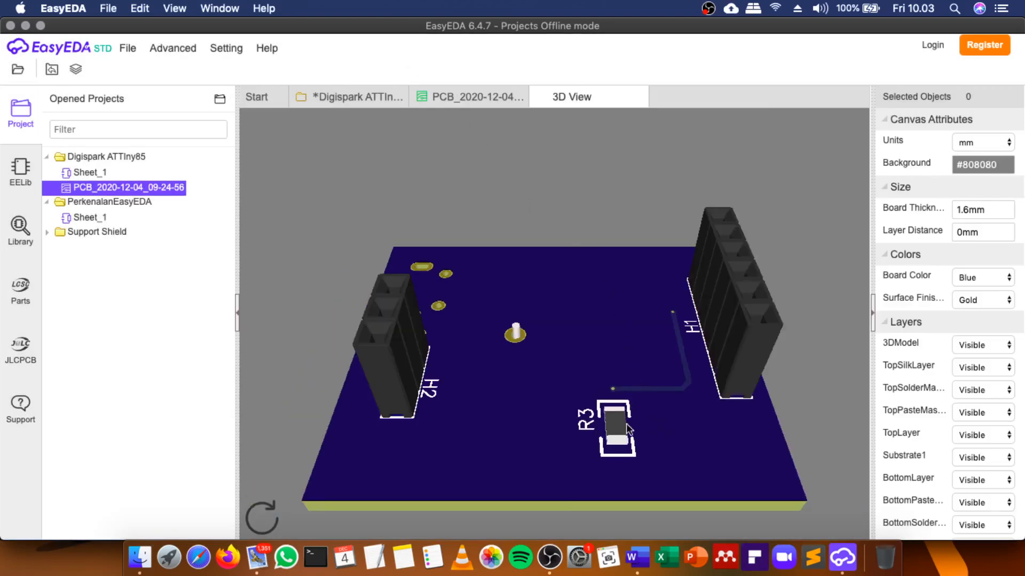
scroll(621, 450, up, 2)
scroll(620, 450, up, 2)
scroll(635, 475, down, 4)
scroll(652, 503, up, 4)
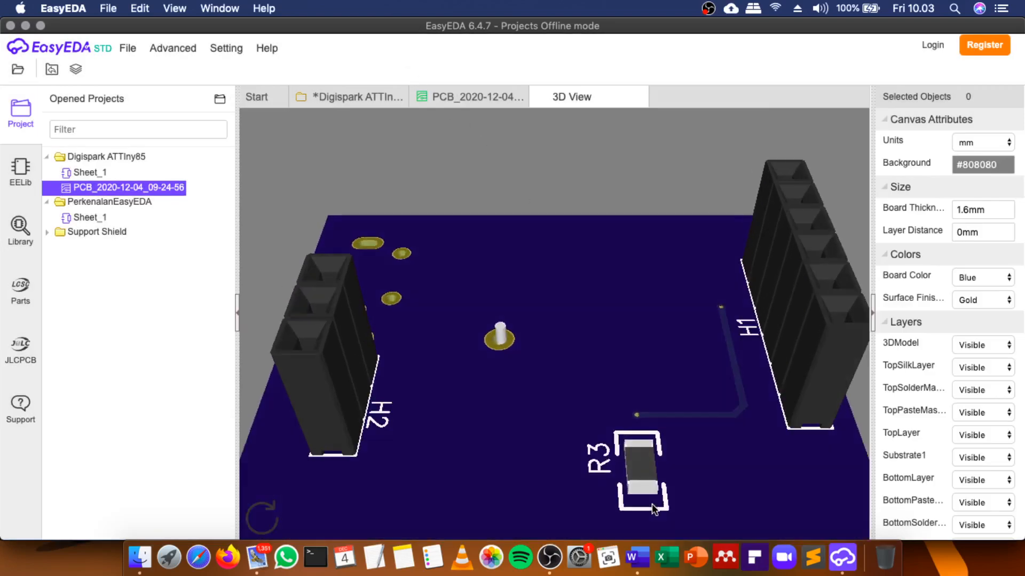
scroll(609, 365, down, 4)
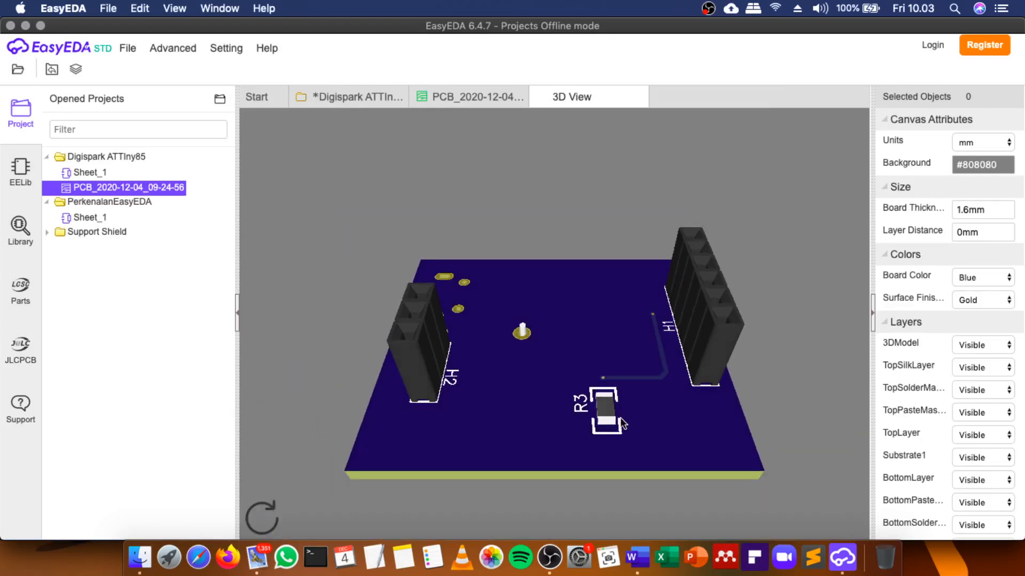
mouse_move(643, 447)
mouse_down()
mouse_move(616, 332)
mouse_move(553, 265)
mouse_move(507, 288)
mouse_move(453, 287)
mouse_move(531, 300)
mouse_move(441, 258)
mouse_move(592, 256)
mouse_move(582, 238)
mouse_move(635, 258)
mouse_move(656, 361)
mouse_move(640, 453)
mouse_up()
scroll(760, 473, up, 3)
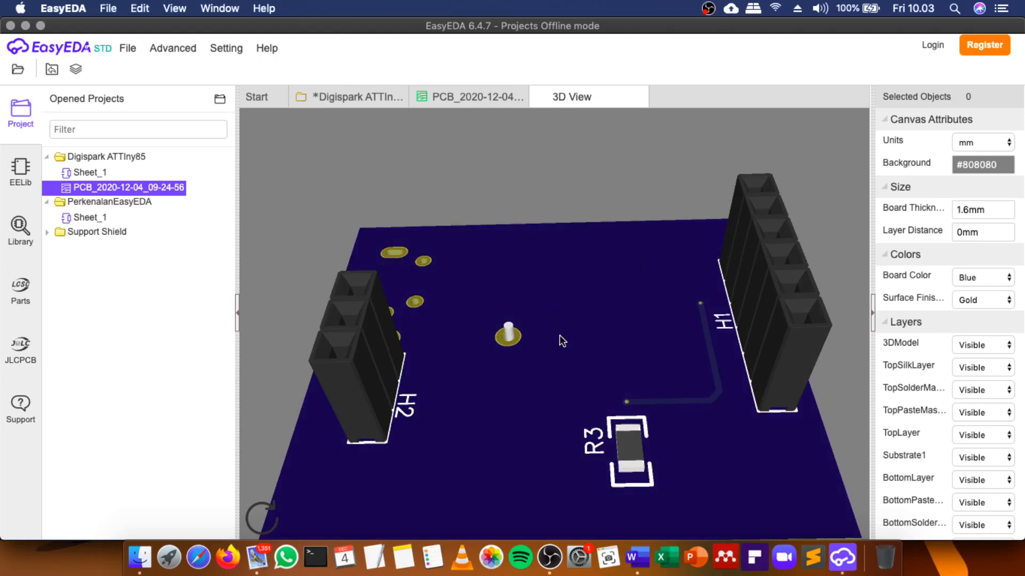
scroll(562, 341, down, 3)
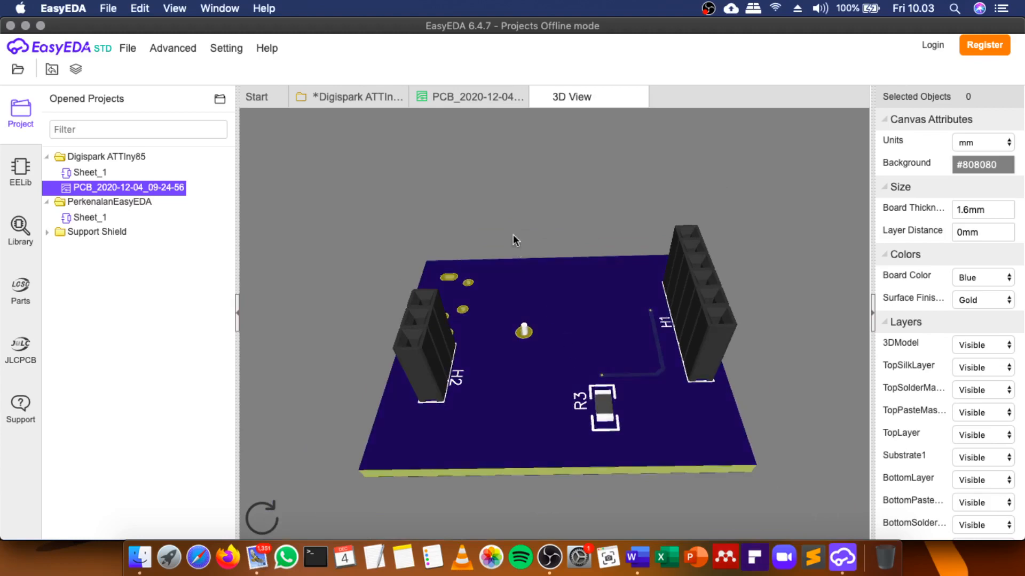
Save the Digispark ATTIny85 schematic sheet.
click(470, 104)
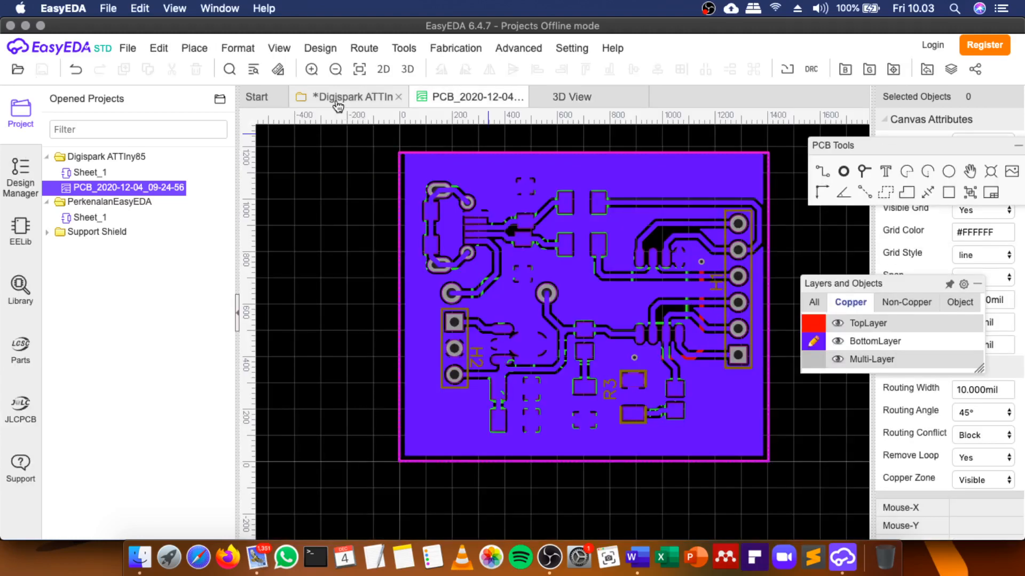
click(337, 101)
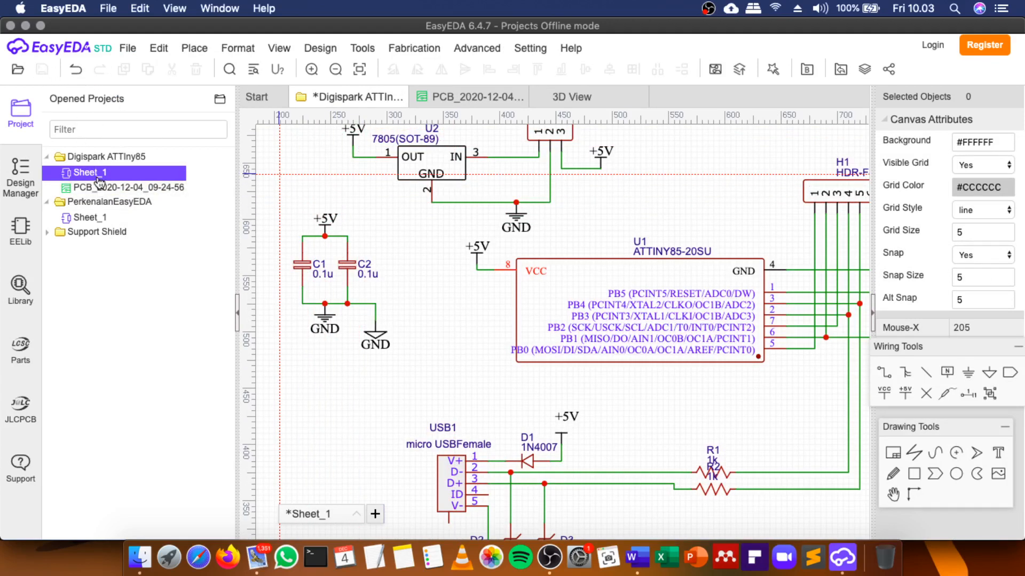
key(super+s)
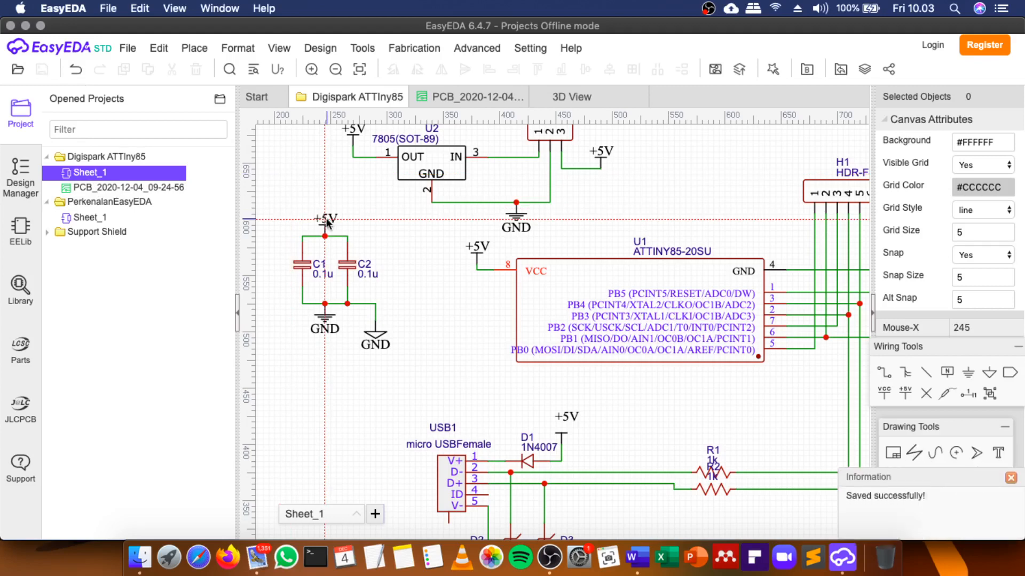
Export the PCB layout as a merged full-color PDF, adding BottomLayer and BottomSilkLayer, and save it in Downloads.
click(435, 95)
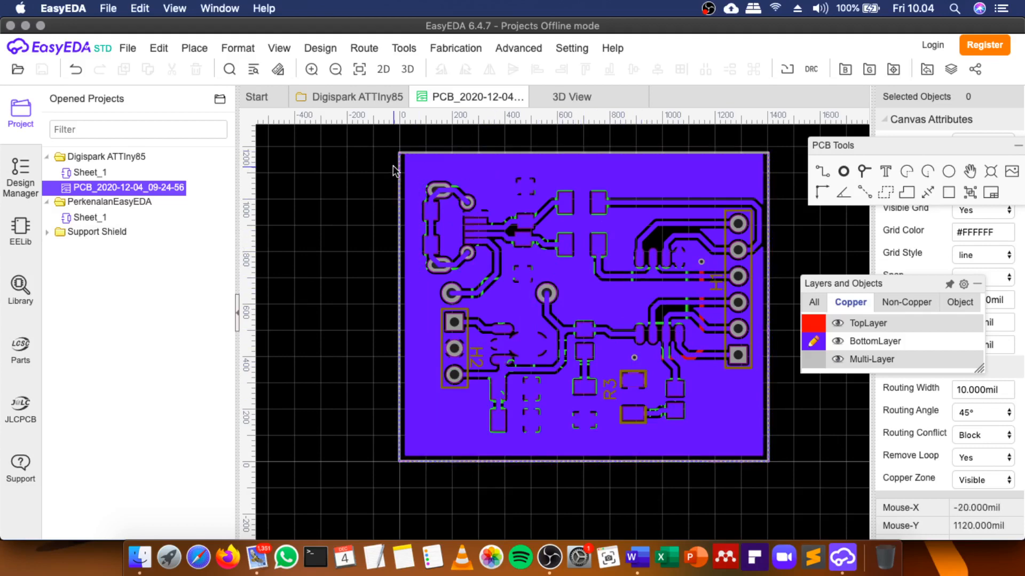
scroll(393, 278, down, 3)
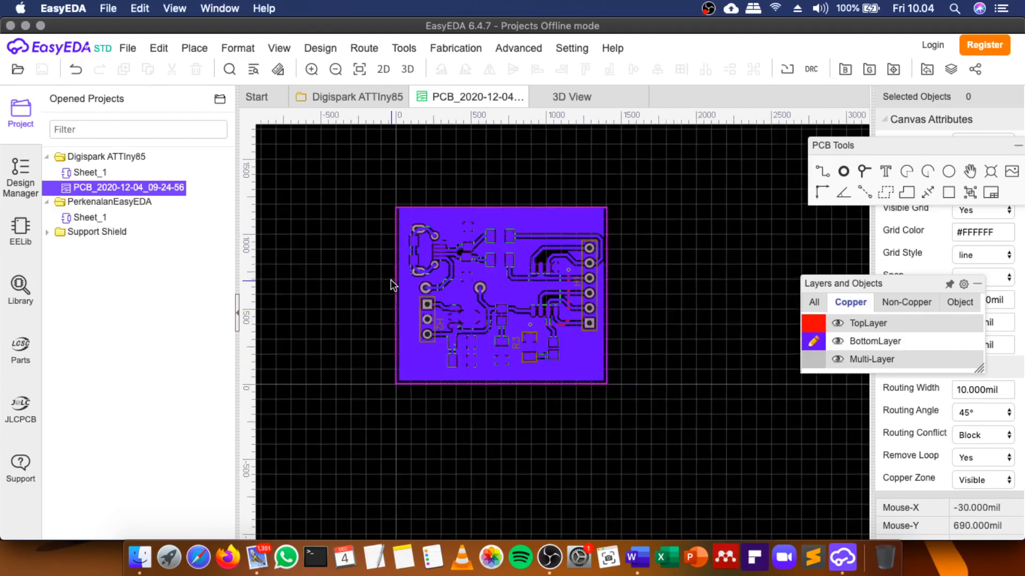
scroll(547, 276, up, 2)
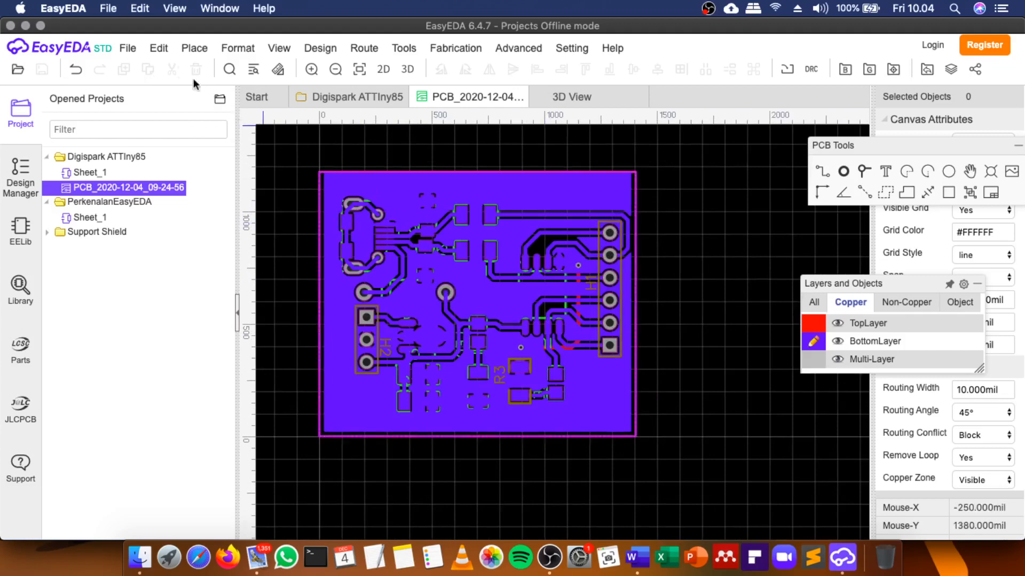
click(128, 49)
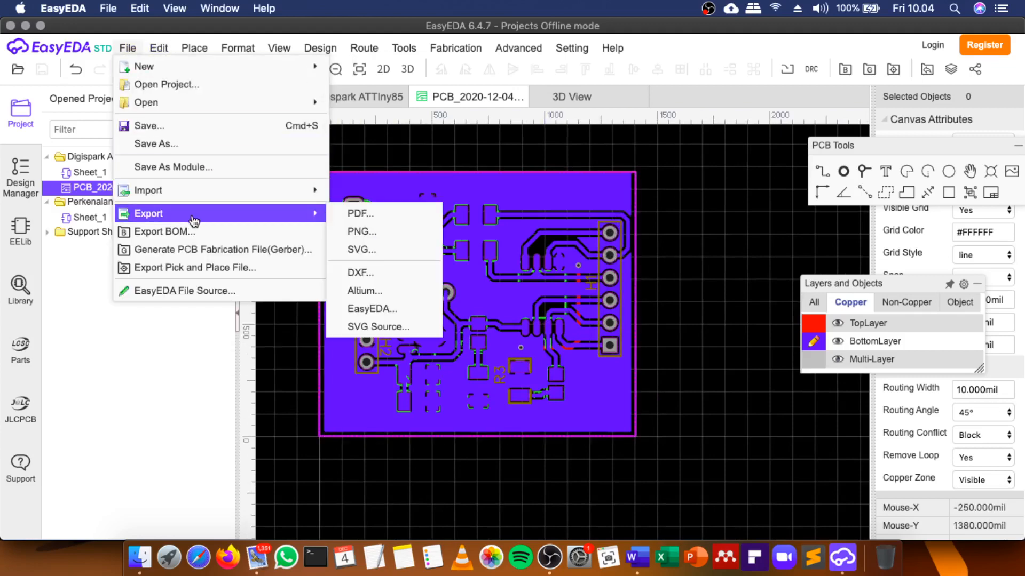
mouse_move(310, 213)
click(372, 214)
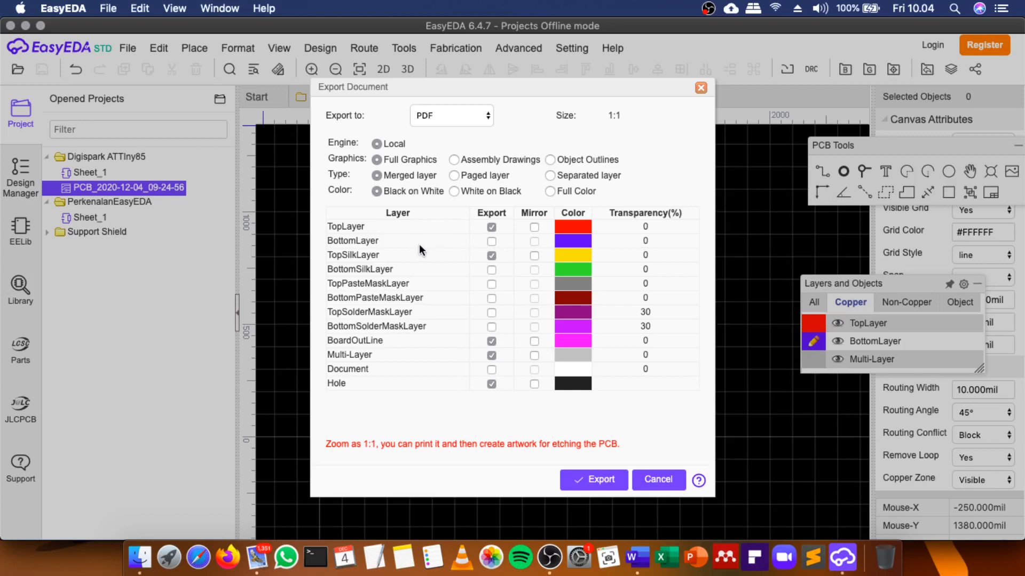
click(490, 242)
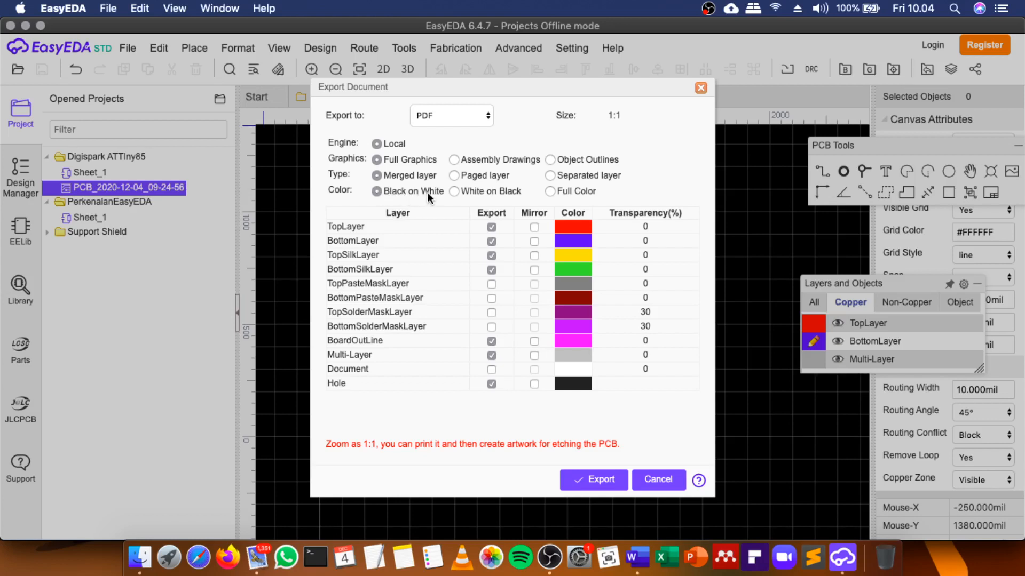
click(454, 192)
click(549, 191)
click(601, 479)
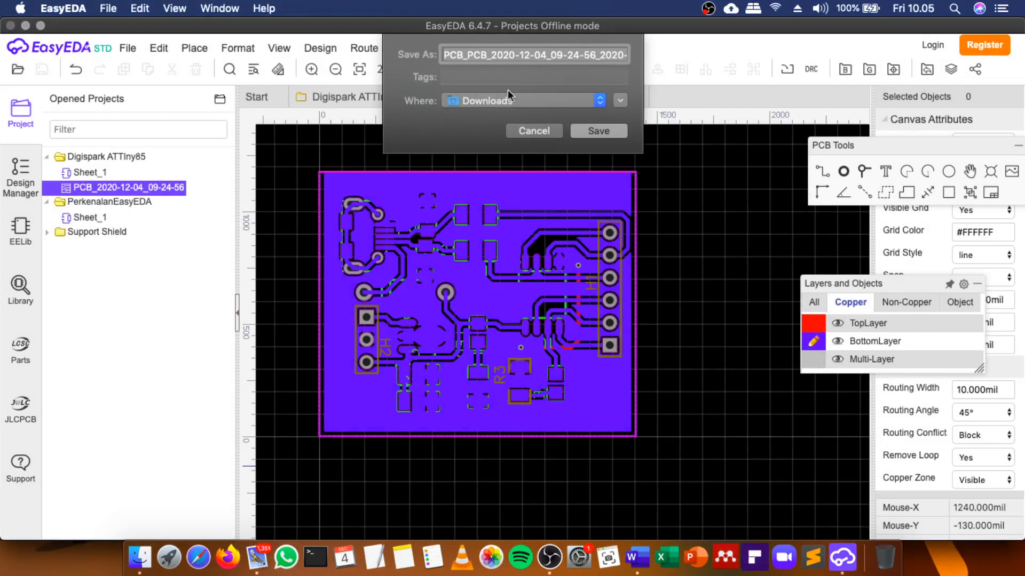
click(590, 134)
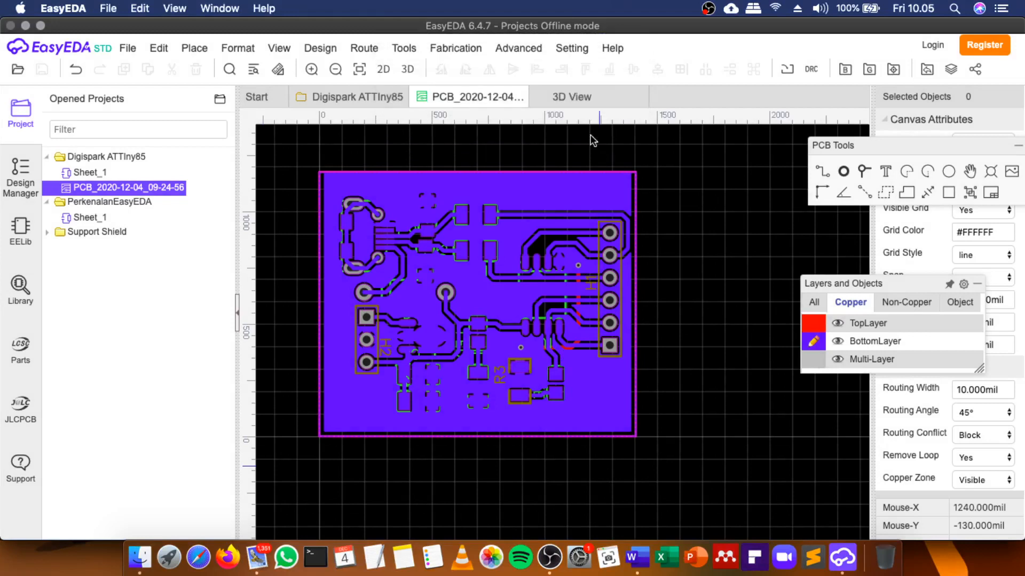
Sort the Downloads folder by newest modification date in Finder and open the exported PCB PDF to view it.
click(136, 558)
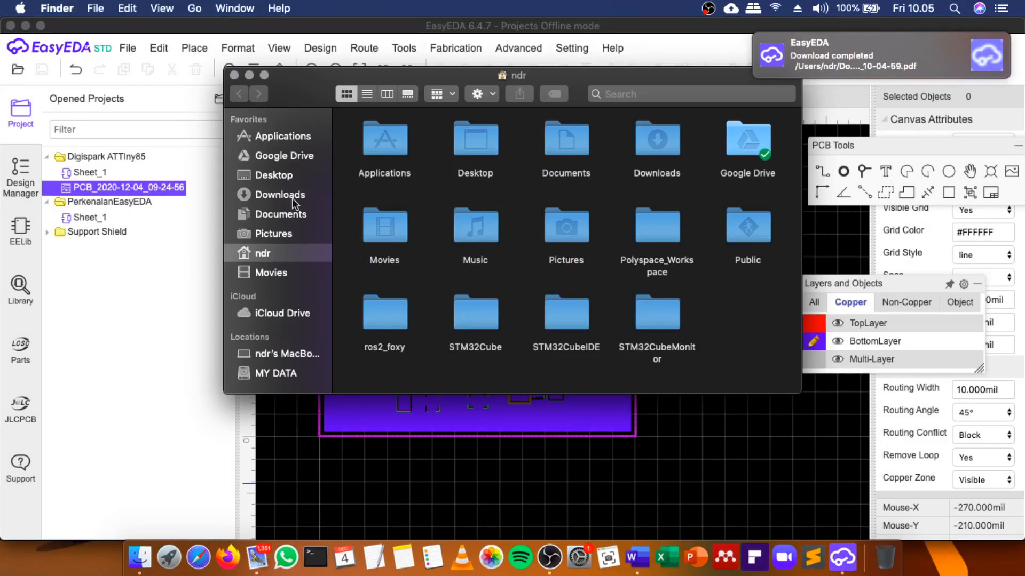
click(293, 195)
click(397, 135)
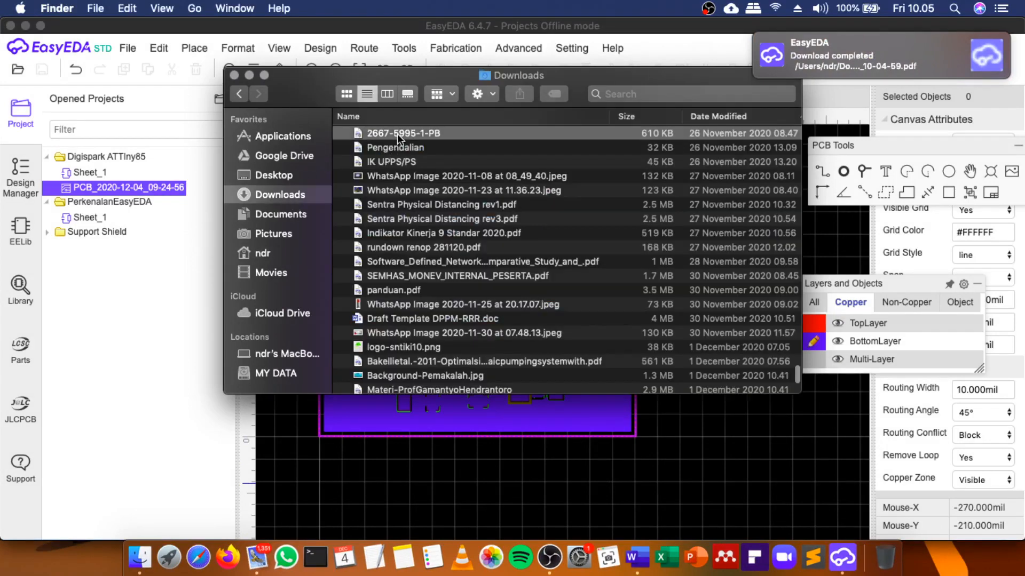
scroll(399, 145, up, 15)
scroll(550, 238, up, 20)
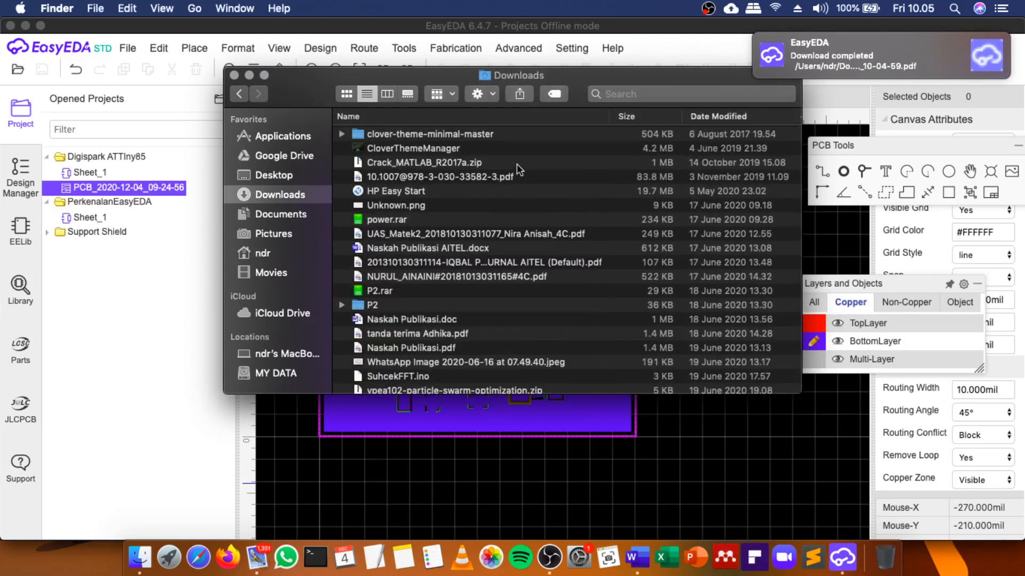
click(700, 115)
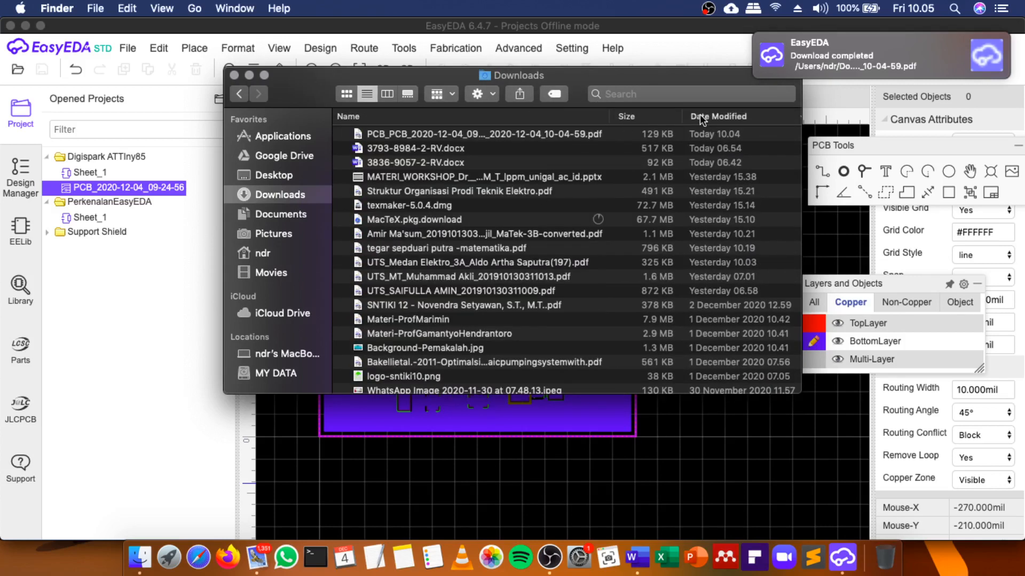
scroll(683, 123, down, 5)
scroll(668, 149, up, 5)
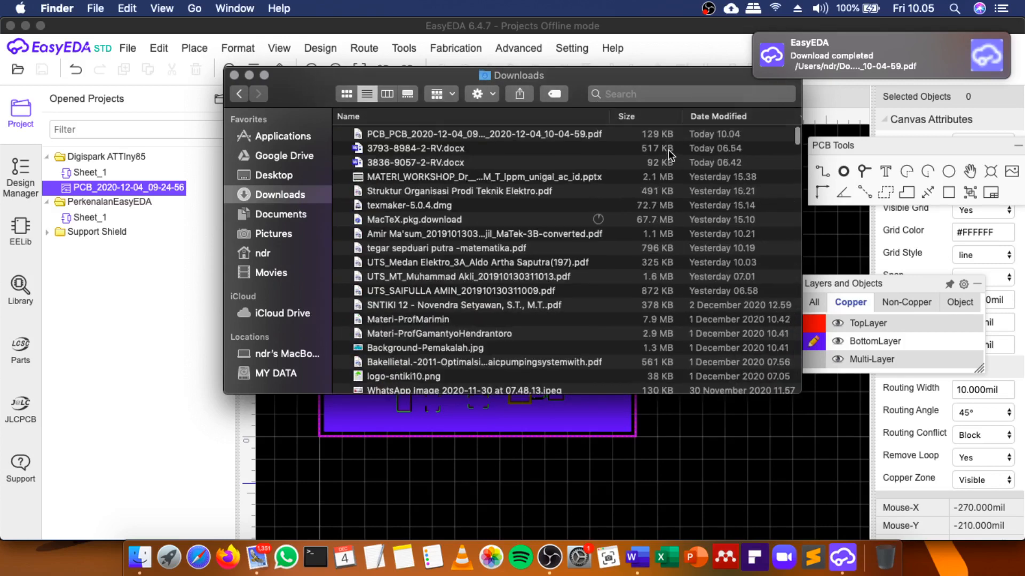
click(597, 134)
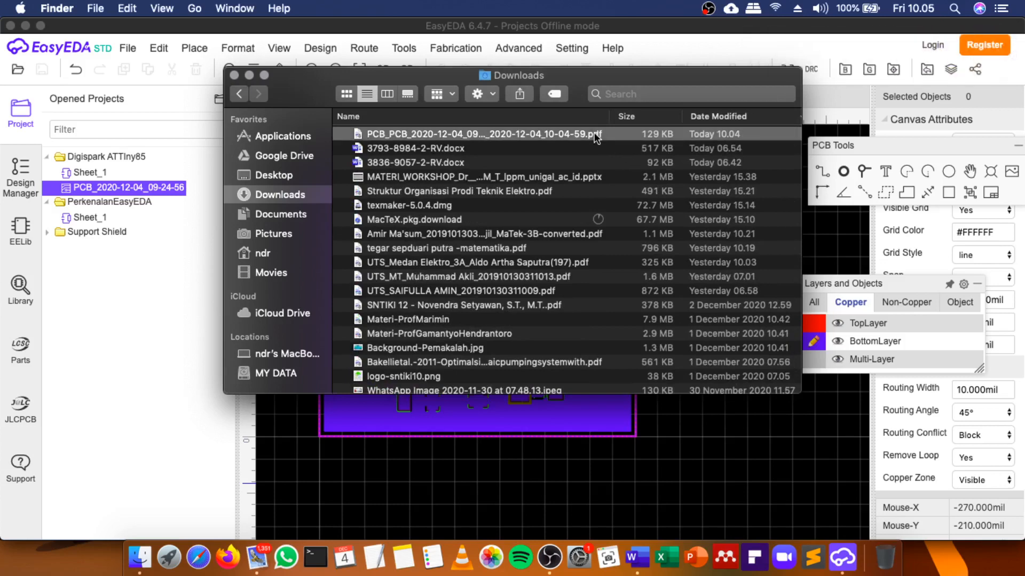
double_click(596, 135)
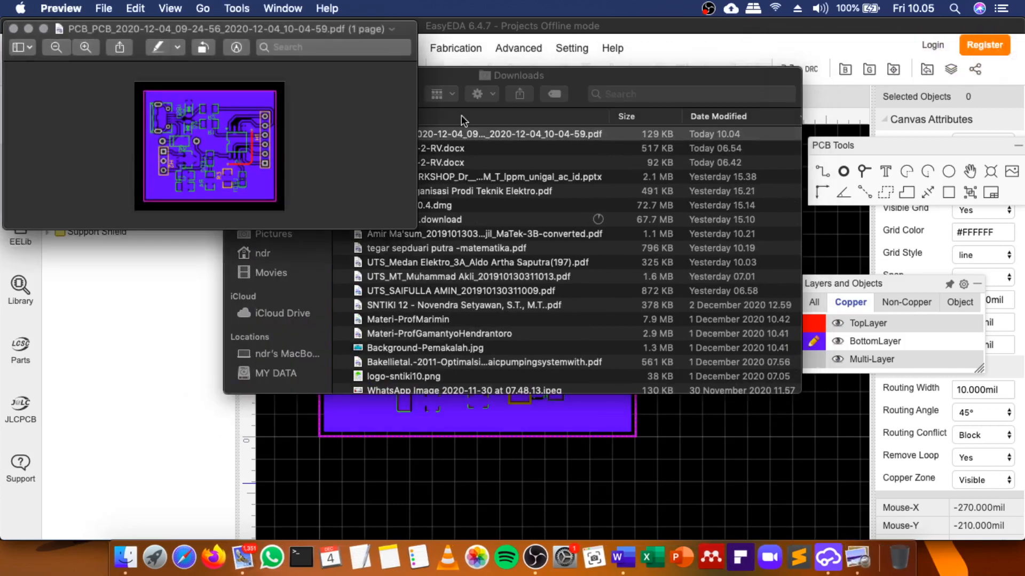
drag(332, 31, 548, 101)
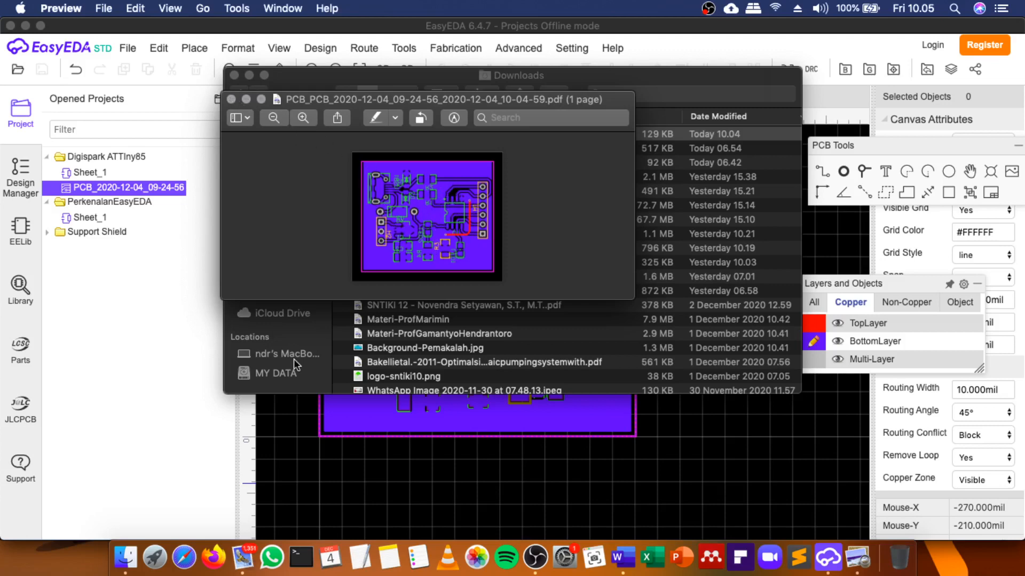
Switch back to EasyEDA's 3D View and inspect the components on the board's bottom side.
click(283, 442)
click(552, 98)
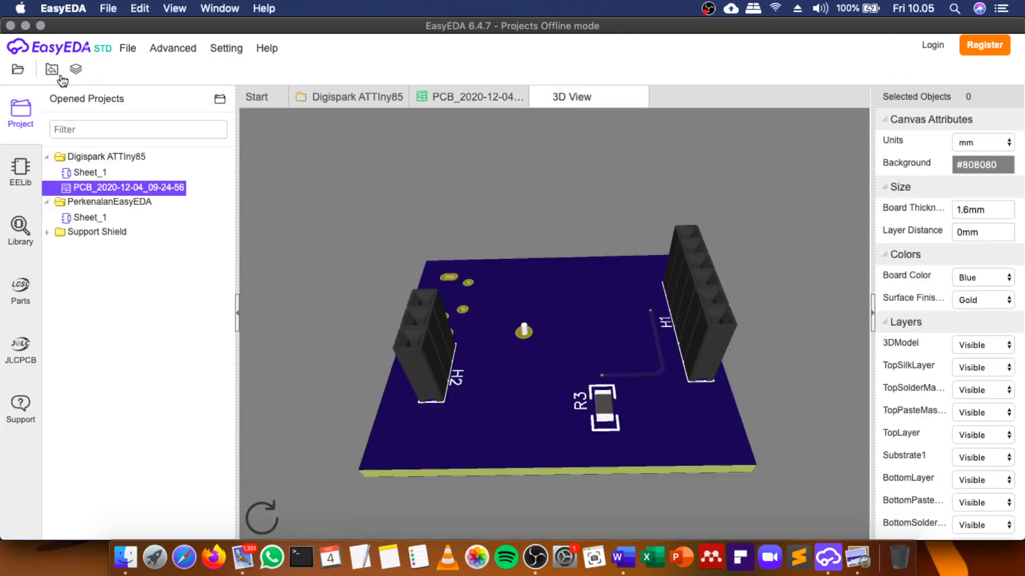
click(128, 48)
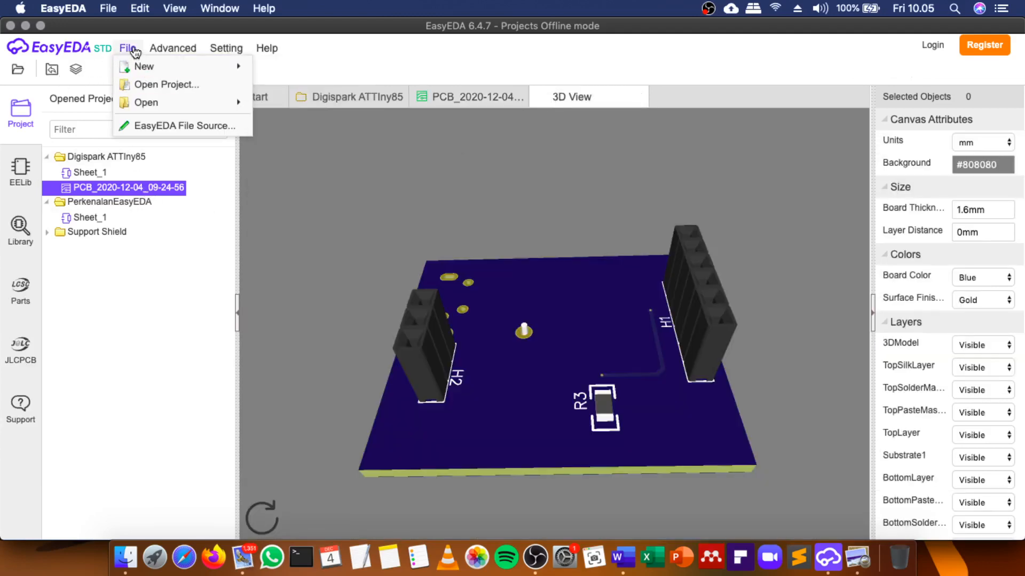
mouse_move(168, 71)
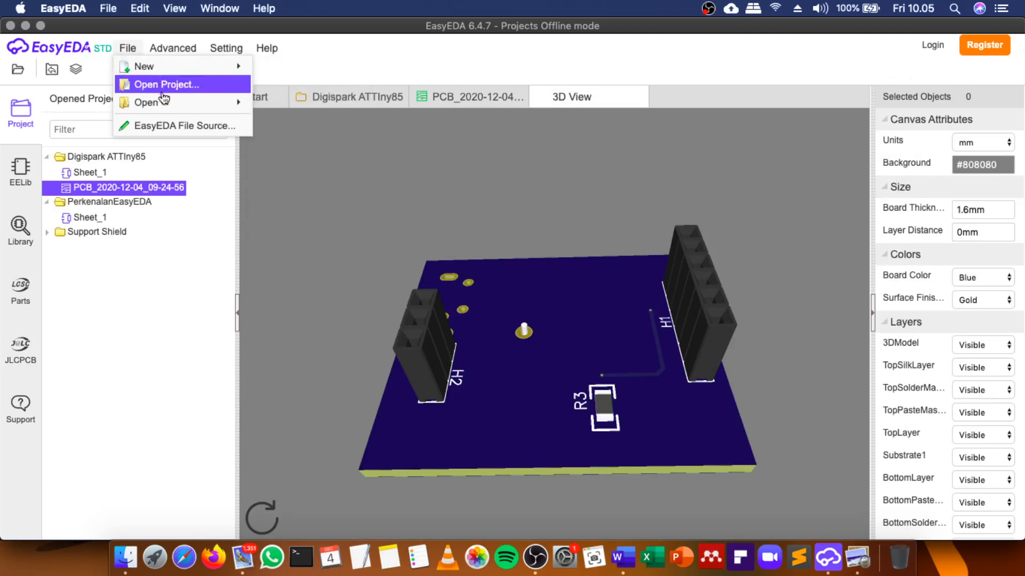
mouse_move(160, 105)
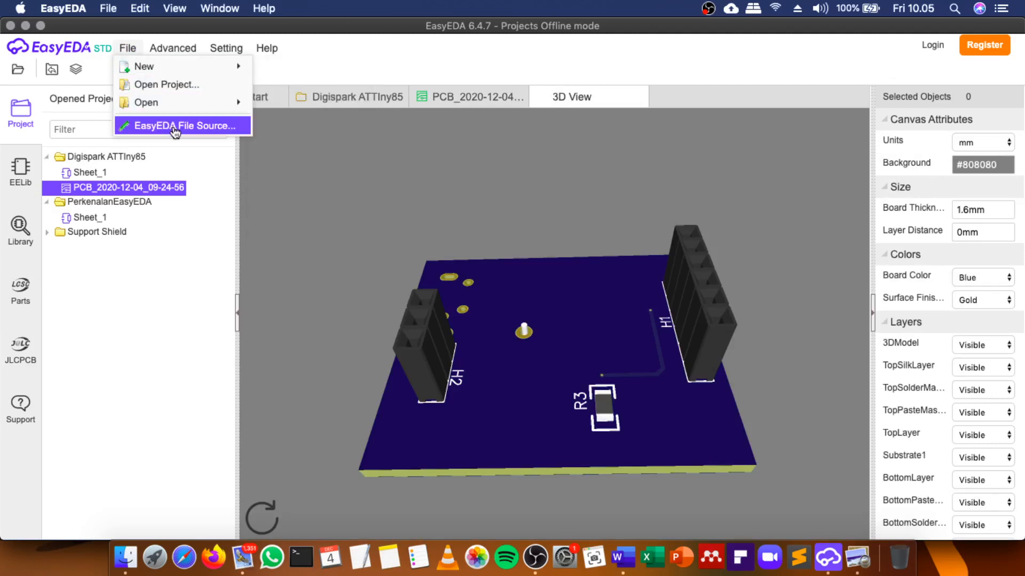
mouse_move(174, 49)
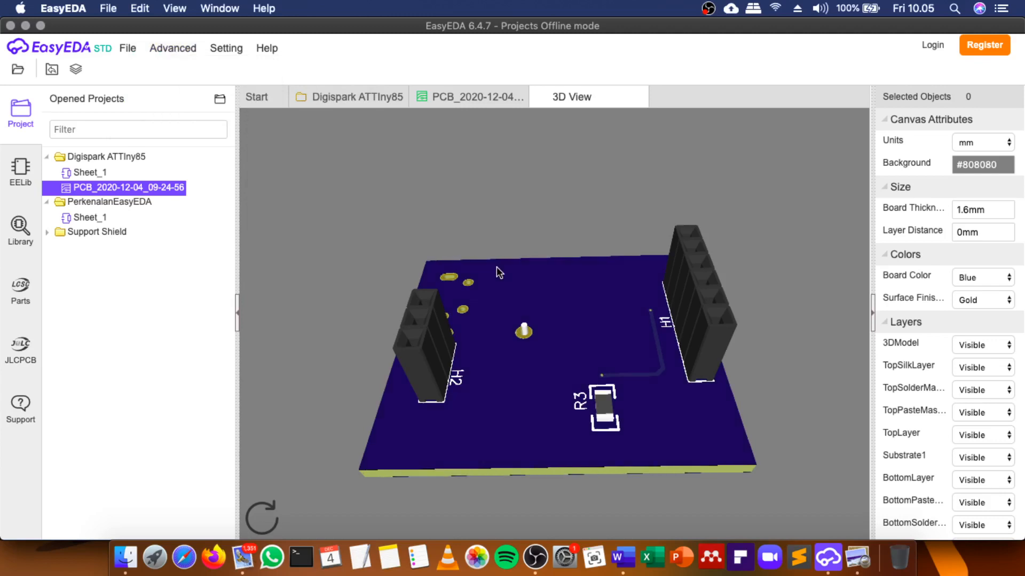
drag(566, 338, 569, 222)
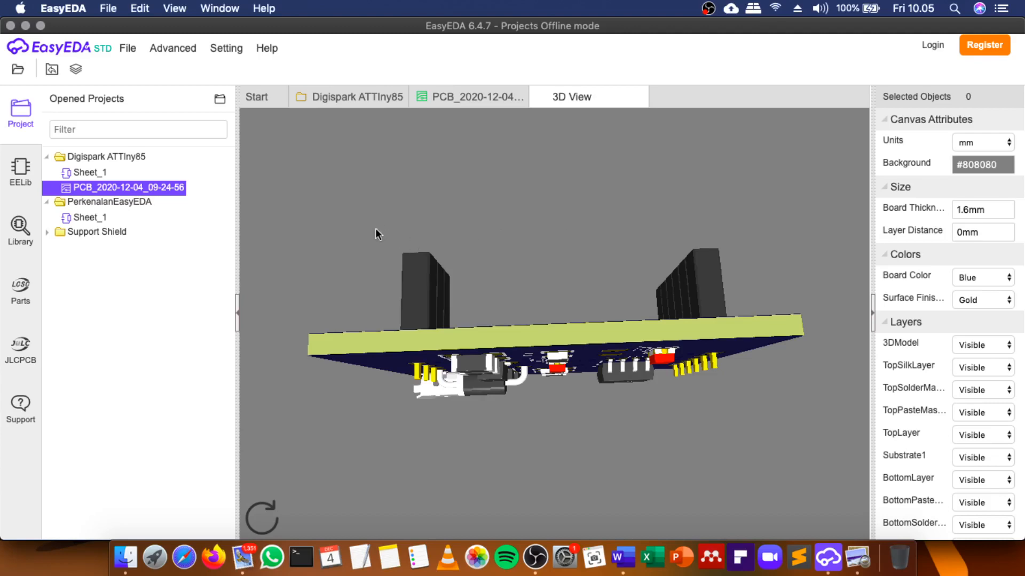
drag(545, 344, 584, 196)
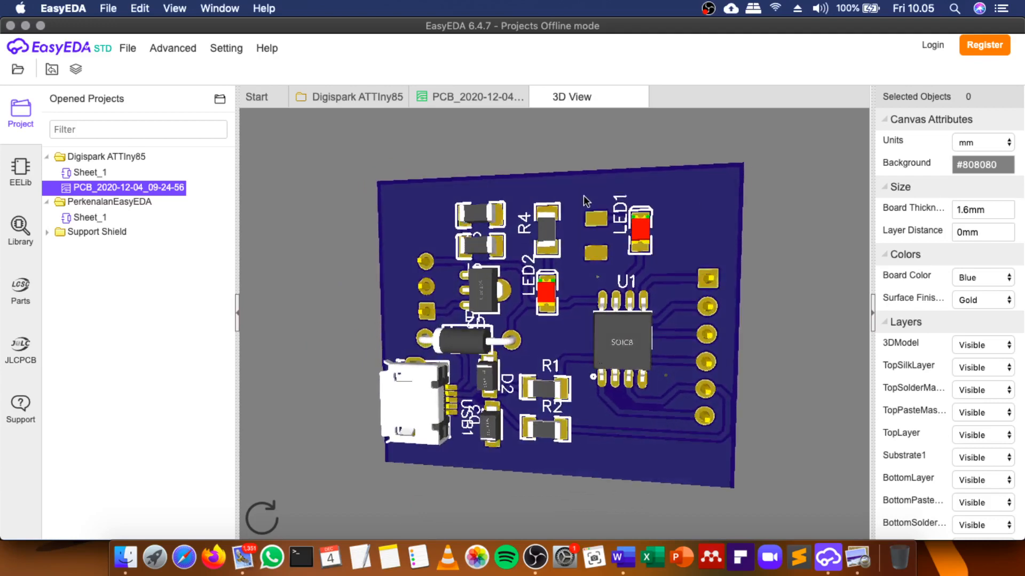
click(594, 558)
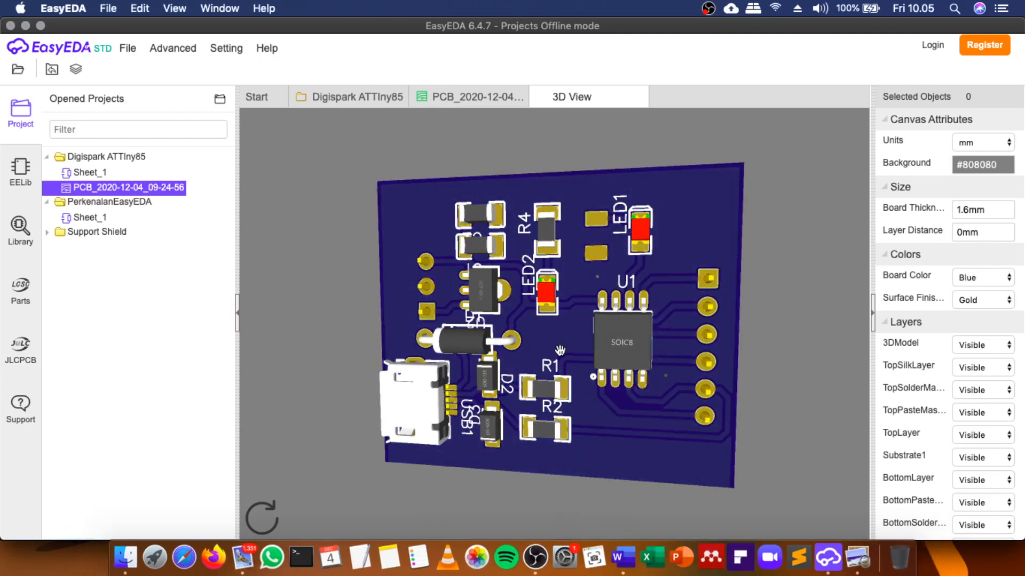
drag(575, 304, 392, 162)
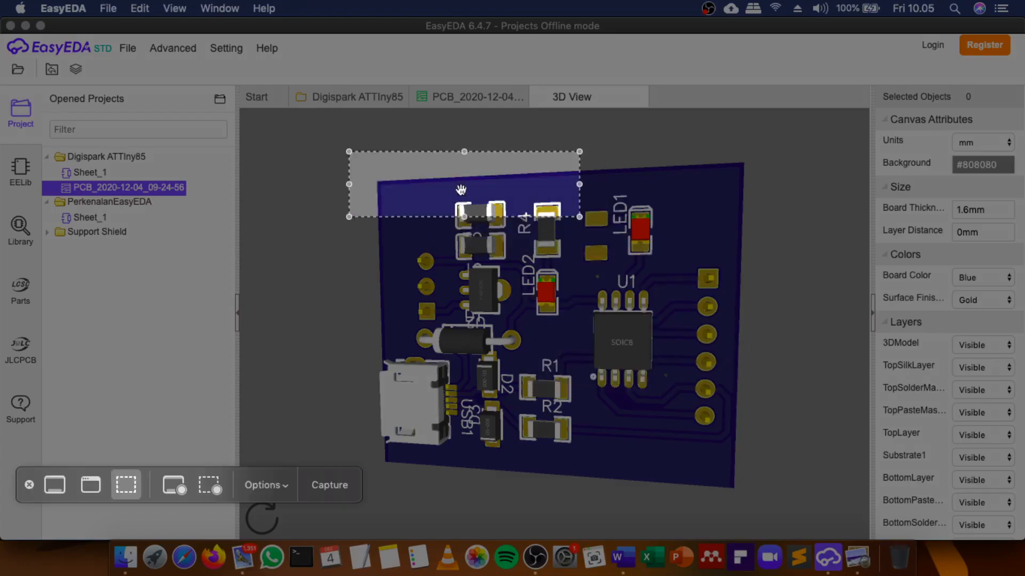
drag(580, 215, 759, 497)
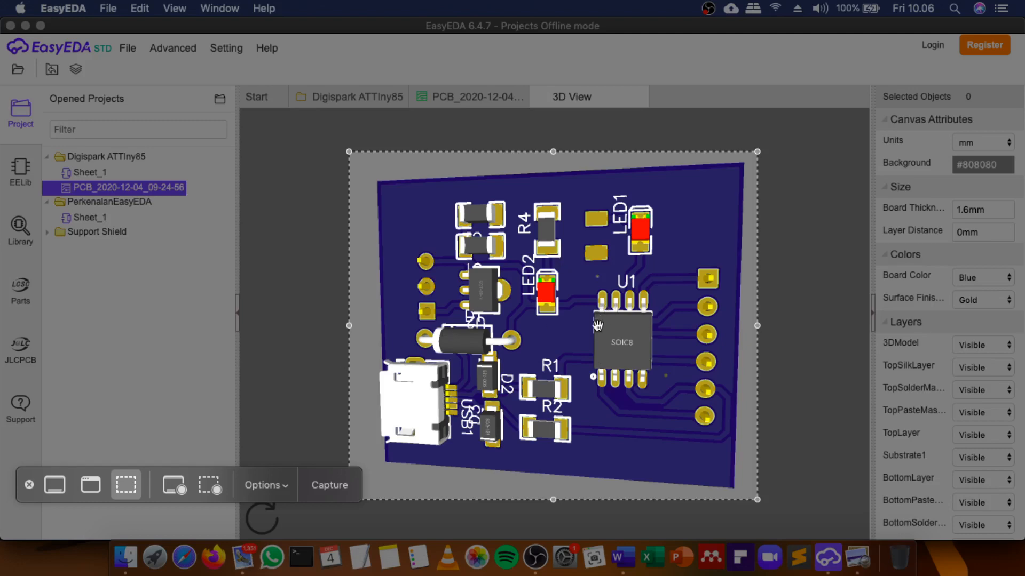
key(Escape)
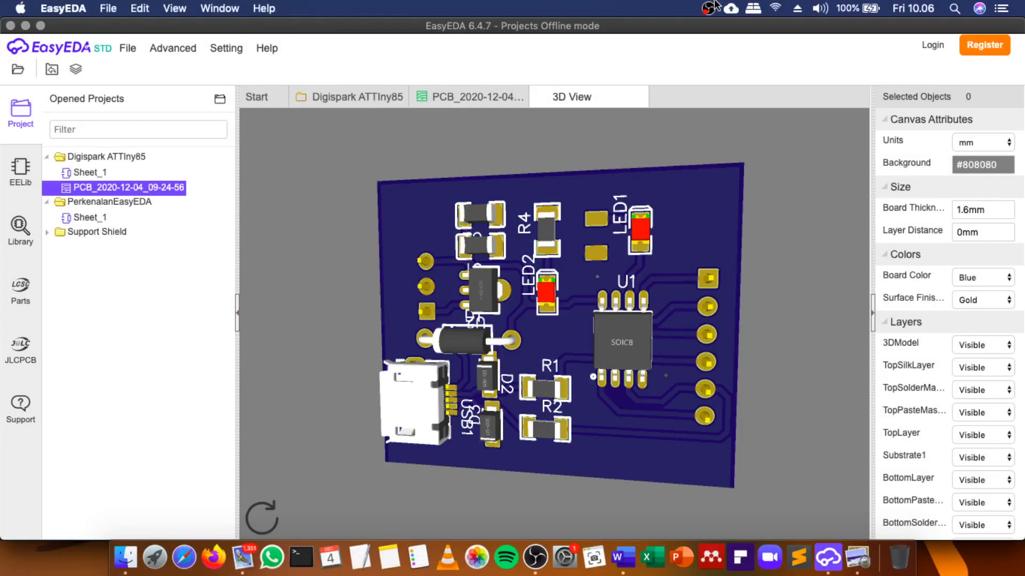